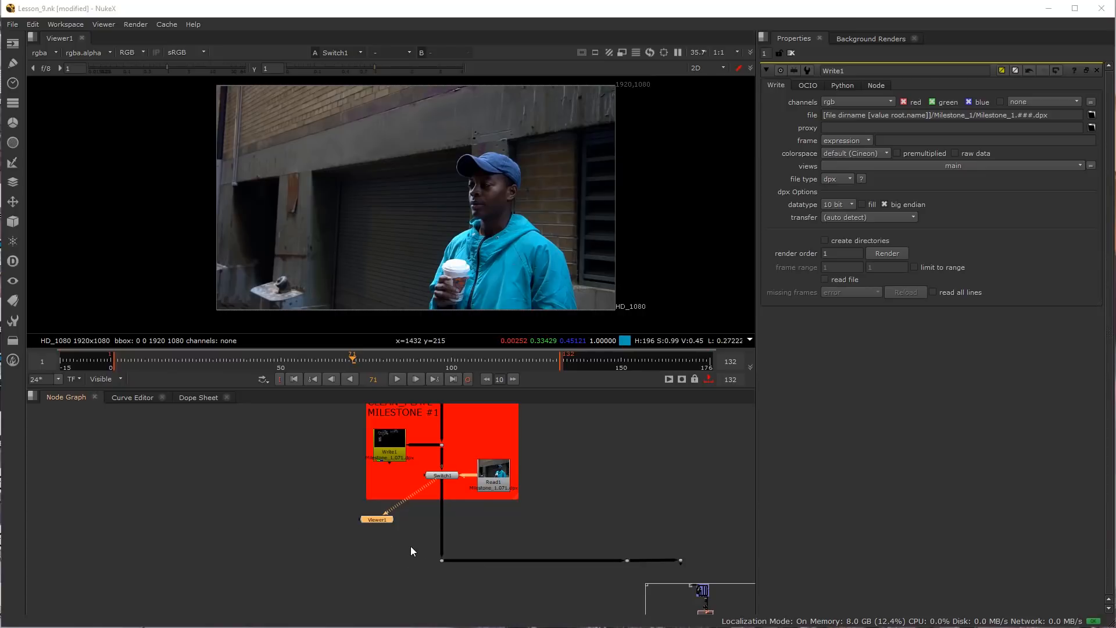
Disconnect the Viewer1 node from Switch1 in the red CLEAN_PLATE milestone group
scroll(422, 532, down, 4)
middle_drag(371, 567, 511, 610)
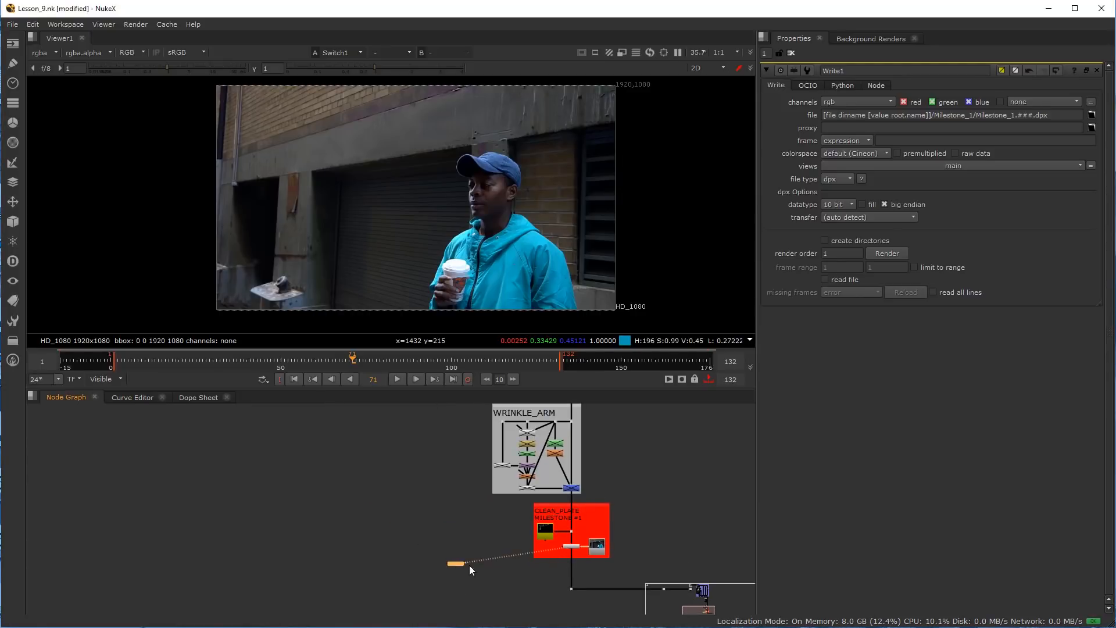
drag(468, 563, 490, 564)
middle_drag(490, 564, 397, 511)
scroll(467, 525, up, 2)
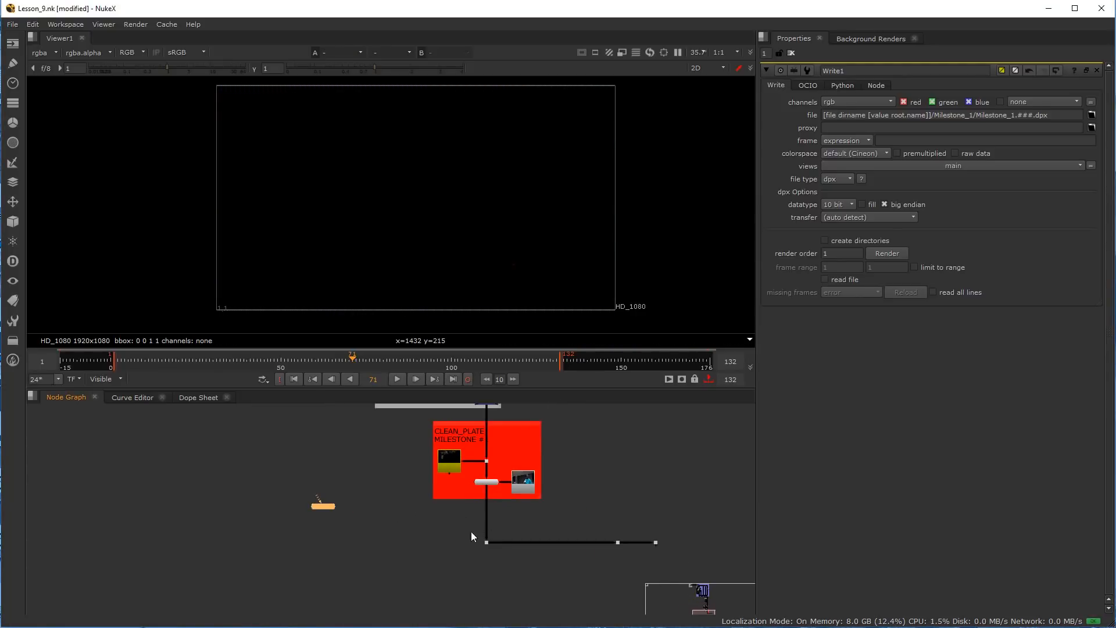
middle_drag(485, 549, 372, 554)
scroll(372, 554, up, 2)
scroll(422, 516, down, 1)
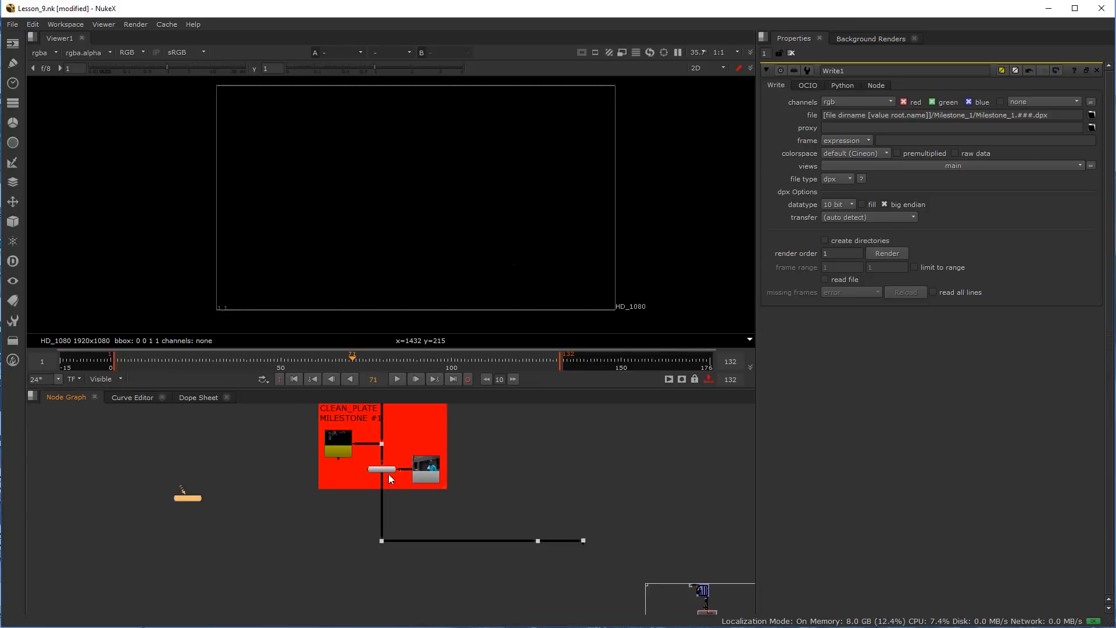
scroll(197, 513, down, 2)
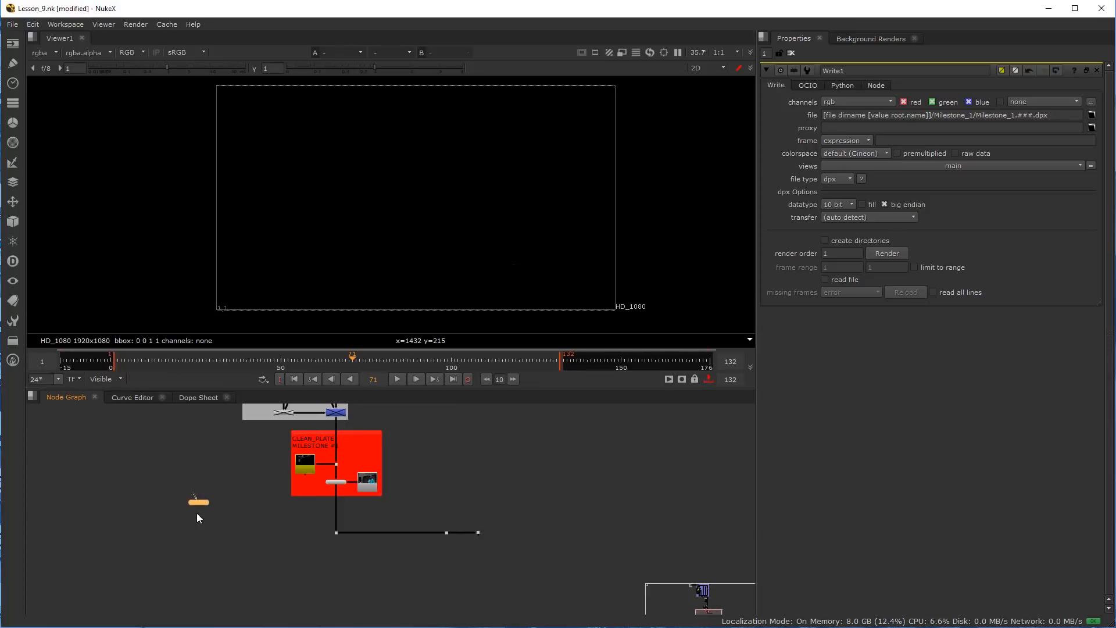
Move the disconnected viewer node up the graph, past the WRINKLE_ARM group to beside the Planar_Jacket group
middle_drag(196, 513, 301, 555)
scroll(294, 463, down, 3)
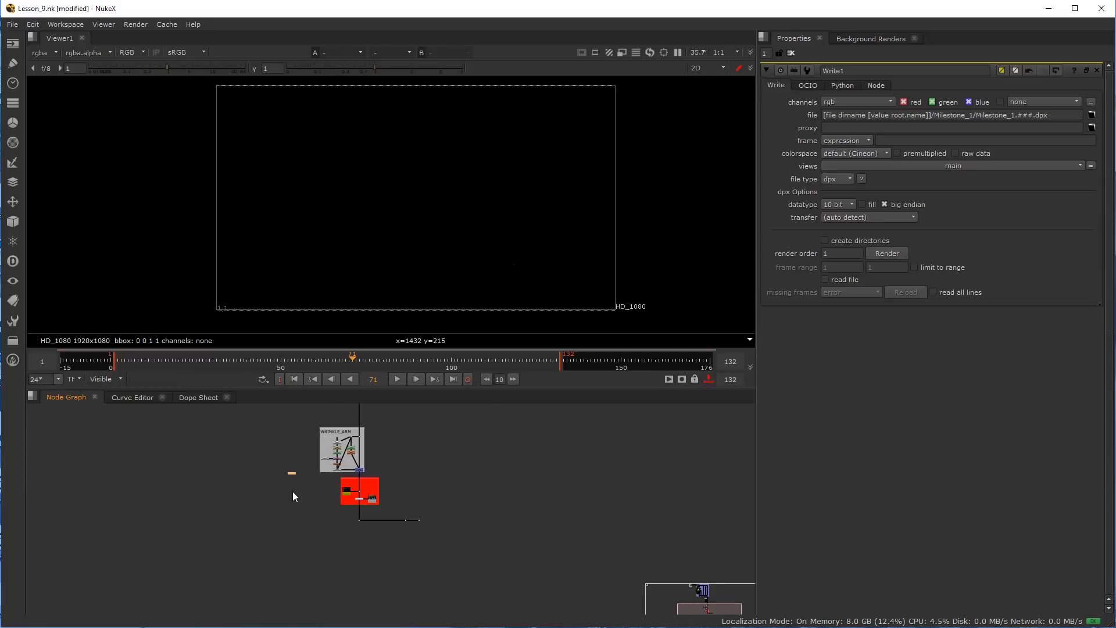
middle_drag(292, 491, 374, 515)
drag(430, 517, 385, 433)
scroll(383, 435, down, 4)
middle_drag(372, 455, 411, 513)
scroll(435, 490, up, 3)
scroll(436, 490, up, 3)
click(401, 485)
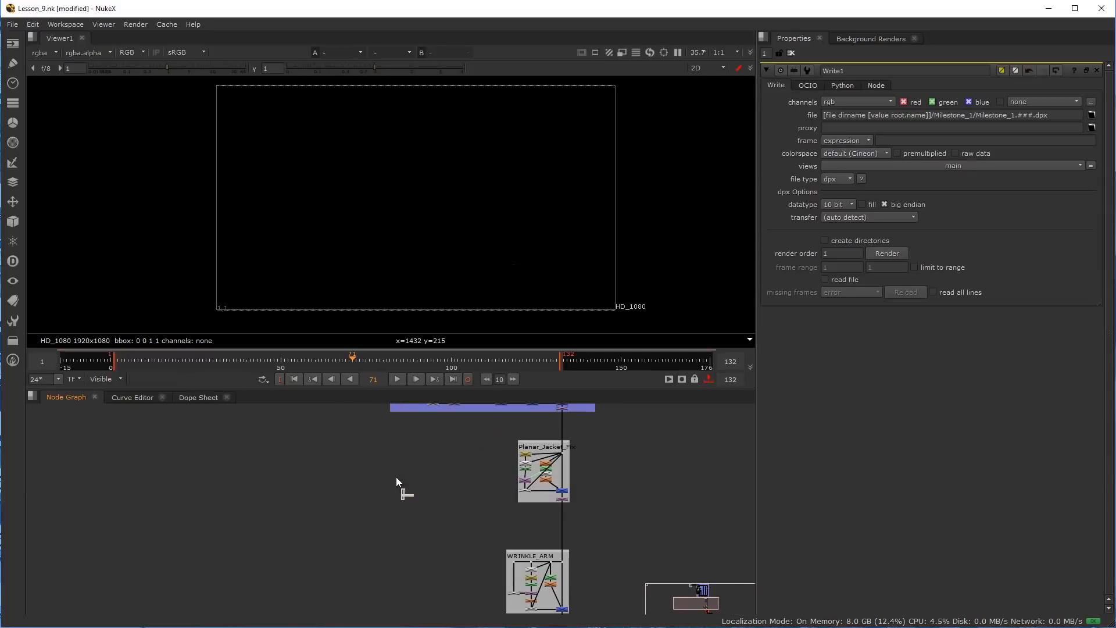
Bring the viewer node up beside the CLASS_CONTENT backdrop and connect it to the Read node there
scroll(337, 445, down, 3)
middle_drag(332, 450, 369, 432)
scroll(518, 540, up, 5)
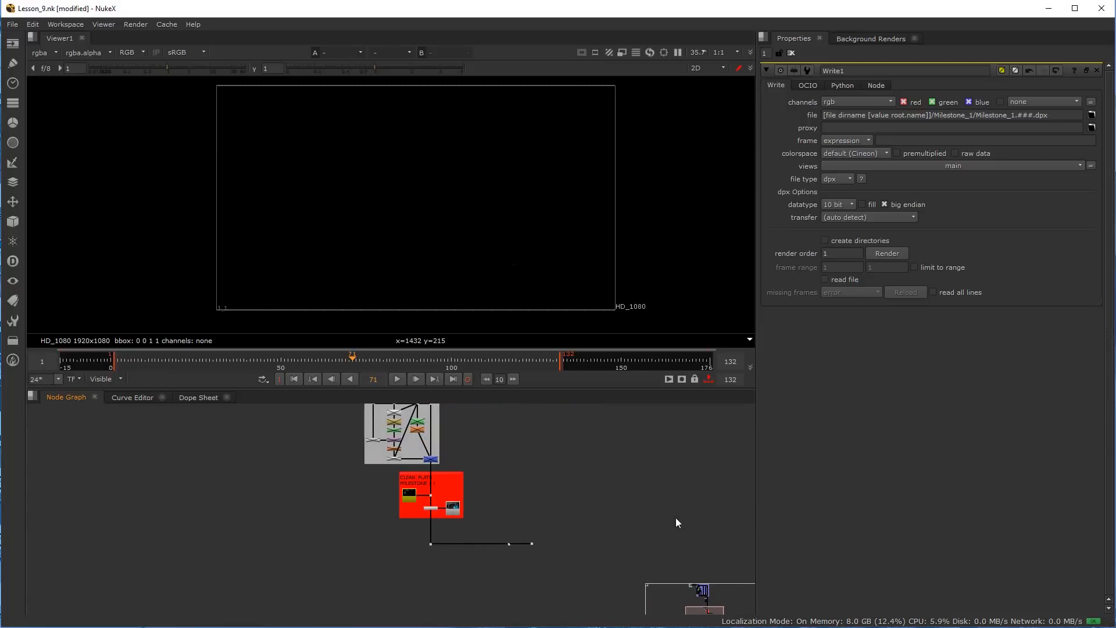
scroll(319, 470, down, 3)
middle_drag(320, 470, 493, 549)
scroll(506, 567, up, 3)
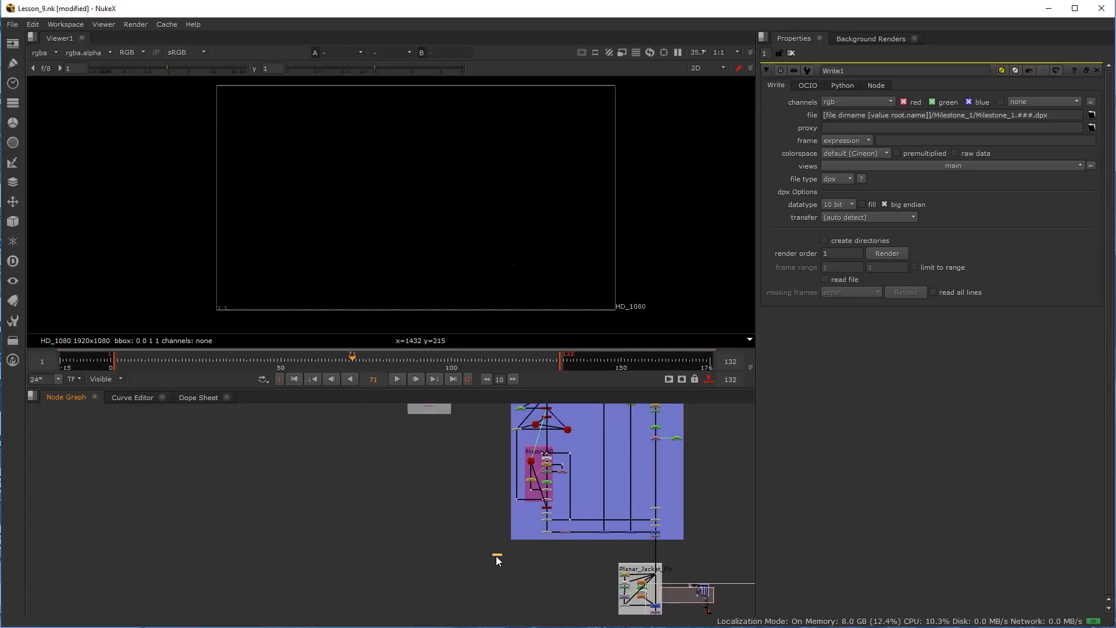
middle_drag(447, 433, 442, 494)
scroll(442, 494, up, 4)
drag(485, 504, 400, 460)
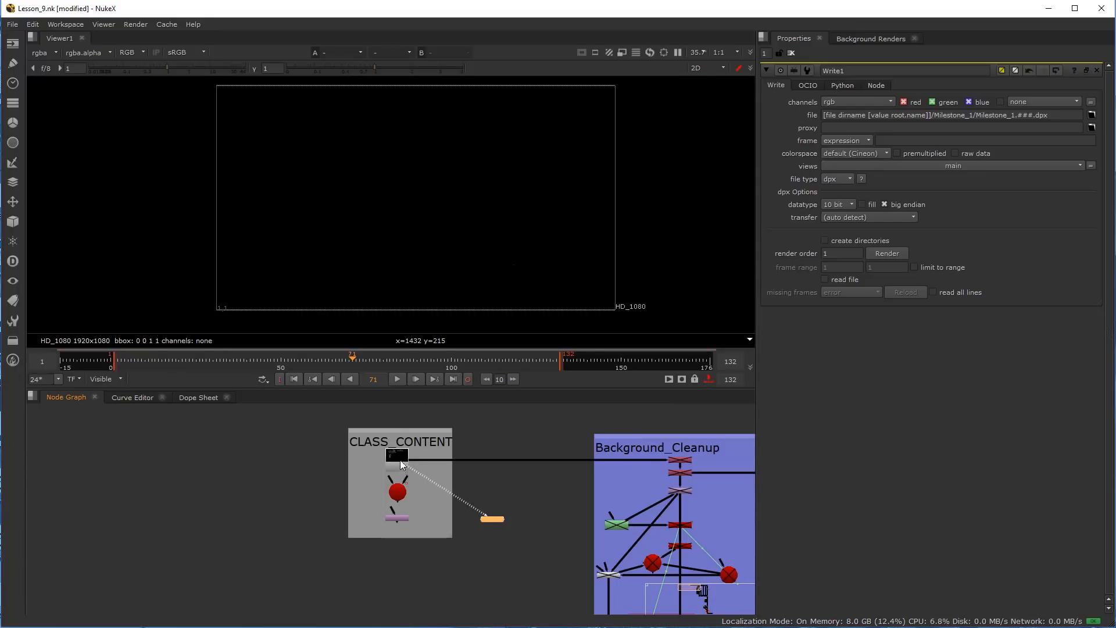
Examine the viewer's list of layers available in the CG footage, including the other layers
click(55, 53)
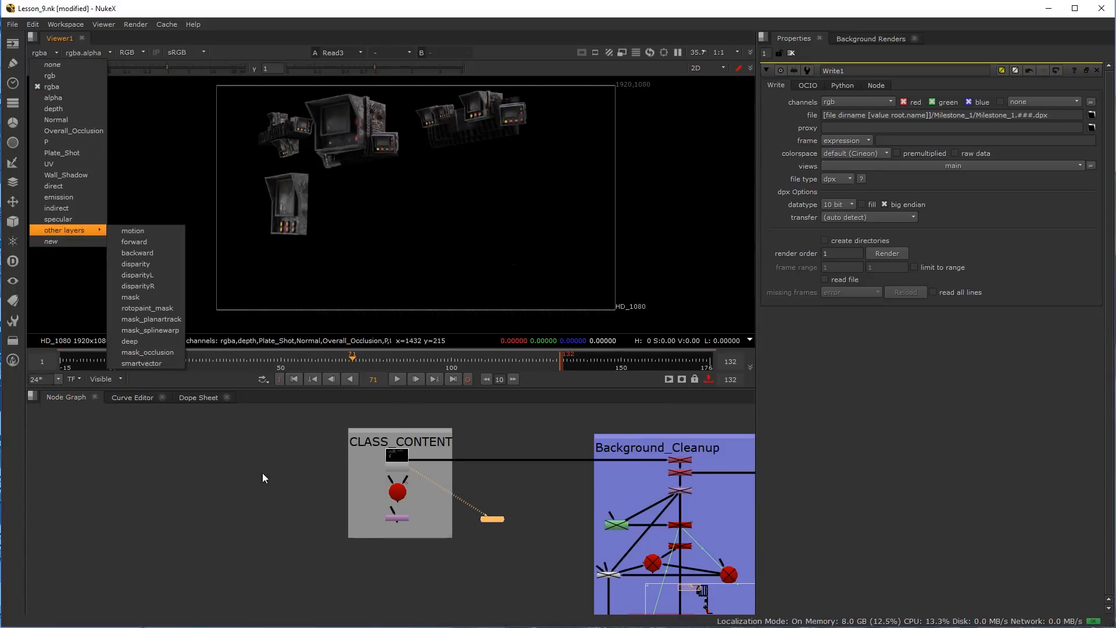
click(256, 509)
Insert a Dot on the pipe between Read3 and Background_Cleanup, and branch a second Dot straight below it
scroll(523, 478, up, 2)
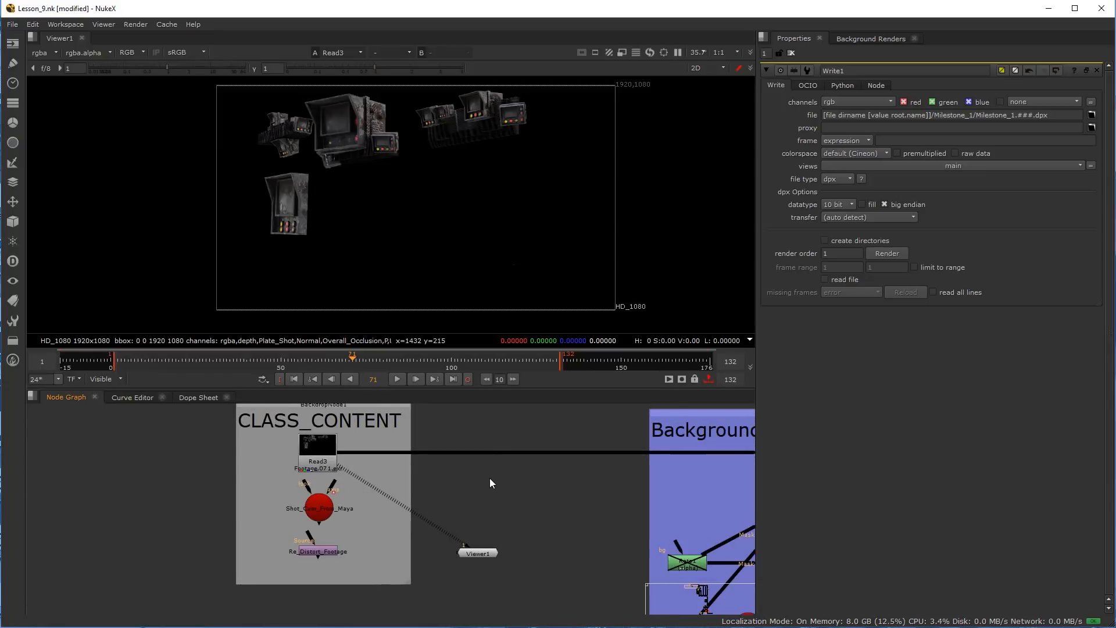
scroll(490, 474, up, 1)
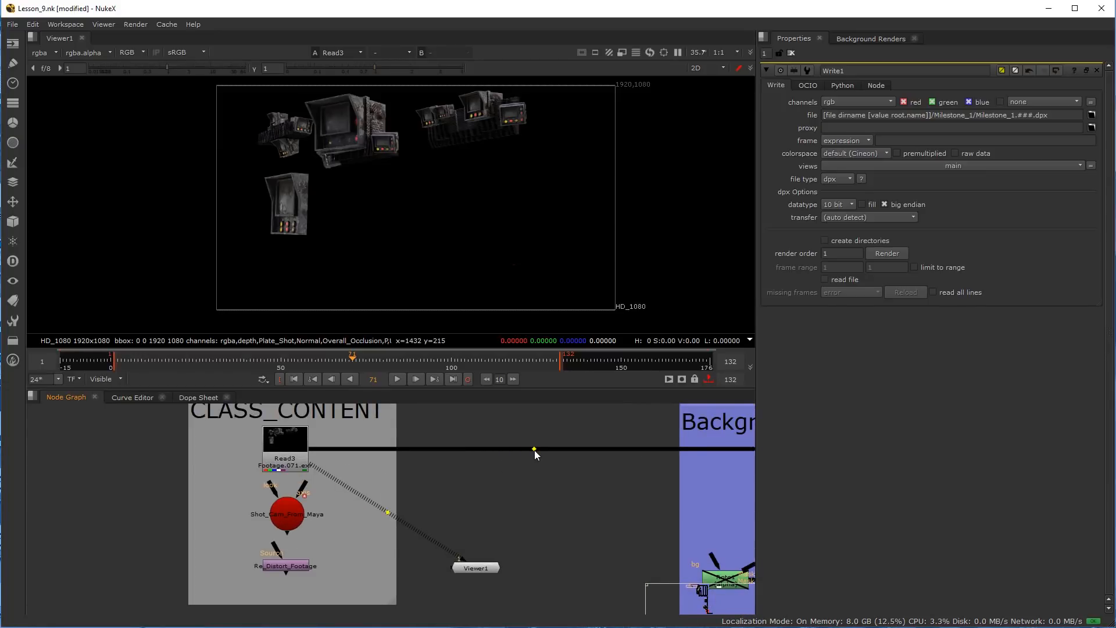
ctrl+drag(535, 448, 529, 449)
click(529, 524)
drag(526, 508, 530, 450)
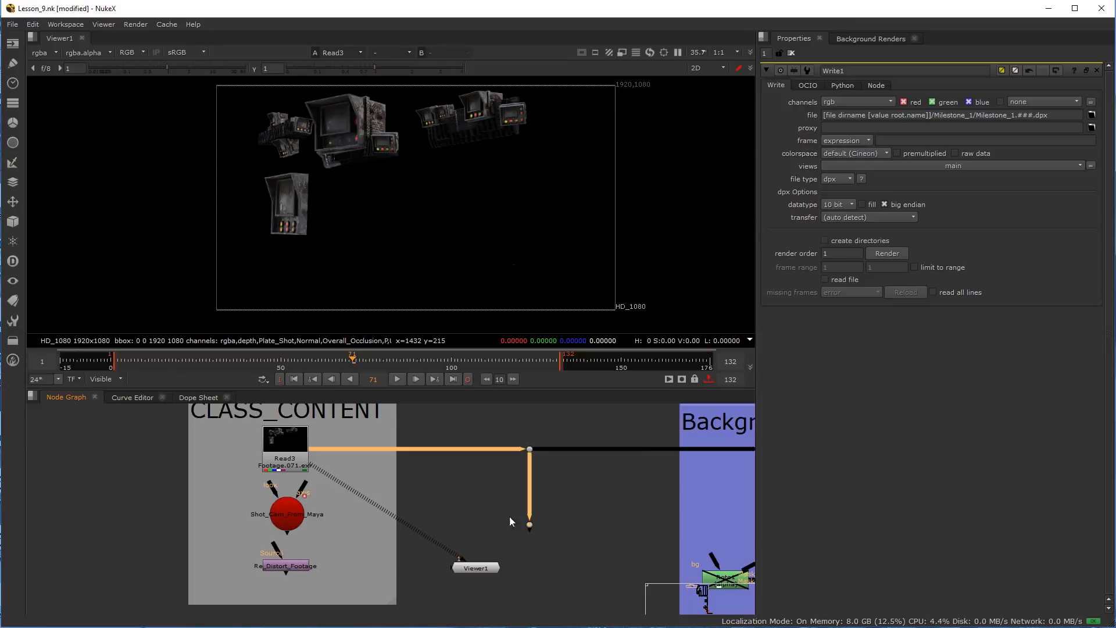
Detach the viewer from Read3 and move it with the branched Dot down beside the lower end of Background_Cleanup
drag(463, 558, 505, 549)
drag(439, 500, 591, 583)
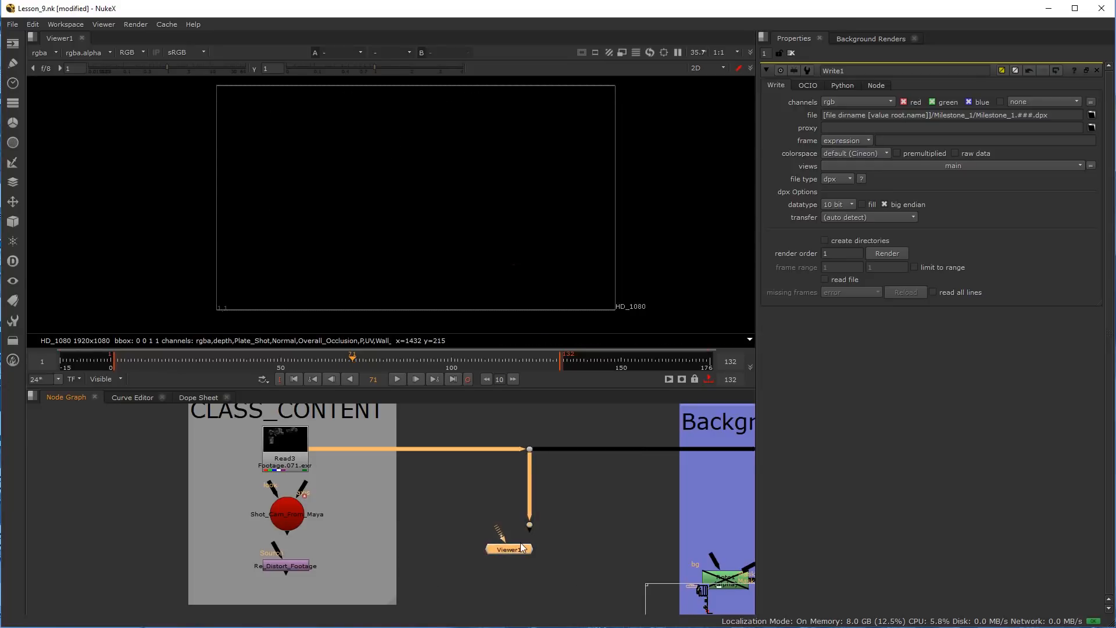
scroll(519, 543, down, 3)
drag(518, 548, 504, 599)
scroll(503, 599, down, 3)
middle_drag(504, 561, 483, 420)
middle_drag(474, 522, 460, 488)
drag(465, 421, 471, 546)
middle_drag(440, 458, 442, 489)
mouse_move(445, 476)
mouse_down()
mouse_move(483, 443)
mouse_move(475, 493)
mouse_move(489, 578)
mouse_up()
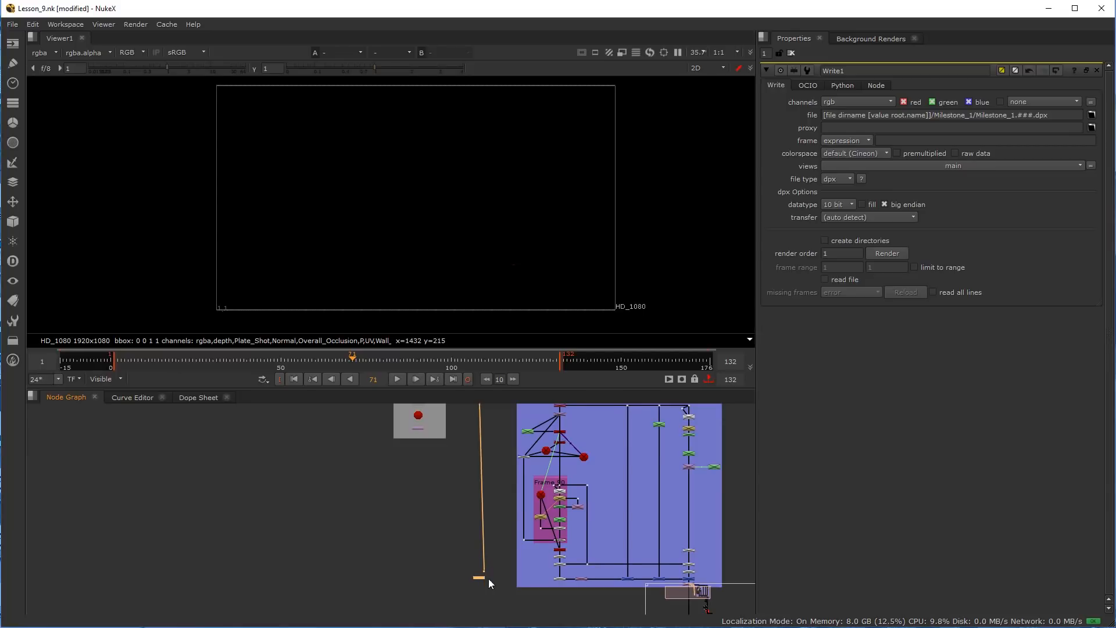
Move the branched Dot and viewer below the level of the CLEAN_PLATE milestone and connect the viewer to the Dot branch
middle_drag(494, 606, 484, 500)
scroll(484, 500, up, 3)
drag(457, 445, 450, 545)
scroll(470, 563, down, 3)
middle_drag(471, 564, 483, 439)
middle_drag(476, 521, 443, 460)
scroll(451, 477, down, 4)
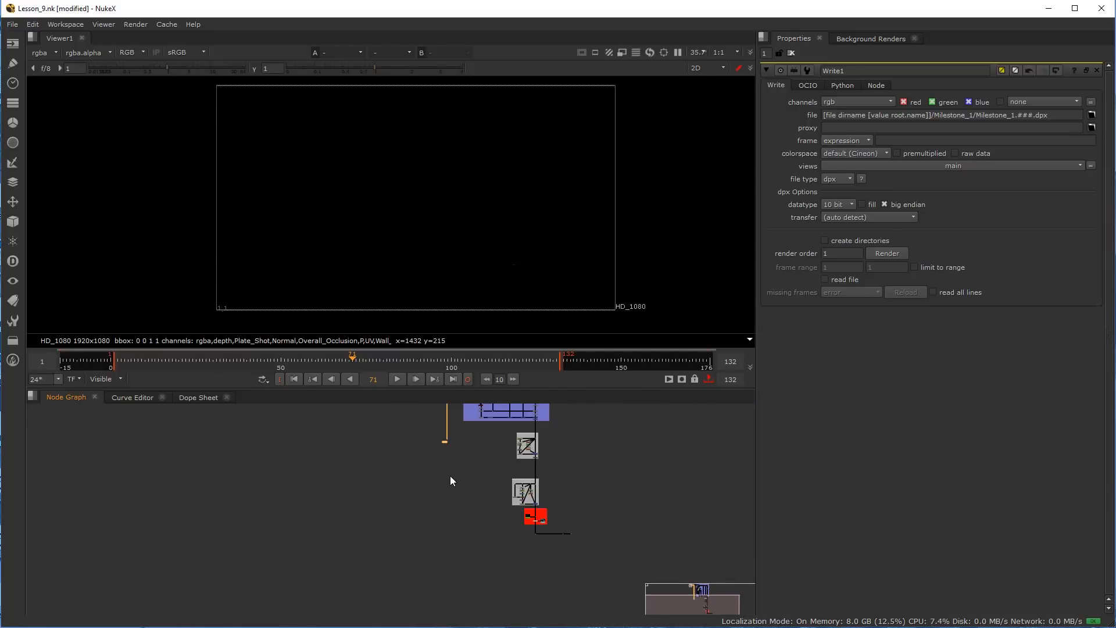
drag(443, 443, 446, 546)
key(1)
scroll(462, 550, up, 6)
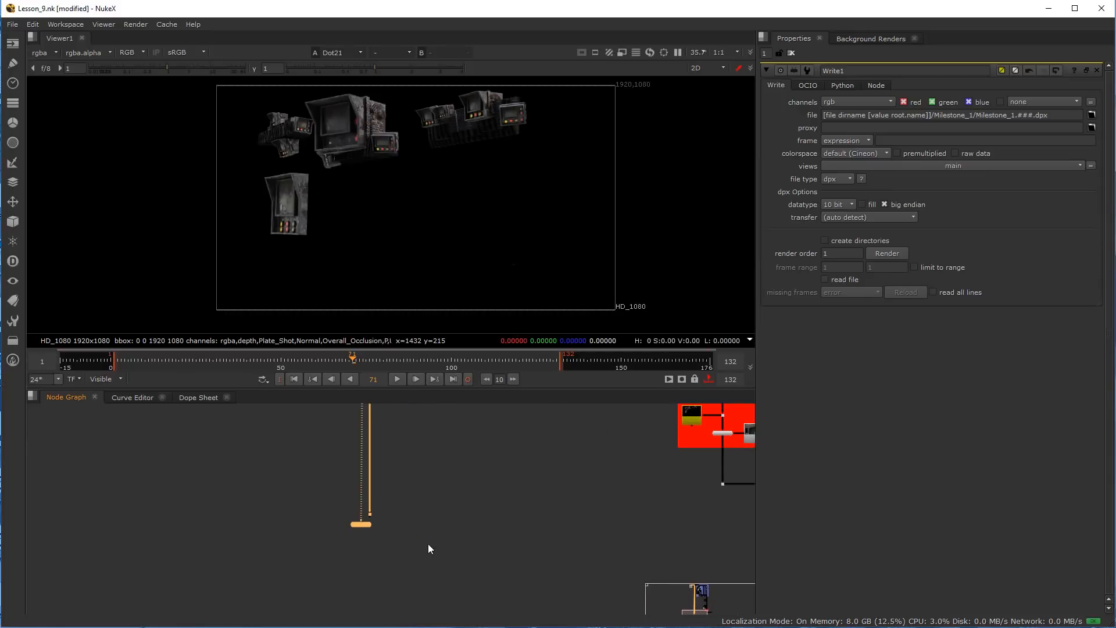
Add another Dot fed from the branch's lower Dot, align it horizontally to the right, and connect the viewer to the corner Dot
click(372, 530)
scroll(451, 534, up, 2)
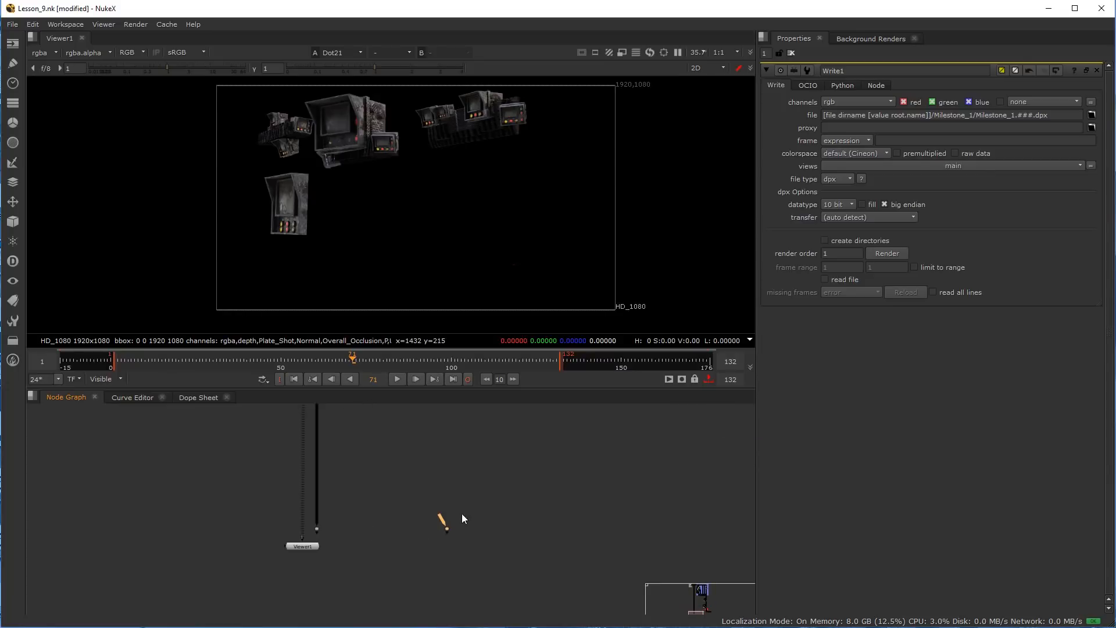
drag(419, 517, 316, 529)
drag(448, 529, 584, 530)
mouse_move(302, 538)
mouse_down()
mouse_move(312, 555)
mouse_move(413, 583)
mouse_move(316, 529)
mouse_up()
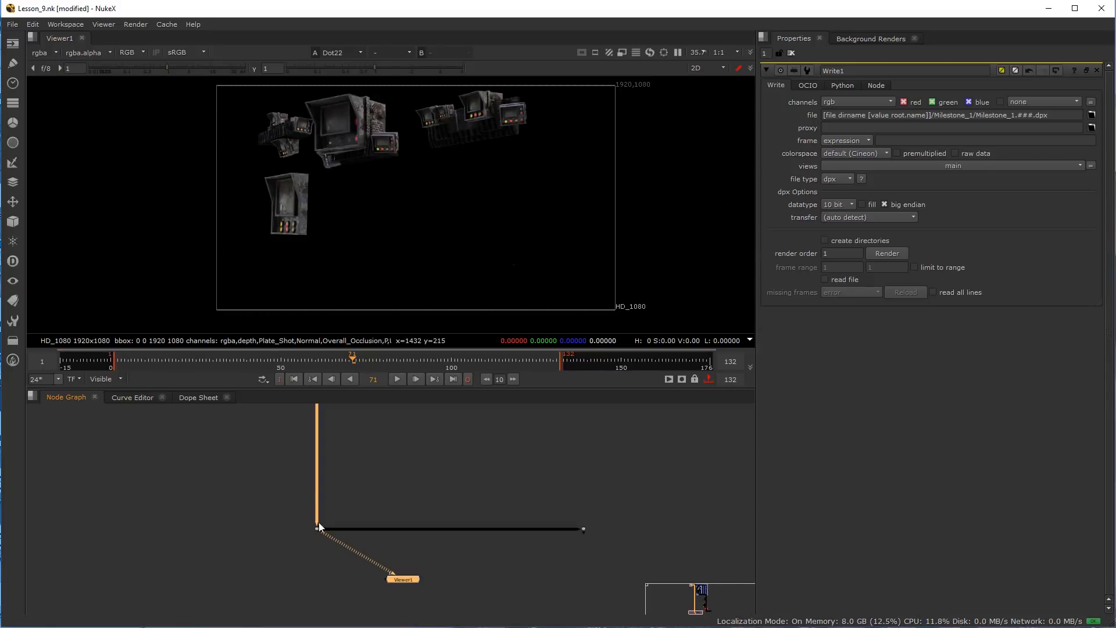
Review the layers carried through the corner Dot in the viewer's layer list
click(55, 53)
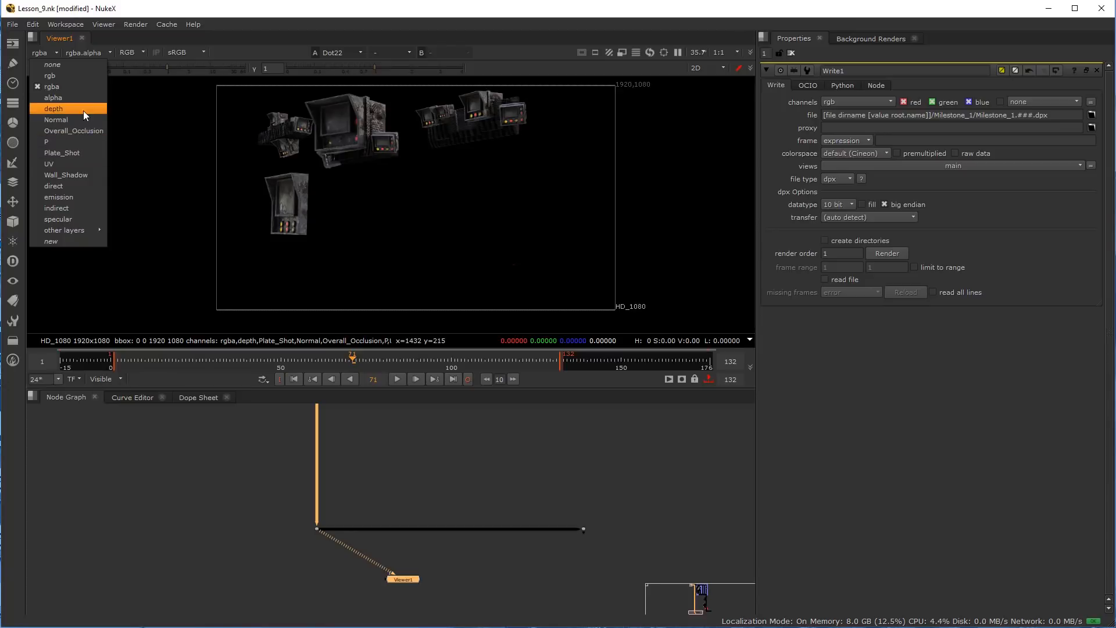
click(311, 577)
scroll(280, 534, down, 4)
middle_drag(311, 546, 390, 534)
scroll(405, 556, down, 2)
scroll(405, 555, up, 5)
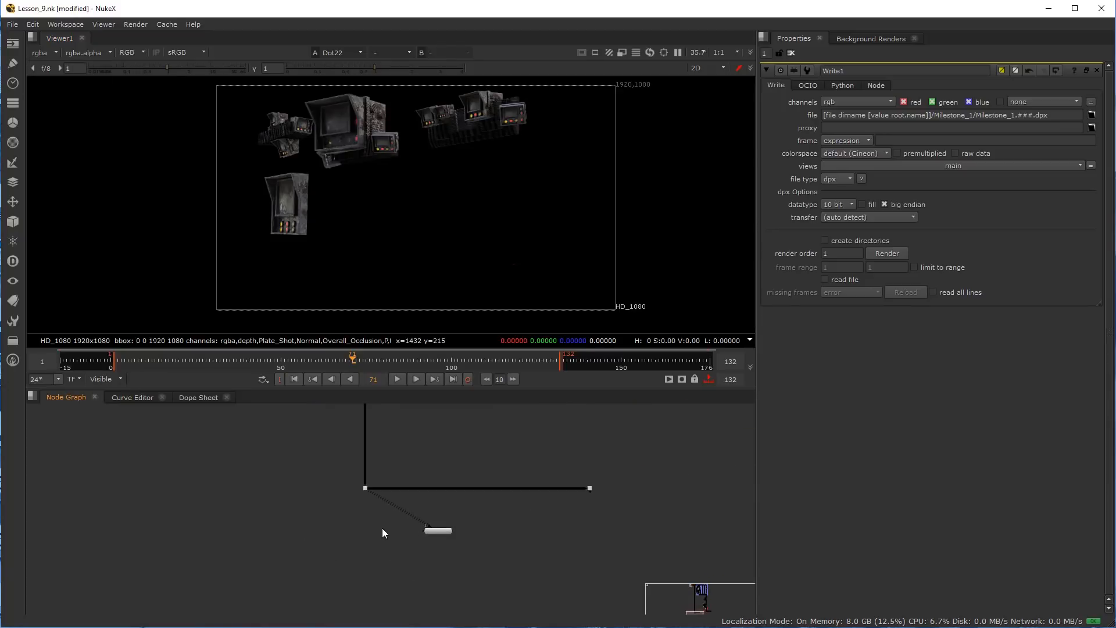
Select the corner Dot and toggle the viewer's alpha display and overlays on and off
click(364, 488)
scroll(354, 239, down, 3)
scroll(357, 241, up, 2)
key(a)
key(a)
key(o)
key(o)
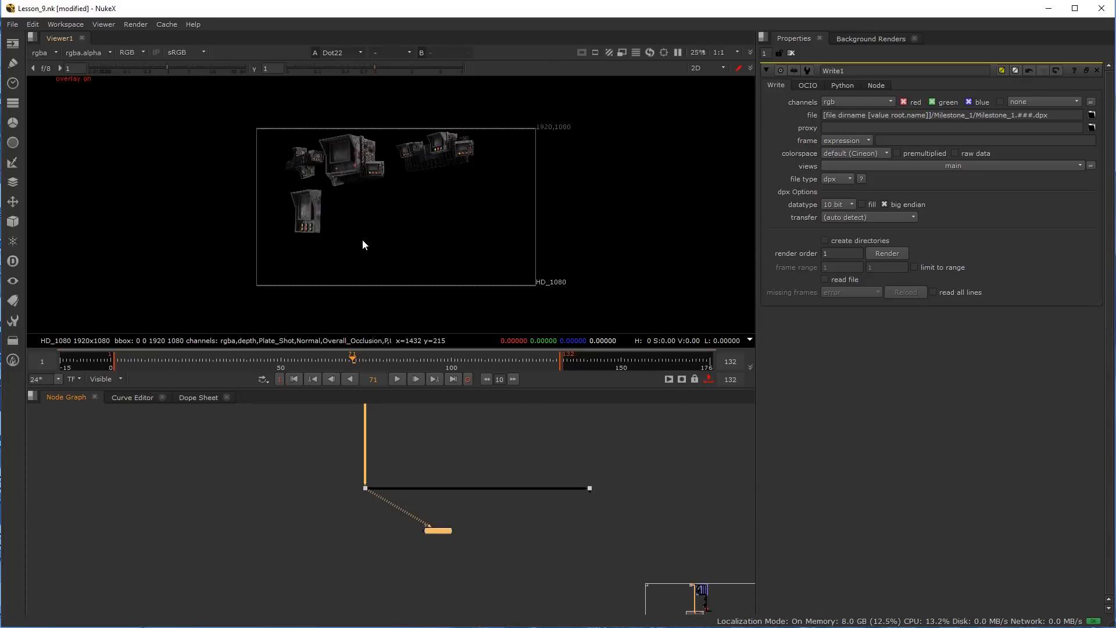
Move the viewer node to the lower left of the corner Dot
drag(437, 534, 366, 555)
middle_drag(384, 532, 430, 480)
scroll(428, 486, up, 1)
drag(414, 505, 303, 517)
middle_drag(405, 481, 431, 475)
scroll(402, 471, up, 1)
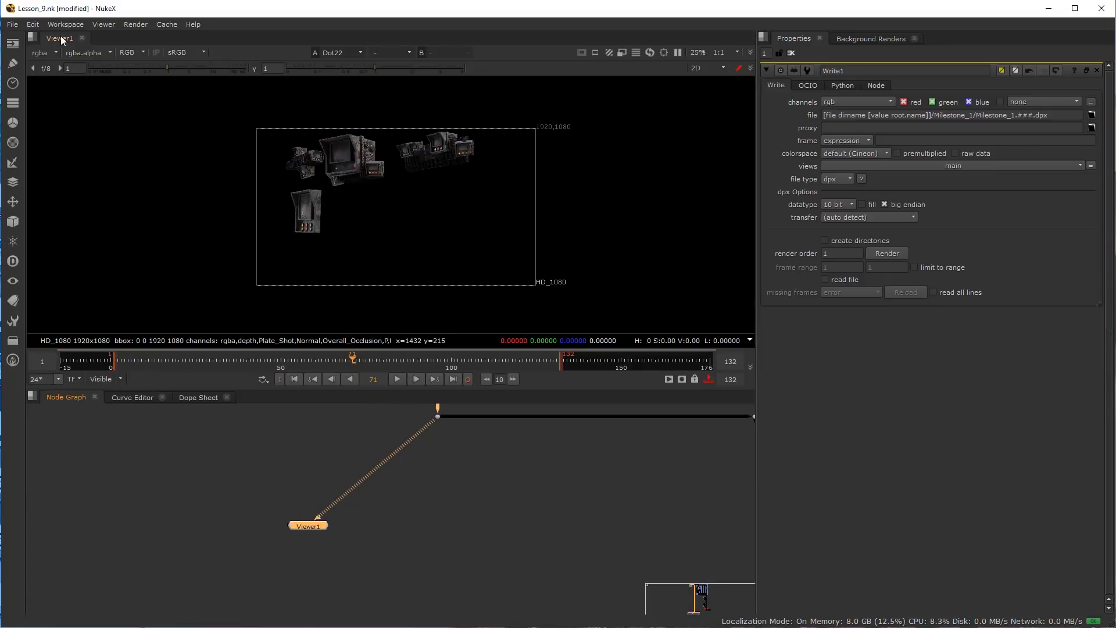
Examine the CG monitors render and its direct, emission, indirect and specular passes in the viewer's layer list
click(53, 54)
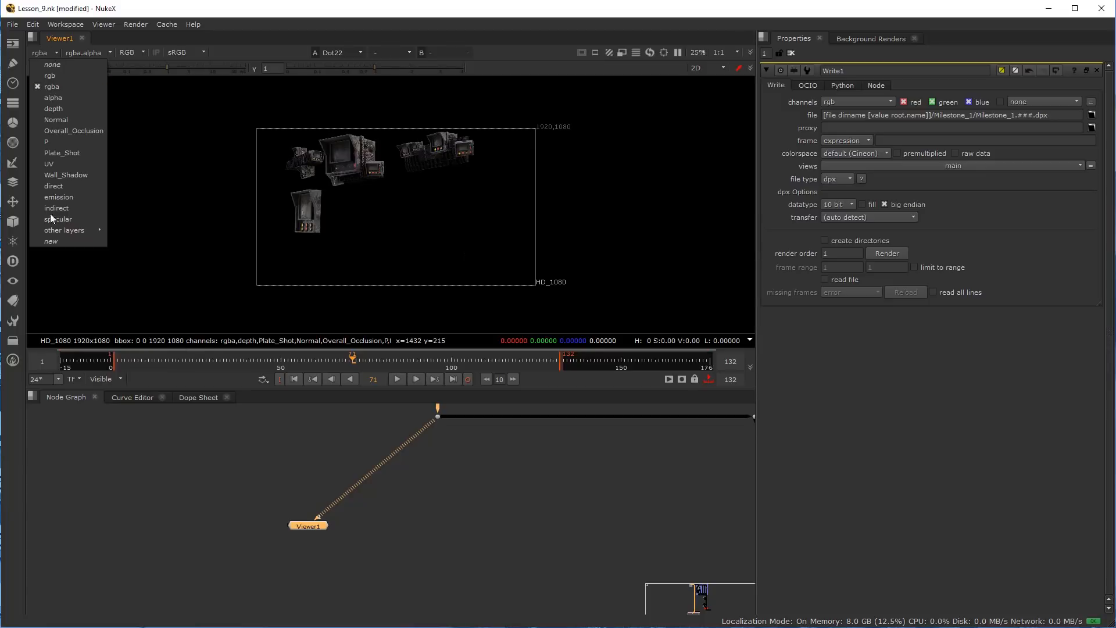
click(507, 476)
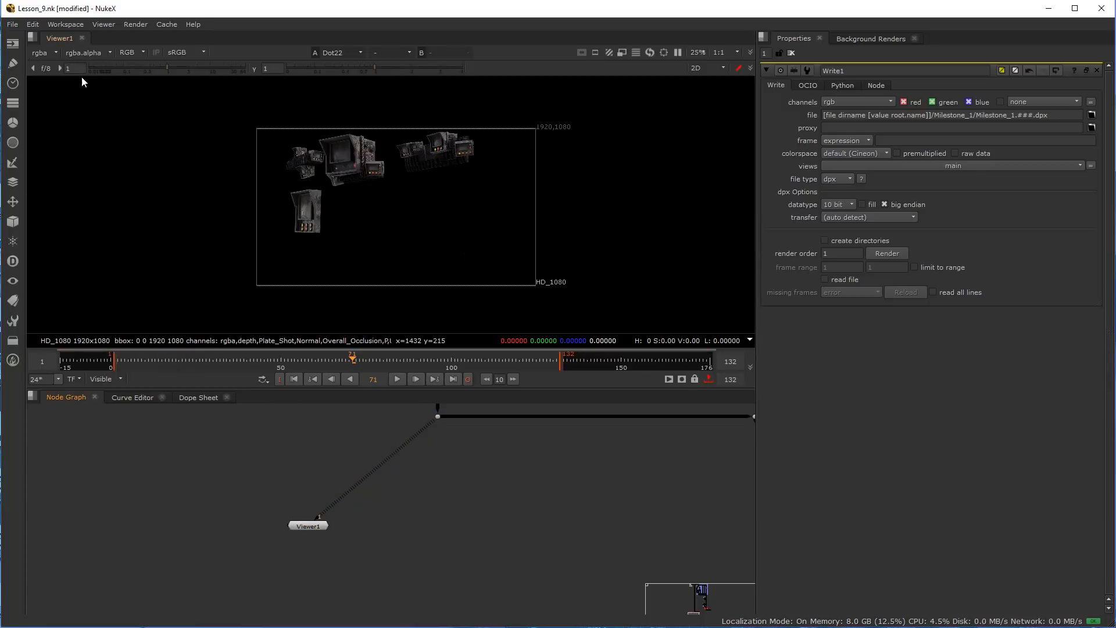
scroll(331, 172, up, 2)
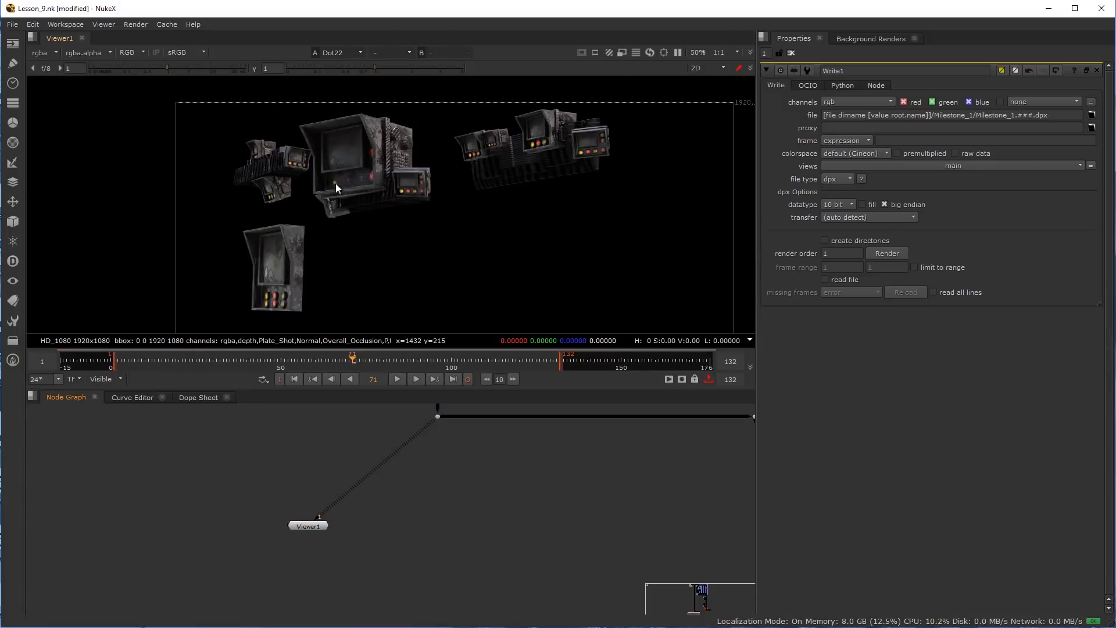
click(51, 54)
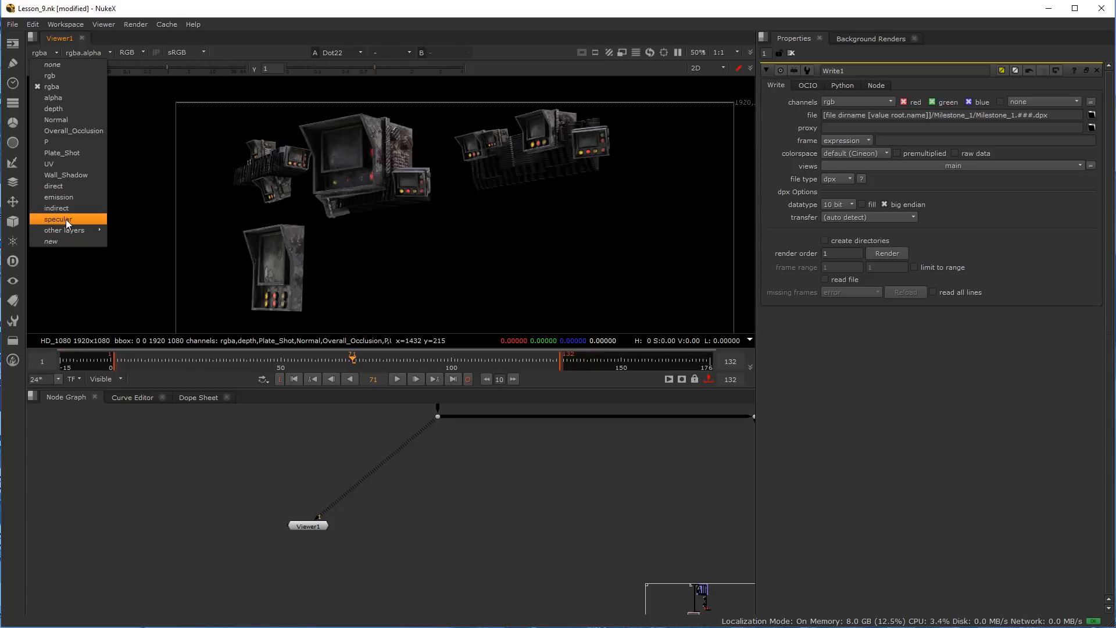
click(372, 522)
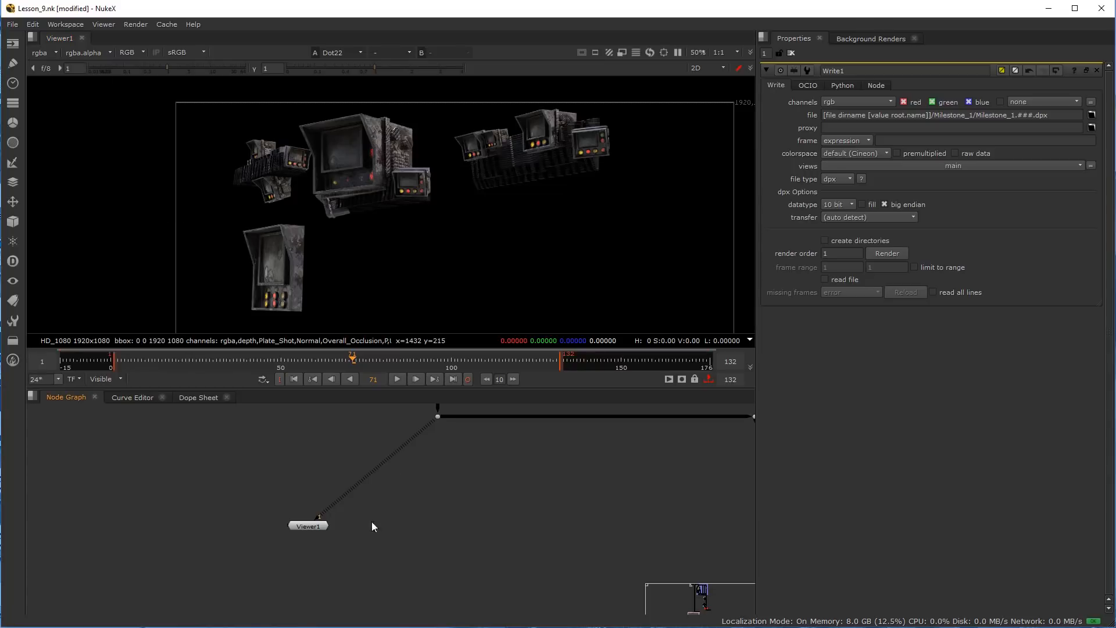
Move the viewer node to the right and add a Shuffle node directly below the corner Dot, connected to it
drag(316, 526, 566, 541)
middle_drag(493, 519, 433, 515)
click(387, 491)
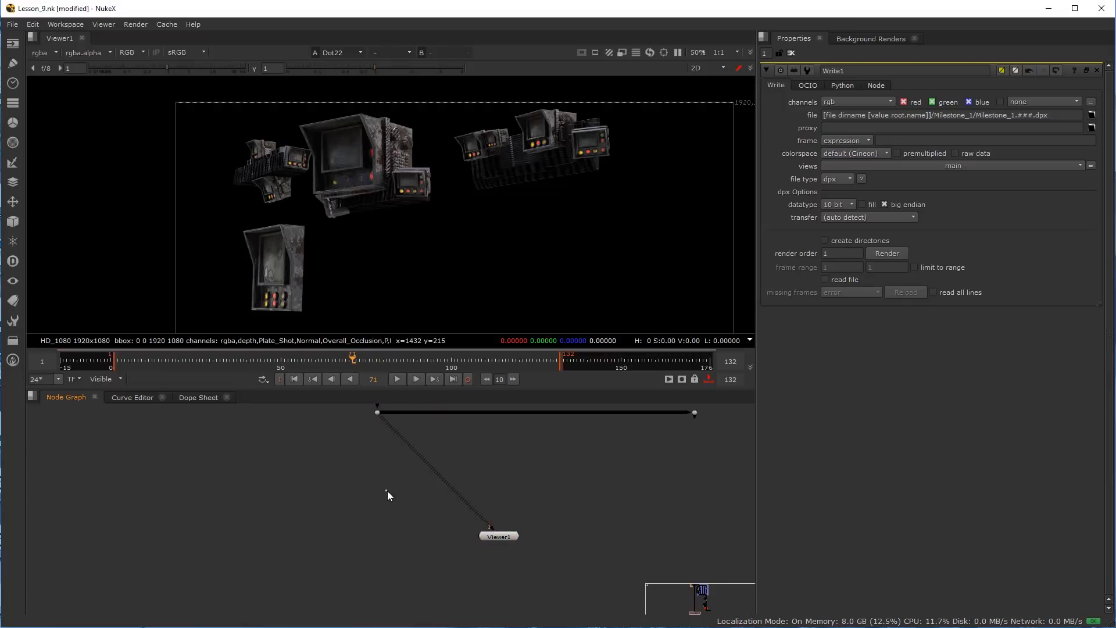
key(Tab)
text(shu)
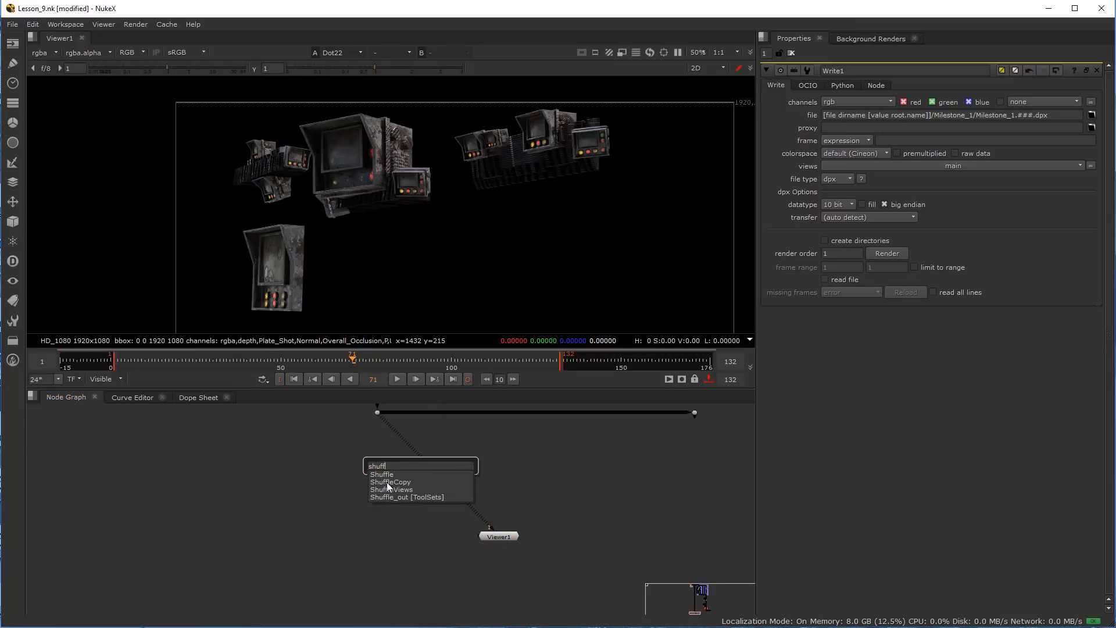
key(Return)
drag(370, 492, 383, 515)
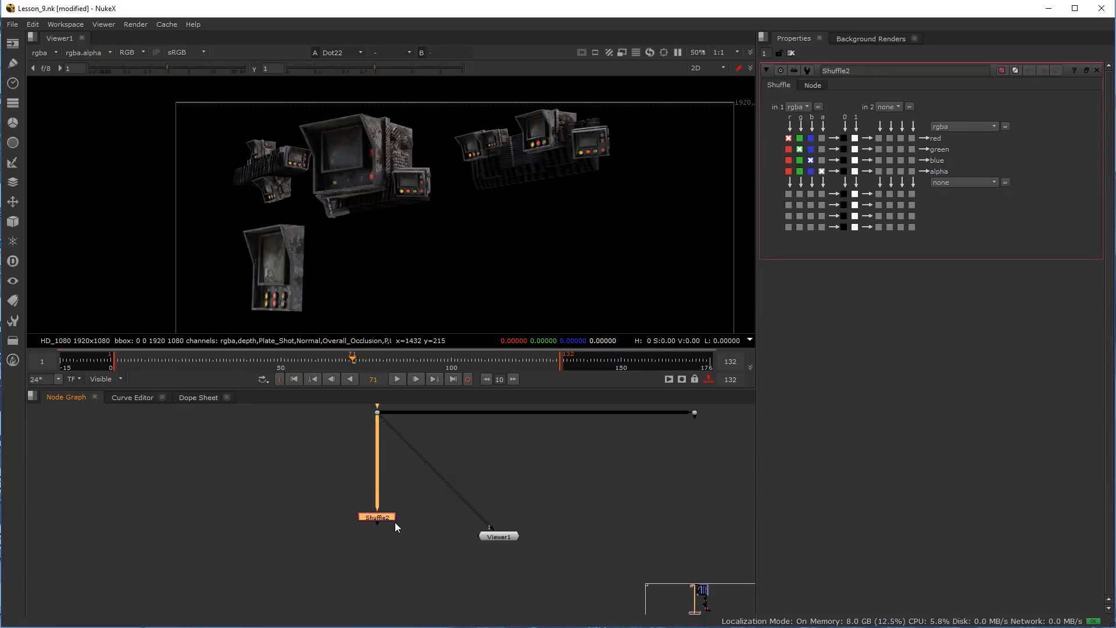
middle_drag(395, 522, 396, 536)
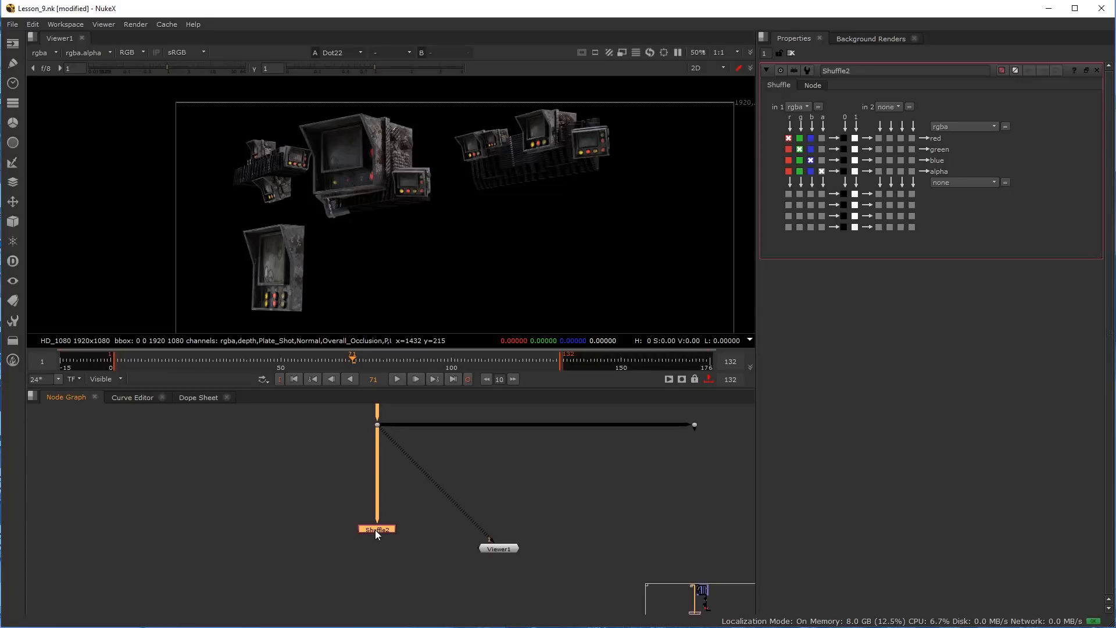
Set the Shuffle node's first input layer to direct and look up the direct channels in the viewer's channel list
click(807, 106)
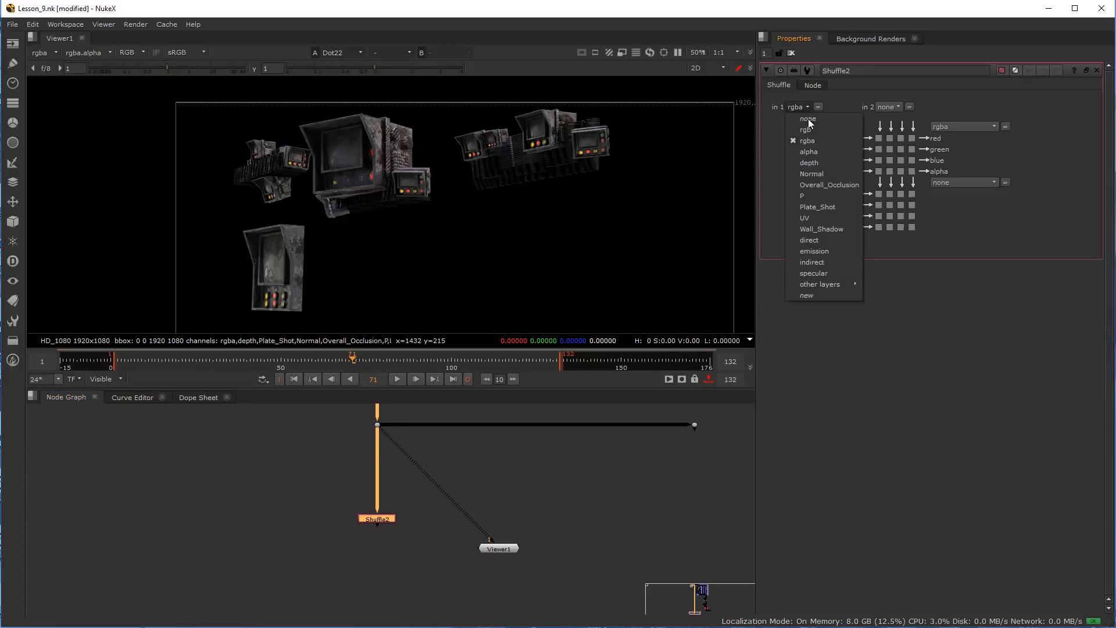
click(823, 240)
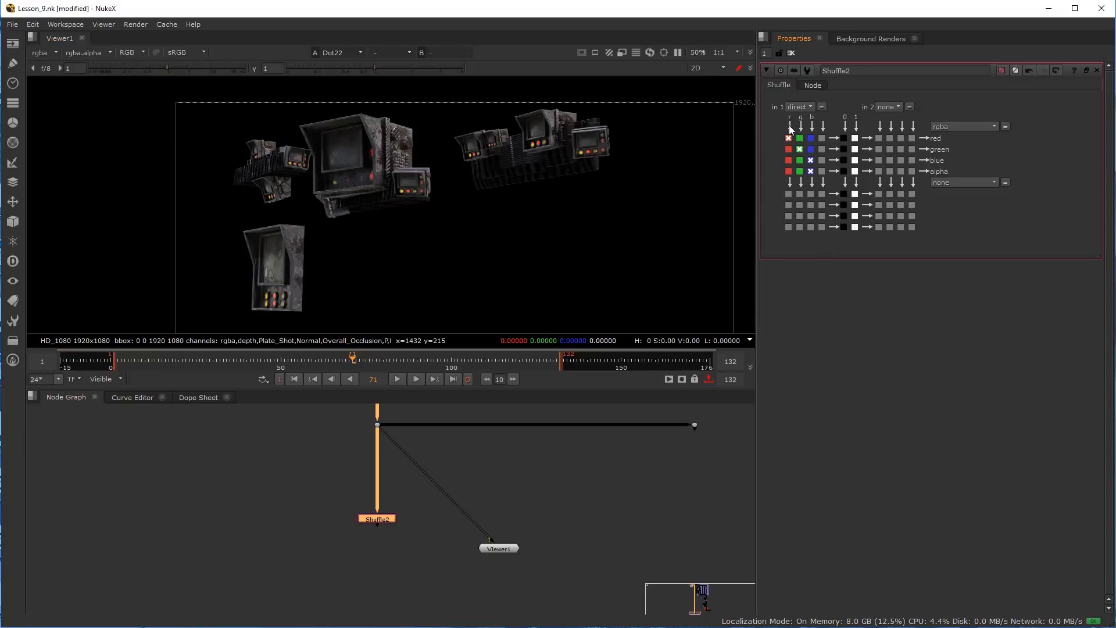
click(103, 53)
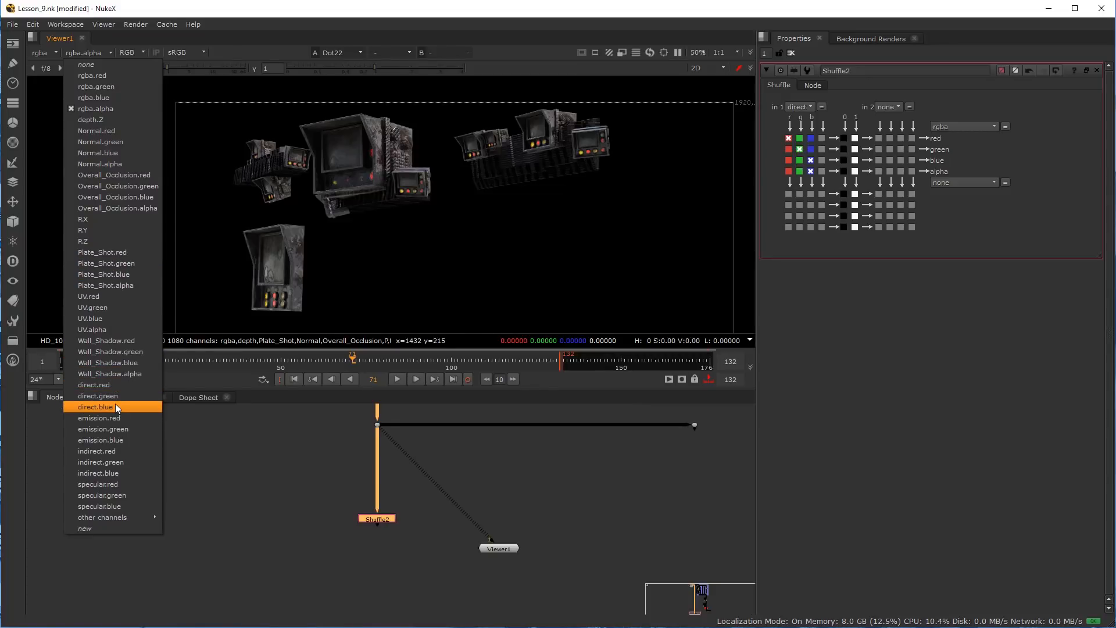
Set the Shuffle node's alpha output to constant 1, then check its color and alpha in the viewer
click(819, 304)
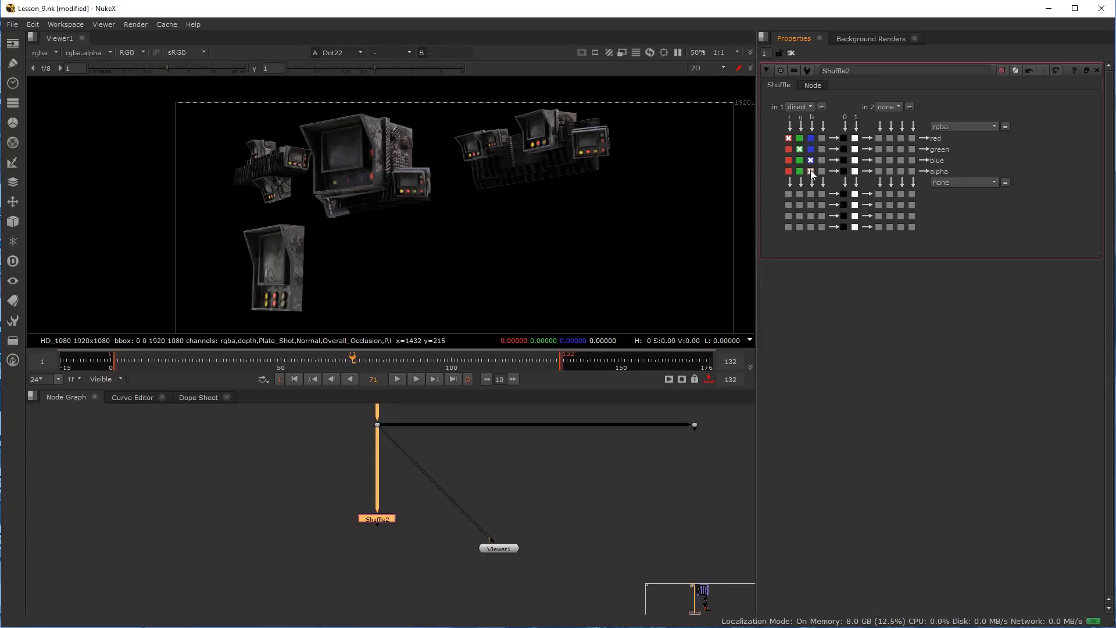
click(855, 171)
drag(374, 518, 375, 525)
key(1)
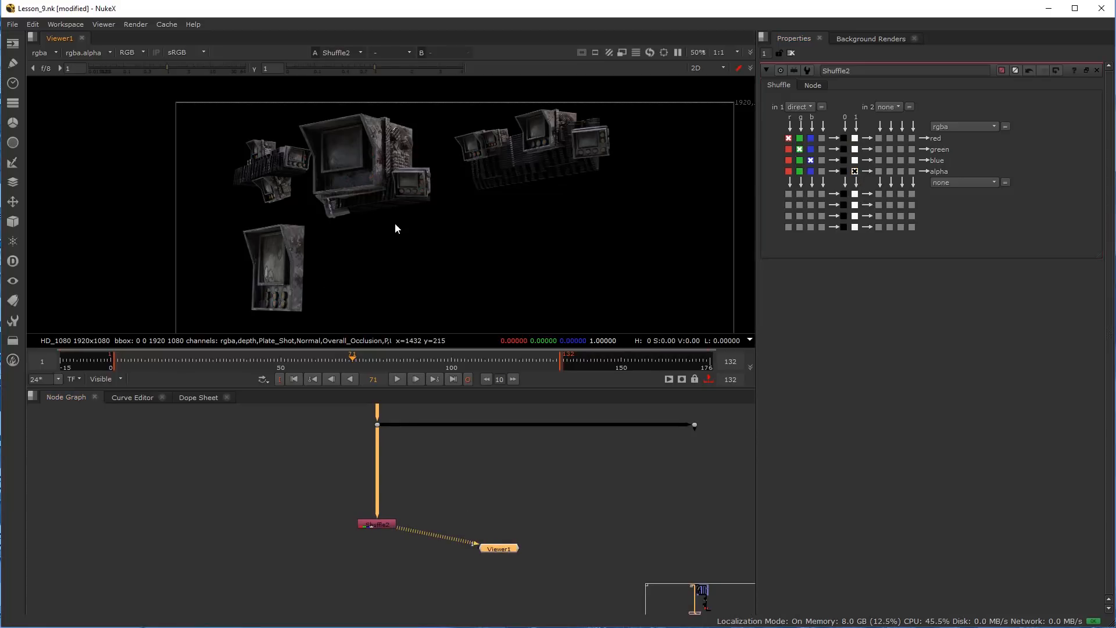
key(a)
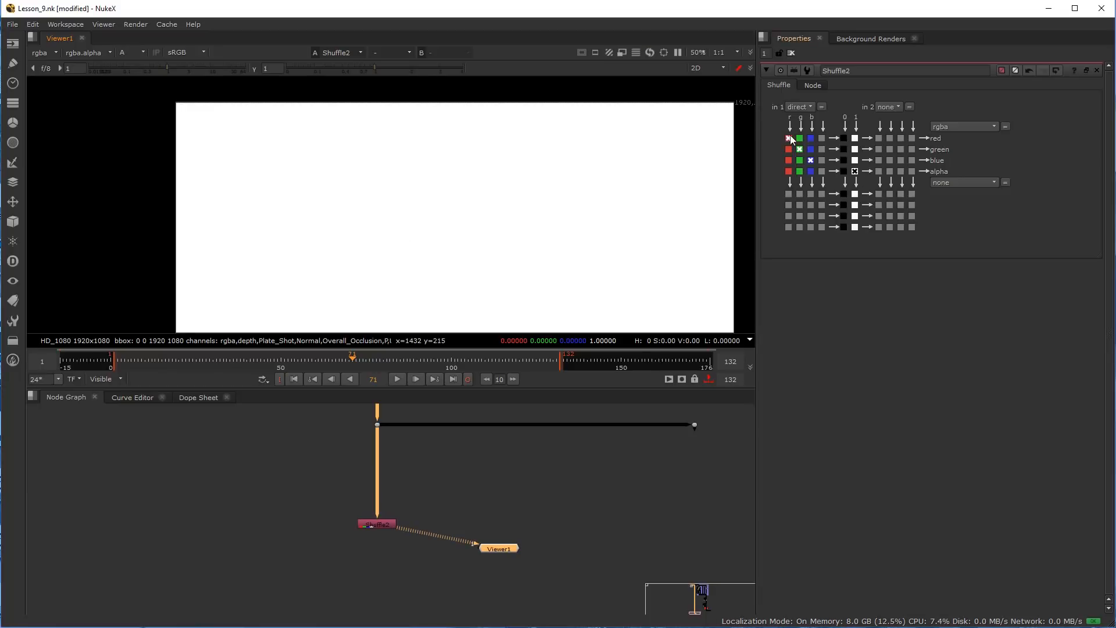
key(a)
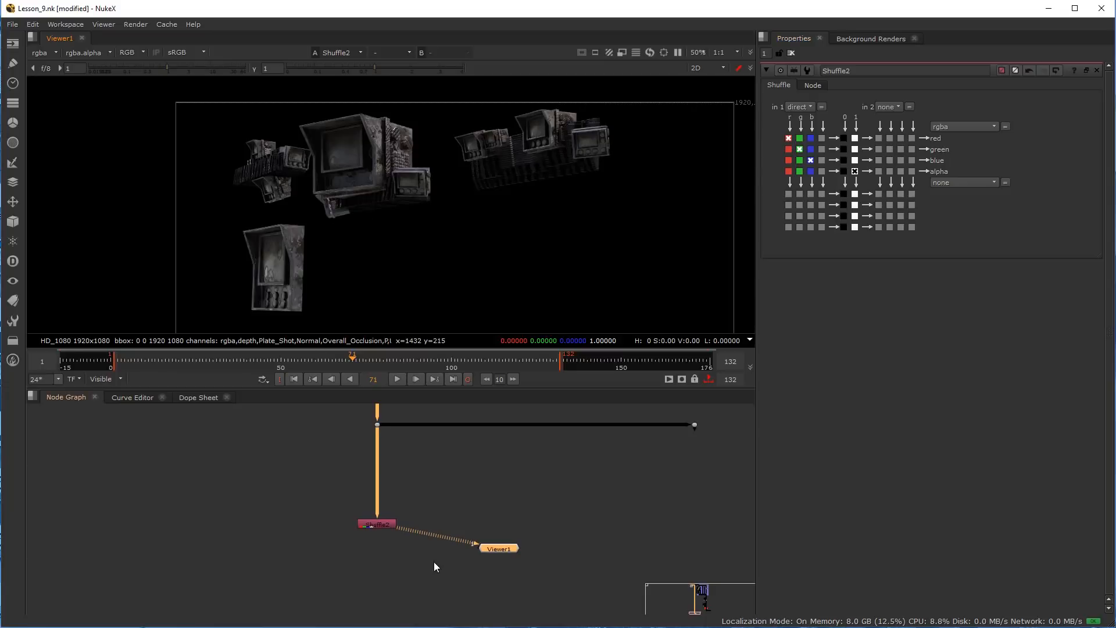
Label the direct-pass Shuffle node Direct
scroll(370, 525, up, 2)
click(373, 525)
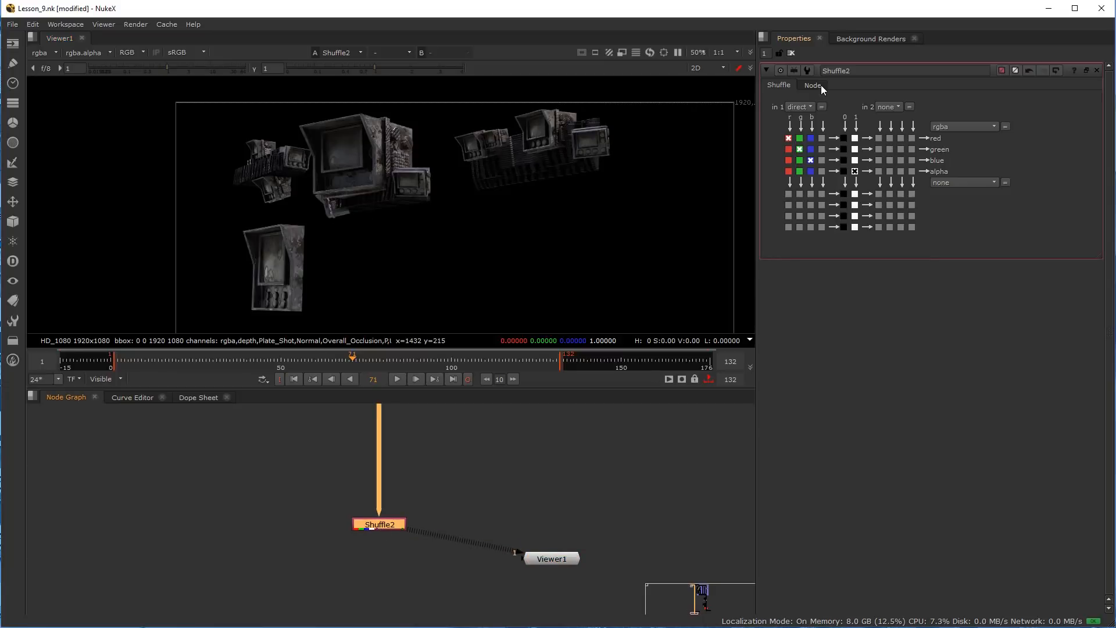
double_click(857, 71)
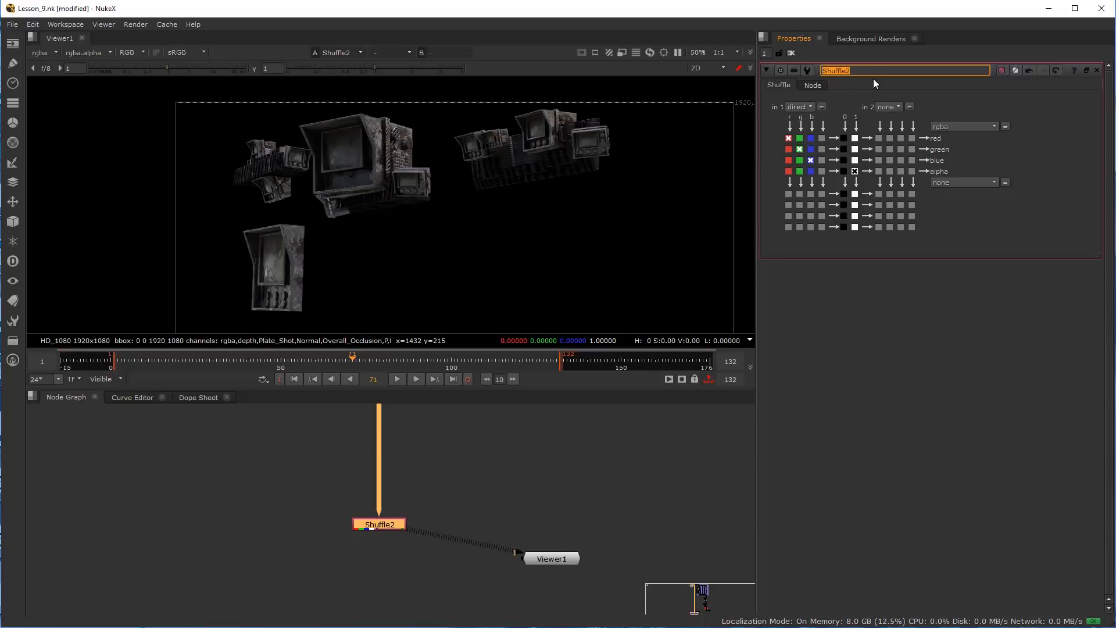
click(812, 86)
click(838, 114)
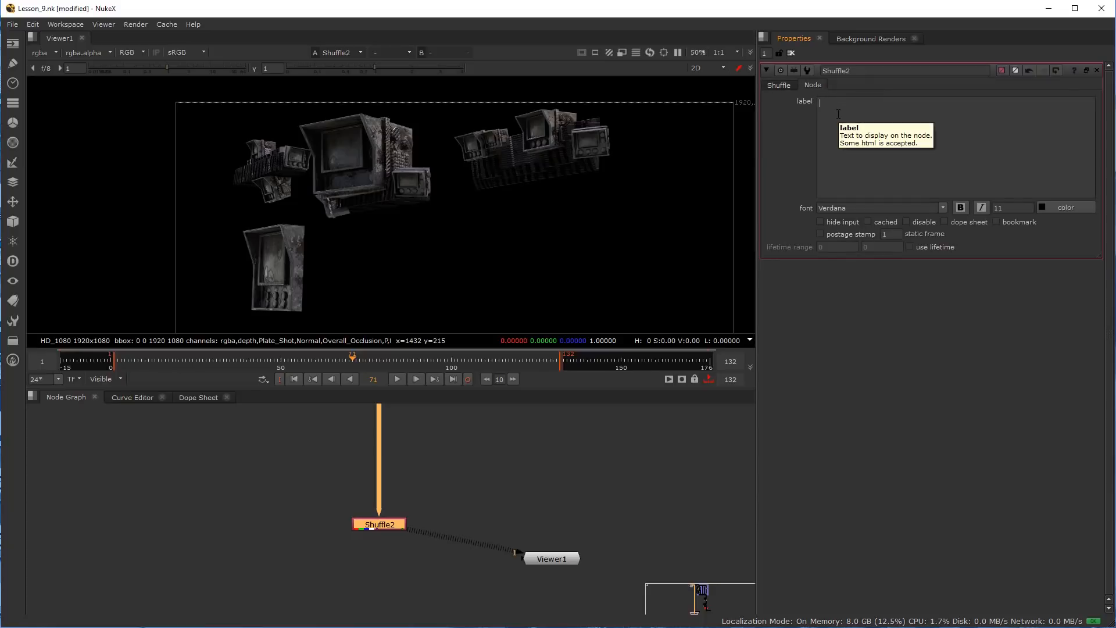
click(782, 86)
click(812, 86)
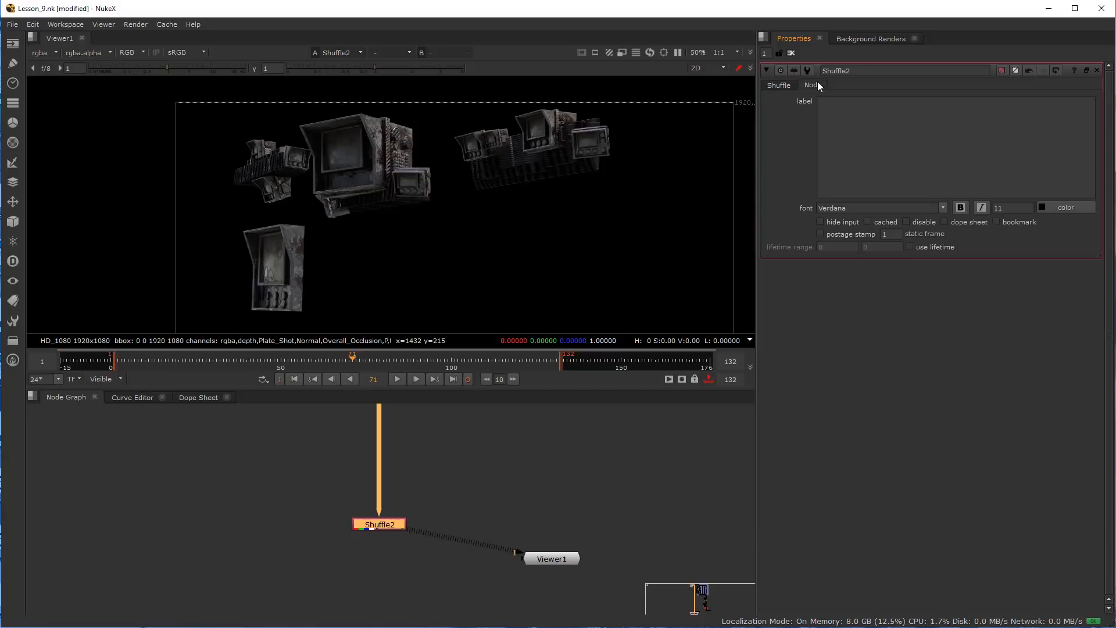
text(irect)
click(512, 506)
Lower the Direct Shuffle, insert a Dot on its input line, and branch a second Dot off it, level to the right
scroll(511, 512, down, 2)
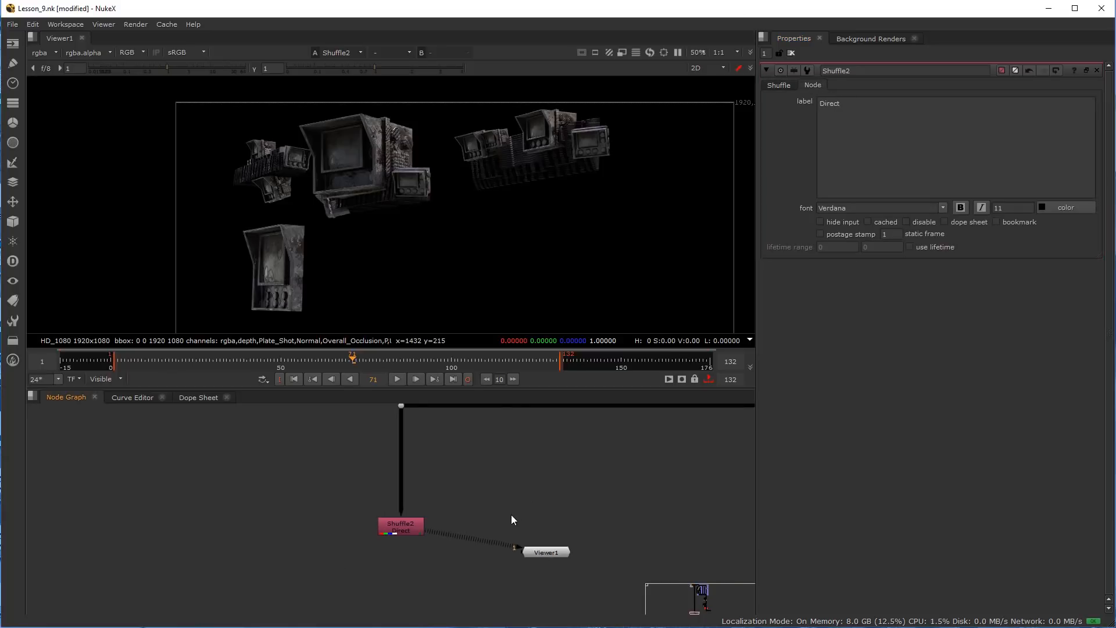
drag(389, 550, 390, 574)
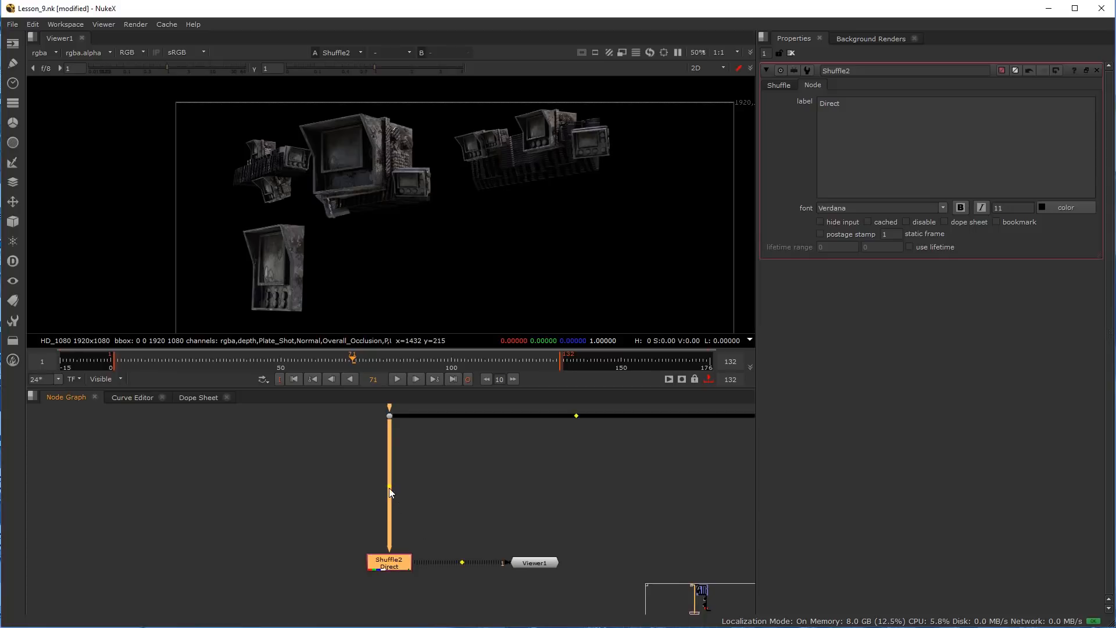
ctrl+click(389, 493)
click(489, 534)
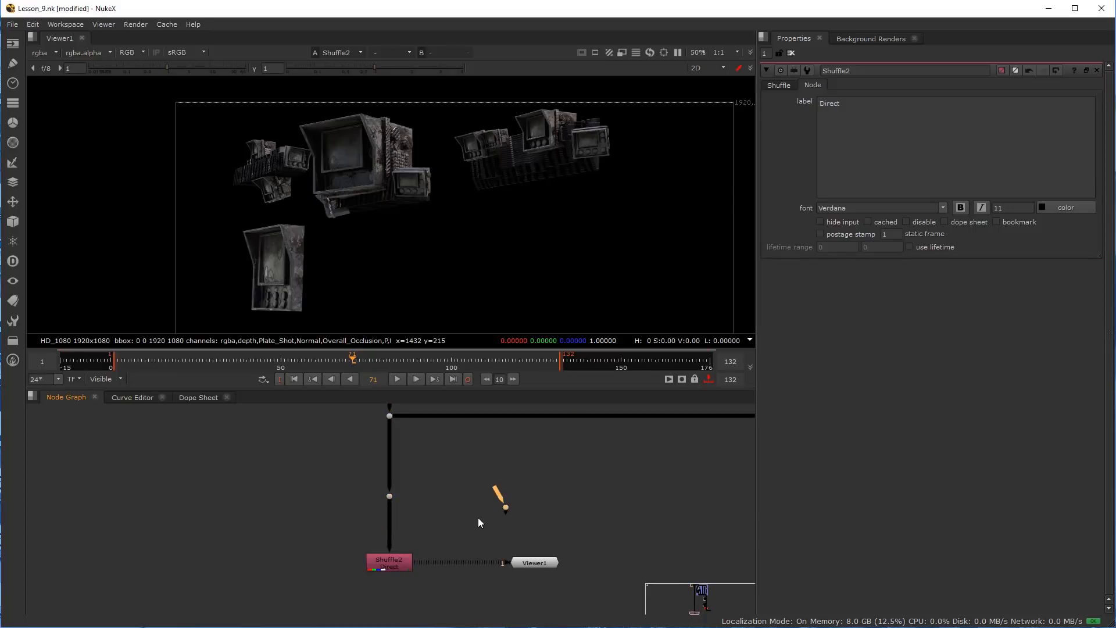
drag(497, 492, 390, 497)
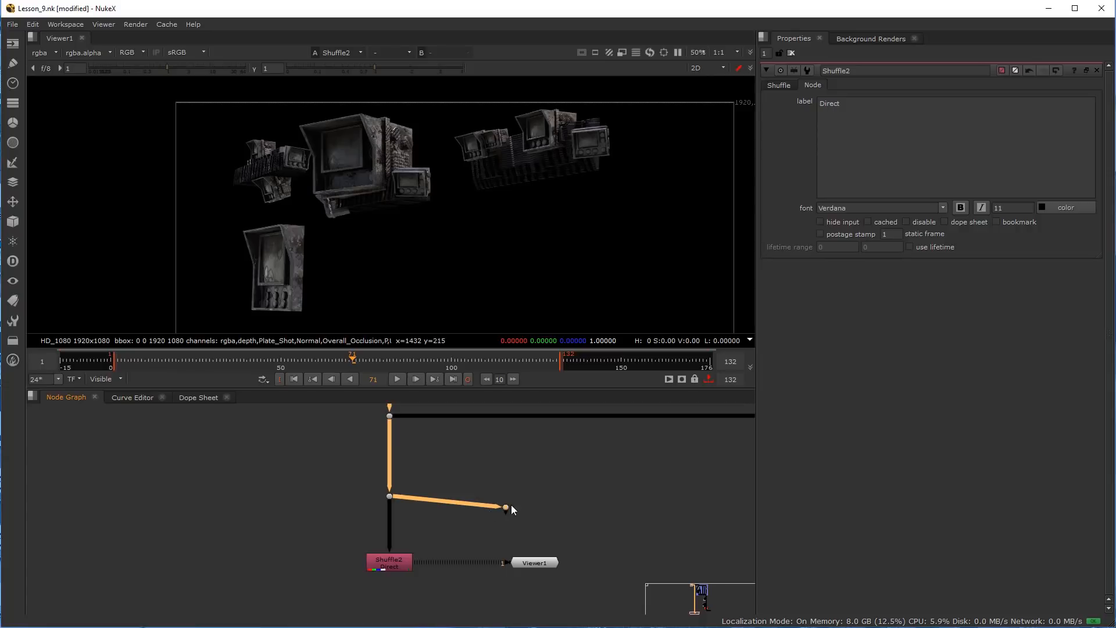
drag(505, 507, 502, 496)
Move the viewer node to just below and right of the Direct Shuffle node
middle_drag(509, 515, 418, 457)
click(447, 512)
drag(444, 510, 368, 559)
Duplicate the Direct Shuffle node below the second Dot and connect the copy's input to that Dot
scroll(353, 518, up, 1)
middle_drag(350, 523, 405, 555)
scroll(406, 556, down, 1)
click(348, 538)
key(ctrl+c)
click(471, 543)
key(ctrl+v)
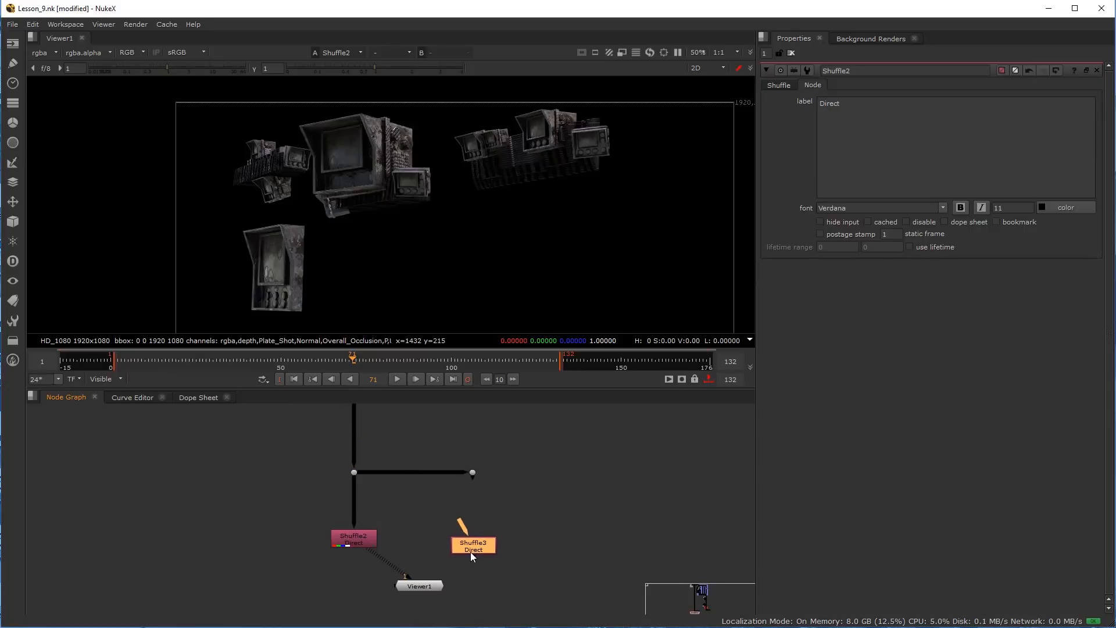
drag(462, 522, 473, 473)
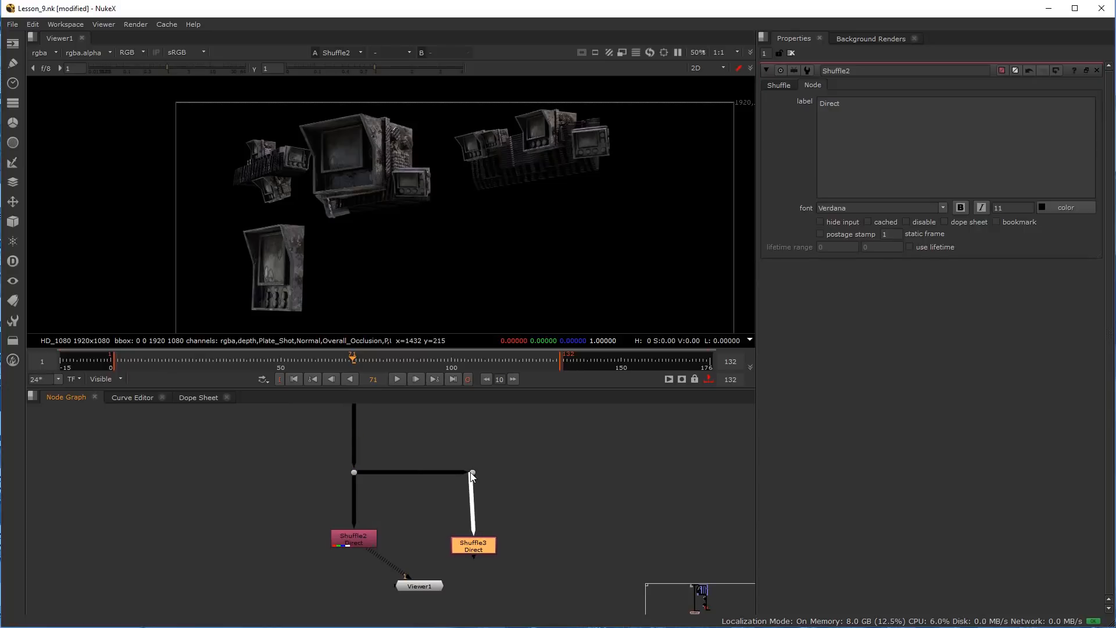
Set the copied Shuffle node's first input layer to indirect and nudge the node slightly up beneath its Dot
double_click(469, 549)
click(808, 107)
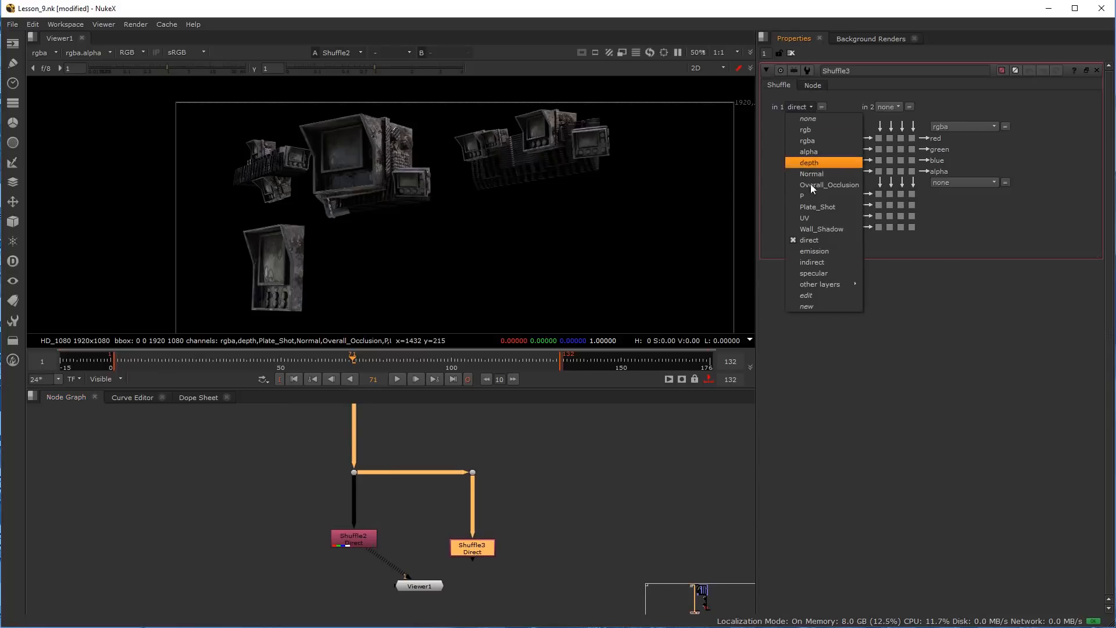
click(824, 263)
drag(472, 545, 472, 541)
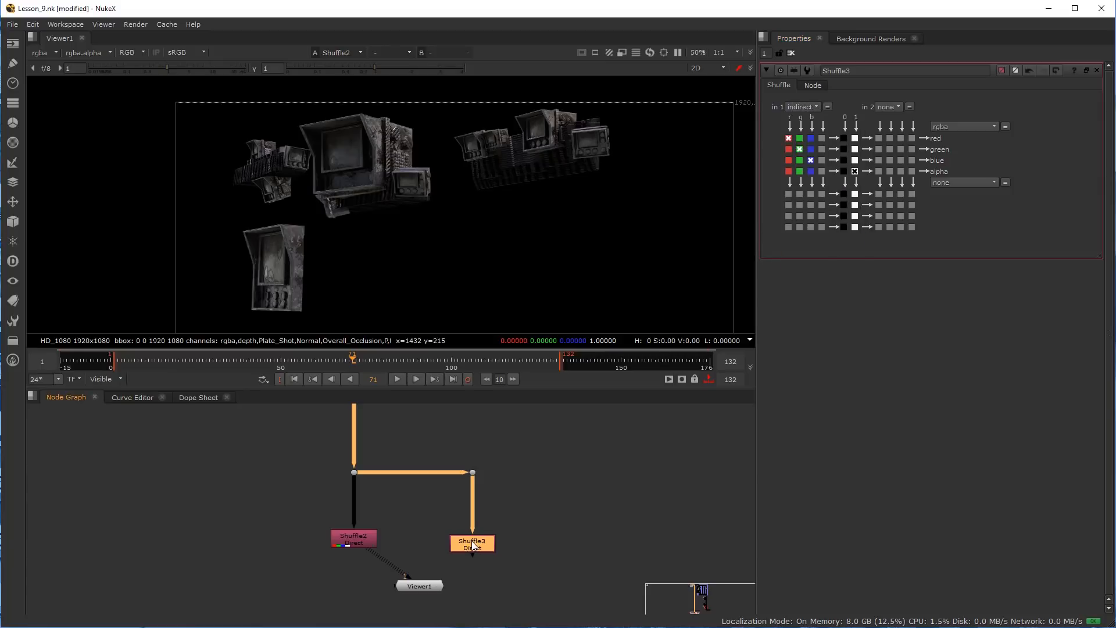
Label the copied Shuffle node Indirect and connect the viewer to it
click(811, 85)
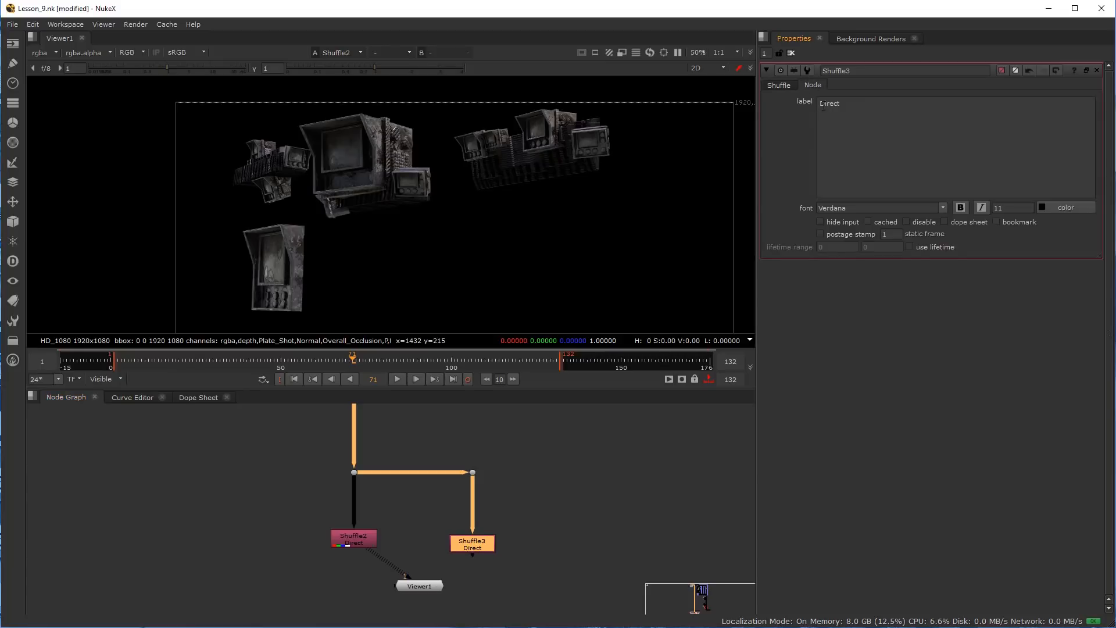
text(Ind)
click(790, 87)
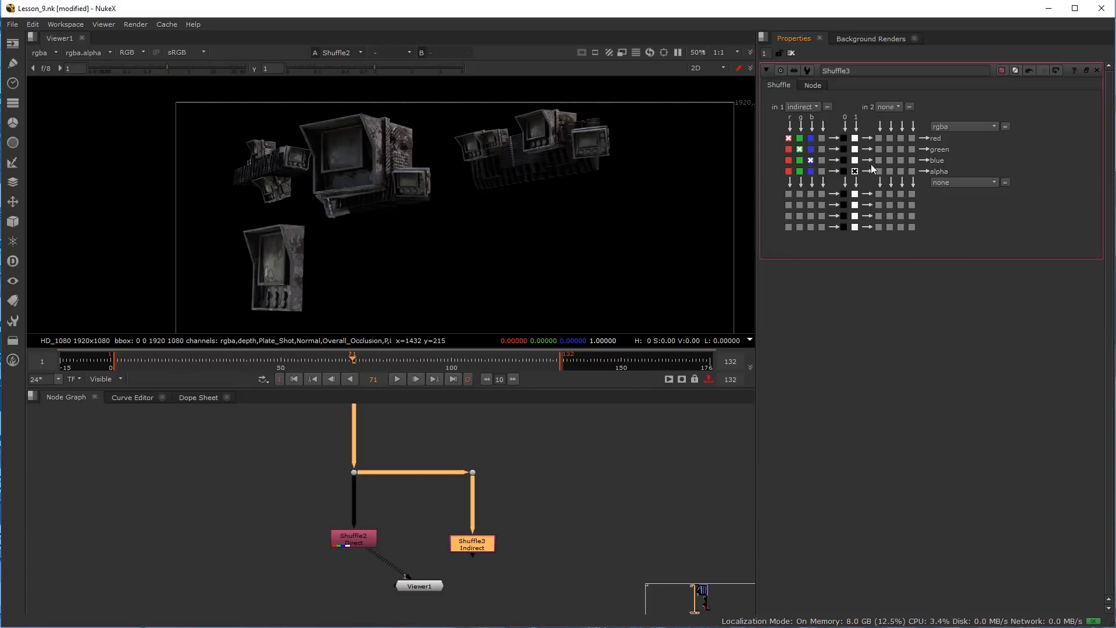
drag(381, 558, 469, 544)
Add a Merge node and place it below the Indirect Shuffle node
scroll(396, 557, down, 2)
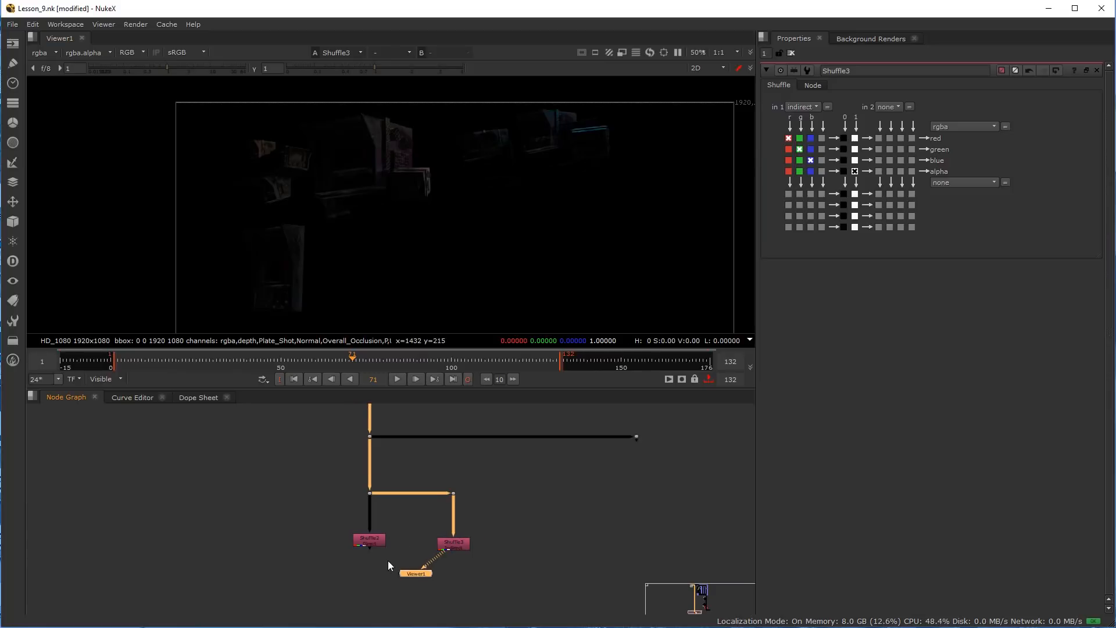
middle_drag(375, 599, 378, 572)
scroll(379, 572, up, 3)
click(379, 571)
key(m)
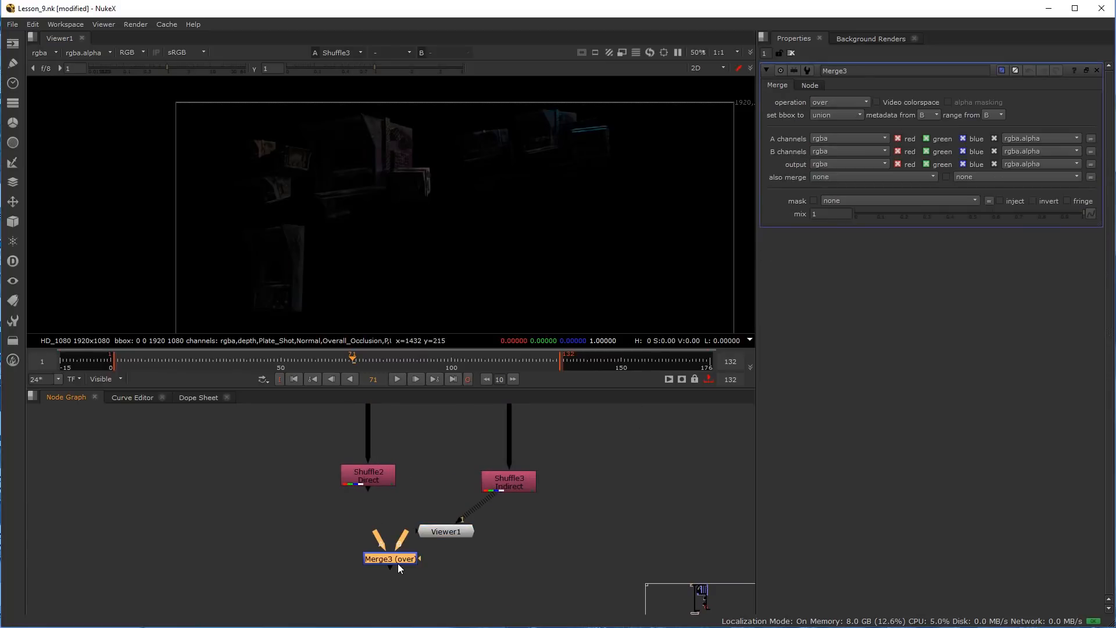
drag(393, 561, 527, 575)
scroll(522, 566, up, 3)
scroll(454, 527, down, 3)
scroll(362, 512, up, 2)
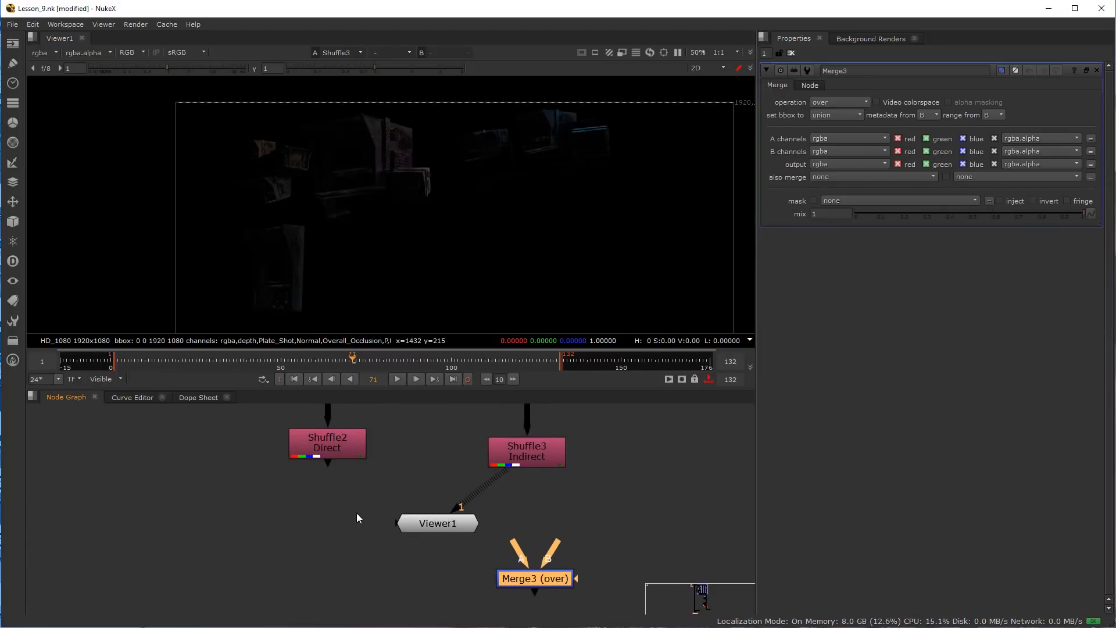
Move the viewer node out to the right and line the Merge node up under the Indirect Shuffle
scroll(358, 512, down, 2)
drag(429, 517, 581, 527)
click(520, 558)
scroll(465, 532, up, 3)
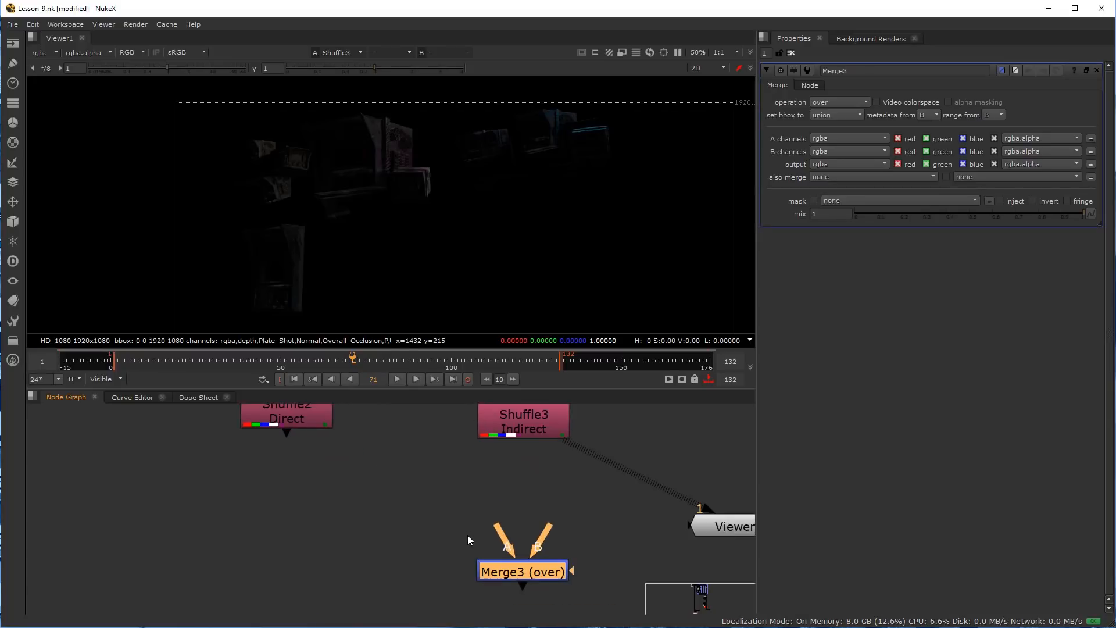
scroll(460, 544, down, 2)
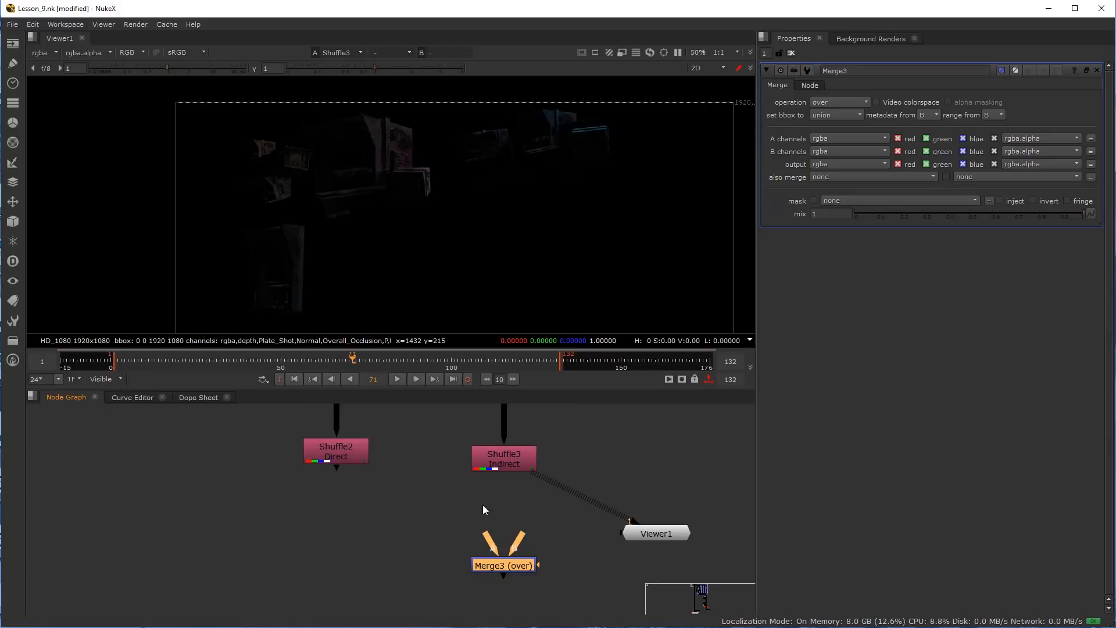
Connect the Merge's B input to the Direct Shuffle through a corner Dot and its A input to the Indirect Shuffle
drag(516, 542, 371, 481)
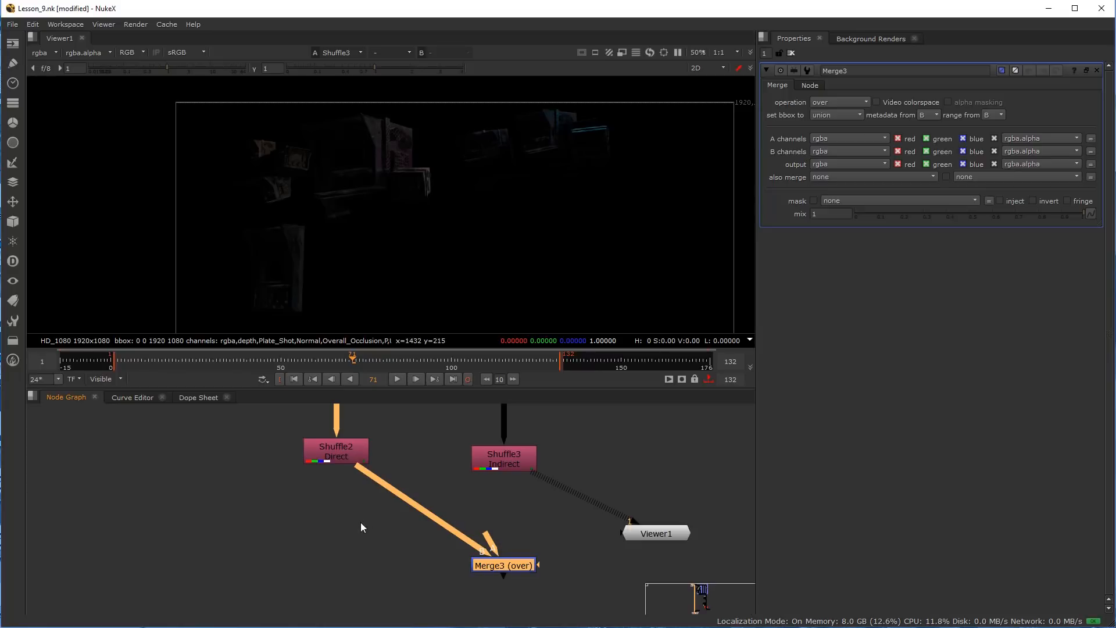
drag(496, 529, 506, 460)
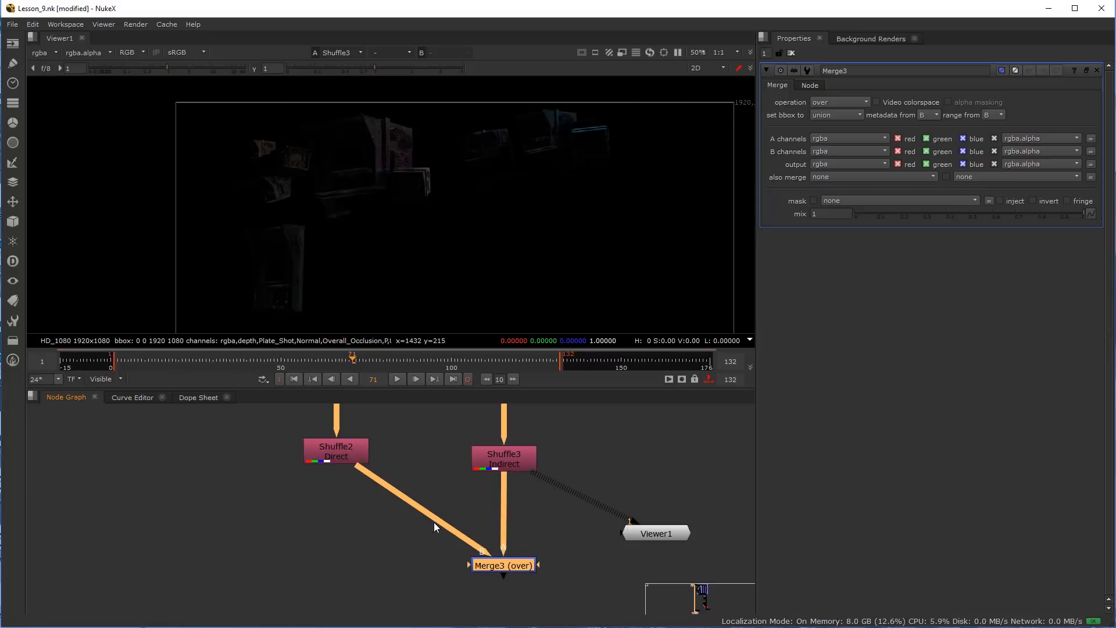
ctrl+drag(425, 513, 338, 568)
Set the Merge node's operation to plus and view its output
click(504, 567)
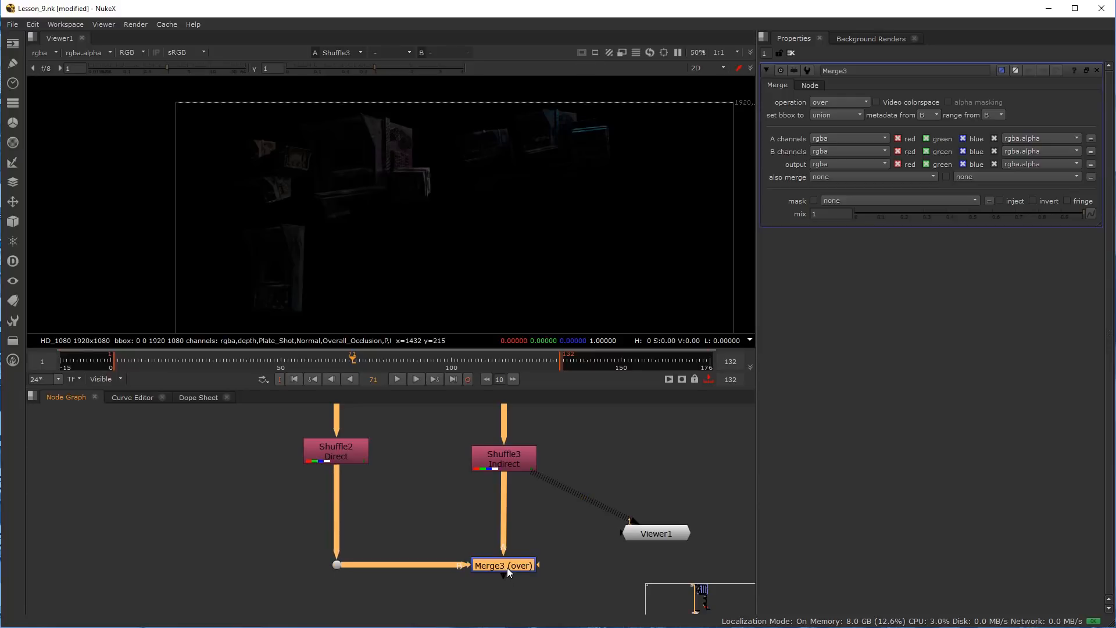
key(1)
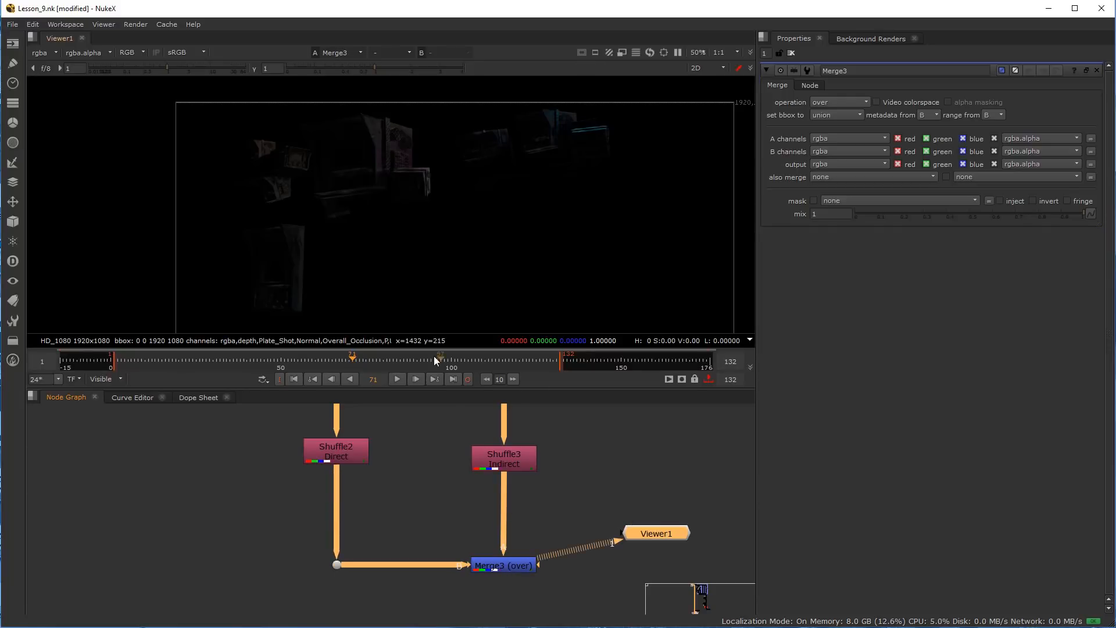
click(514, 568)
click(828, 103)
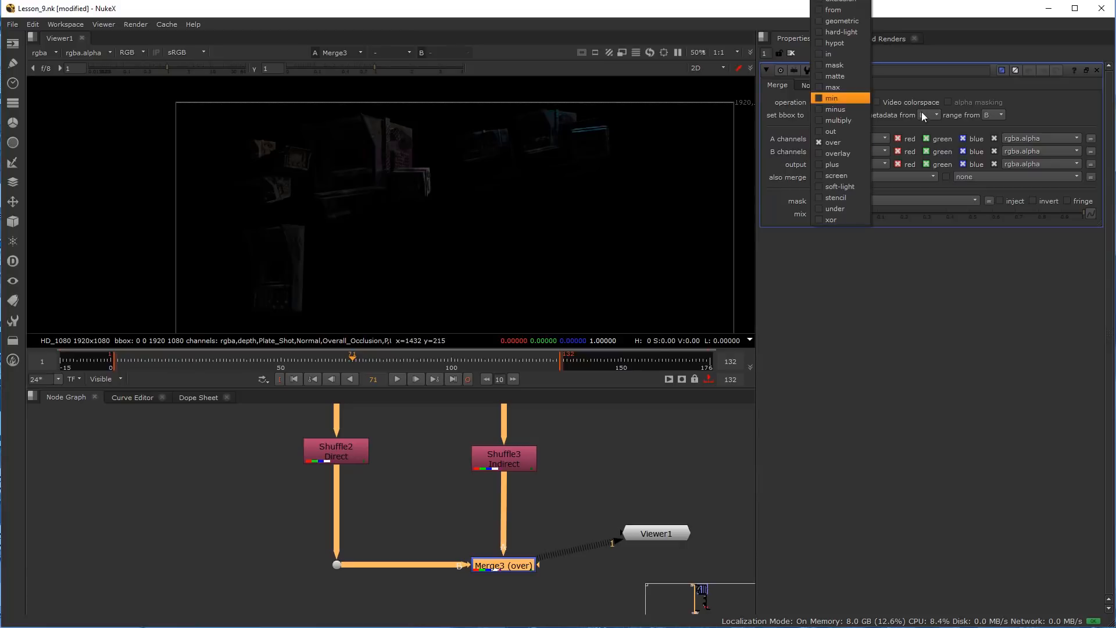
click(853, 169)
key(1)
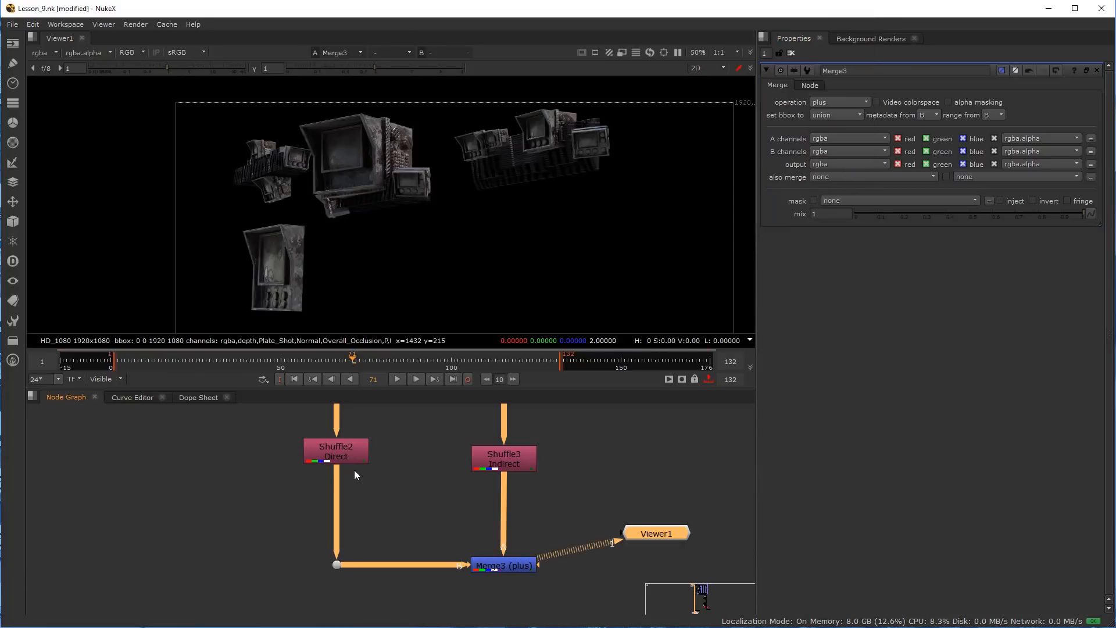
View the Direct Shuffle's output and the Indirect Shuffle's output in turn to compare the two passes
drag(343, 455, 342, 458)
key(1)
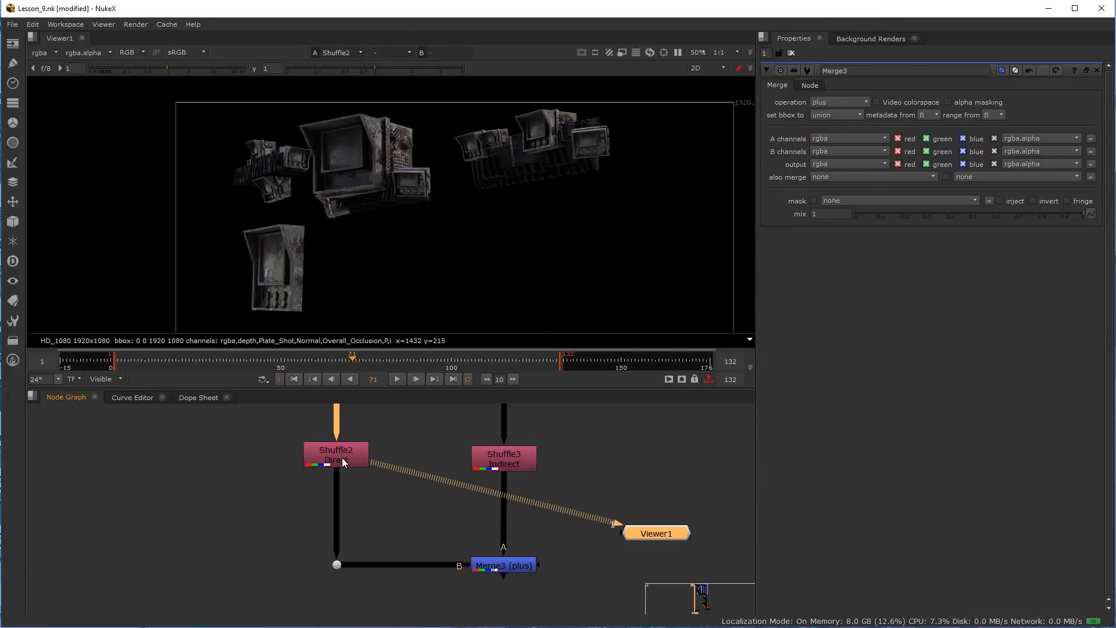
click(511, 460)
key(1)
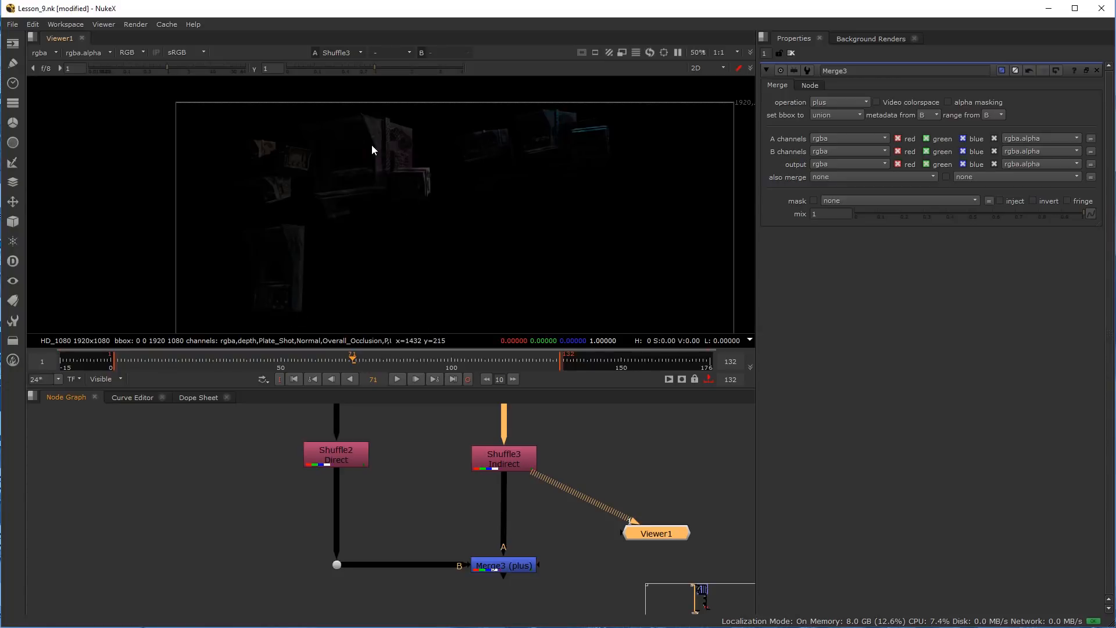
click(501, 571)
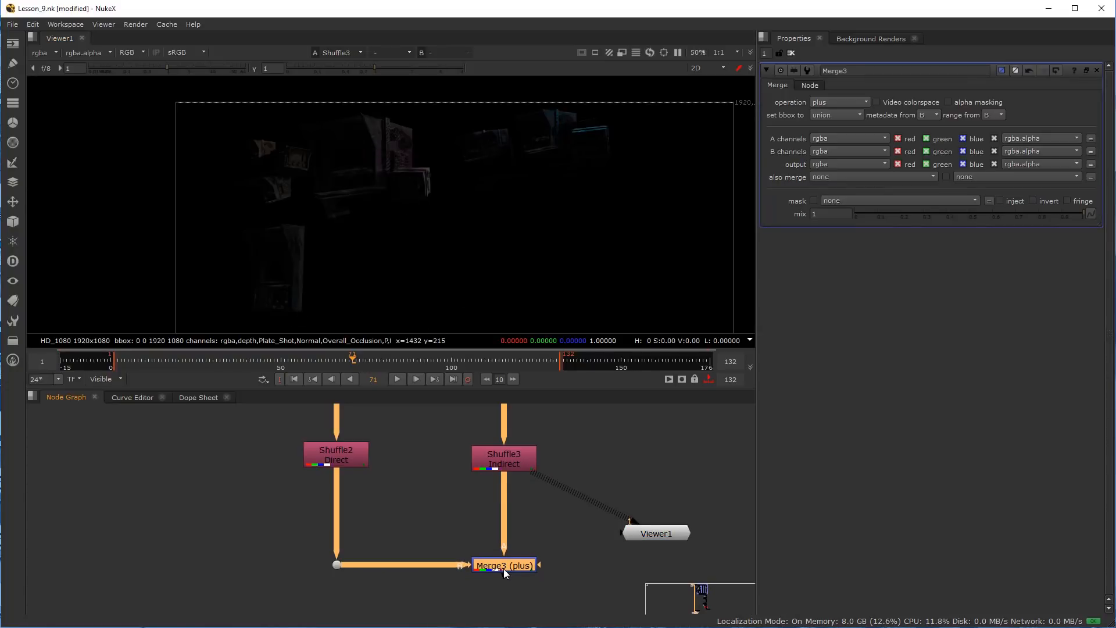
Disconnect the viewer from the Indirect Shuffle and move the viewer node below and to the right of the Merge
drag(634, 522, 608, 489)
scroll(584, 449, down, 2)
scroll(584, 449, down, 2)
middle_drag(561, 492, 417, 465)
scroll(450, 481, up, 2)
middle_drag(450, 482, 436, 501)
drag(471, 475, 487, 530)
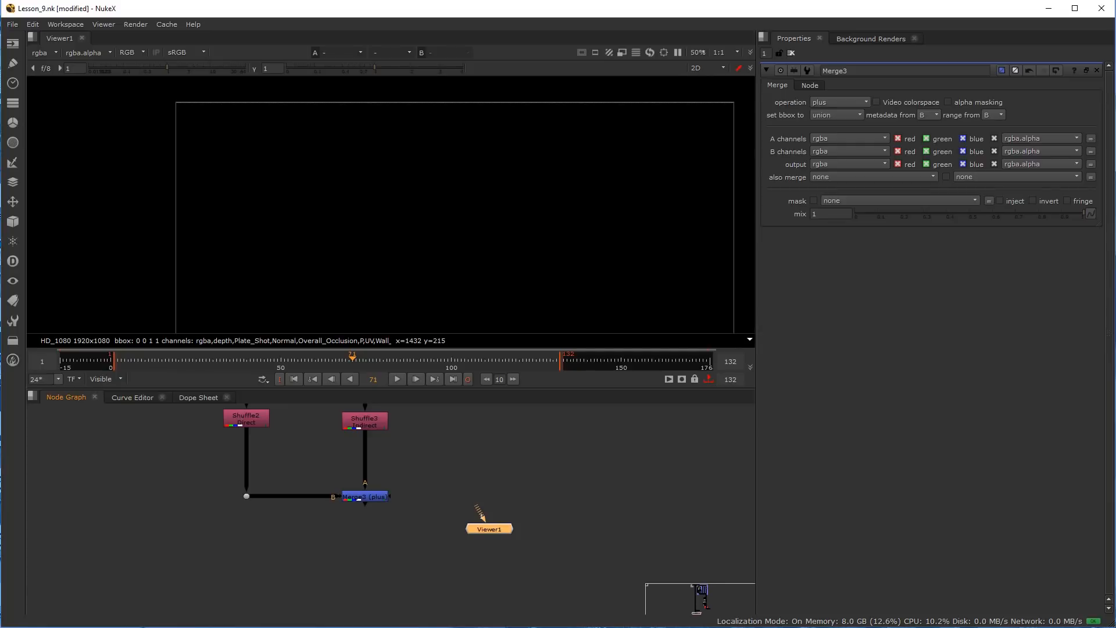
Duplicate the Indirect Shuffle node and place the copy to its right
click(537, 474)
key(f)
middle_drag(469, 528, 482, 553)
scroll(482, 554, up, 1)
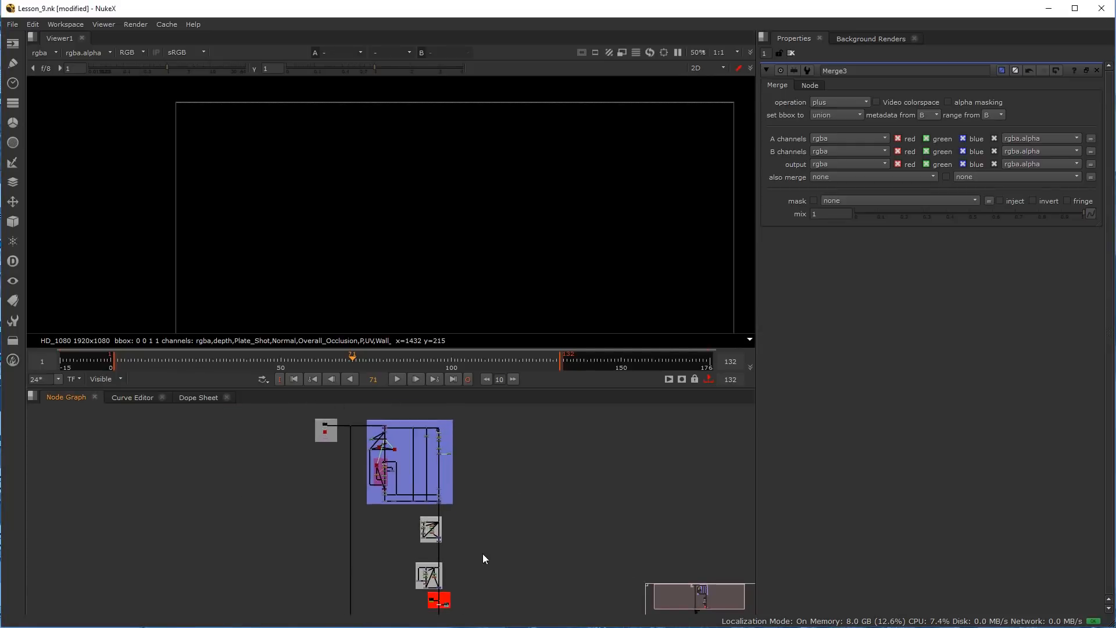
scroll(410, 450, up, 5)
click(260, 445)
key(ctrl+c)
click(371, 457)
key(ctrl+v)
middle_drag(318, 470, 357, 532)
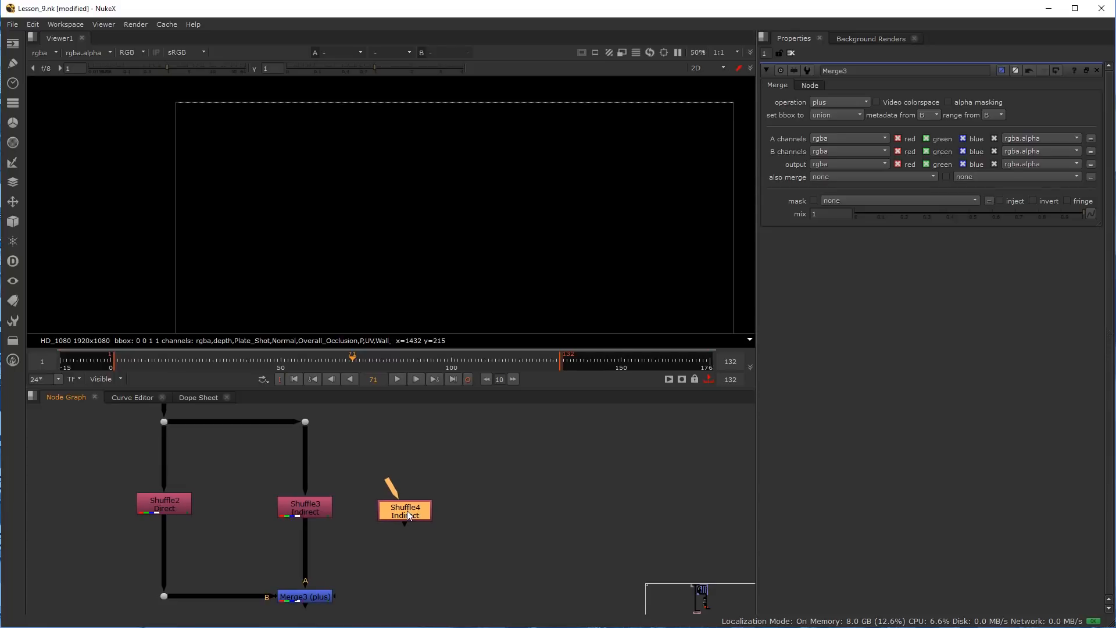
Wire the copied Shuffle to the dot above the Indirect Shuffle through a new corner dot and label it Emissive
drag(377, 470, 306, 421)
ctrl+drag(347, 459, 406, 423)
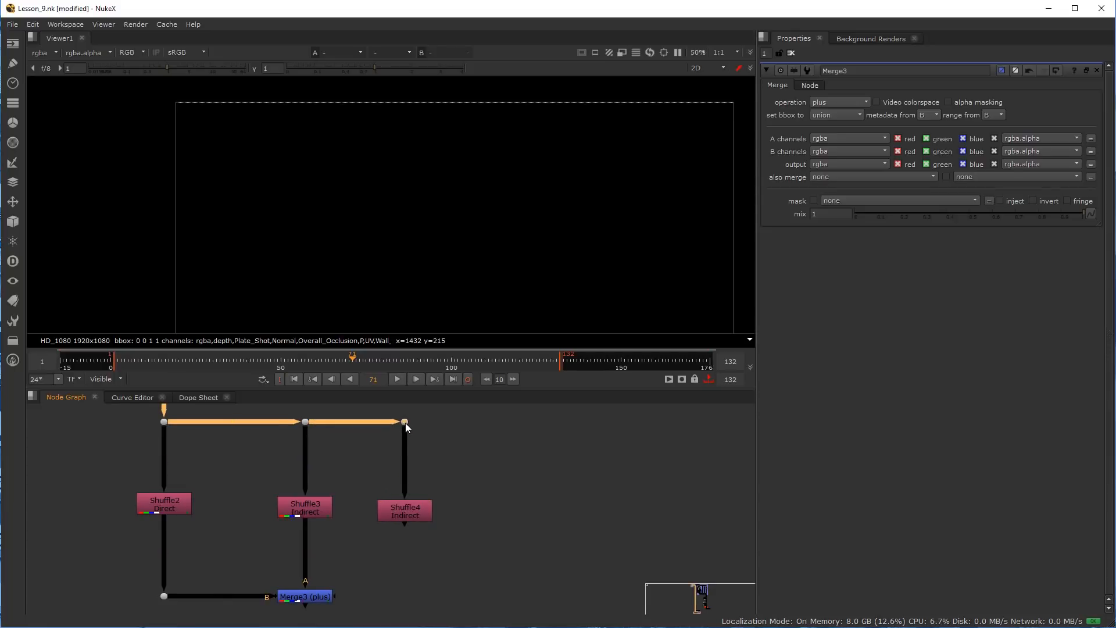
click(420, 512)
click(813, 85)
double_click(832, 104)
text(Emisive)
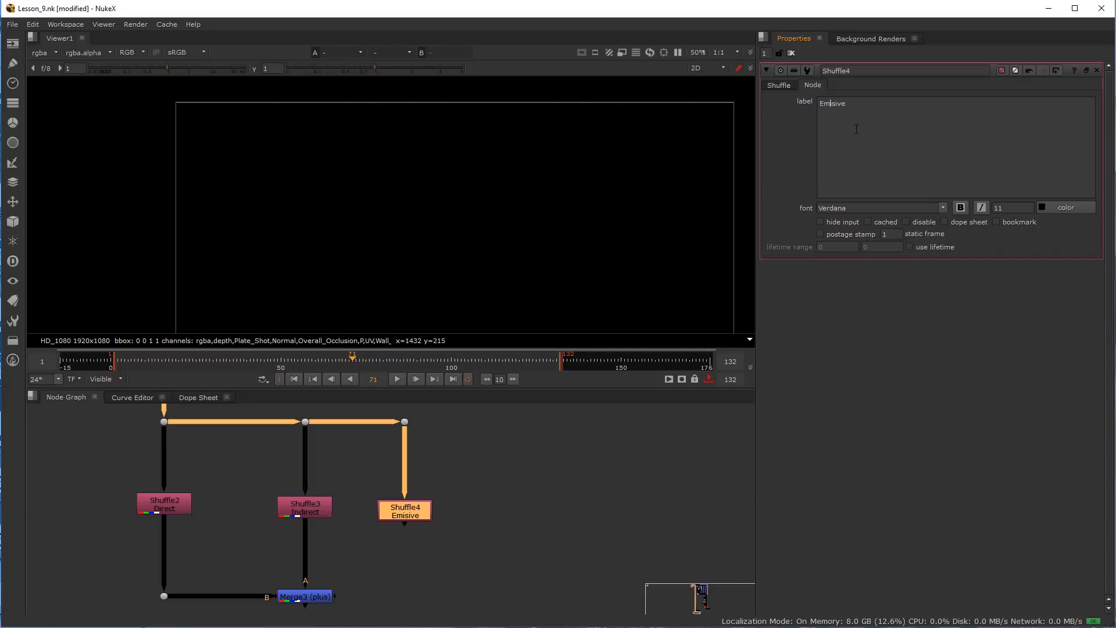
text(m)
key(BackSpace)
text(s)
Set the Emissive Shuffle's first input layer to emission and view its output at frame 50
click(779, 85)
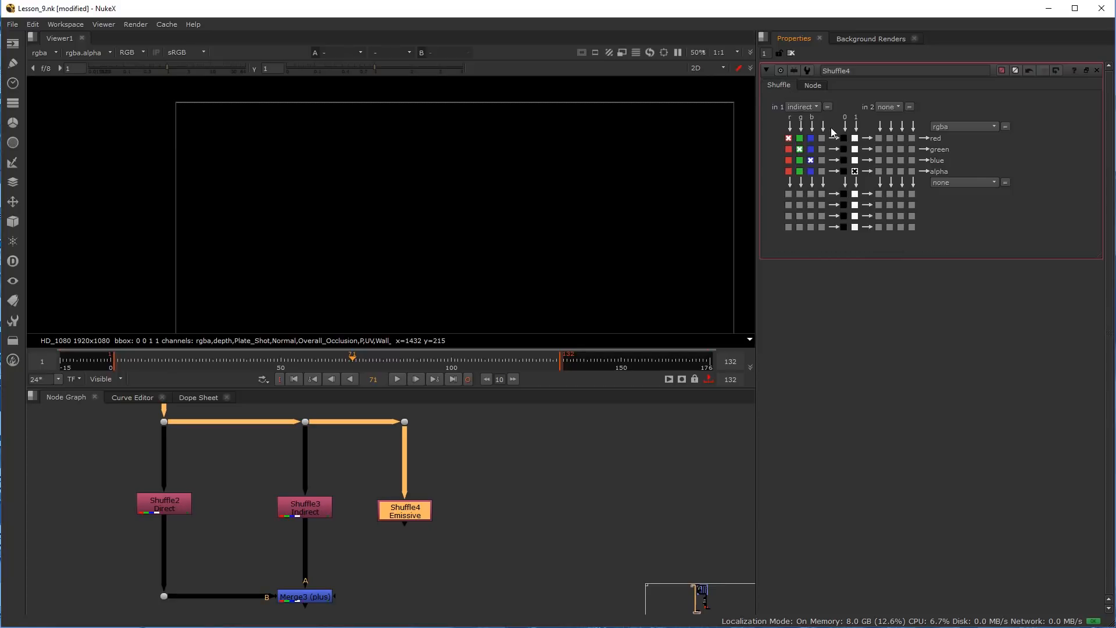
click(820, 107)
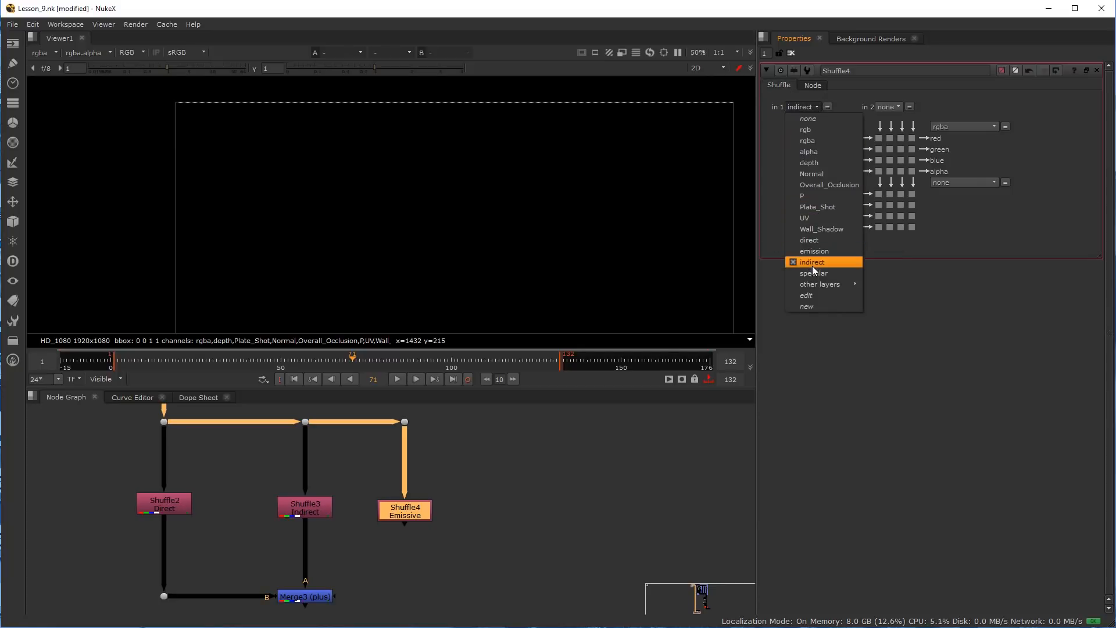
click(811, 251)
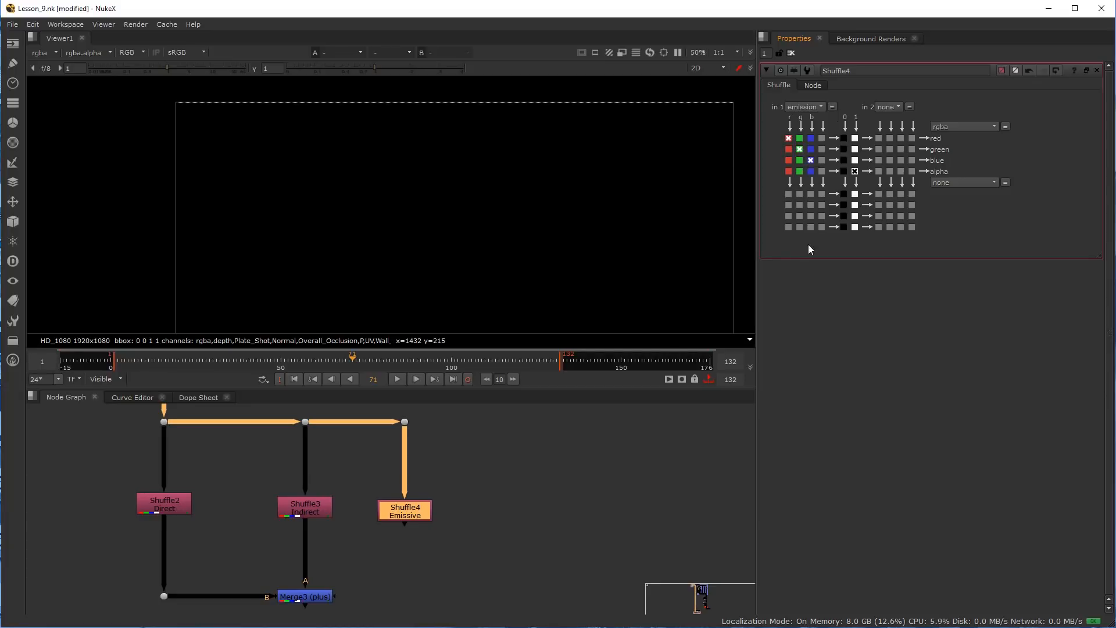
key(1)
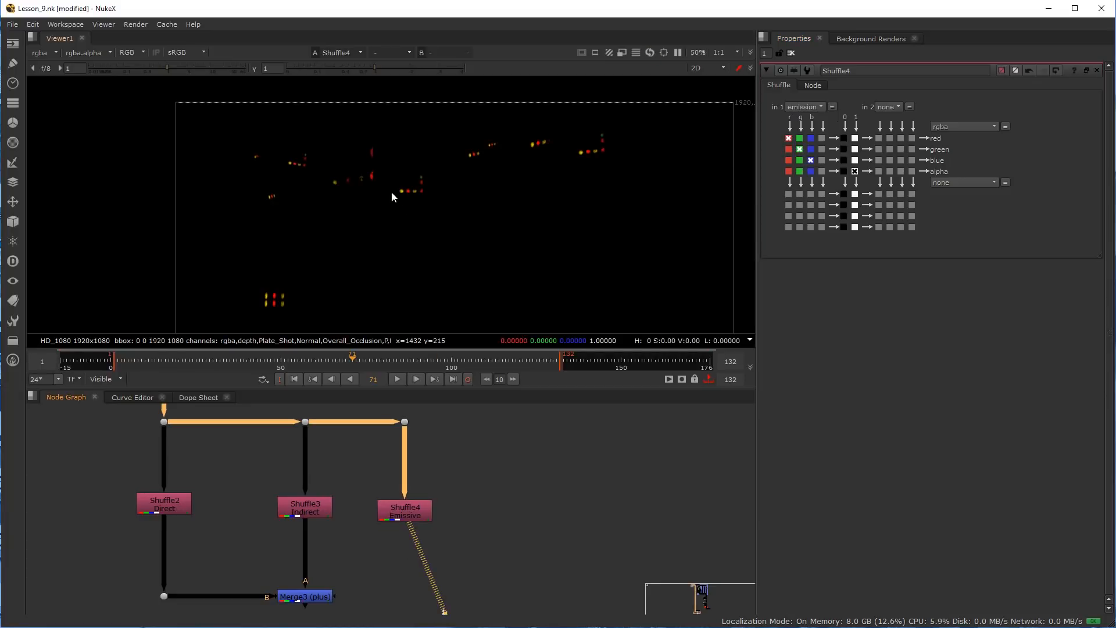
drag(259, 359, 281, 359)
Add a Merge below the Emissive Shuffle, with A from that Shuffle and B from the existing plus Merge
middle_drag(388, 577, 423, 546)
click(422, 552)
key(m)
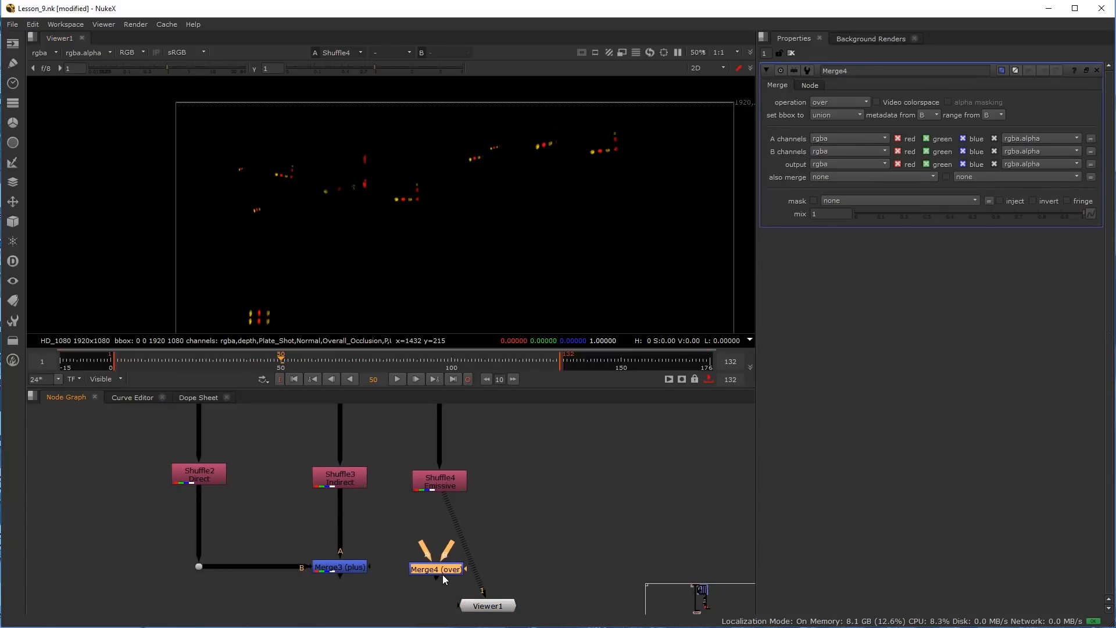
drag(446, 548, 439, 490)
drag(436, 564, 440, 566)
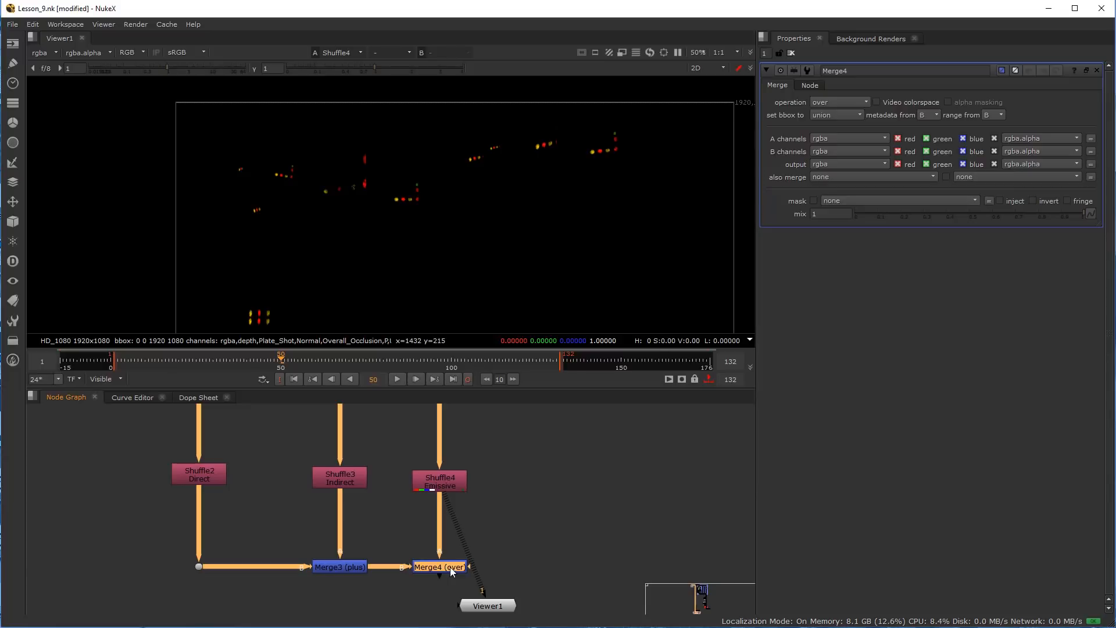
Set the new Merge's operation to plus and view its output
click(849, 102)
click(856, 158)
key(1)
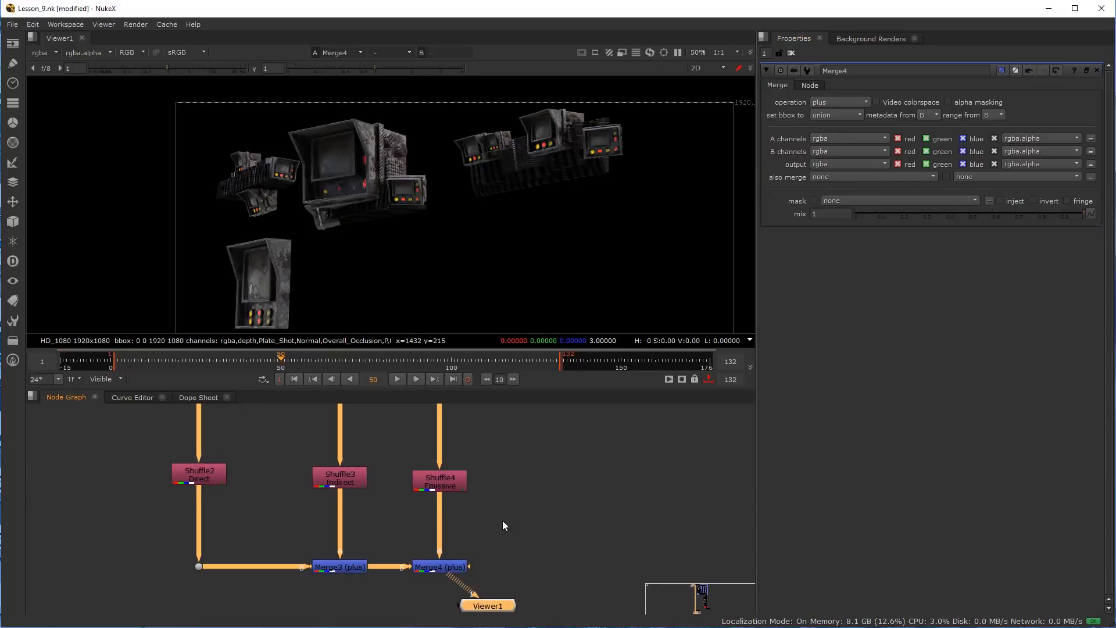
Inspect the chained plus Merges and check which layers the last Merge's output carries in the viewer
click(328, 565)
click(446, 567)
scroll(494, 511, down, 3)
middle_drag(423, 518, 315, 516)
scroll(289, 505, up, 2)
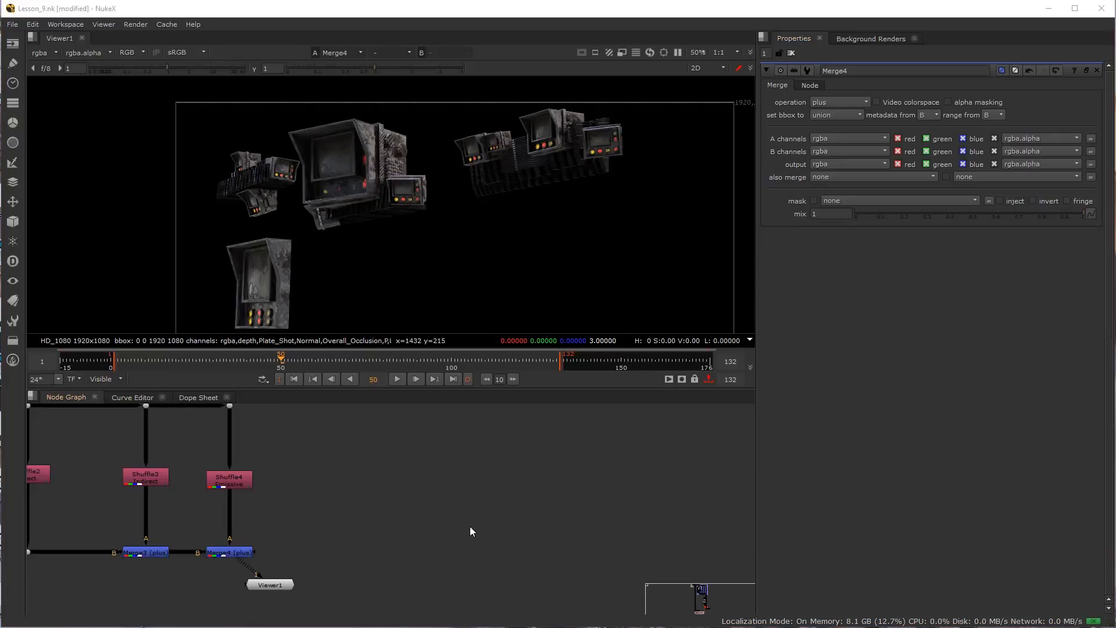
scroll(297, 521, up, 2)
click(263, 551)
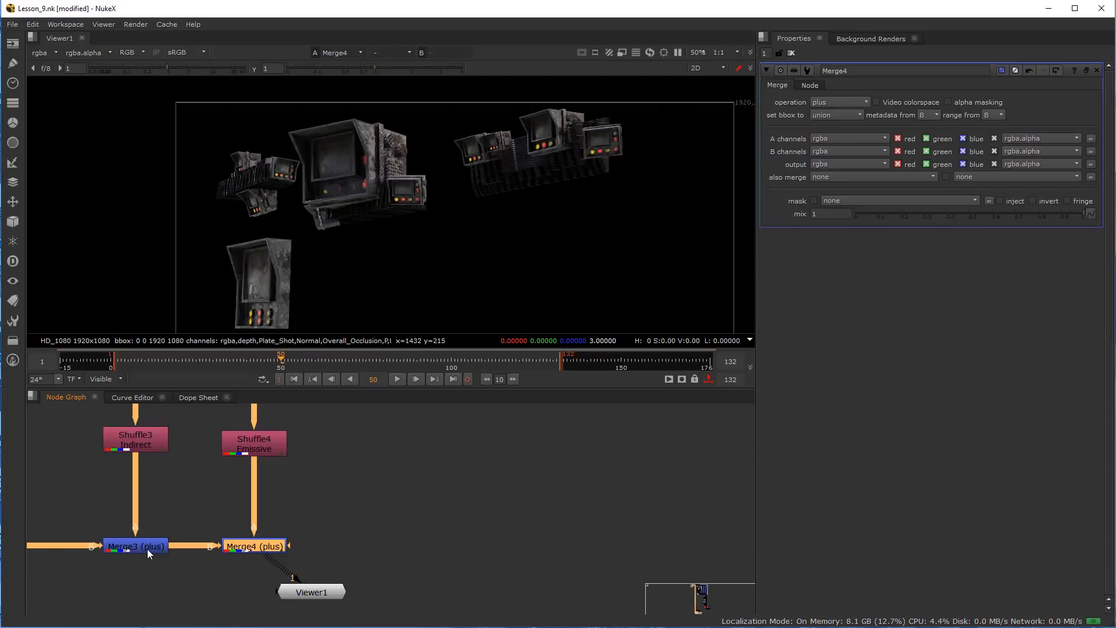
click(308, 592)
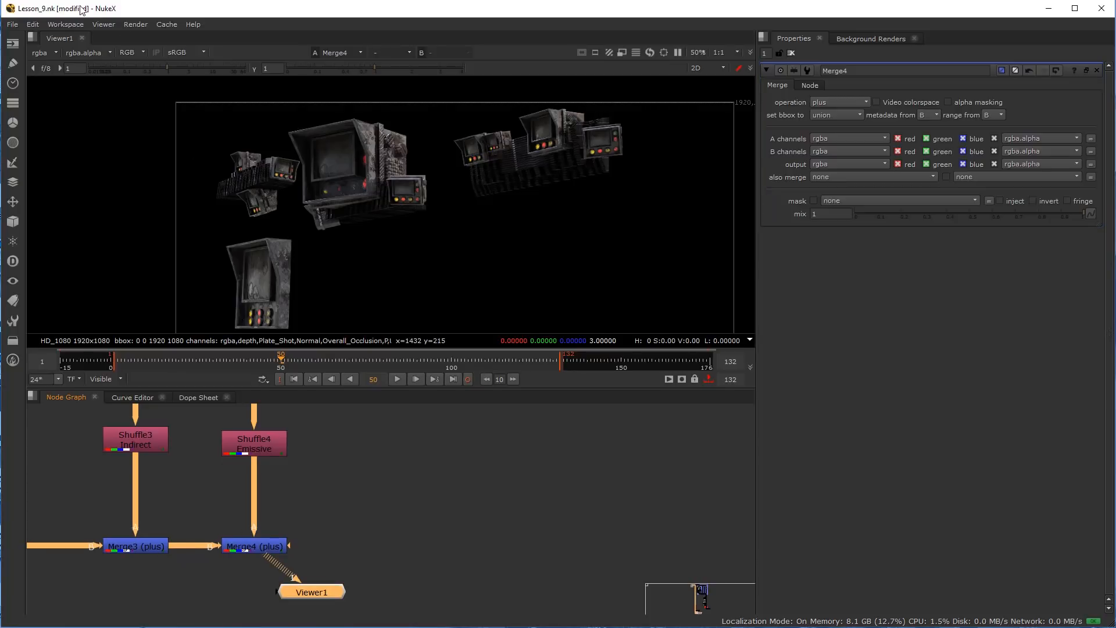
click(58, 57)
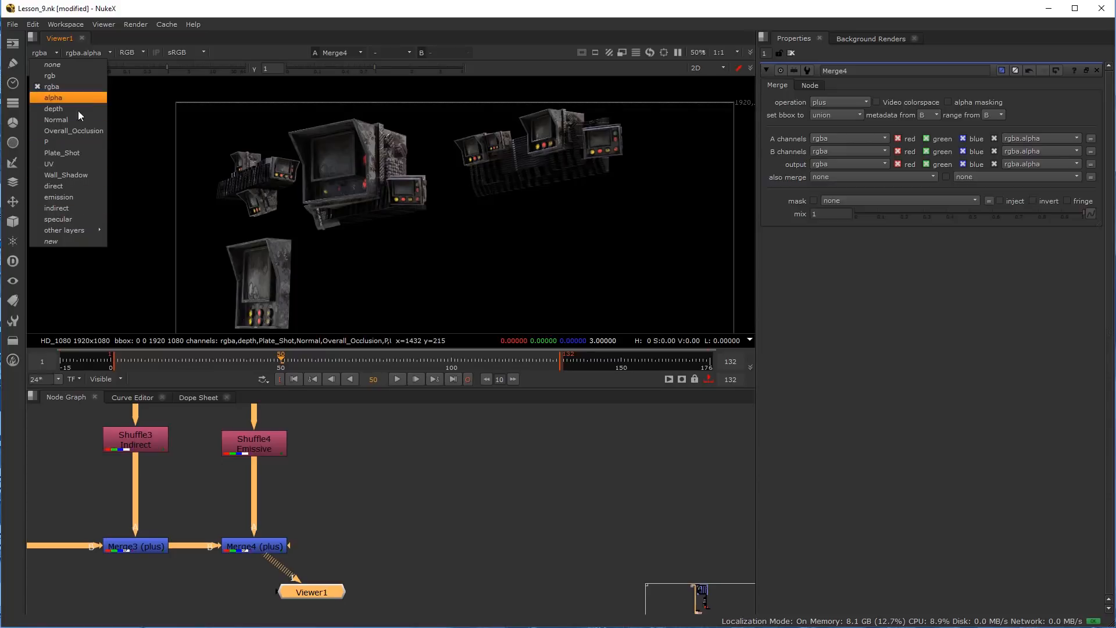
click(391, 550)
click(396, 551)
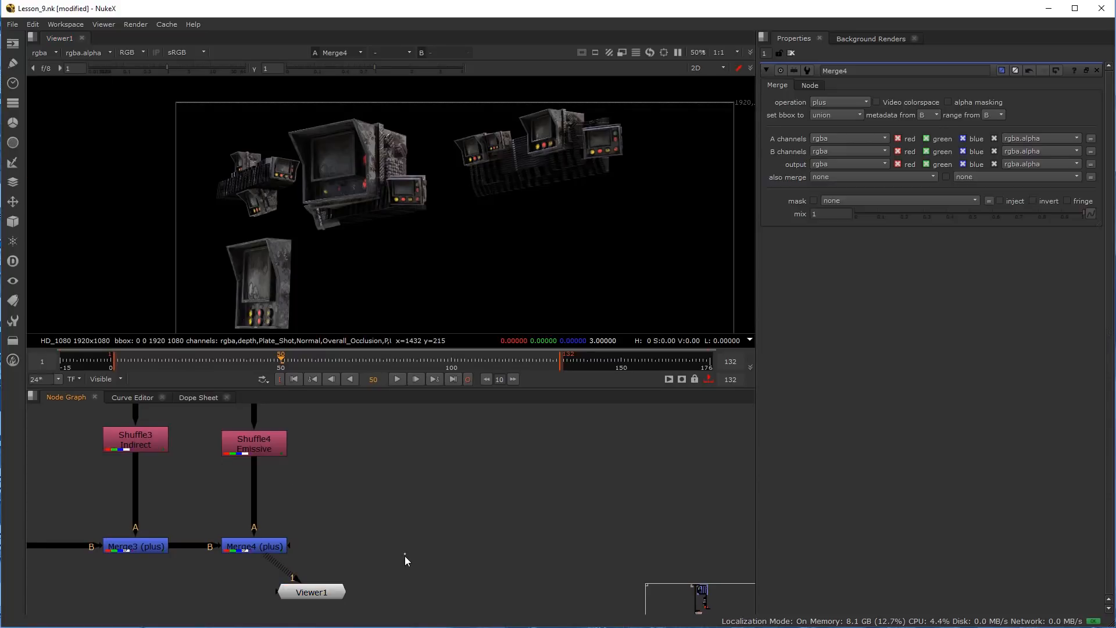
Add another Merge with A from the last plus Merge and B from a new Constant node placed above it
scroll(343, 543, up, 1)
scroll(372, 555, down, 2)
key(m)
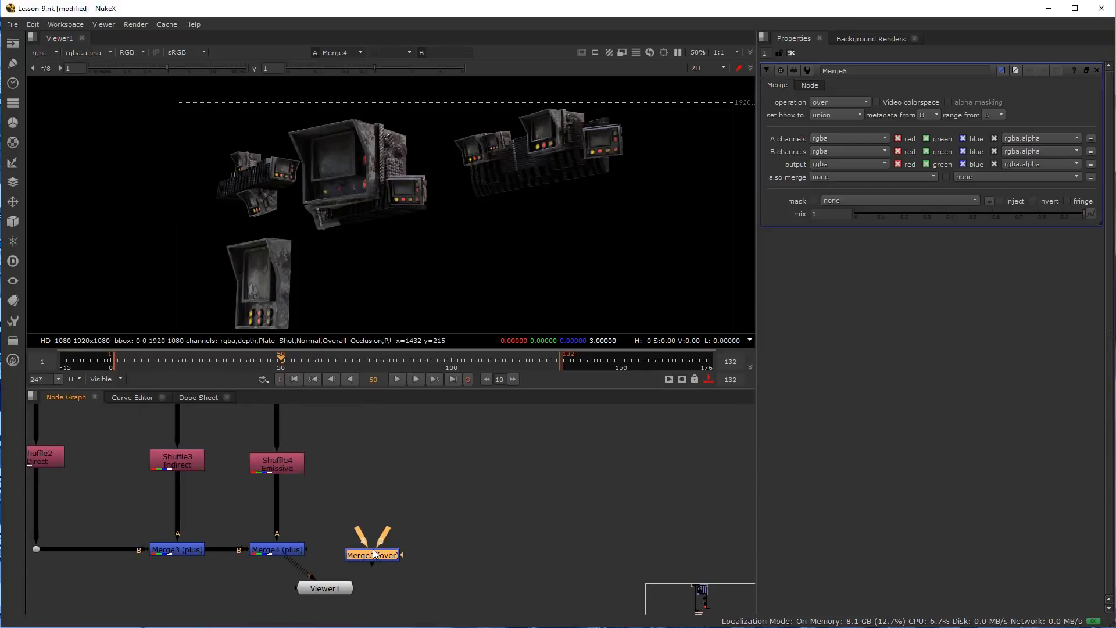
drag(358, 533, 302, 547)
click(396, 492)
key(Tab)
text(con)
click(349, 494)
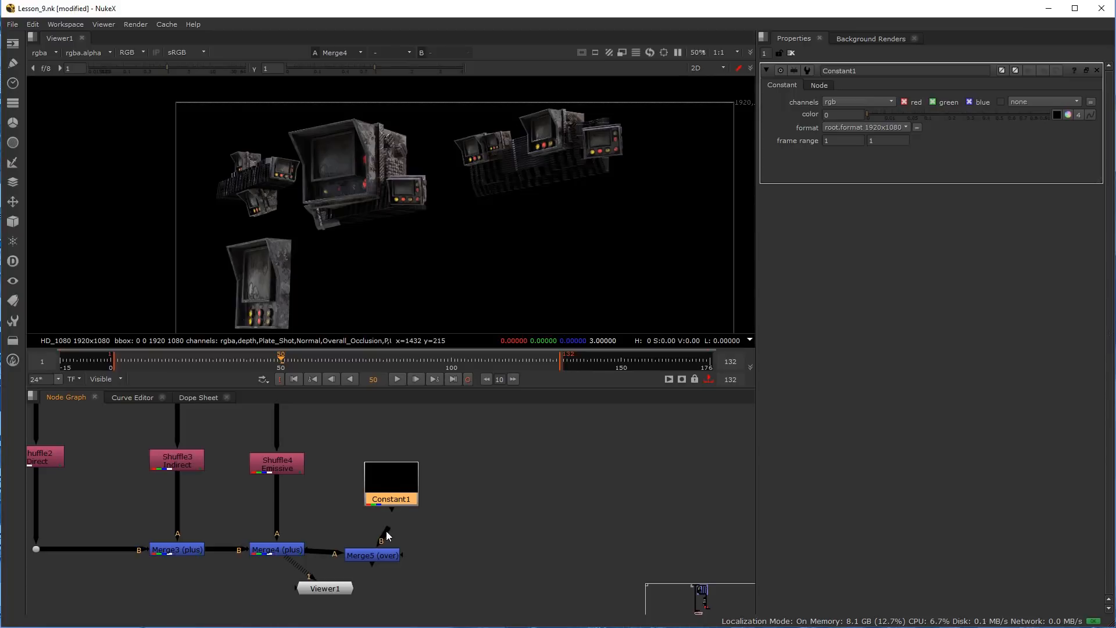
mouse_move(402, 495)
mouse_down()
mouse_move(375, 478)
mouse_move(384, 484)
mouse_up()
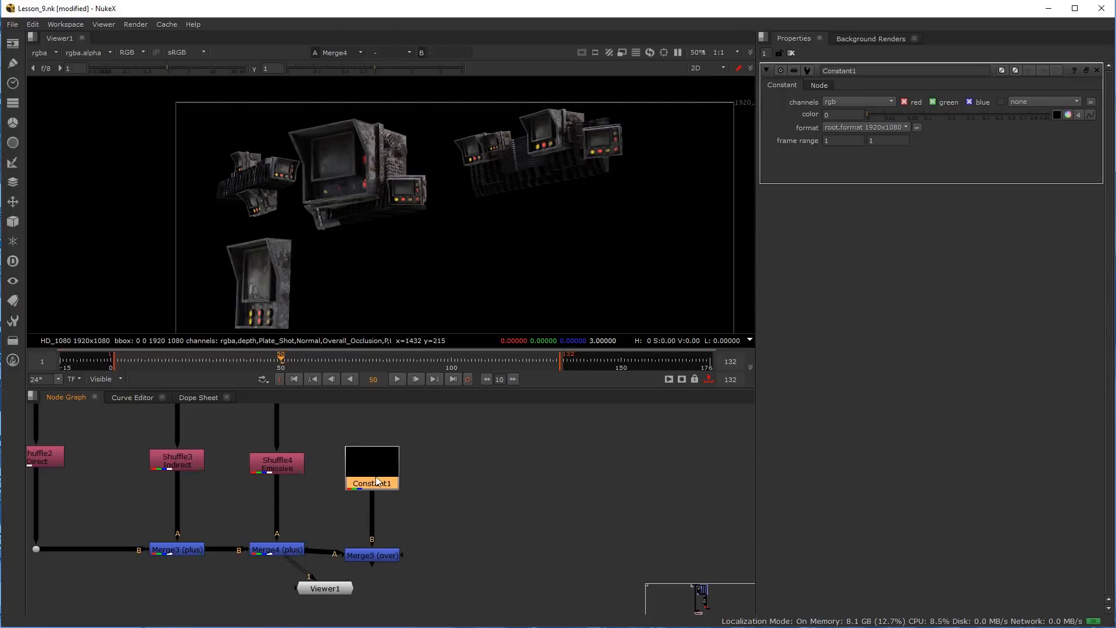
View the Constant's output and check which layers it carries
key(1)
click(54, 56)
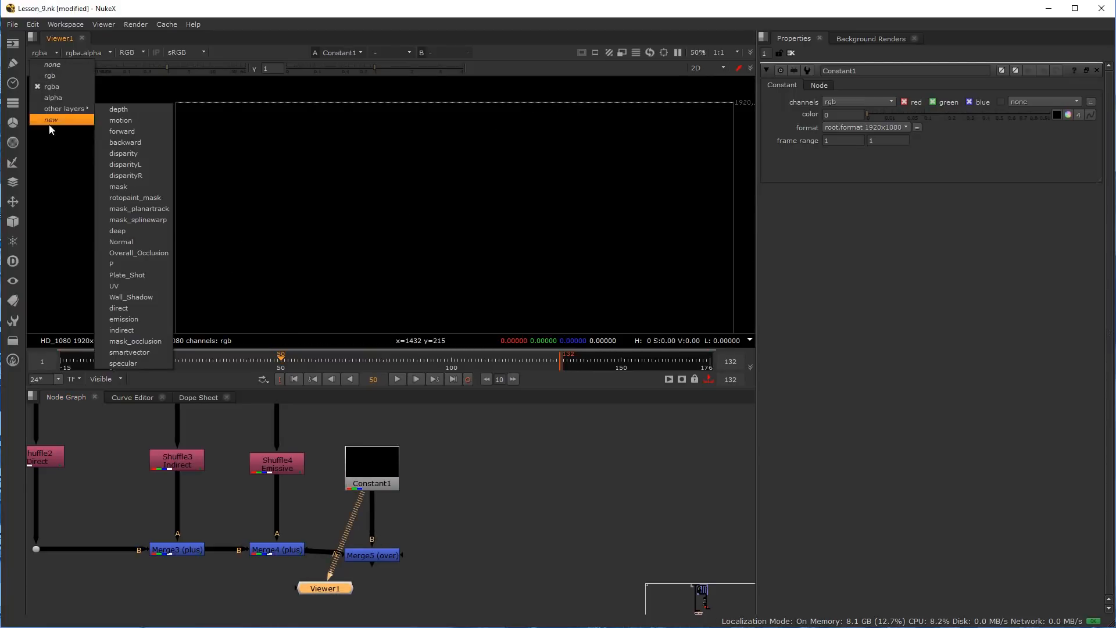
right_click(500, 478)
click(389, 566)
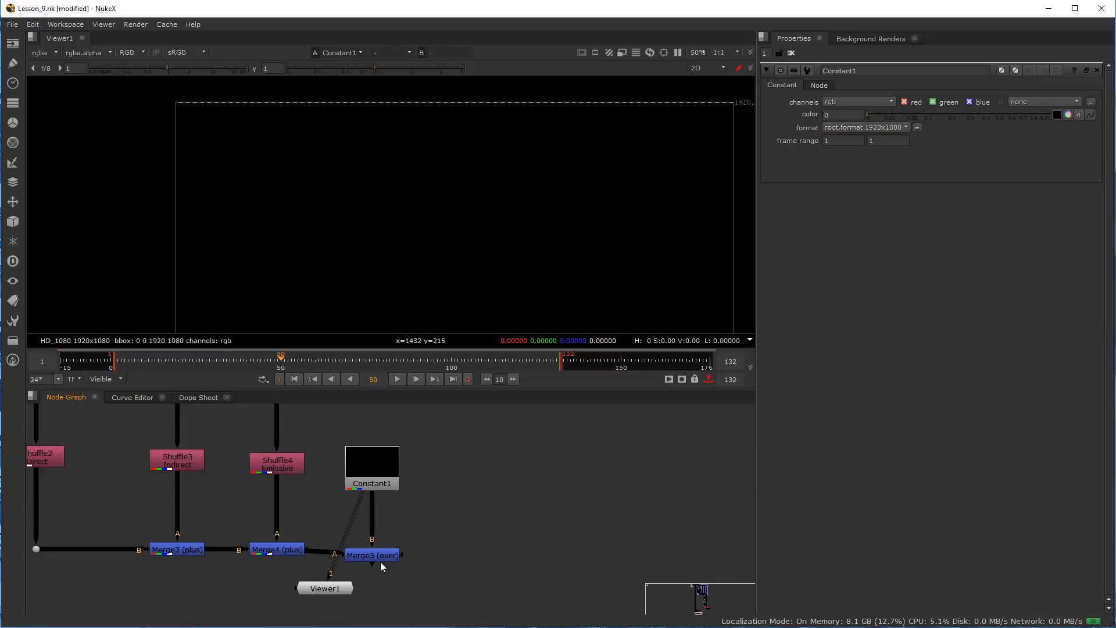
View the over Merge's output and check which layers pass through it from the Constant
scroll(381, 562, up, 3)
click(424, 561)
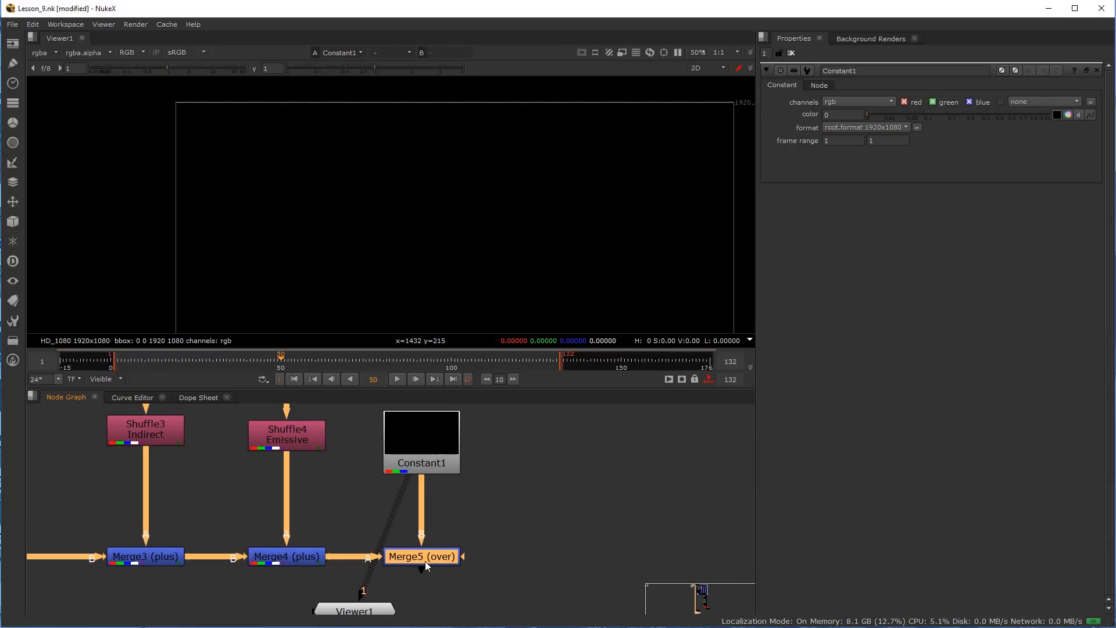
key(1)
double_click(414, 559)
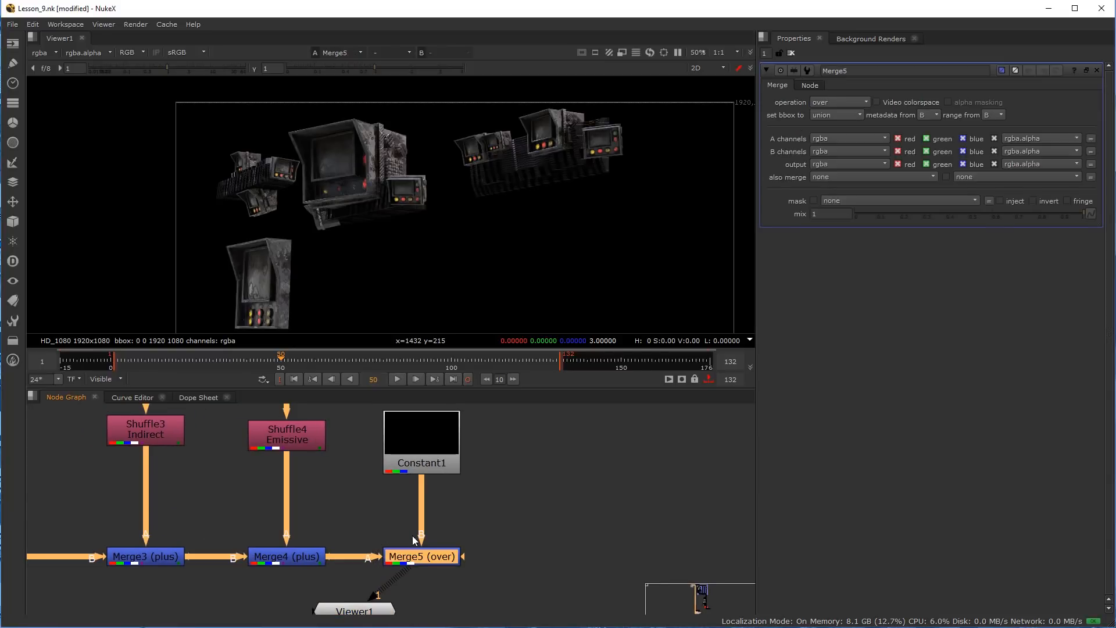
click(55, 52)
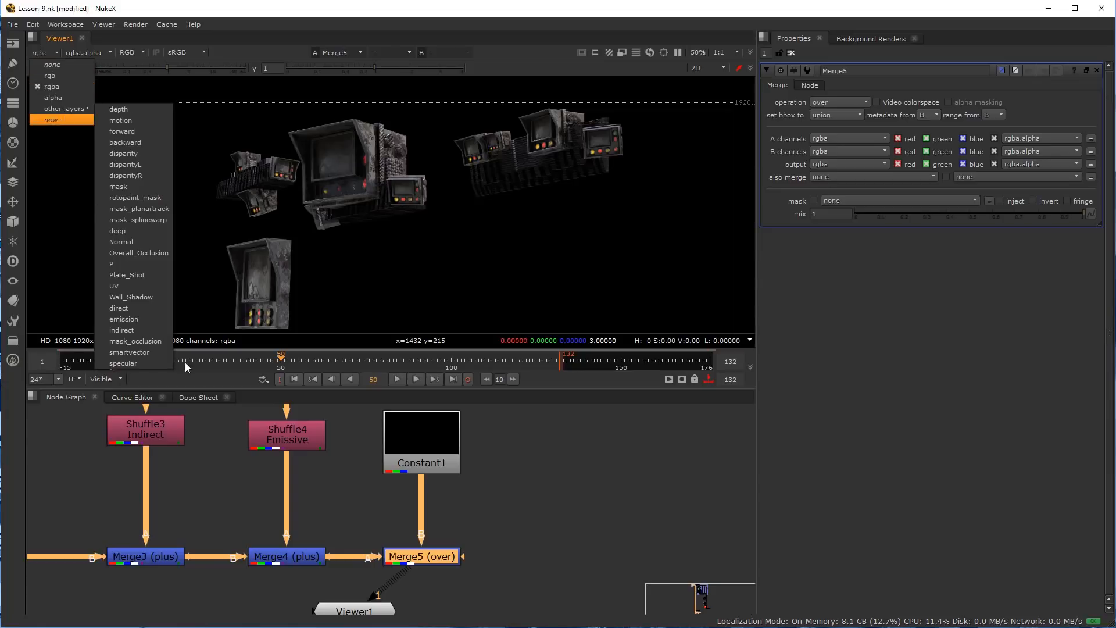
click(416, 472)
scroll(172, 546, down, 2)
scroll(172, 543, up, 2)
scroll(458, 549, down, 2)
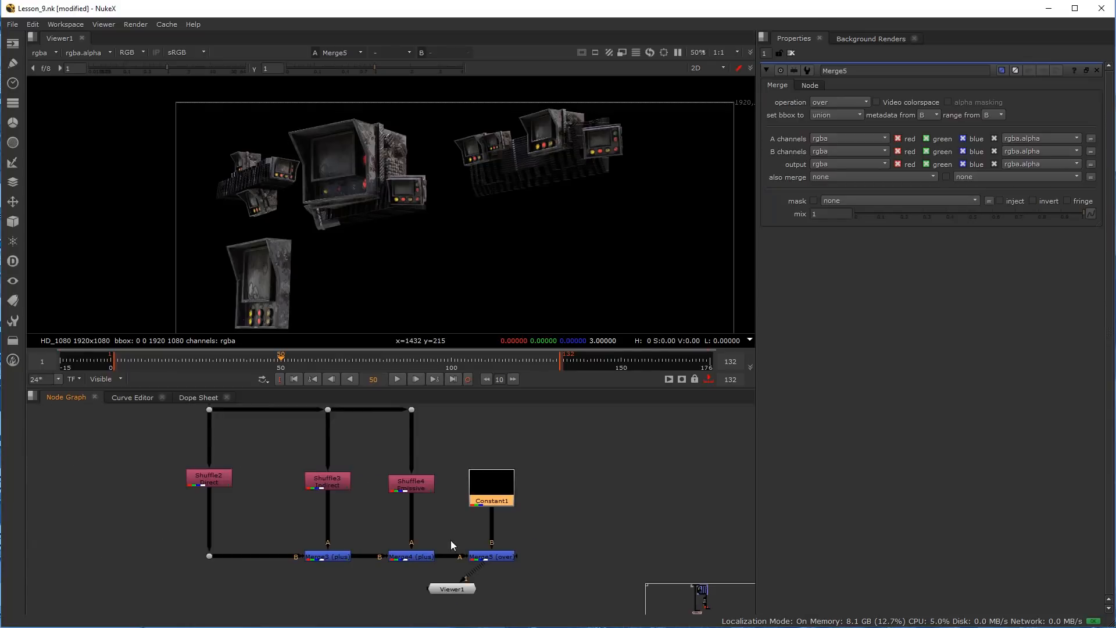
scroll(460, 549, up, 1)
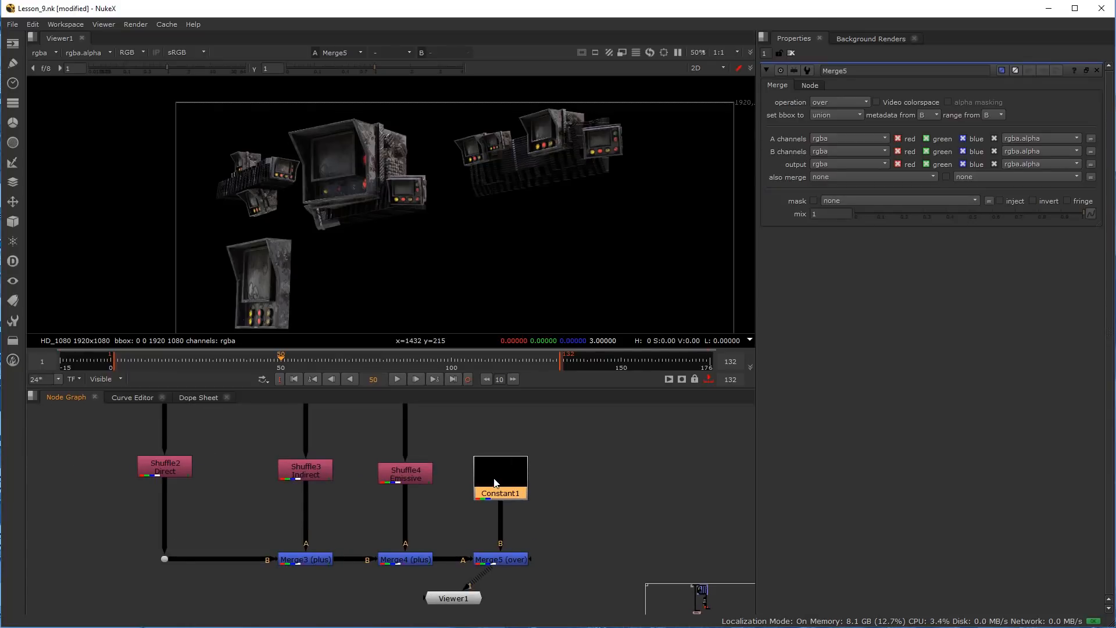
middle_drag(287, 494, 275, 524)
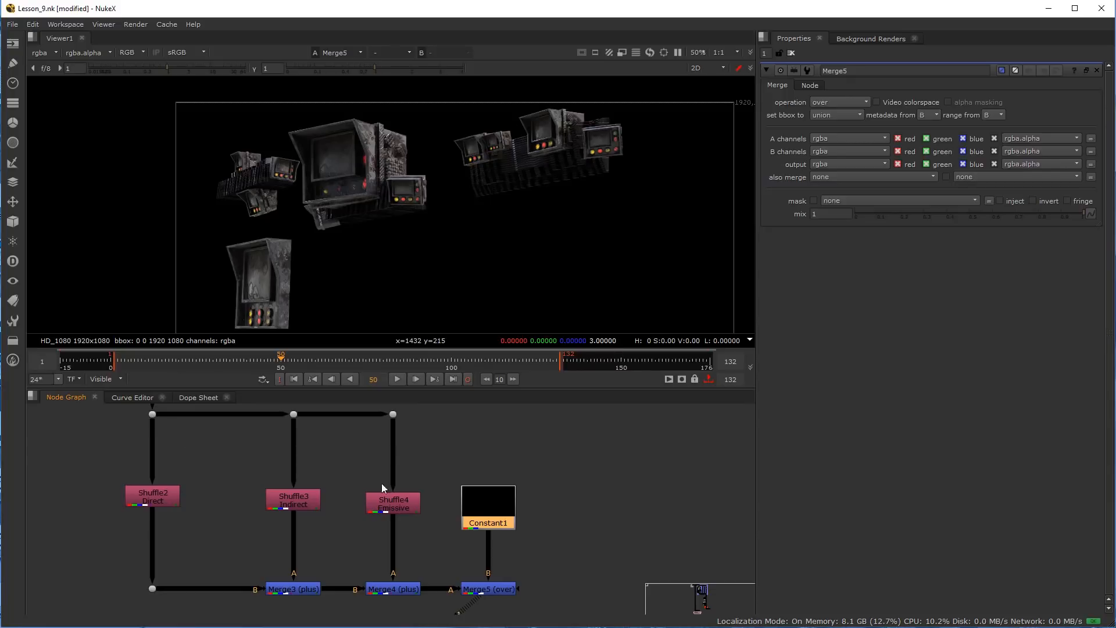
middle_drag(490, 564, 460, 546)
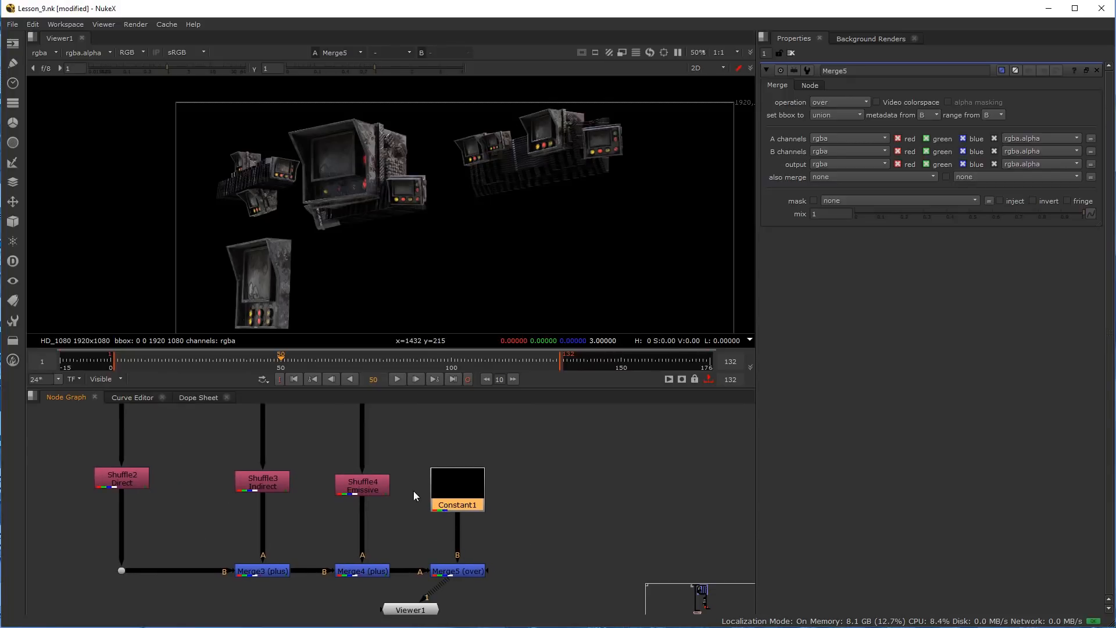
middle_drag(444, 501, 413, 489)
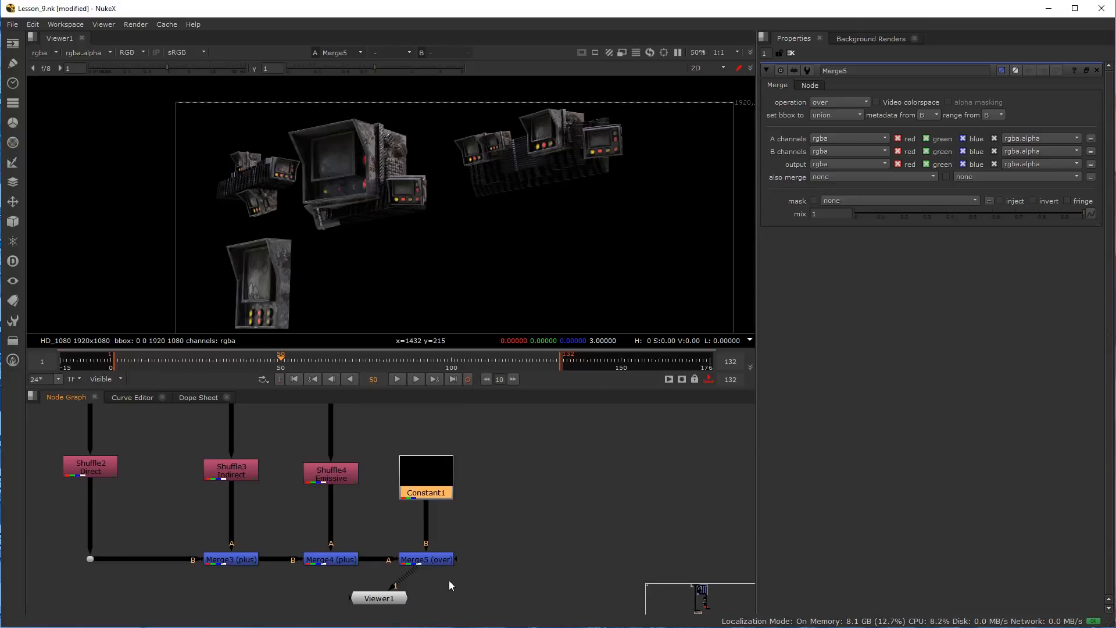
Move the viewer node up and to the right of the tree, and delete the Constant and the over Merge
drag(381, 599, 581, 509)
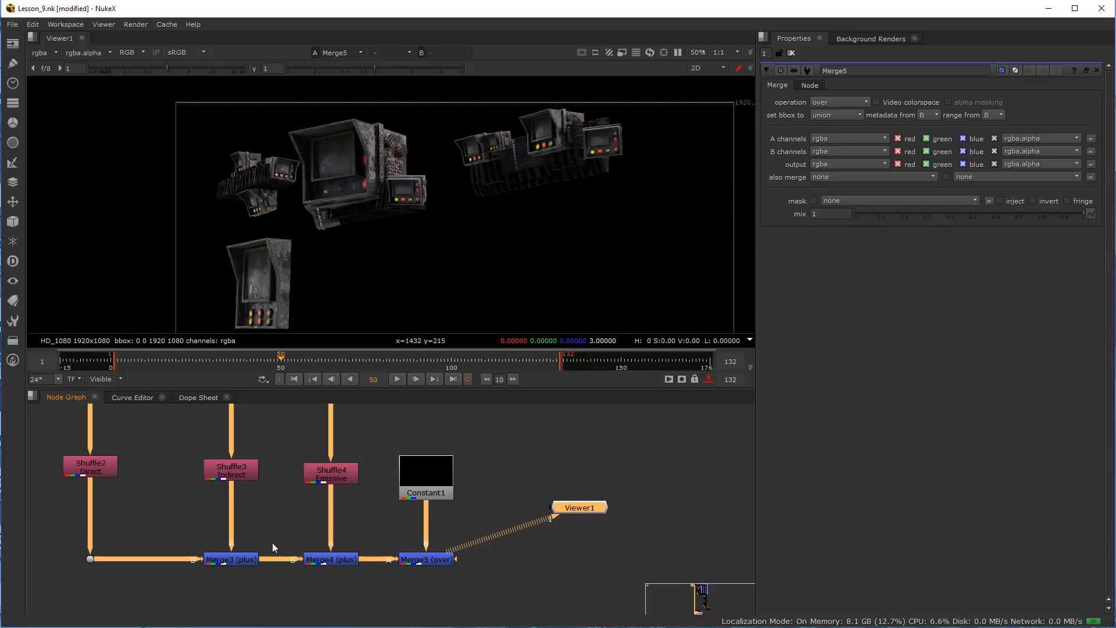
click(423, 479)
key(Delete)
click(427, 558)
key(Delete)
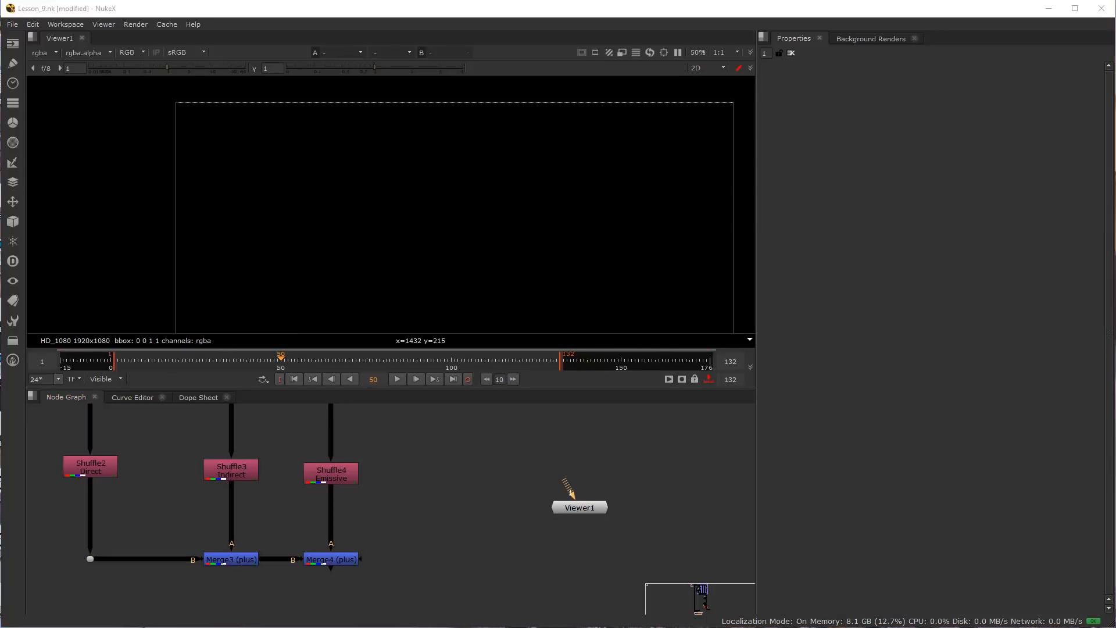
Duplicate the Emissive Shuffle to its right and wire the copy to the dot above the original through a corner dot
middle_drag(414, 496, 435, 538)
click(366, 519)
key(ctrl+c)
key(ctrl+v)
drag(466, 502, 351, 426)
ctrl+drag(407, 472, 469, 430)
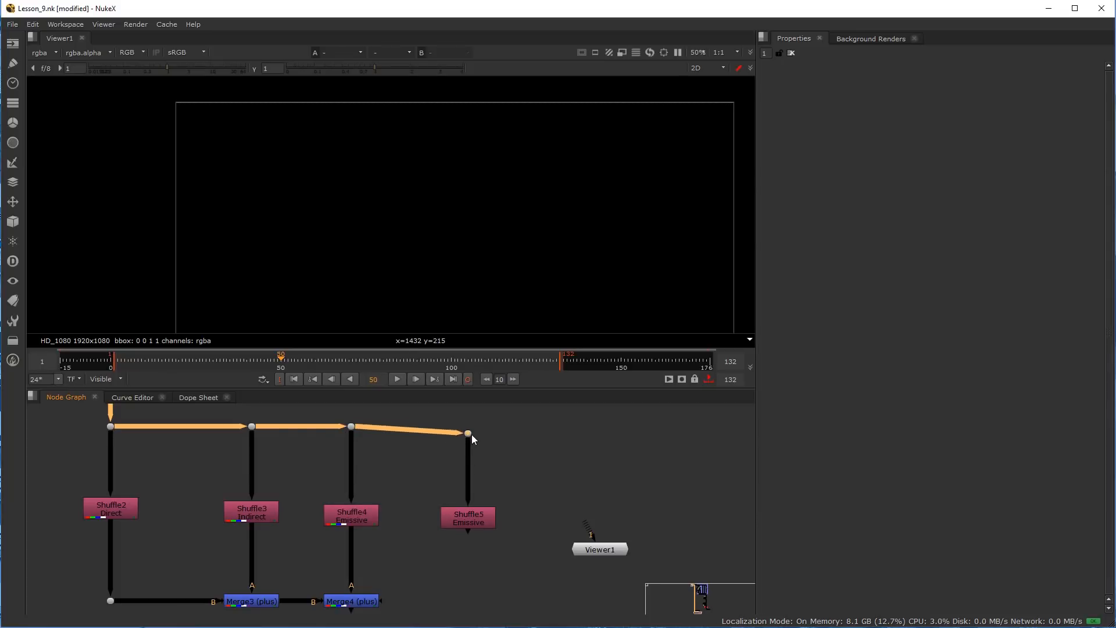
Set the copied Shuffle's first input layer to specular, label it Specular, and nudge the node slightly upward
click(473, 521)
double_click(473, 521)
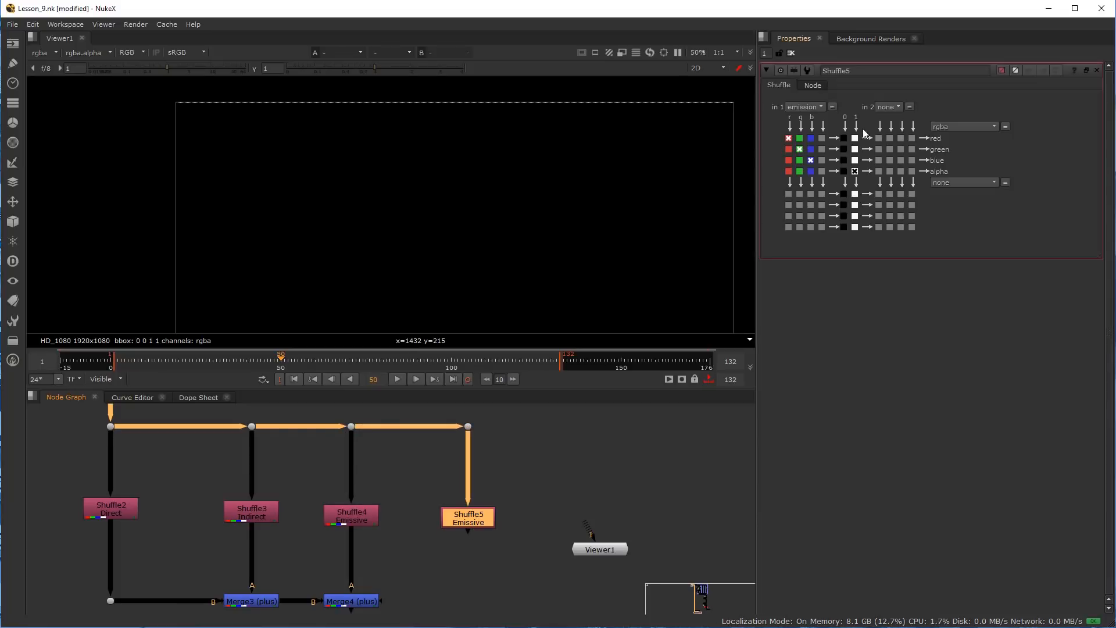
click(820, 109)
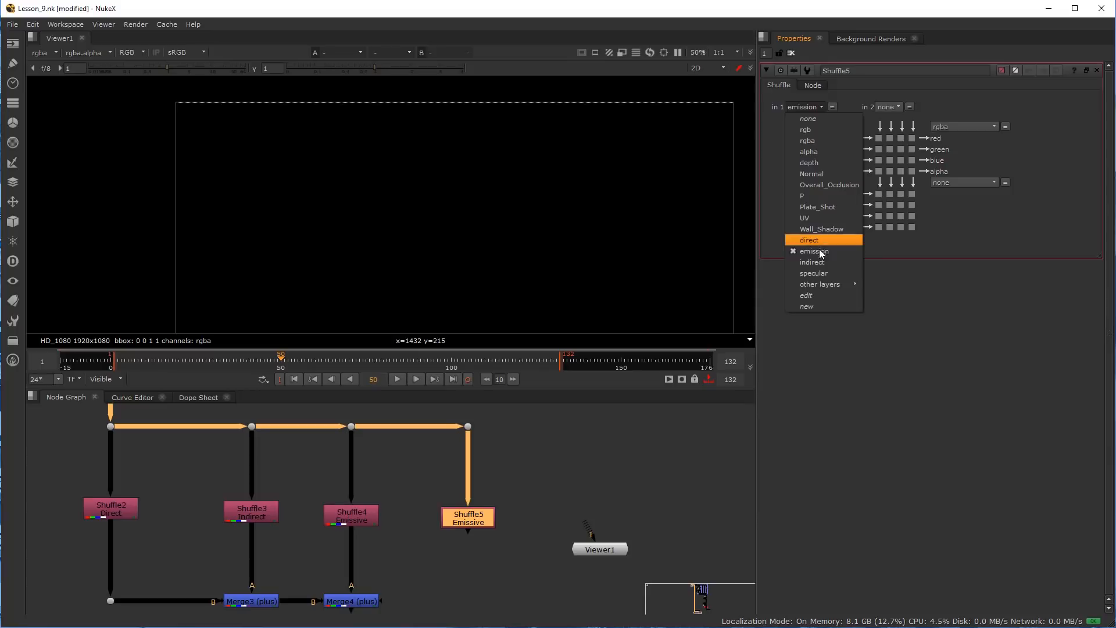
click(820, 268)
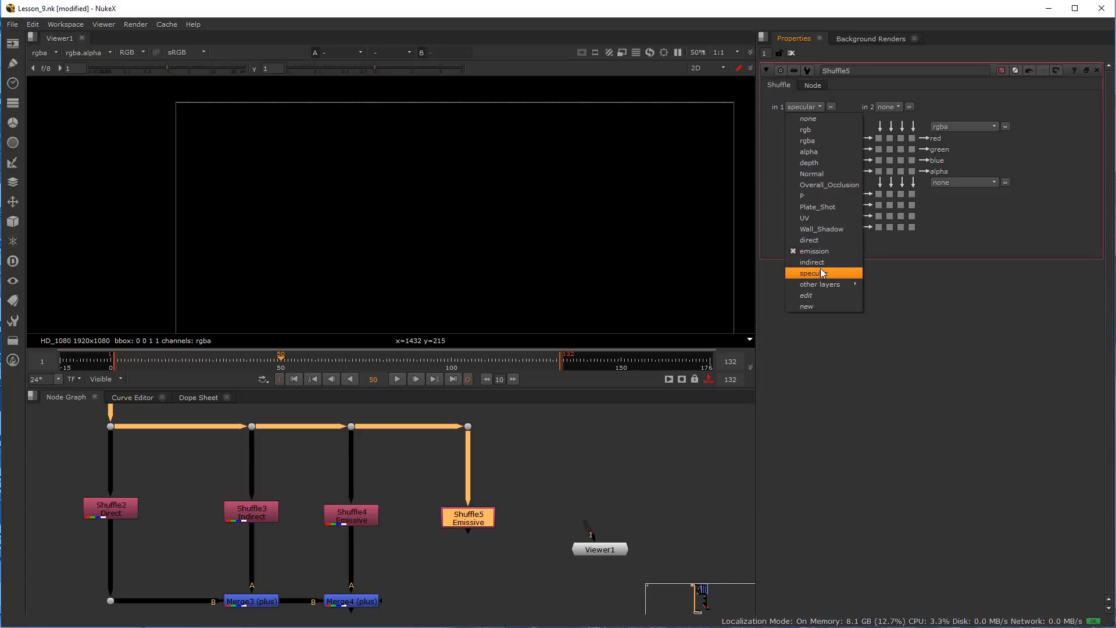
click(811, 83)
double_click(837, 103)
text(Specular)
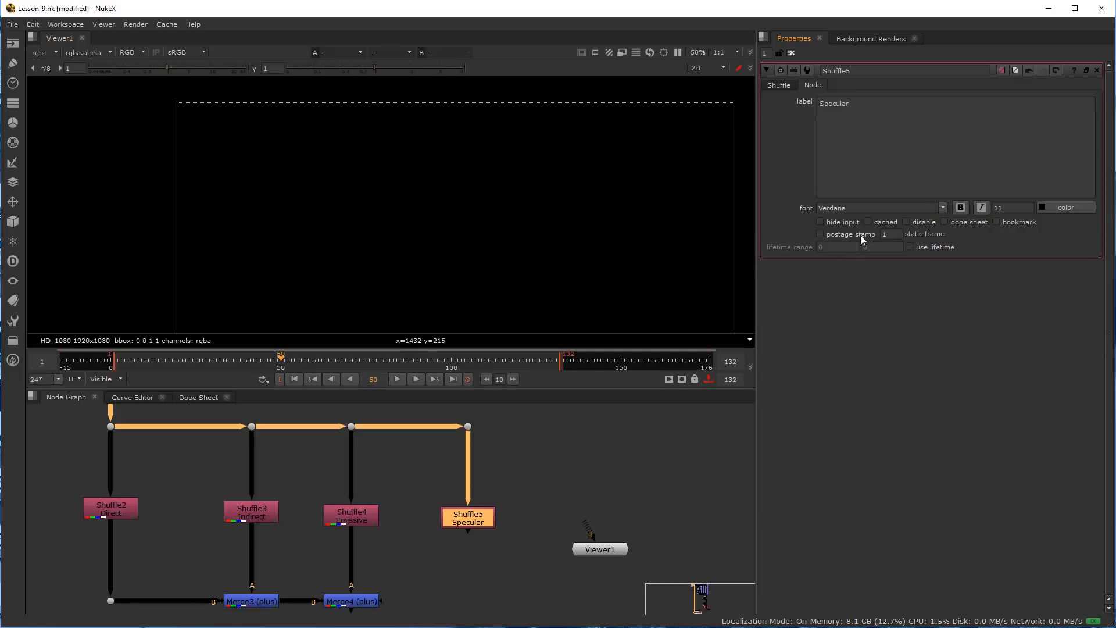
click(492, 539)
drag(473, 519, 472, 516)
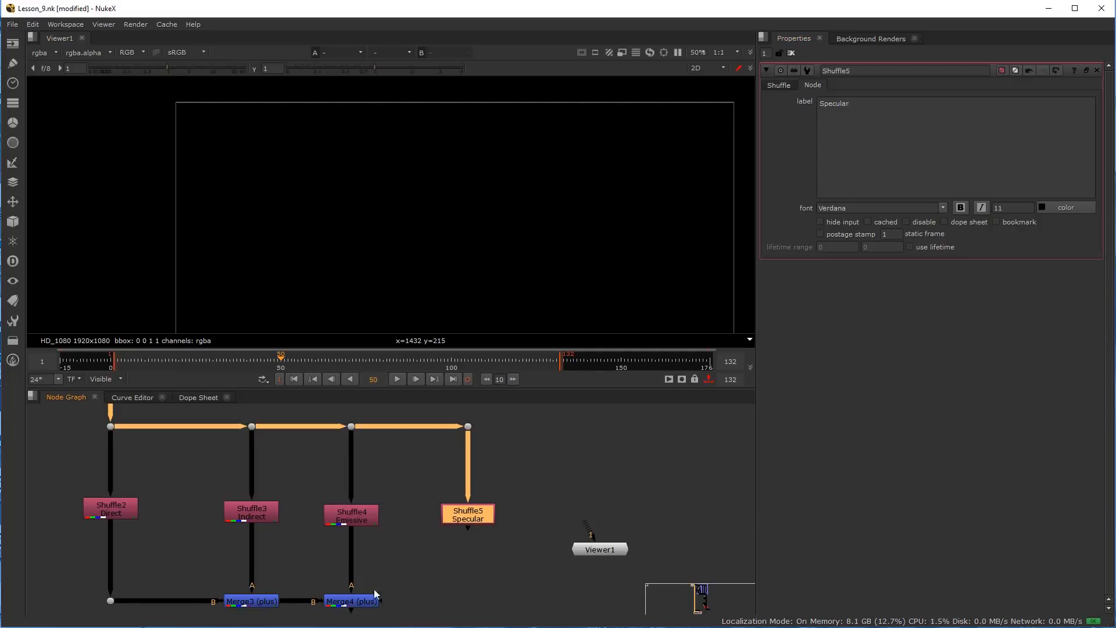
Duplicate the last plus Merge, wire the copy between it and the Specular Shuffle, and view the result
middle_drag(444, 608, 443, 592)
click(444, 589)
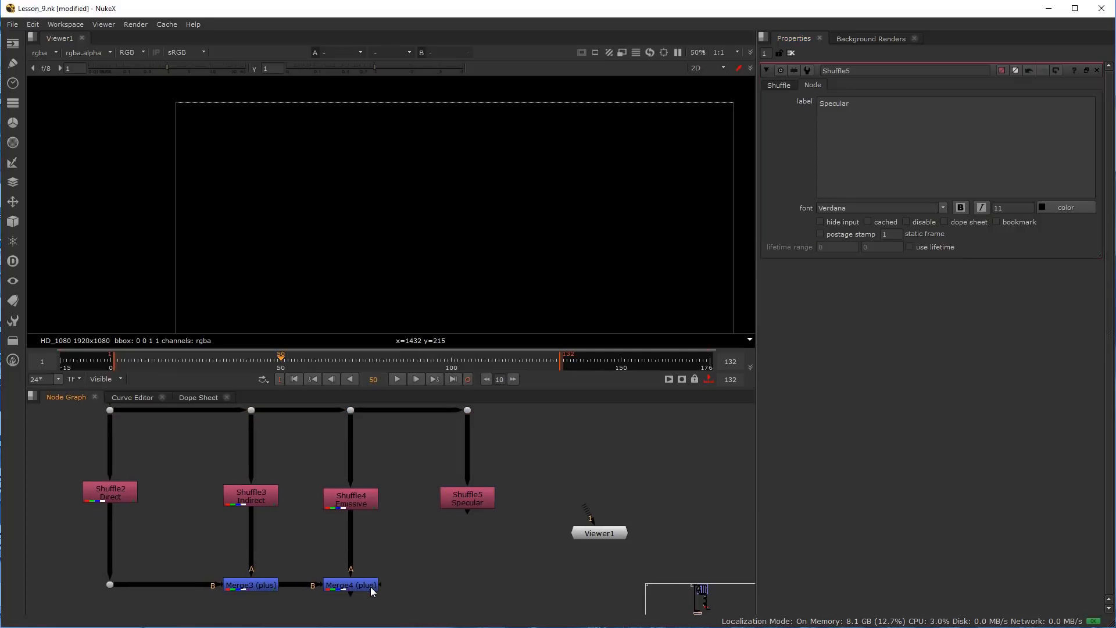
click(362, 587)
key(ctrl+c)
click(422, 586)
key(ctrl+v)
drag(435, 586, 334, 589)
drag(455, 564, 468, 499)
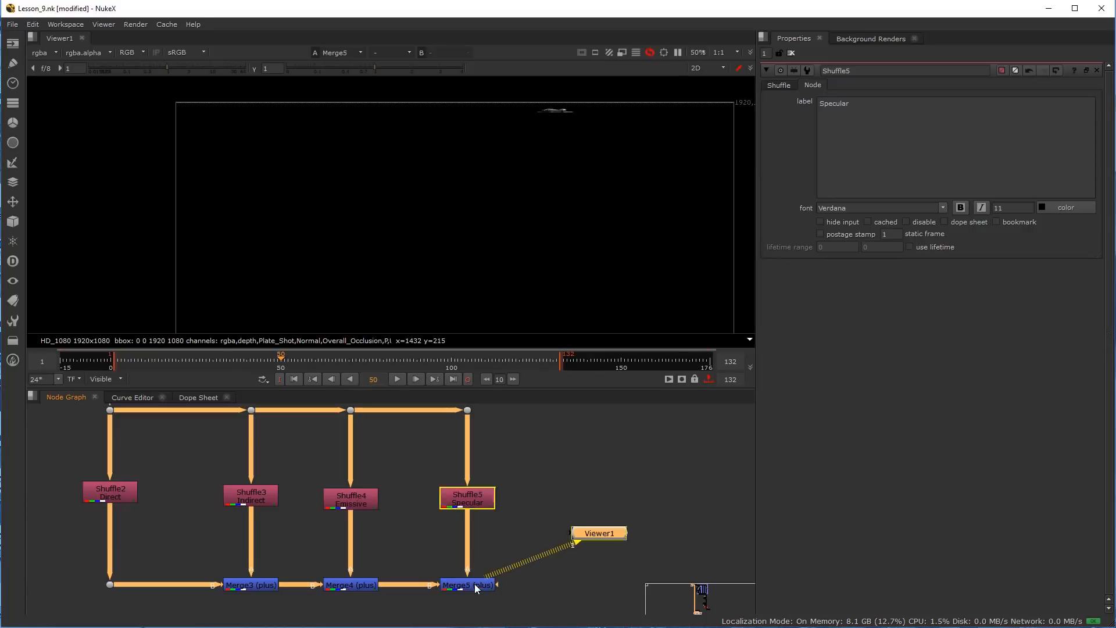
key(1)
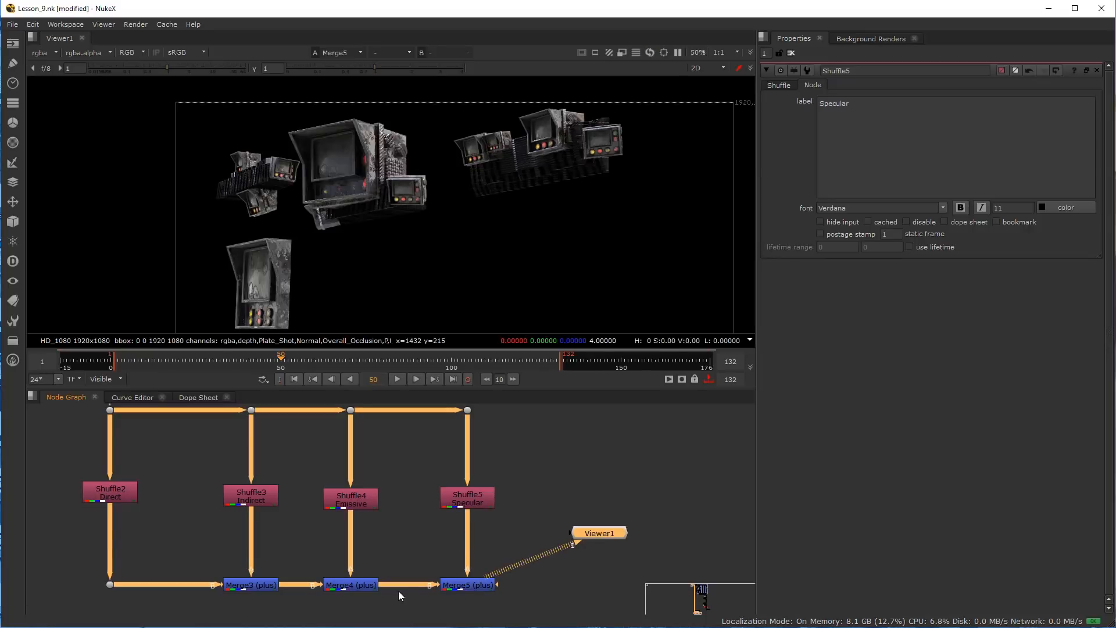
Open the new Merge's properties and view the output of each plus Merge in turn
double_click(471, 585)
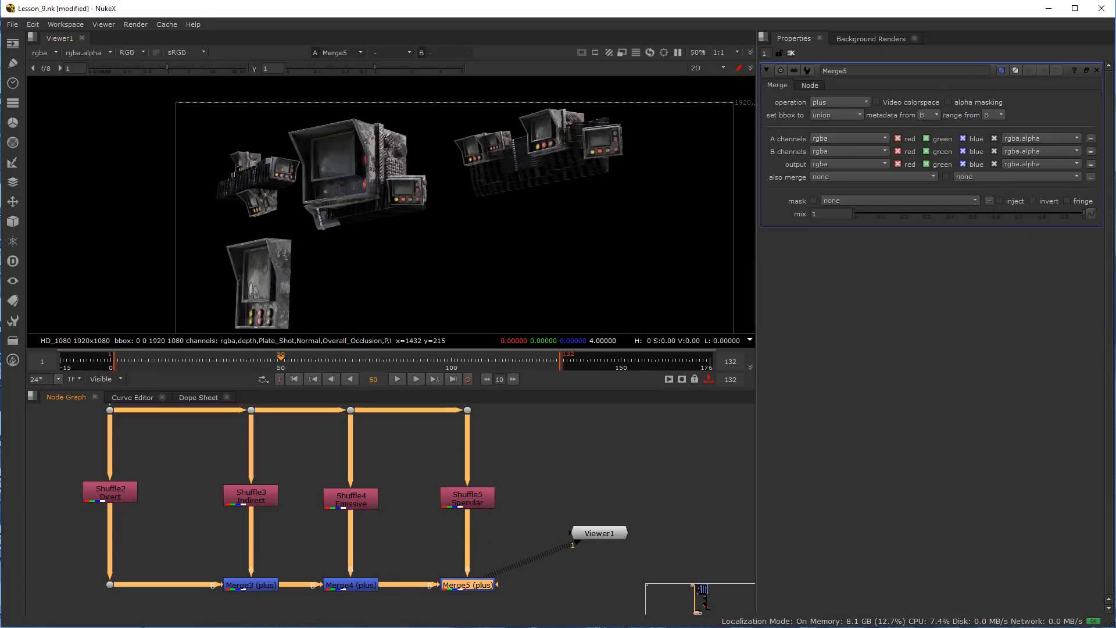
click(262, 586)
key(1)
click(352, 587)
key(1)
click(484, 585)
key(1)
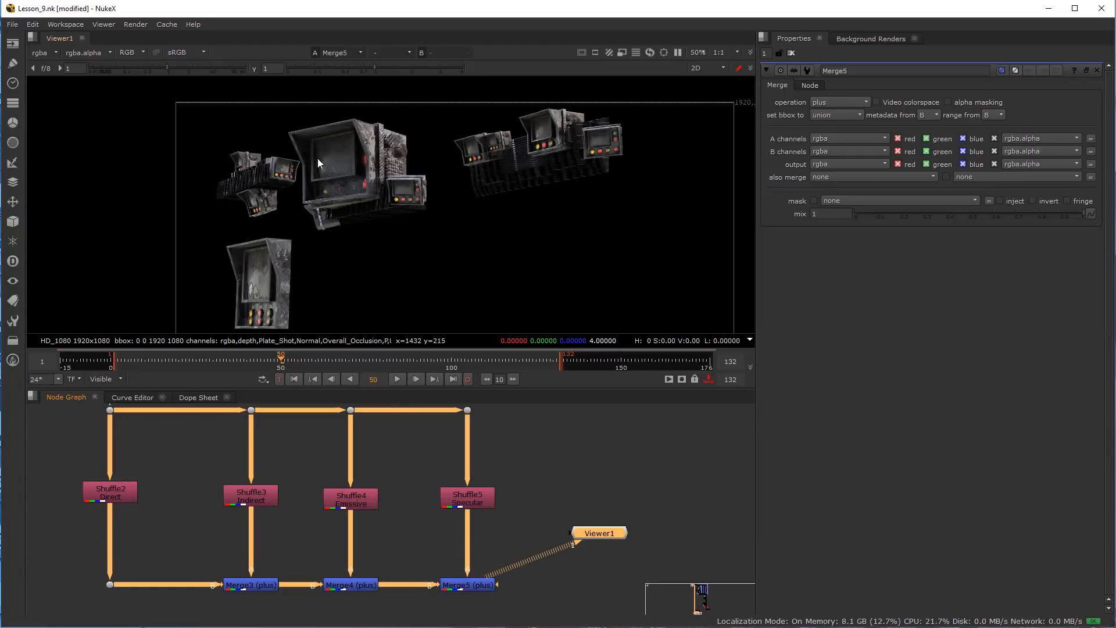
click(472, 504)
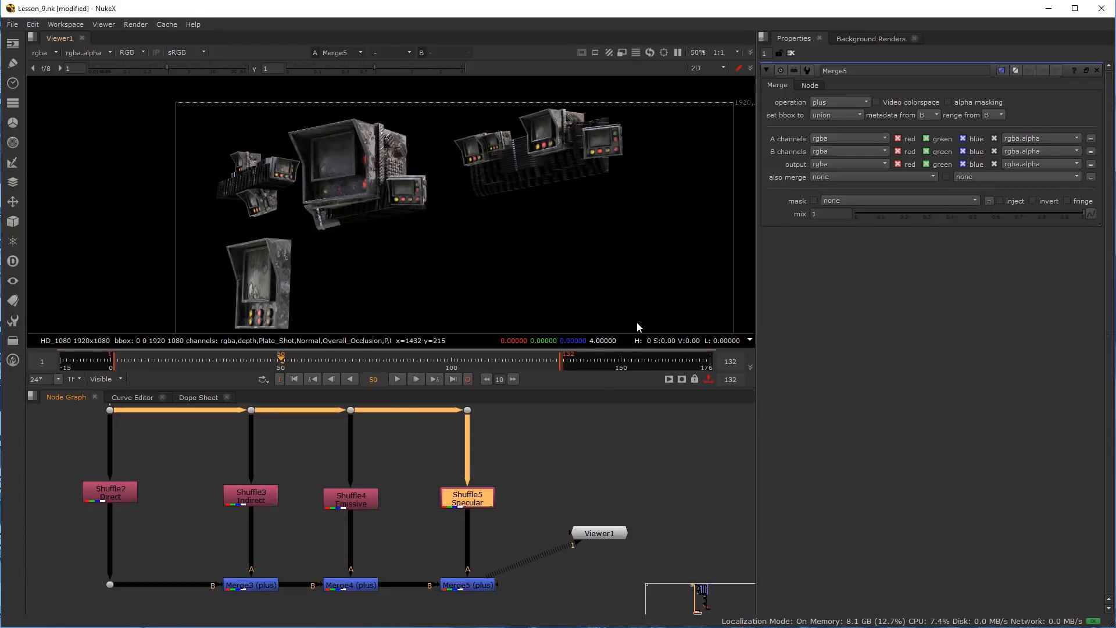
Check the alpha channel of the recombined passes and place the viewer node level with the last plus Merge, further to its right
drag(605, 532, 631, 575)
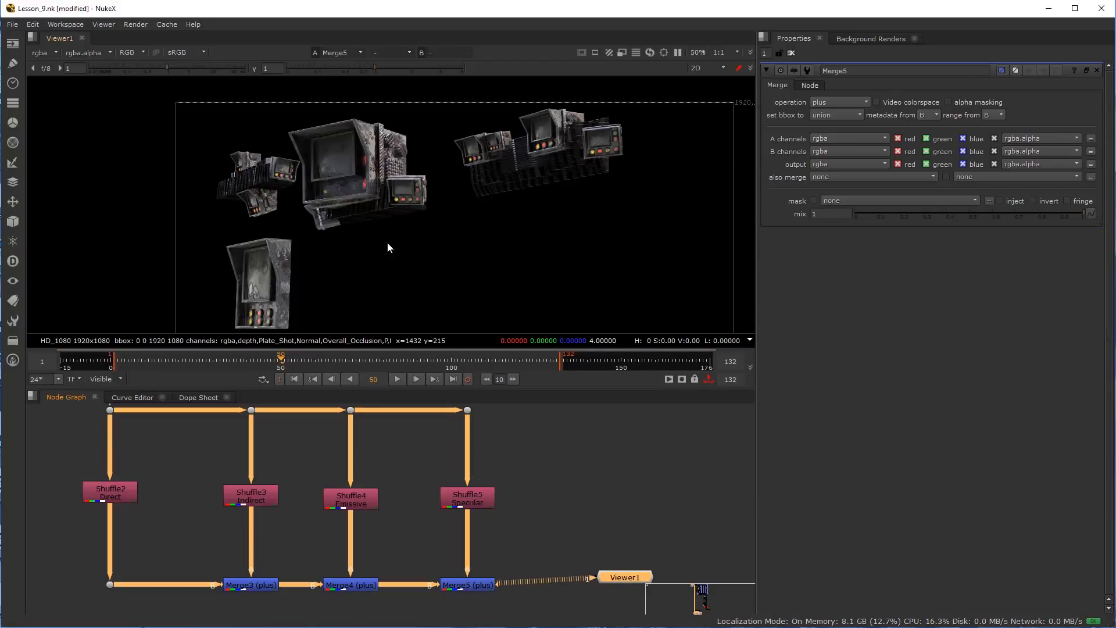
key(a)
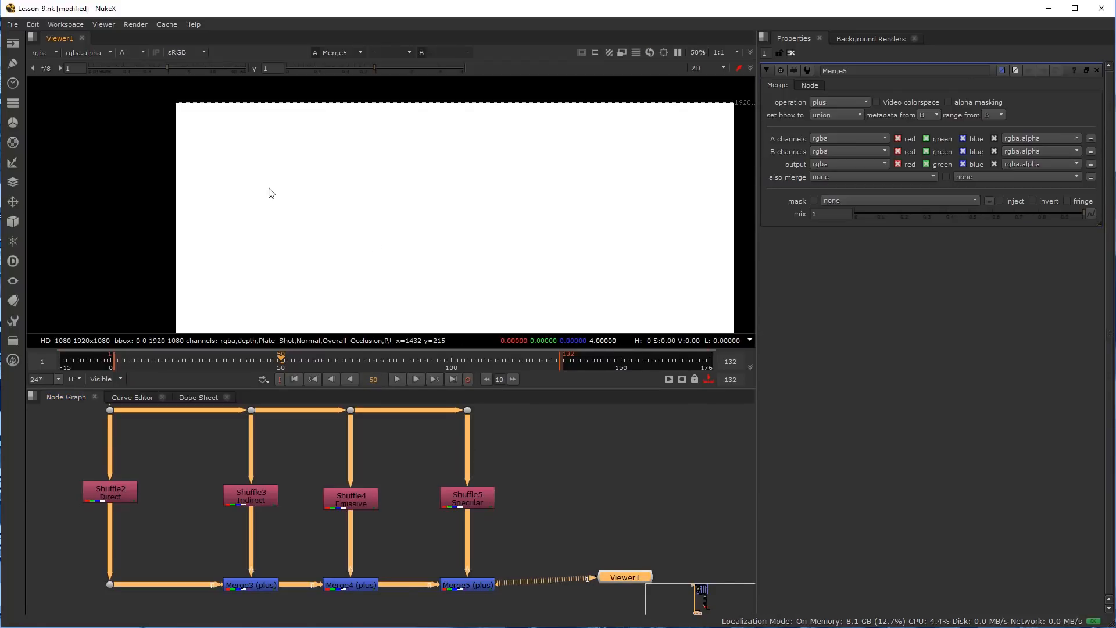
key(a)
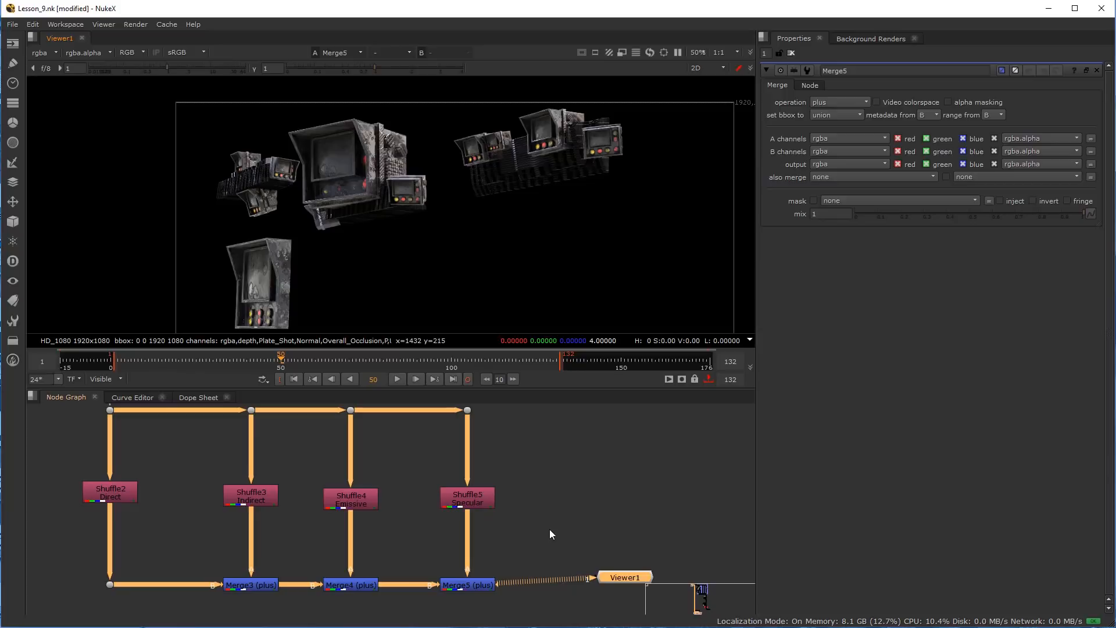
middle_drag(553, 531, 471, 473)
key(a)
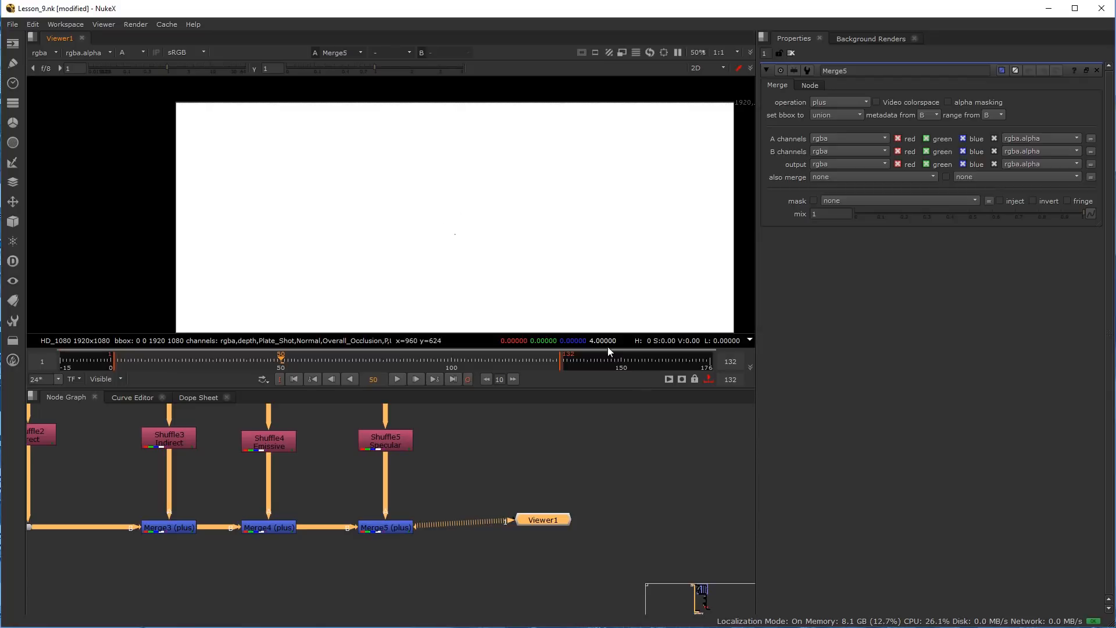
scroll(419, 526, down, 3)
scroll(355, 526, up, 2)
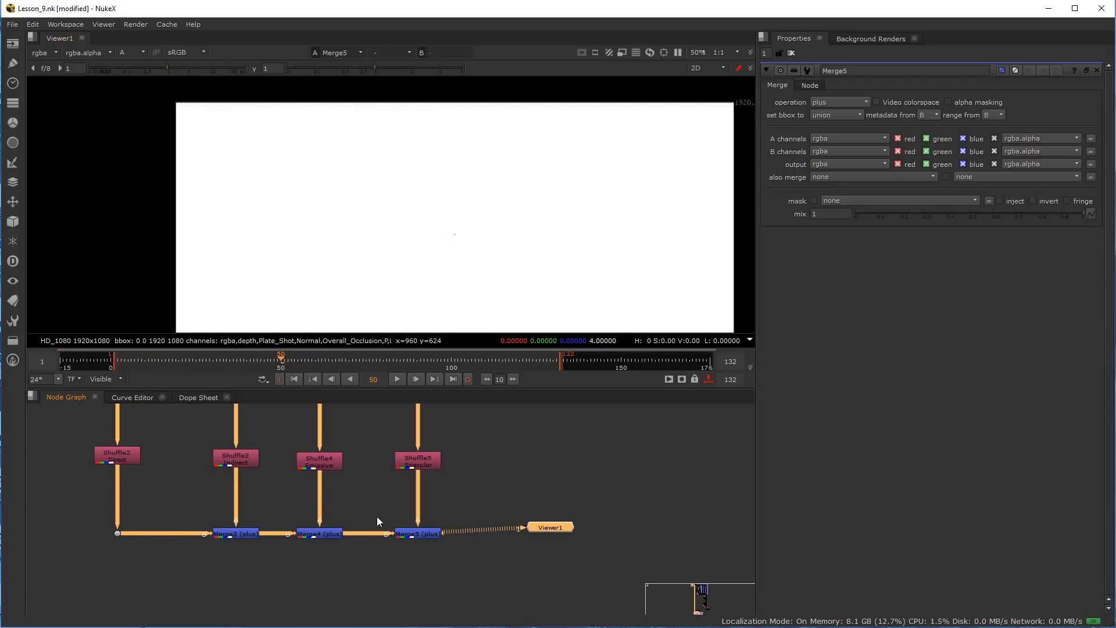
drag(551, 529, 578, 534)
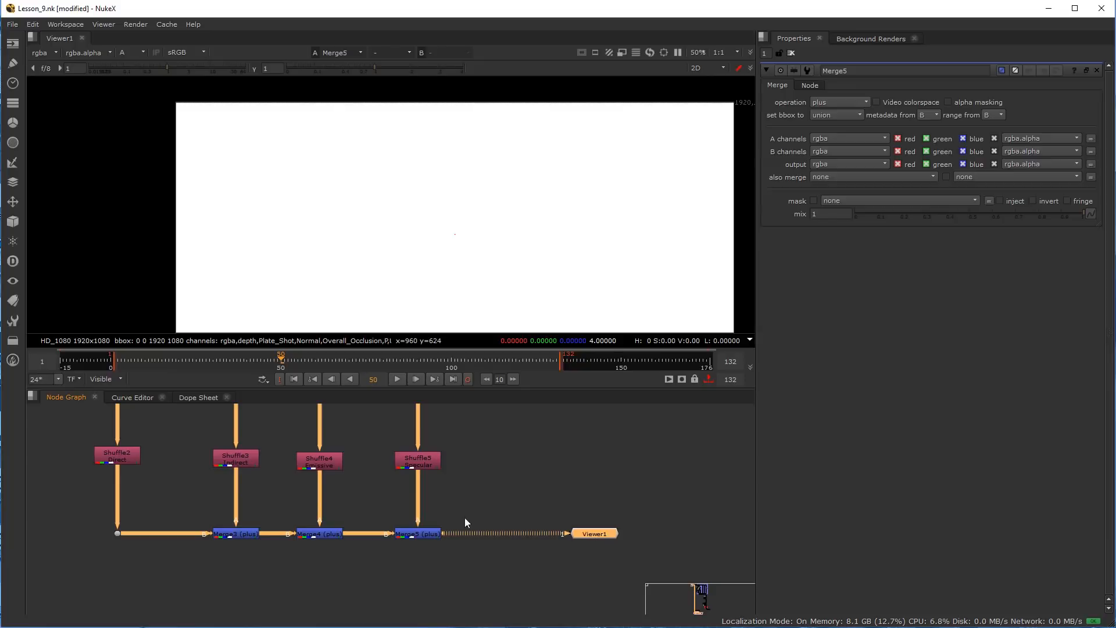
click(504, 513)
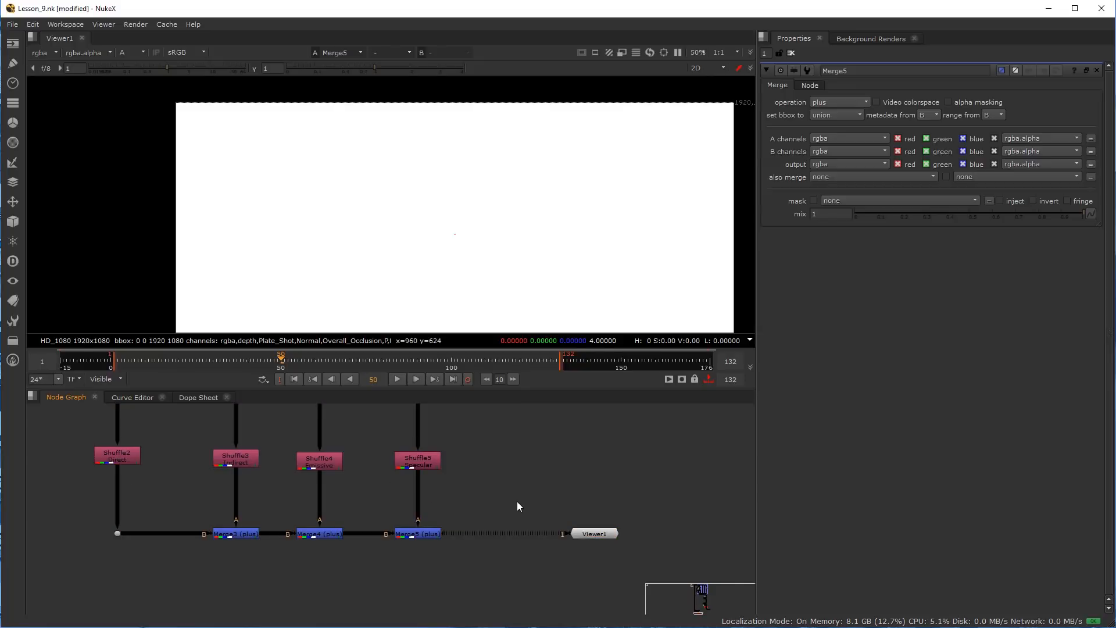
Add a Copy node with its A input wired to the dot above the Specular Shuffle and B to the last plus Merge
key(Tab)
text(cop)
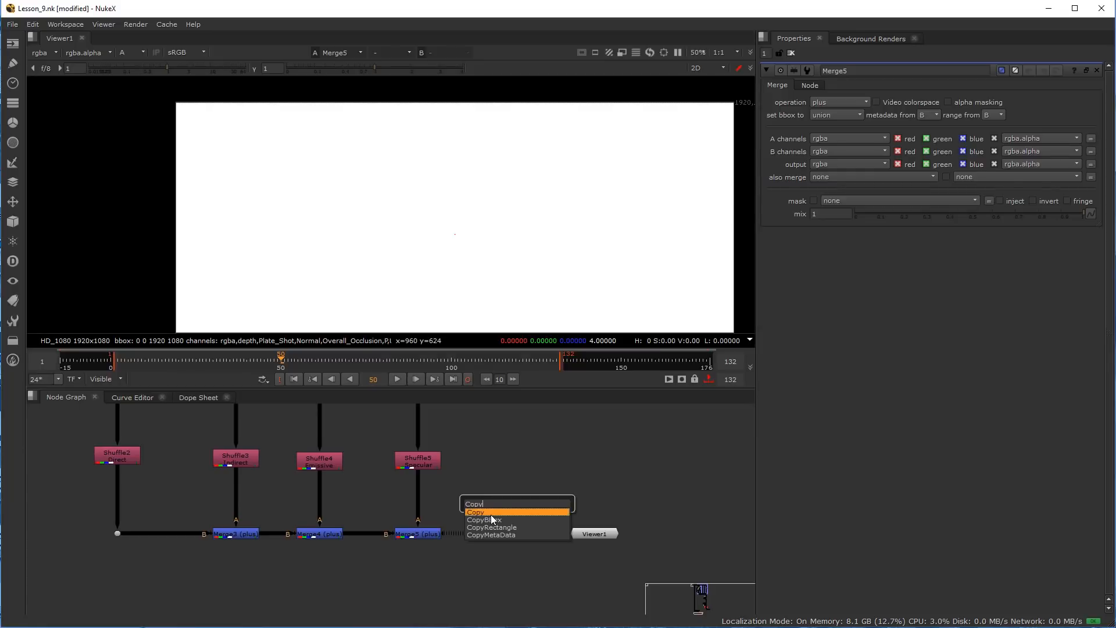
click(491, 513)
scroll(519, 509, down, 1)
middle_drag(520, 495, 486, 542)
scroll(516, 505, up, 3)
scroll(493, 511, down, 1)
drag(484, 540, 393, 424)
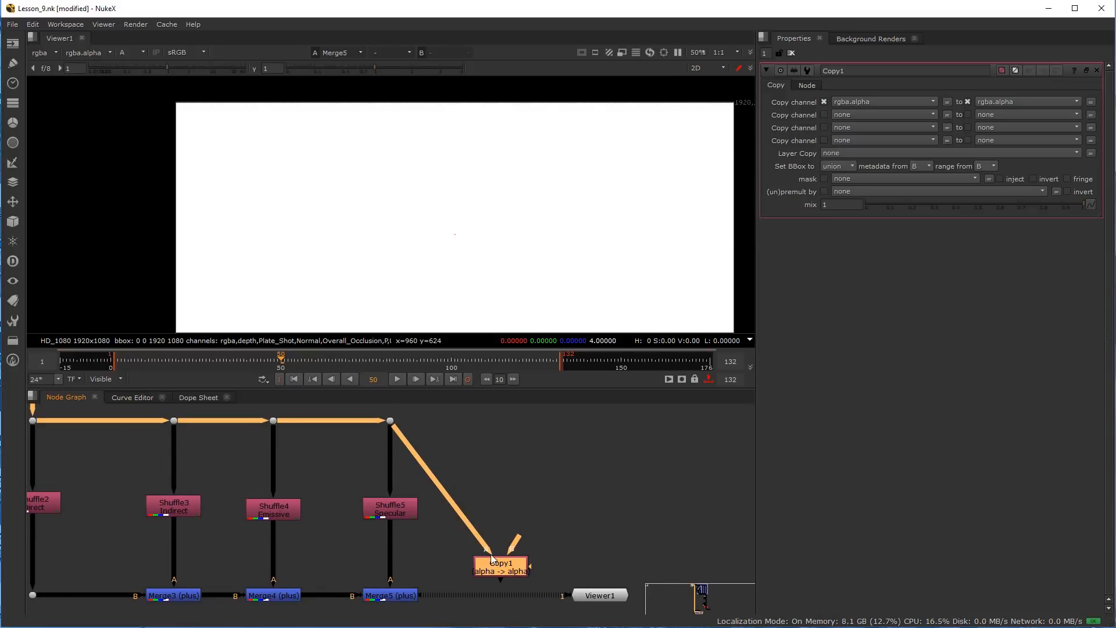
drag(505, 547, 388, 596)
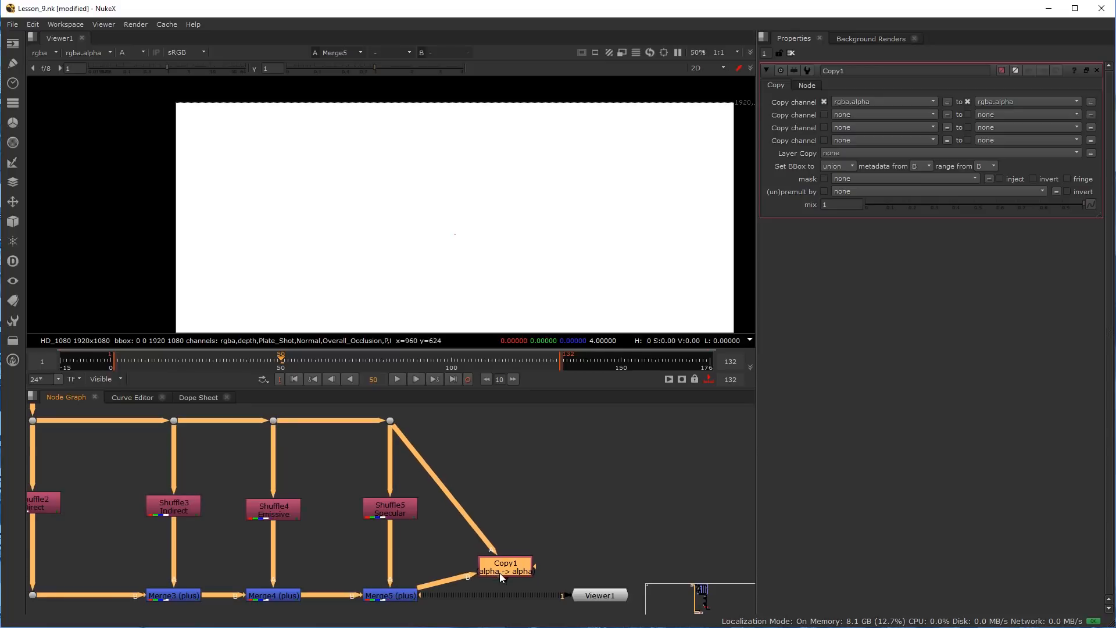
Add a corner dot on the Copy node's A pipe, line the Copy up with the Merge row, and view its output
drag(500, 574, 507, 576)
ctrl+drag(446, 491, 518, 425)
drag(513, 527, 508, 542)
key(1)
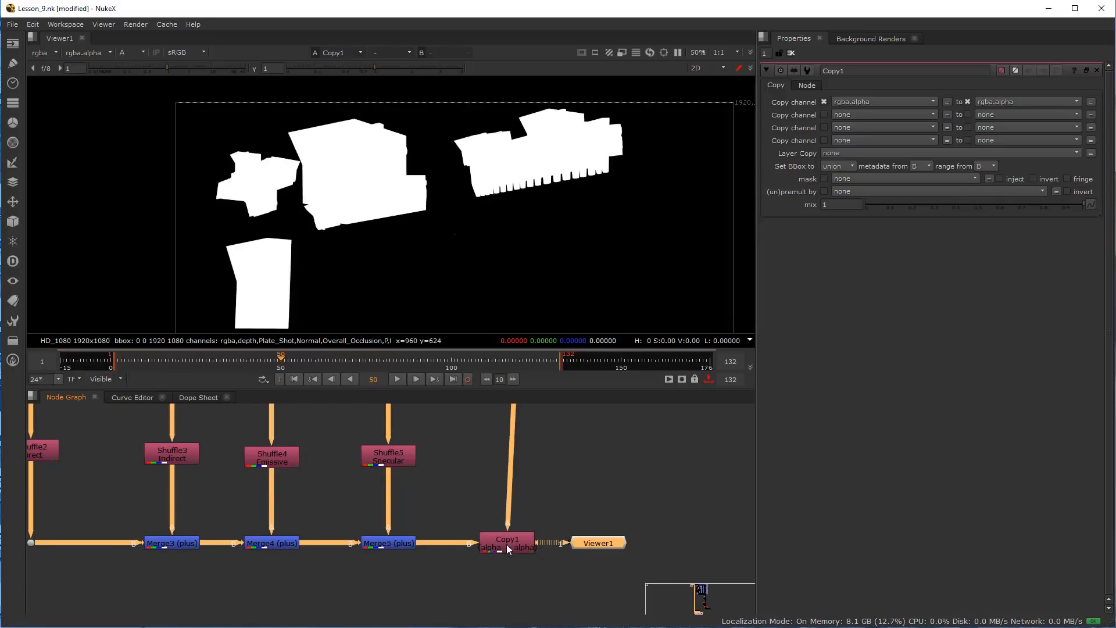
Compare the Copy node's alpha channel with its RGB image in the viewer
key(a)
key(a)
key(a)
key(a)
key(a)
key(a)
key(a)
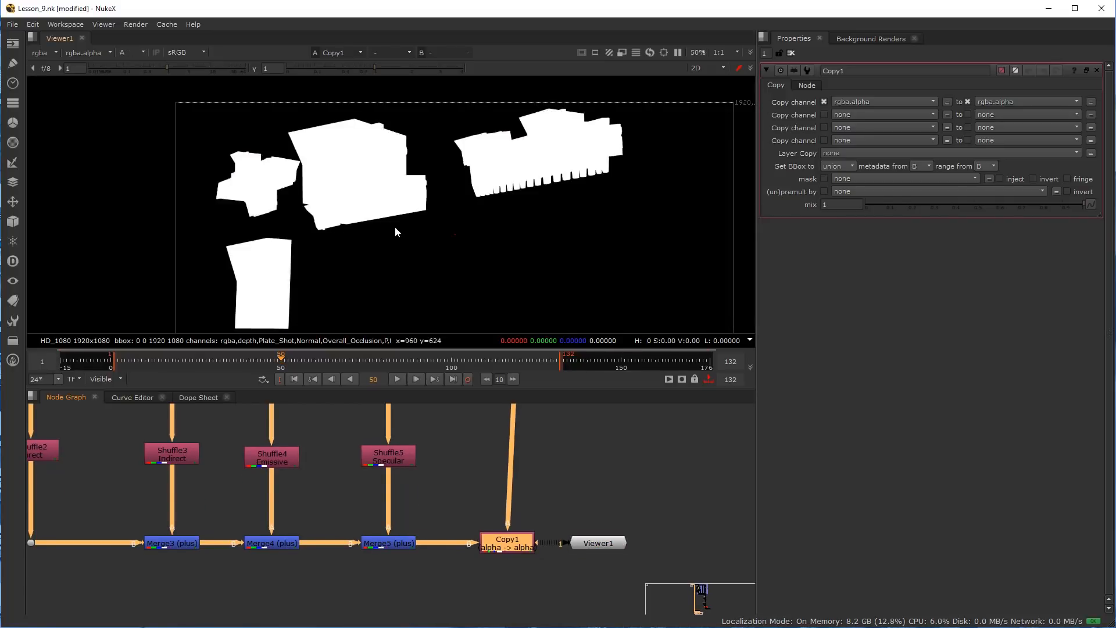
key(a)
key(a)
key(a)
key(a)
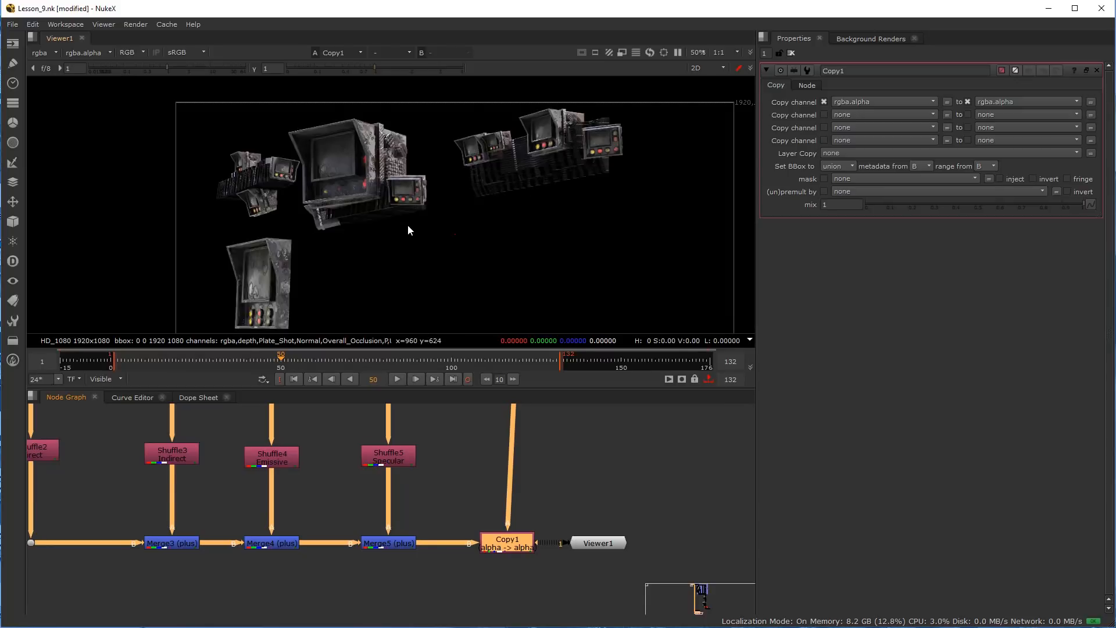
Align the Copy node directly beneath its corner dot and place the viewer node straight below the Copy
drag(611, 550, 607, 590)
drag(500, 542, 508, 543)
key(f)
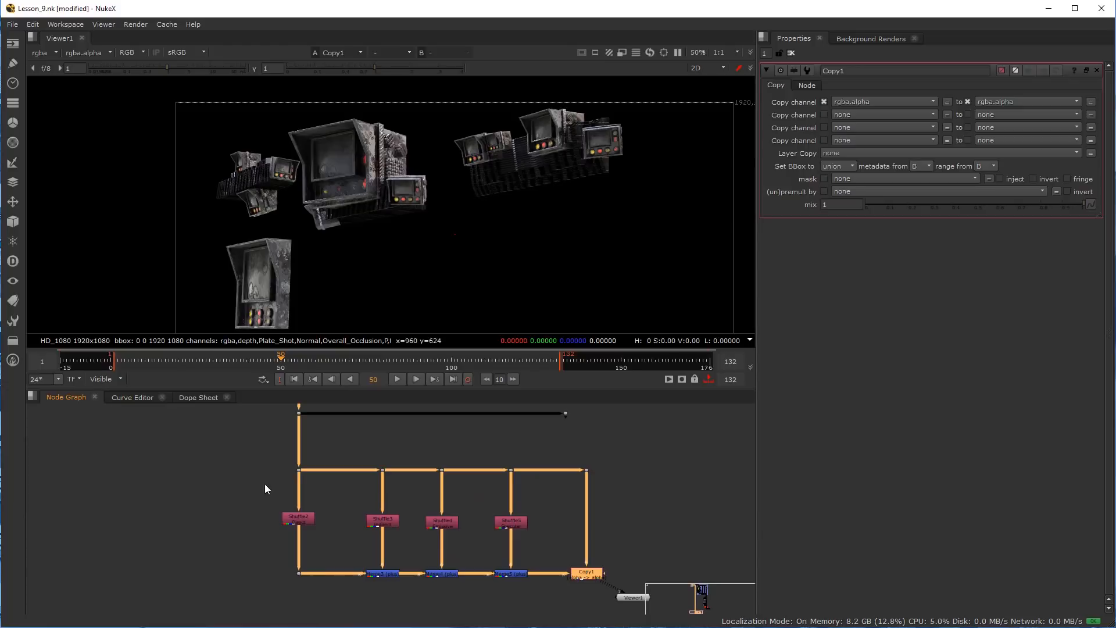
scroll(442, 542, up, 3)
middle_drag(526, 558, 297, 490)
drag(517, 570, 454, 601)
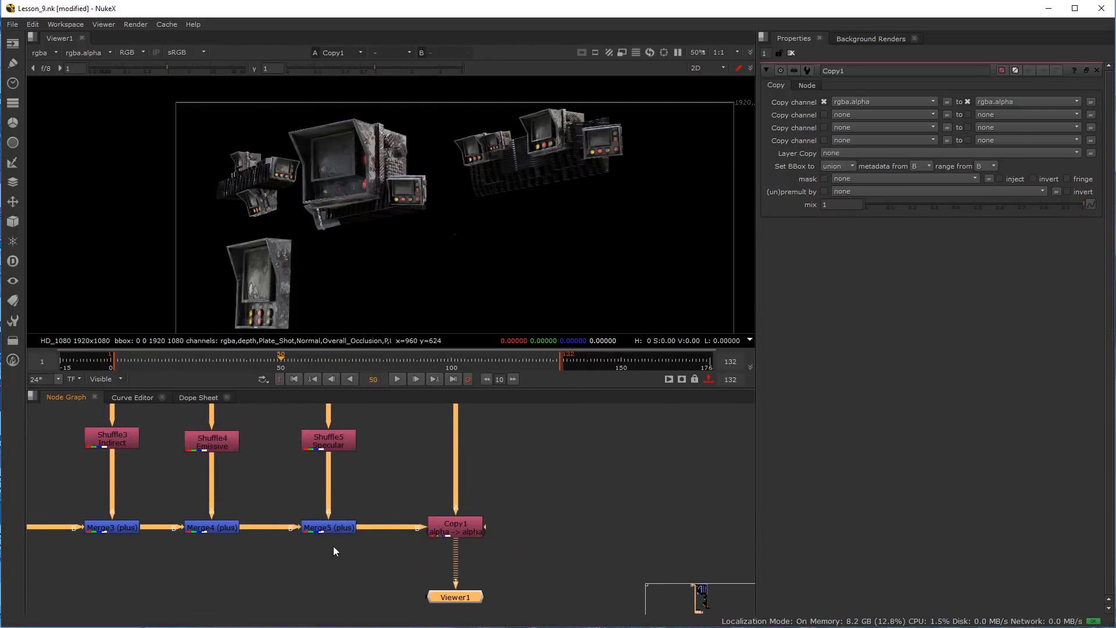
Move the Shuffle nodes up closer to their dots and nudge the Direct Shuffle down into line with the row
key(f)
scroll(314, 490, up, 2)
drag(154, 441, 568, 538)
drag(526, 479, 527, 455)
click(565, 486)
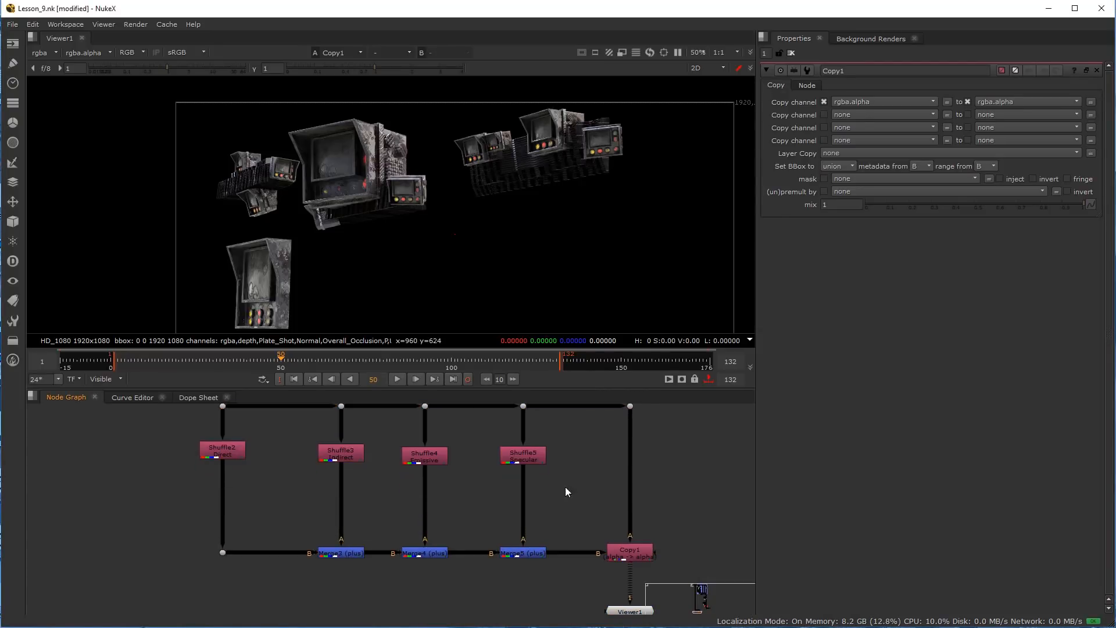
drag(236, 450, 236, 456)
click(279, 490)
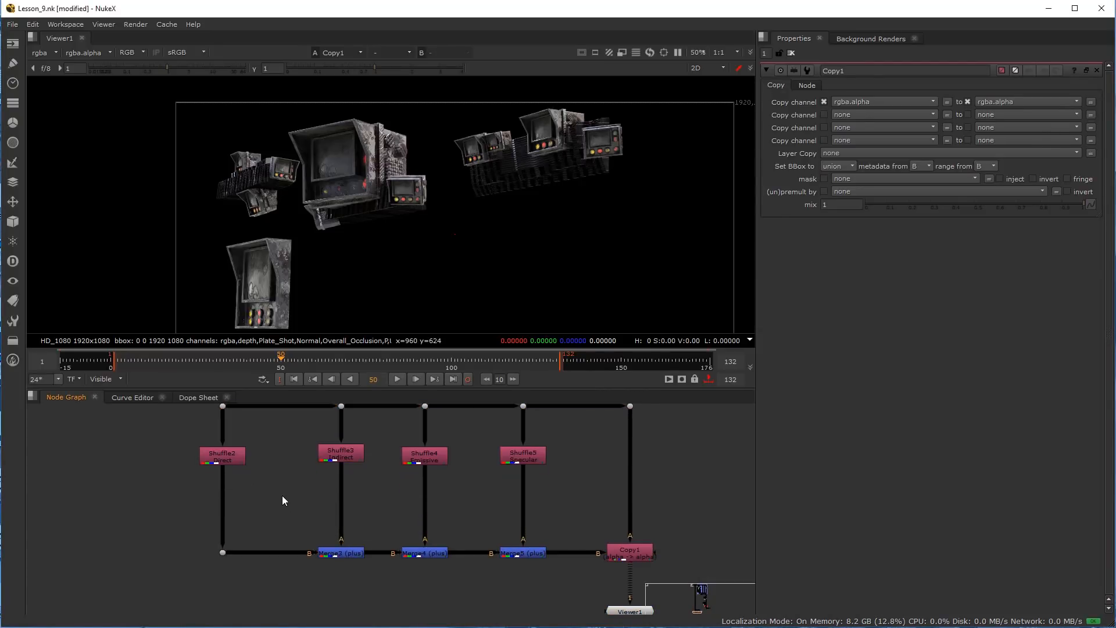
Insert a Grade node below each of the Direct, Indirect, Emissive and Specular Shuffles
key(g)
drag(264, 494, 226, 498)
click(299, 504)
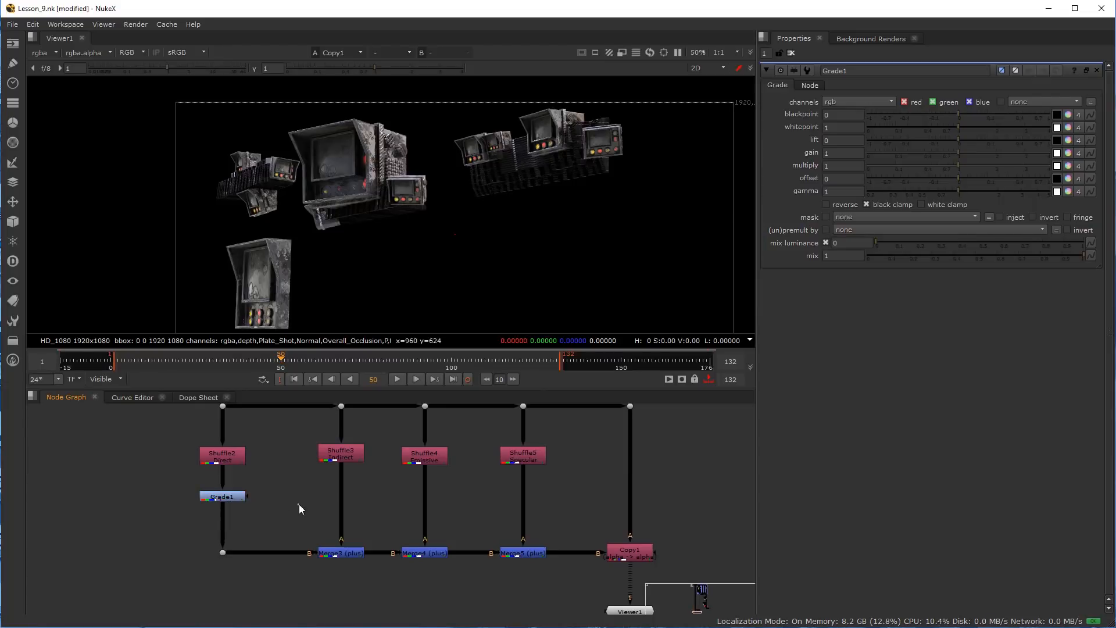
key(g)
drag(317, 504, 529, 493)
click(406, 513)
key(g)
key(g)
scroll(581, 506, down, 3)
middle_drag(294, 492, 315, 517)
scroll(315, 488, up, 2)
drag(308, 437, 701, 604)
click(462, 584)
drag(66, 398, 39, 430)
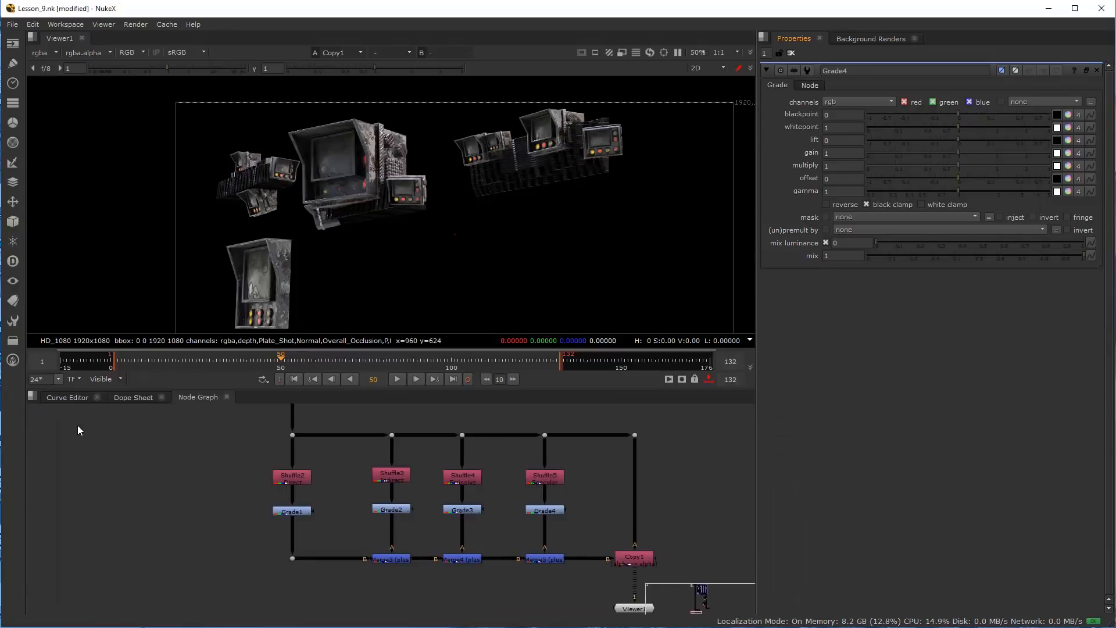
Select the whole pass-splitting tree from the upper dots to the Copy node and add a Backdrop behind it
scroll(262, 480, down, 2)
middle_drag(260, 487, 216, 485)
scroll(212, 449, up, 2)
drag(210, 430, 663, 586)
key(Tab)
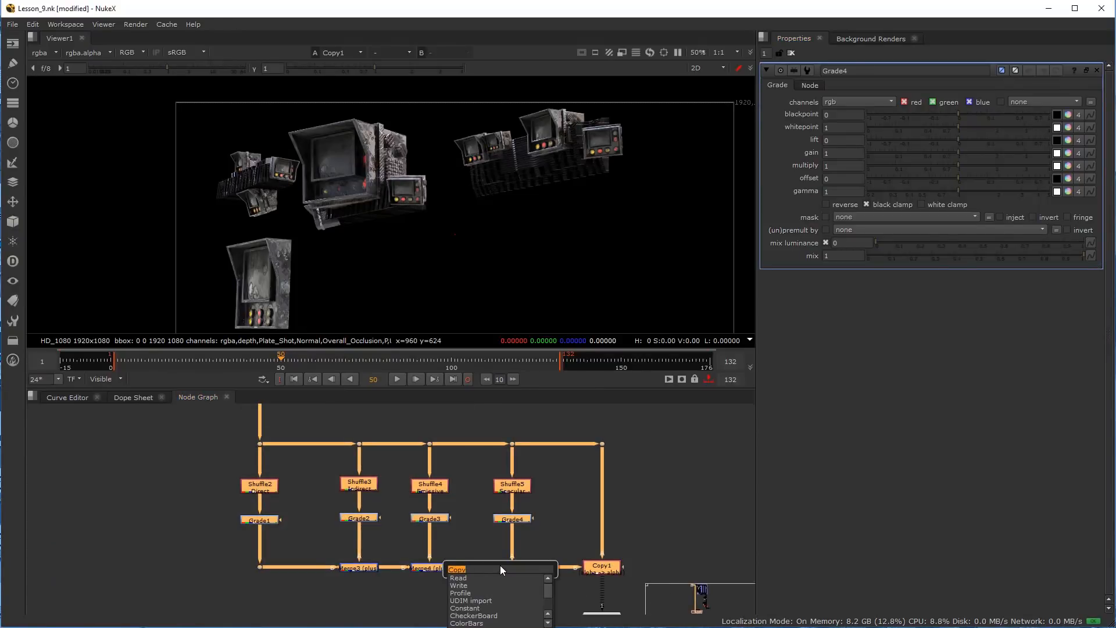
text(bad)
click(477, 578)
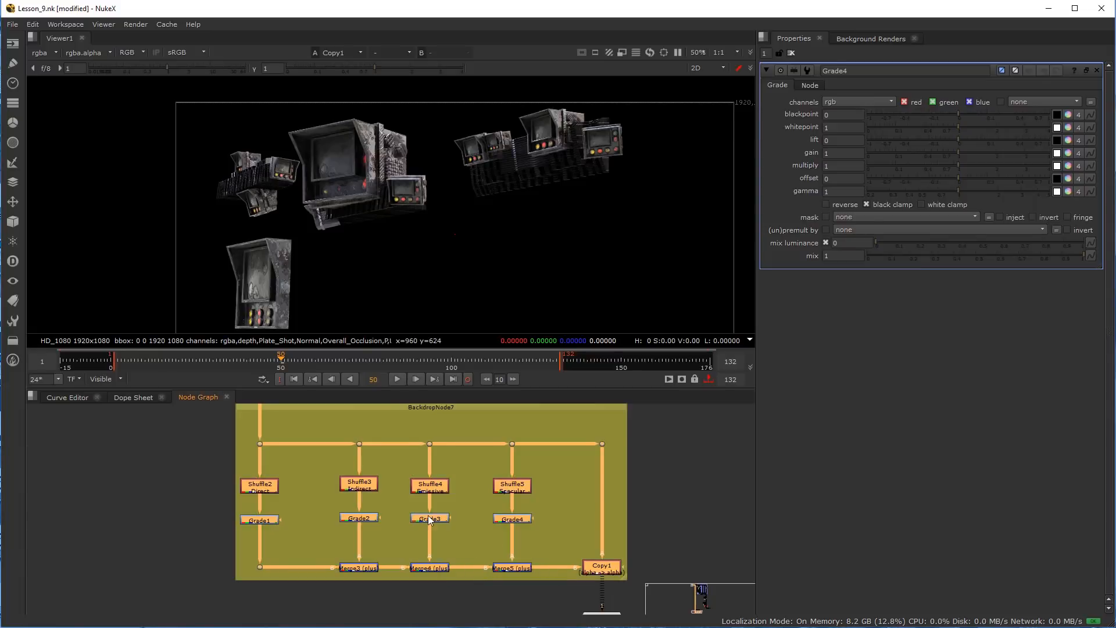
Label the new backdrop Beauty Pass CG
scroll(416, 542, down, 1)
scroll(404, 428, up, 2)
double_click(407, 429)
click(825, 105)
text(Beauty)
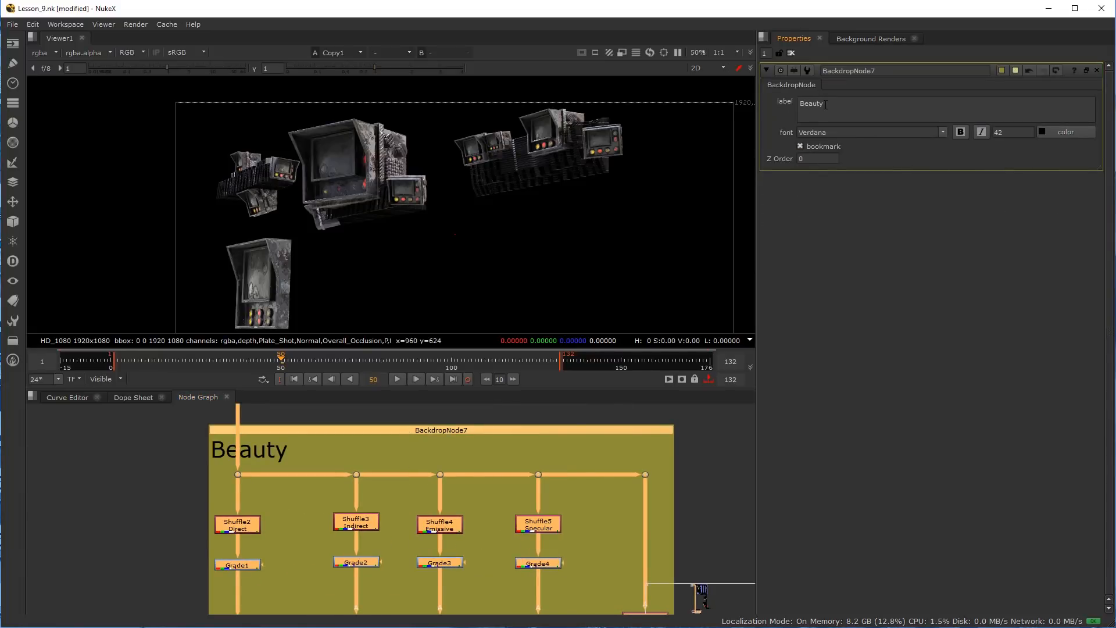
text( Pass CG)
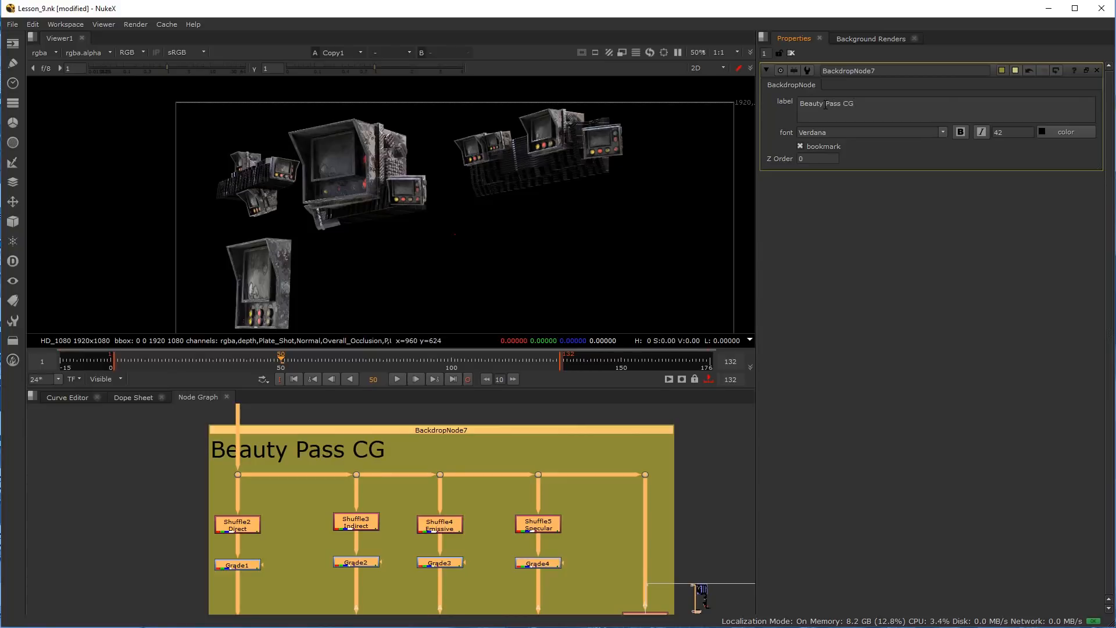
Change the Beauty Pass CG backdrop's tile color to bright green by shifting its magenta-green balance toward green
click(1001, 71)
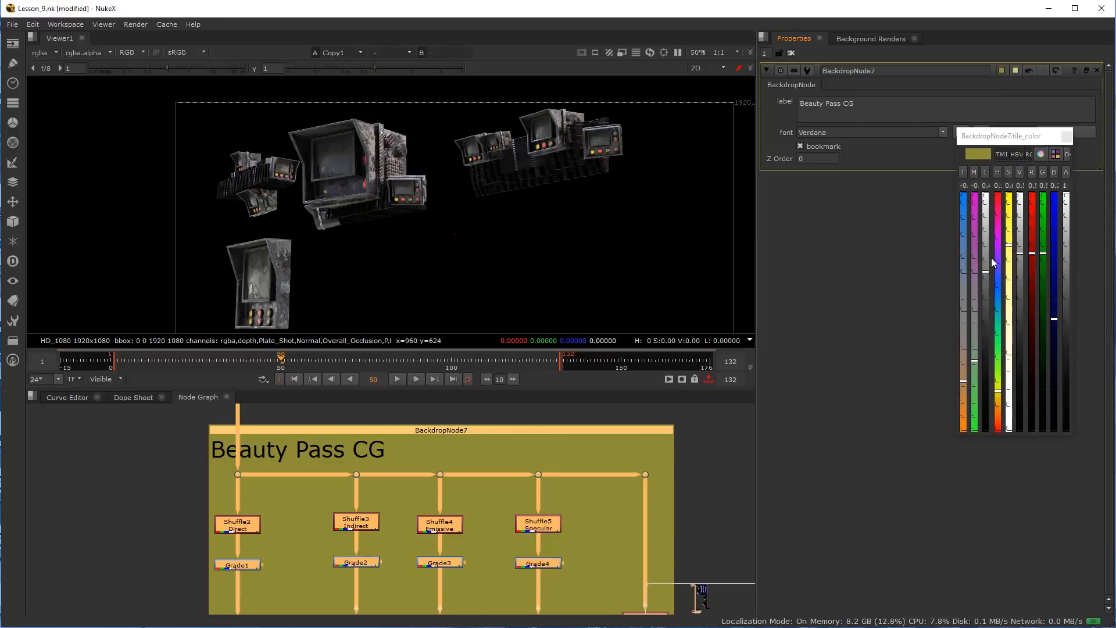
drag(975, 361, 975, 394)
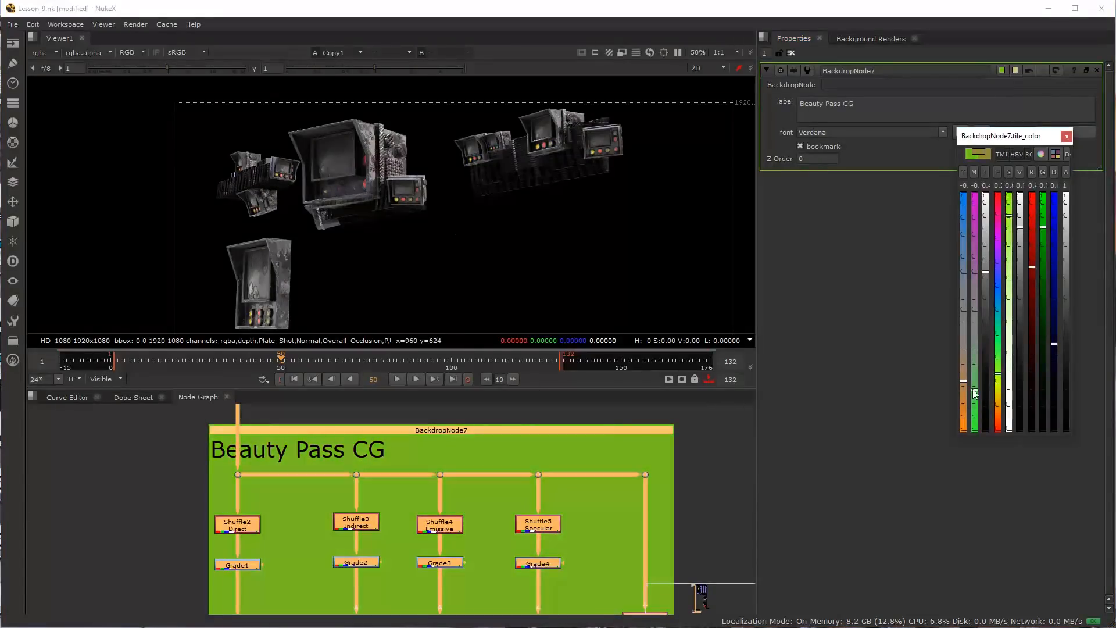
click(680, 528)
Move the end dot of the horizontal pipe above the backdrop further right, past the backdrop's edge
scroll(549, 519, down, 3)
middle_drag(519, 507, 396, 504)
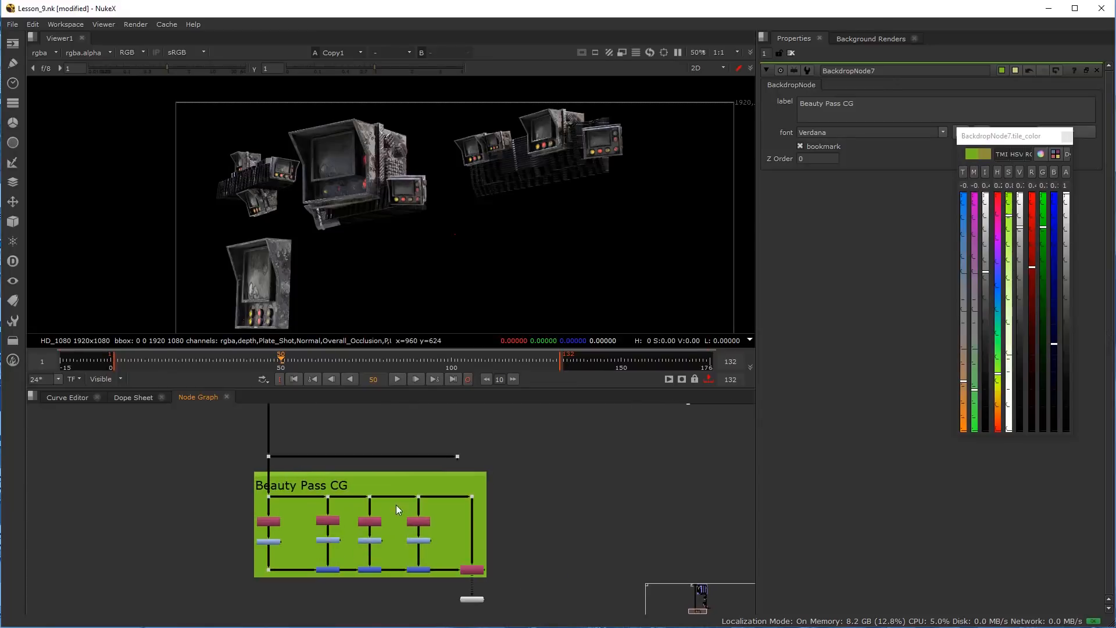
scroll(396, 505, up, 1)
drag(469, 447, 650, 447)
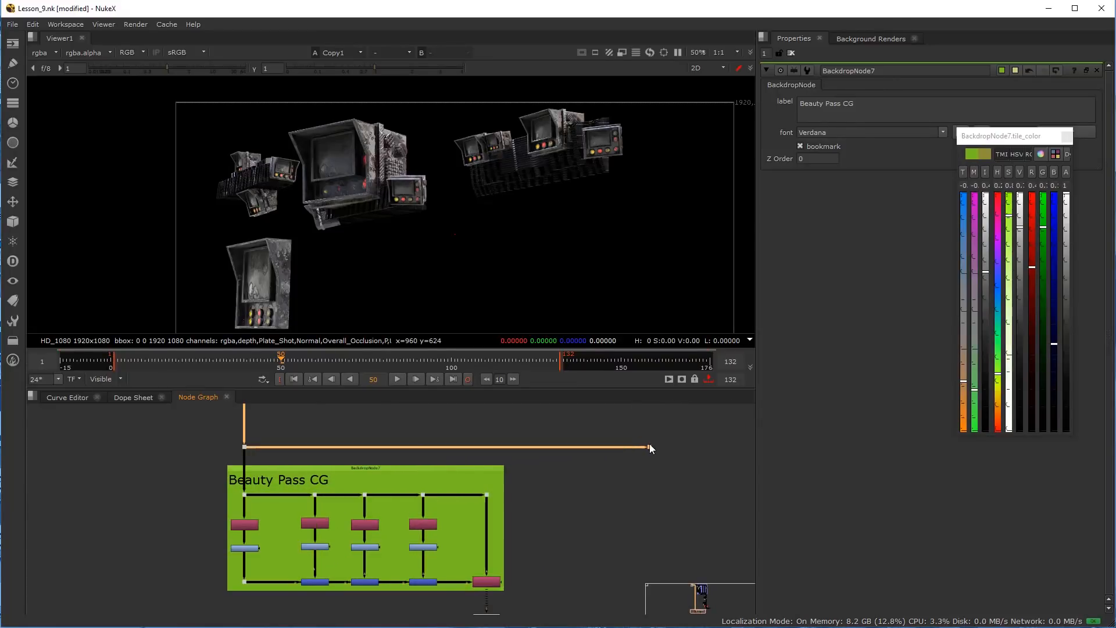
scroll(545, 512, down, 1)
middle_drag(507, 562, 462, 507)
scroll(463, 507, up, 2)
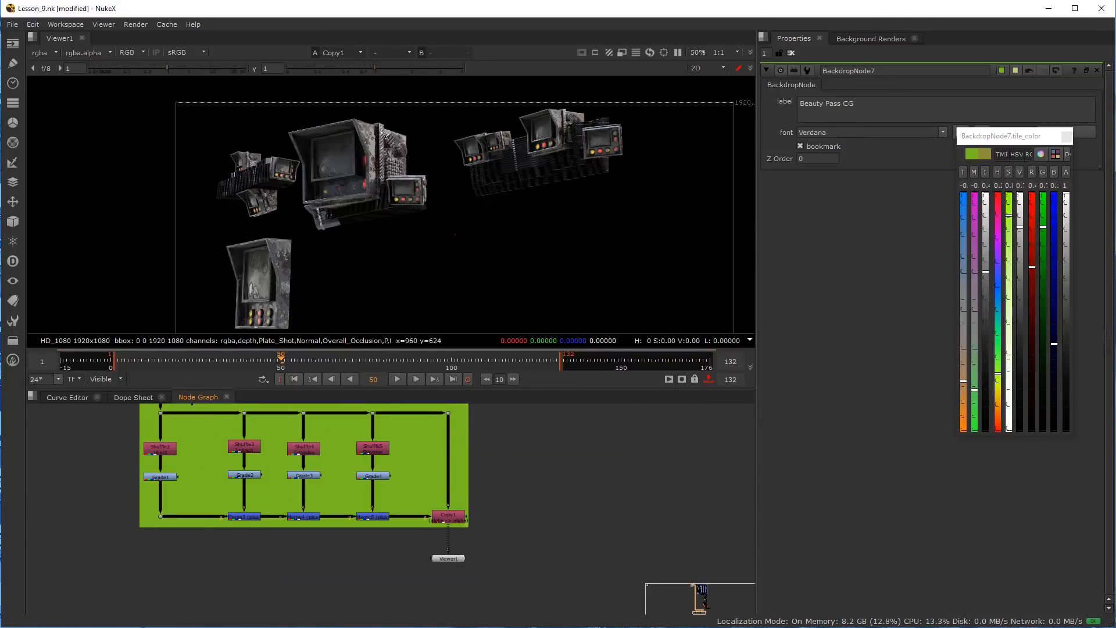
scroll(492, 538, up, 2)
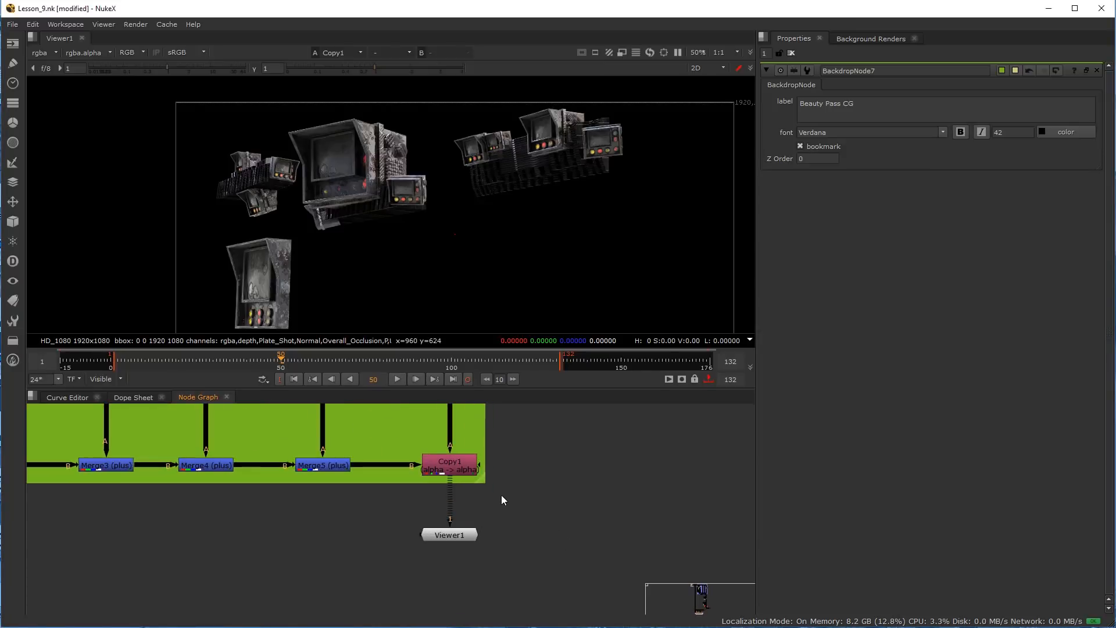
Extend the Beauty Pass CG backdrop further down and insert a Premult node between Copy1 and the Viewer
drag(487, 486, 493, 516)
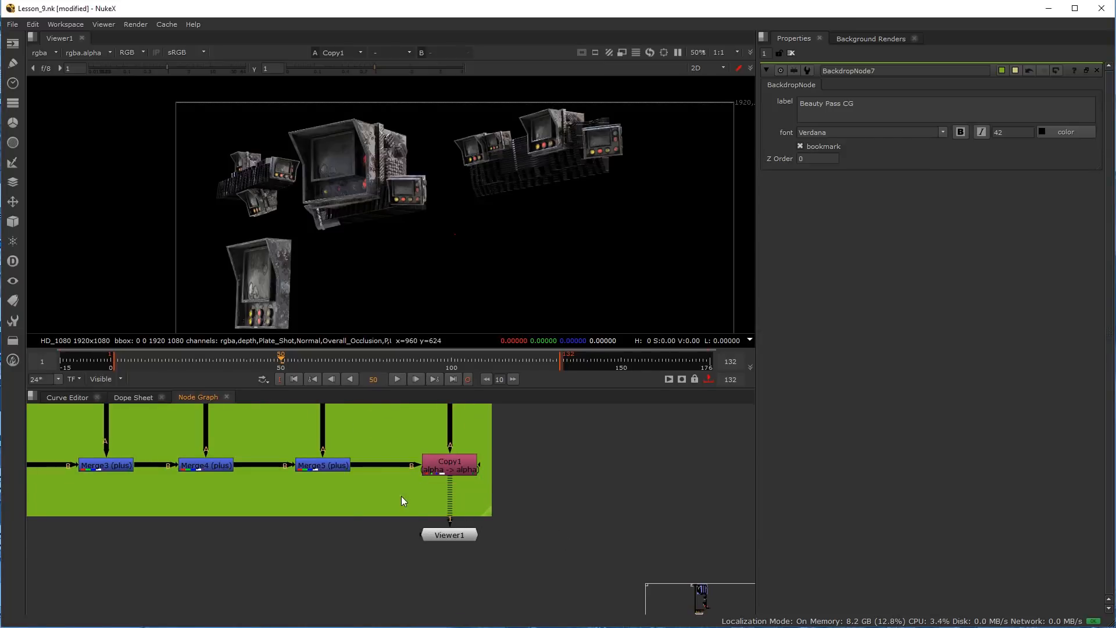
key(Tab)
text(Premult)
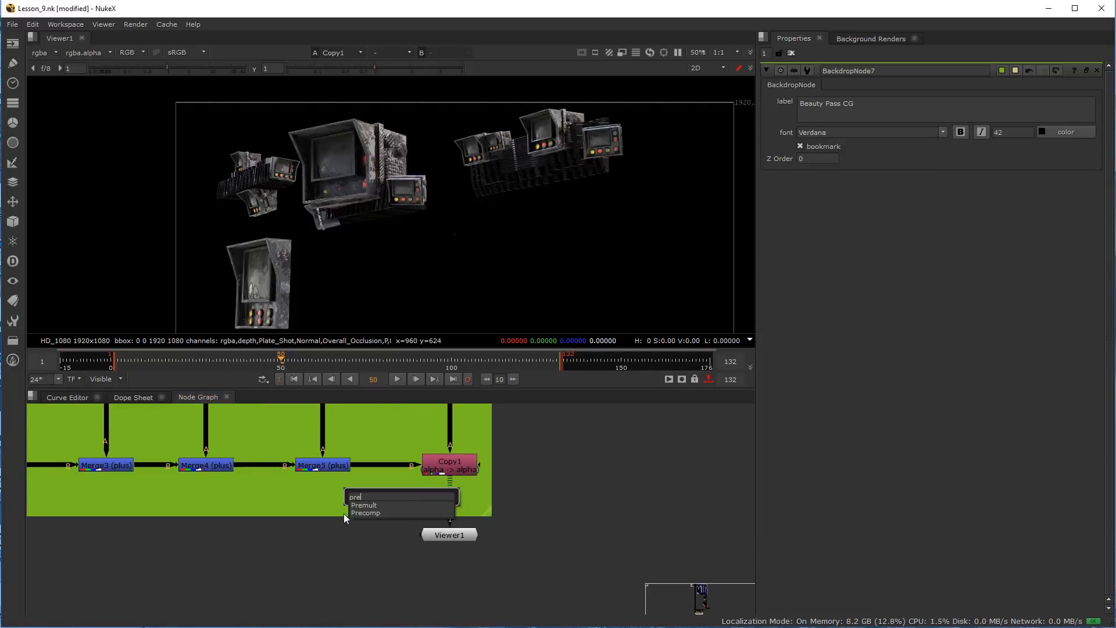
key(Return)
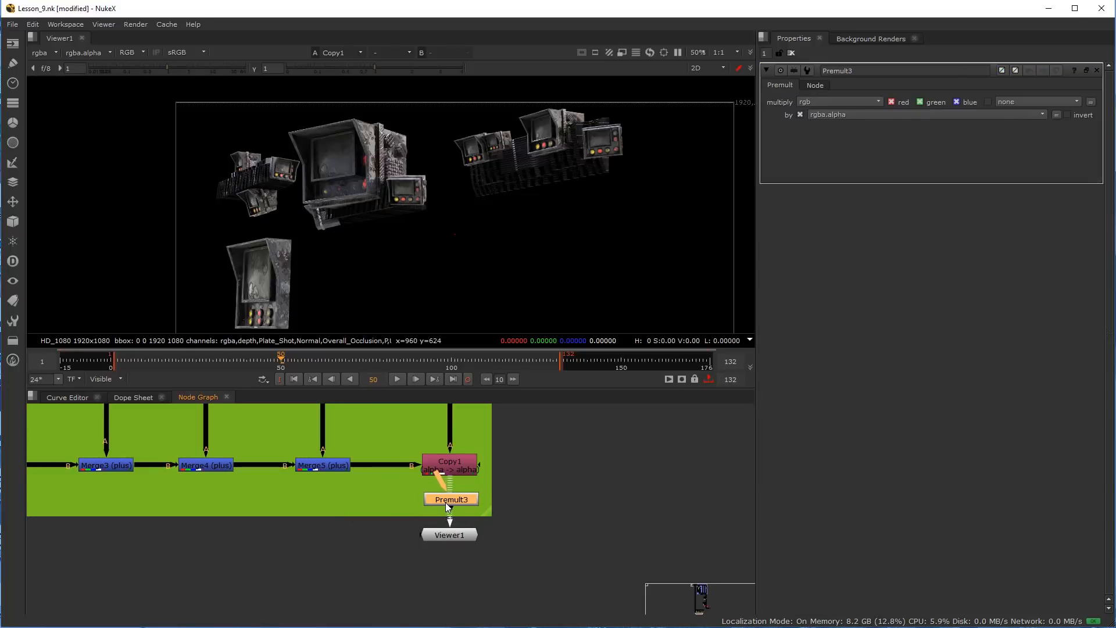
click(445, 502)
Move the Viewer node down and to the left, clear of the space below the Premult node
click(456, 557)
scroll(438, 577, down, 5)
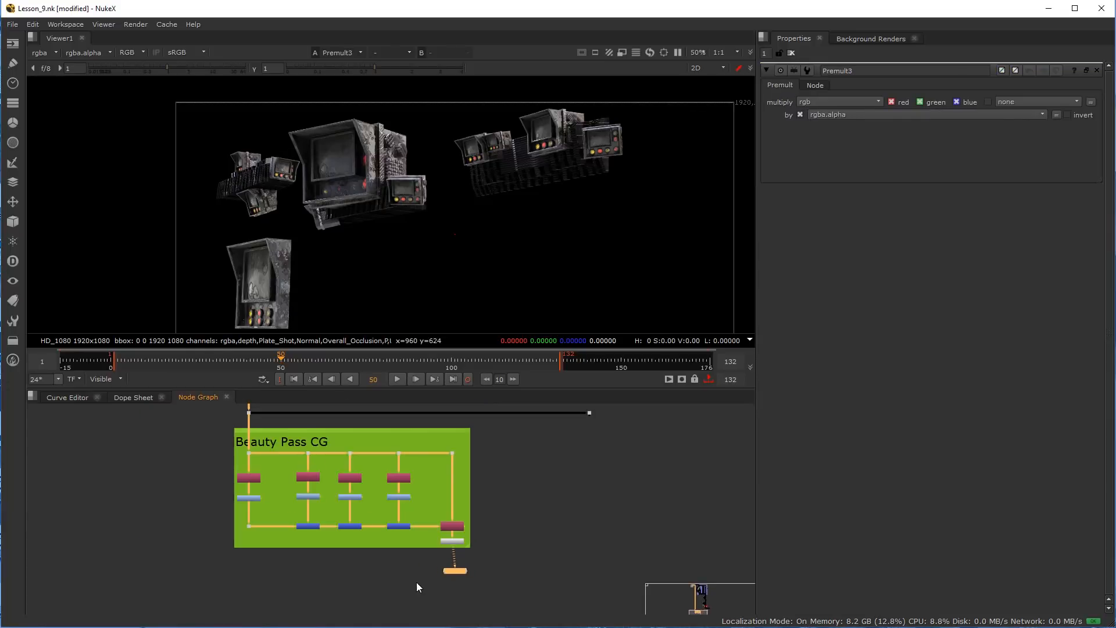
middle_drag(460, 577, 475, 540)
scroll(476, 540, up, 2)
drag(480, 533, 391, 600)
middle_drag(478, 588, 474, 509)
click(474, 500)
scroll(472, 483, up, 2)
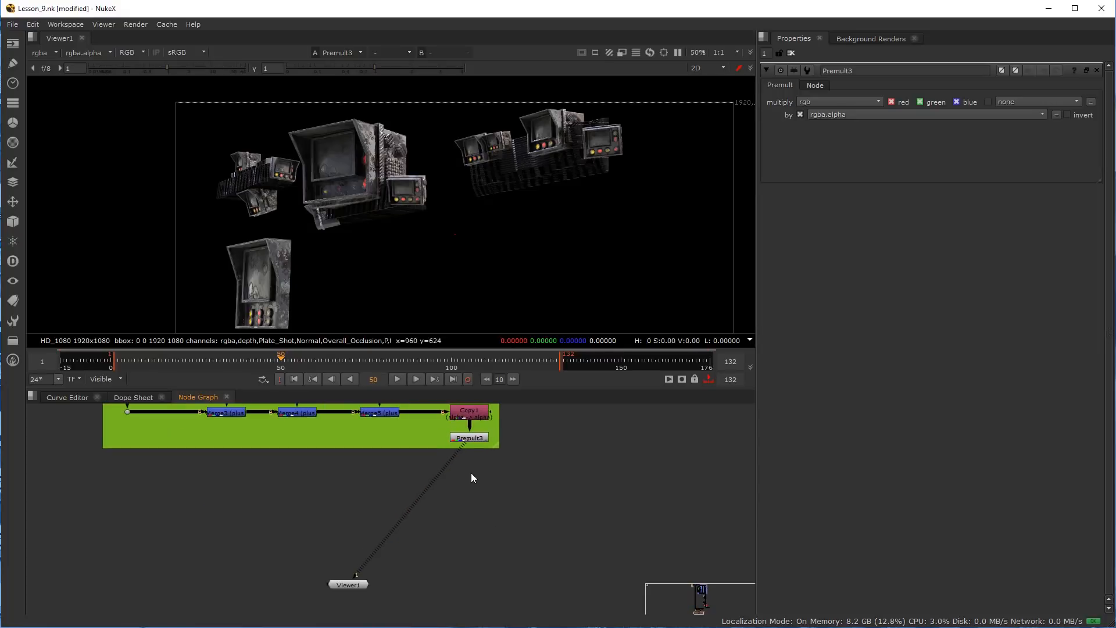
Add an Unpremult node below the backdrop, connect it to Premult3, and move the Viewer out to its right
key(Tab)
text(unp)
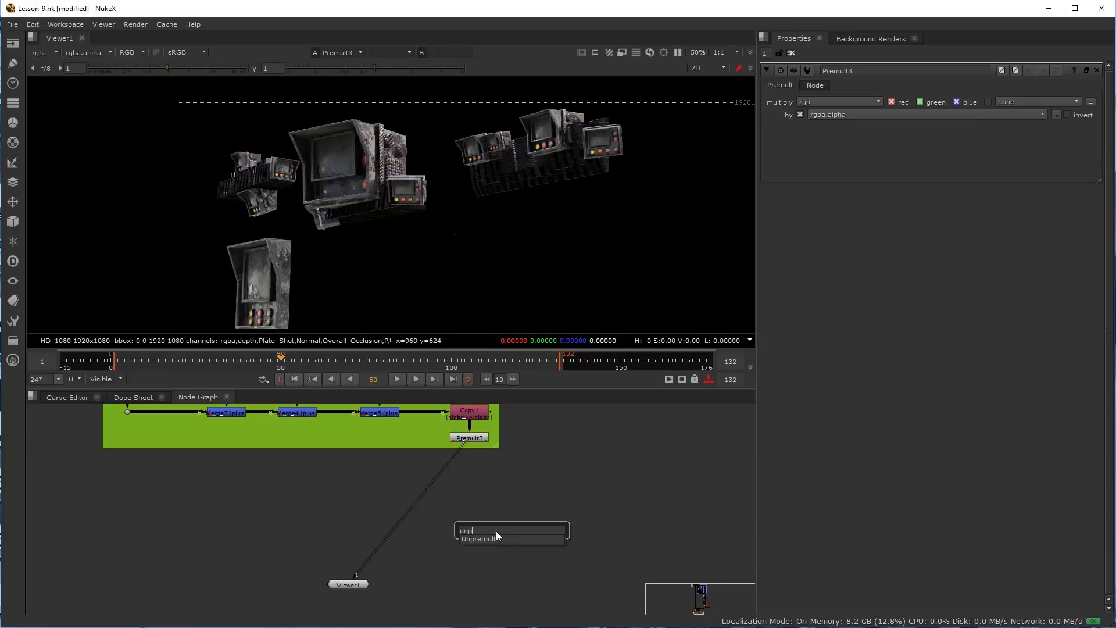
click(497, 538)
drag(496, 517, 470, 440)
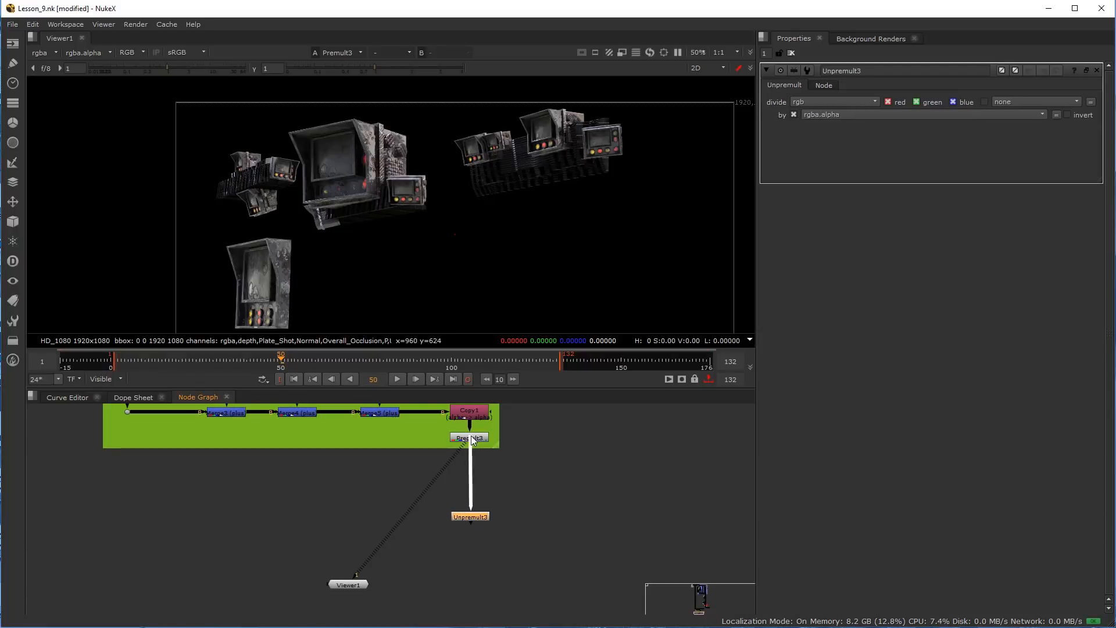
drag(467, 518, 469, 507)
click(380, 572)
drag(363, 585, 561, 594)
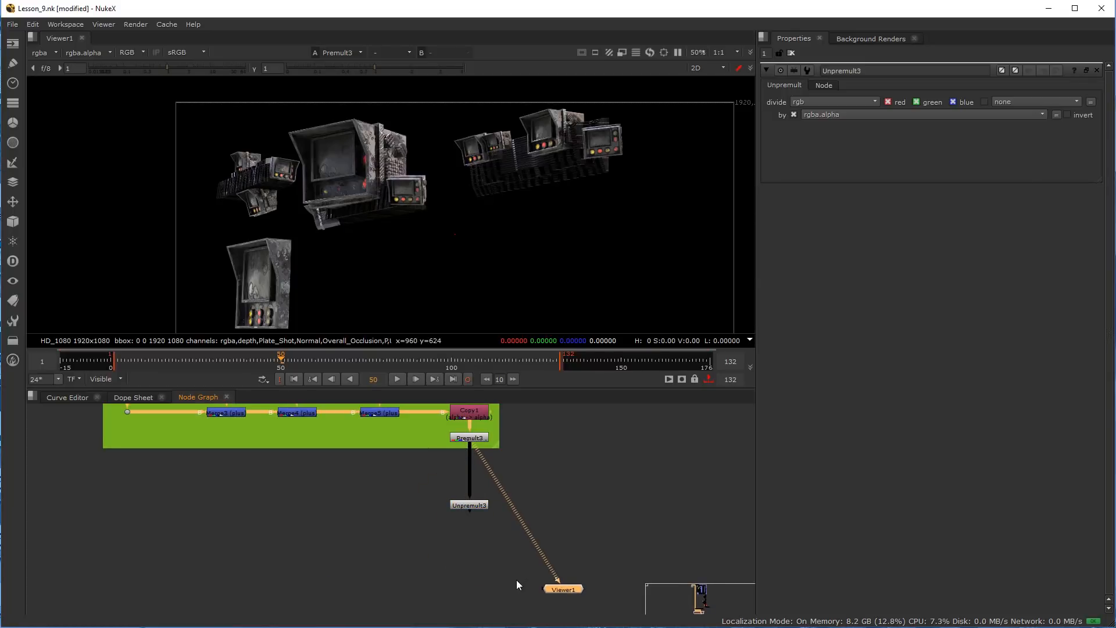
scroll(516, 547, up, 3)
scroll(506, 554, down, 2)
middle_drag(492, 557, 476, 574)
scroll(432, 581, up, 1)
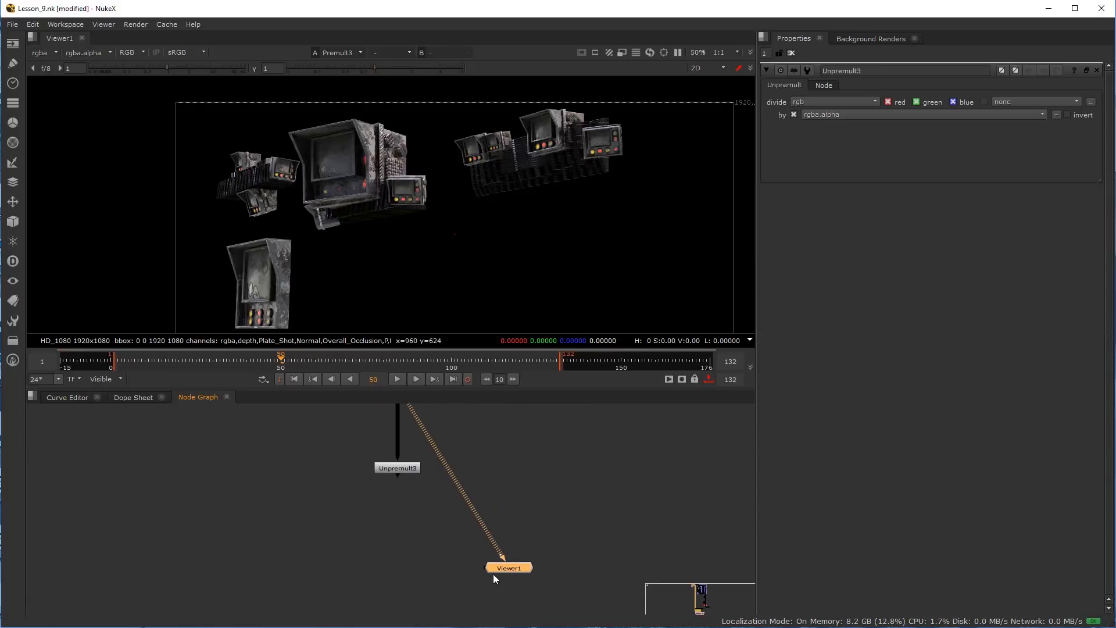
Try an unconnected Grade node with its (un)premult by option set to rgba.alpha
click(452, 536)
middle_drag(523, 473, 462, 510)
key(g)
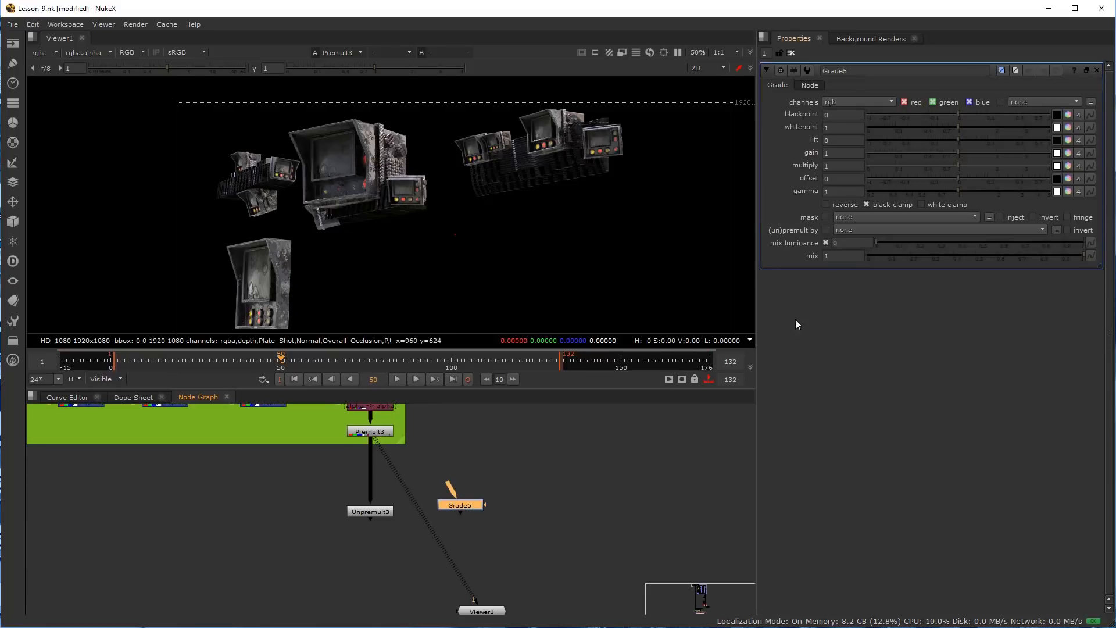
click(861, 226)
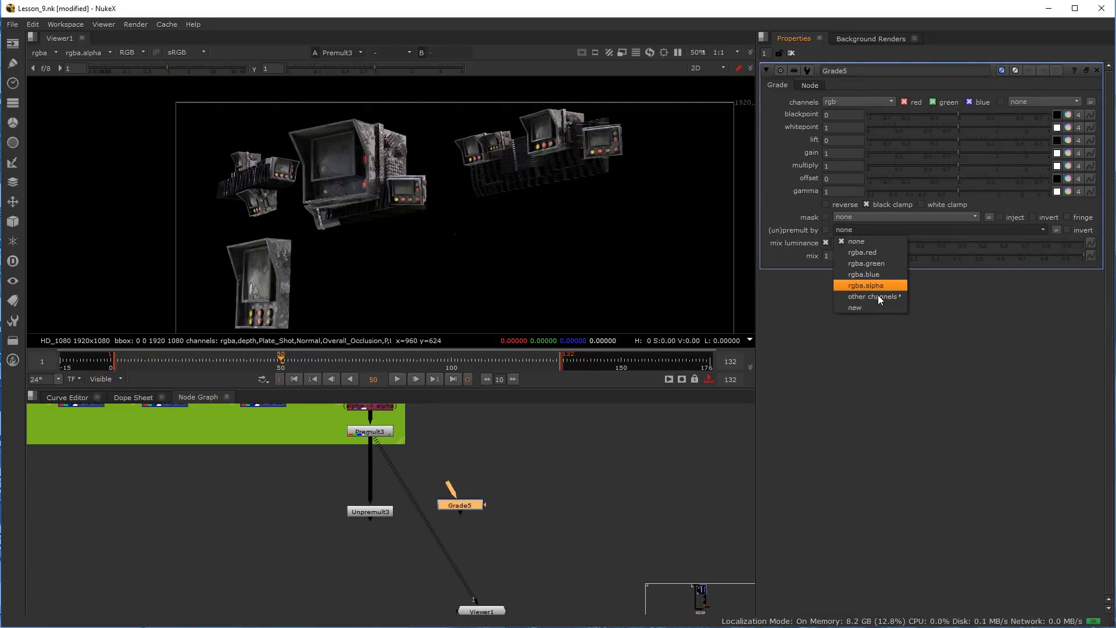
click(881, 286)
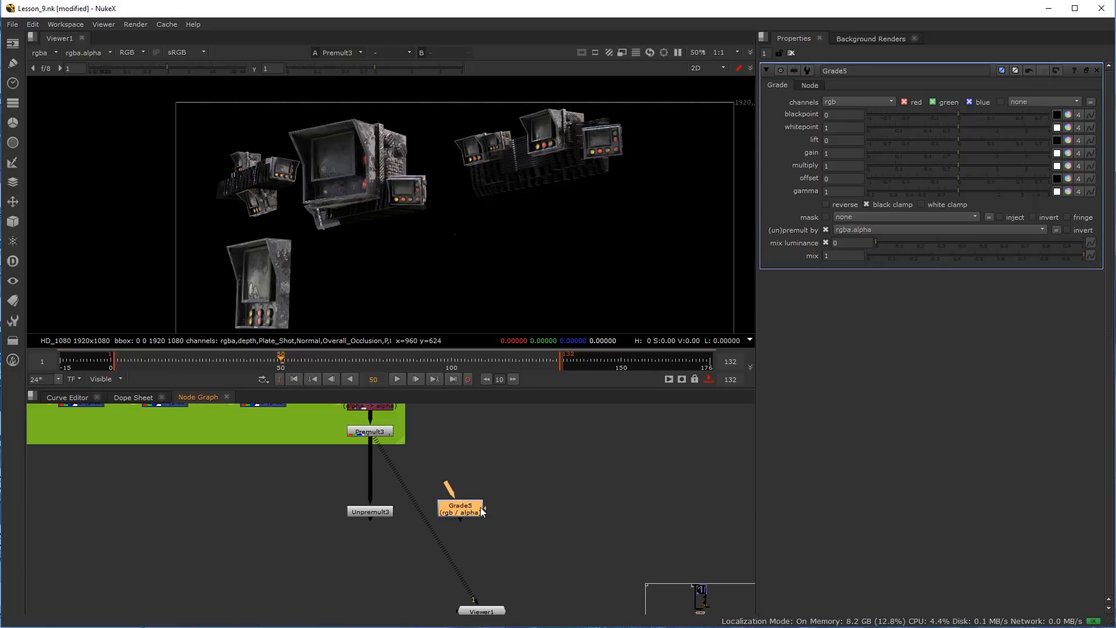
key(Delete)
Move the Unpremult node slightly closer to Premult3 and add a Grade node directly beneath it
drag(369, 515, 368, 498)
scroll(370, 540, down, 2)
middle_drag(369, 542, 394, 501)
scroll(393, 494, up, 2)
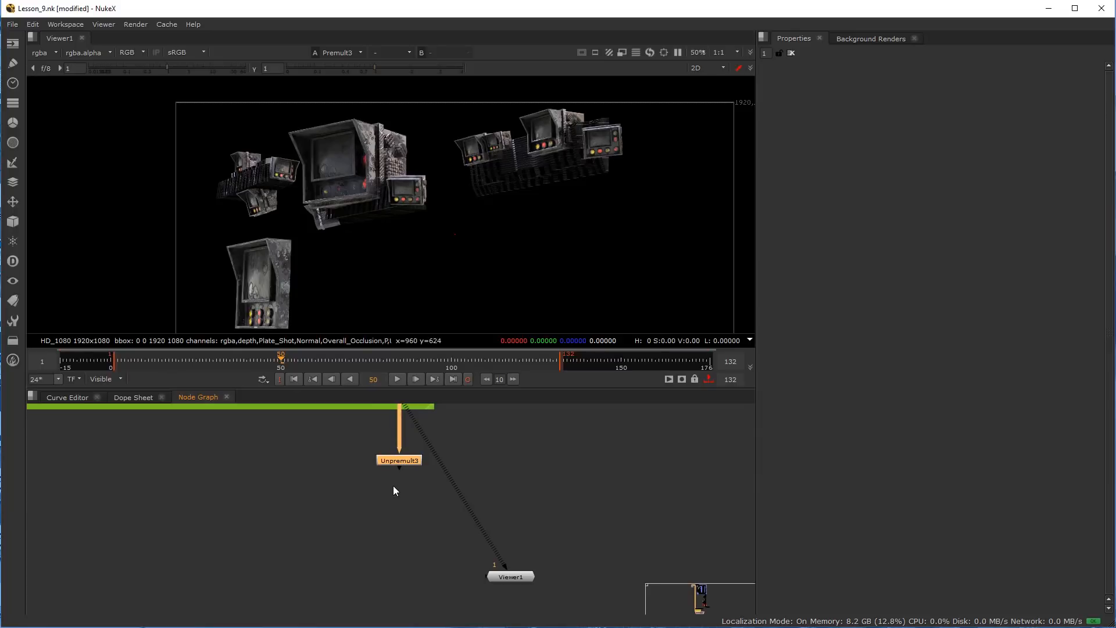
middle_drag(388, 509, 452, 530)
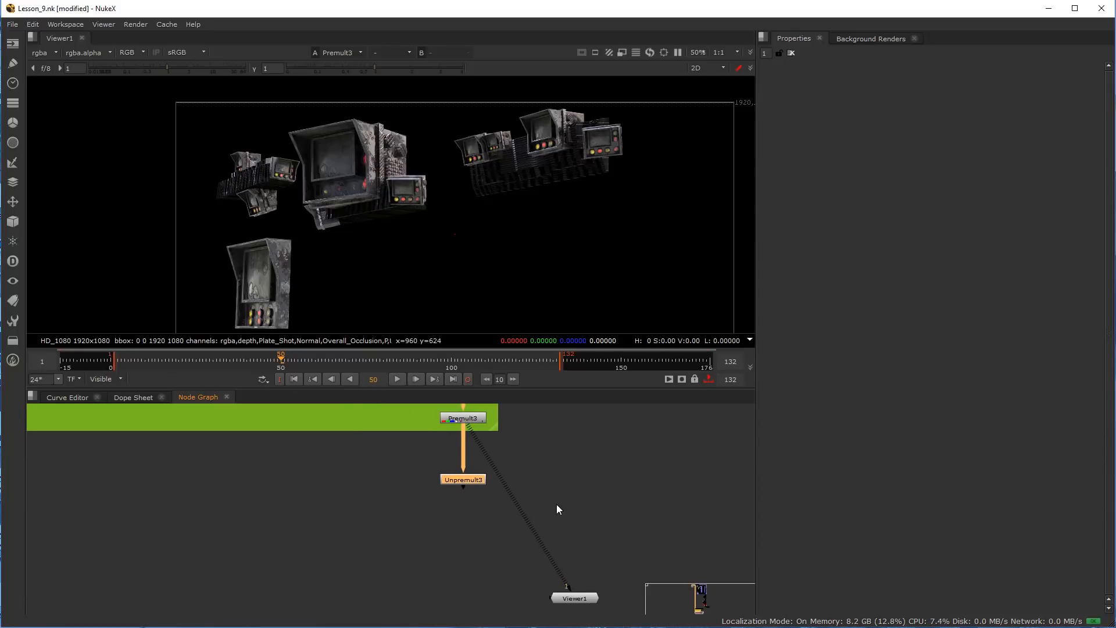
click(477, 508)
key(g)
mouse_move(464, 516)
mouse_down()
mouse_move(463, 482)
mouse_move(466, 514)
mouse_up()
Add a ColorCorrect node below the Grade, followed by a HueCorrect node
click(458, 586)
key(c)
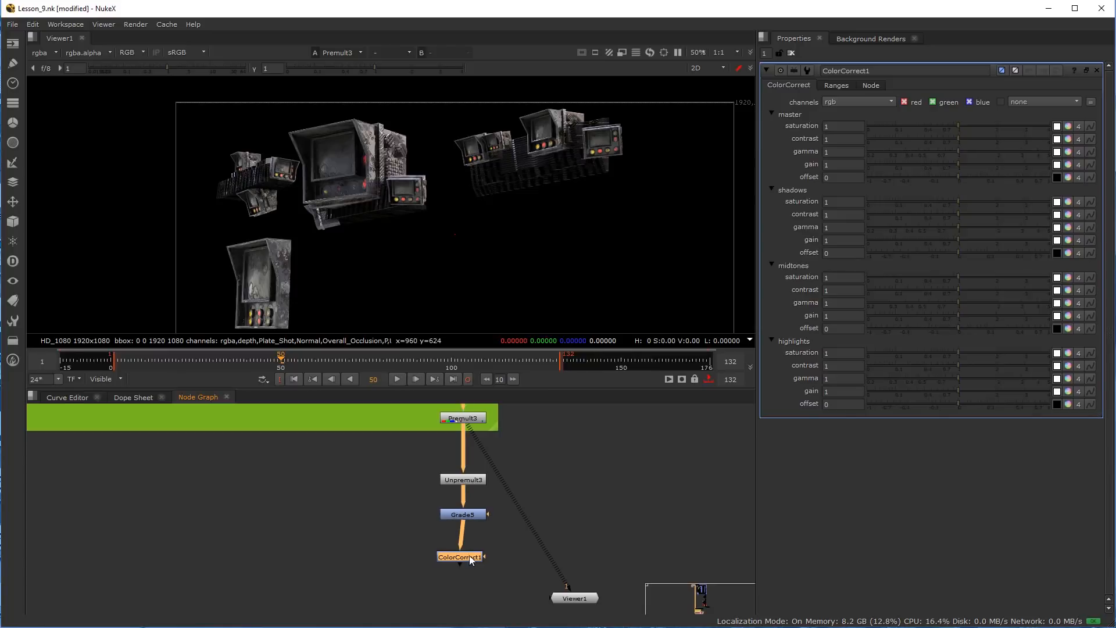
click(469, 588)
key(Tab)
text(hu)
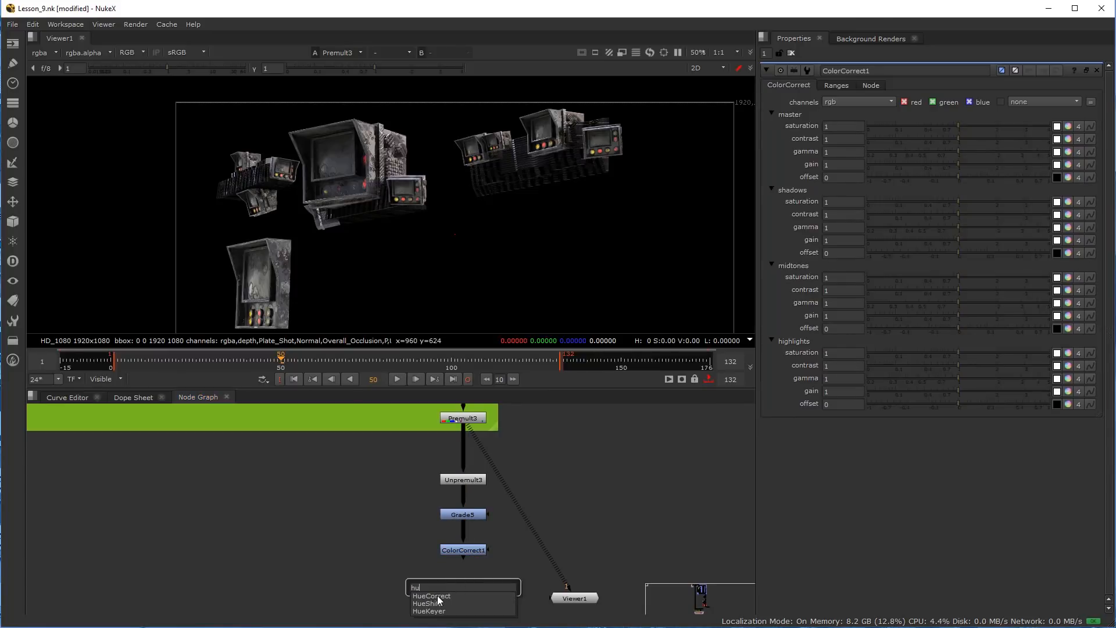
click(437, 595)
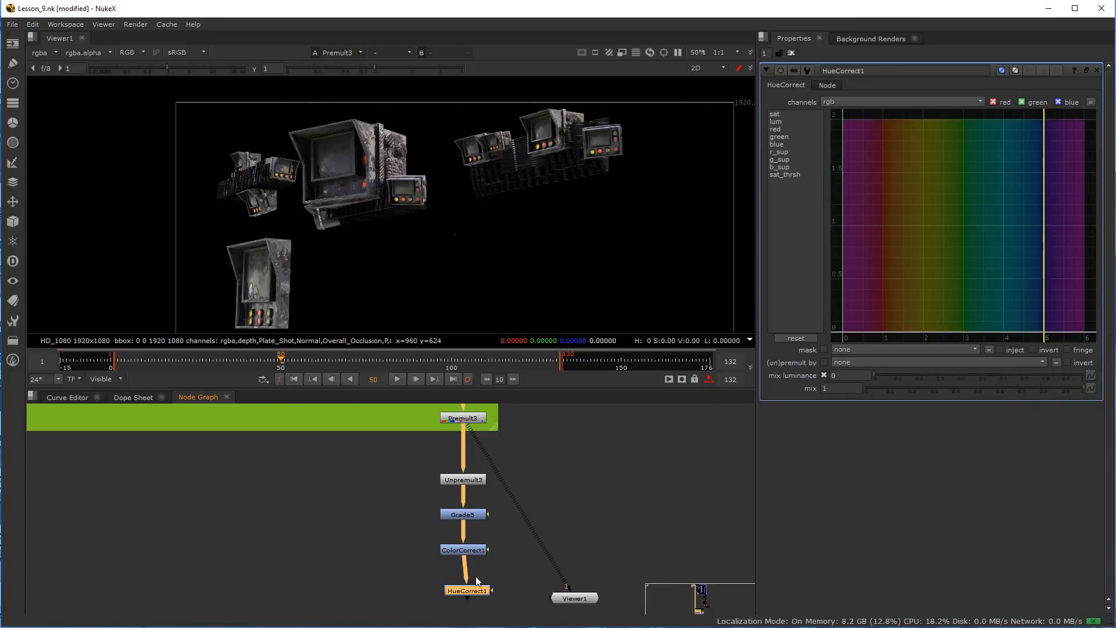
Add a Premult node at the end of the correction chain and connect it below HueCorrect1
scroll(442, 572, down, 2)
middle_drag(413, 590, 418, 542)
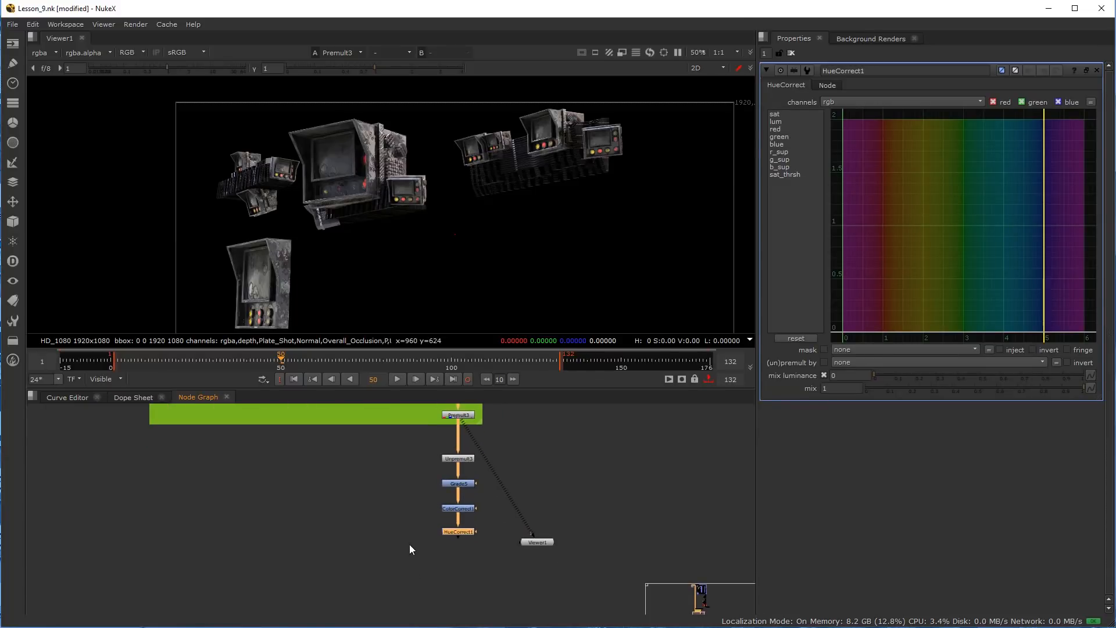
middle_drag(424, 550, 406, 530)
drag(401, 430, 483, 537)
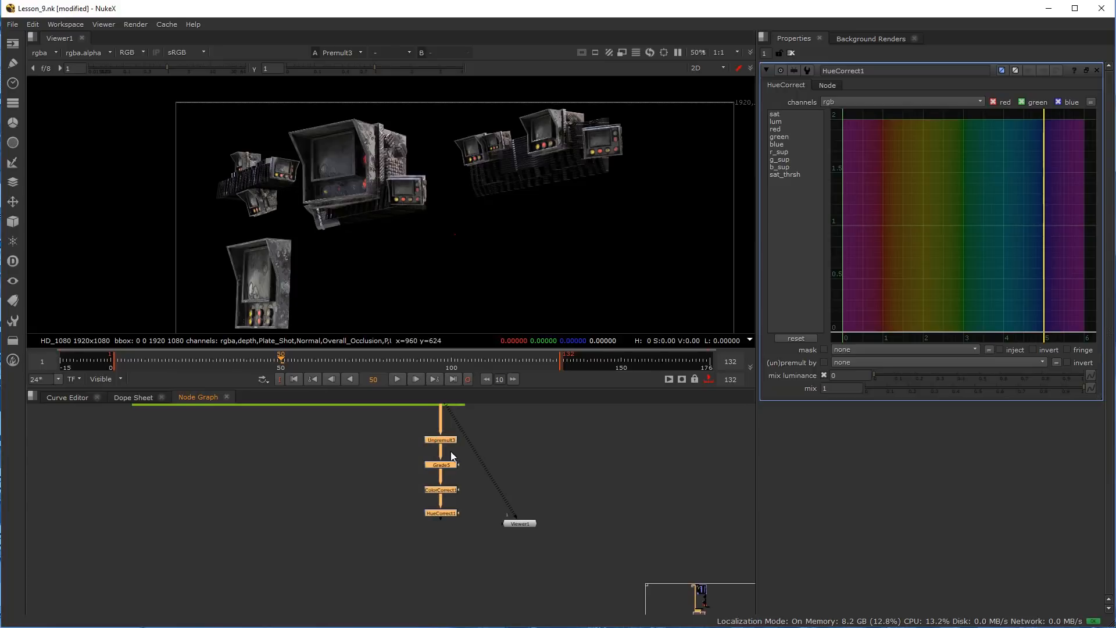
click(355, 514)
scroll(435, 560, up, 2)
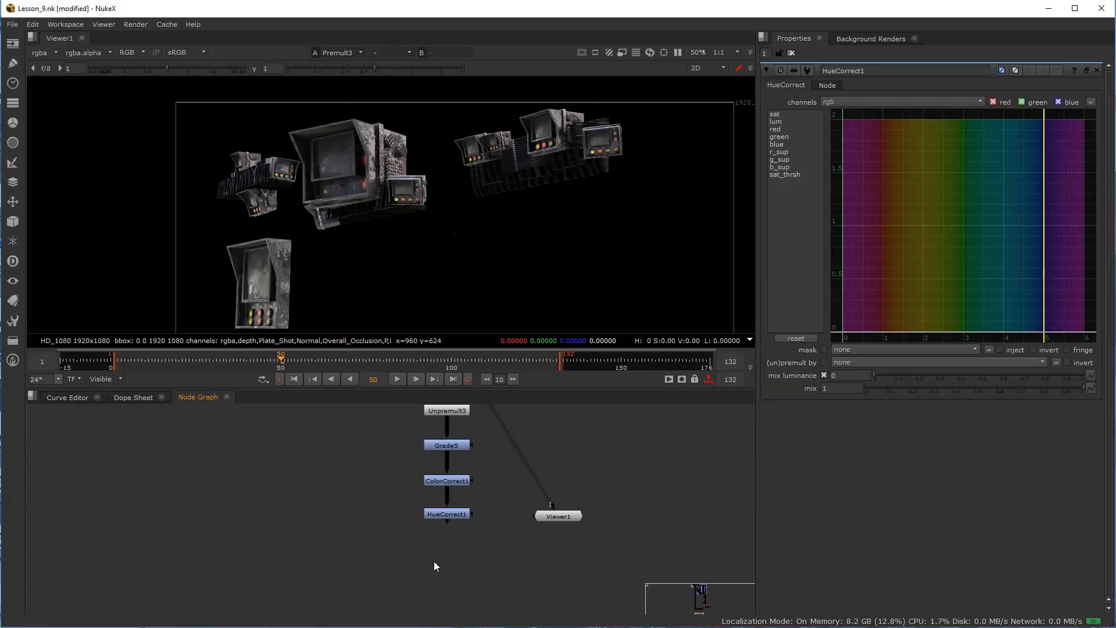
key(Tab)
text(pre)
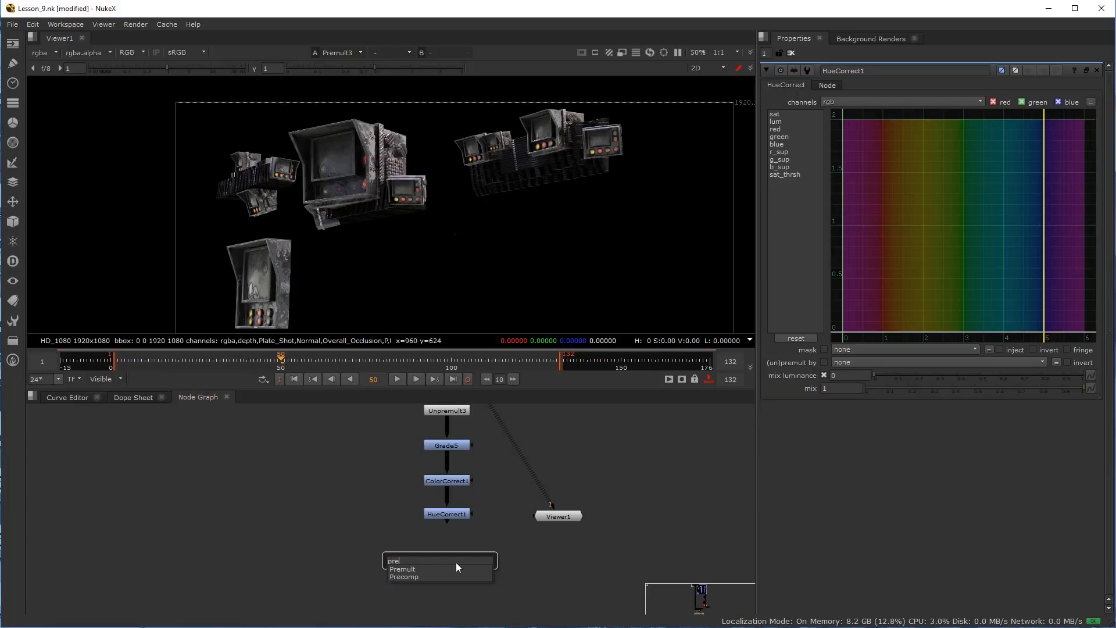
click(412, 569)
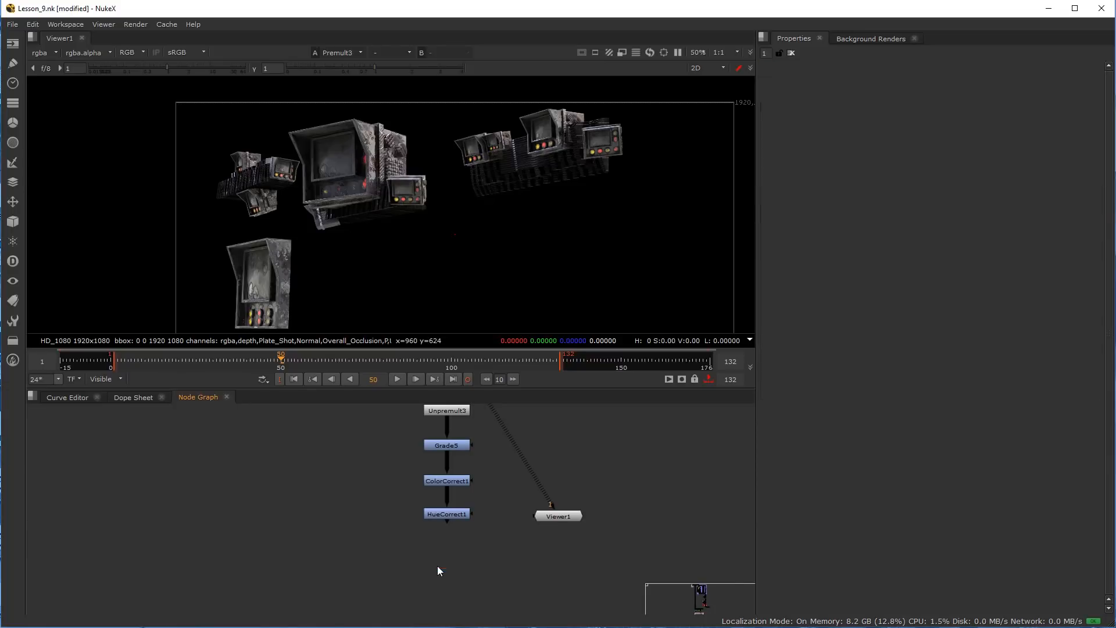
drag(434, 549, 445, 520)
drag(450, 568, 448, 567)
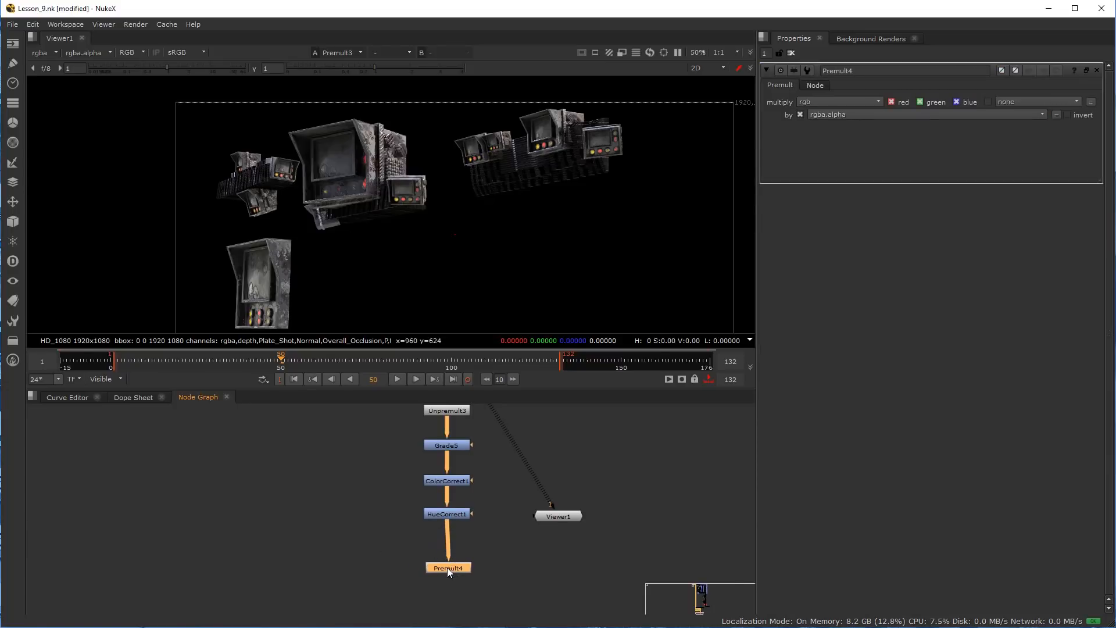
Shift the correction nodes a little further down from Premult3 and move the Viewer slightly further right
scroll(428, 549, down, 3)
middle_drag(382, 503, 421, 575)
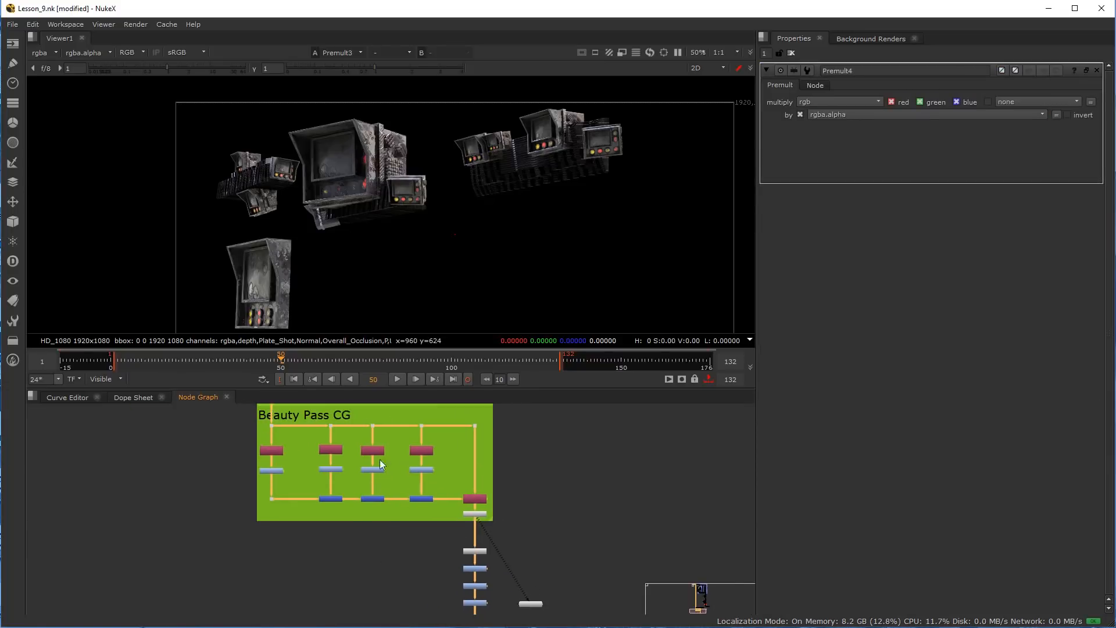
middle_drag(495, 598, 484, 540)
scroll(481, 539, up, 2)
drag(428, 492, 455, 563)
drag(466, 496, 465, 500)
drag(386, 459, 500, 603)
drag(532, 549, 546, 545)
Add a Backdrop behind the nodes from Unpremult3 to Premult4 and enlarge it around the column
drag(425, 469, 497, 604)
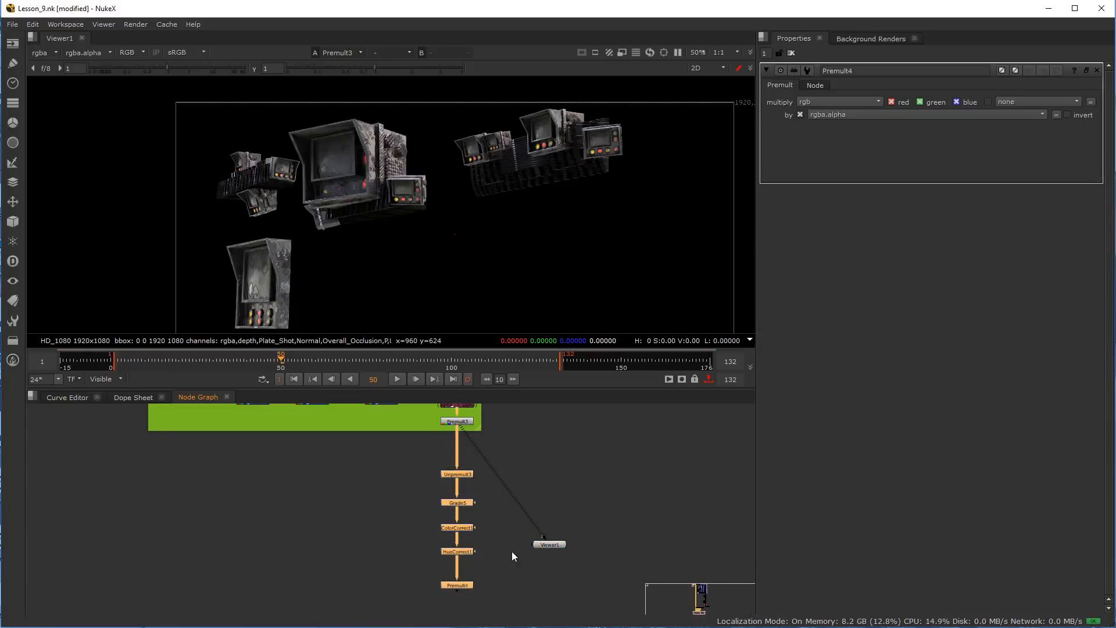
key(Tab)
text(back)
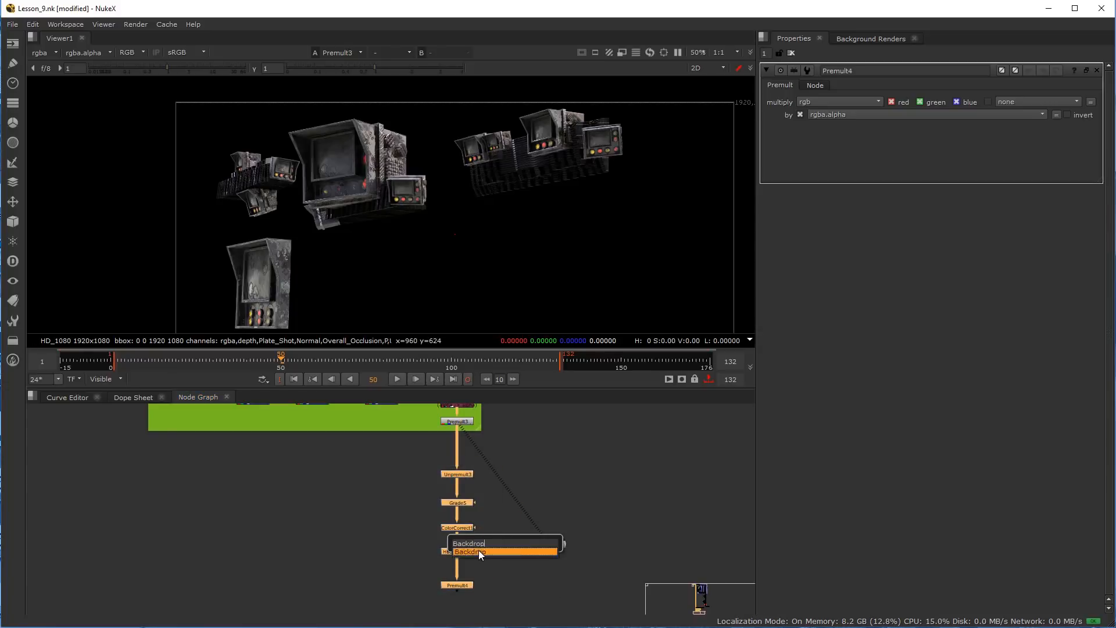
key(Return)
drag(444, 458, 419, 460)
drag(454, 611, 511, 605)
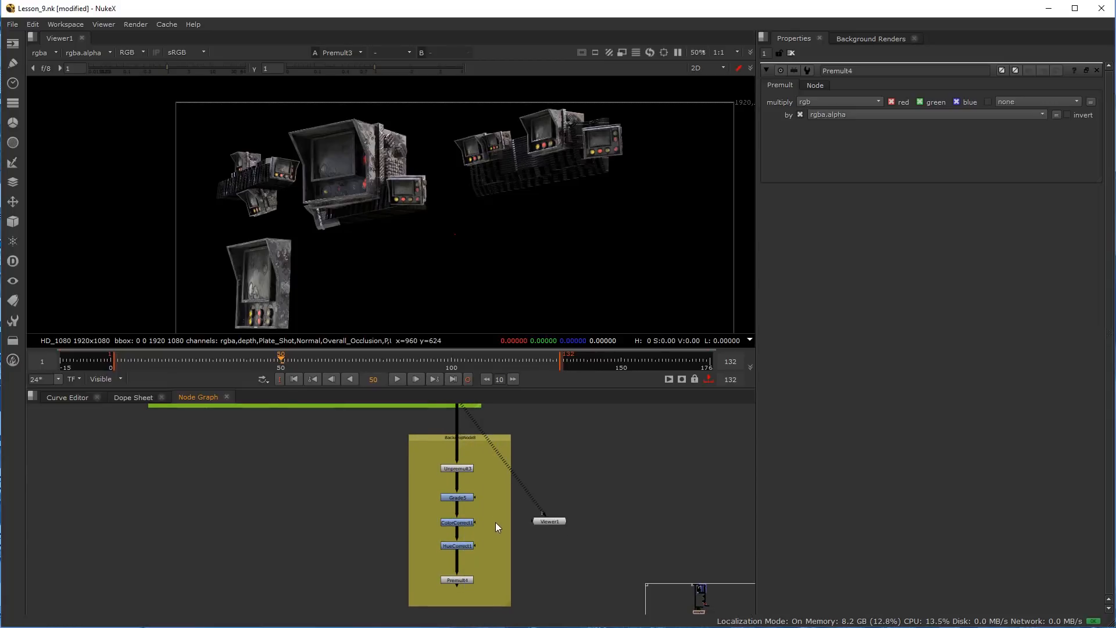
Label the new backdrop Overall CG CC
middle_drag(479, 464, 480, 483)
scroll(478, 482, up, 2)
double_click(475, 446)
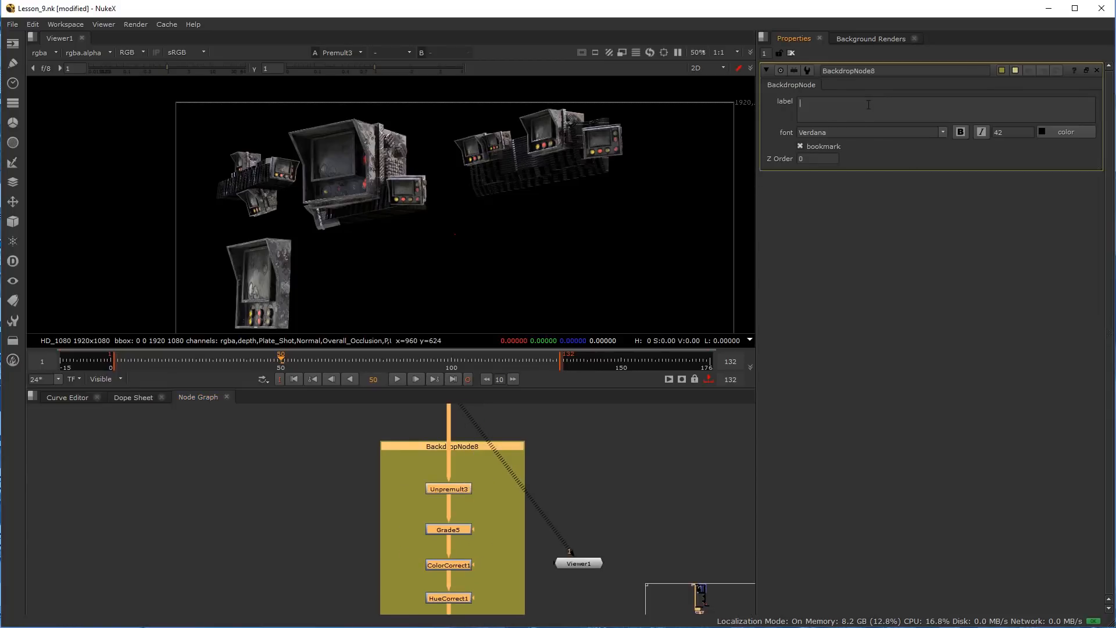
text(Overall CG CC)
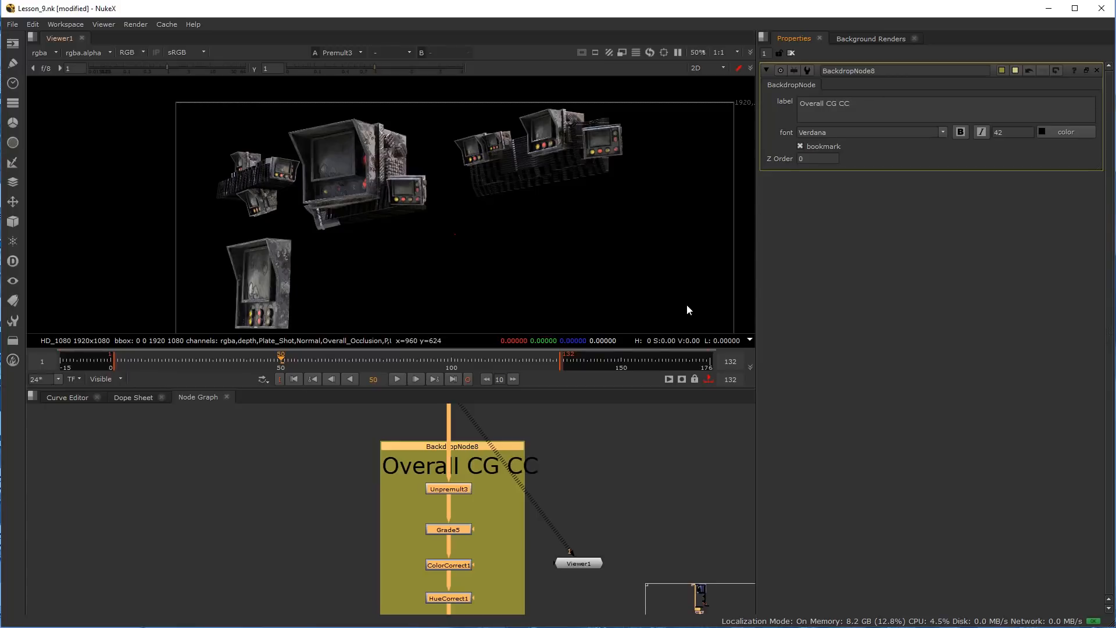
Widen the Overall CG CC backdrop to fit its label and reposition it around the correction column
click(375, 524)
scroll(361, 515, down, 3)
drag(431, 569, 439, 571)
drag(358, 443, 408, 562)
drag(386, 456, 374, 429)
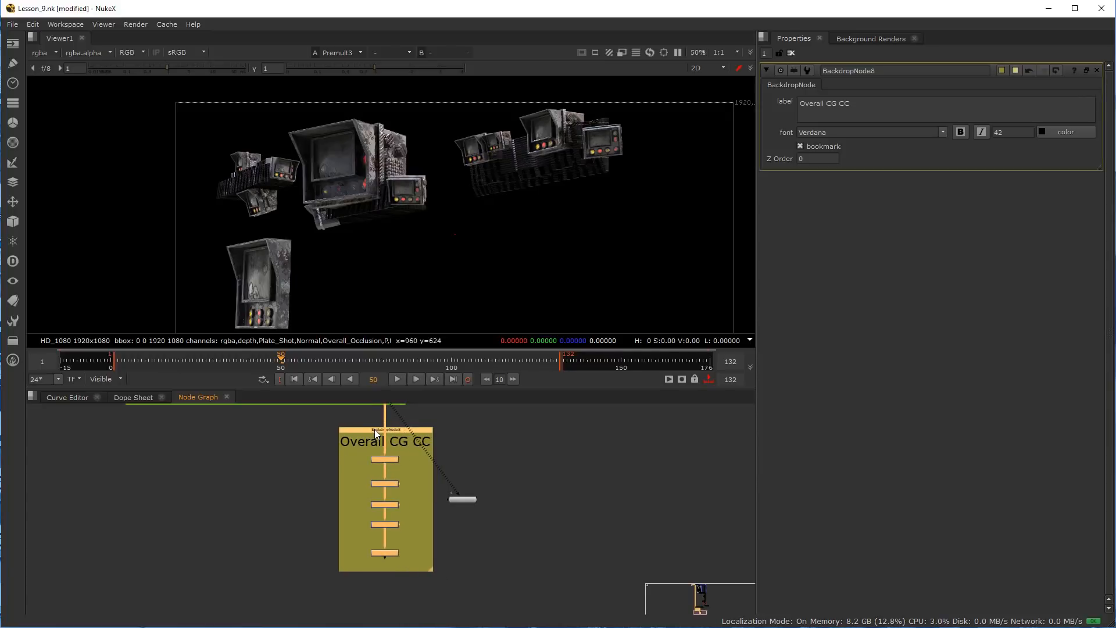
click(368, 484)
Move the Viewer below the Overall CG CC backdrop and connect its input to Premult4
scroll(362, 432, up, 5)
scroll(370, 496, down, 5)
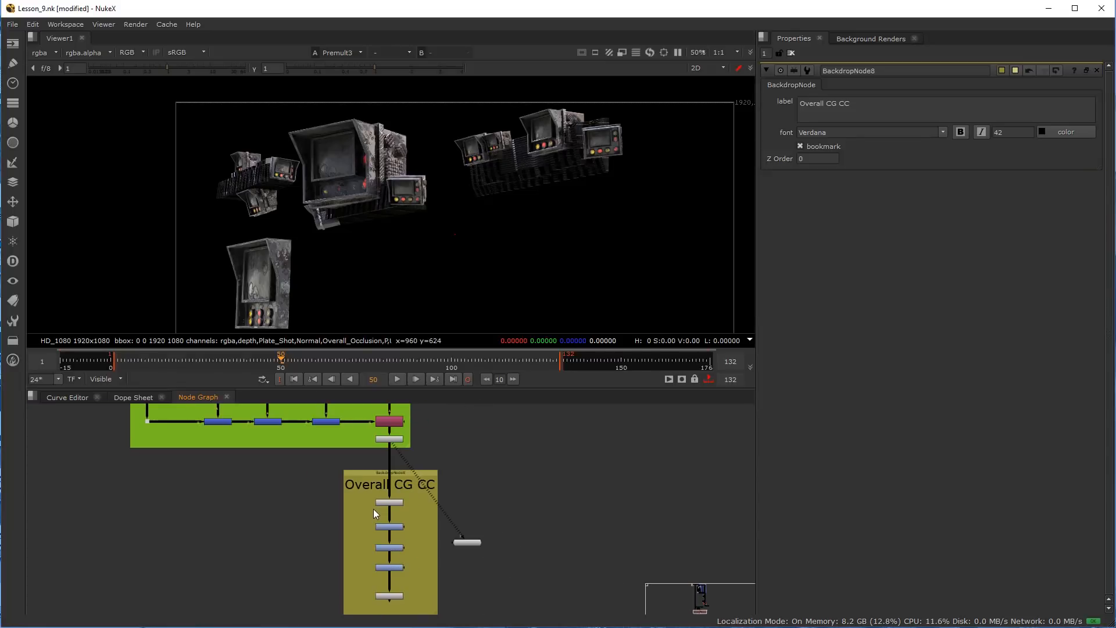
scroll(378, 529, up, 5)
scroll(428, 528, down, 8)
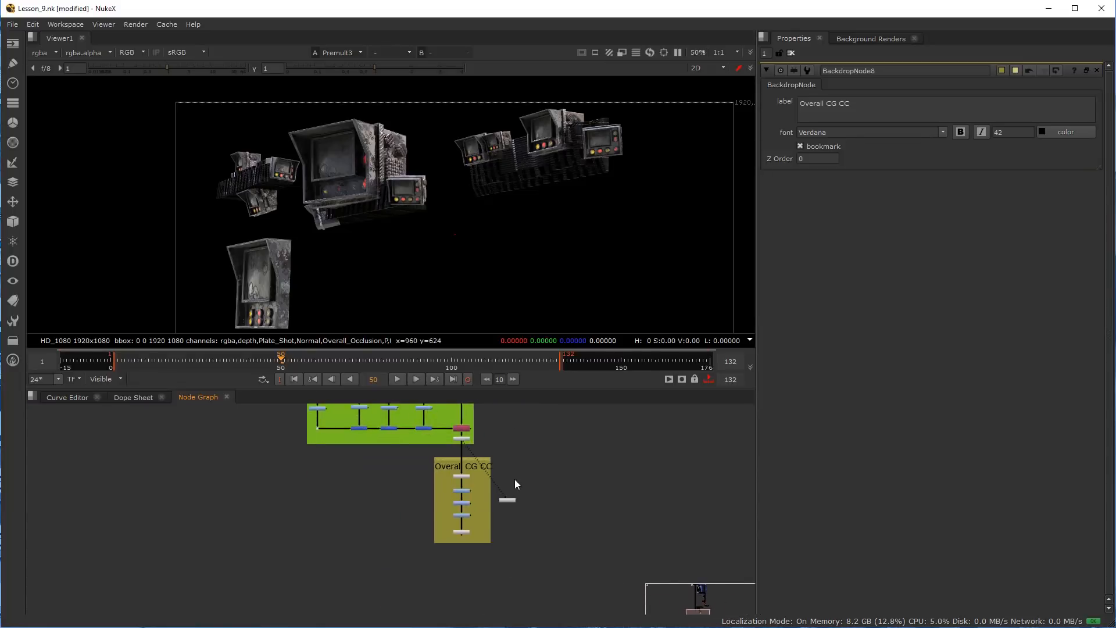
scroll(514, 484, up, 3)
drag(507, 500, 345, 607)
scroll(310, 562, down, 2)
middle_drag(340, 594, 331, 572)
scroll(329, 572, up, 2)
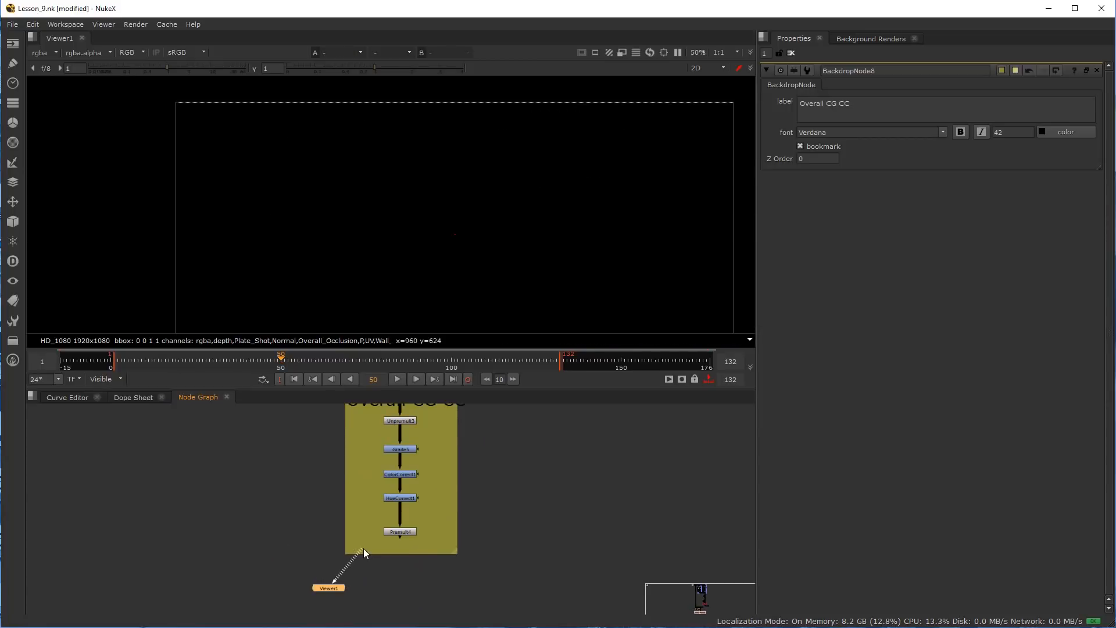
drag(364, 549, 400, 532)
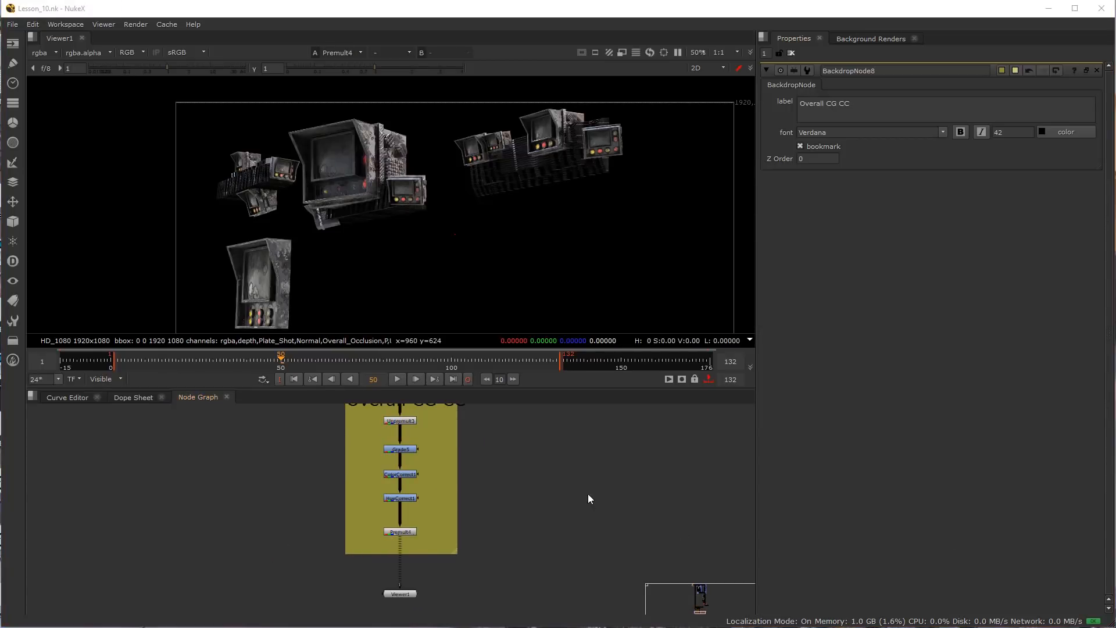
Look over the node graph from the Overall CG CC backdrop up to the red backdrop above Beauty Pass CG
scroll(569, 498, down, 9)
middle_drag(558, 526, 520, 555)
scroll(582, 448, up, 1)
scroll(579, 448, up, 2)
middle_drag(573, 454, 561, 502)
scroll(552, 514, down, 3)
middle_drag(547, 526, 543, 480)
scroll(546, 488, up, 6)
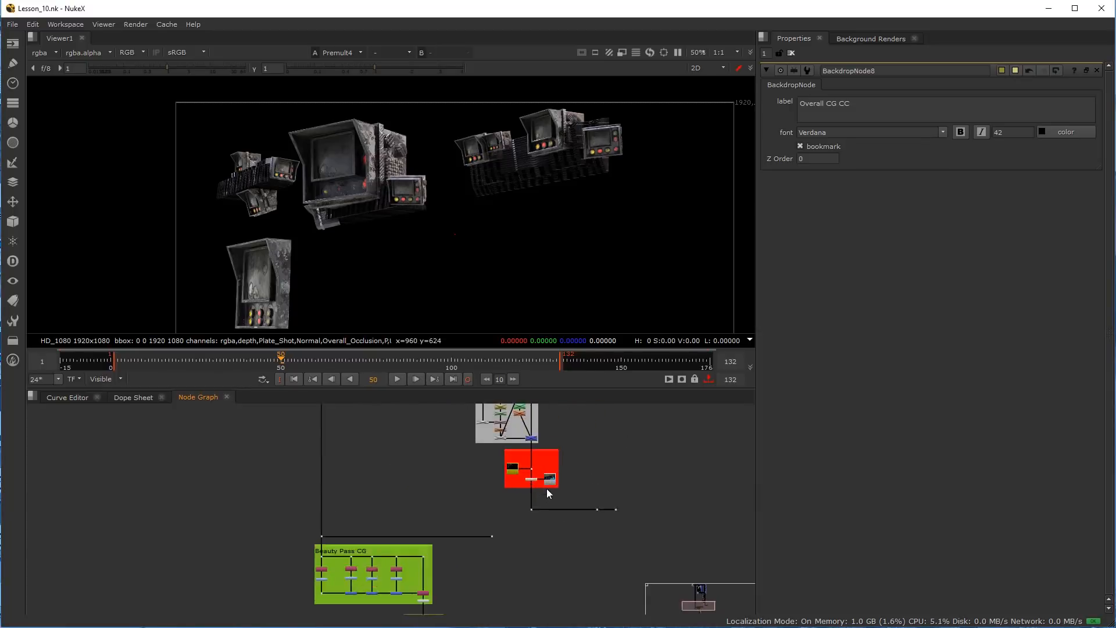
Add a Merge node and connect its B input to the middle dot on the plate line below the red backdrop
scroll(579, 569, down, 2)
middle_drag(581, 569, 534, 470)
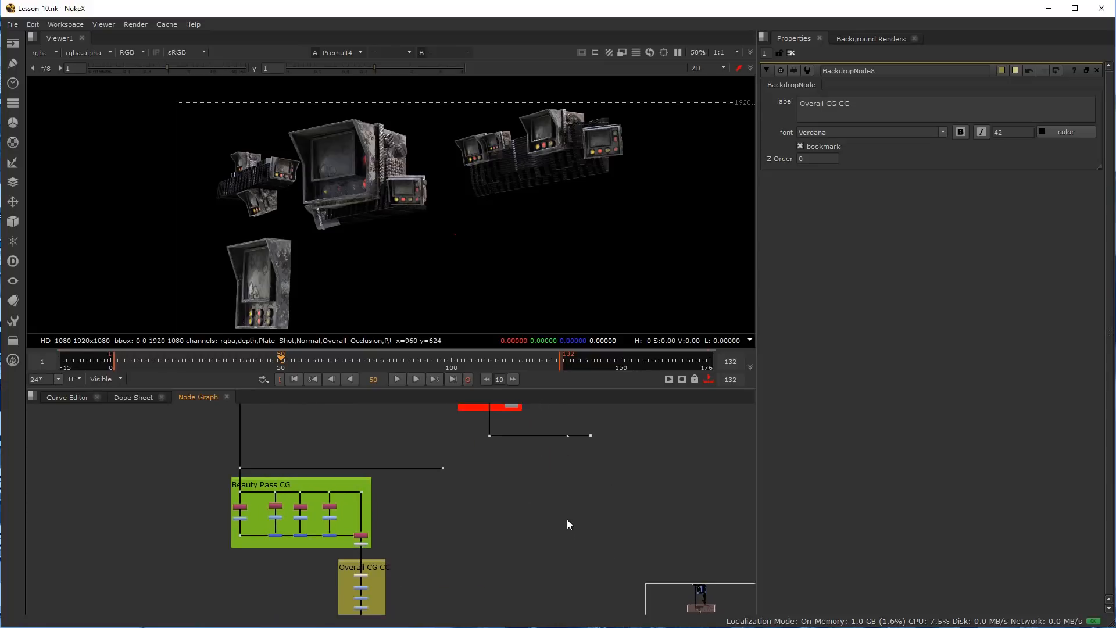
key(m)
scroll(567, 518, up, 3)
drag(569, 527, 567, 472)
middle_drag(554, 457, 546, 538)
scroll(558, 522, up, 3)
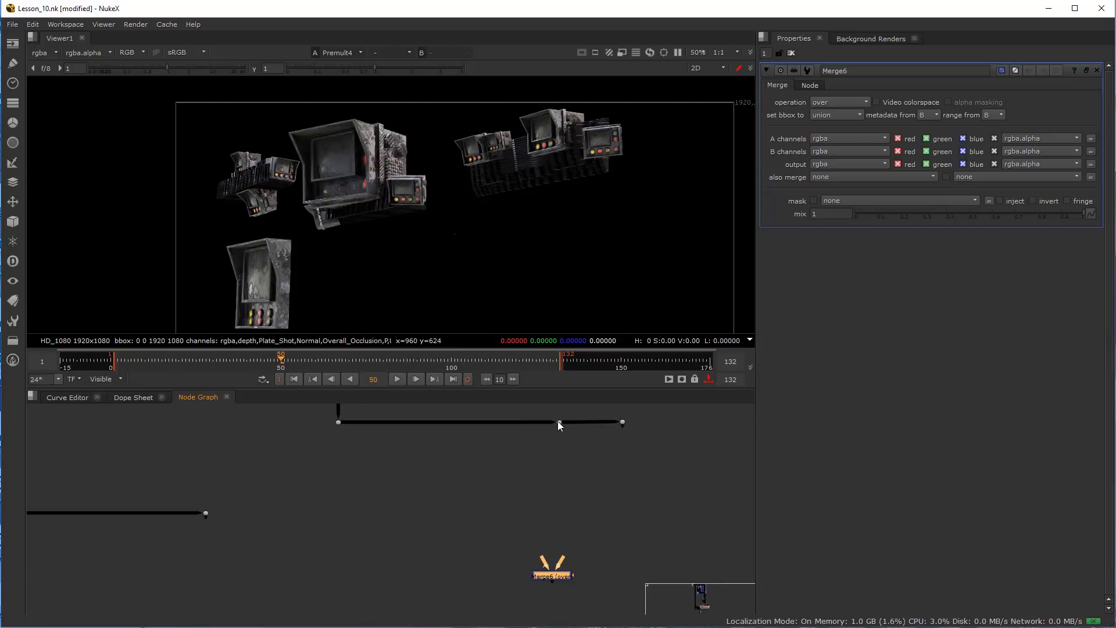
drag(564, 562, 439, 545)
Move the new Merge node down beside the base of the Overall CG CC backdrop
scroll(441, 545, down, 4)
middle_drag(453, 561, 553, 469)
scroll(561, 473, up, 1)
scroll(562, 473, down, 2)
drag(580, 462, 436, 601)
middle_drag(437, 601, 539, 490)
scroll(535, 489, up, 5)
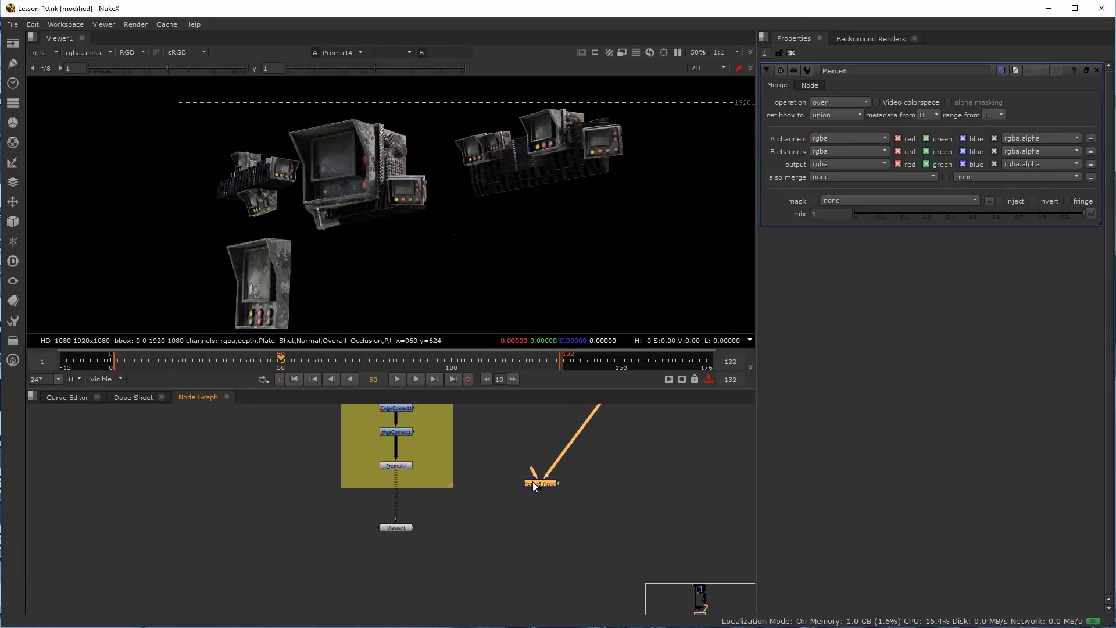
Connect the Merge node's A input to Premult4 at the end of the Overall CG CC chain
scroll(487, 459, up, 2)
key(space)
scroll(506, 512, up, 1)
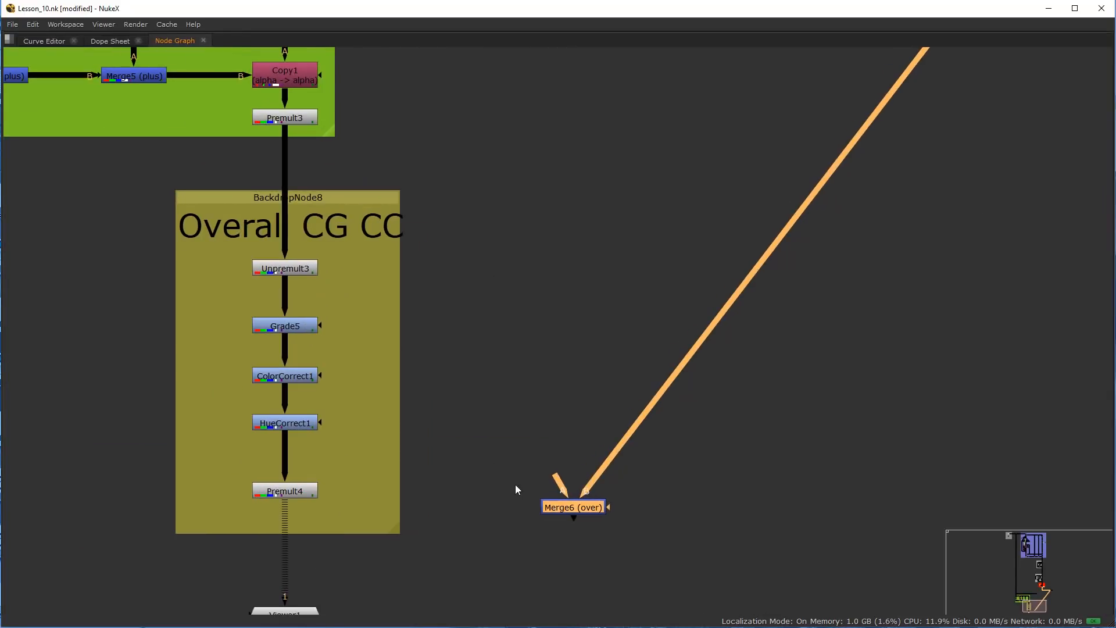
drag(555, 477, 288, 493)
scroll(527, 550, down, 3)
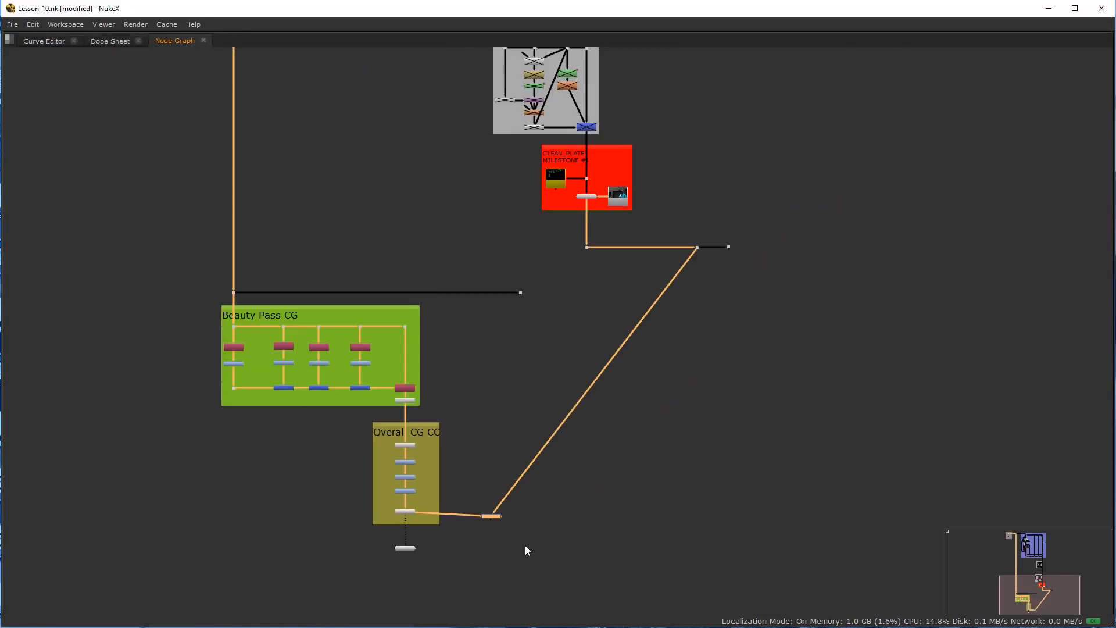
Insert a dot in the CG wire below the Overall CG CC backdrop and align the Merge level with it, directly under the plate dot
scroll(483, 532, up, 2)
click(388, 503)
drag(386, 501, 326, 589)
drag(441, 505, 459, 508)
drag(524, 525, 738, 591)
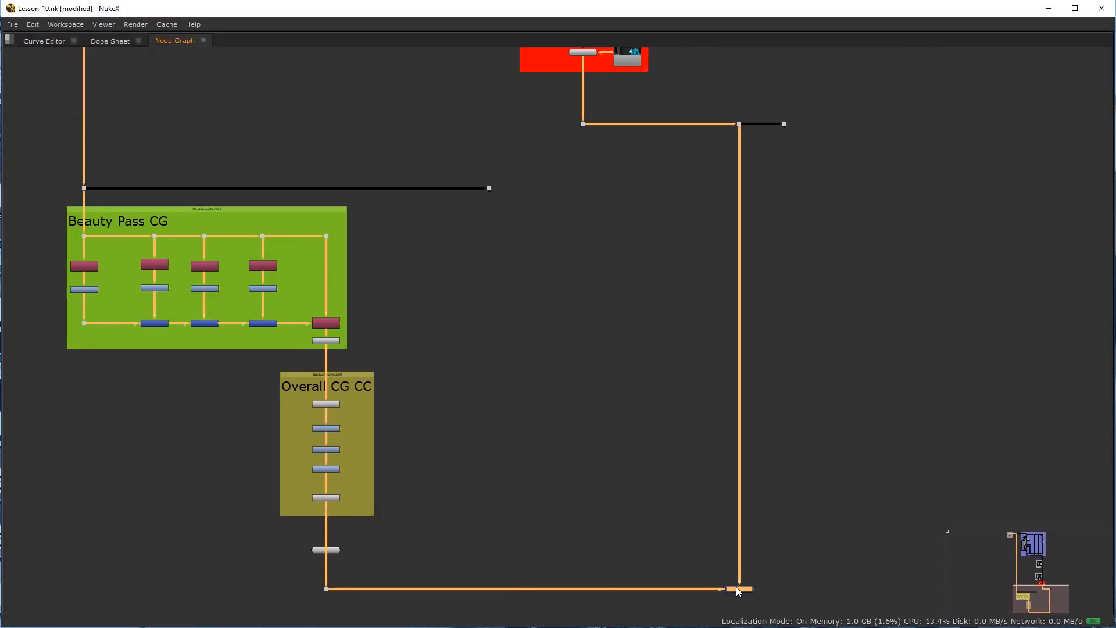
scroll(588, 514, down, 3)
click(562, 487)
middle_drag(558, 493, 611, 458)
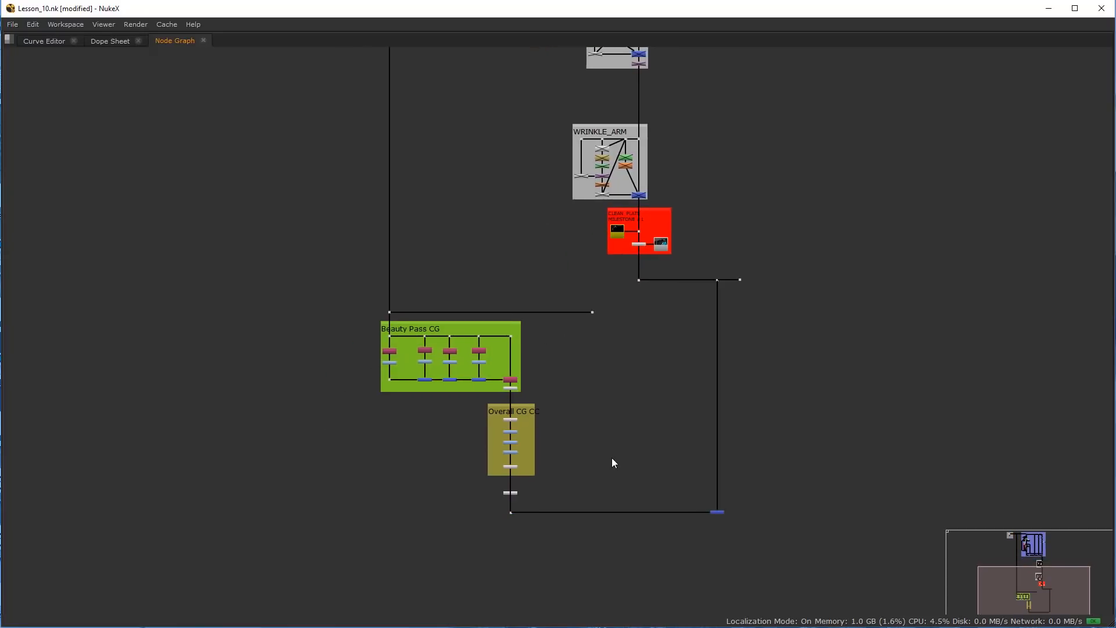
Move the Viewer node off the CG line to just below the new Merge and connect its input to that Merge
scroll(613, 459, up, 2)
scroll(571, 490, up, 1)
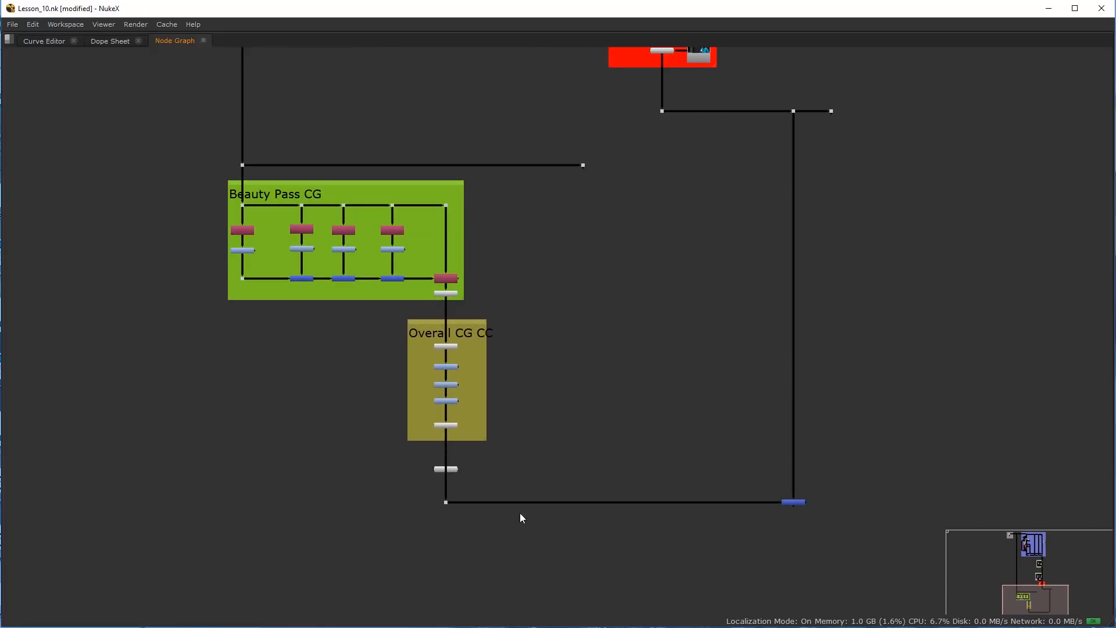
drag(457, 468, 488, 473)
scroll(750, 514, up, 2)
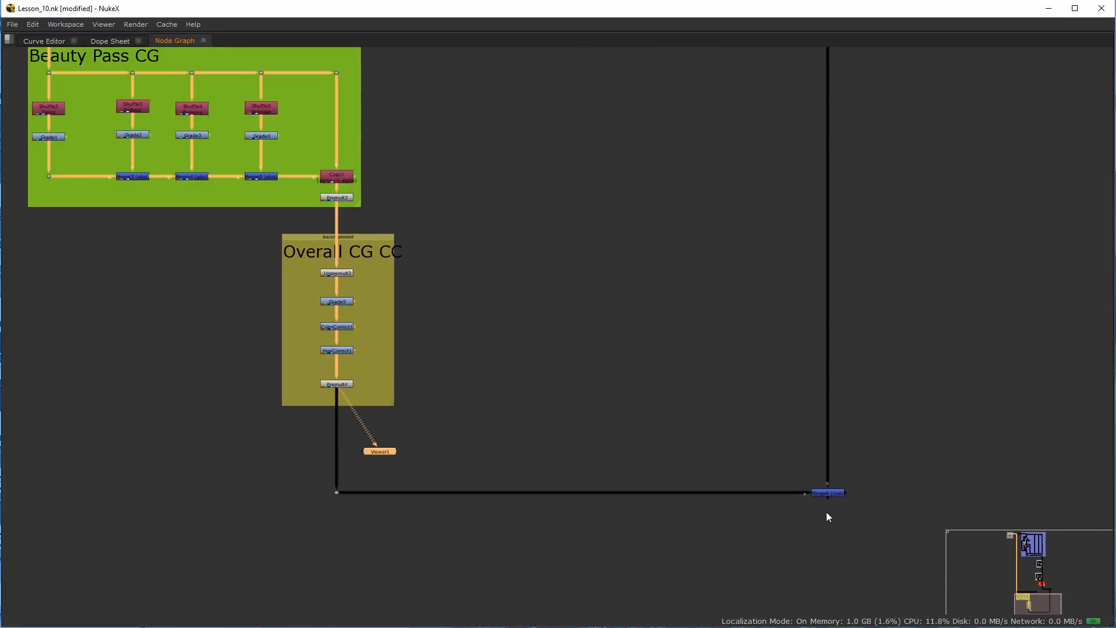
drag(381, 454, 455, 550)
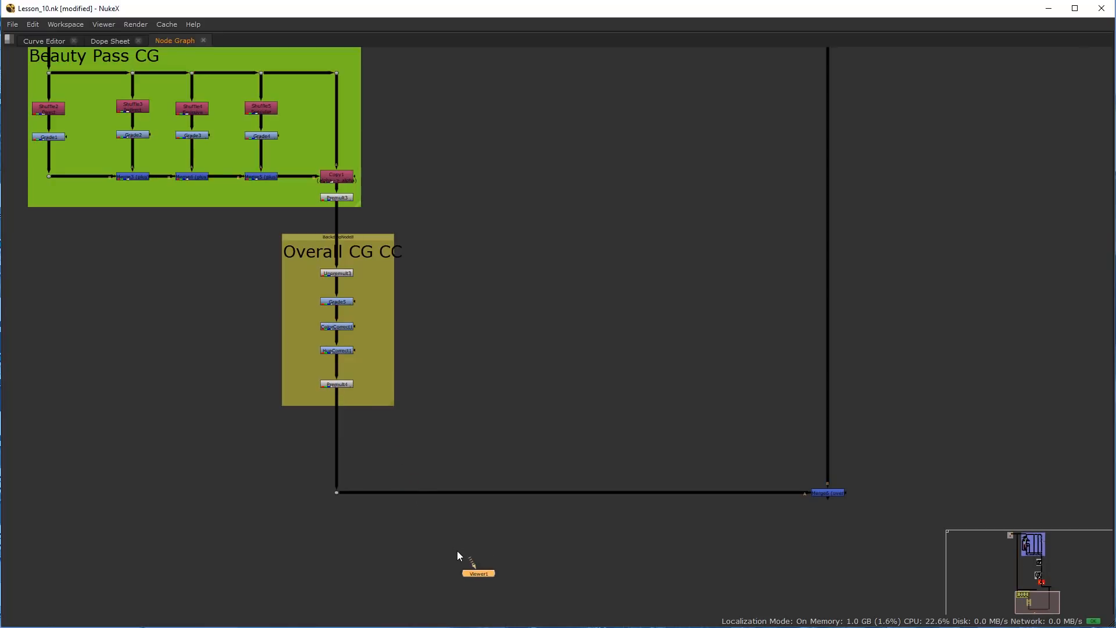
scroll(337, 455, down, 2)
drag(308, 431, 705, 553)
drag(617, 460, 624, 531)
click(442, 584)
drag(421, 580, 628, 532)
click(676, 453)
key(space)
Compare the merged CG with the plate in luminance and colour at viewer gamma 3.05 and 0.49, and reset the gamma to 1
middle_drag(516, 256, 479, 205)
scroll(479, 205, down, 1)
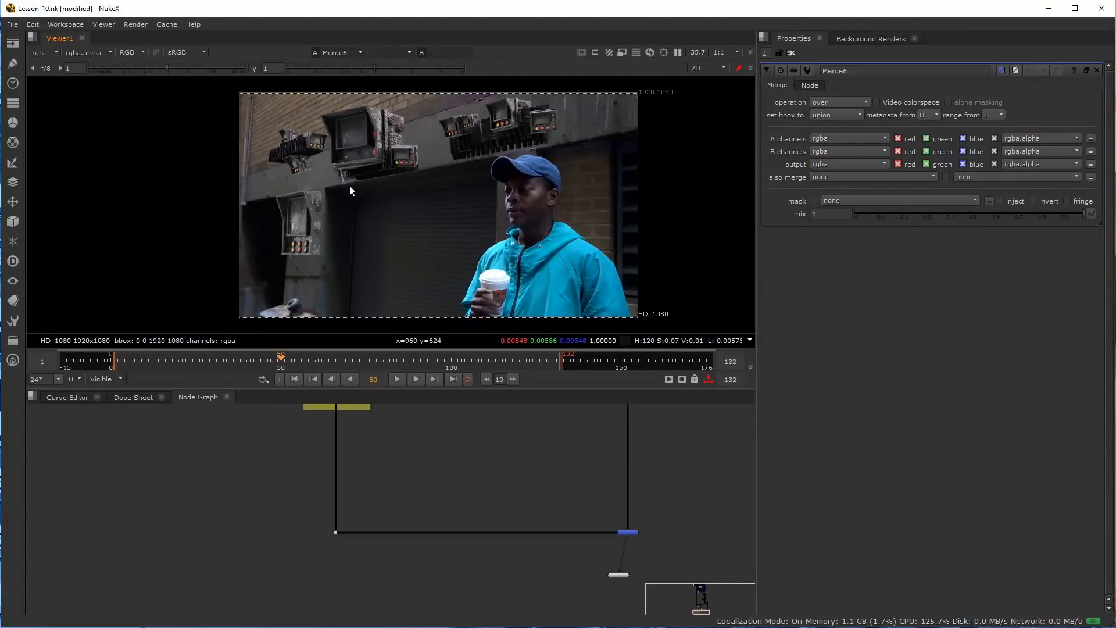
scroll(398, 131, up, 5)
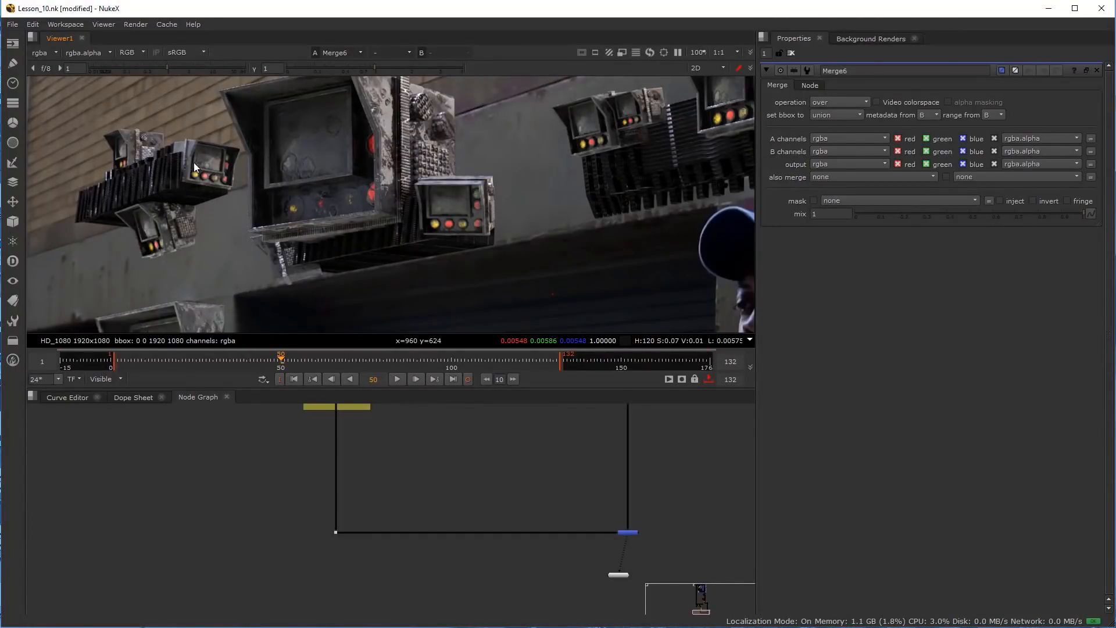
scroll(225, 225, down, 4)
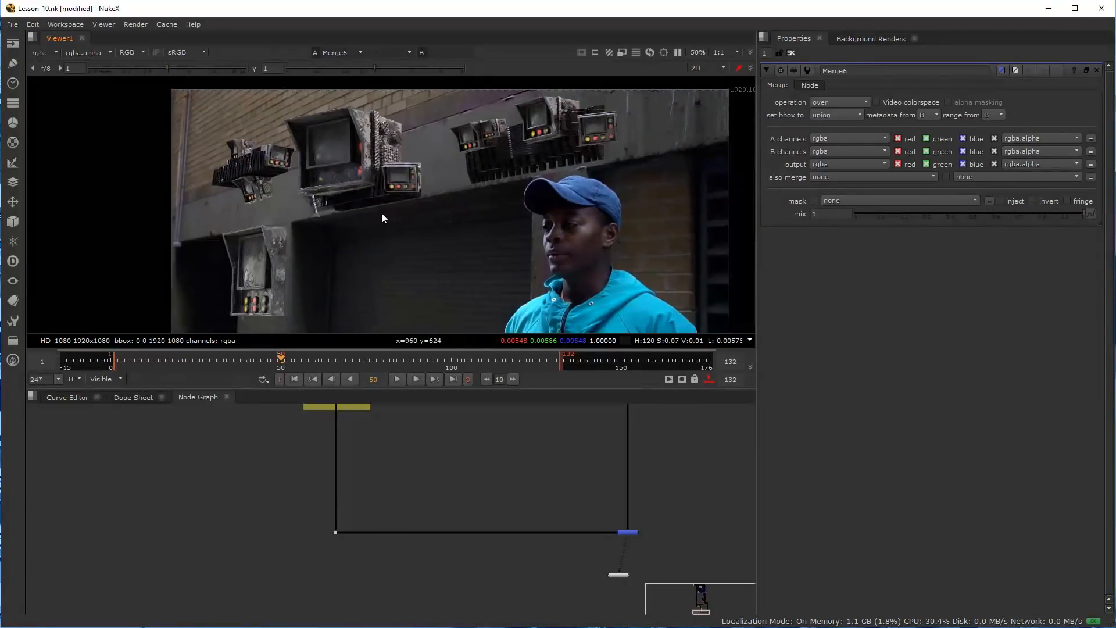
middle_drag(382, 213, 372, 202)
key(y)
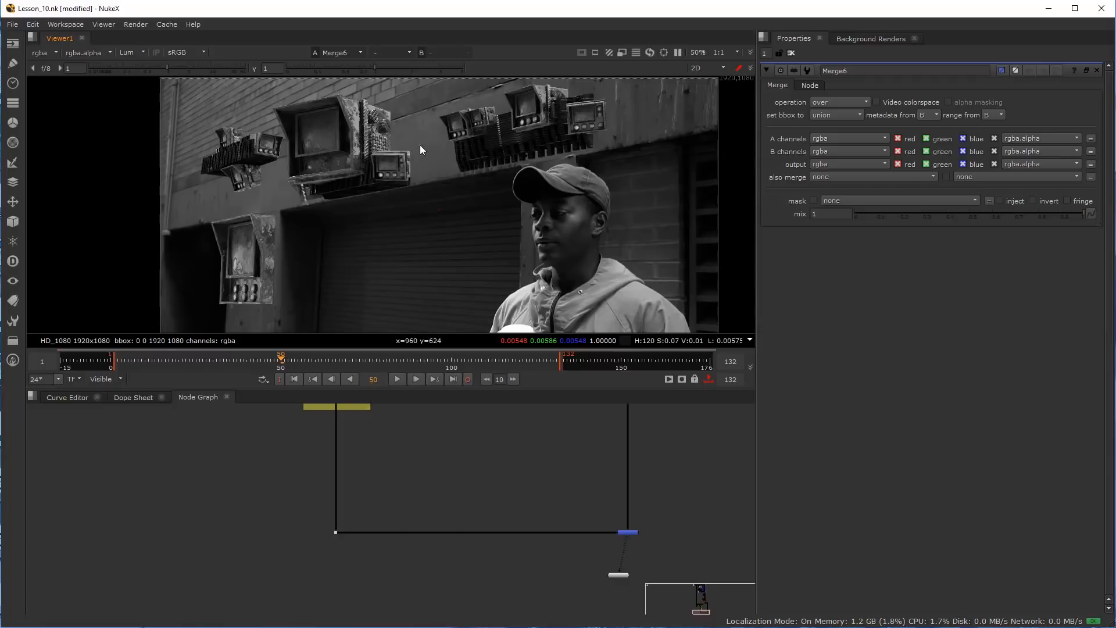
drag(363, 69, 444, 85)
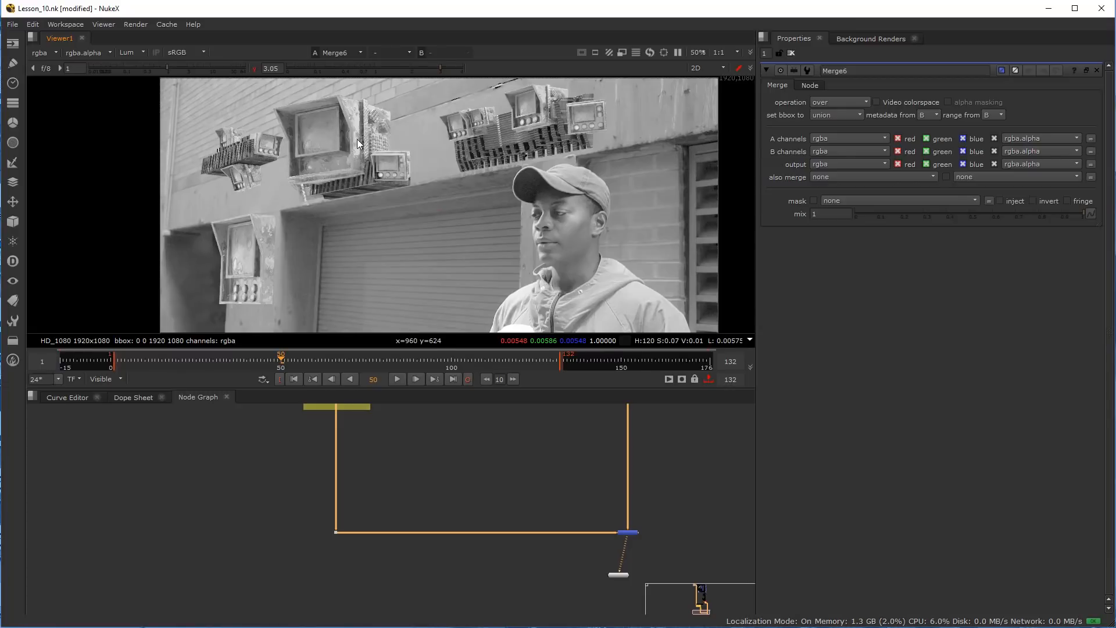
drag(428, 70, 349, 71)
key(y)
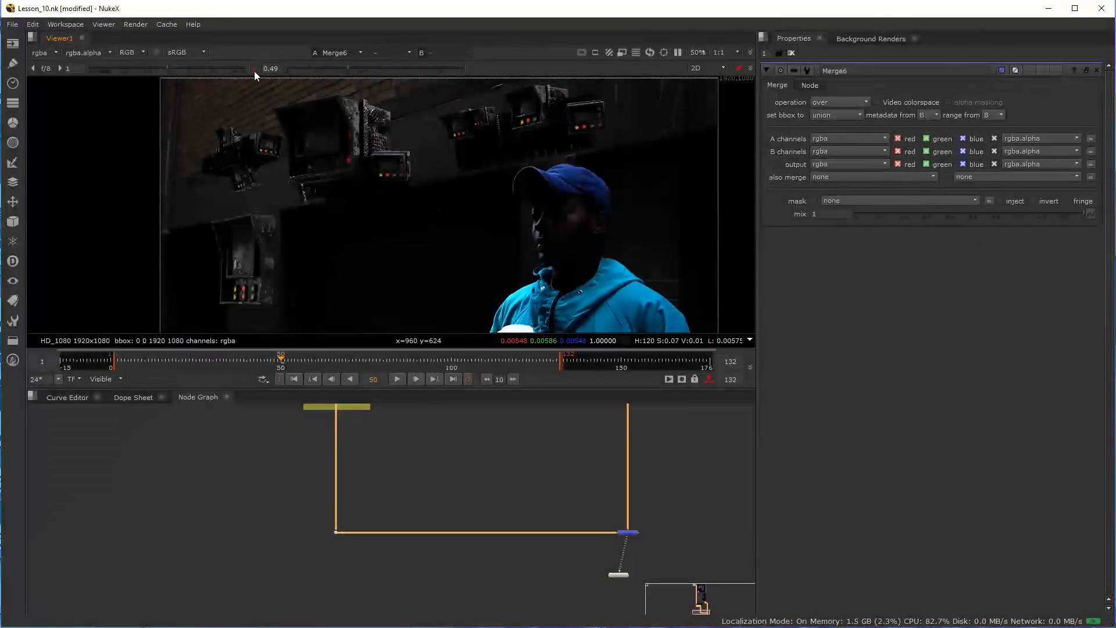
click(254, 69)
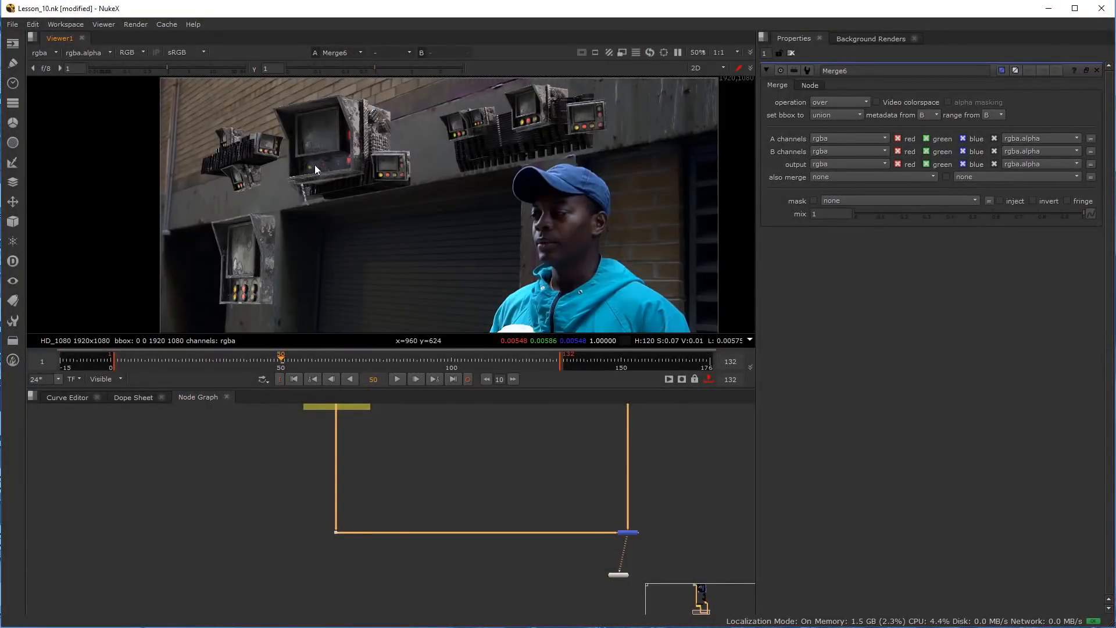
scroll(463, 509, down, 5)
middle_drag(415, 469, 410, 507)
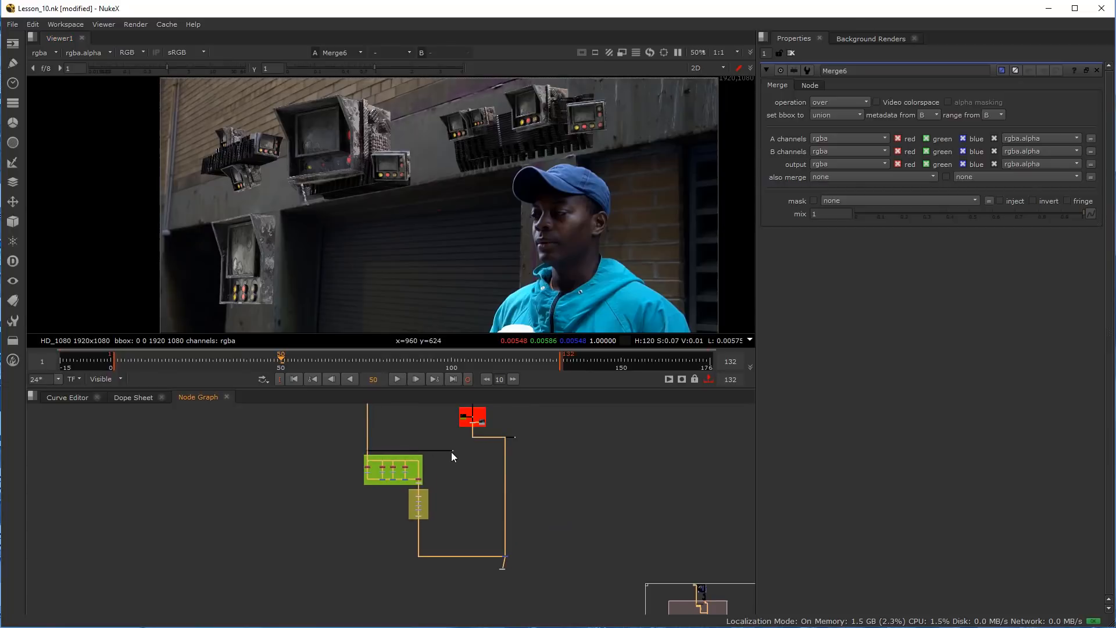
scroll(437, 508, up, 5)
middle_drag(402, 552, 420, 501)
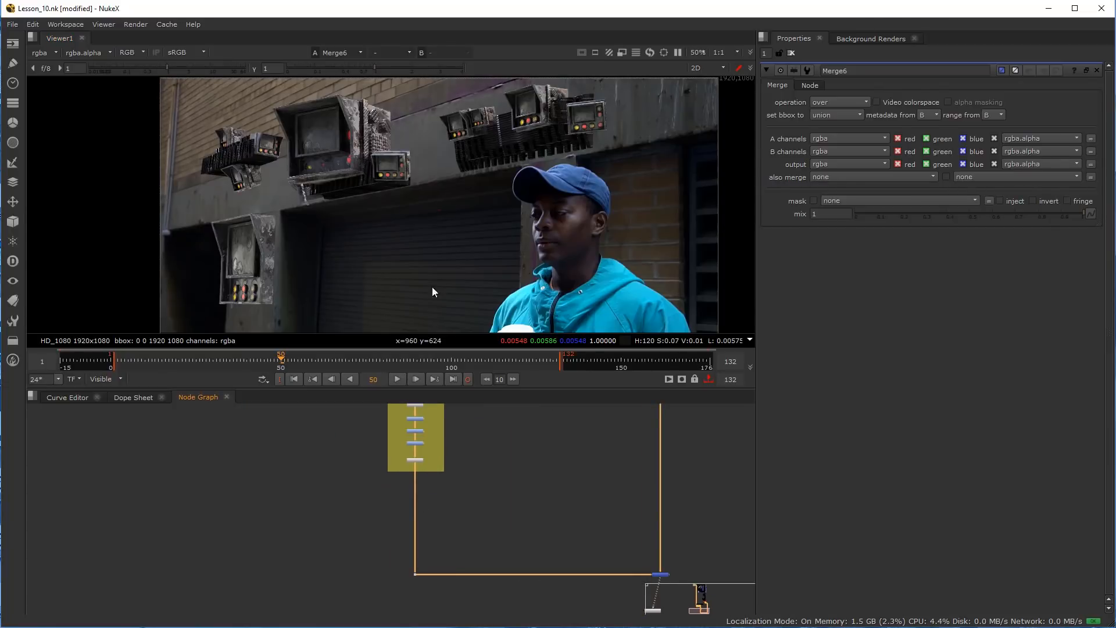
scroll(430, 515, down, 3)
scroll(409, 508, up, 5)
key(Tab)
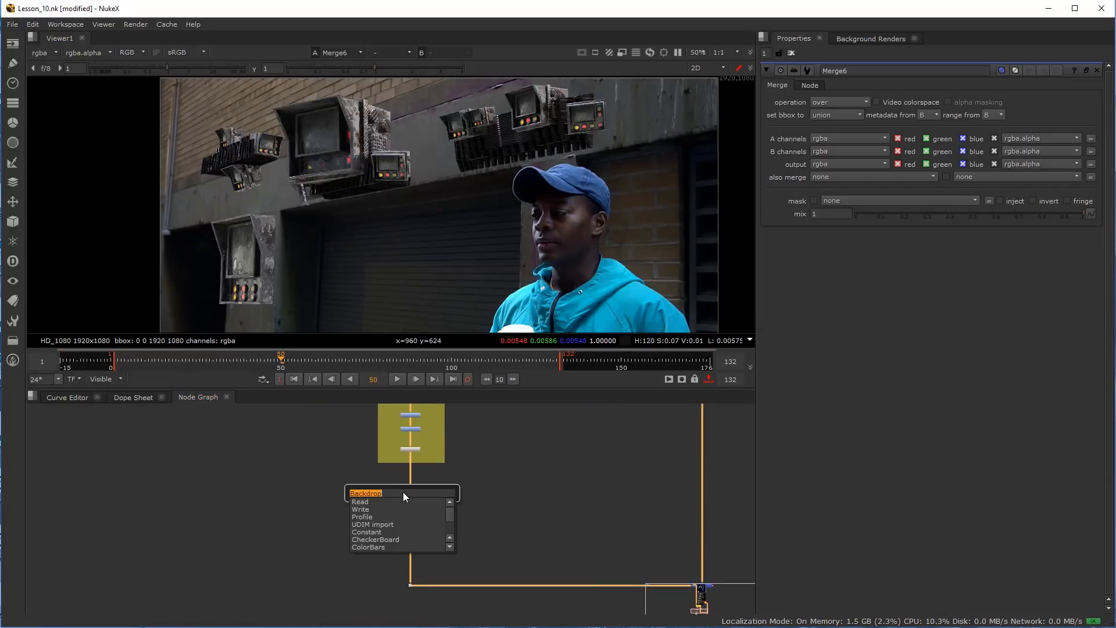
key(Escape)
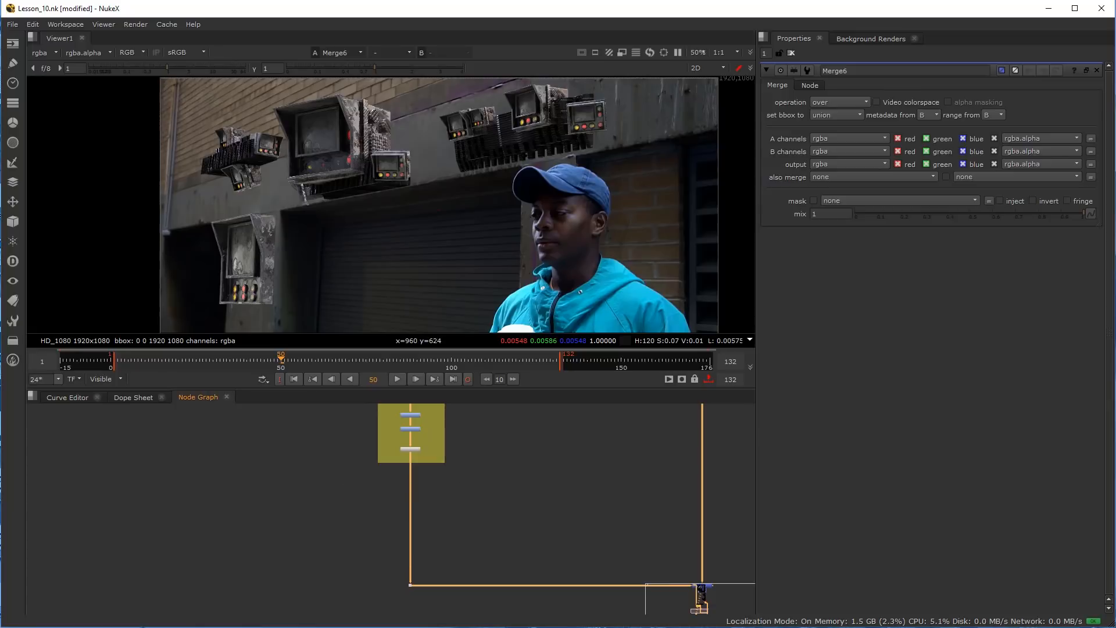
key(ctrl+s)
Add a ZDefocus node and insert it into the CG line directly below Premult4
scroll(349, 512, up, 3)
key(Tab)
text(zd)
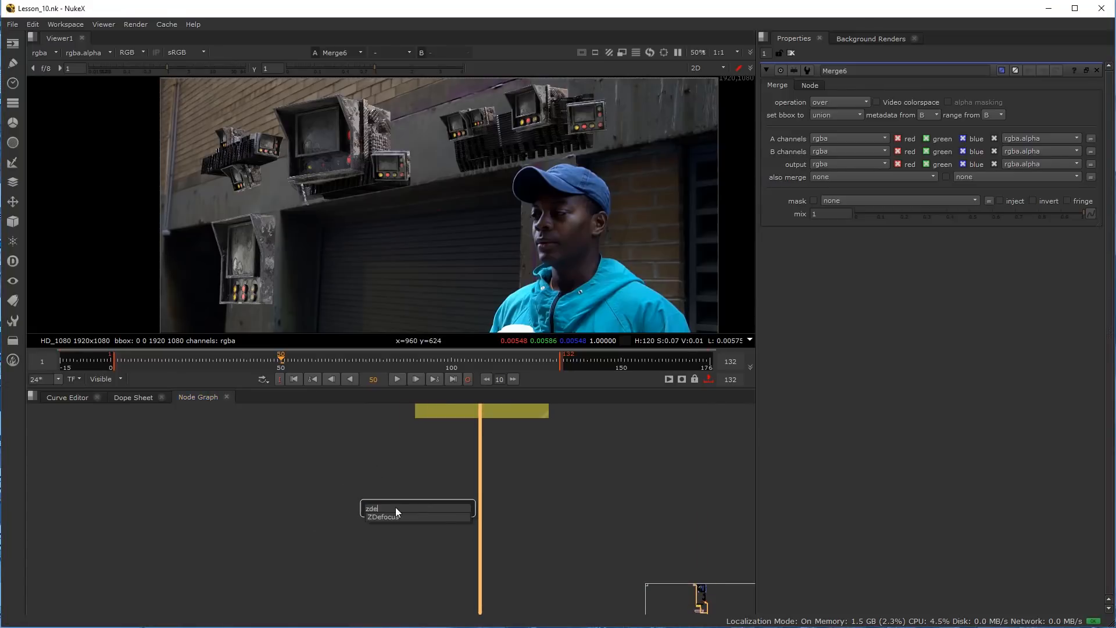
click(392, 518)
drag(422, 505, 459, 475)
scroll(459, 478, down, 2)
middle_drag(374, 505, 235, 551)
scroll(314, 530, up, 2)
drag(327, 520, 351, 503)
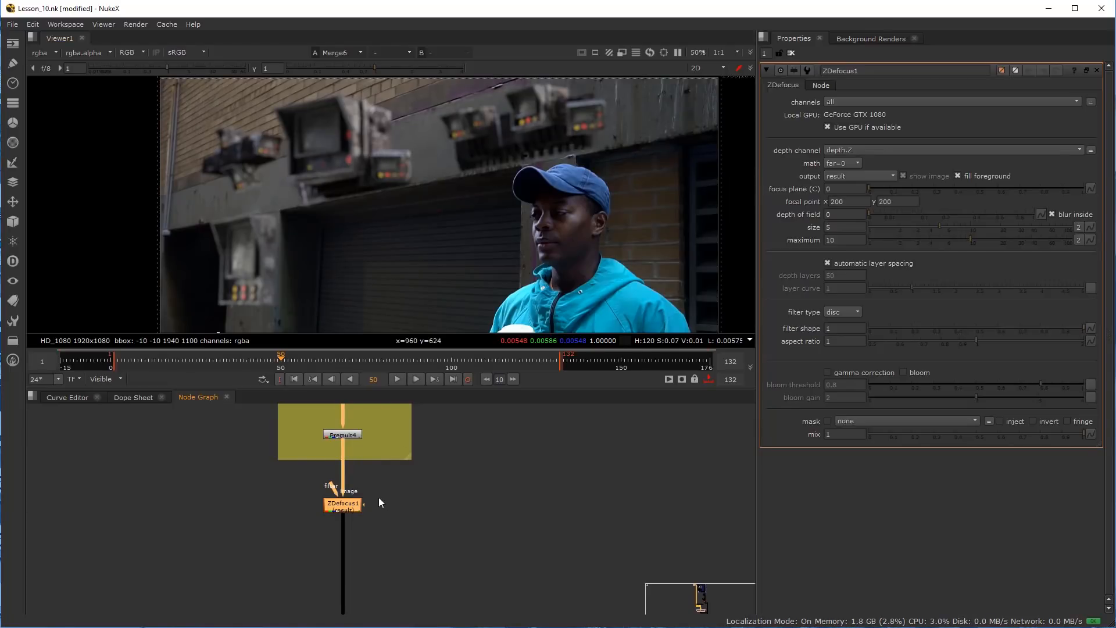
Browse the ZDefocus depth channels without changing depth.Z and place the focal point on the far-right monitor cluster, at x 1360, y 908
click(857, 149)
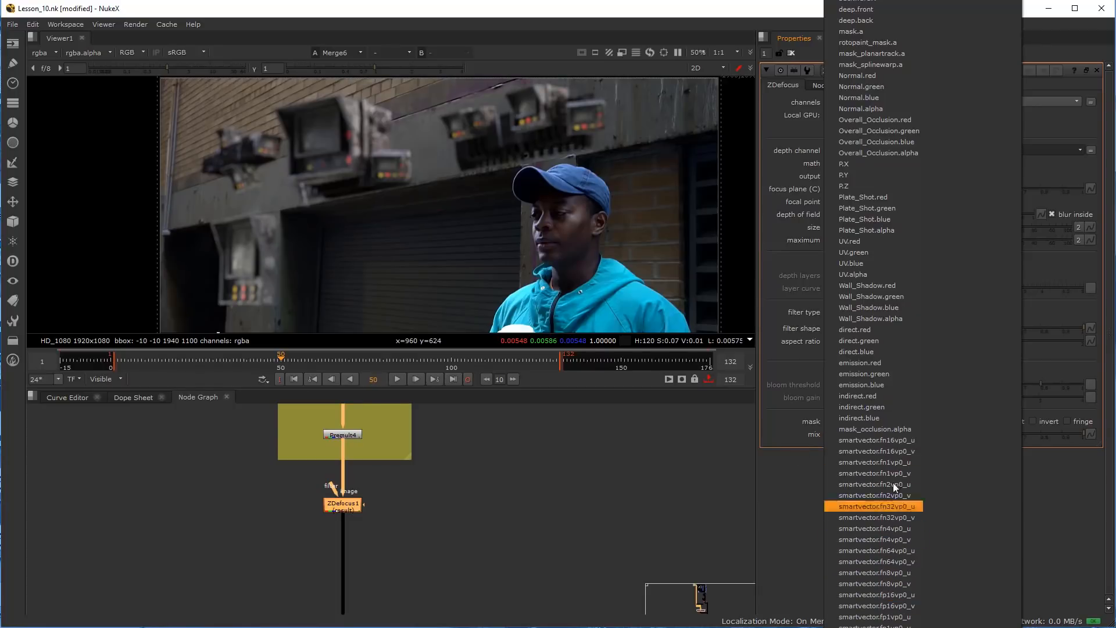
click(605, 455)
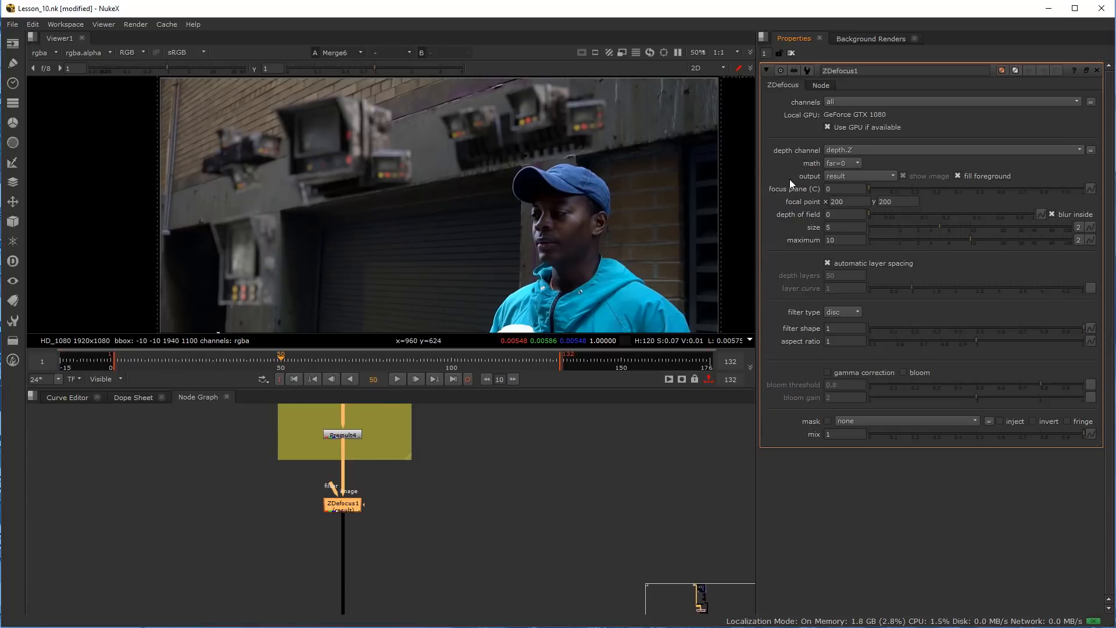
scroll(465, 201, down, 1)
middle_drag(443, 207, 493, 220)
scroll(469, 157, up, 2)
scroll(315, 183, down, 2)
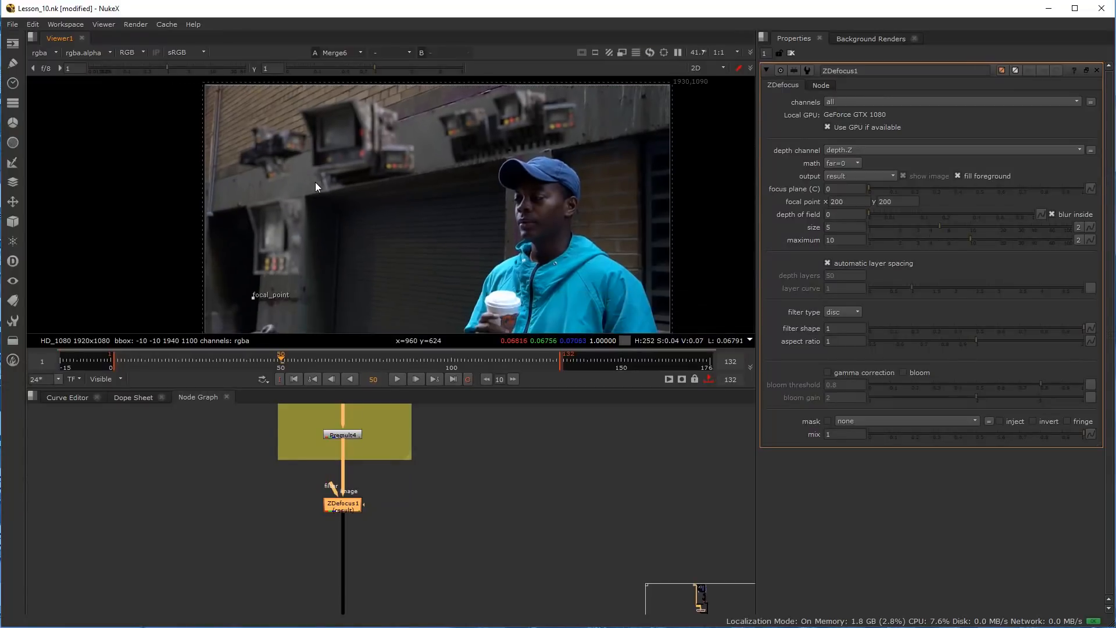
drag(252, 302, 533, 129)
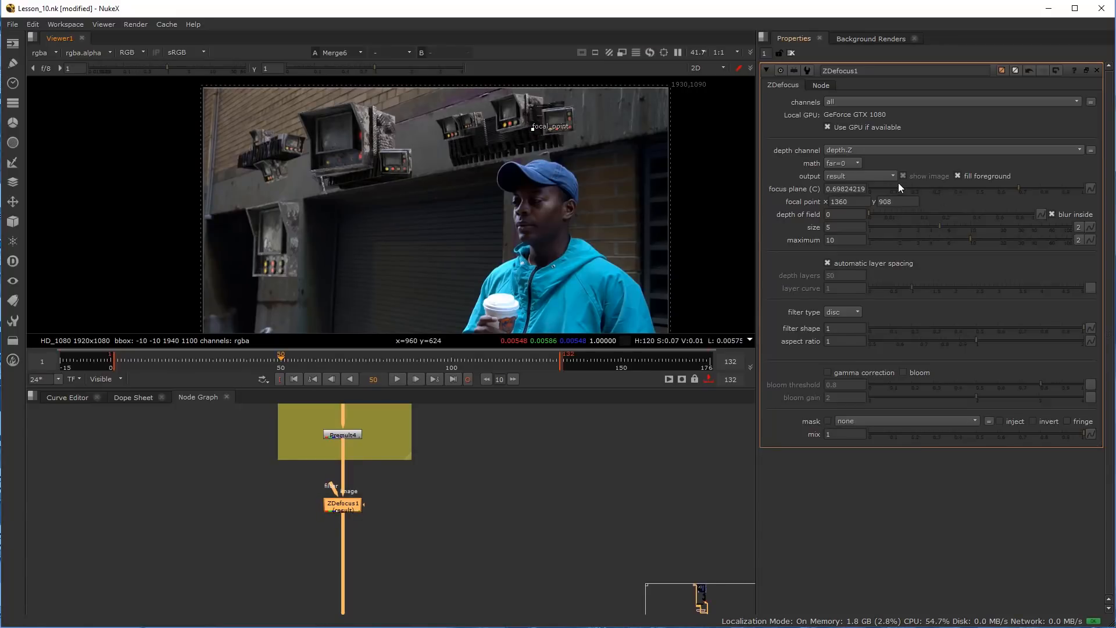
Switch the ZDefocus output to focal plane setup and set the depth of field to 0.315
click(843, 177)
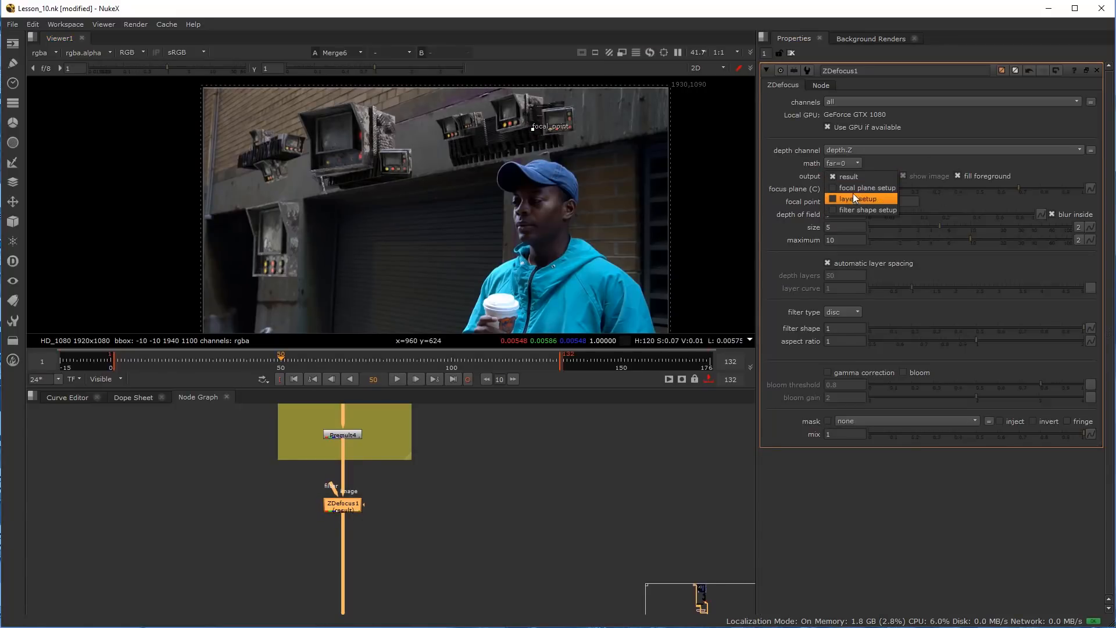
click(855, 188)
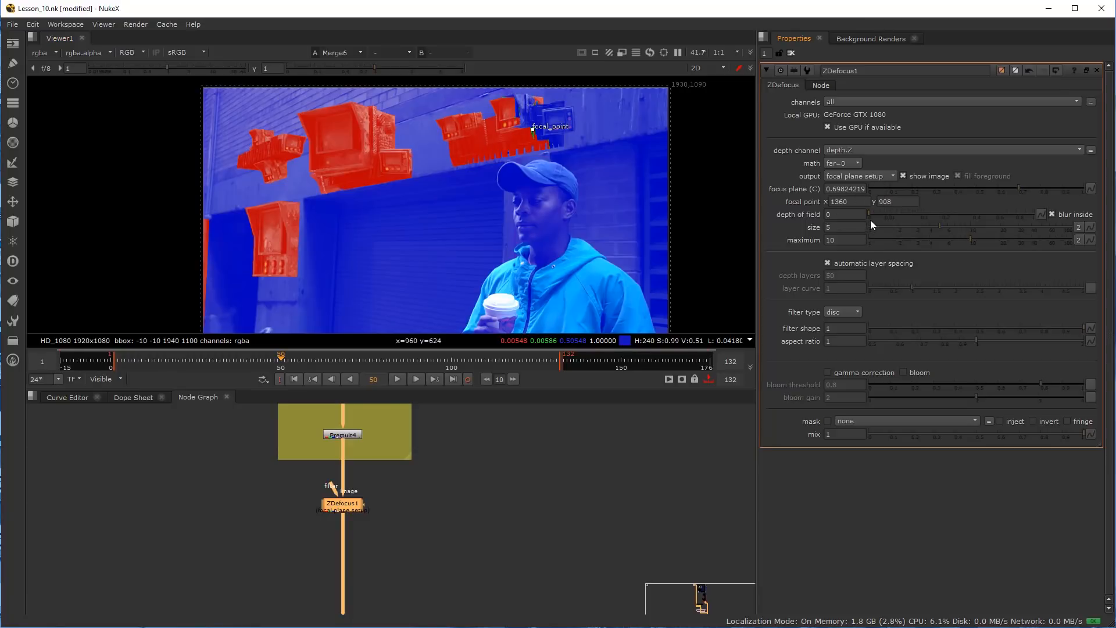
drag(872, 214, 958, 214)
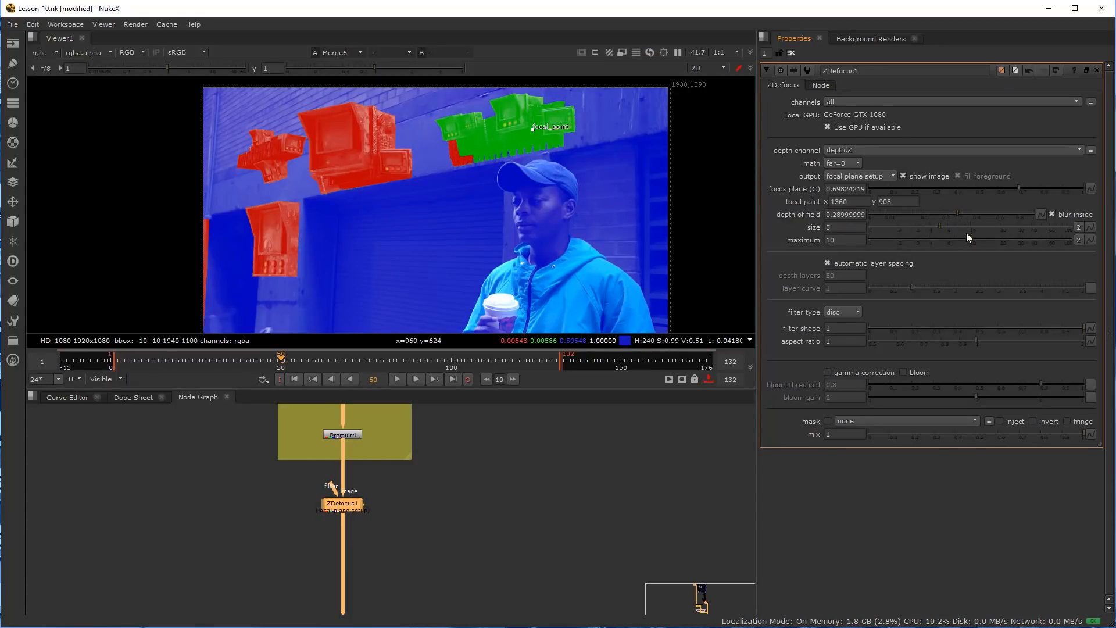
mouse_move(962, 212)
mouse_down()
mouse_move(980, 212)
mouse_move(960, 210)
mouse_up()
click(965, 213)
Move the focal point to the small screen beside the largest monitor, at x 752, y 790, and return the ZDefocus output to result
drag(542, 141, 385, 156)
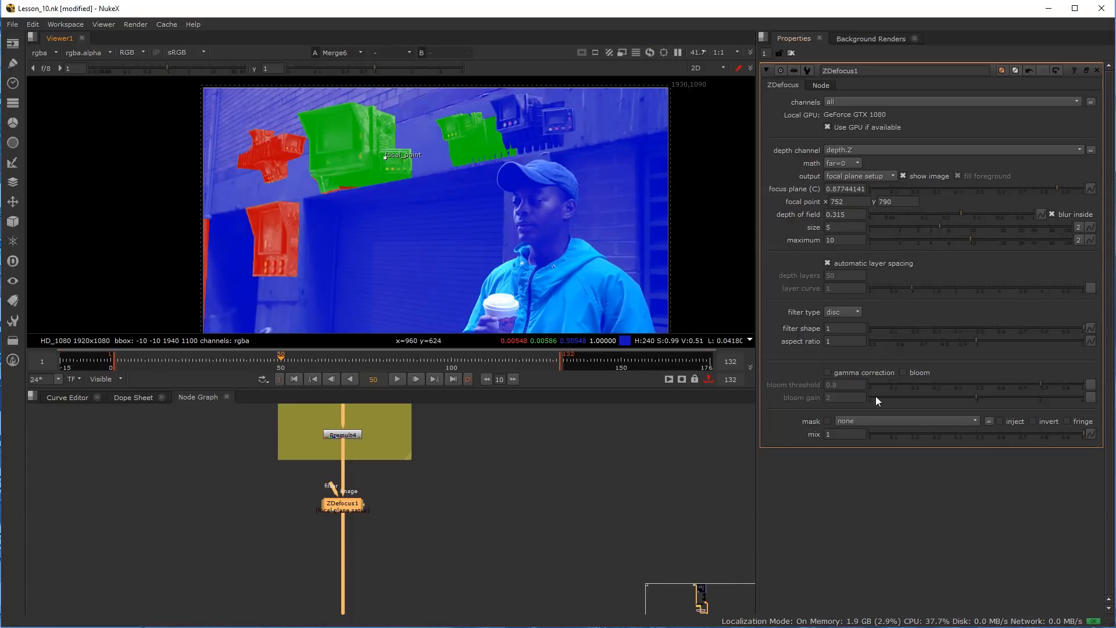
click(863, 177)
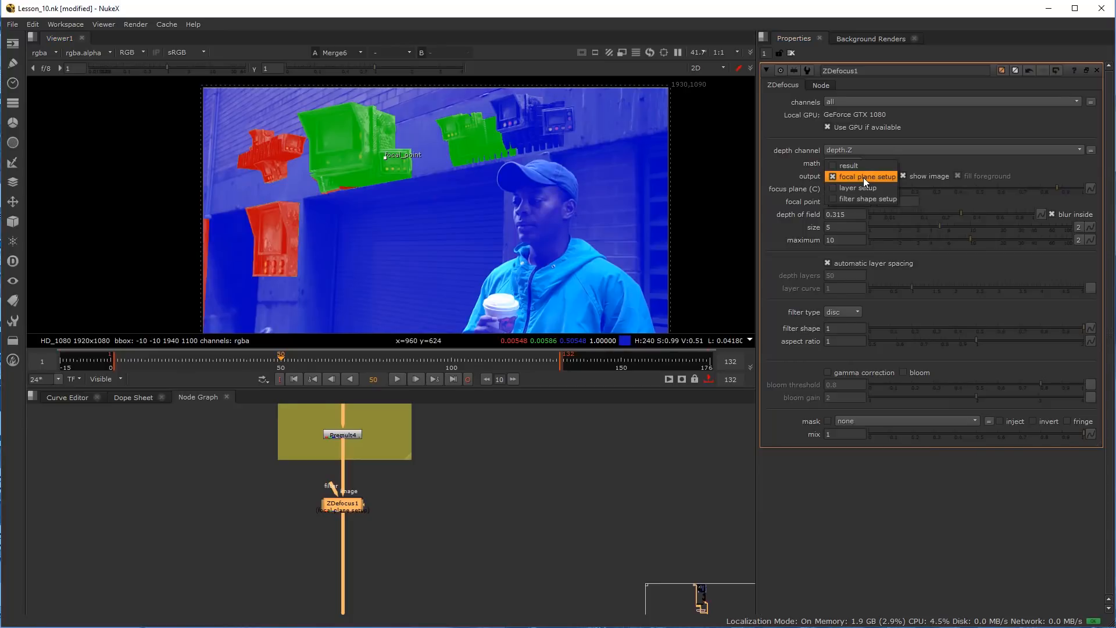
click(870, 165)
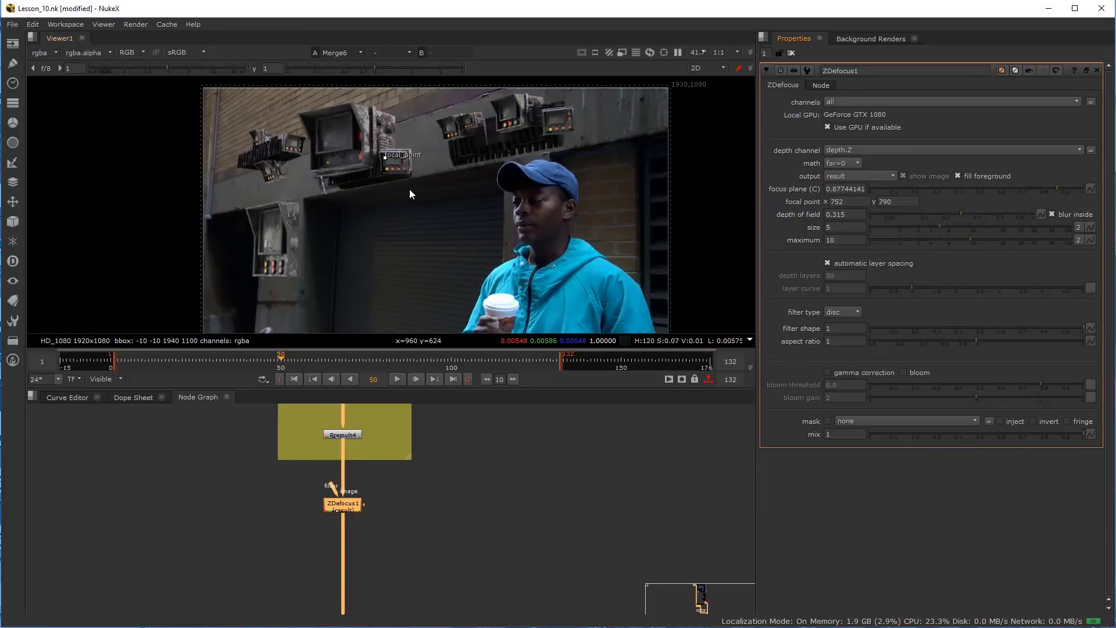
scroll(556, 261, up, 5)
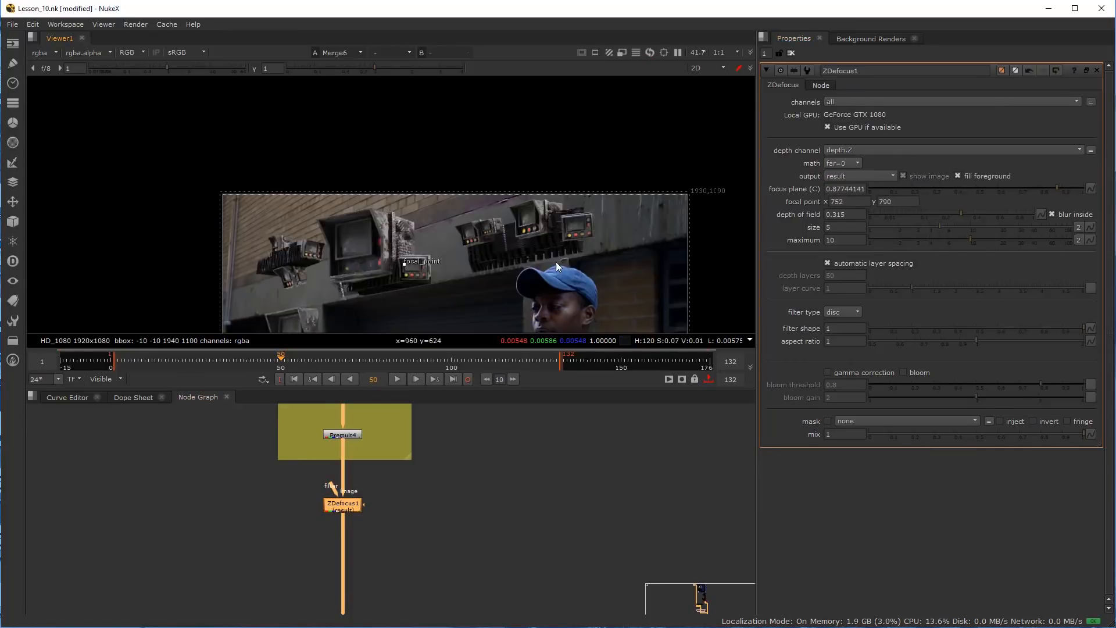
scroll(609, 200, up, 2)
middle_drag(644, 218, 571, 133)
middle_drag(500, 250, 525, 99)
scroll(441, 273, down, 2)
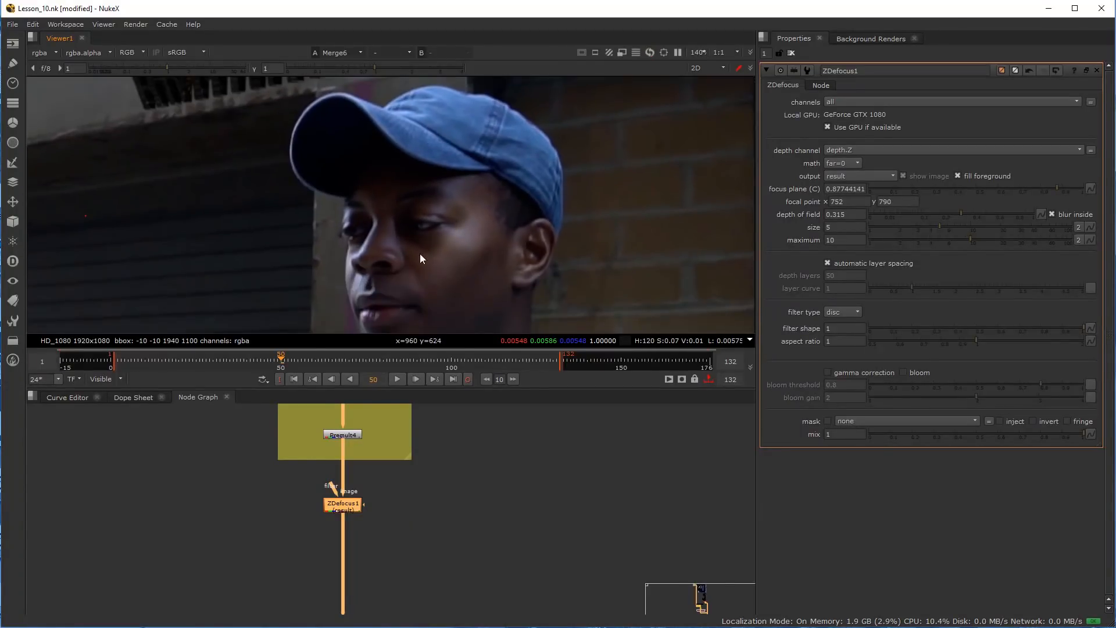
Examine the defocused composite, comparing the sharpness of the man's face, the CG monitors and the plate's wall edge
scroll(419, 247, down, 7)
middle_drag(378, 230, 574, 173)
scroll(572, 173, up, 2)
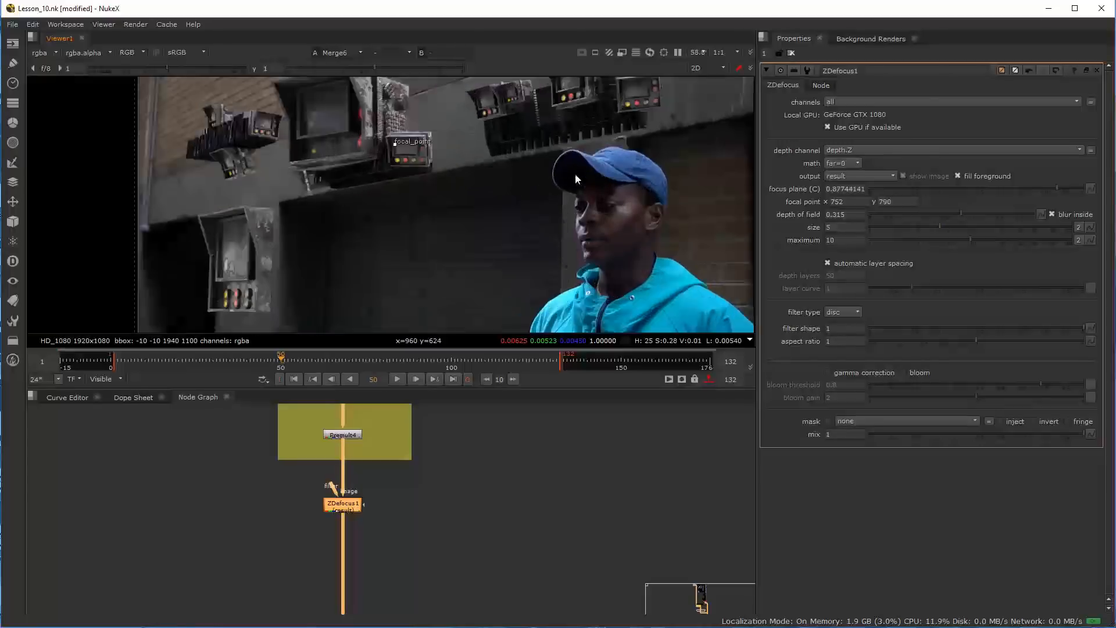
scroll(586, 227, up, 2)
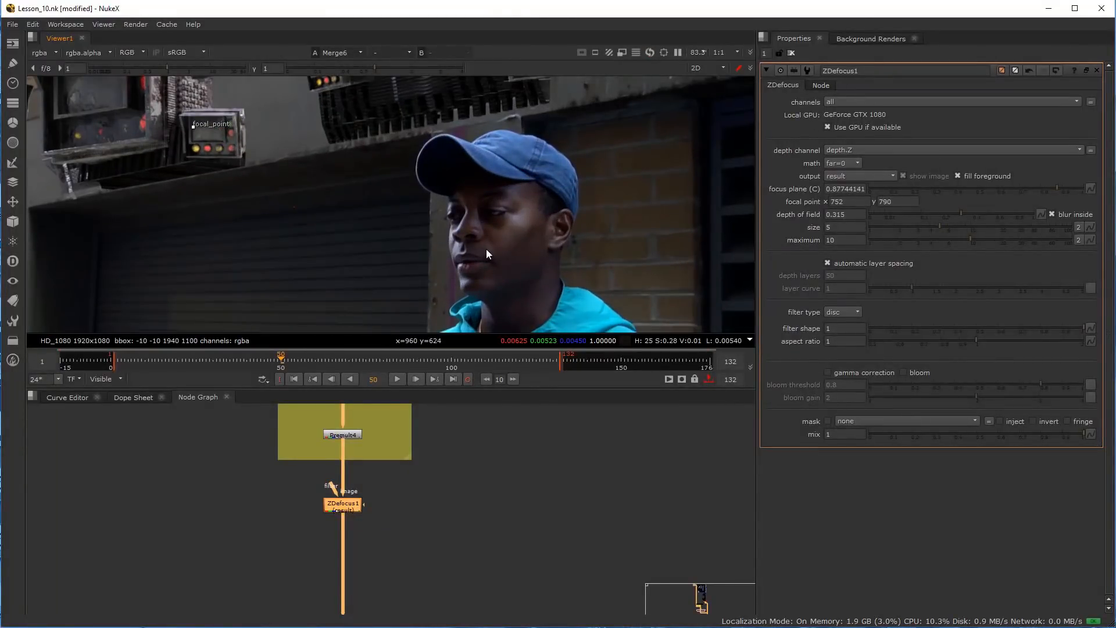
scroll(473, 211, up, 3)
scroll(353, 208, down, 4)
middle_drag(352, 208, 610, 176)
scroll(271, 190, up, 11)
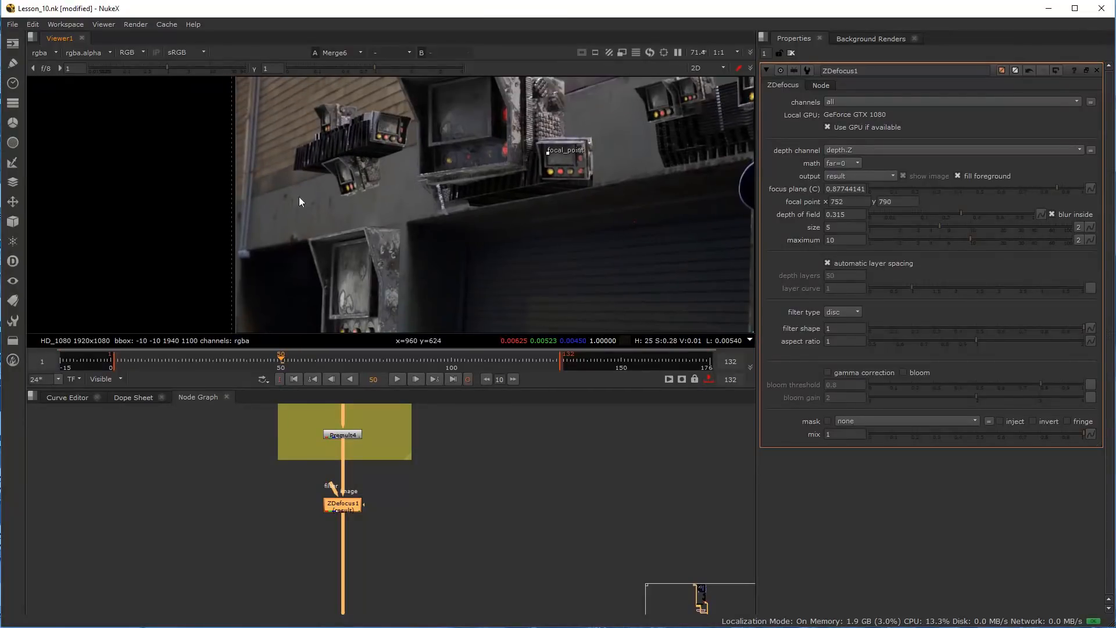
scroll(187, 254, up, 4)
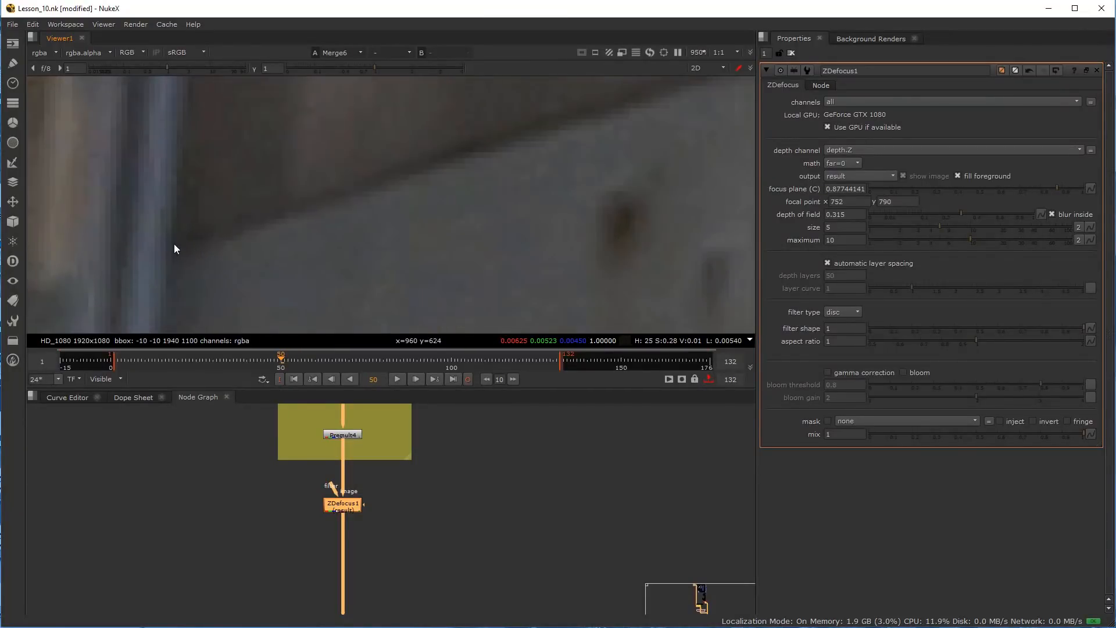
scroll(173, 243, down, 16)
scroll(486, 202, up, 2)
middle_drag(486, 202, 569, 152)
middle_drag(344, 189, 391, 215)
scroll(584, 95, down, 2)
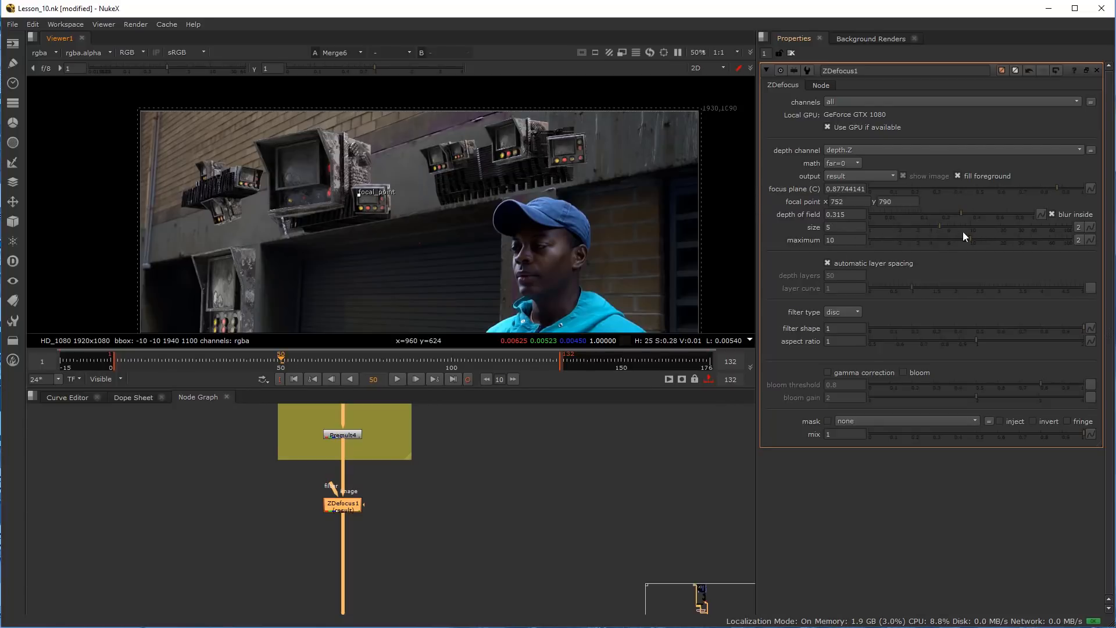
Increase the ZDefocus blur by setting both size and maximum to 31
click(1005, 228)
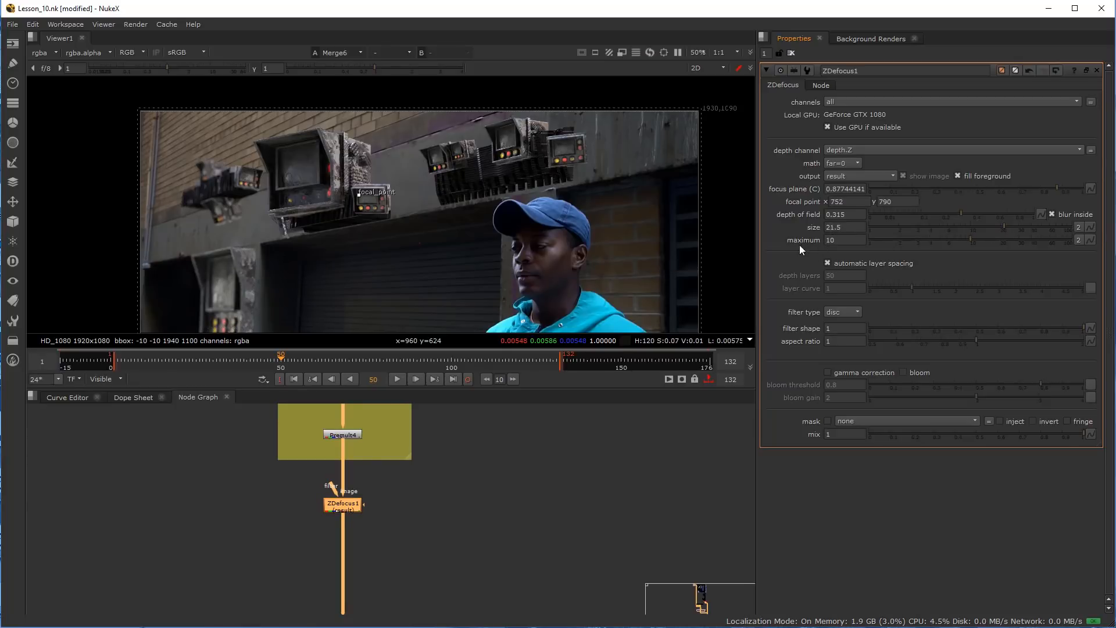
click(1006, 242)
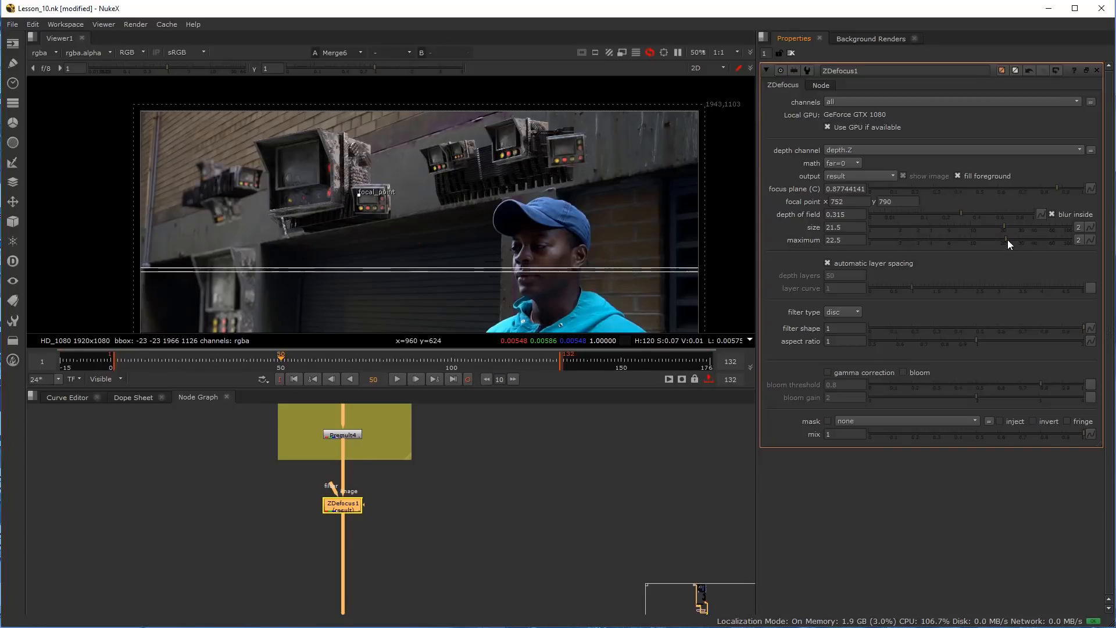
click(1020, 240)
scroll(445, 271, down, 3)
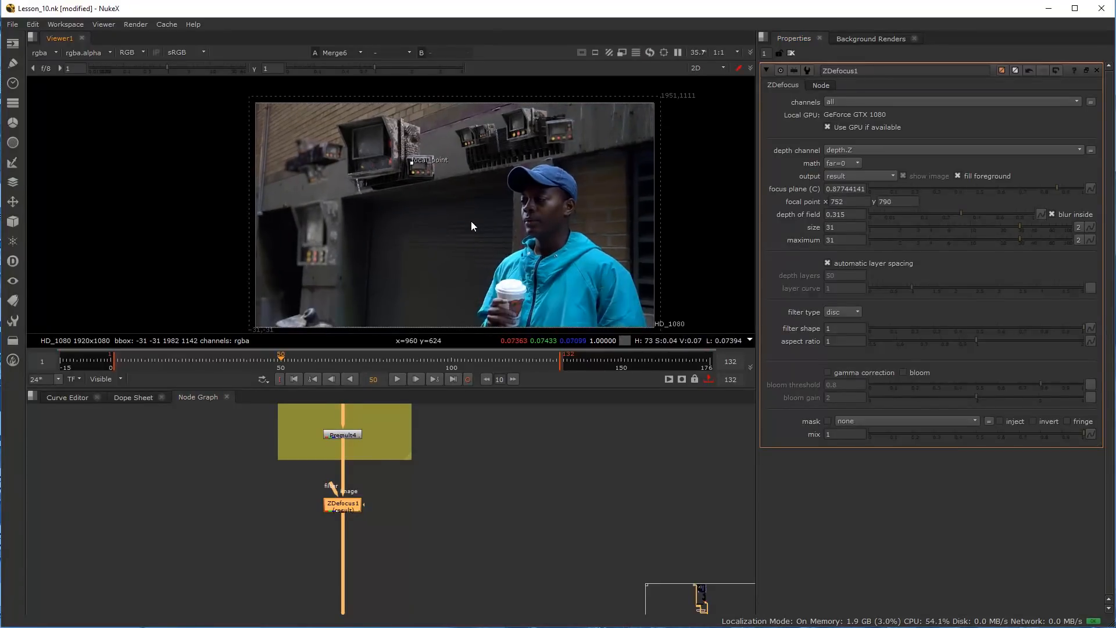
Try the focal point on the right monitor cluster, on the far-left cluster at x 272, y 797, and at x 1113, y 874
scroll(410, 163, up, 3)
drag(390, 200, 542, 173)
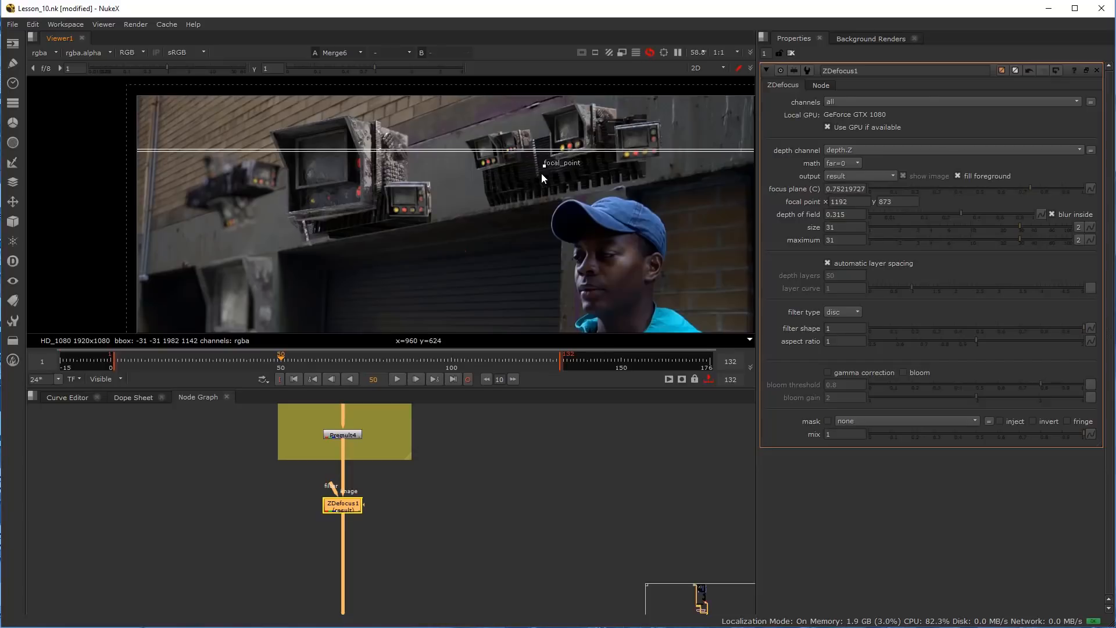
drag(543, 165, 232, 199)
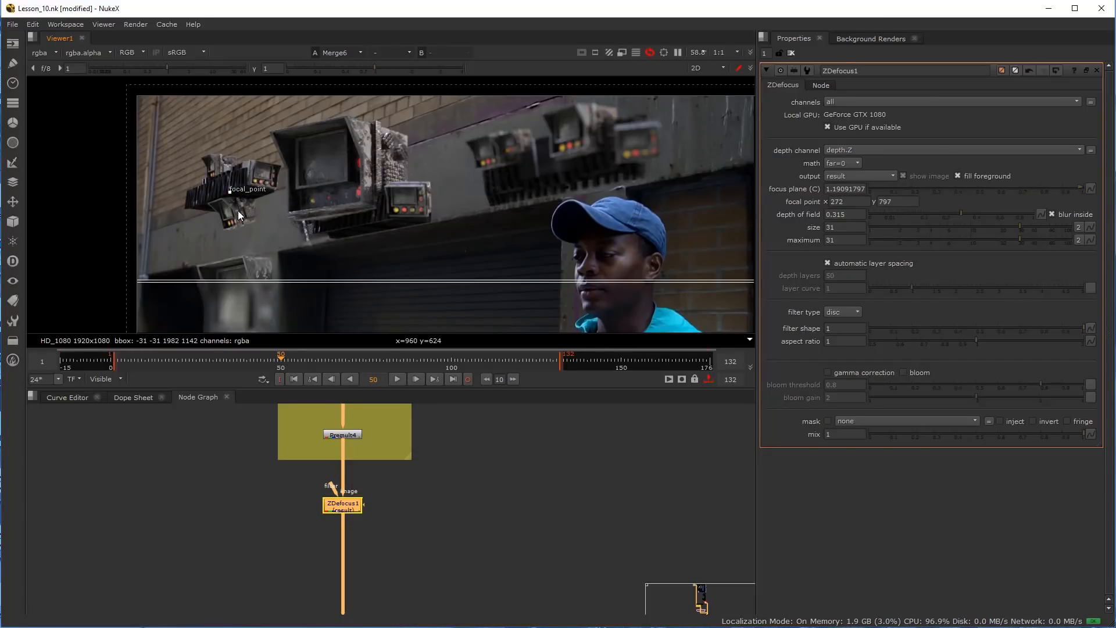
drag(235, 196, 517, 166)
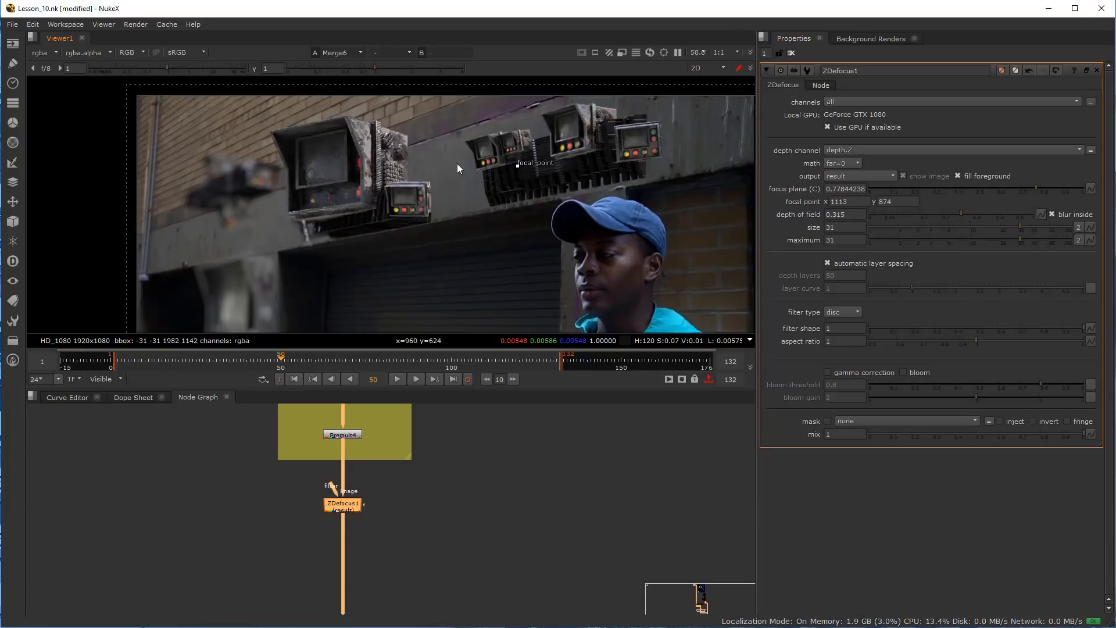
Test the focal point on the largest monitor, and settle it on the right monitor cluster at x 1177, y 894
drag(518, 165, 358, 173)
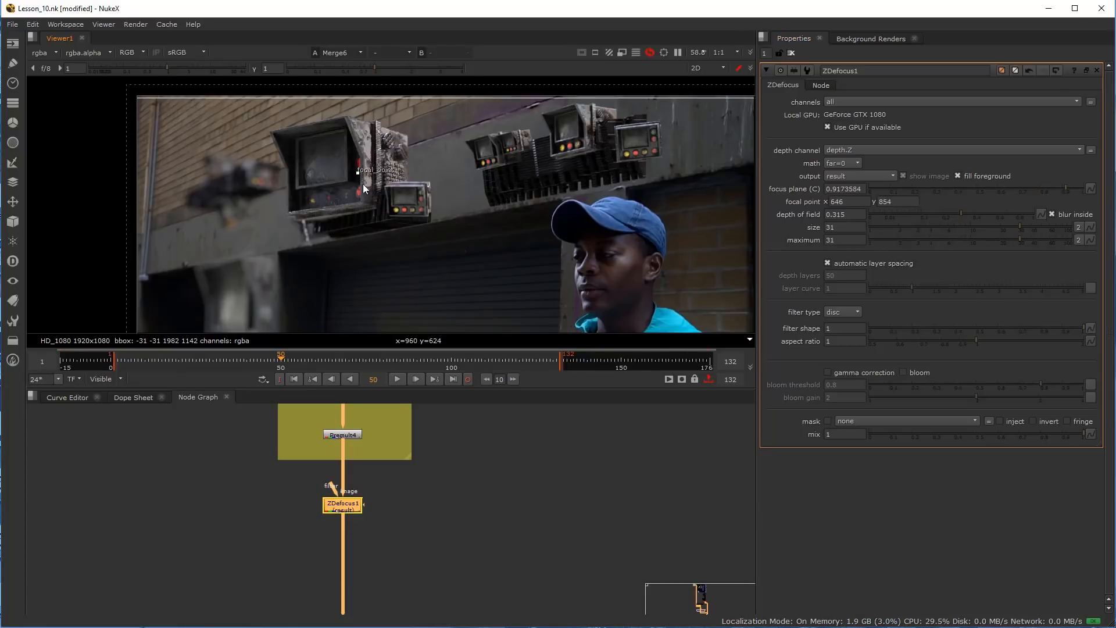
drag(359, 173, 525, 166)
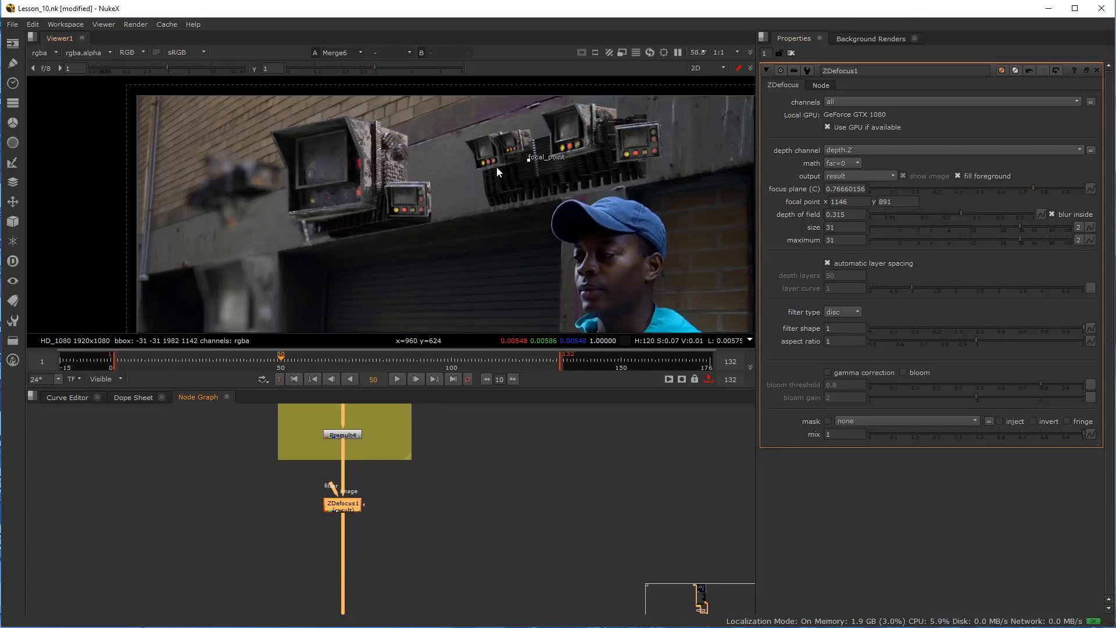
drag(529, 161, 539, 159)
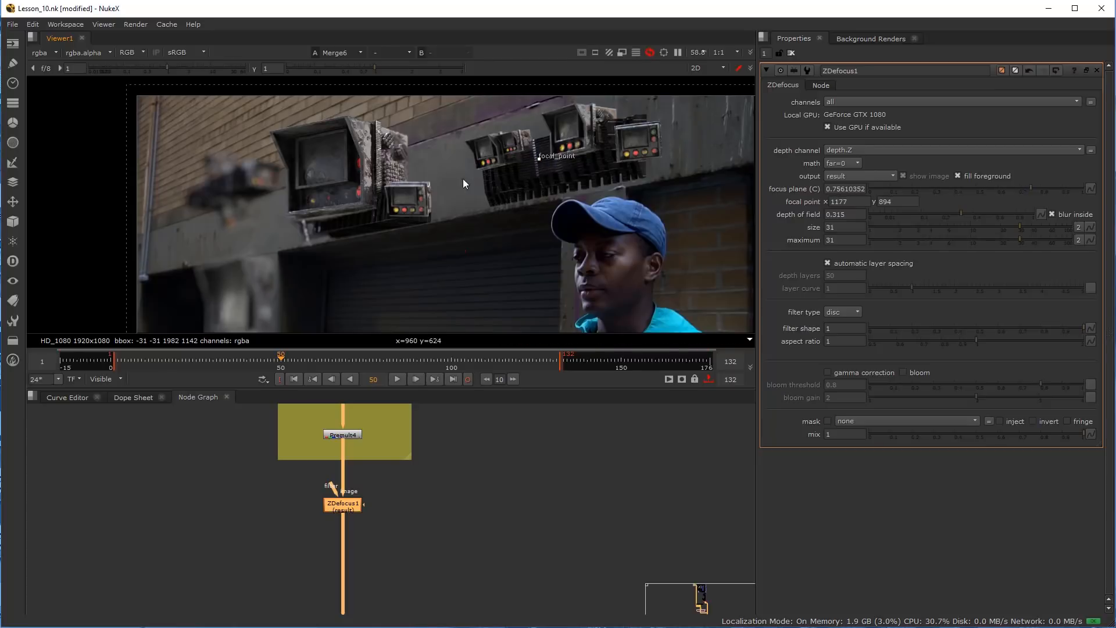
Inspect the blurred far-left monitors up close and switch the ZDefocus filter type to bladed
scroll(243, 175, up, 6)
scroll(298, 228, up, 2)
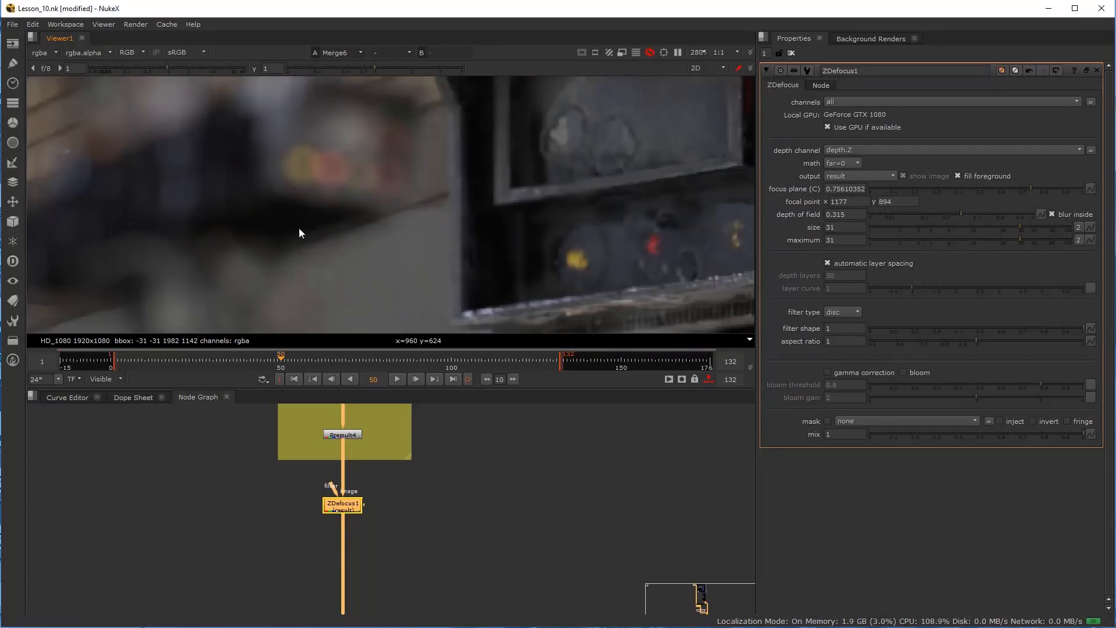
middle_drag(298, 228, 352, 228)
scroll(351, 227, down, 3)
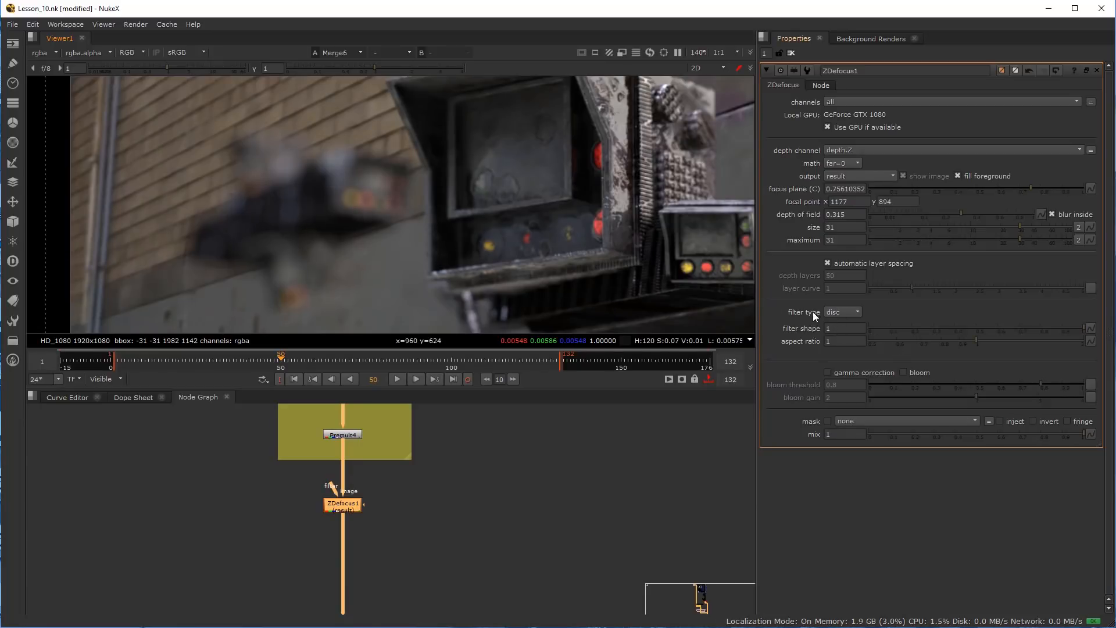
click(839, 309)
click(840, 322)
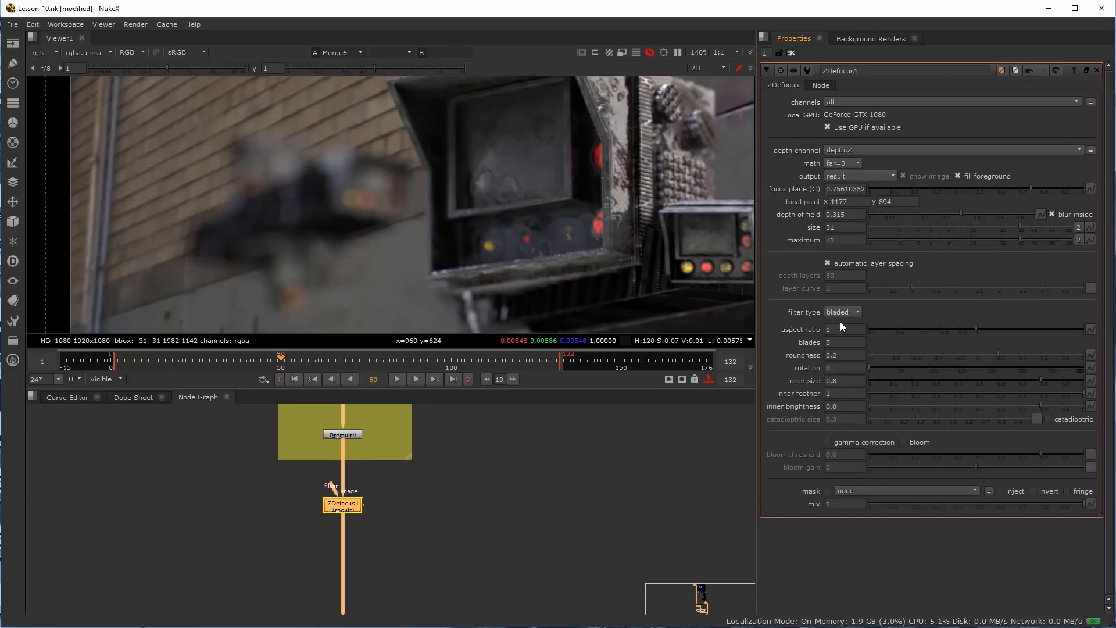
Try 3 blades on the bladed filter while viewing the blurred lights, and restore the count to 5
scroll(352, 192, up, 5)
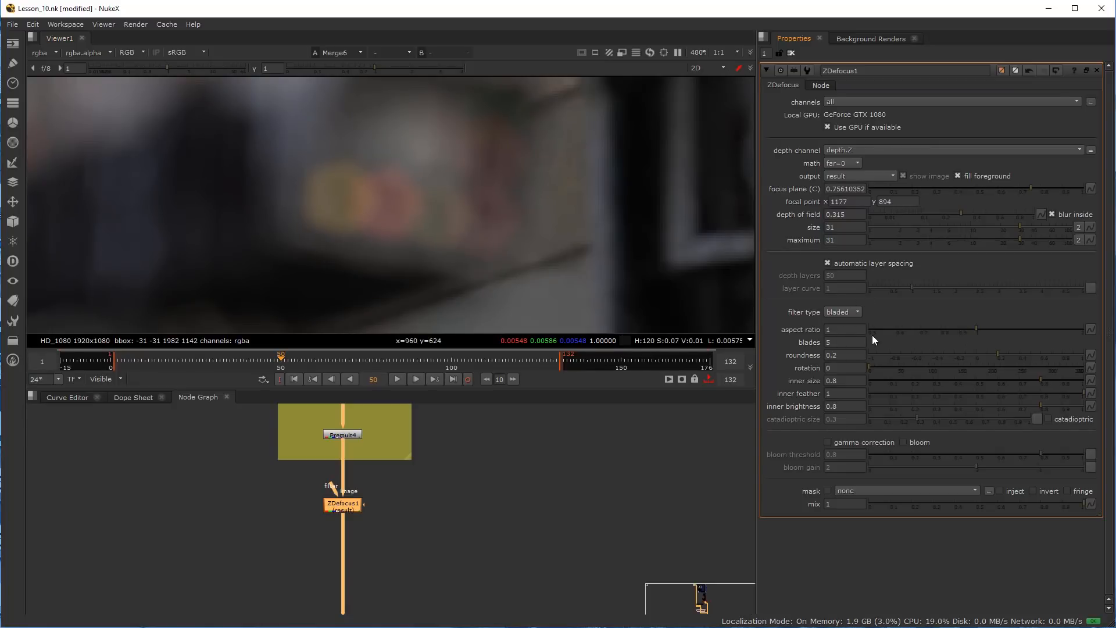
double_click(836, 342)
text(4)
text(3)
key(Return)
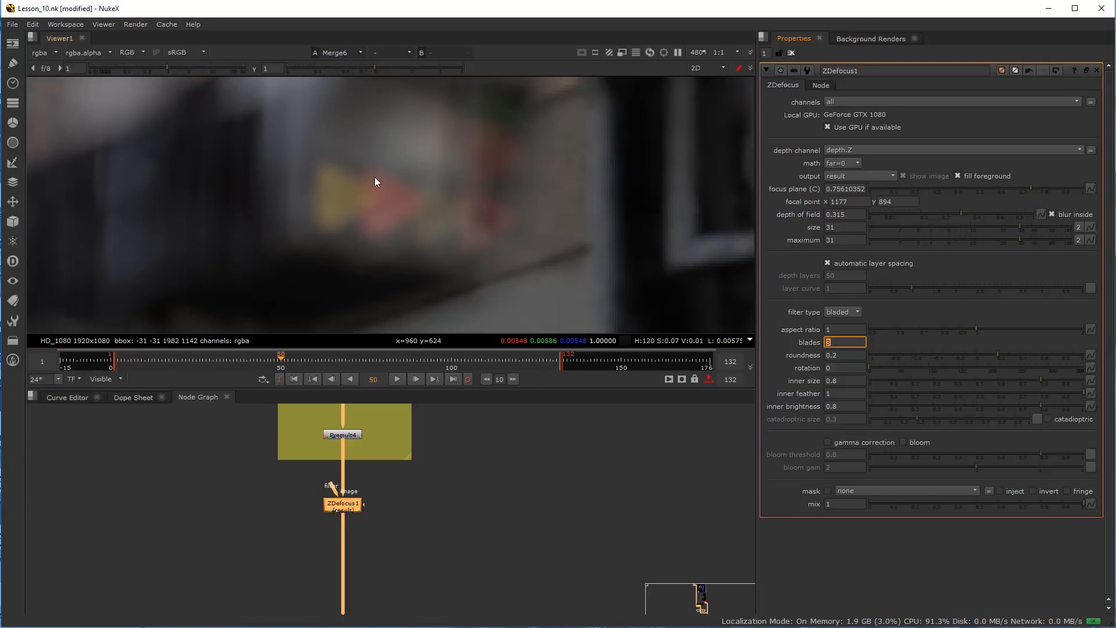
text(5)
key(Return)
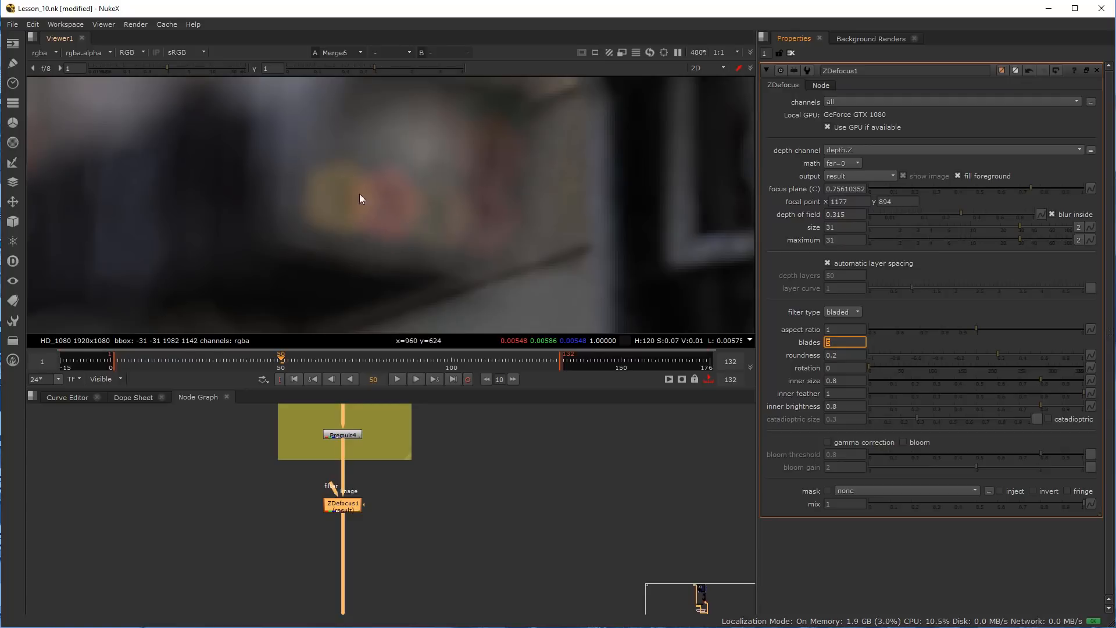
Enable bloom and gamma correction, raise the bloom gain to 2.53, and toggle bloom to compare its effect
click(903, 442)
click(827, 442)
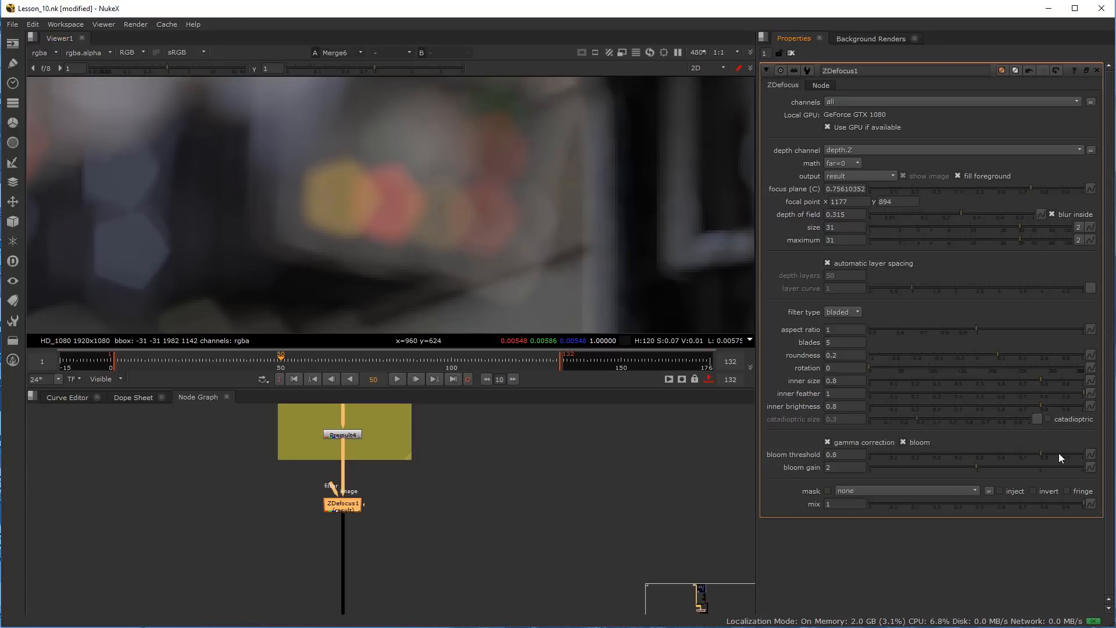
click(992, 466)
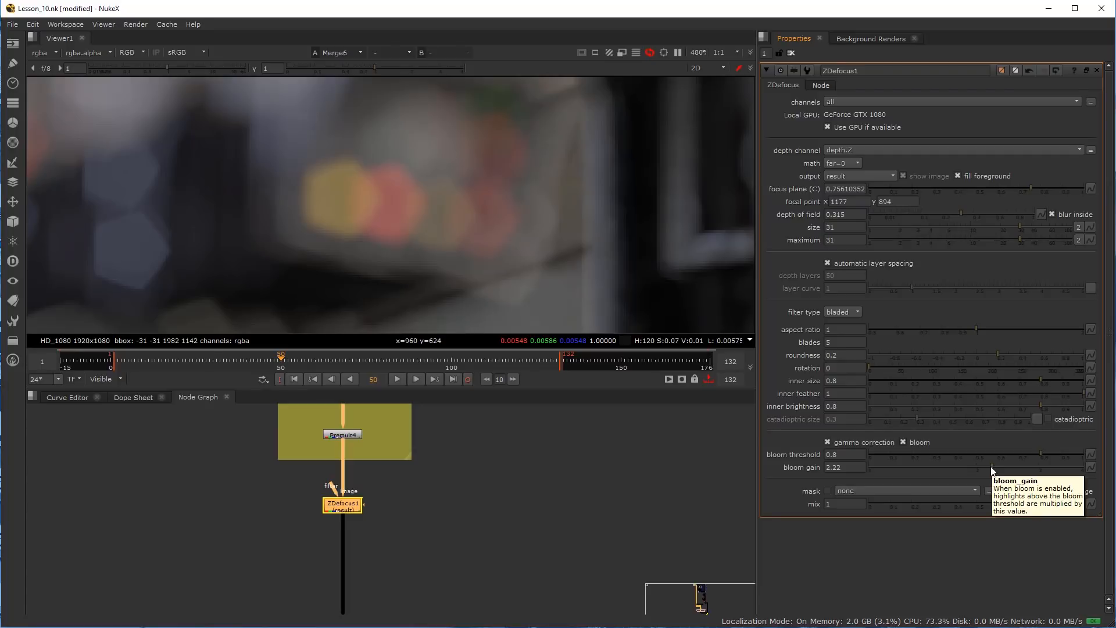
click(1013, 468)
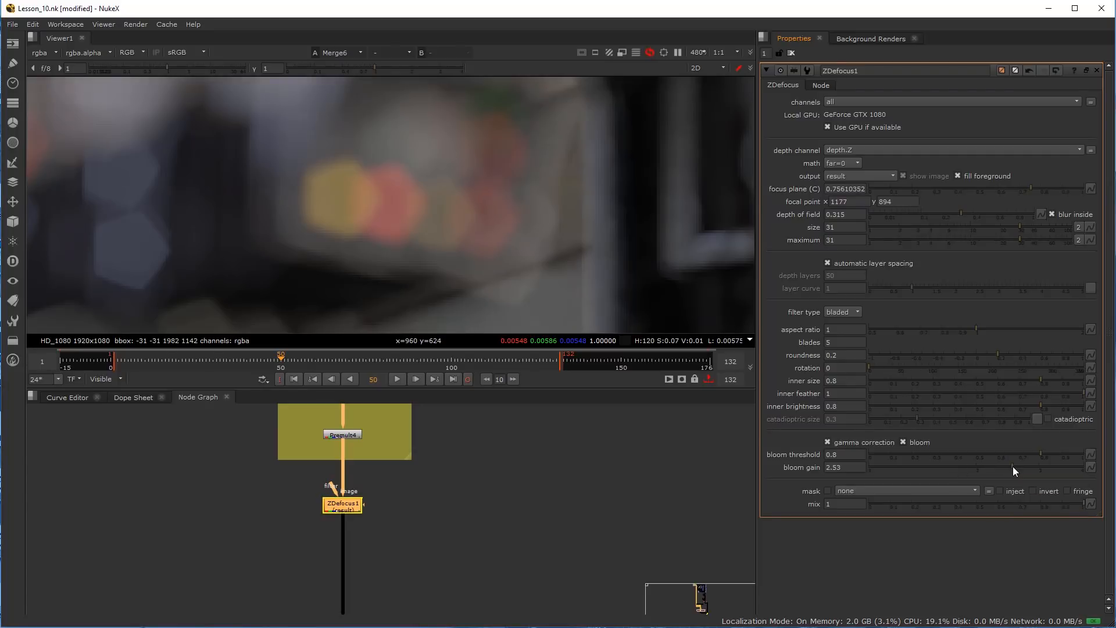
click(905, 442)
click(904, 441)
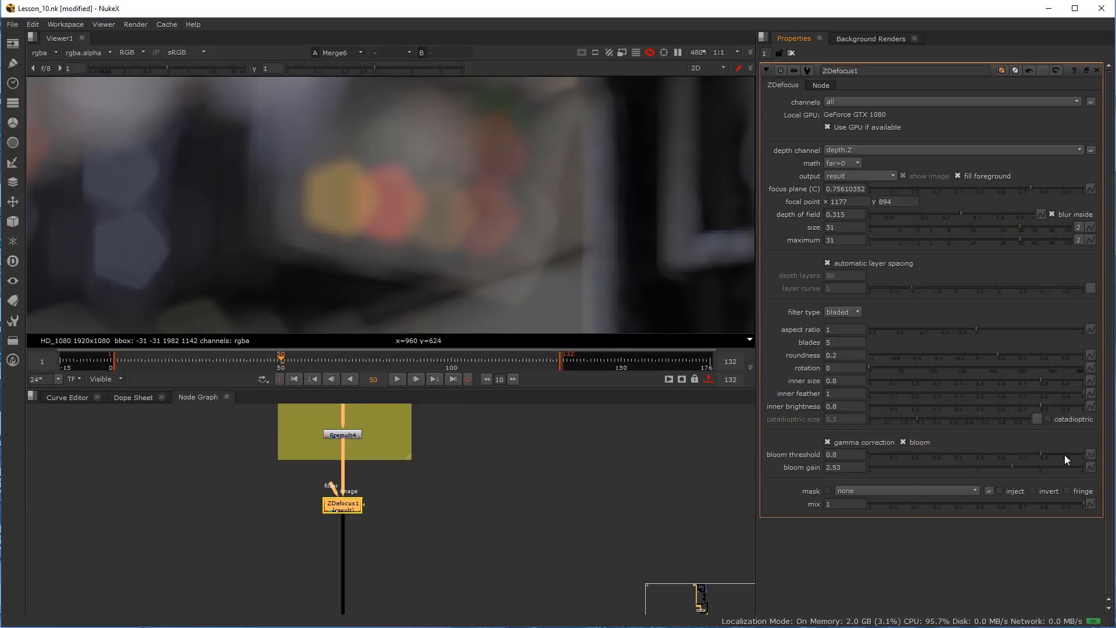
Test different bloom thresholds, settle on 0.06, and check the blurred lights in the luminance view
click(922, 455)
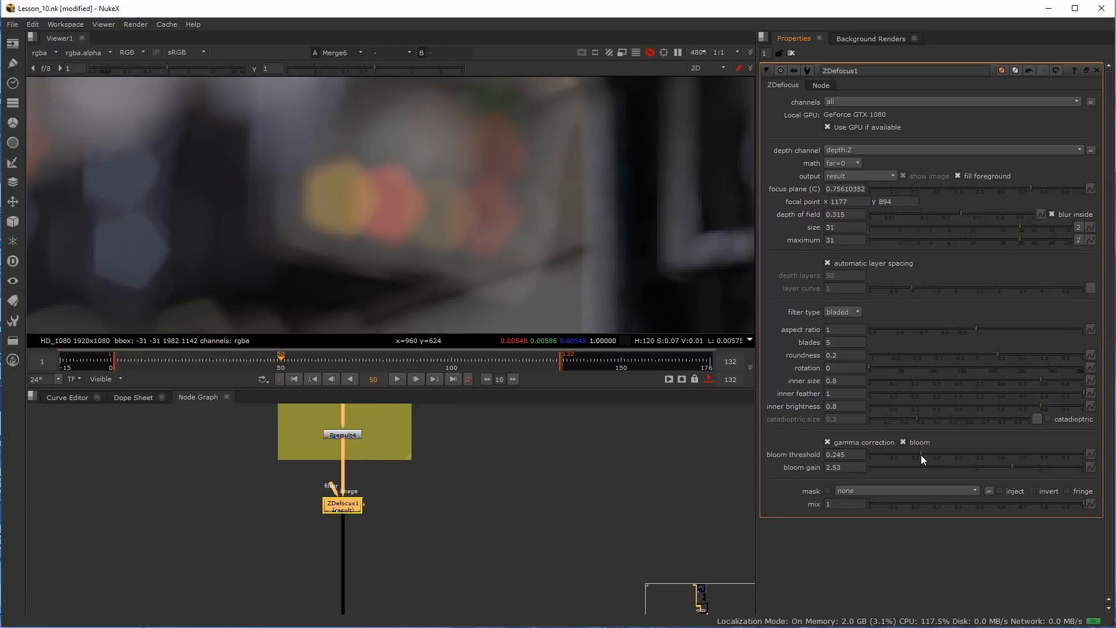
click(1051, 454)
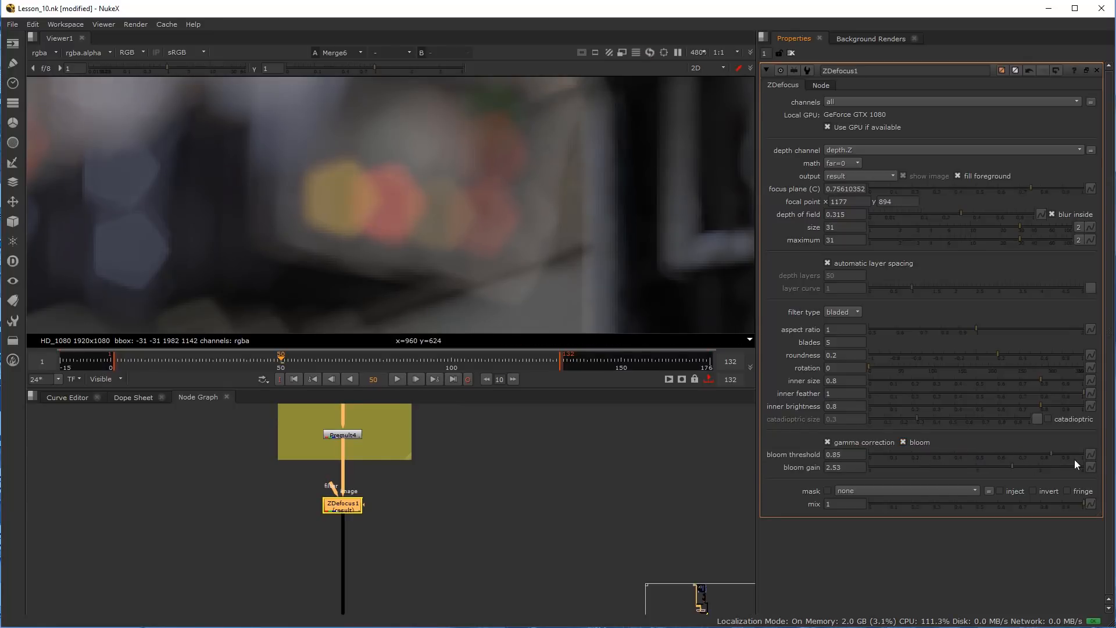
click(886, 455)
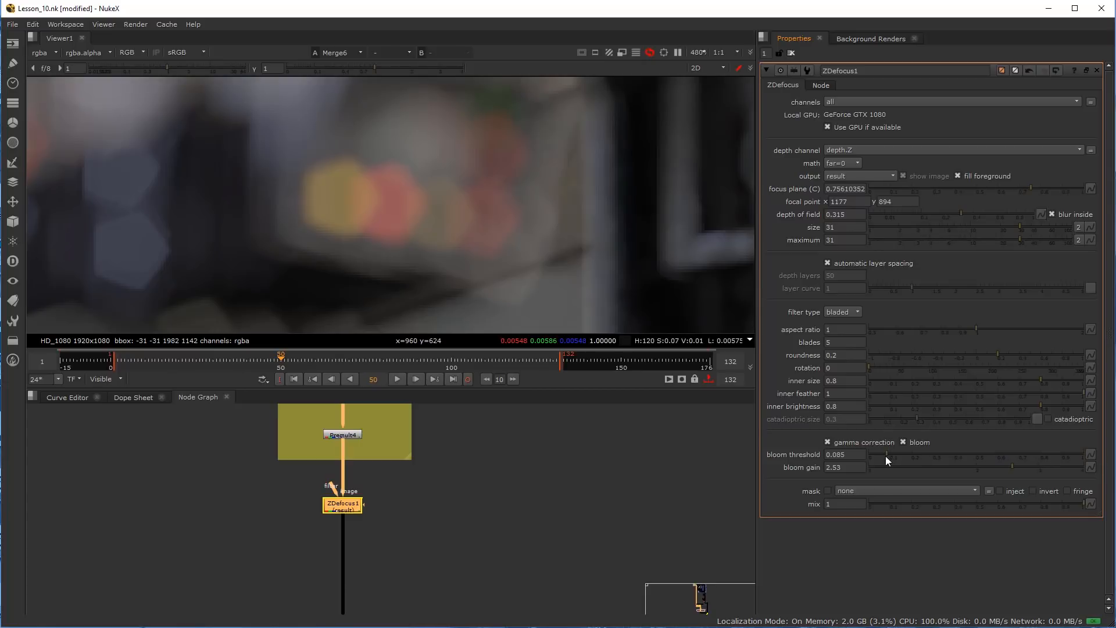
click(874, 451)
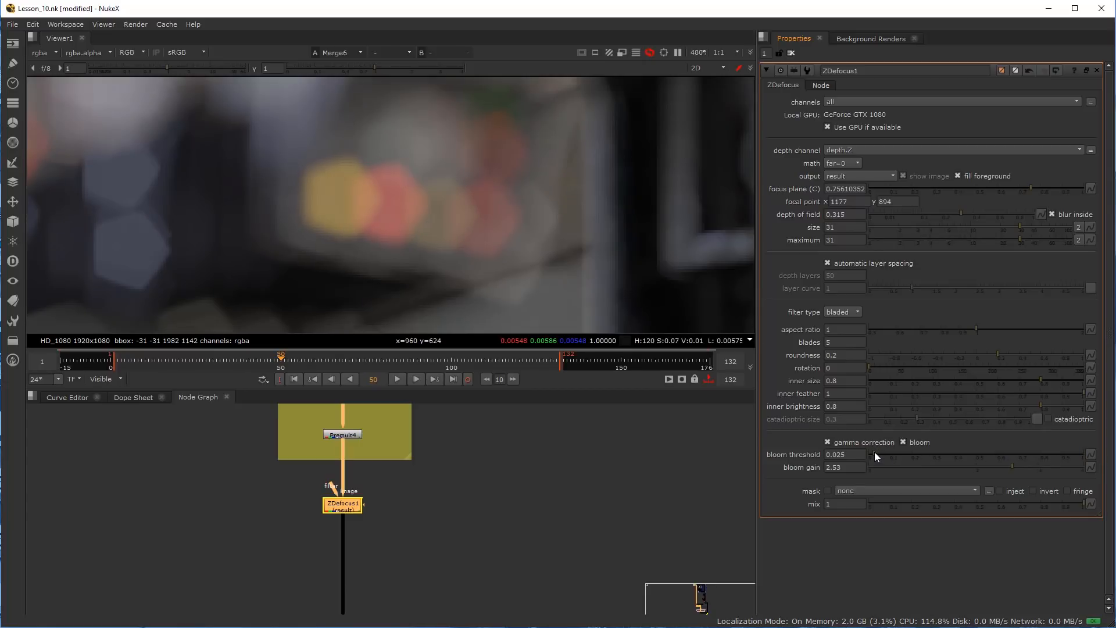
drag(877, 453, 882, 454)
key(y)
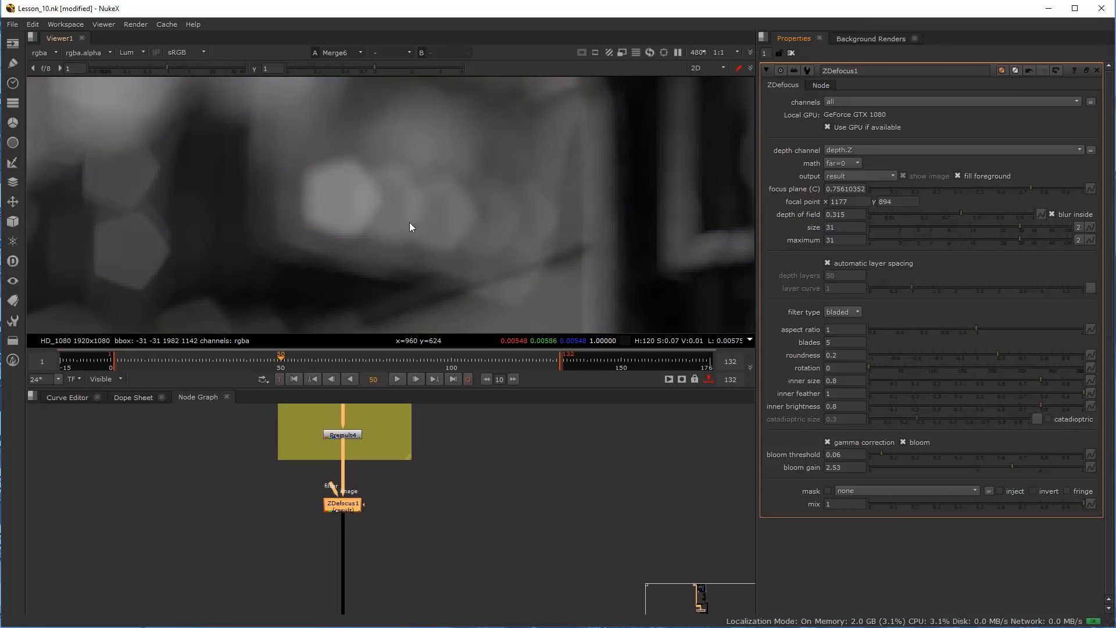
key(y)
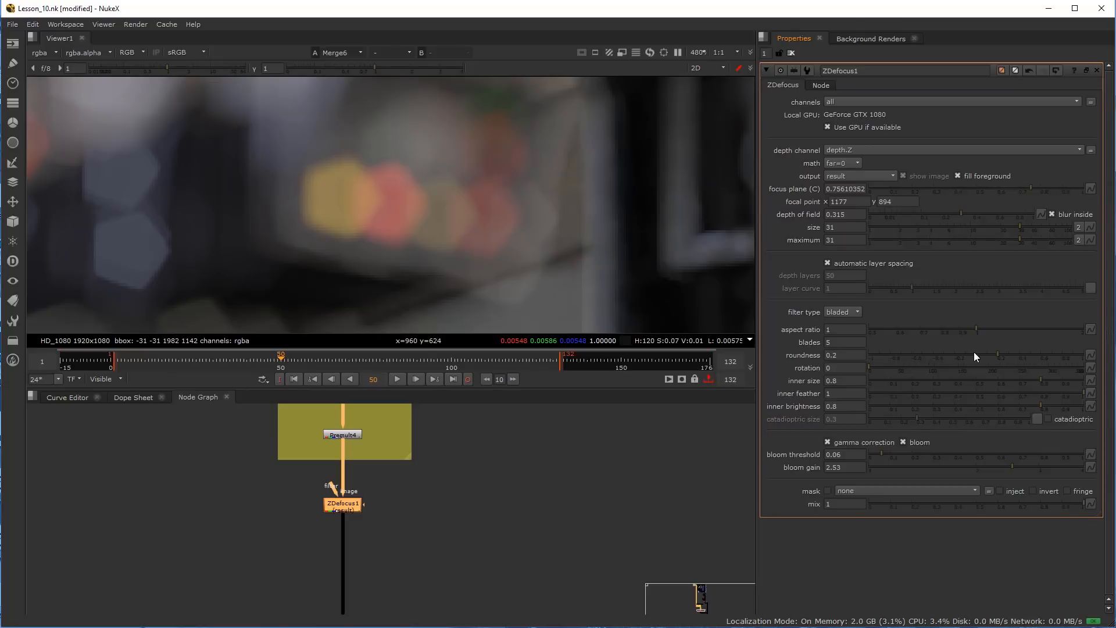
Set the bladed filter's roundness to 0.26, switch the filter type to disc, and review the bokeh
drag(986, 356, 1004, 354)
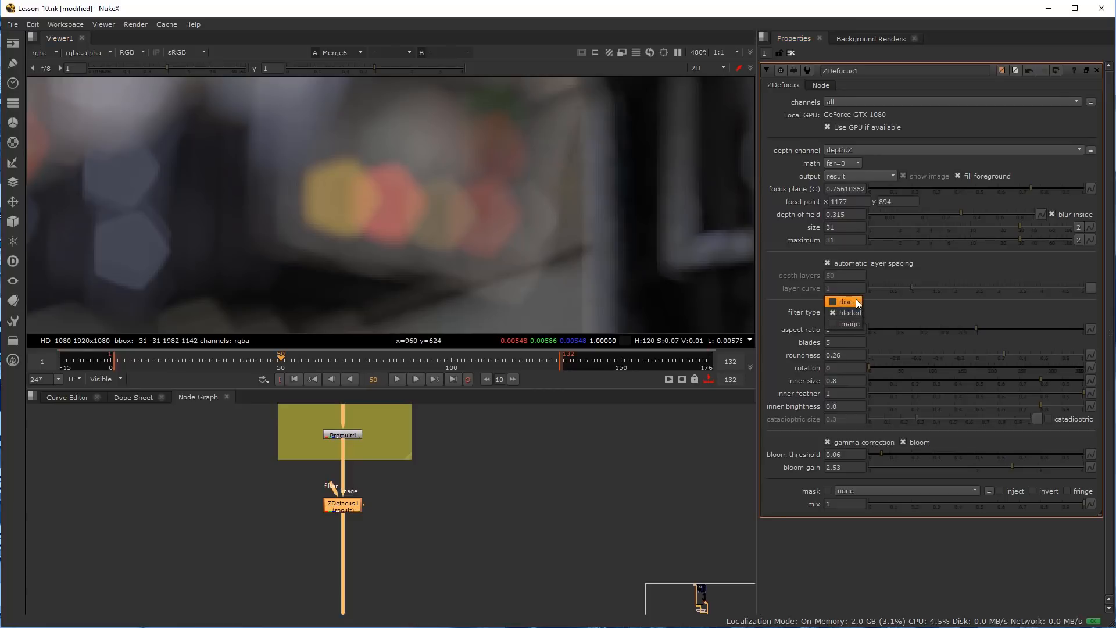
click(856, 300)
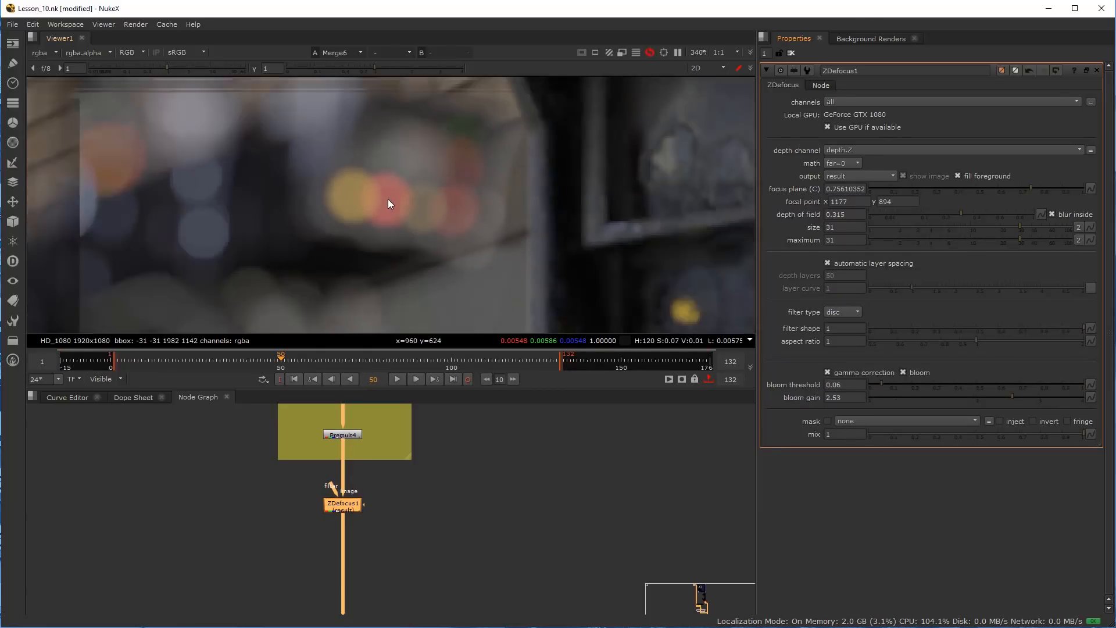
middle_drag(485, 240, 459, 228)
scroll(465, 229, up, 1)
scroll(465, 228, down, 3)
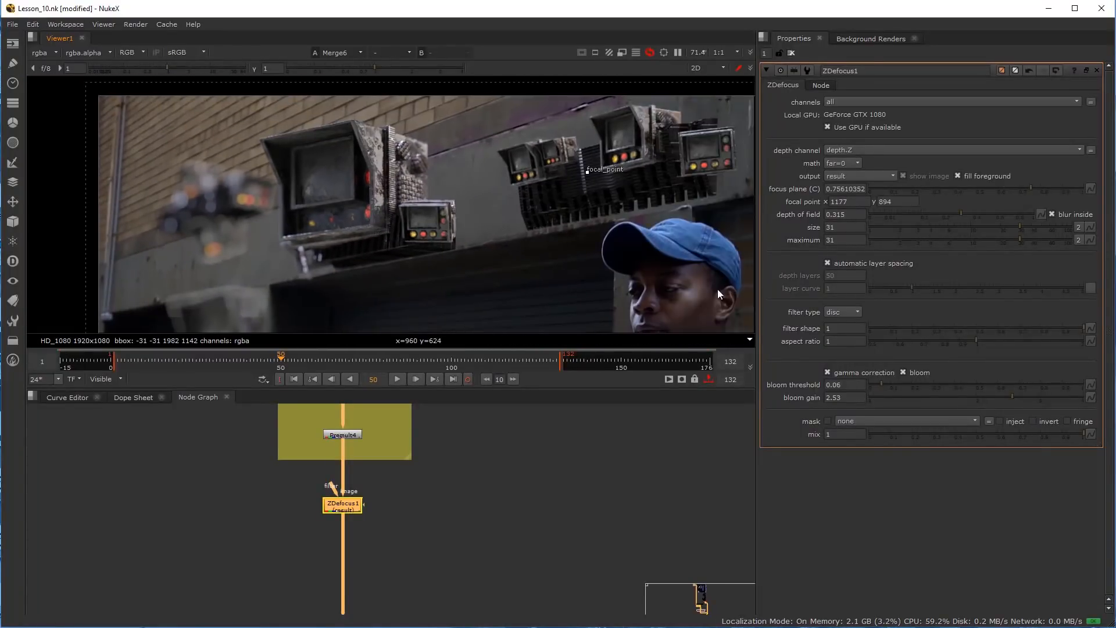
Move the focal point slightly to x 1195, y 895, and turn off bloom and gamma correction
drag(588, 176, 596, 177)
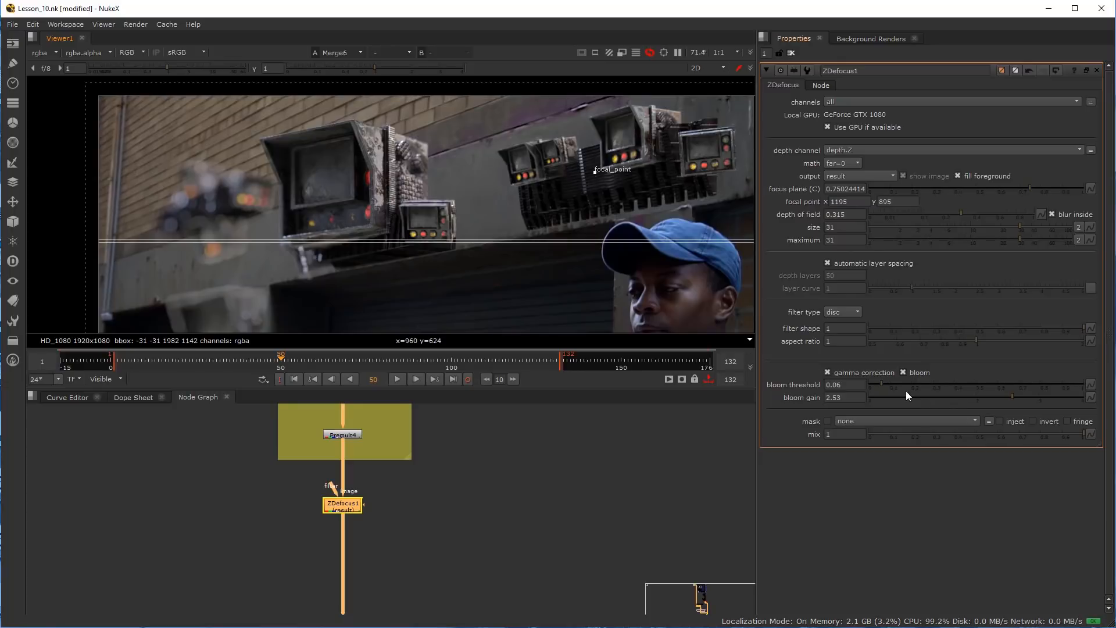
click(903, 370)
click(828, 372)
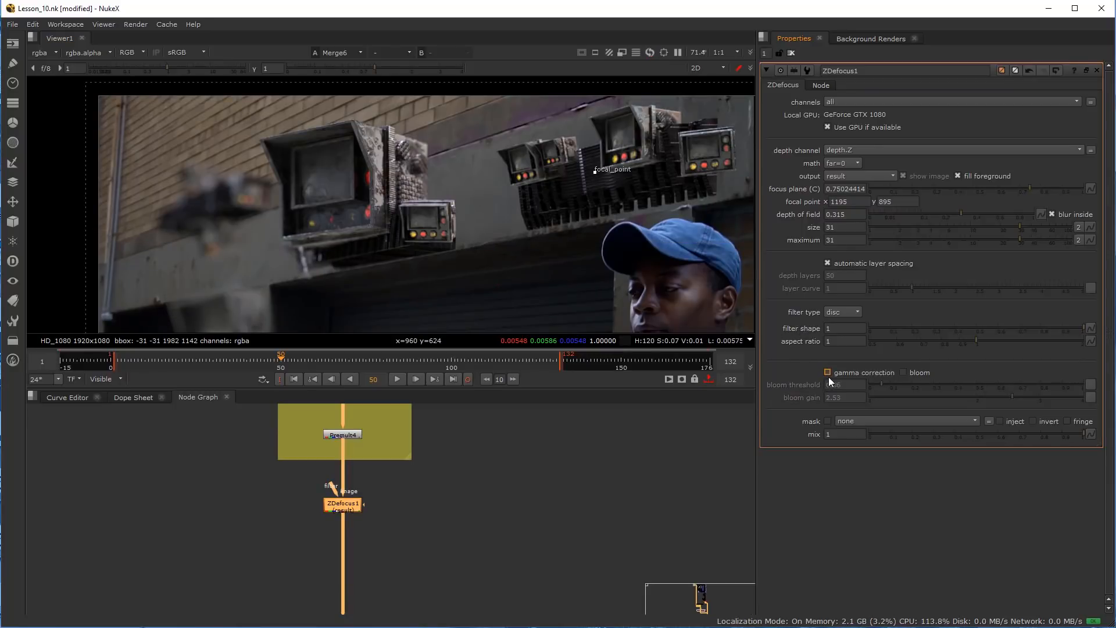
Turn bloom back on with a threshold of 0.21 and move the focal point onto the far monitor at x 1460, y 928
click(904, 373)
drag(906, 385, 914, 383)
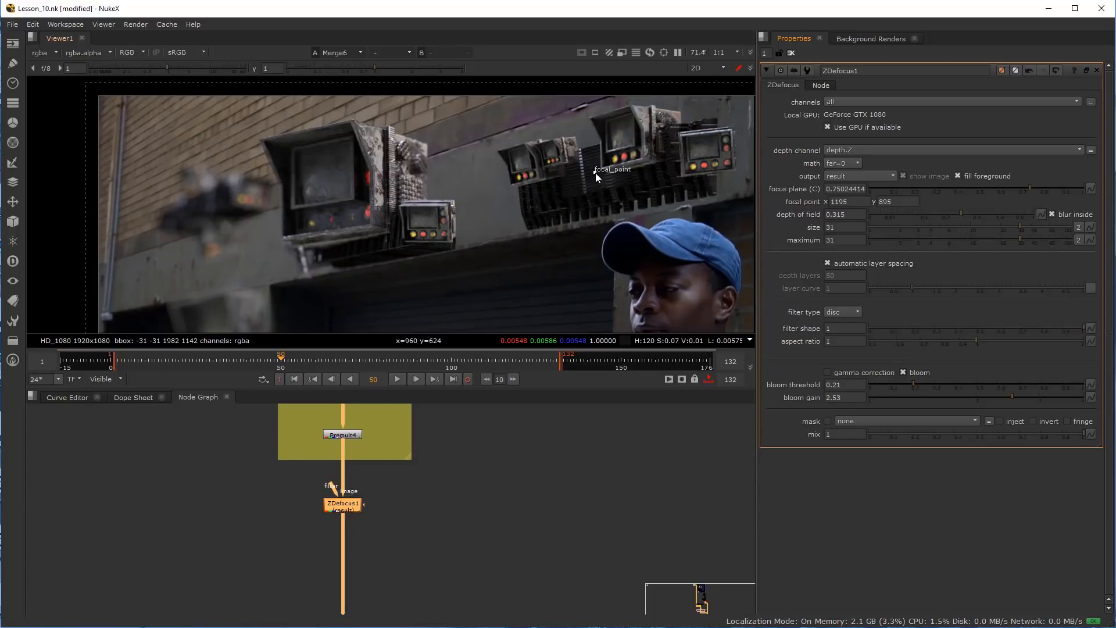
drag(596, 174, 659, 167)
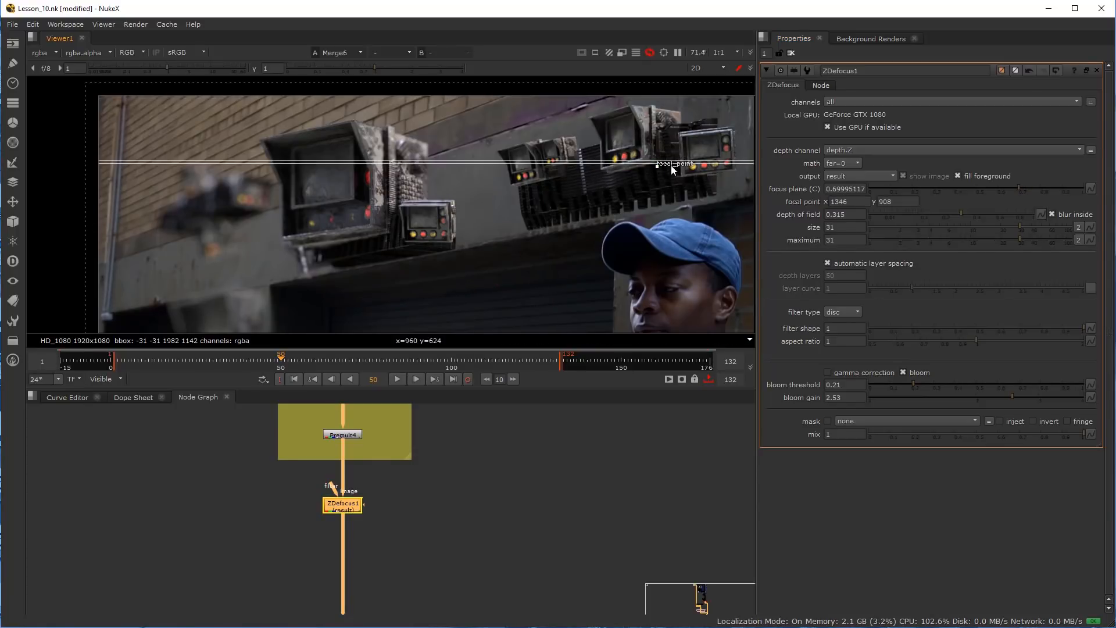
scroll(669, 275, down, 2)
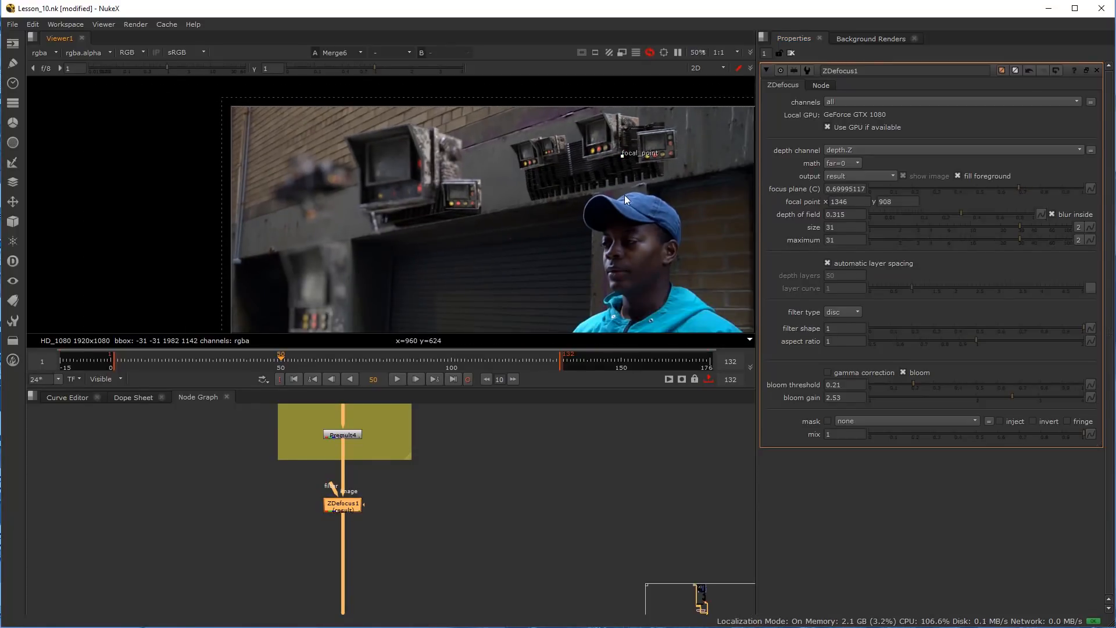
drag(623, 155, 657, 150)
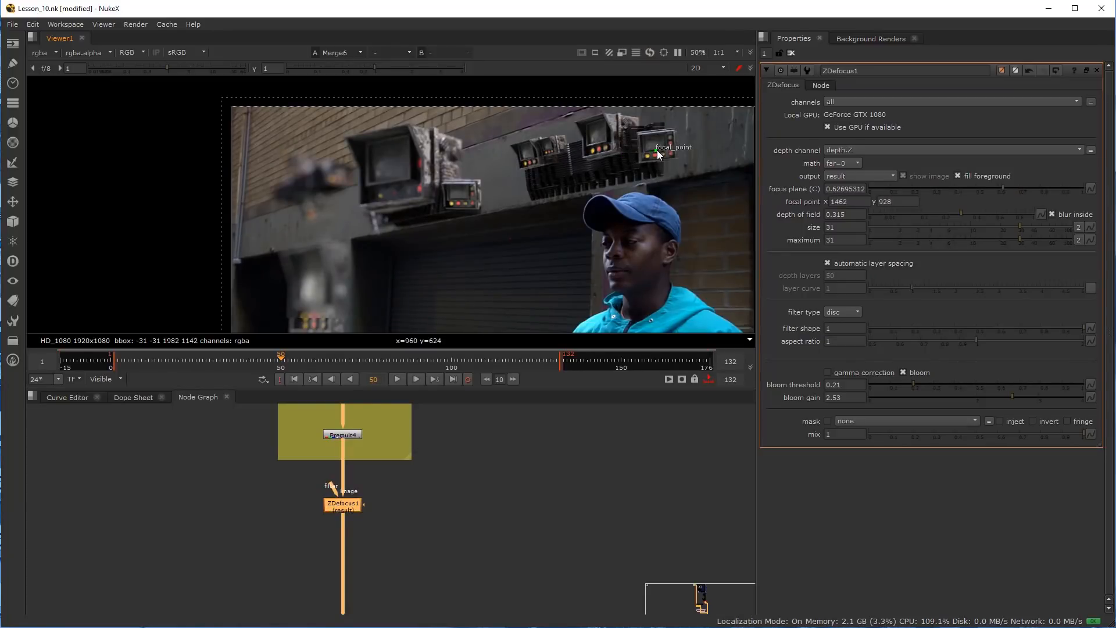
scroll(637, 173, up, 1)
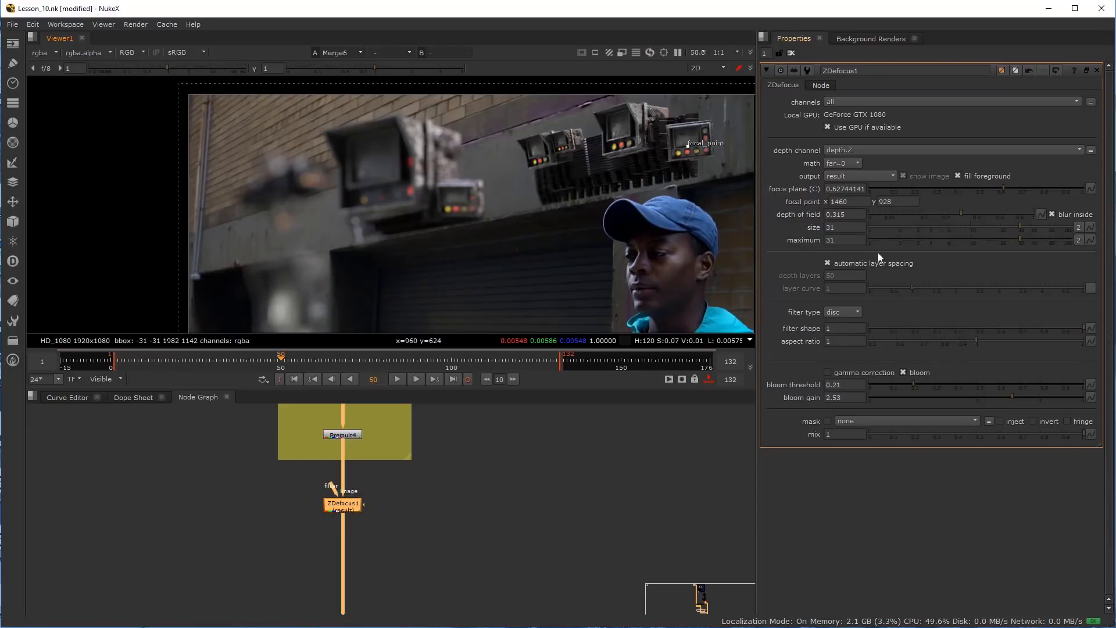
Reduce the ZDefocus size to 2.95 and the maximum to 3.55, judging the blur on the small monitor cluster's lights
click(932, 226)
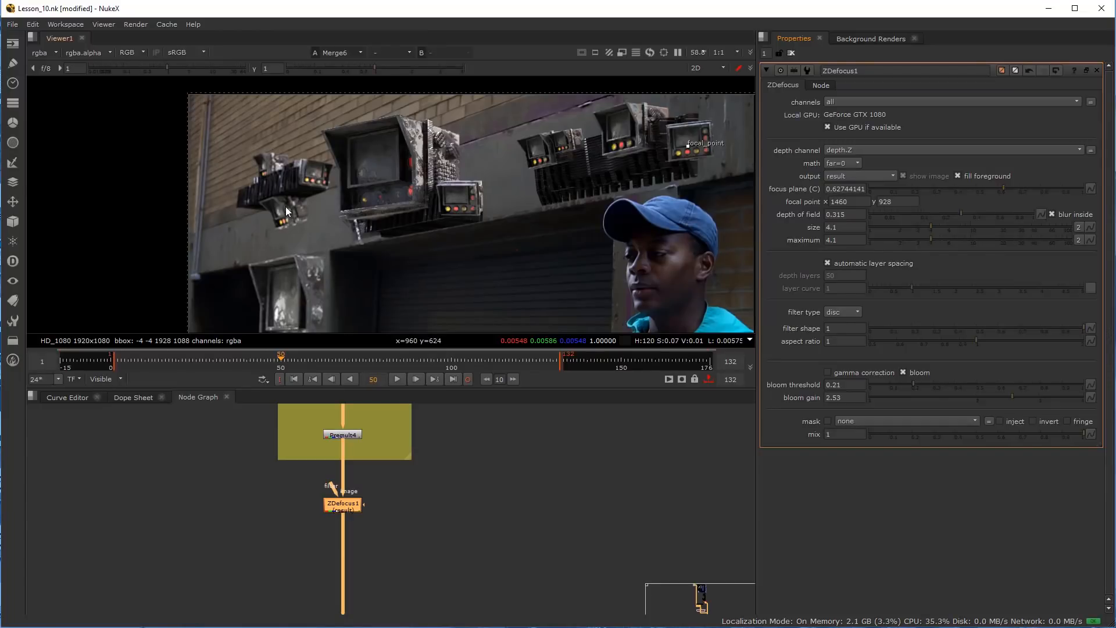
scroll(255, 194, up, 8)
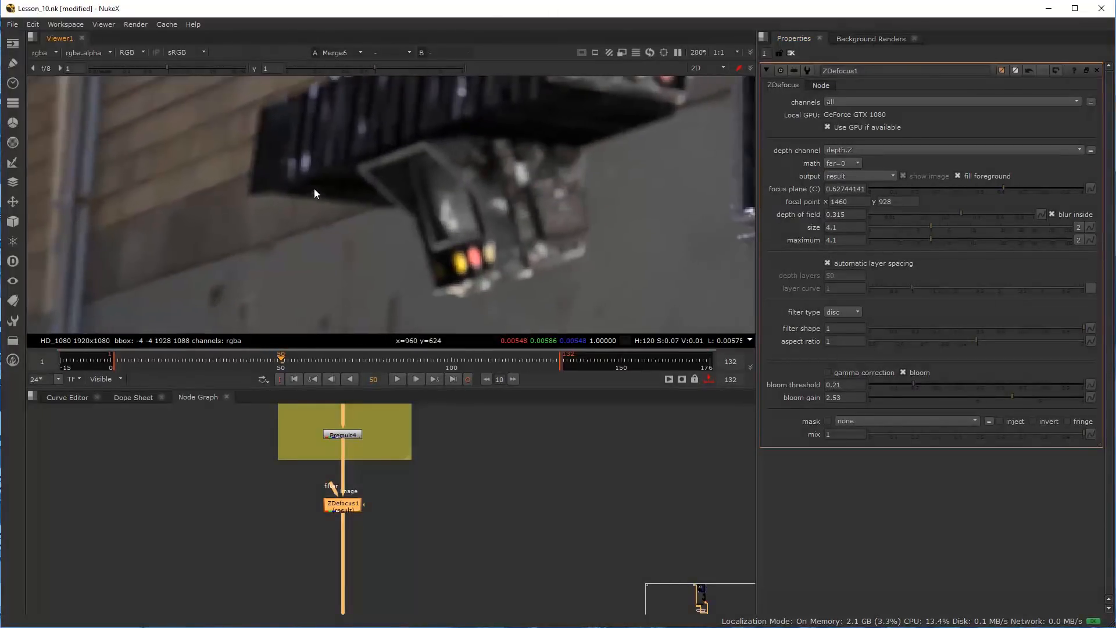
scroll(404, 244, up, 2)
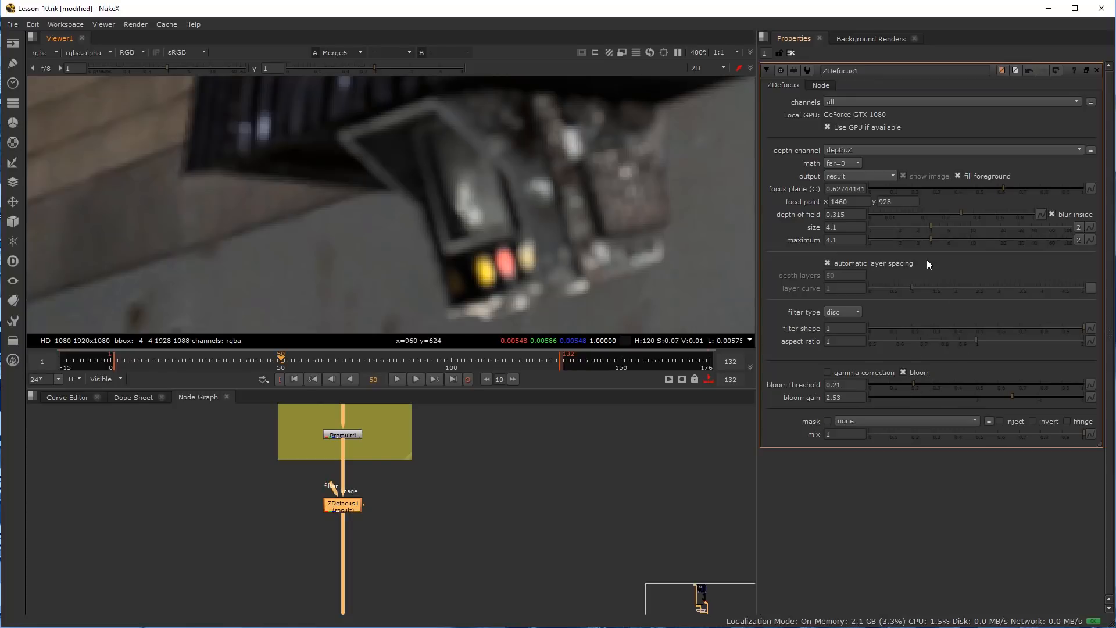
click(907, 228)
click(911, 240)
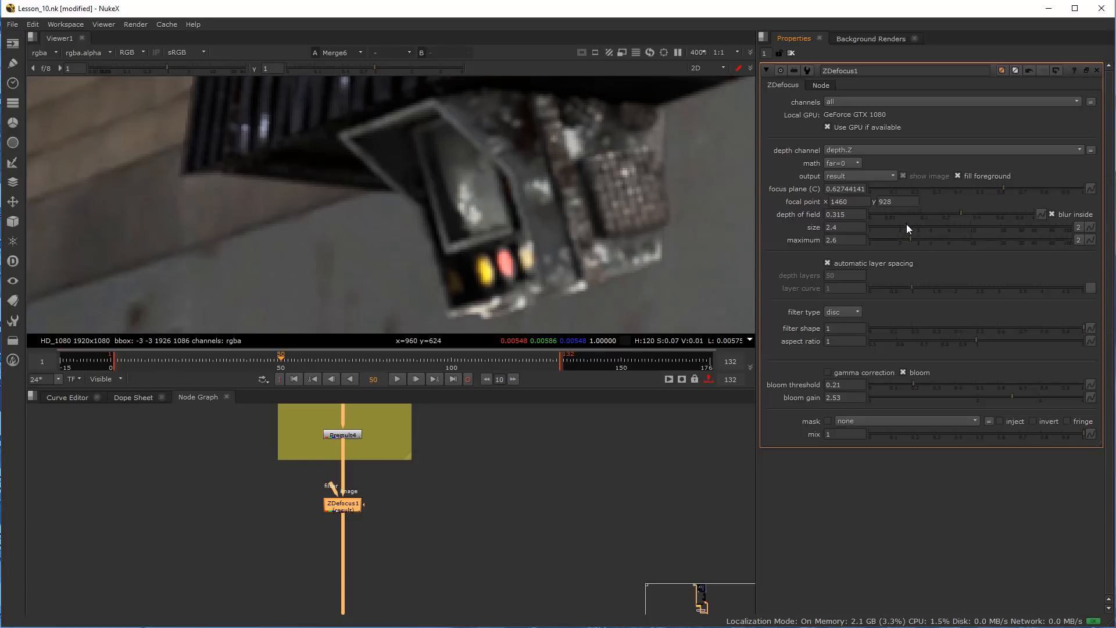
click(902, 240)
click(912, 228)
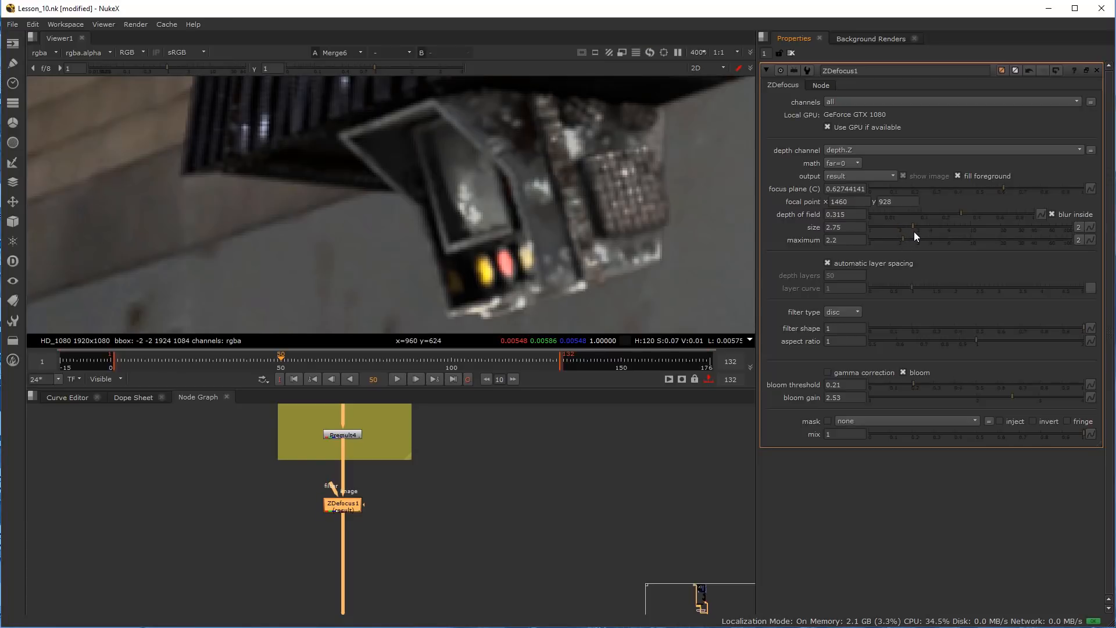
click(912, 239)
click(941, 240)
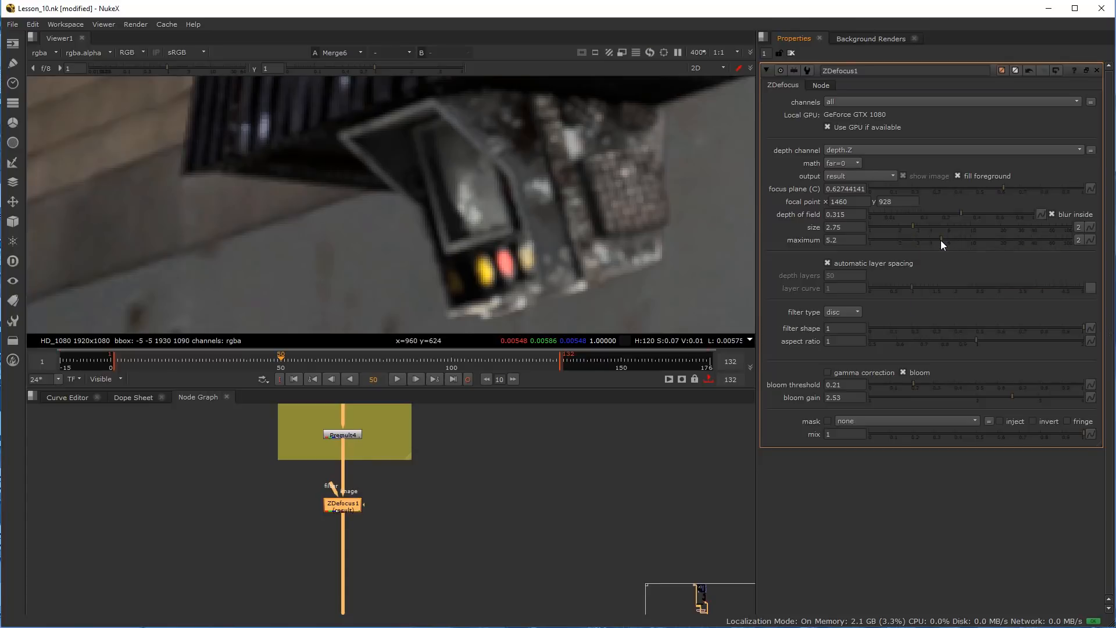
click(923, 227)
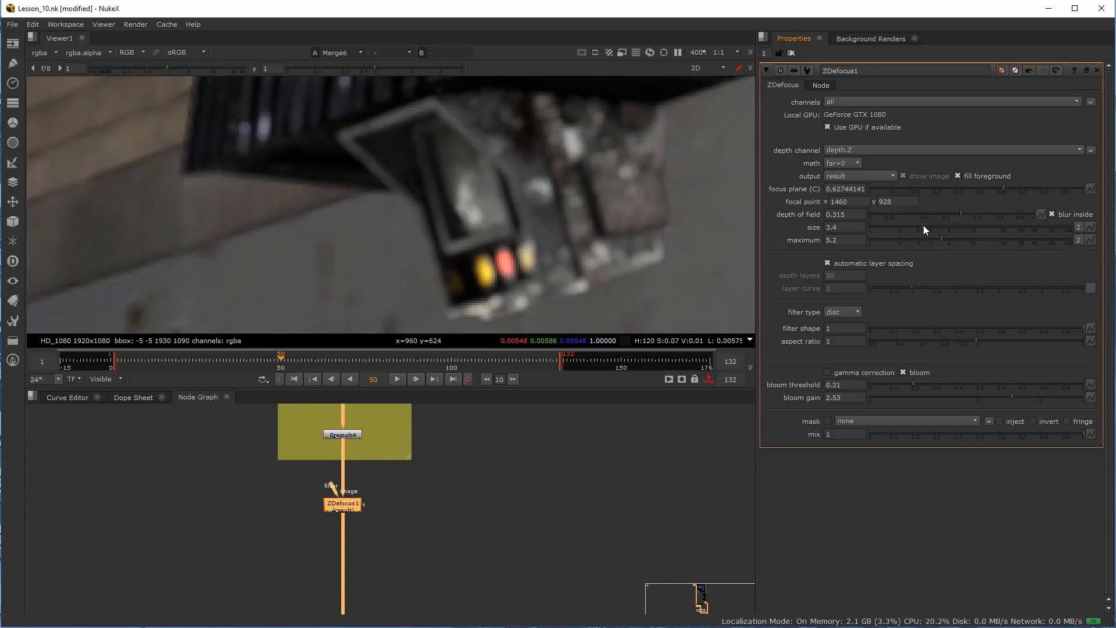
click(926, 239)
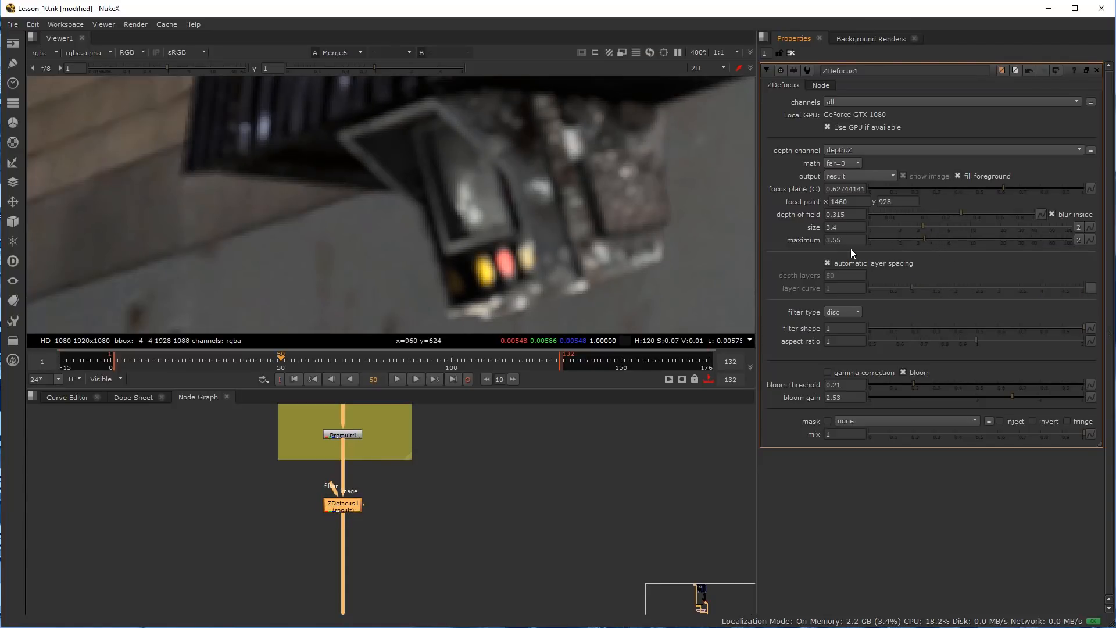
click(917, 227)
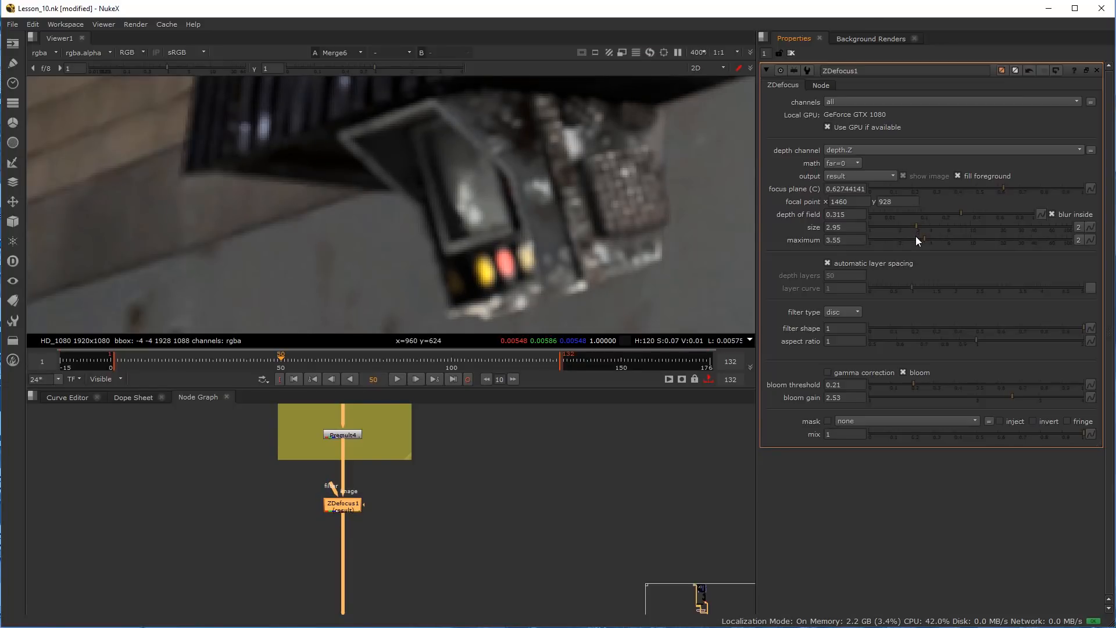
Examine the defocus on the monitor clusters up close and compare them with the plate across the whole frame
scroll(533, 231, down, 6)
middle_drag(614, 221, 356, 215)
middle_drag(686, 126, 521, 138)
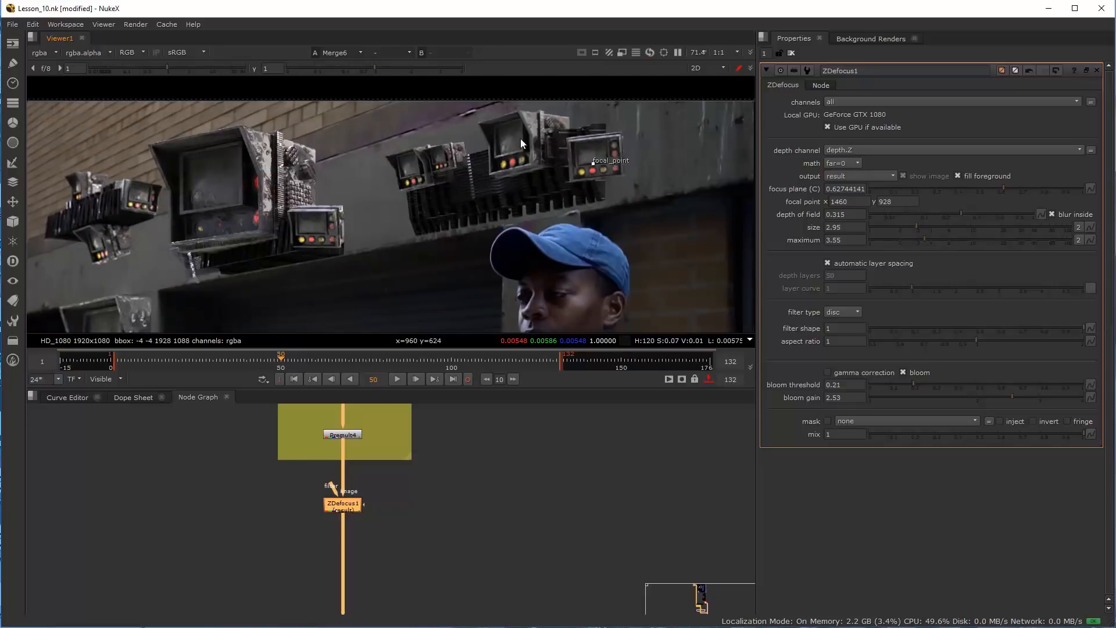
scroll(525, 150, up, 6)
scroll(534, 175, down, 4)
scroll(512, 186, down, 3)
middle_drag(389, 200, 640, 233)
scroll(401, 250, up, 6)
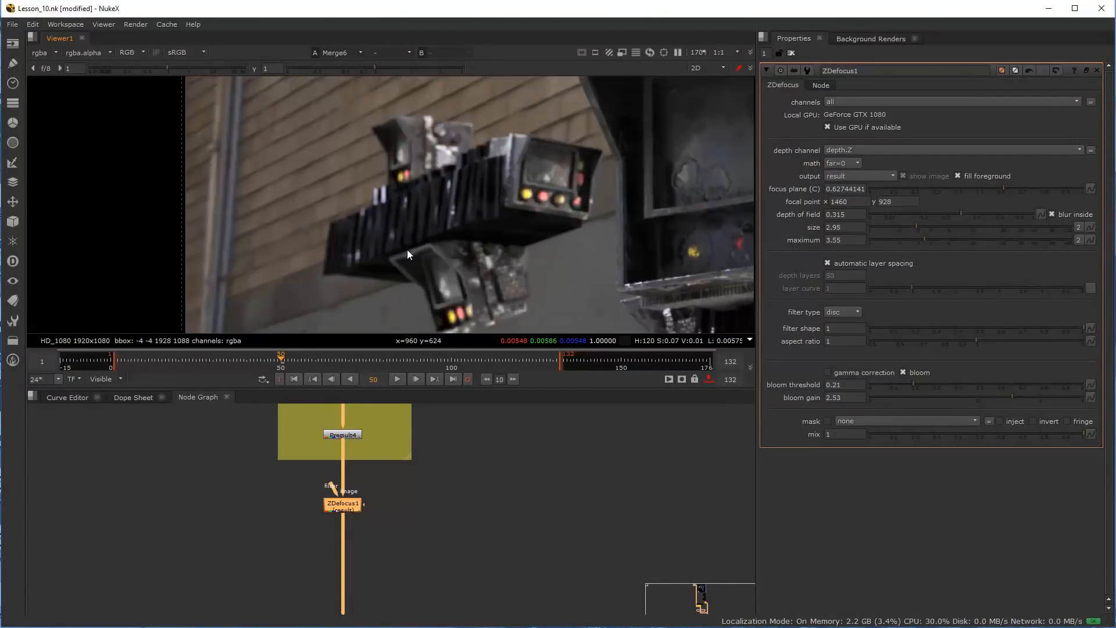
scroll(399, 253, down, 2)
middle_drag(399, 252, 352, 208)
scroll(526, 210, down, 4)
scroll(529, 210, down, 4)
middle_drag(600, 232, 459, 183)
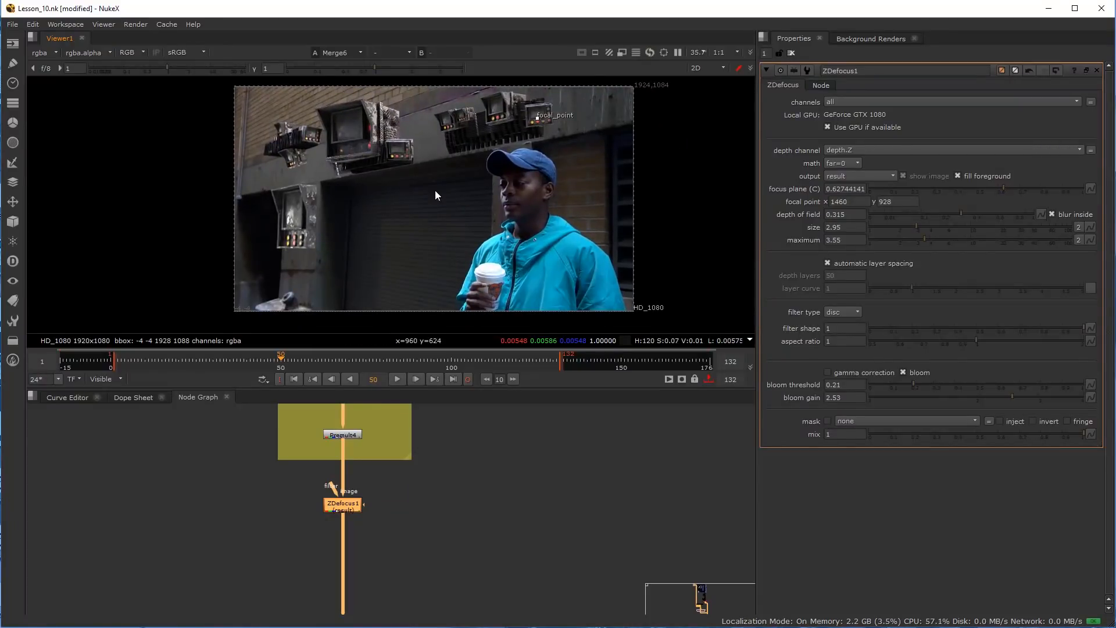
scroll(459, 200, up, 1)
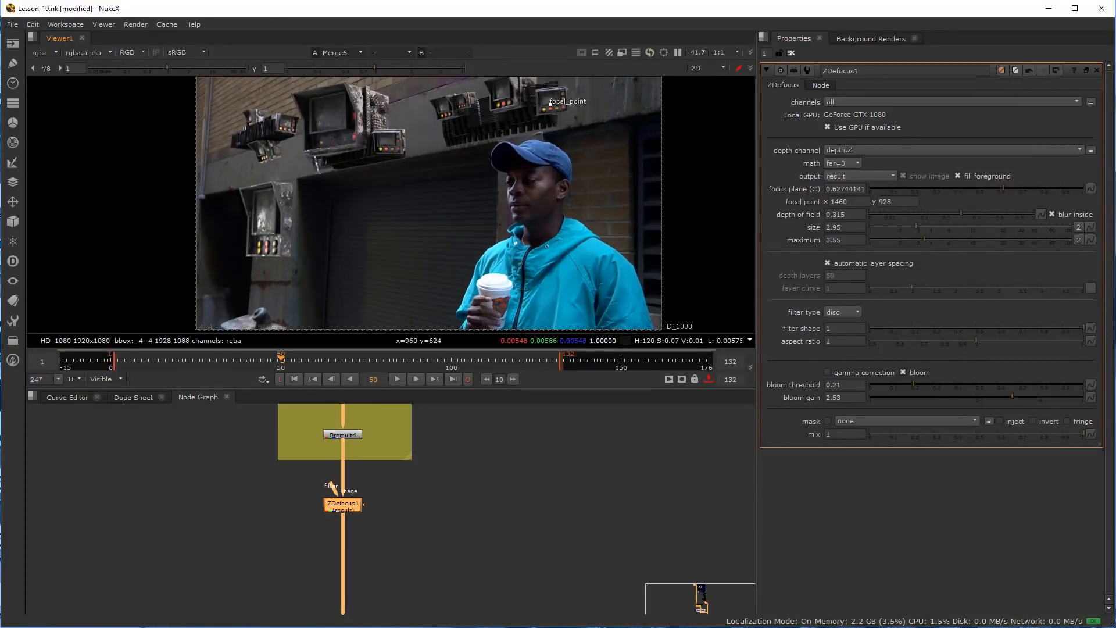
Save the script and add an unconnected MotionBlur node below ZDefocus1
key(ctrl+s)
middle_drag(368, 547, 399, 525)
scroll(384, 477, up, 2)
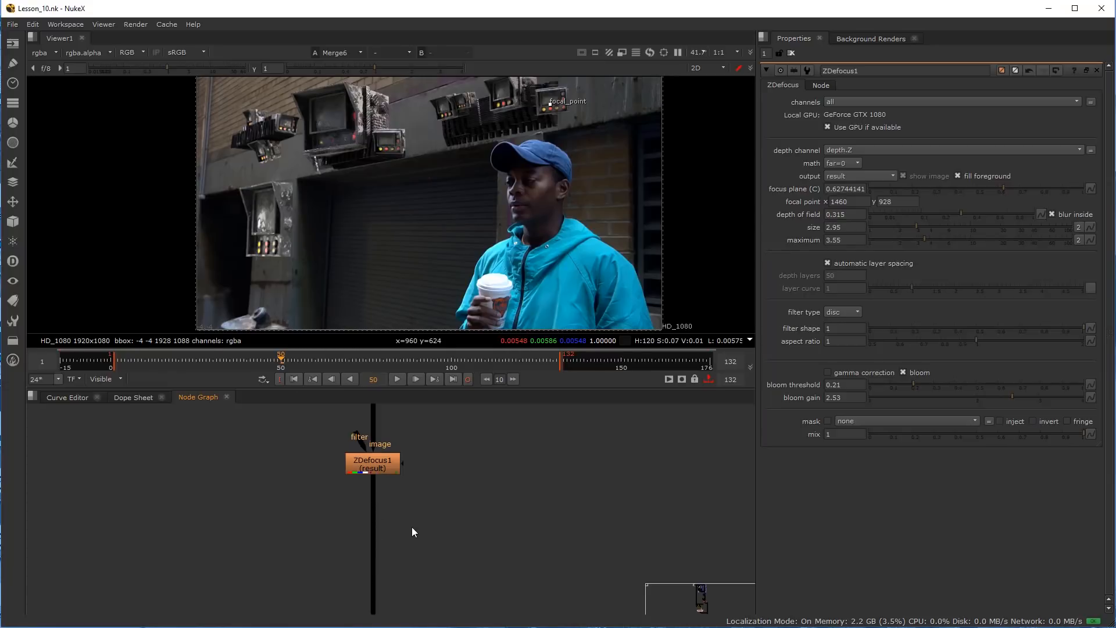
key(Tab)
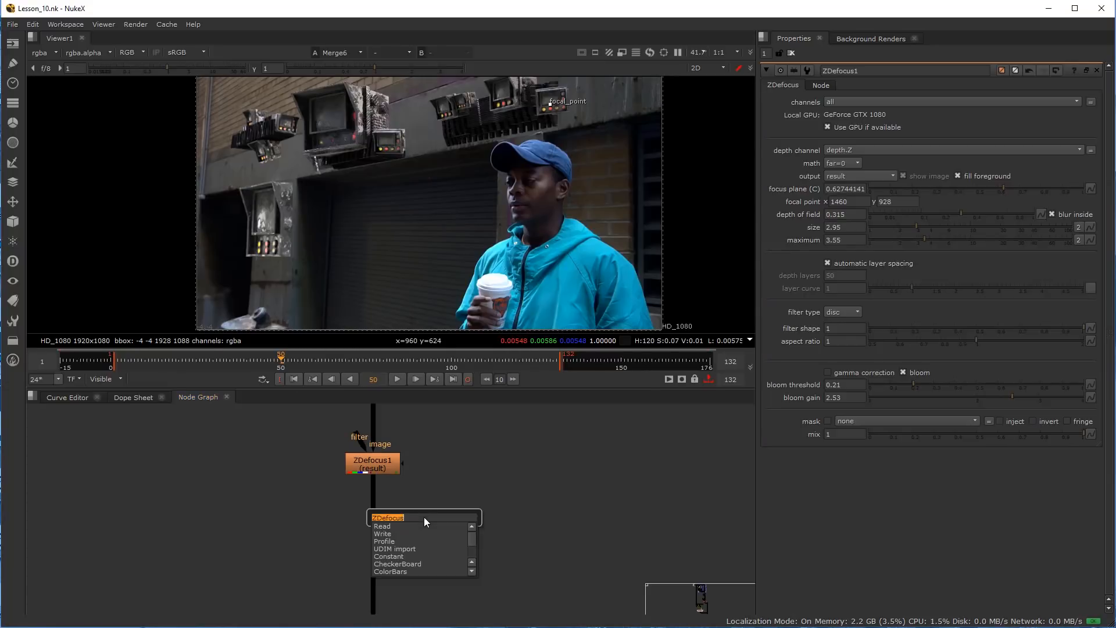
text(mo)
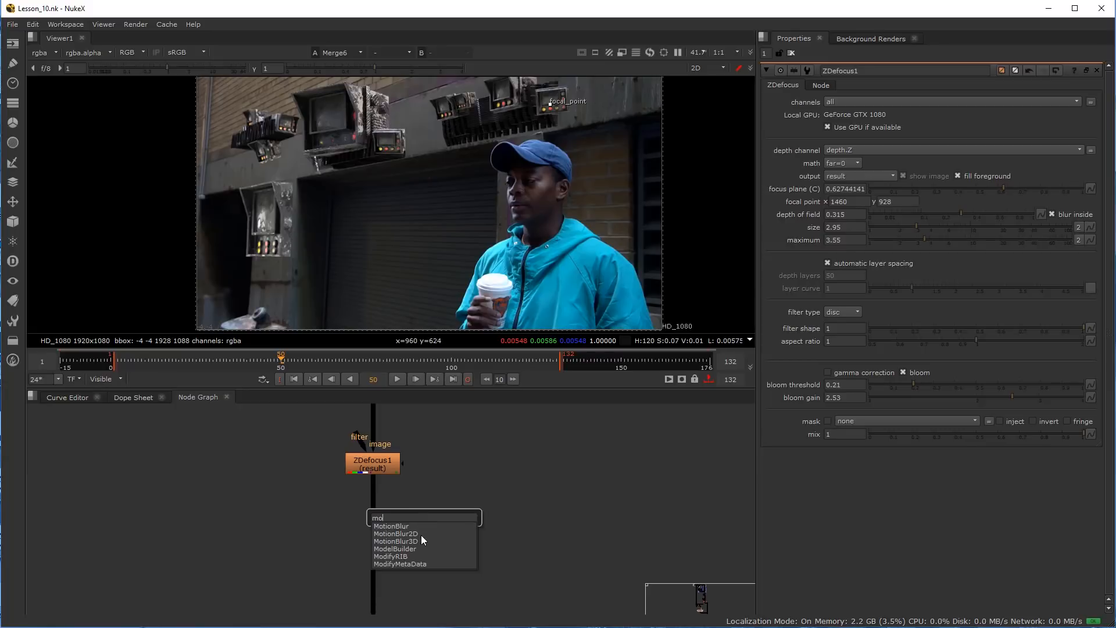
click(406, 526)
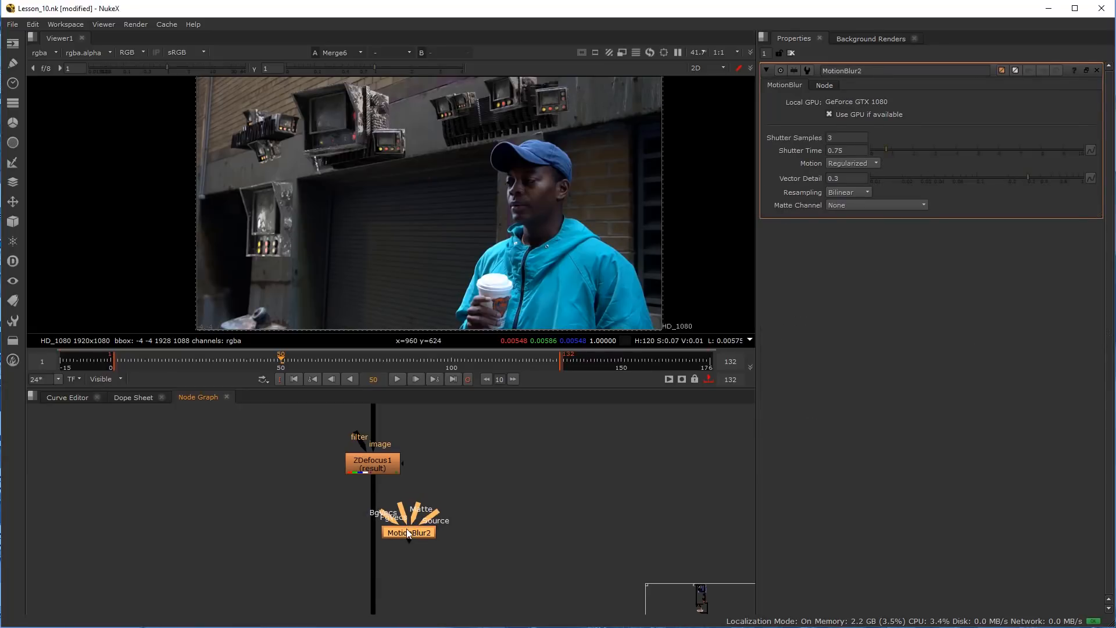
key(Tab)
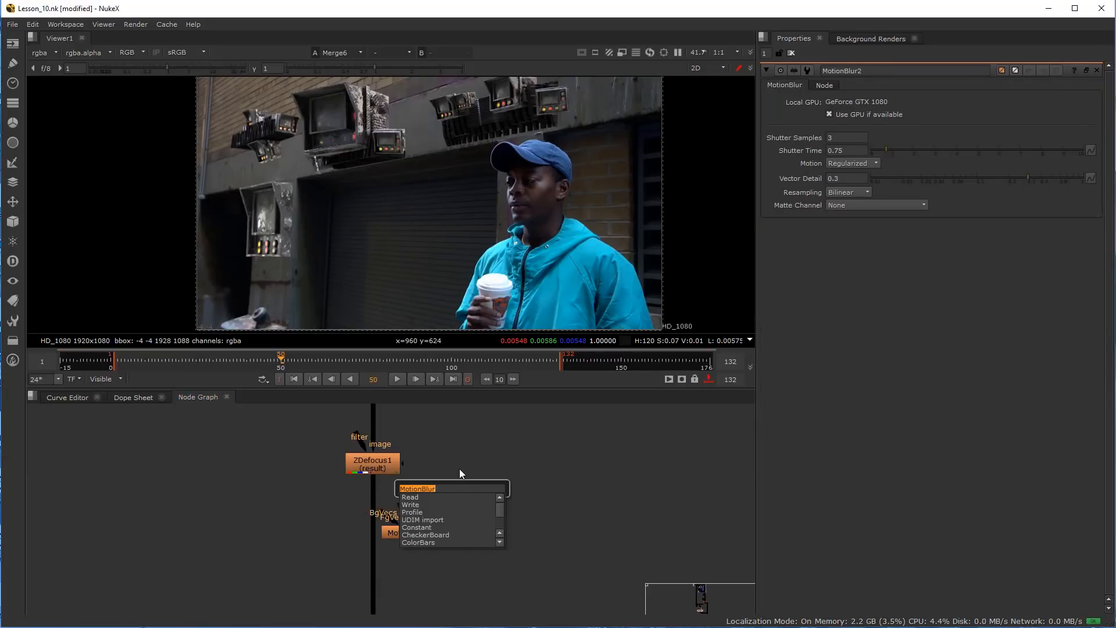
click(57, 51)
click(228, 470)
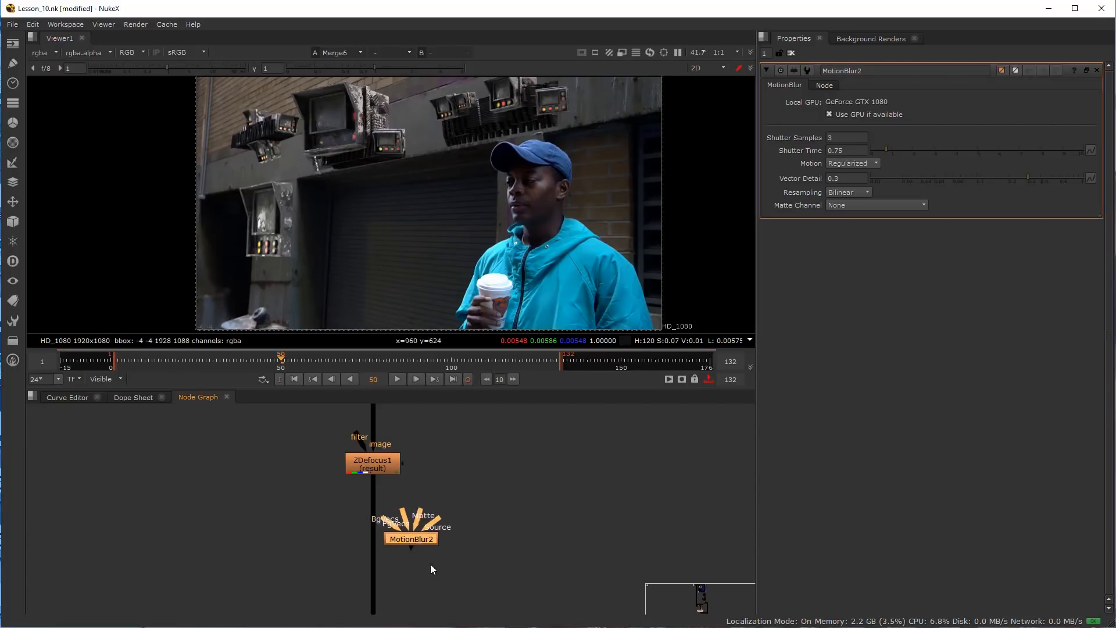
scroll(432, 500, up, 3)
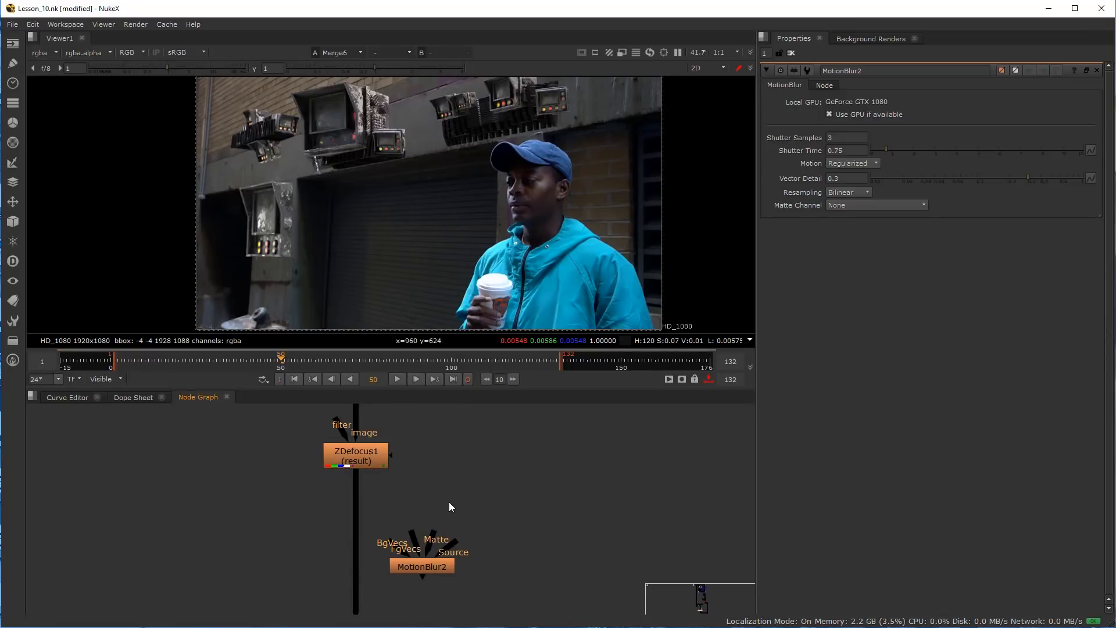
key(c)
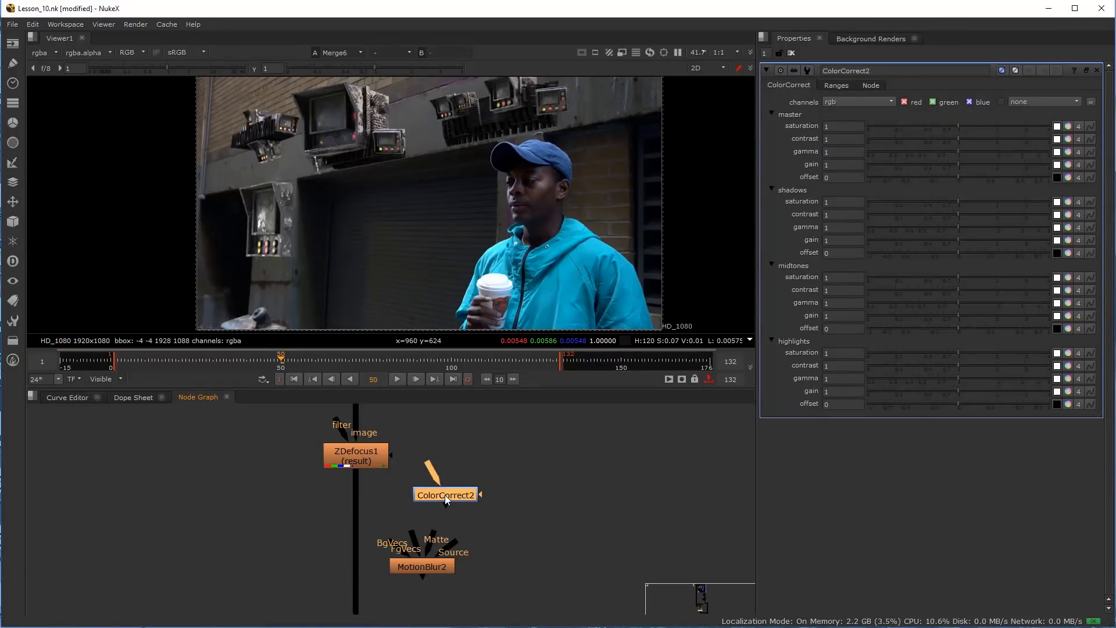
key(Delete)
Add a VectorBlur node and place it unconnected between ZDefocus1 and the MotionBlur node
key(Tab)
text(ved)
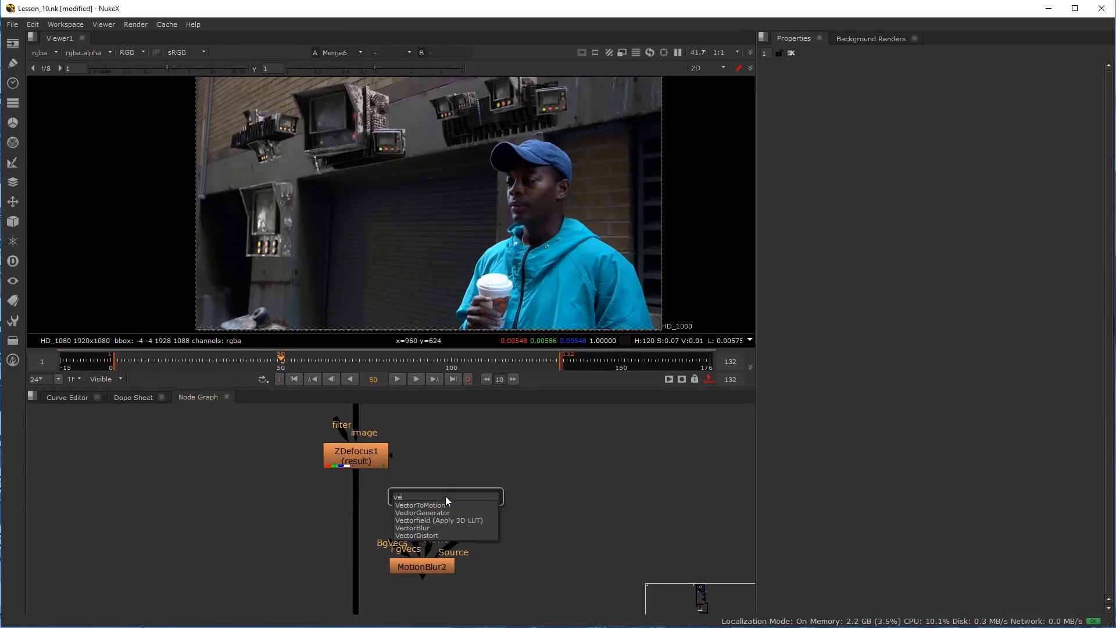
click(430, 528)
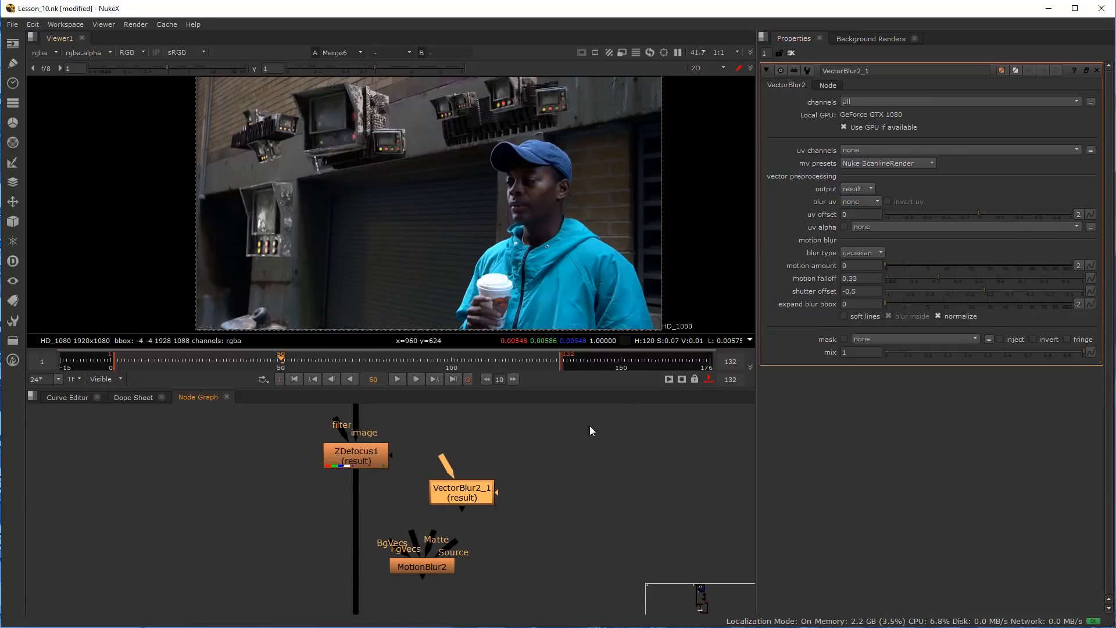
drag(434, 493, 386, 500)
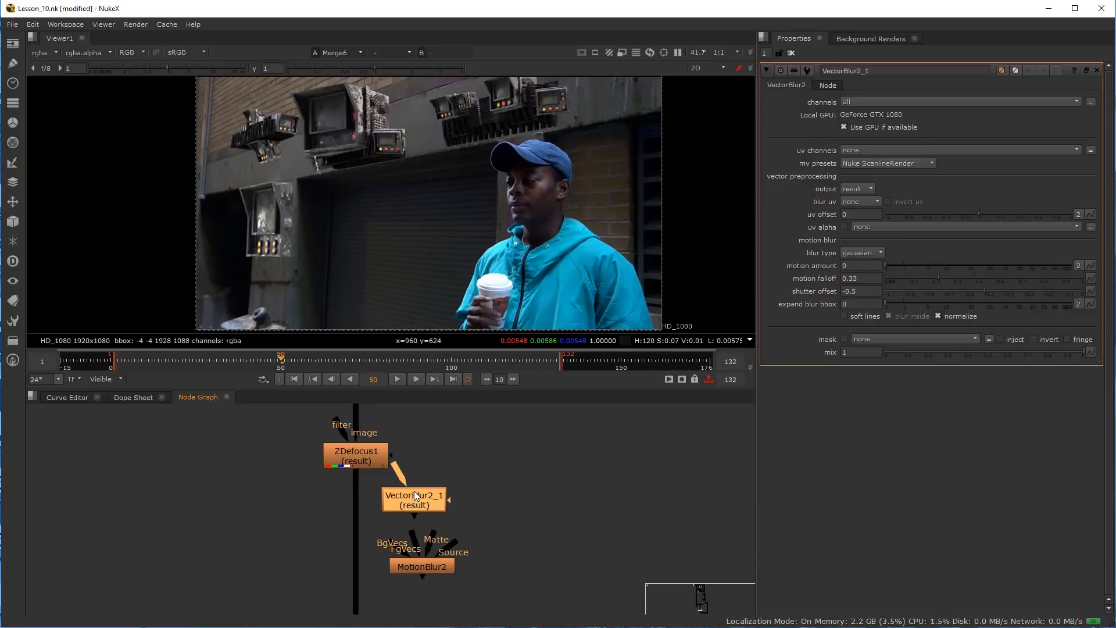
drag(412, 501, 443, 488)
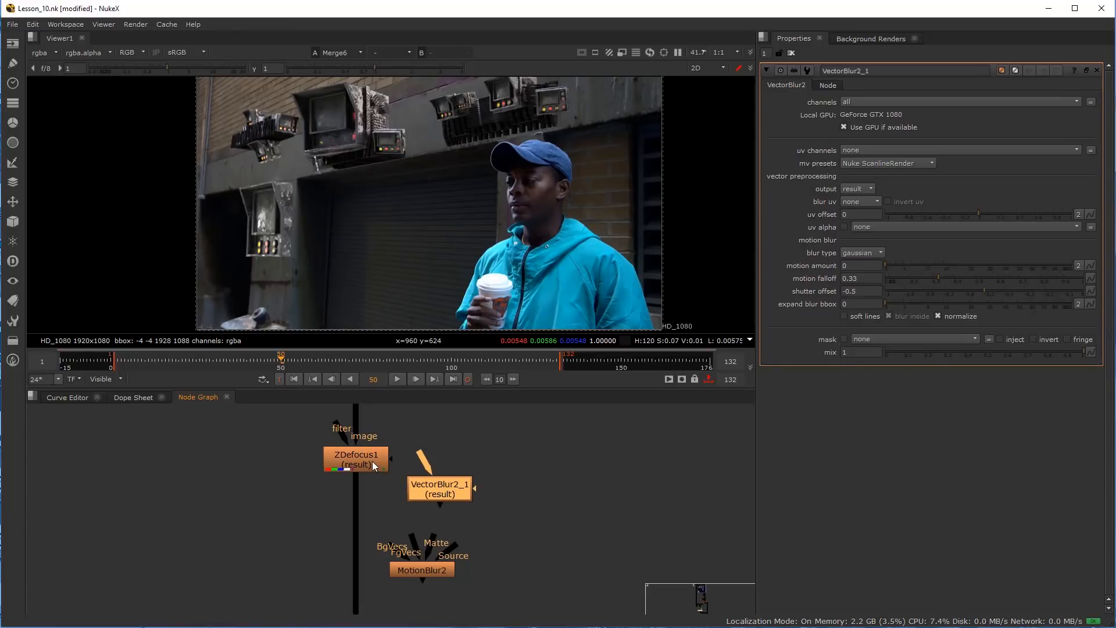
Delete the VectorBlur node and move the MotionBlur node up closer to ZDefocus1
click(56, 53)
click(282, 487)
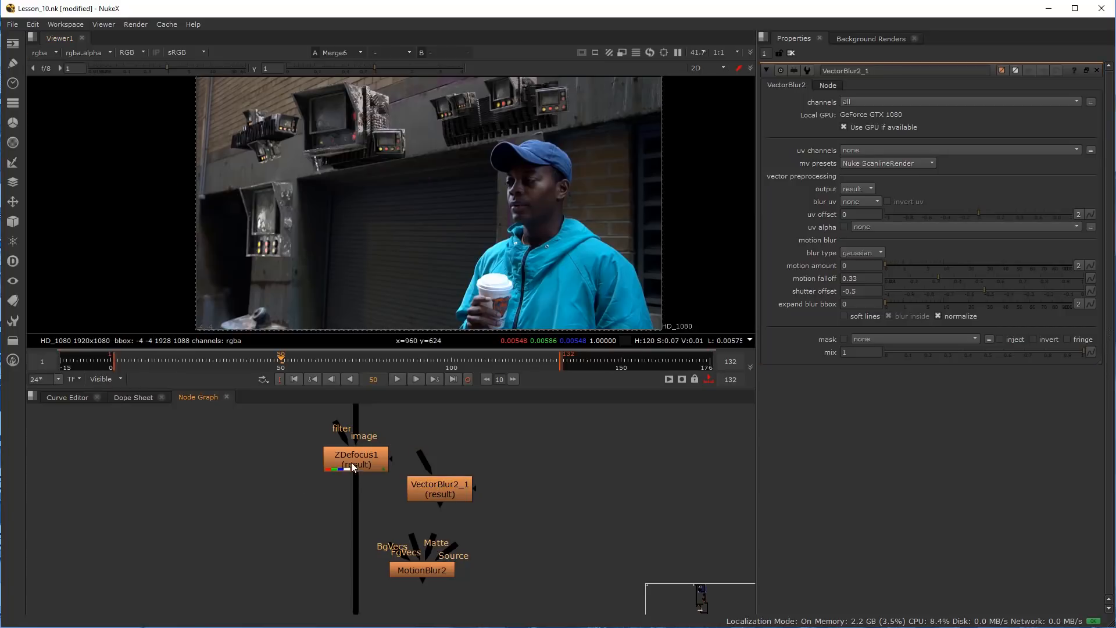
drag(440, 494, 451, 501)
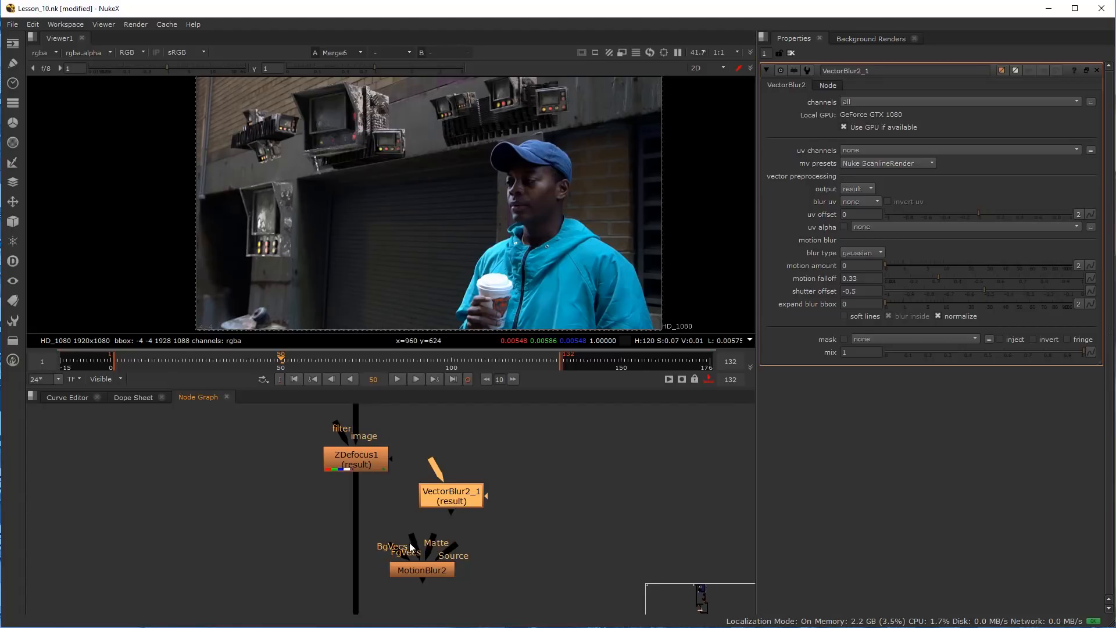
drag(435, 494, 443, 487)
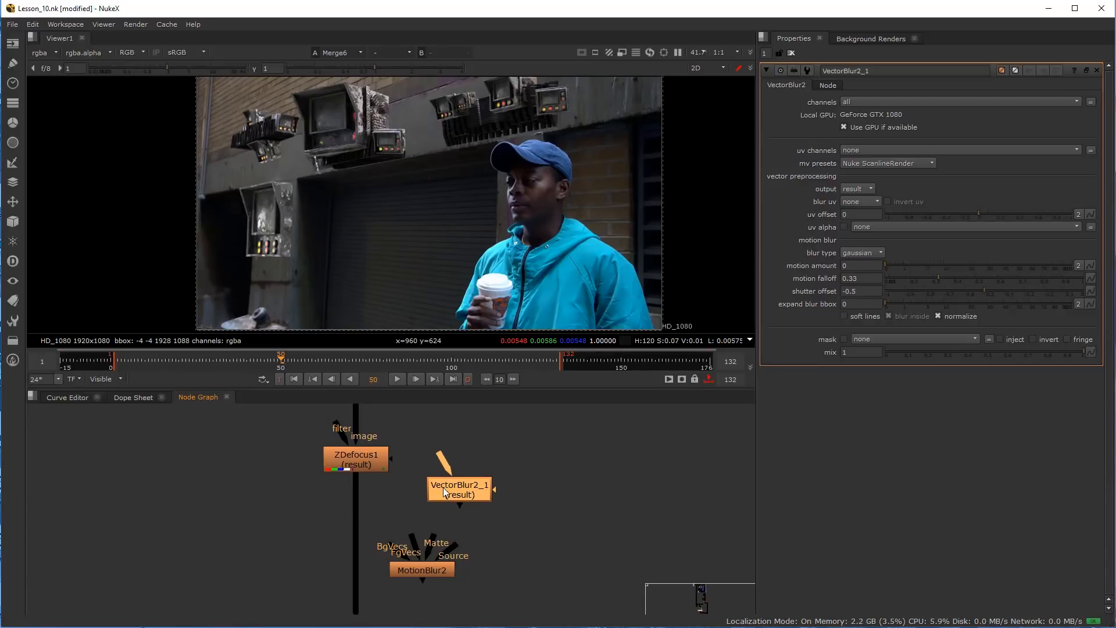
key(Delete)
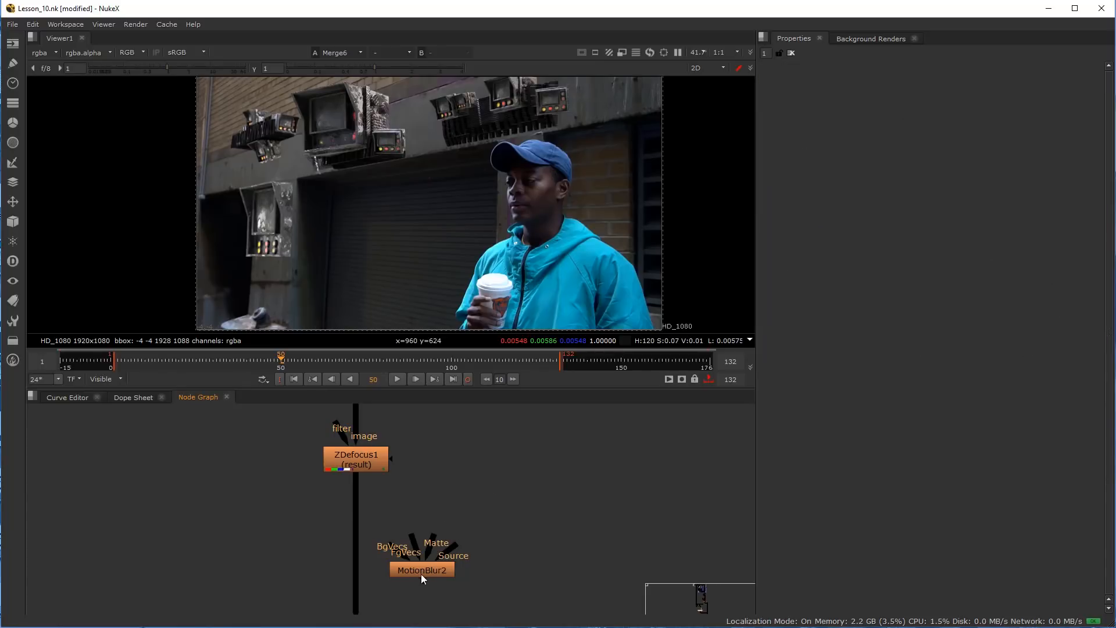
drag(421, 574, 423, 548)
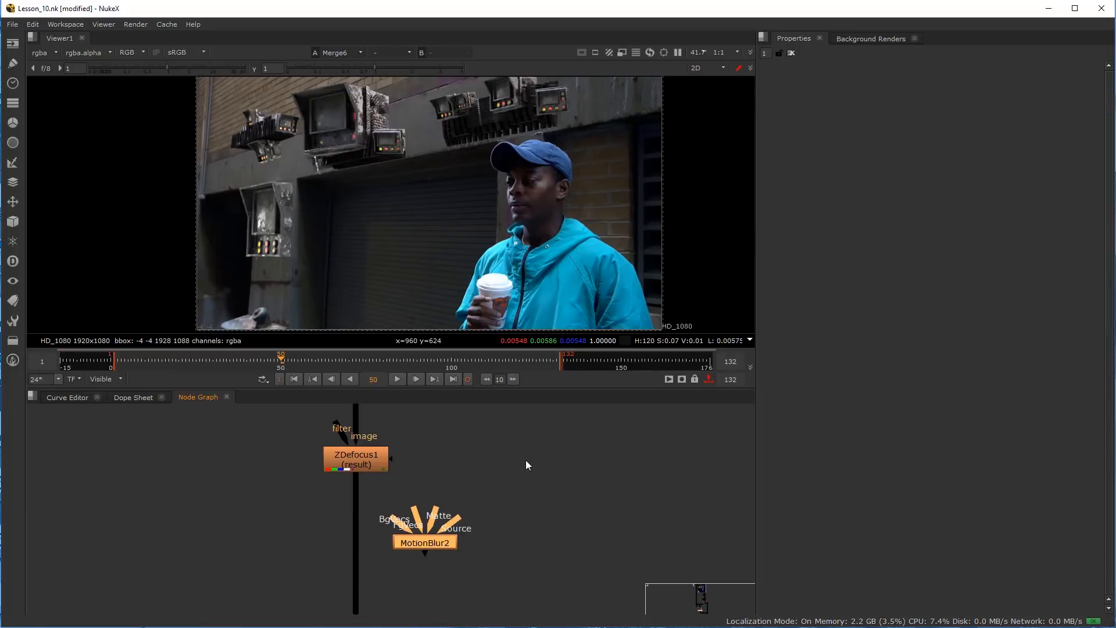
Insert the MotionBlur node into the main stream directly below ZDefocus1
drag(427, 543, 428, 525)
click(459, 449)
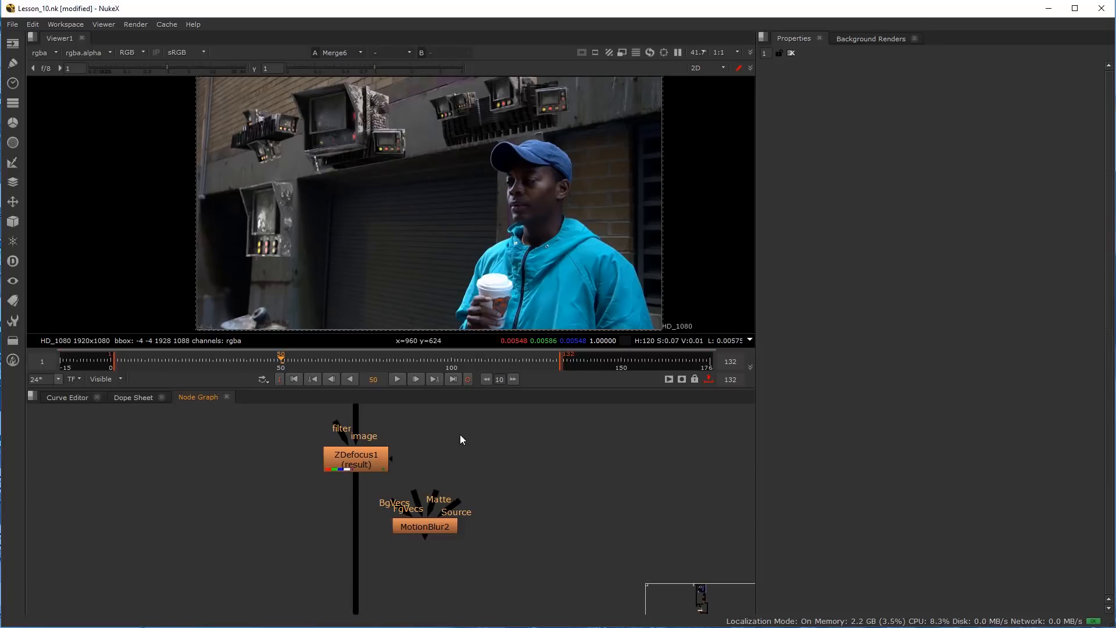
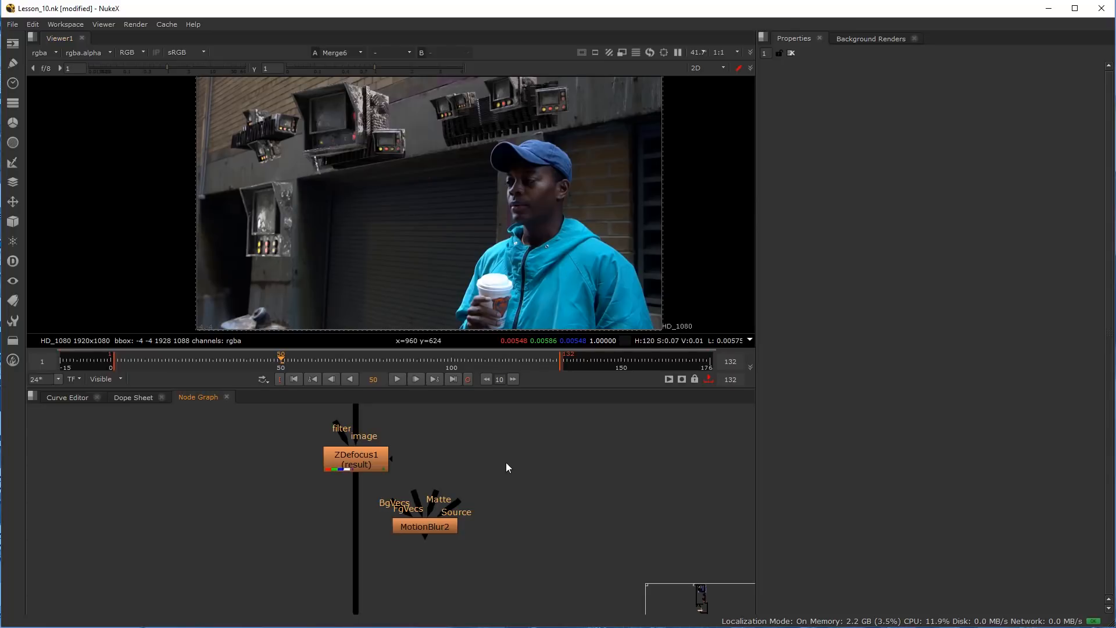
click(294, 361)
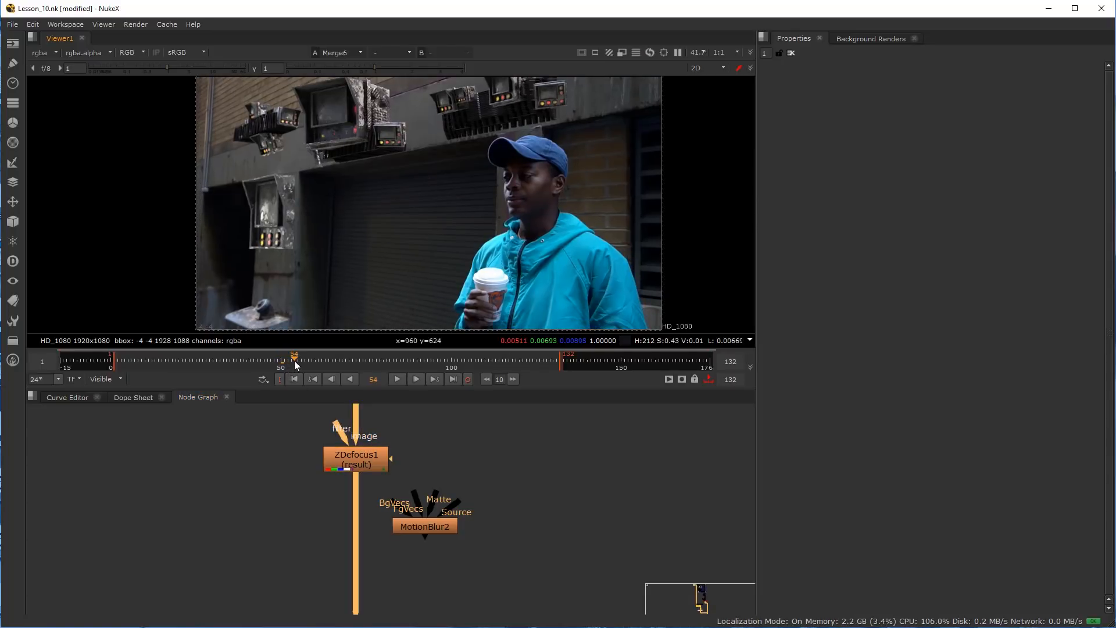
drag(295, 361, 299, 361)
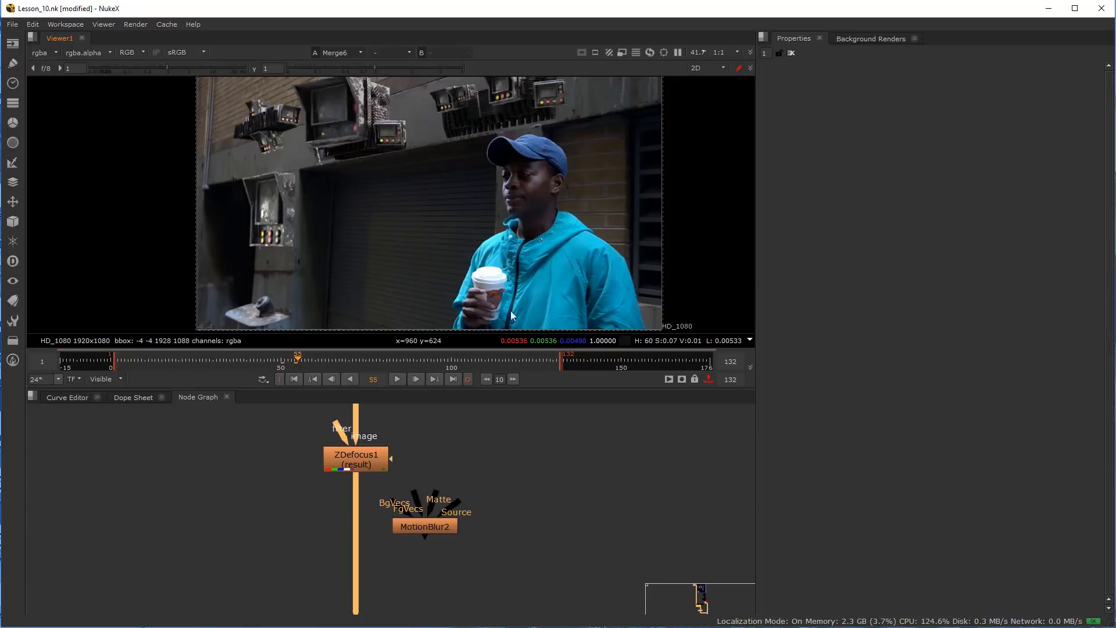
click(428, 528)
scroll(428, 526, up, 2)
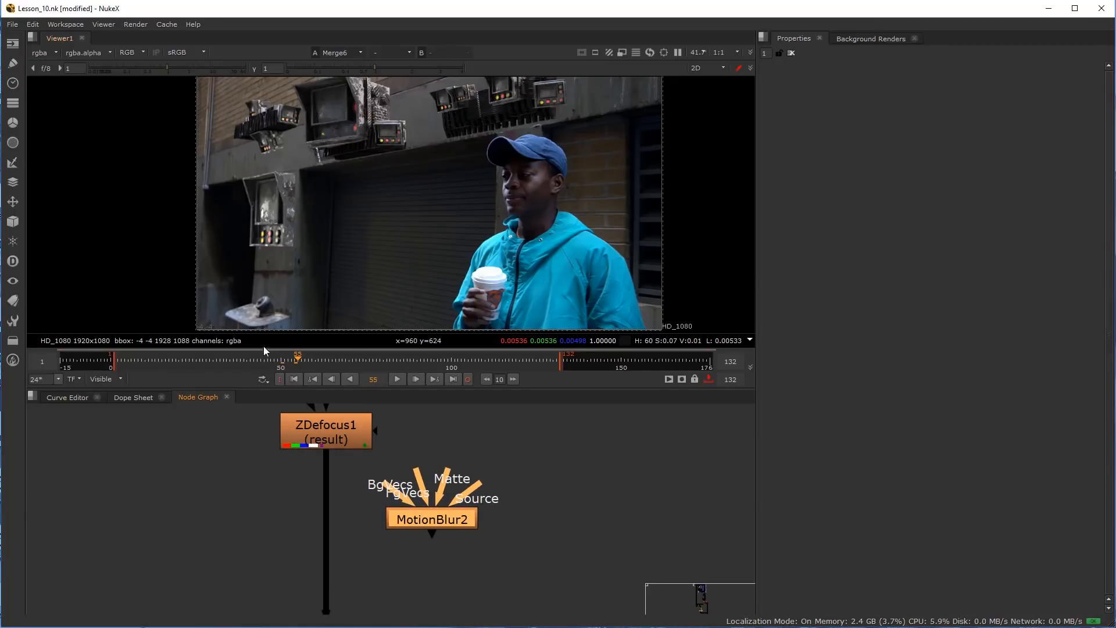
drag(293, 363, 292, 361)
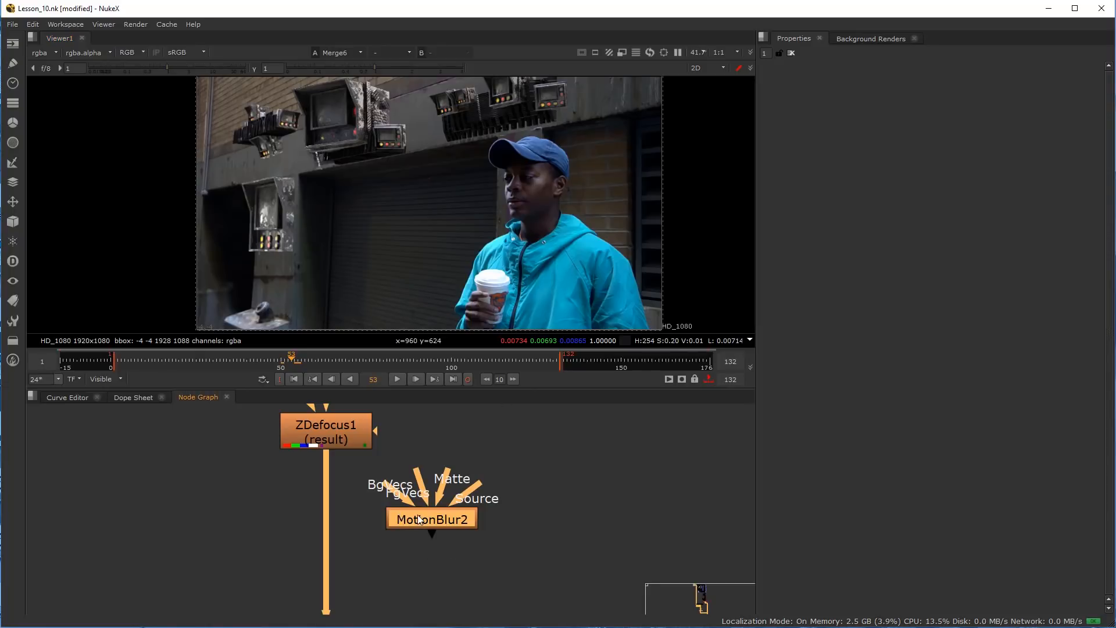
drag(413, 519, 333, 522)
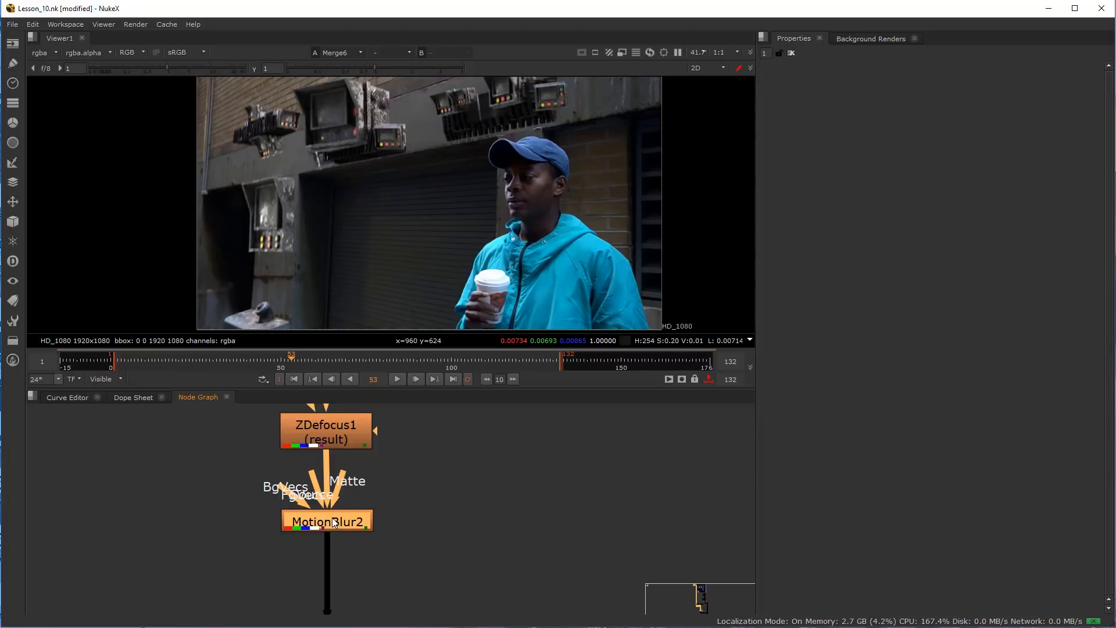
Open the MotionBlur node's properties and view the monitor clusters up close at frame 55
double_click(326, 526)
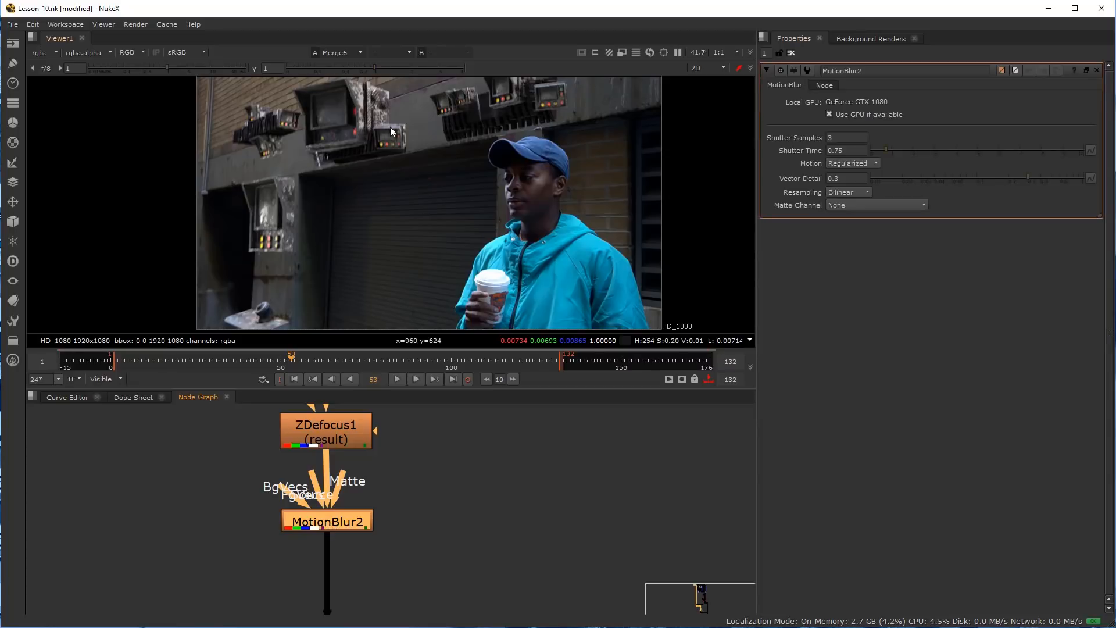
scroll(282, 115, up, 5)
drag(291, 360, 298, 361)
scroll(304, 162, up, 6)
Try 2 shutter samples on the MotionBlur node and return the value to 3
click(838, 138)
text(2)
key(Return)
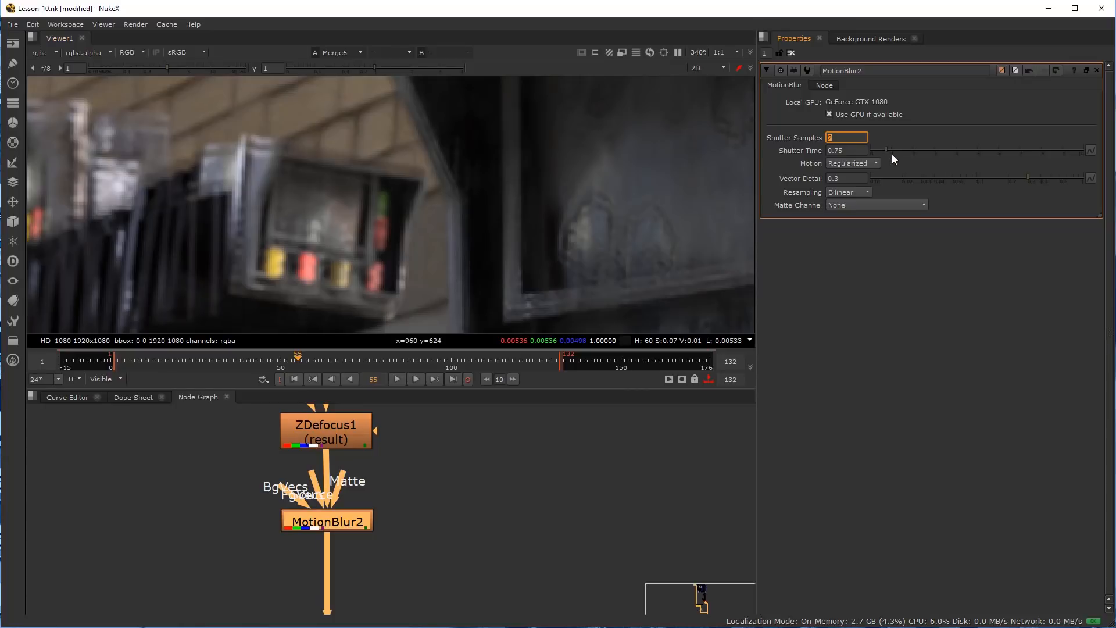
text(3)
key(Return)
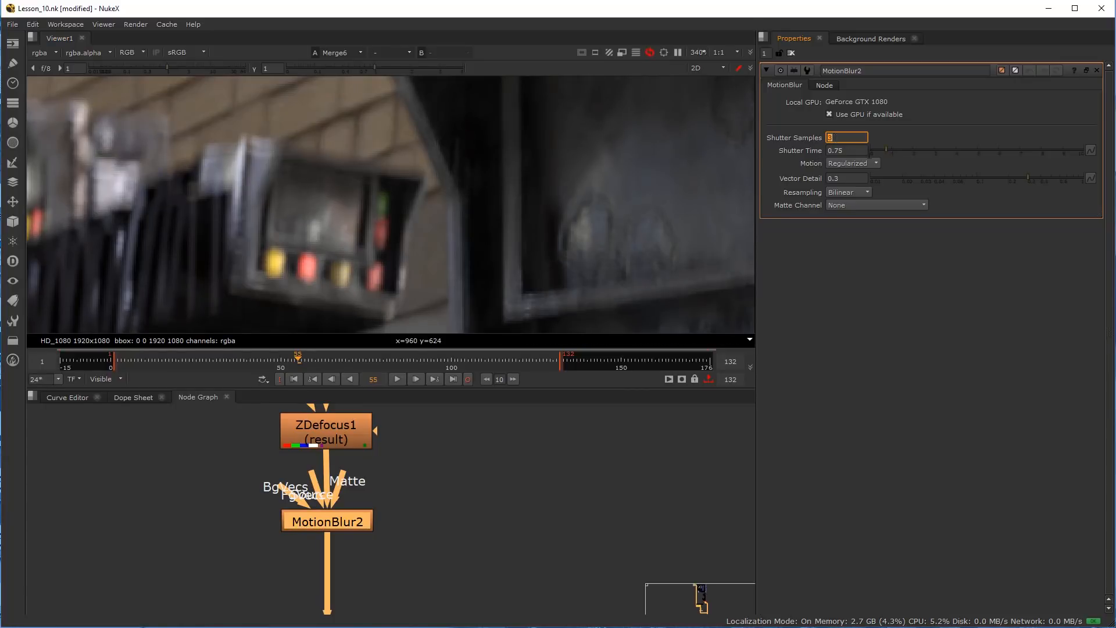
Try a shutter time of 2.7 with 4 and 5 shutter samples, and check the blur on the small monitor cluster's edges
click(898, 149)
drag(898, 149, 928, 149)
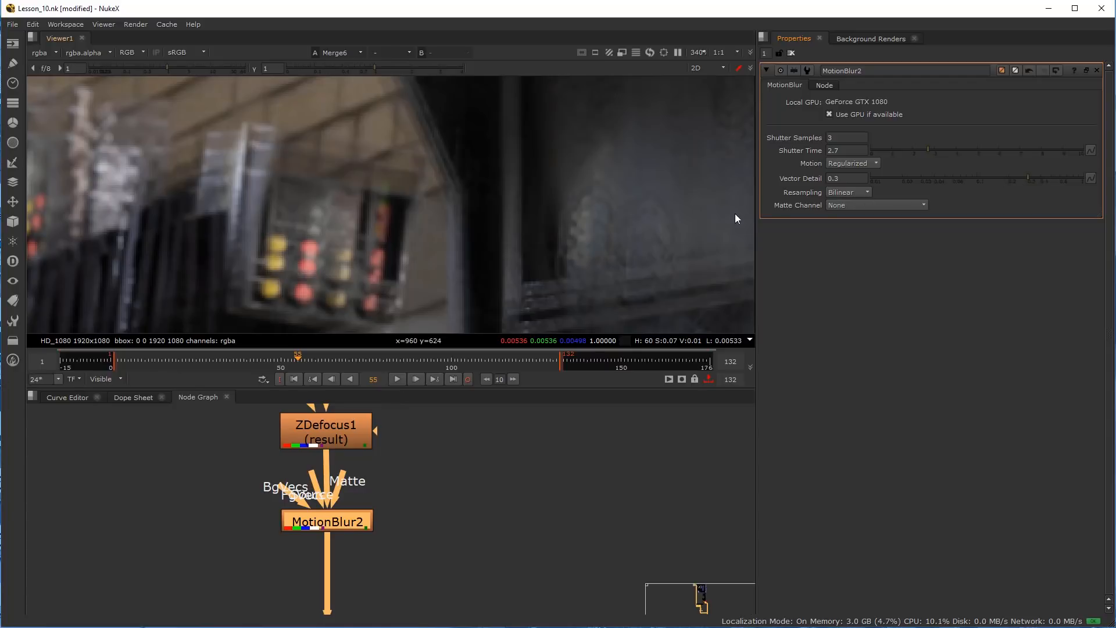
double_click(839, 138)
text(4)
key(Return)
text(5)
key(Return)
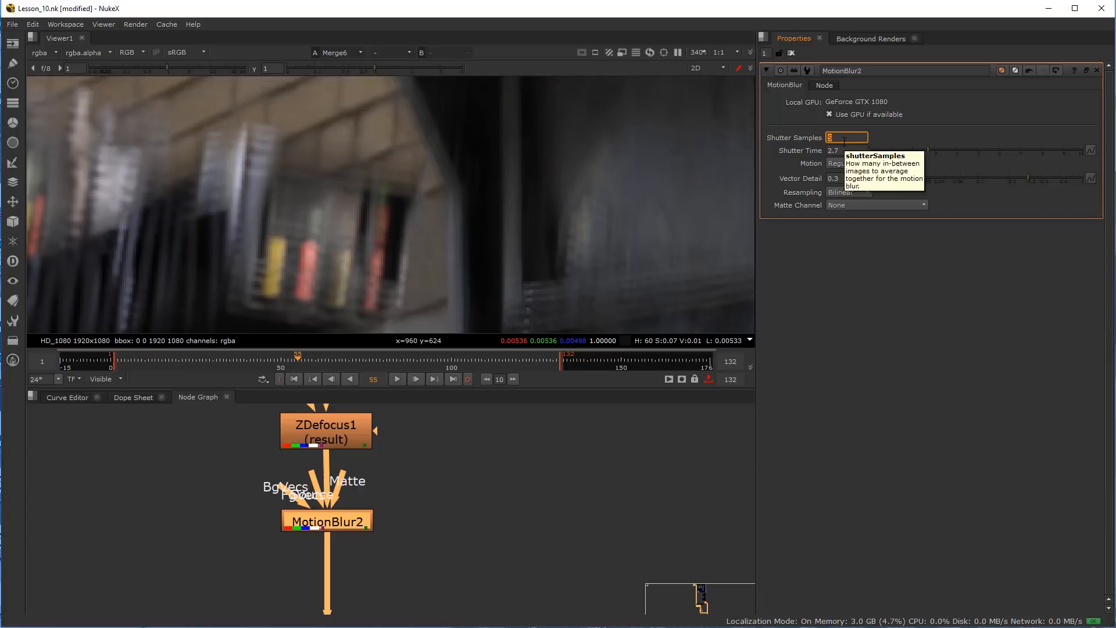
scroll(271, 167, down, 2)
middle_drag(277, 179, 435, 222)
scroll(389, 180, up, 4)
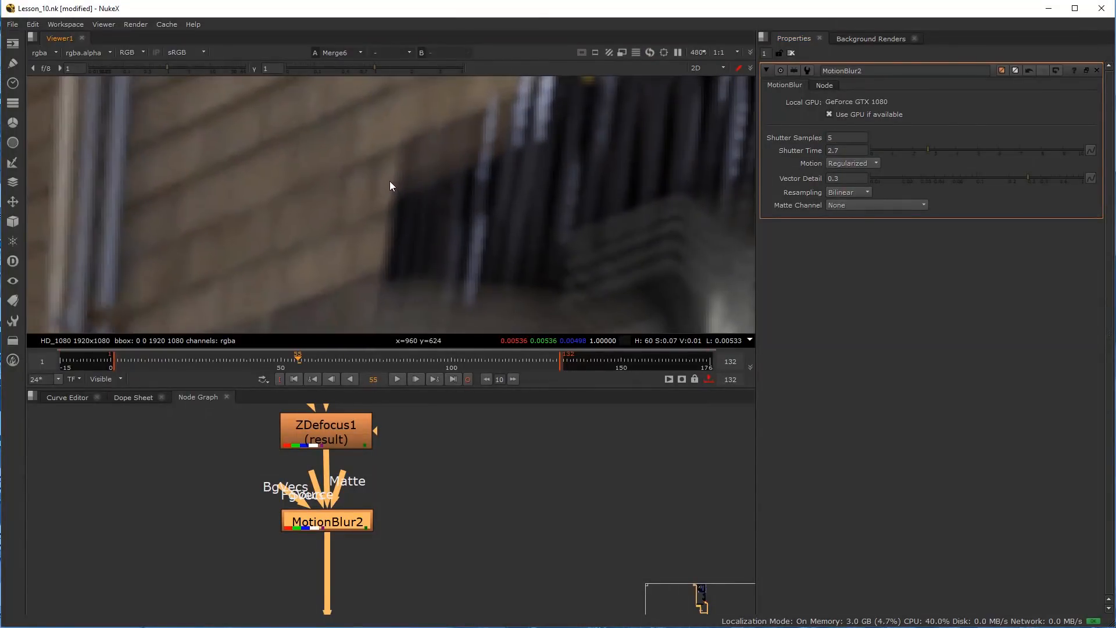
mouse_move(336, 197)
middle_down()
mouse_move(367, 98)
mouse_move(340, 217)
middle_up()
middle_drag(411, 186, 386, 280)
scroll(395, 241, down, 1)
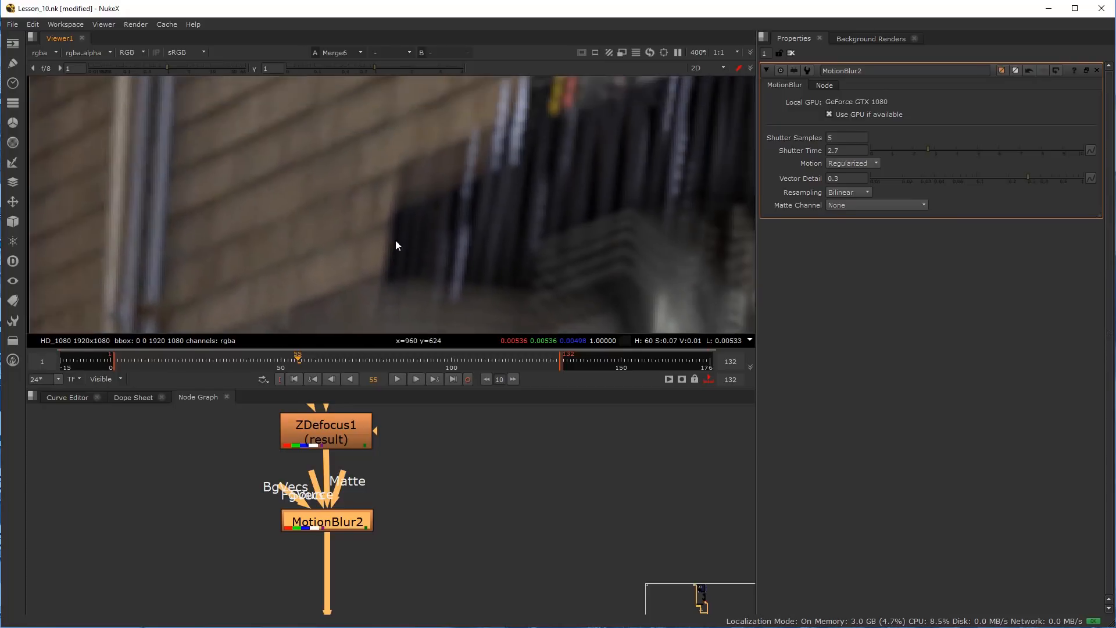
Set the MotionBlur node to 3 shutter samples and a shutter time of 0.4
double_click(830, 138)
text(8)
key(Return)
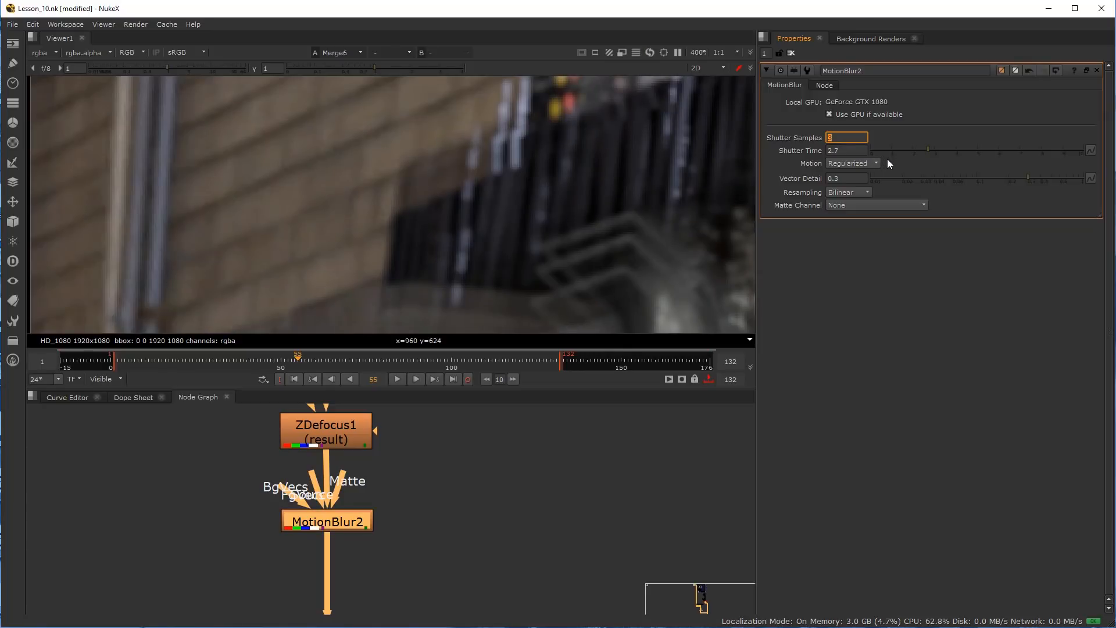
drag(891, 150, 881, 151)
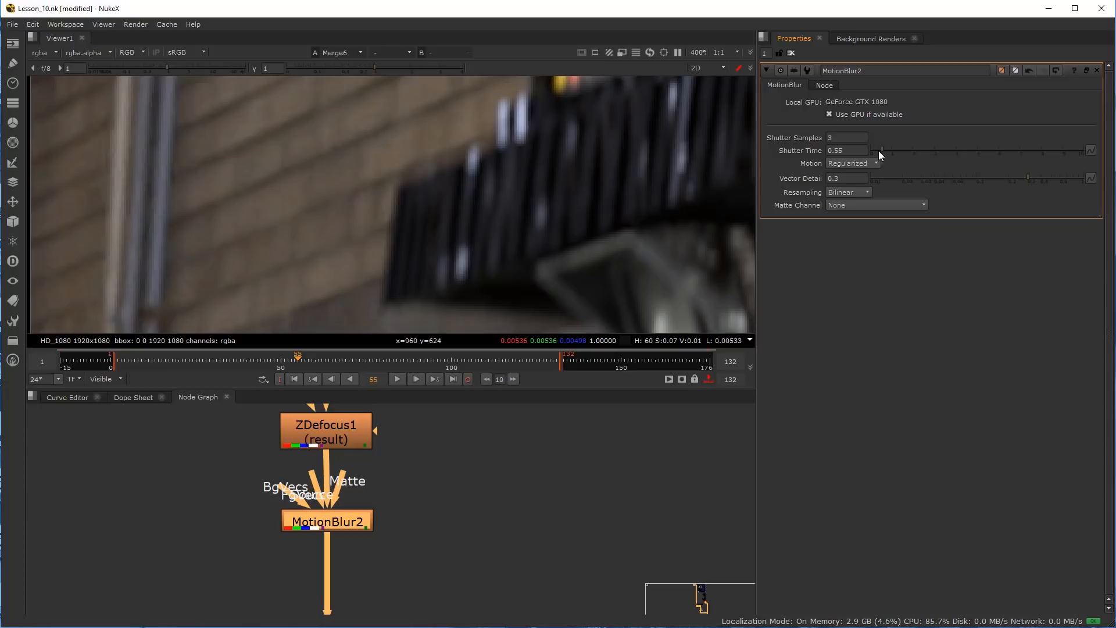
drag(881, 150, 878, 150)
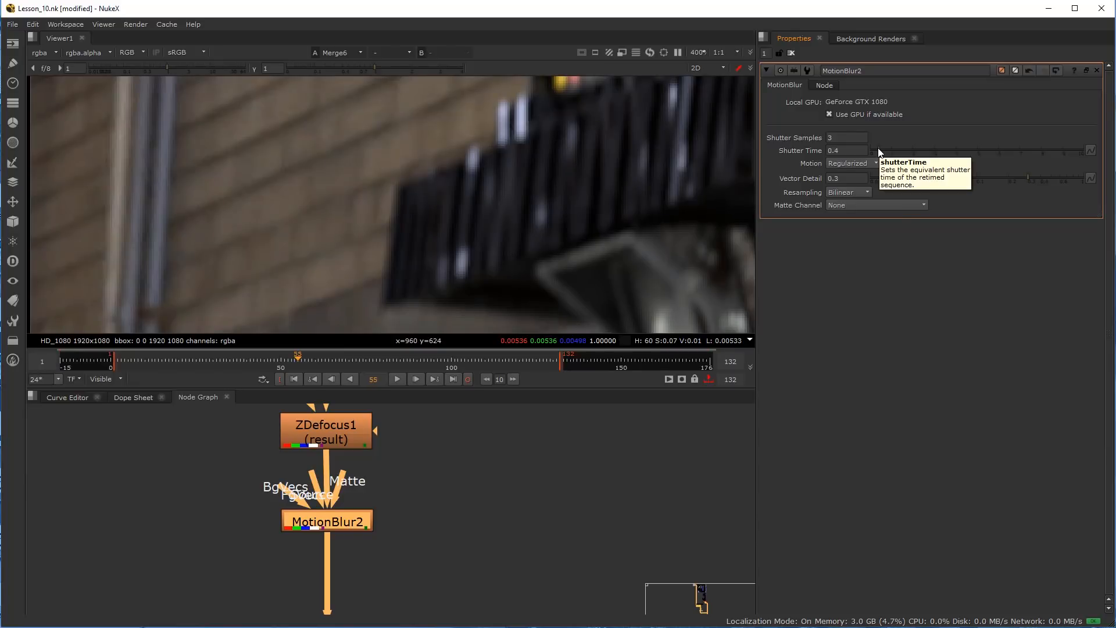
drag(879, 150, 880, 148)
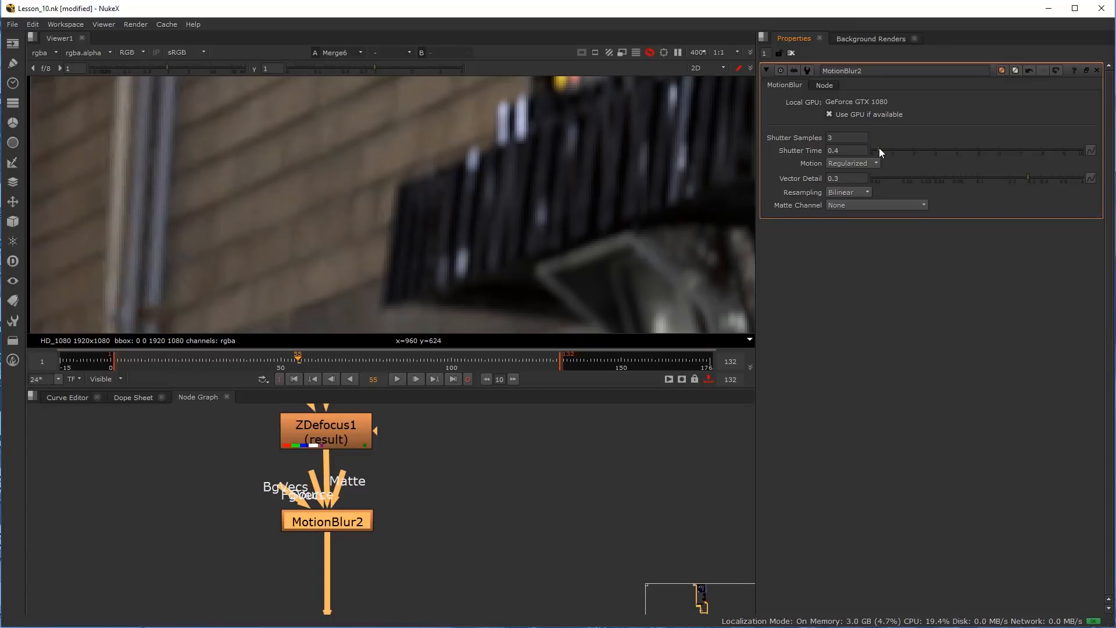
Examine the motion blur on the monitor clusters, both across the frame and up close on the small cluster by the brick wall
scroll(483, 197, down, 2)
scroll(484, 192, down, 3)
middle_drag(585, 195, 377, 222)
scroll(513, 201, up, 1)
scroll(418, 253, down, 2)
middle_drag(417, 253, 334, 205)
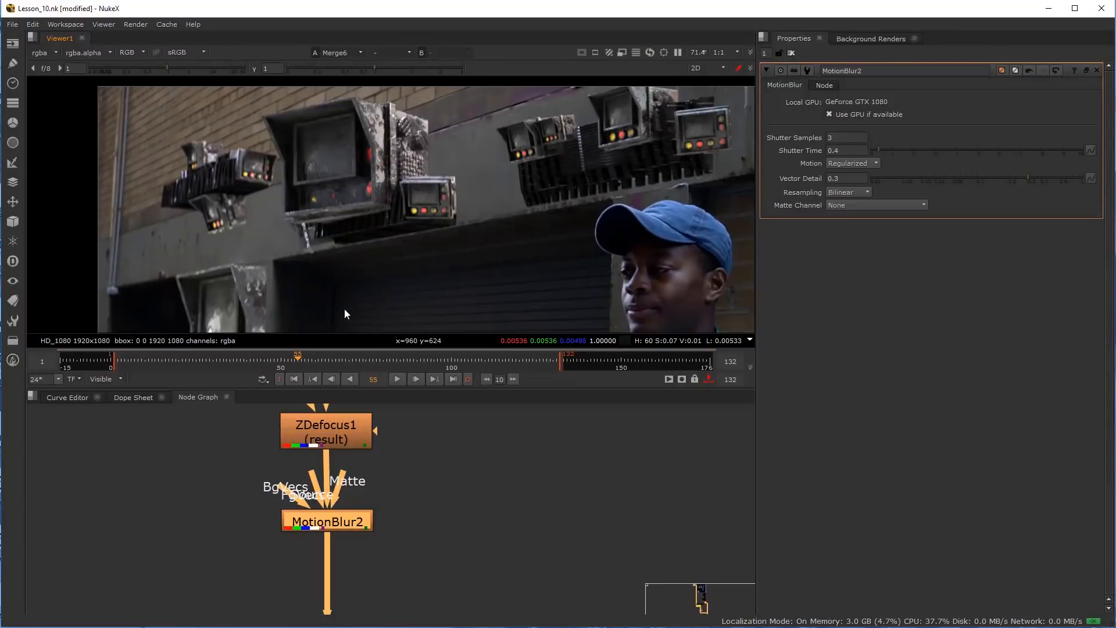
scroll(298, 360, up, 1)
scroll(189, 195, up, 5)
scroll(190, 196, up, 2)
middle_drag(158, 224, 277, 228)
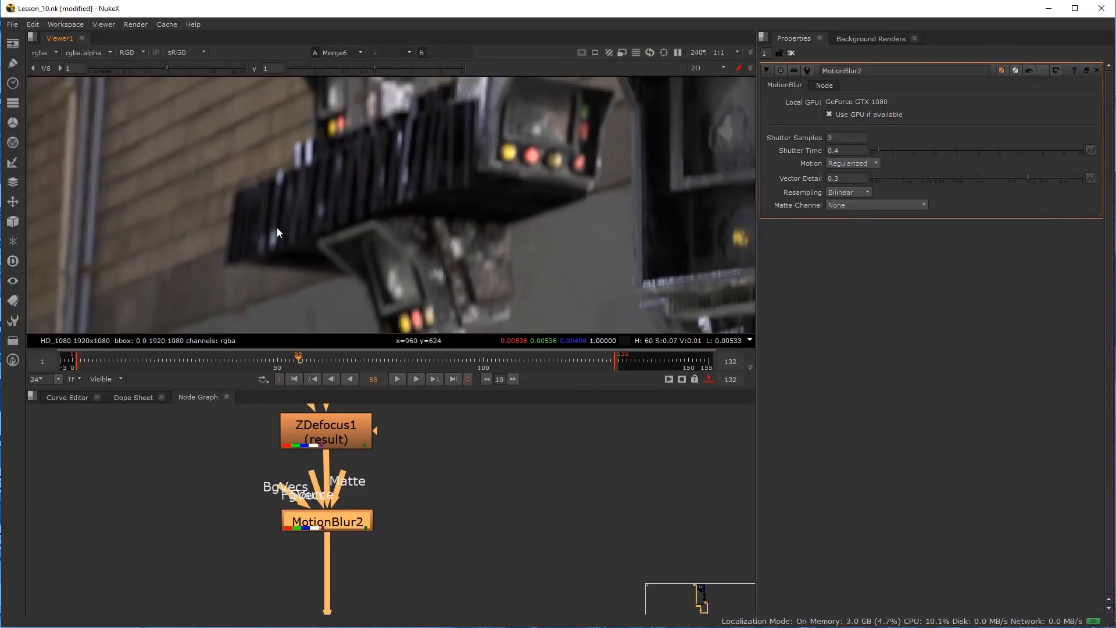
Step frame by frame up to frame 61 and back to 55 to check the small cluster's motion blur against the wall
scroll(236, 235, up, 2)
key(Left)
key(Right)
key(Right)
key(Right)
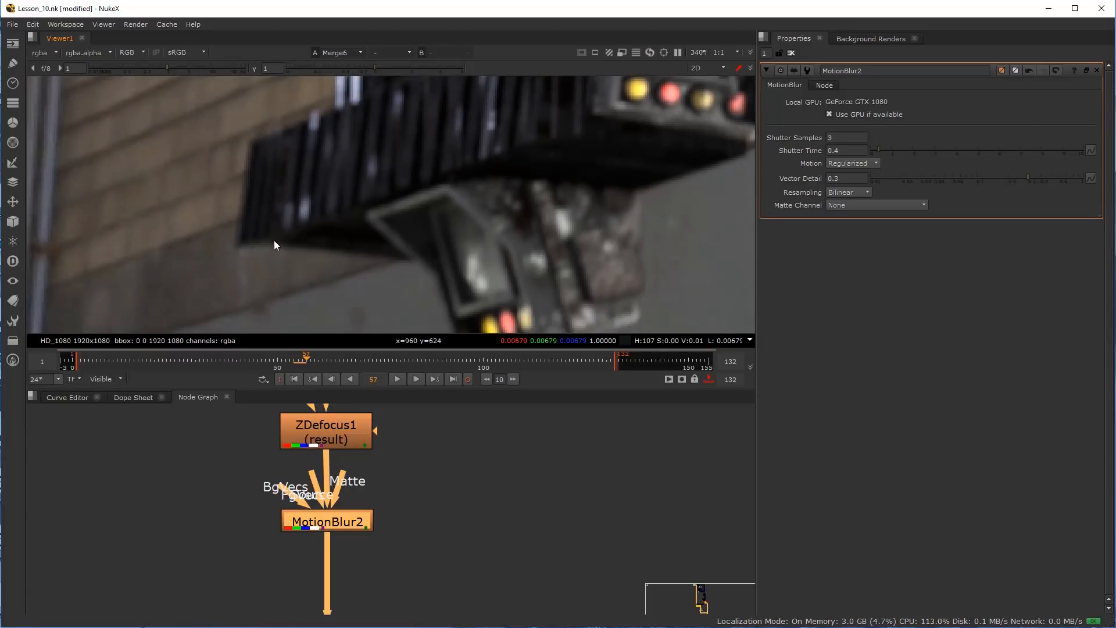
key(Right)
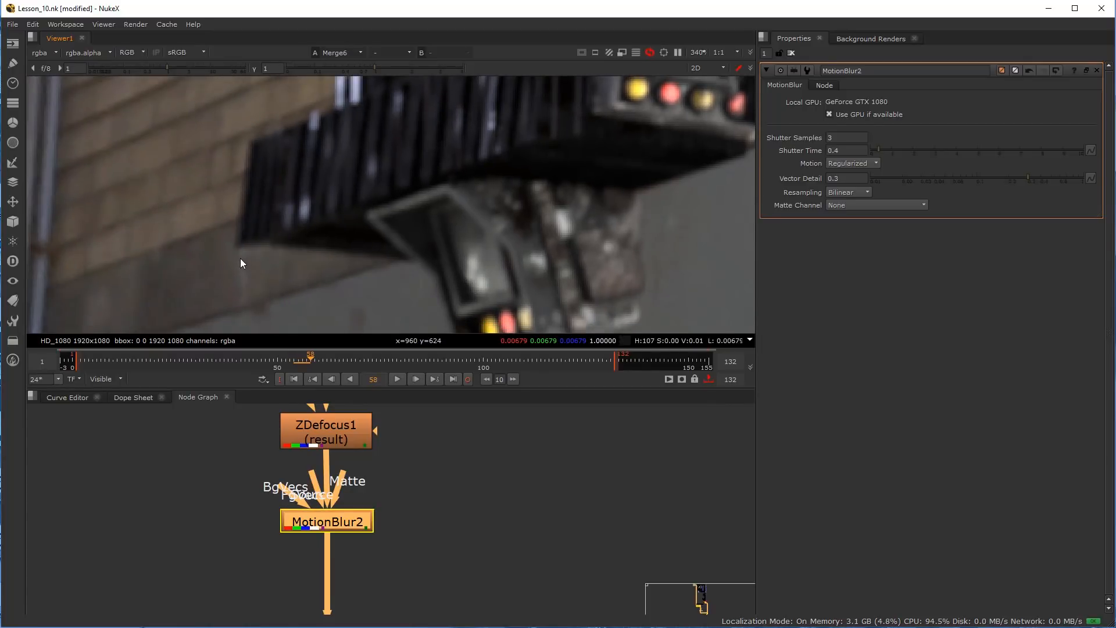
key(Right)
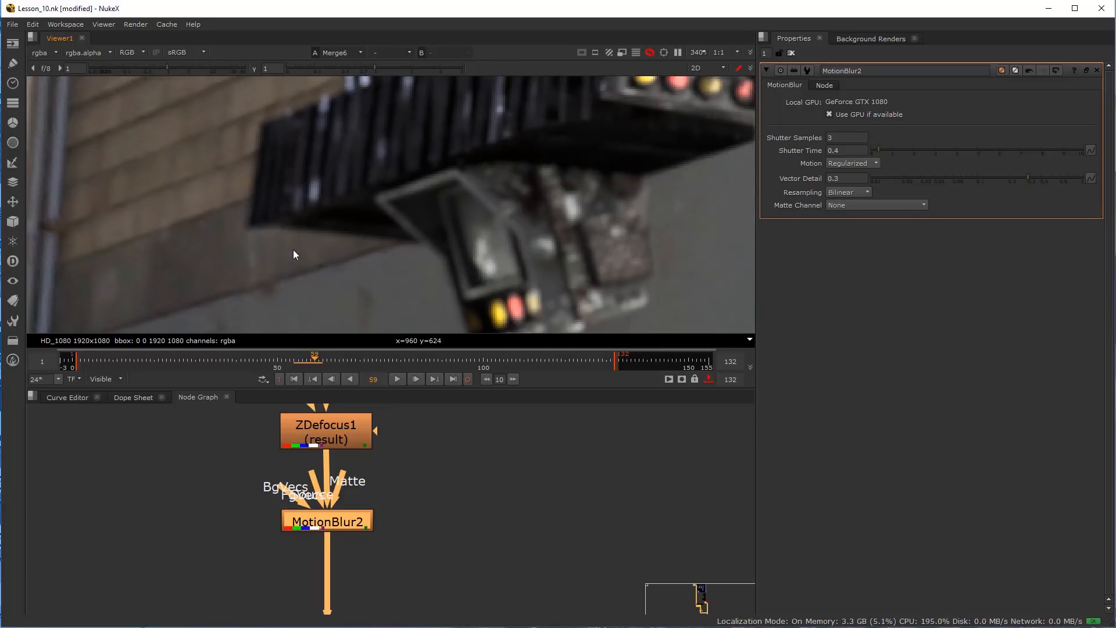
key(Right)
key(Right)
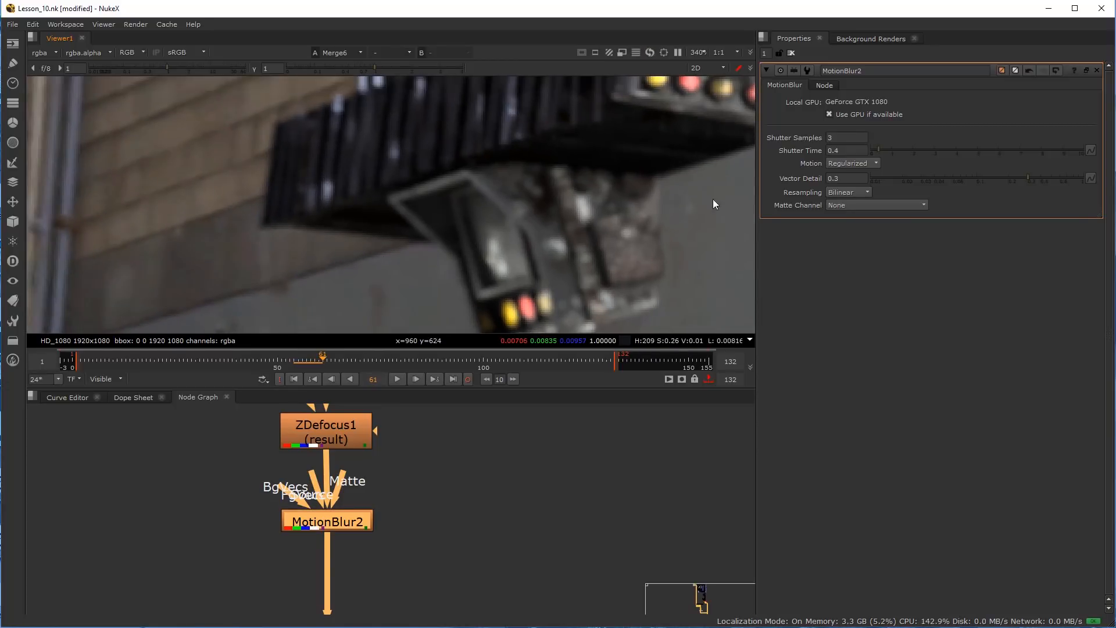
key(Left)
key(Left)
key(Left)
key(Left)
key(Left)
key(Left)
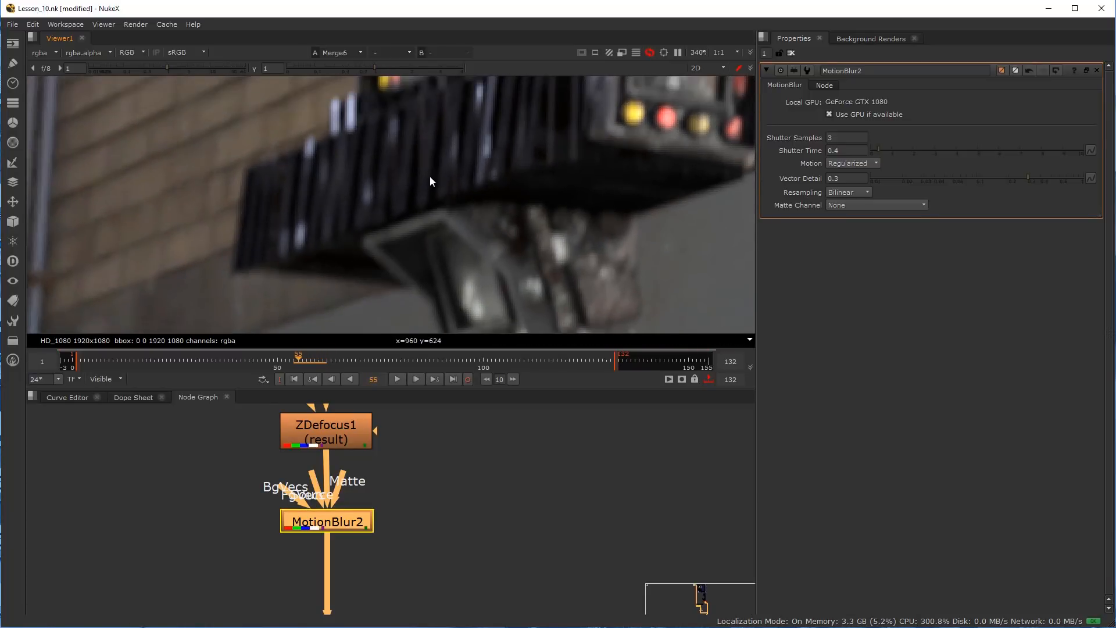
scroll(431, 175, down, 10)
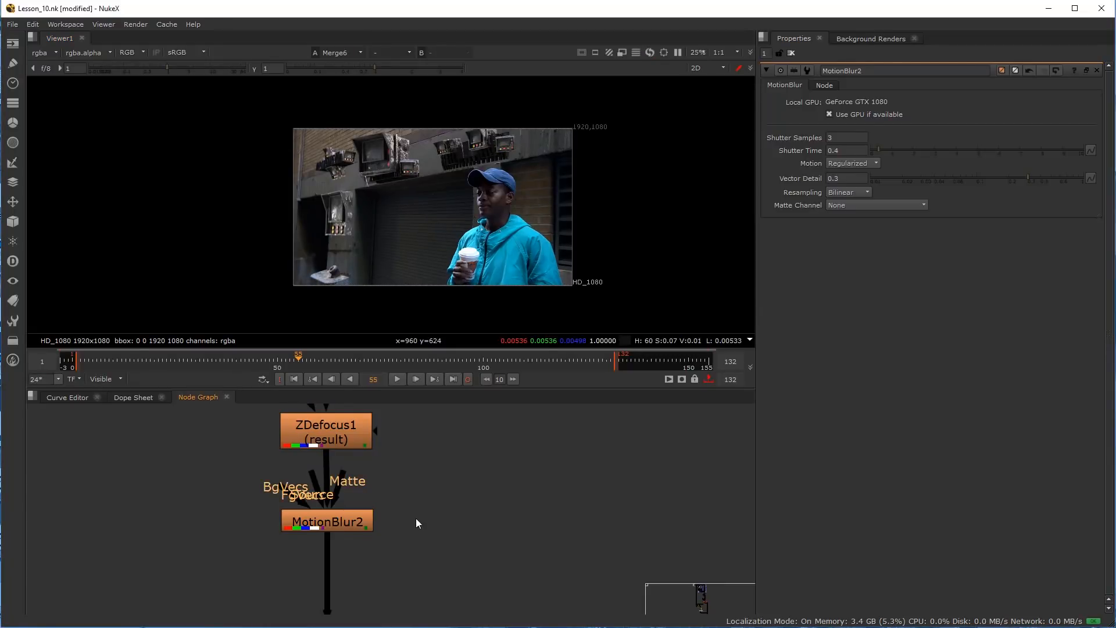
Add a Soften node and insert it into the stream directly below MotionBlur2
scroll(416, 518, down, 6)
scroll(431, 484, up, 3)
middle_drag(433, 479, 438, 507)
drag(428, 485, 427, 488)
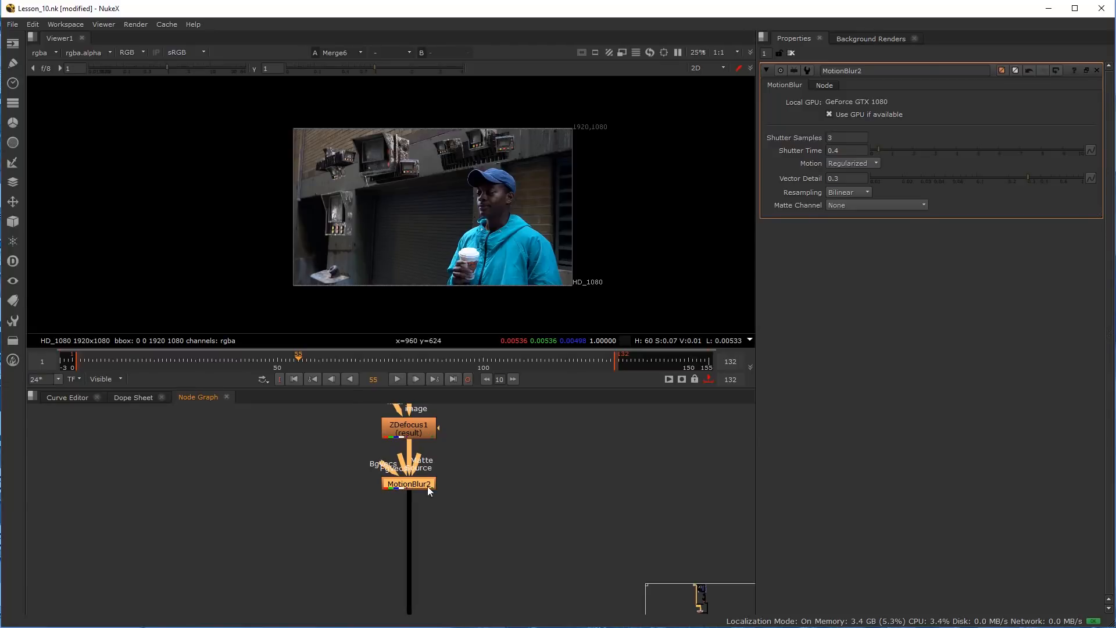
scroll(428, 487, up, 2)
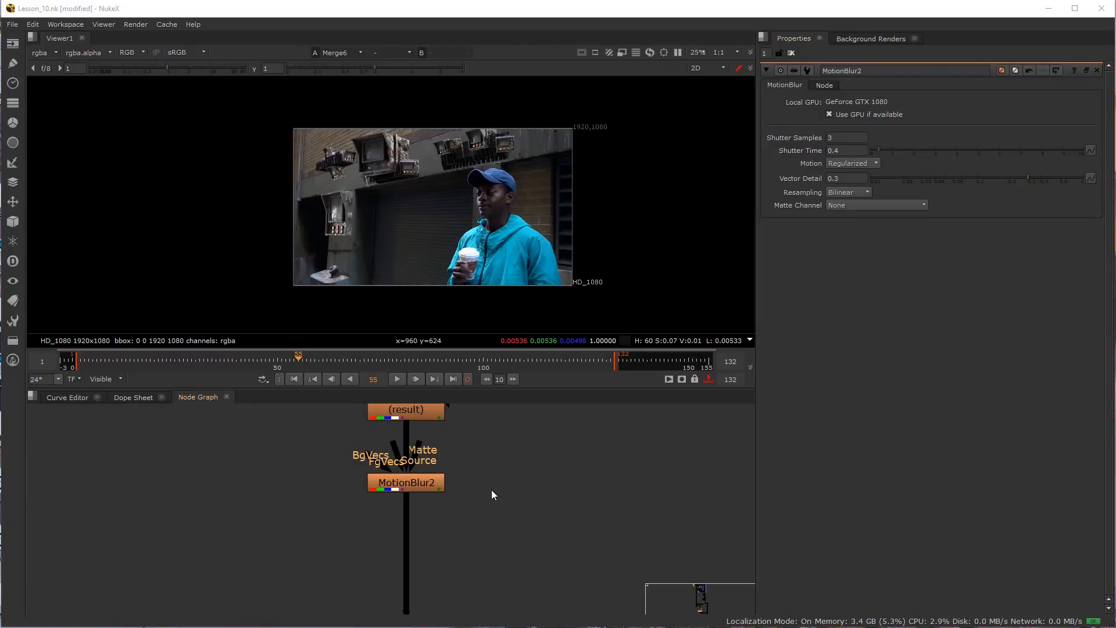
scroll(459, 523, up, 2)
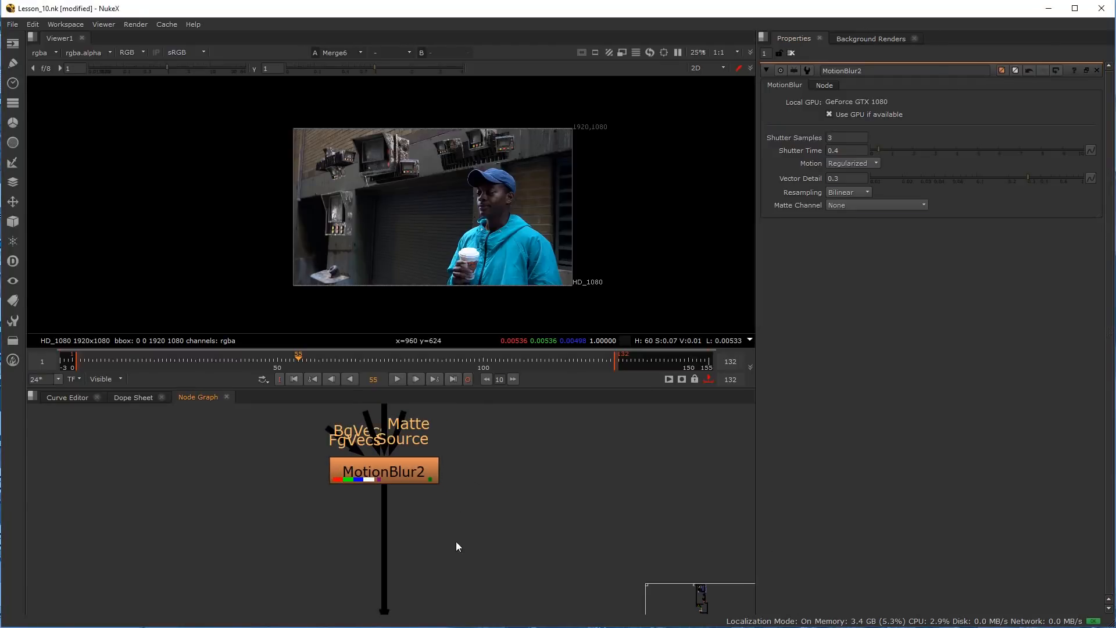
middle_drag(459, 561, 476, 528)
key(Tab)
text(s)
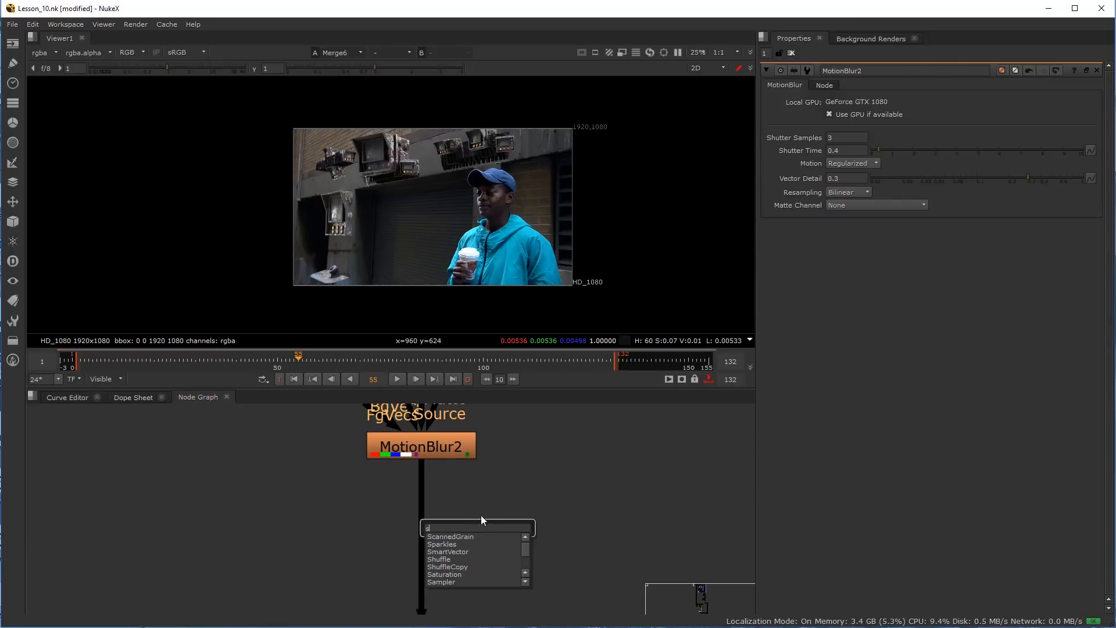
text(o)
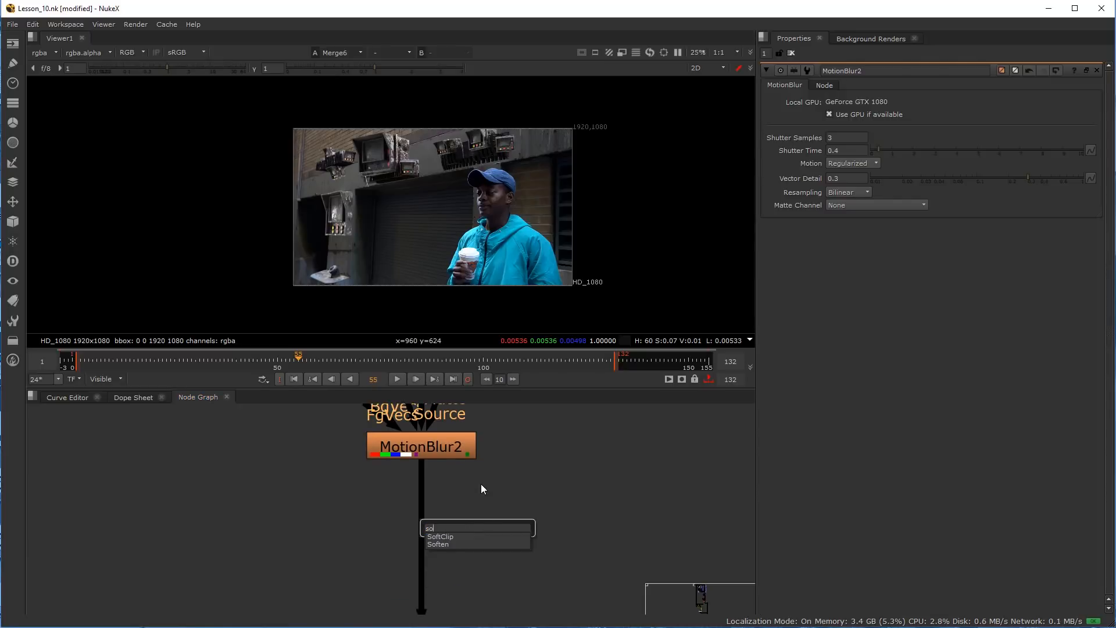
click(463, 544)
drag(465, 537, 420, 544)
Compare the large monitor's fine detail up close with the Soften node enabled and disabled
scroll(415, 152, up, 2)
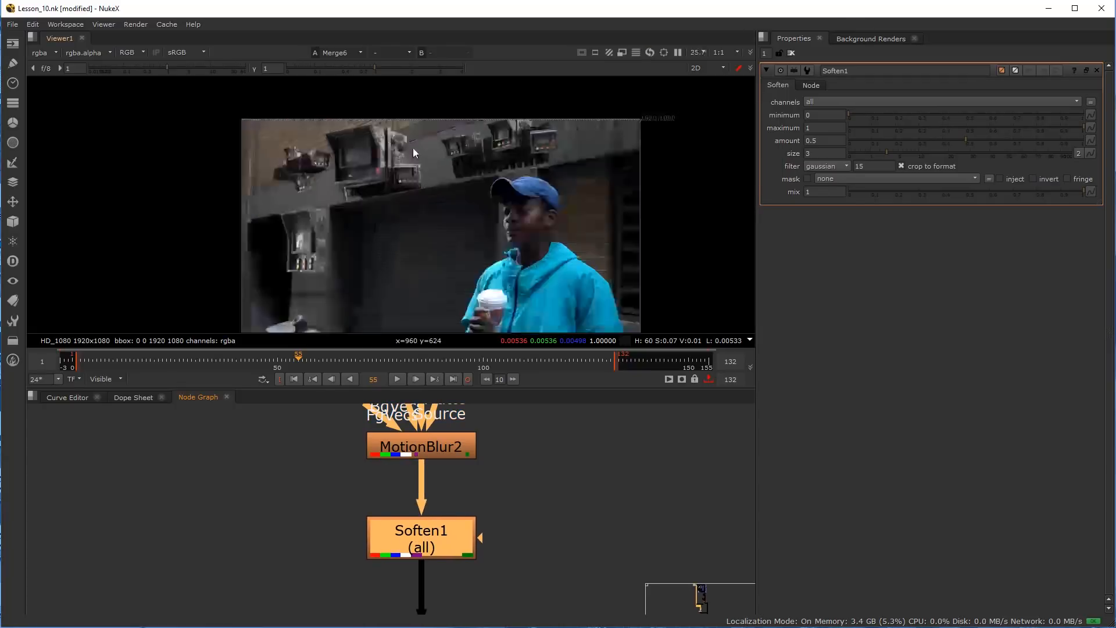
scroll(413, 152, up, 8)
key(d)
key(d)
key(d)
key(d)
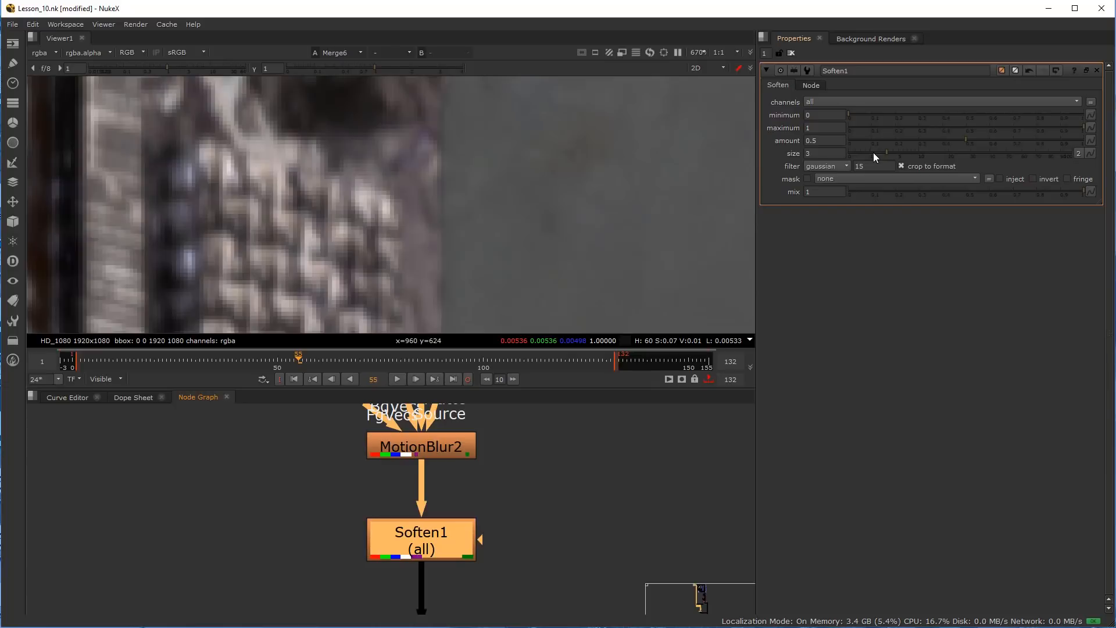
Set the Soften size to 1 and compare the large monitor's edges with the node on and off, leaving it enabled
drag(874, 153, 871, 153)
key(d)
key(d)
scroll(427, 236, up, 3)
key(d)
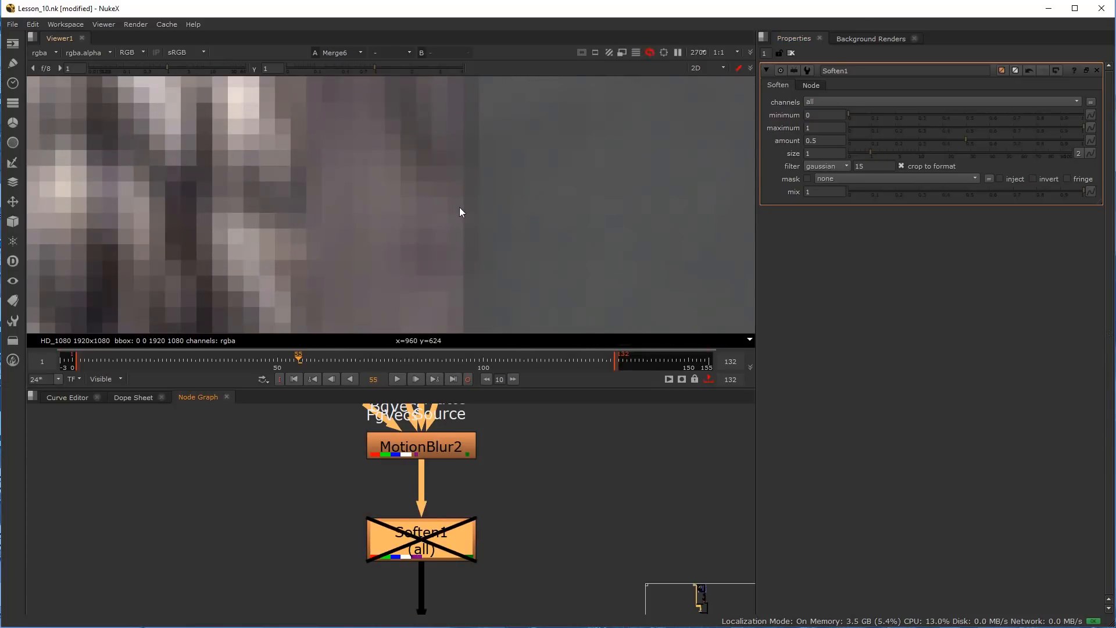
key(d)
scroll(346, 240, down, 4)
middle_drag(253, 231, 431, 194)
key(d)
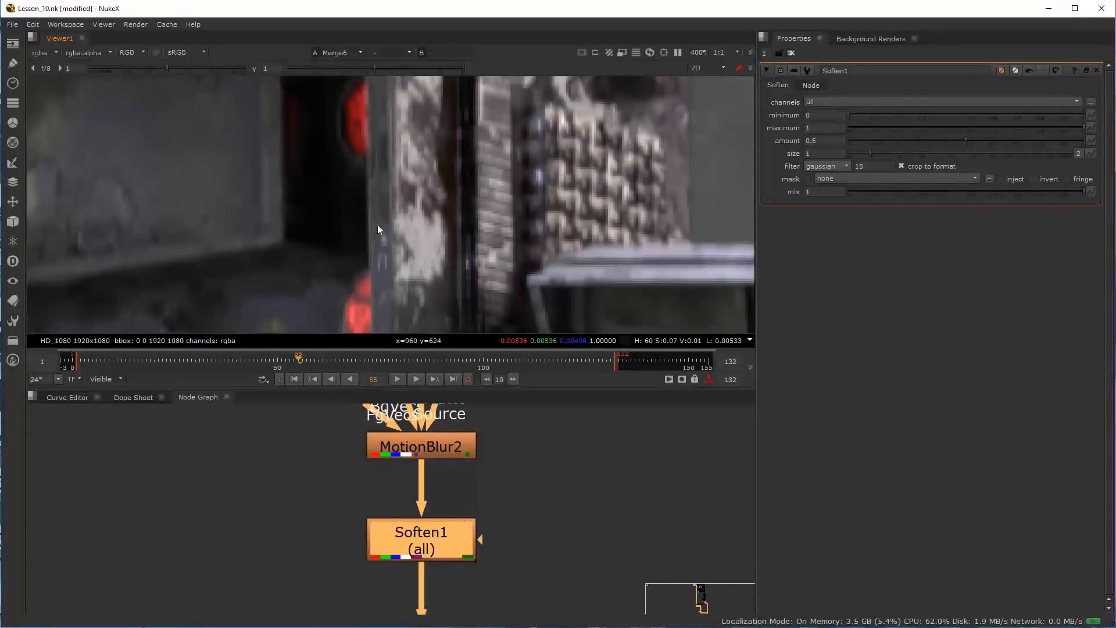
Compare the woven texture up close with the Soften node disabled and enabled, leaving it enabled
key(d)
middle_drag(603, 209, 379, 225)
scroll(401, 210, up, 3)
key(d)
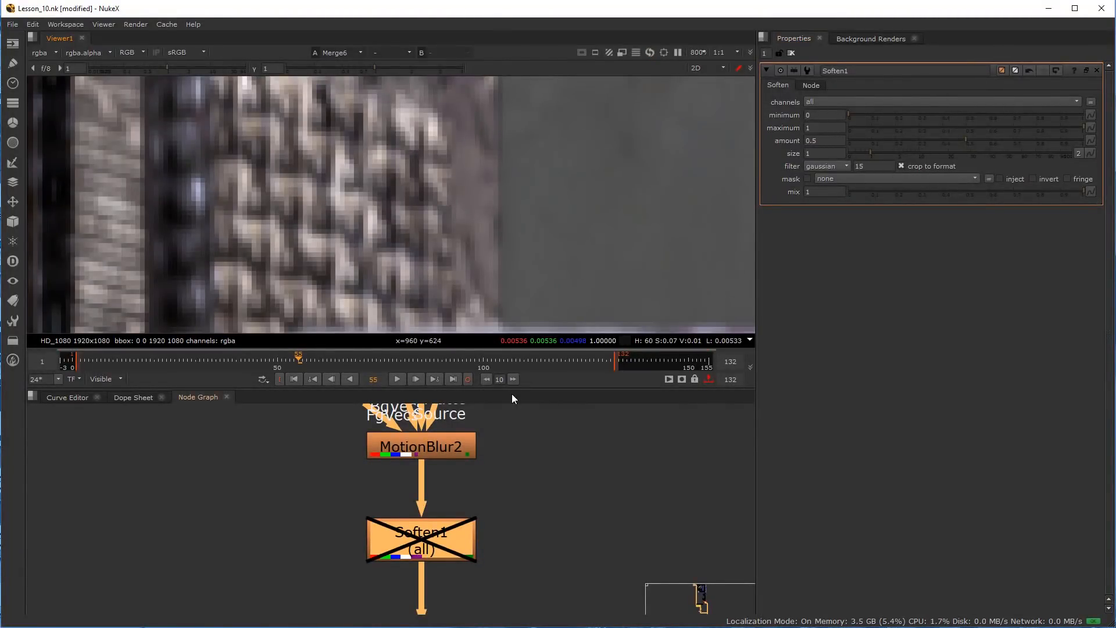
key(d)
Add a Defocus node and insert it into the stream directly below Soften1
scroll(500, 509, down, 5)
scroll(500, 524, up, 3)
click(522, 529)
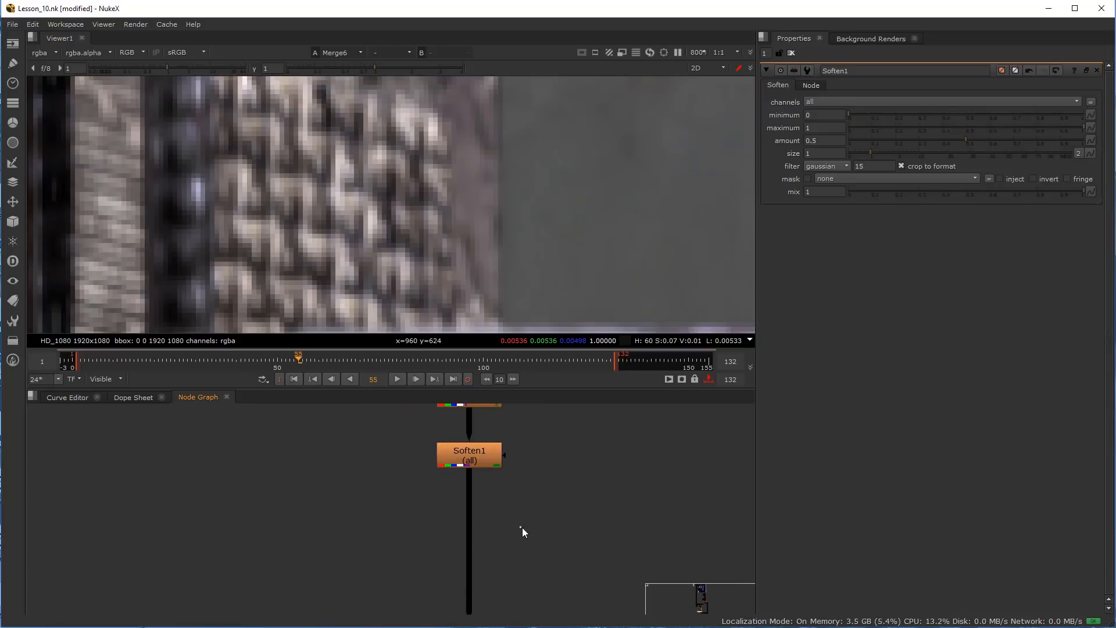
key(Tab)
text(def)
click(489, 537)
drag(517, 521, 466, 518)
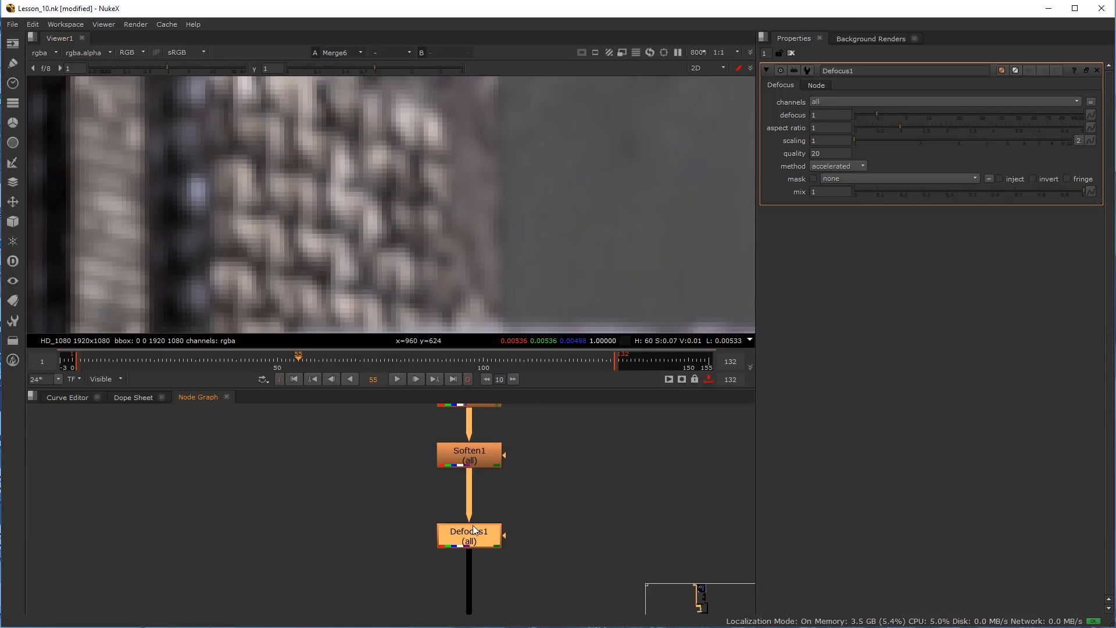
Tidy the vertical spacing of the ZDefocus1, MotionBlur2, Soften1 and Defocus1 nodes in the stream
drag(472, 459, 472, 464)
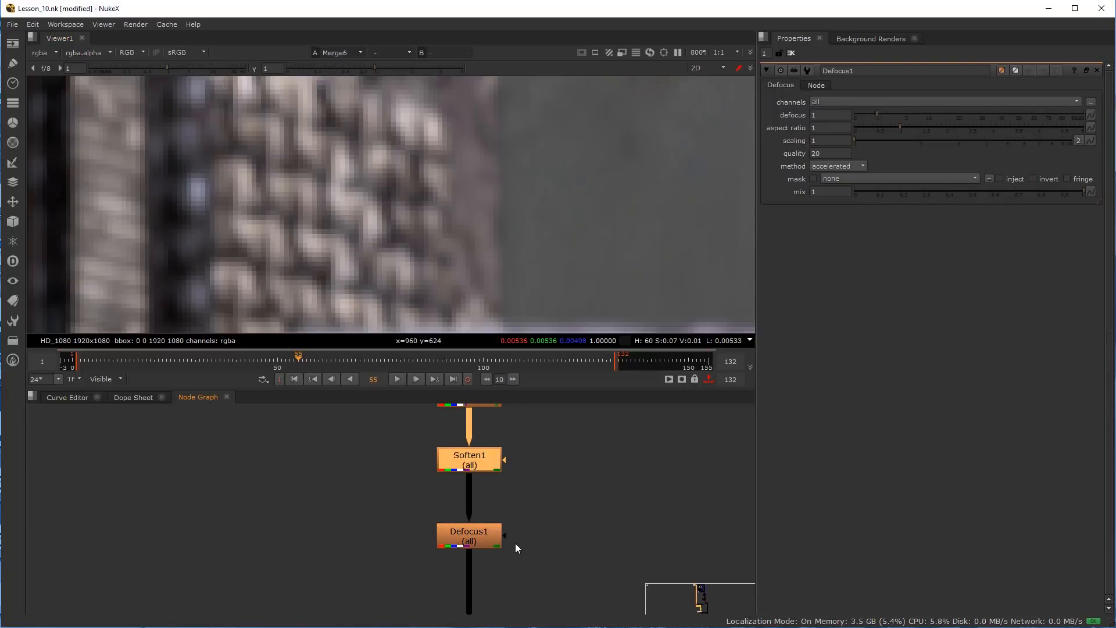
scroll(515, 543, down, 4)
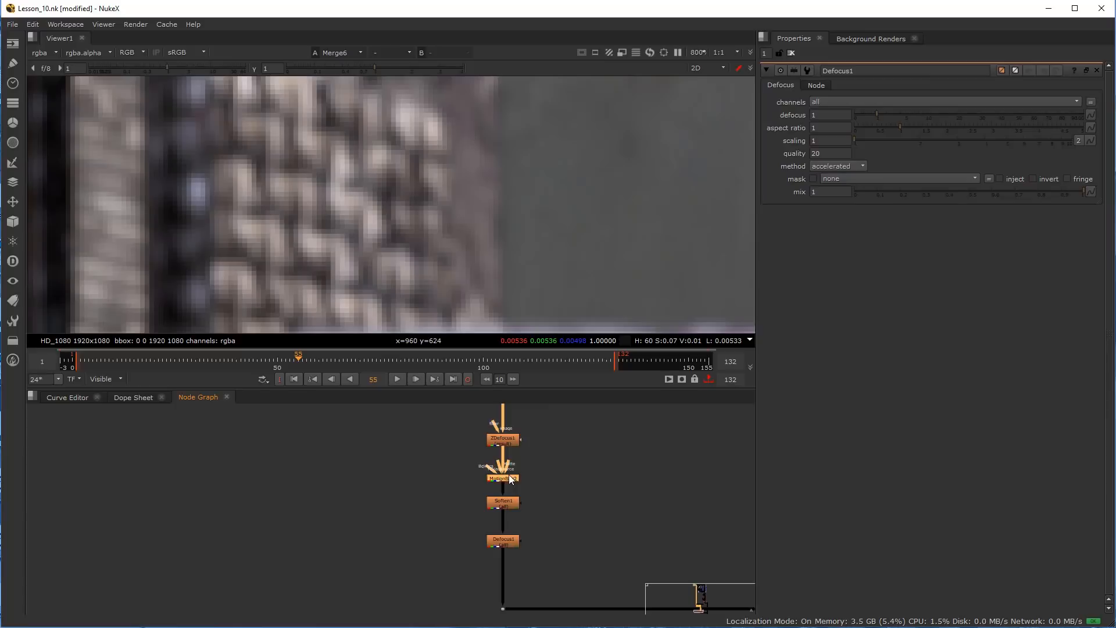
scroll(482, 518, down, 2)
scroll(457, 486, up, 1)
drag(504, 463, 504, 466)
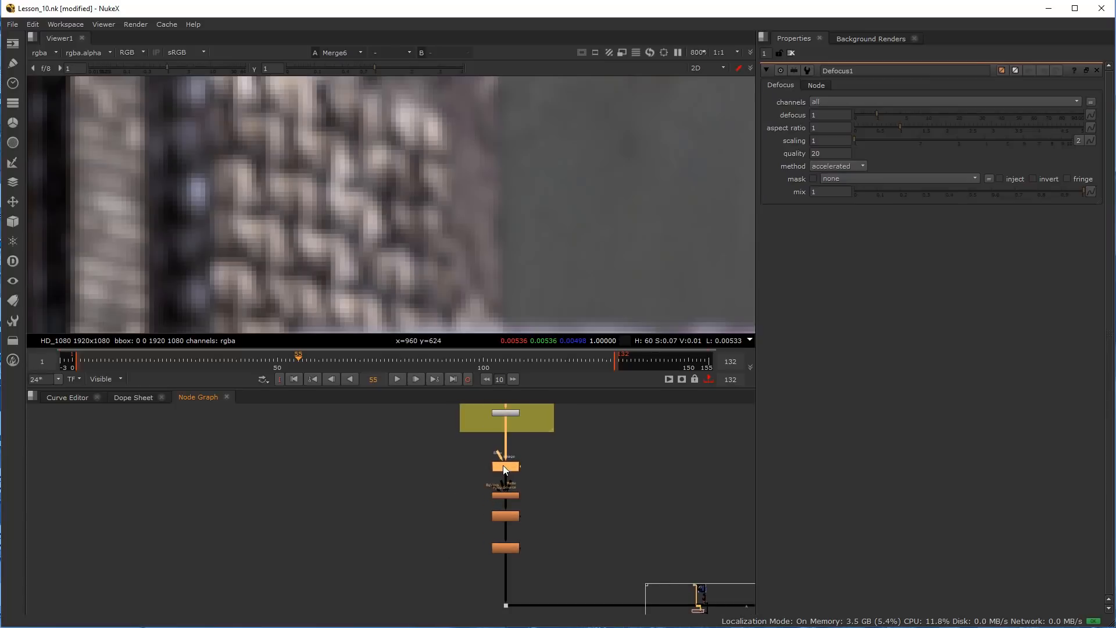
drag(510, 517, 510, 510)
click(506, 548)
Create a backdrop behind the ZDefocus1, MotionBlur2, Soften1 and Defocus1 nodes
drag(464, 439, 540, 556)
key(Tab)
text(back)
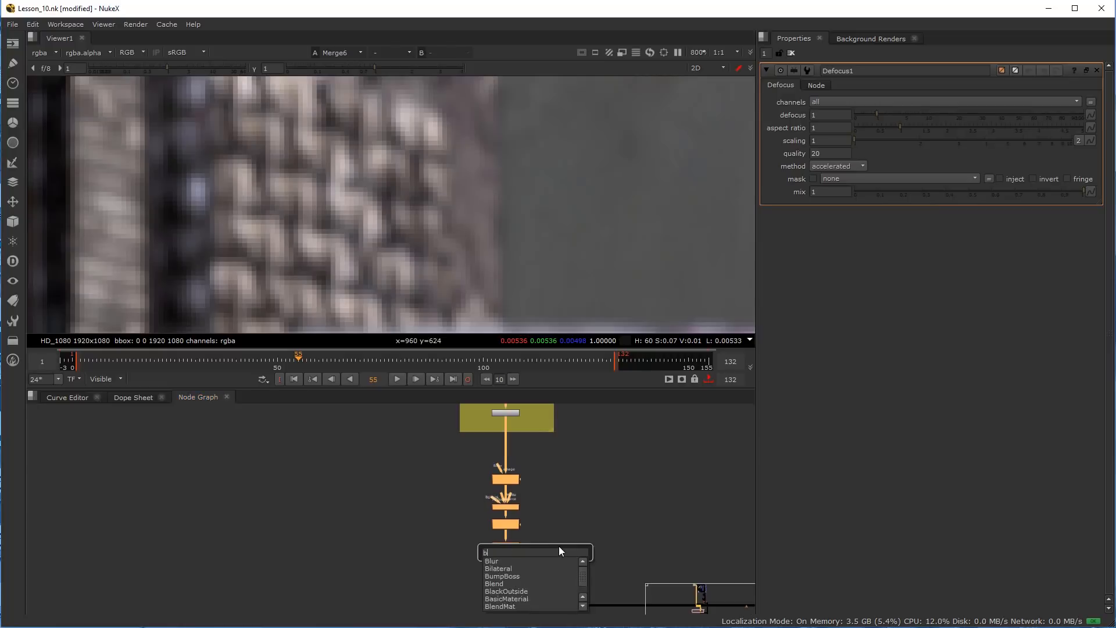
key(Return)
Shift the new backdrop without moving its nodes and enlarge it to leave a margin around all four blur nodes
scroll(499, 450, up, 3)
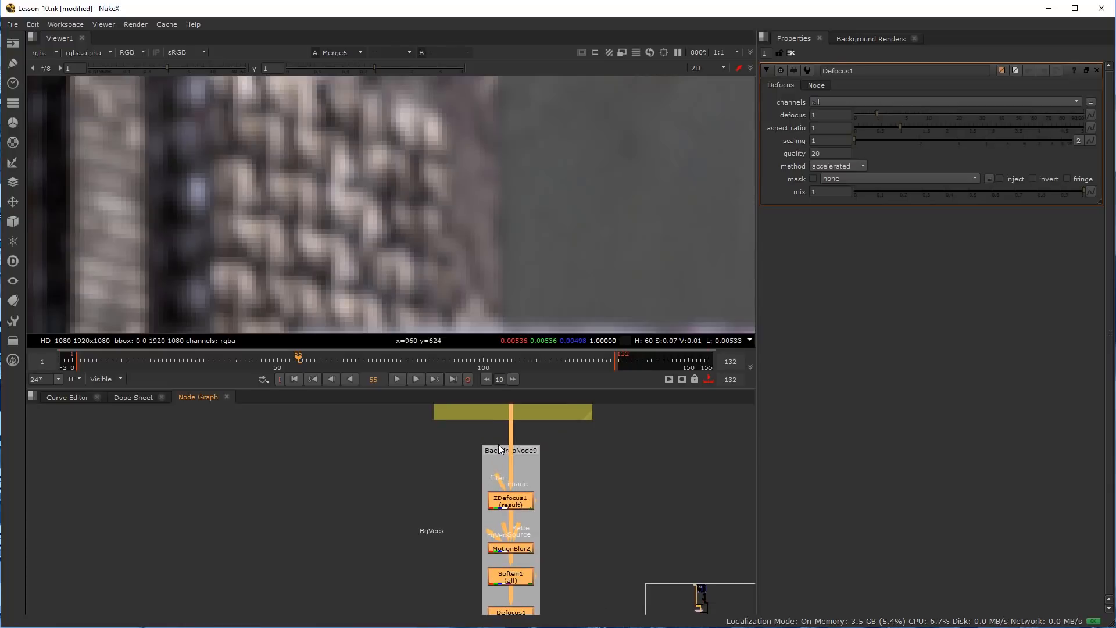
ctrl+drag(501, 448, 454, 447)
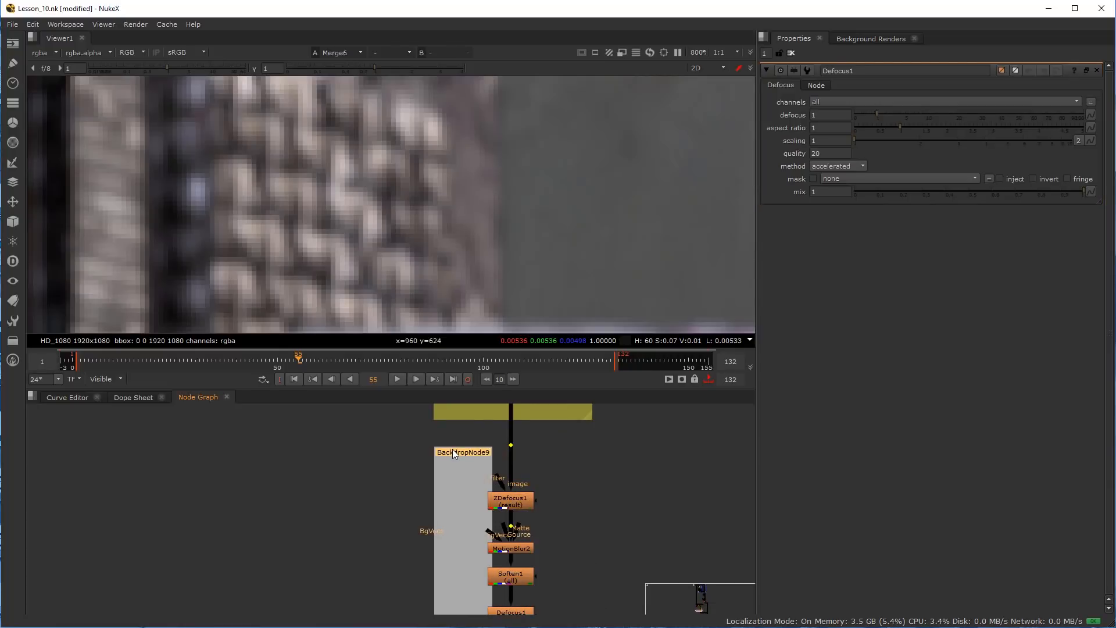
scroll(476, 526, down, 3)
drag(487, 547, 556, 558)
scroll(532, 478, up, 2)
middle_drag(563, 554, 569, 527)
drag(560, 594, 566, 597)
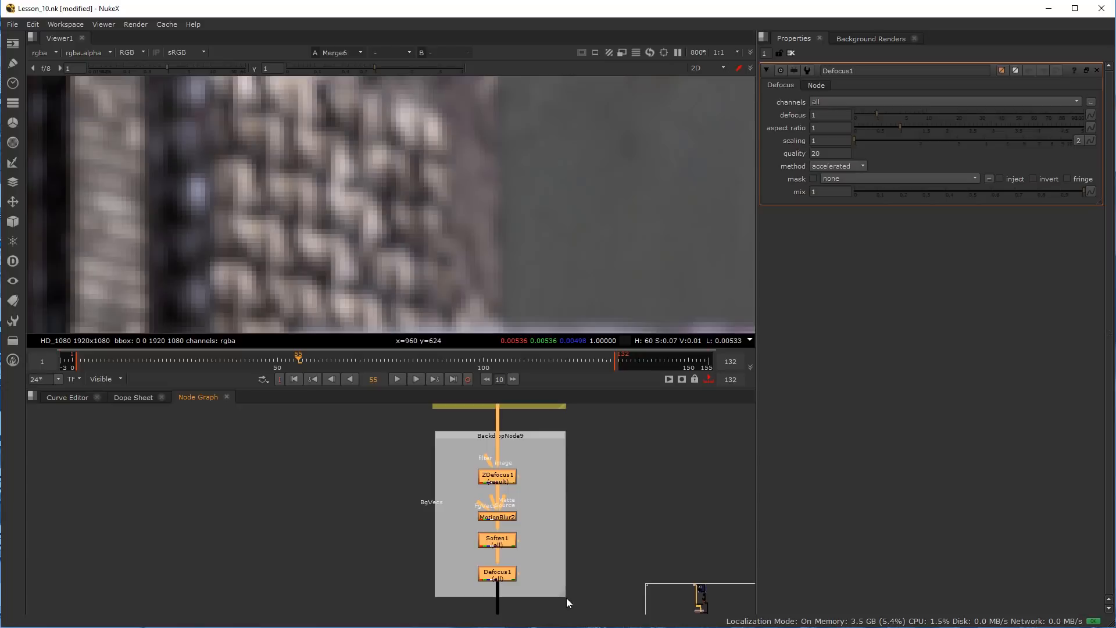
Color the new backdrop a muted orange by setting its tile color's hue and a moderate saturation
double_click(534, 437)
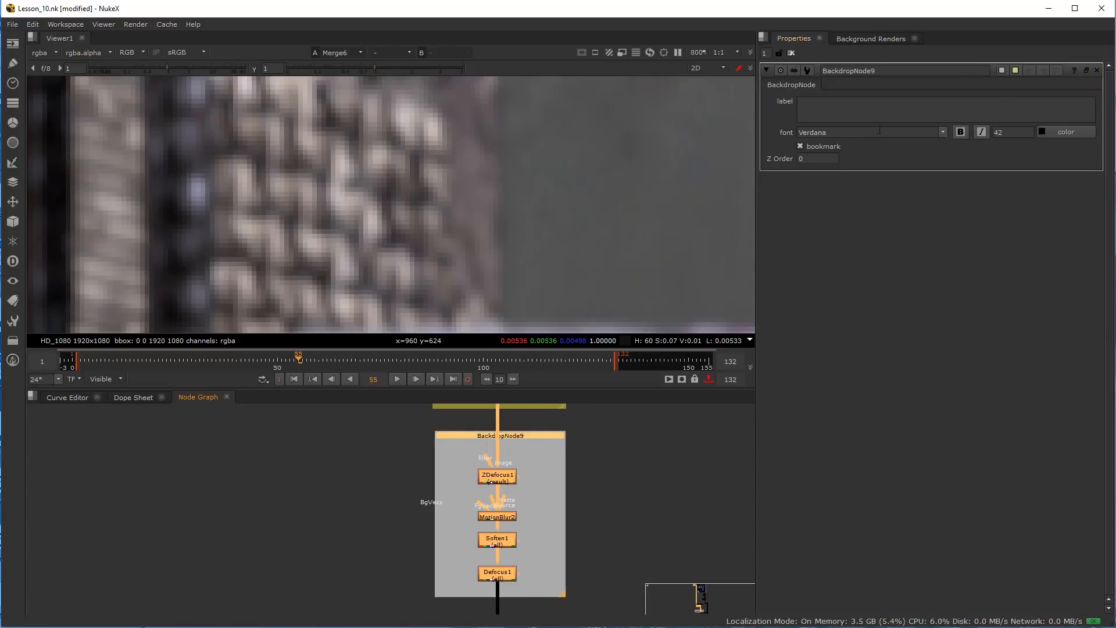
click(1002, 71)
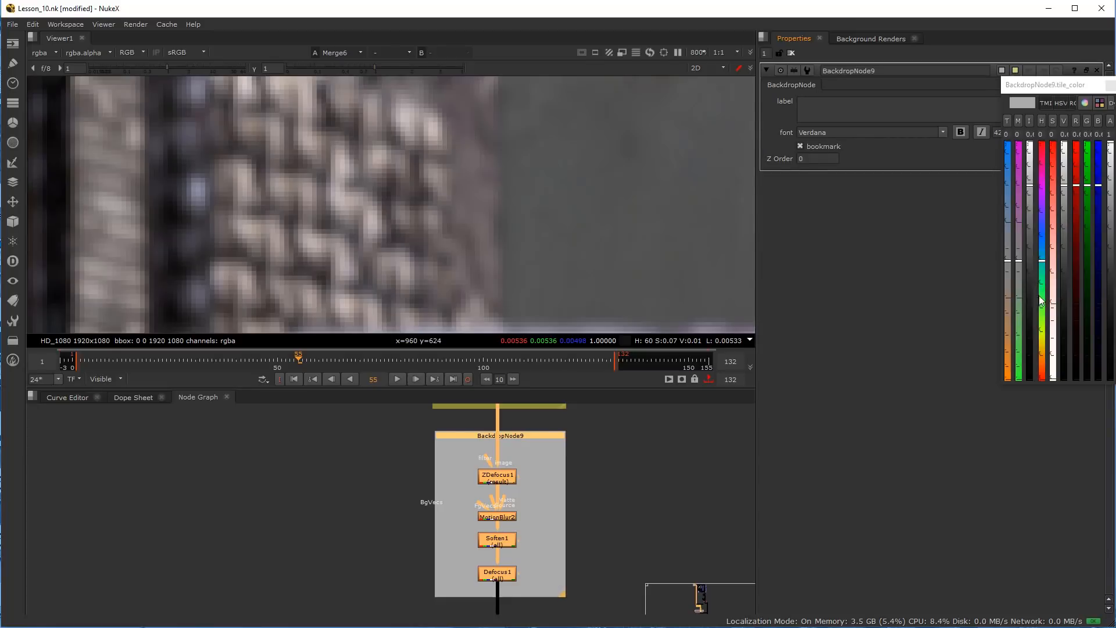
click(1042, 359)
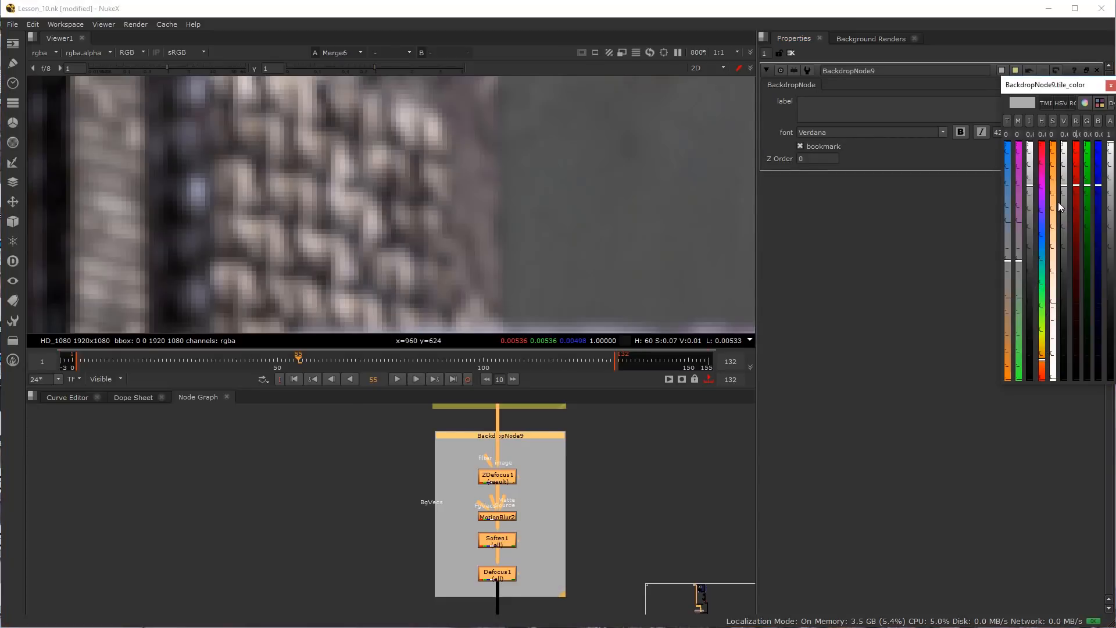
drag(1057, 187, 1053, 167)
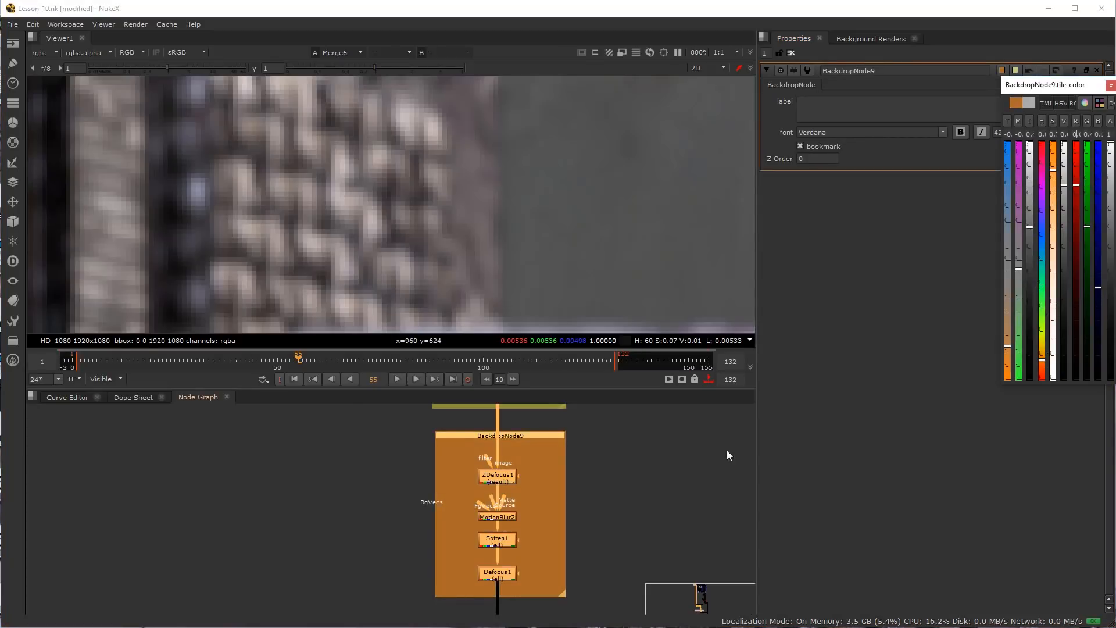
click(544, 437)
scroll(545, 437, down, 5)
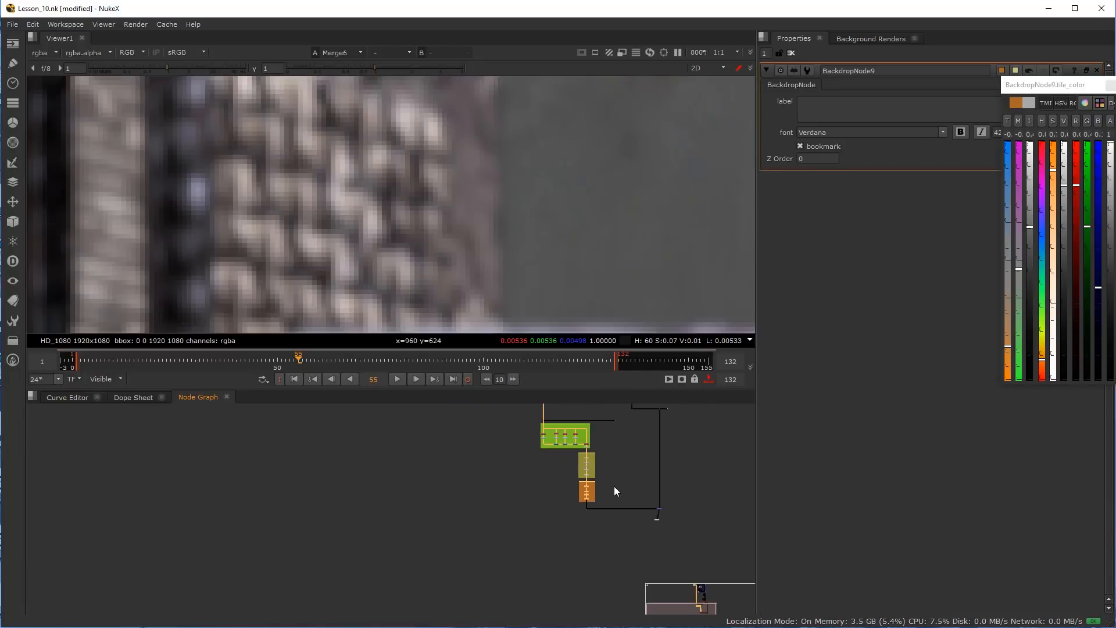
scroll(625, 496, up, 5)
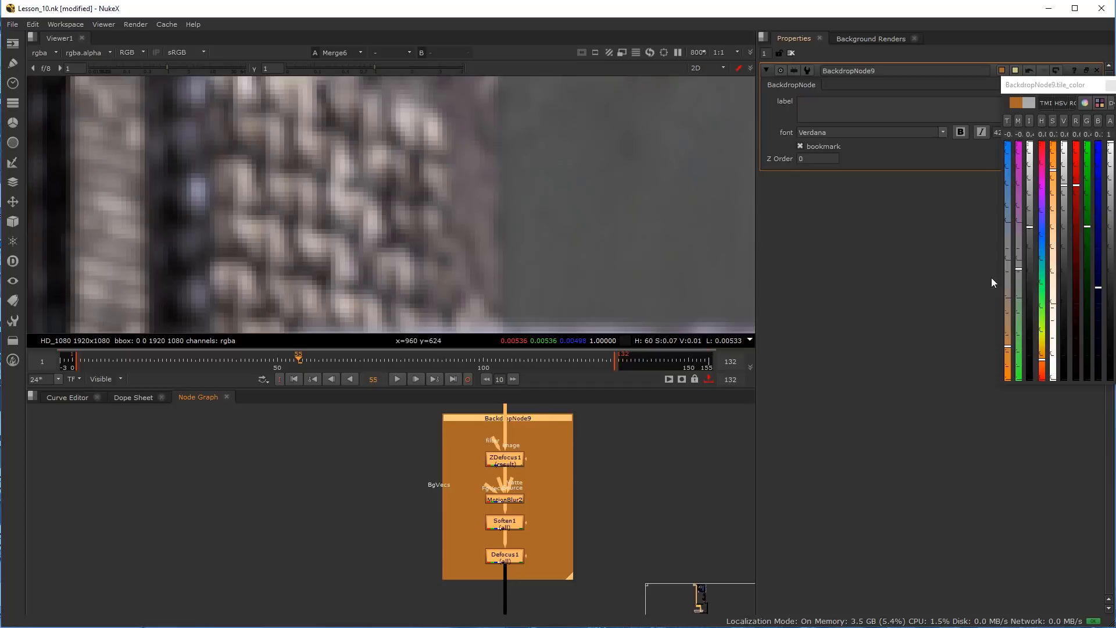
drag(1053, 168, 1056, 198)
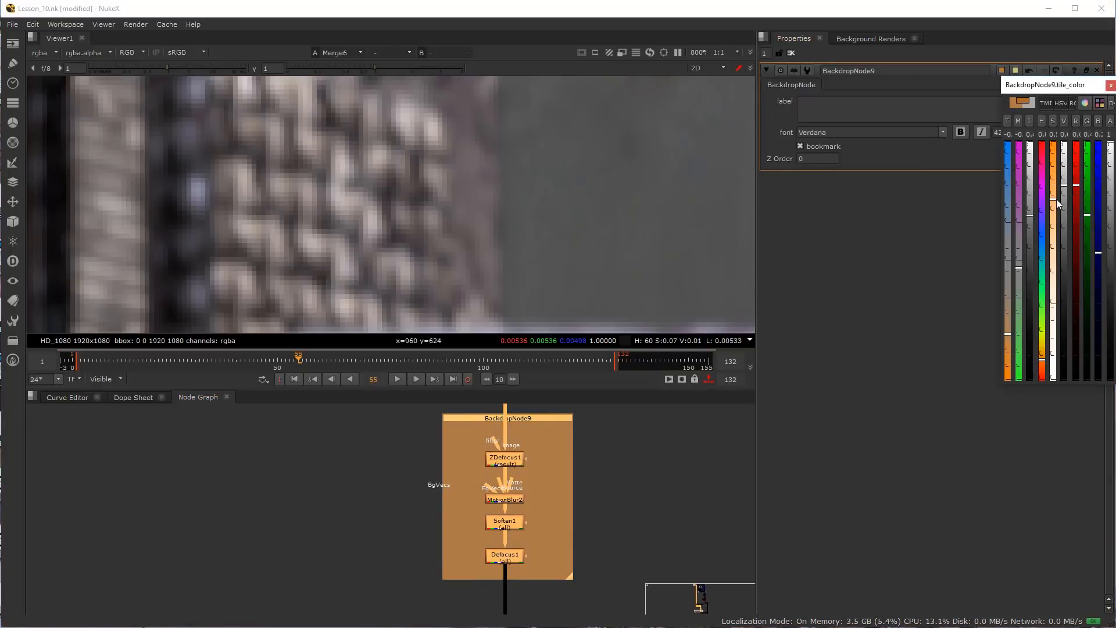
click(650, 465)
click(1110, 85)
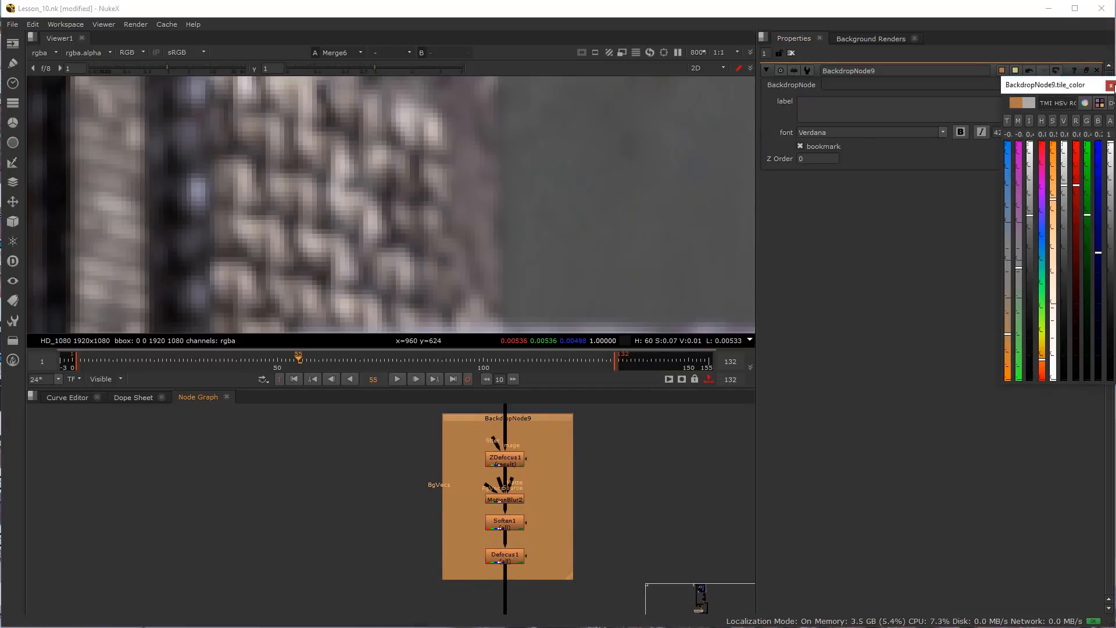
Label the orange backdrop "BLUR NODES"
click(531, 419)
click(838, 101)
text(BLUR NODES)
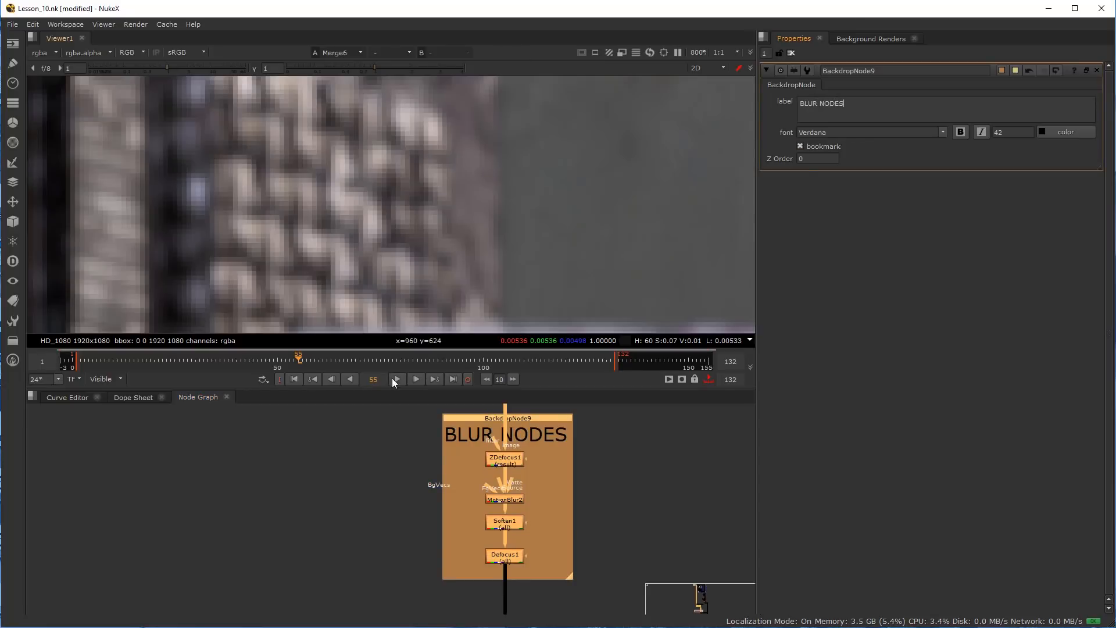
click(382, 484)
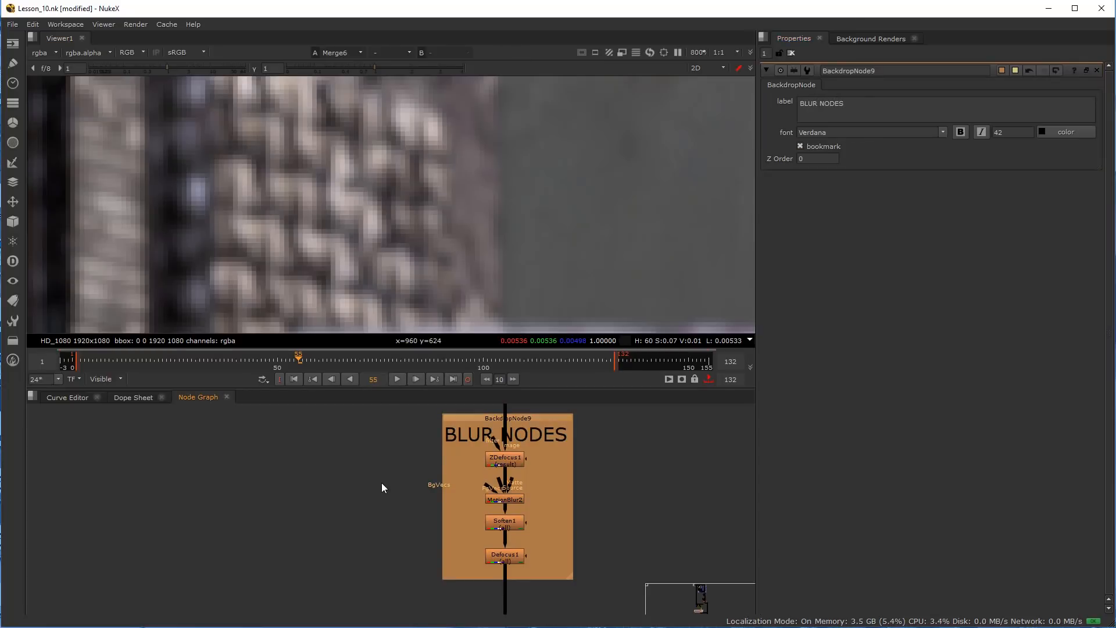
Enlarge the node graph area and look over the BLUR NODES backdrop and the merge below it
scroll(401, 505, down, 2)
middle_drag(354, 507, 189, 508)
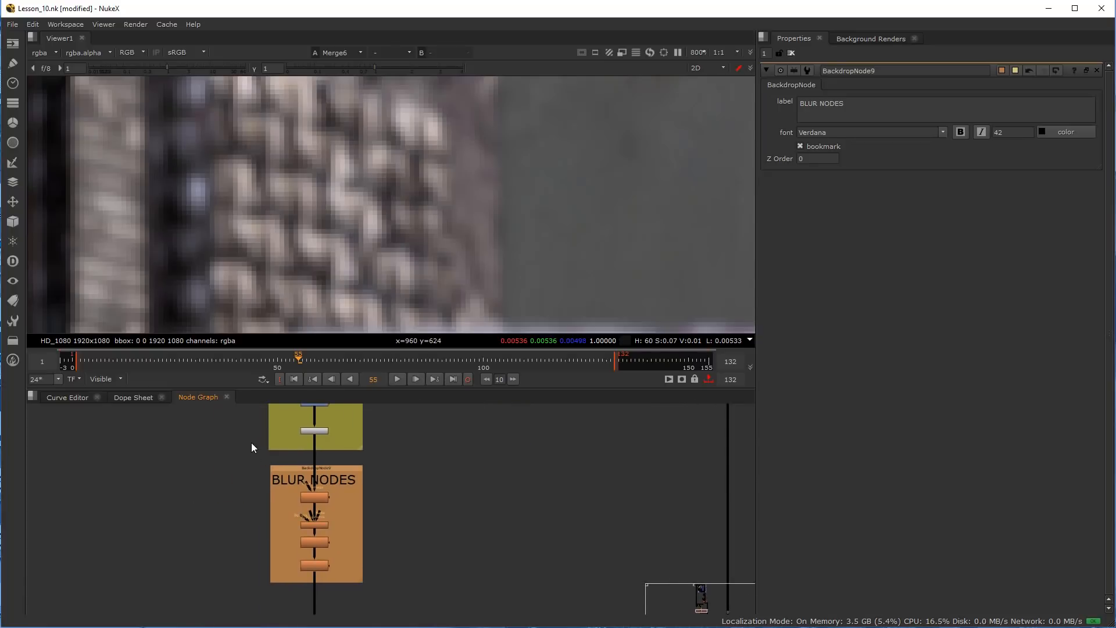
drag(230, 389, 227, 315)
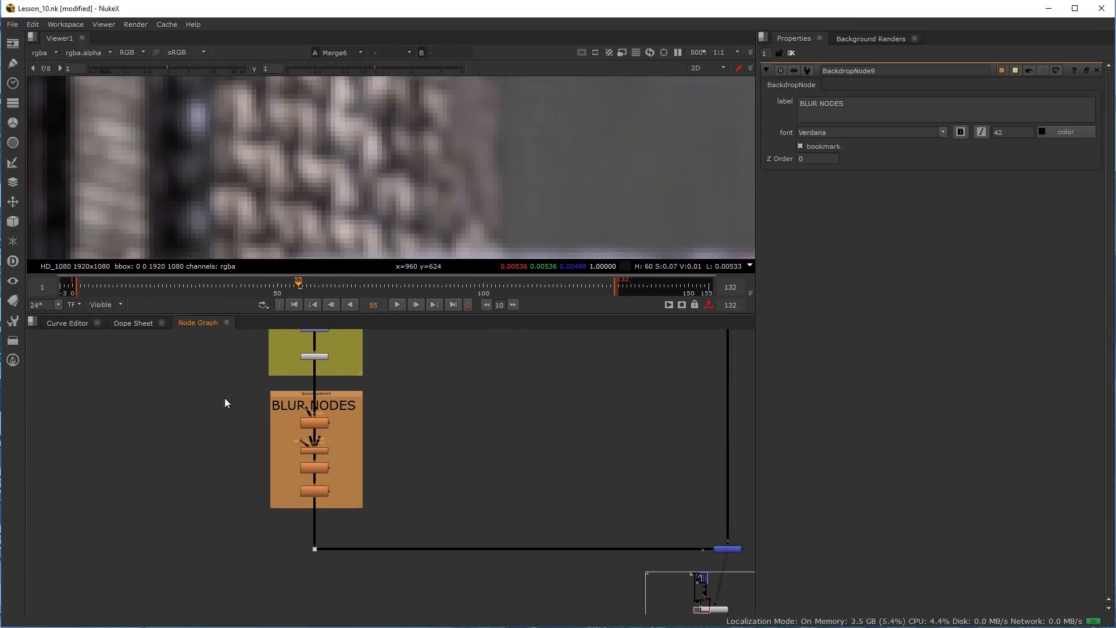
scroll(212, 427, down, 3)
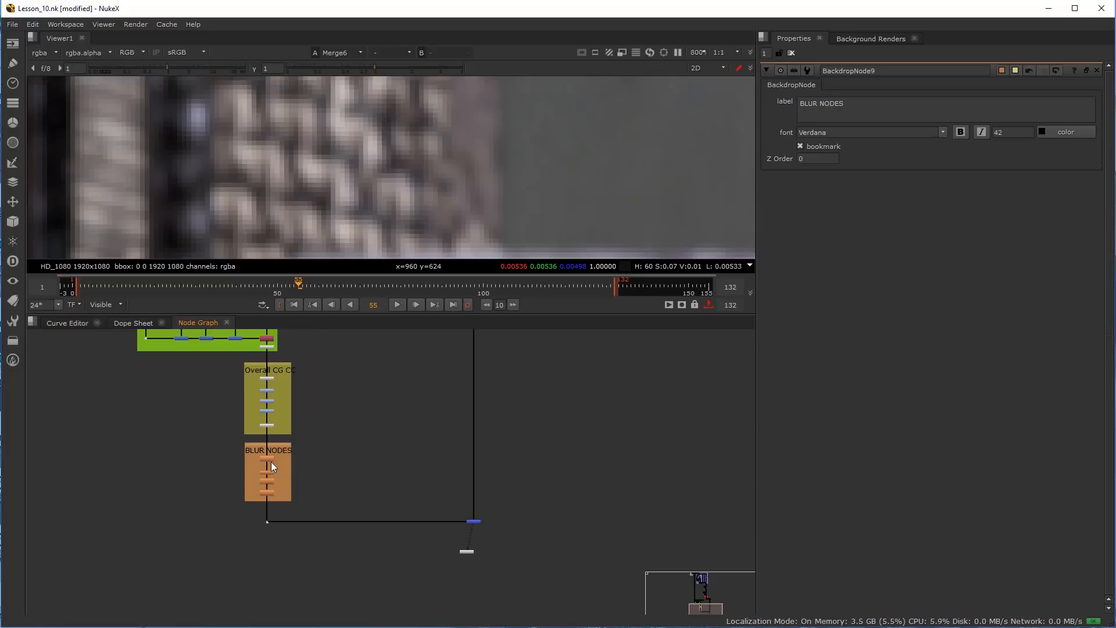
scroll(247, 389, up, 3)
scroll(224, 492, down, 3)
mouse_move(277, 518)
middle_down()
mouse_move(224, 492)
mouse_move(271, 504)
middle_up()
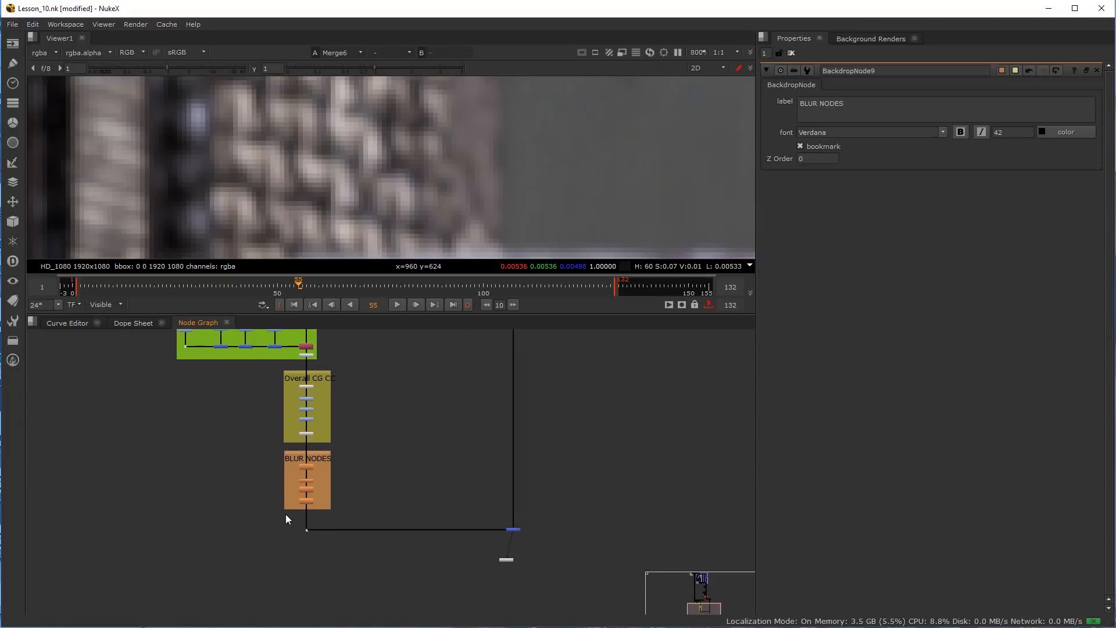
scroll(271, 509, up, 2)
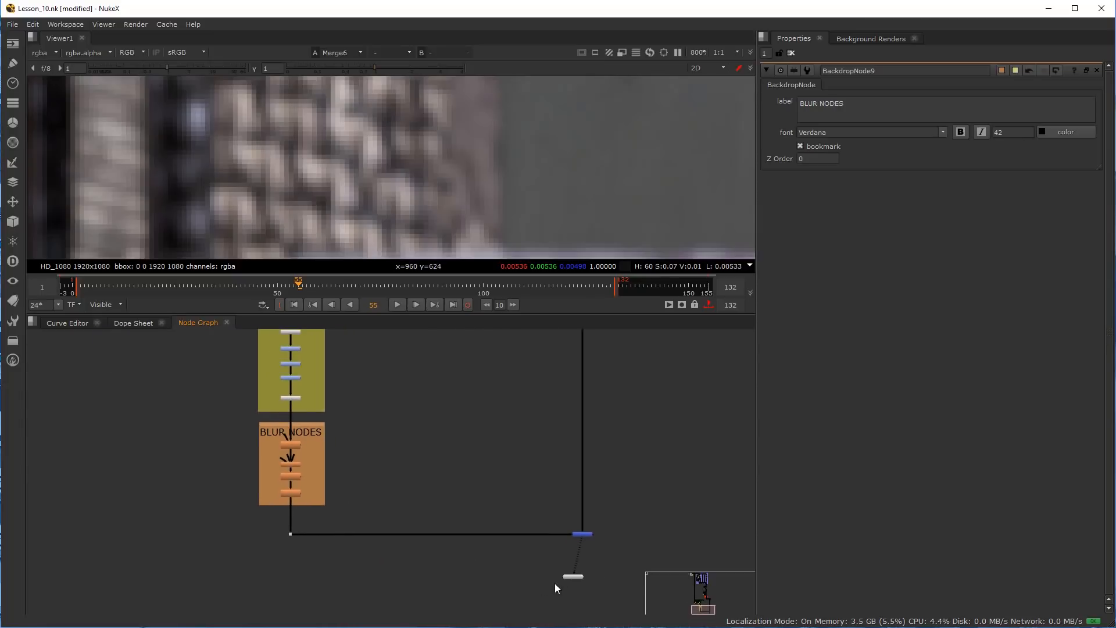
Move the Viewer node to the lower right of the final merge node
scroll(556, 579, up, 2)
drag(592, 576, 637, 563)
scroll(406, 506, down, 4)
middle_drag(264, 451, 392, 529)
scroll(365, 497, up, 3)
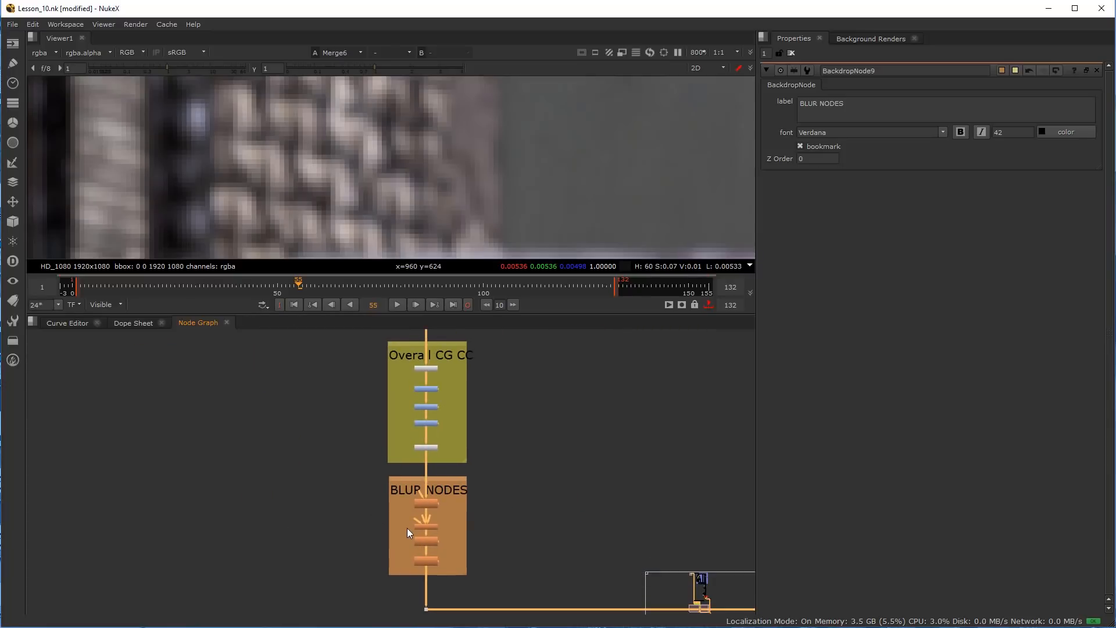
scroll(477, 540, up, 2)
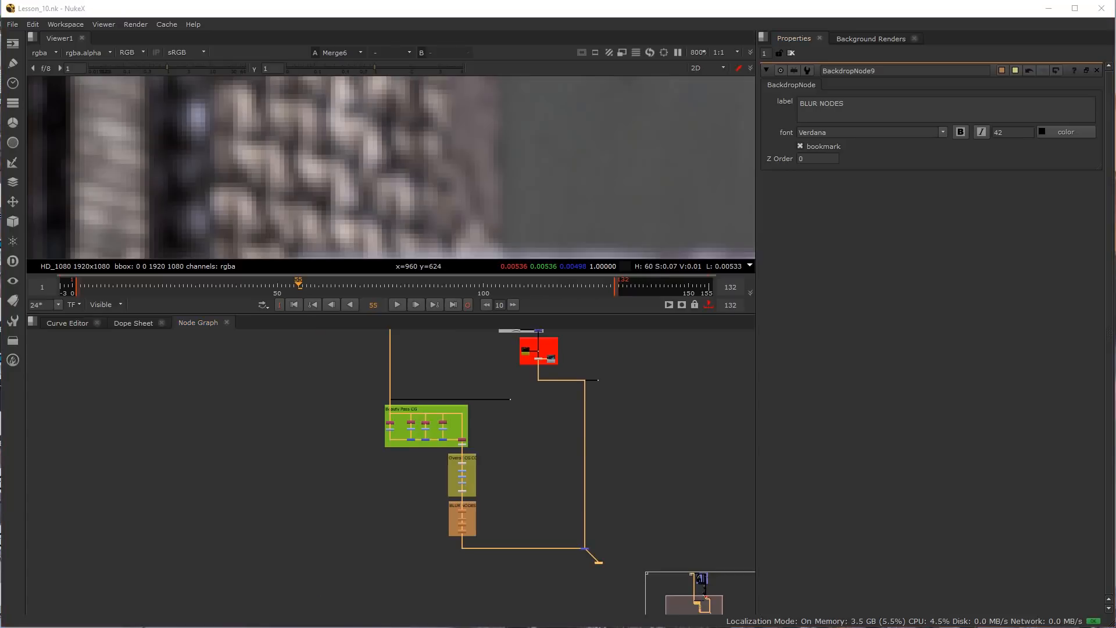
Examine the full composite image and trace the node tree around the Beauty Pass CG backdrop
click(525, 429)
scroll(482, 194, down, 4)
scroll(481, 194, down, 10)
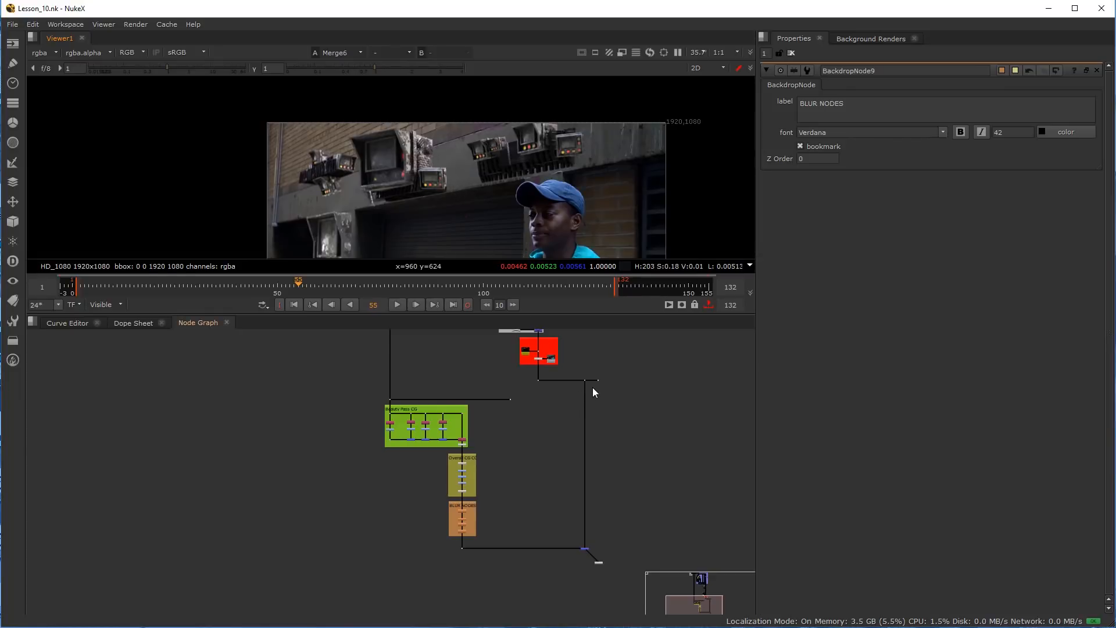
scroll(529, 394, up, 6)
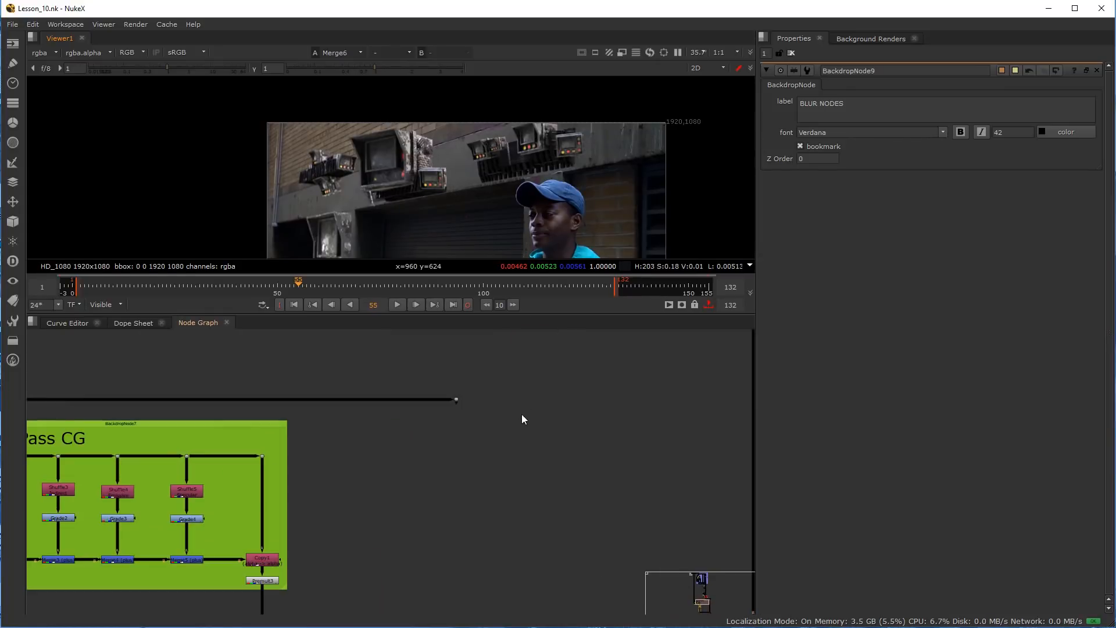
scroll(544, 440, down, 7)
scroll(406, 409, up, 5)
scroll(379, 410, down, 5)
middle_drag(378, 368, 449, 575)
middle_drag(411, 337, 442, 470)
middle_drag(444, 509, 436, 350)
middle_drag(544, 593, 410, 375)
Add a Shuffle node fed by the free dot beside the Beauty Pass CG backdrop and line it up with the dot
scroll(508, 464, up, 4)
key(Tab)
text(Shuffle)
click(471, 414)
mouse_move(482, 393)
mouse_down()
mouse_move(430, 383)
mouse_move(489, 387)
mouse_up()
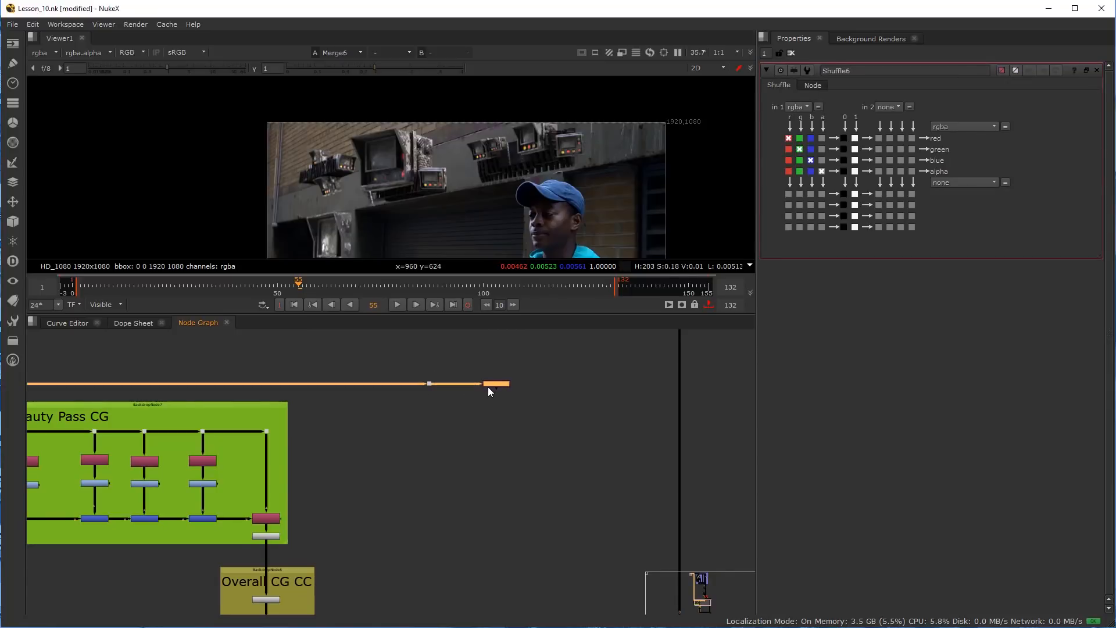
Set the new Shuffle node's first input layer to Wall_Shadow and show the node's output in the viewer
click(806, 105)
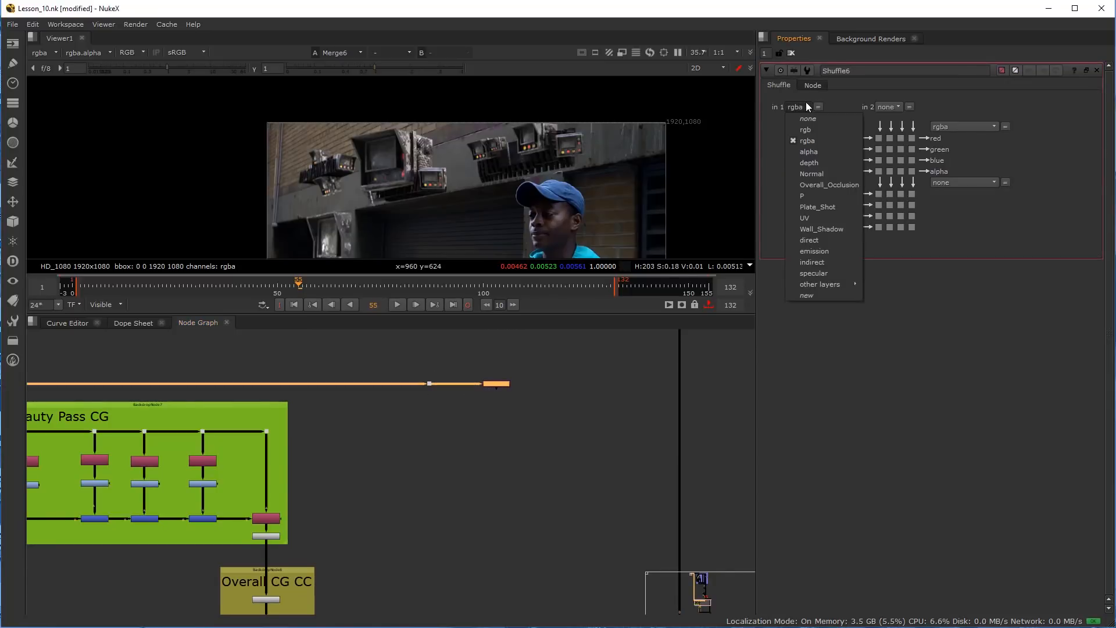
click(832, 229)
scroll(445, 378, up, 5)
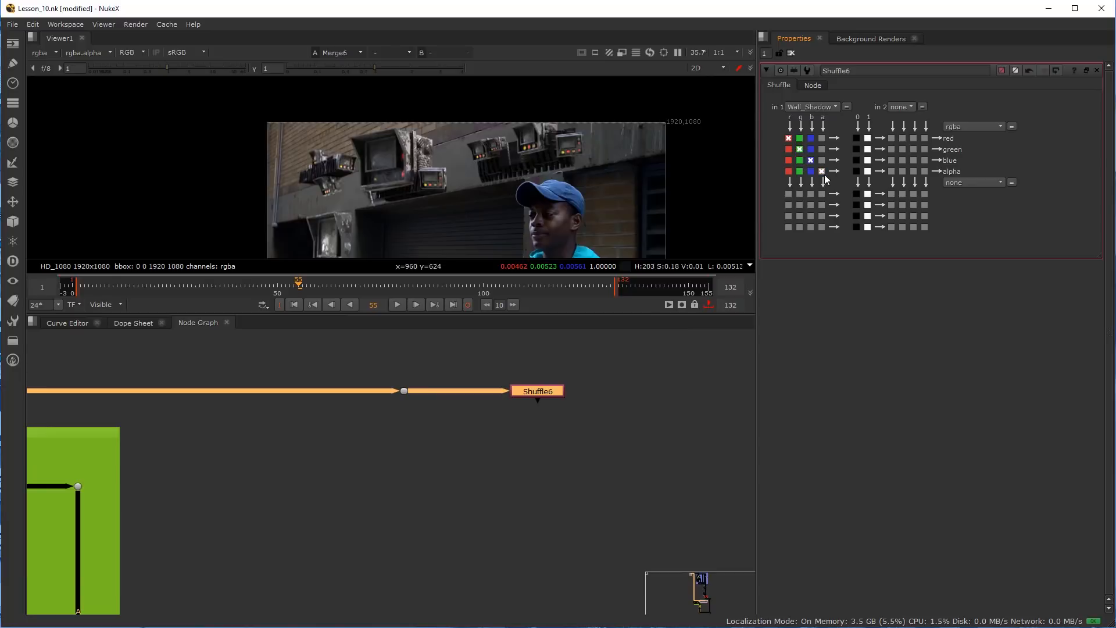
key(1)
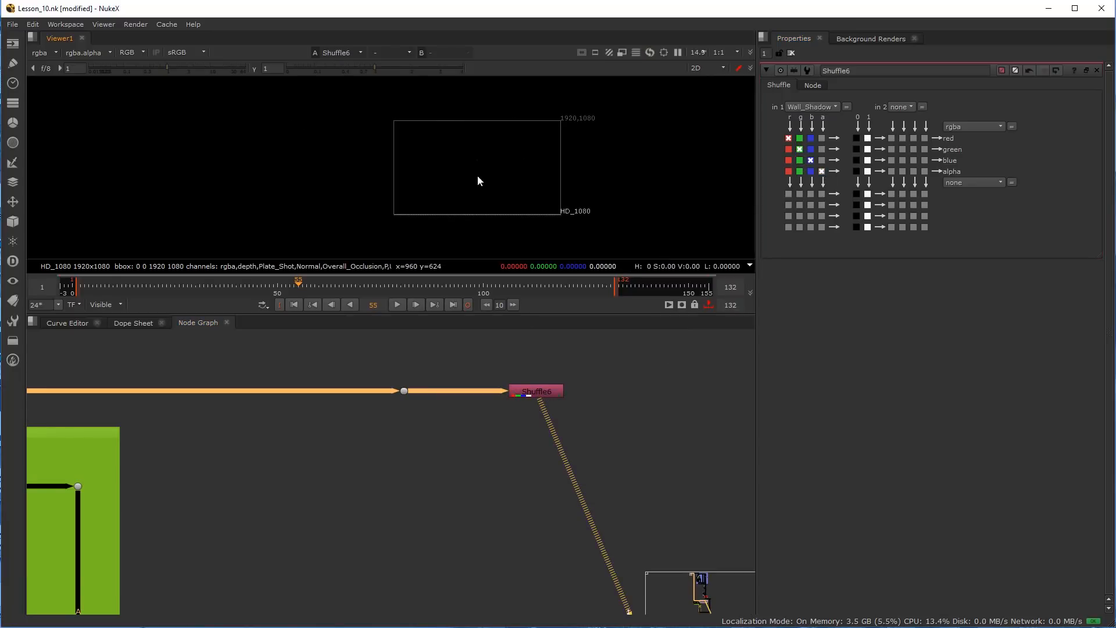
Check the shadow pass's alpha and route it into the Shuffle node's red, green and blue outputs
key(a)
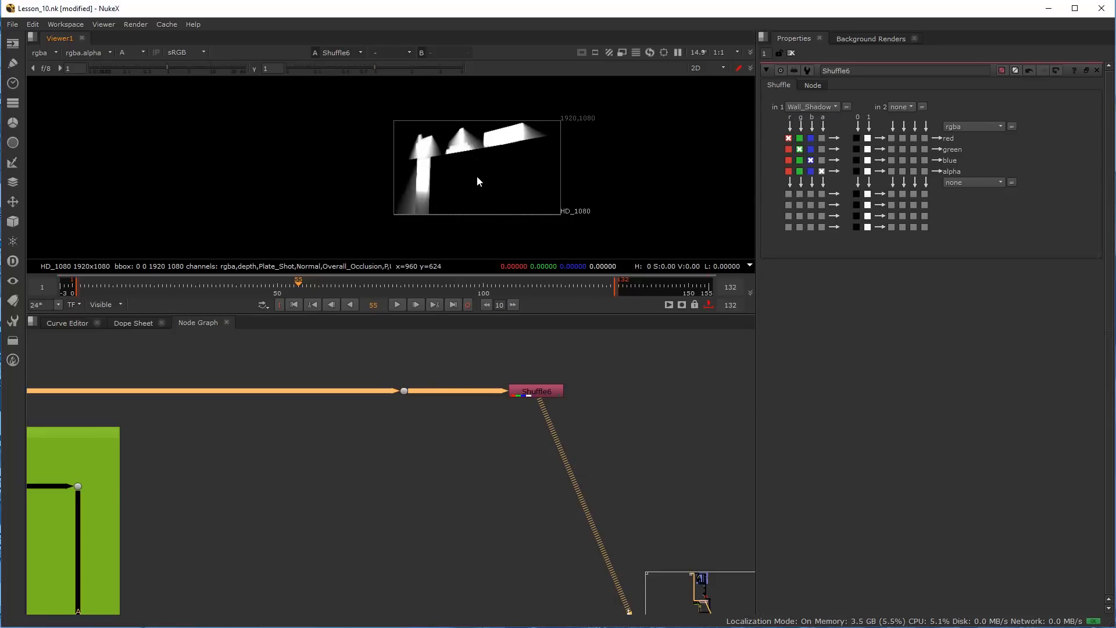
key(a)
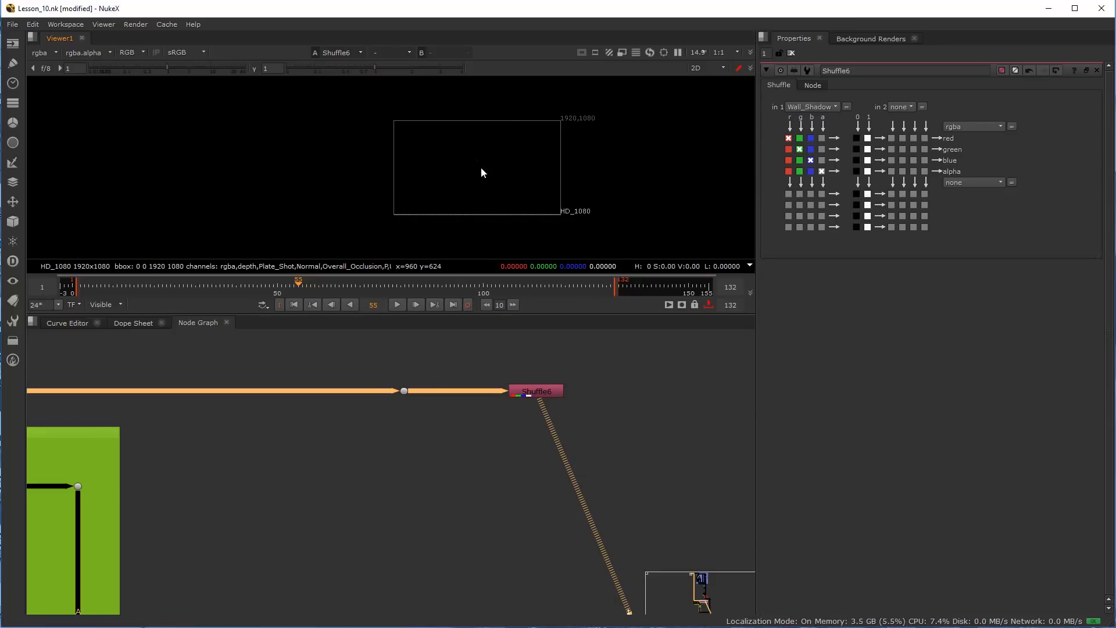
click(821, 160)
click(821, 149)
click(821, 138)
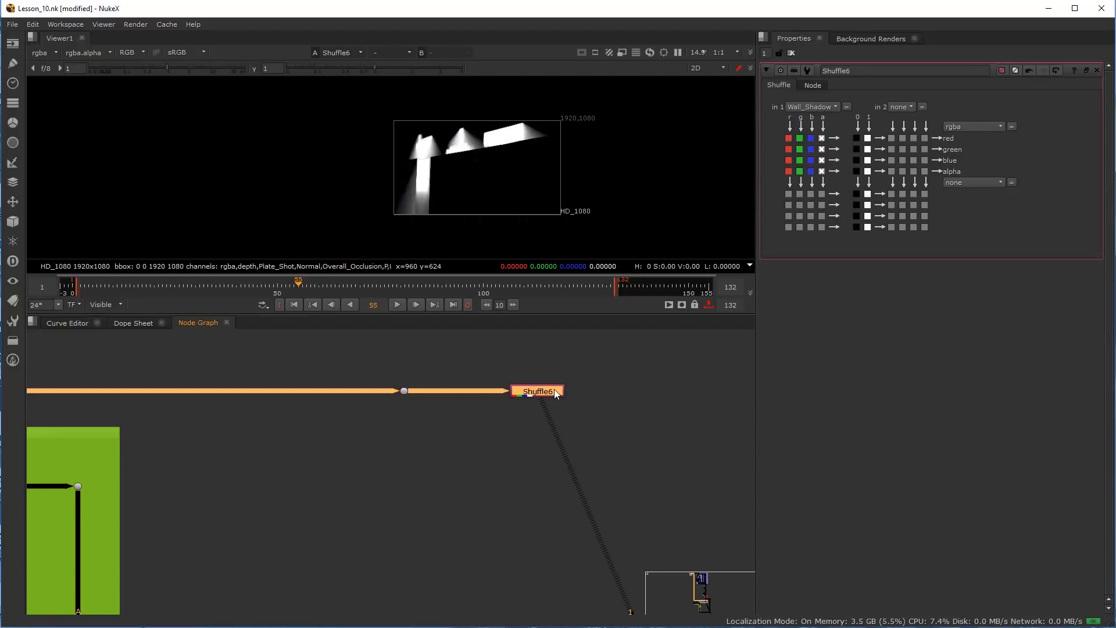
Label the Shuffle node "Shadow" and realign it with the dot feeding it
click(812, 85)
click(849, 126)
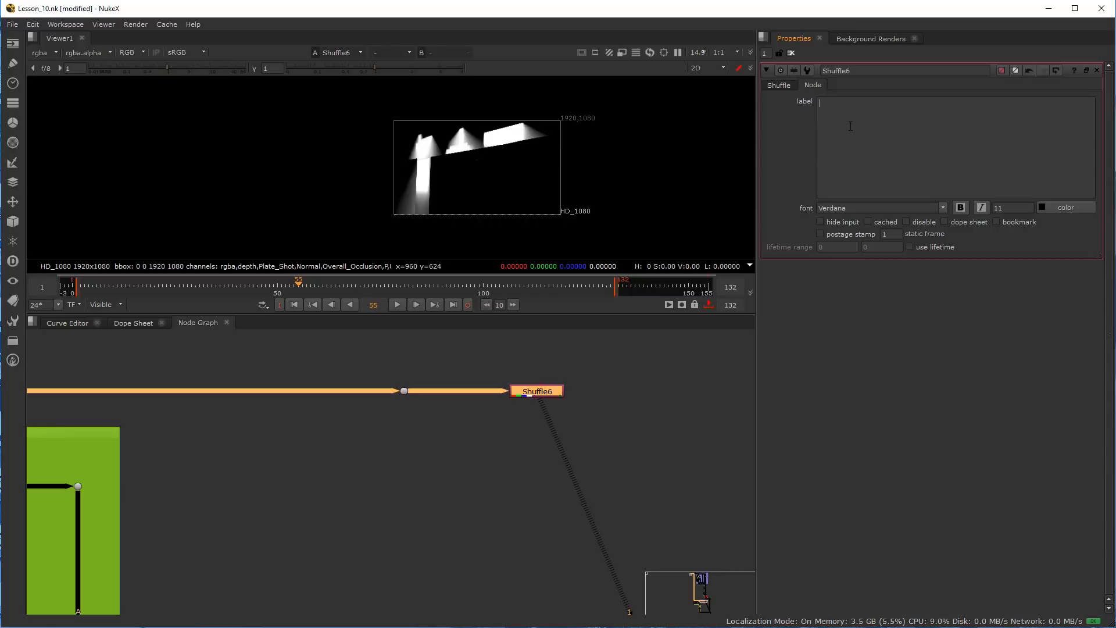
text(Shadow)
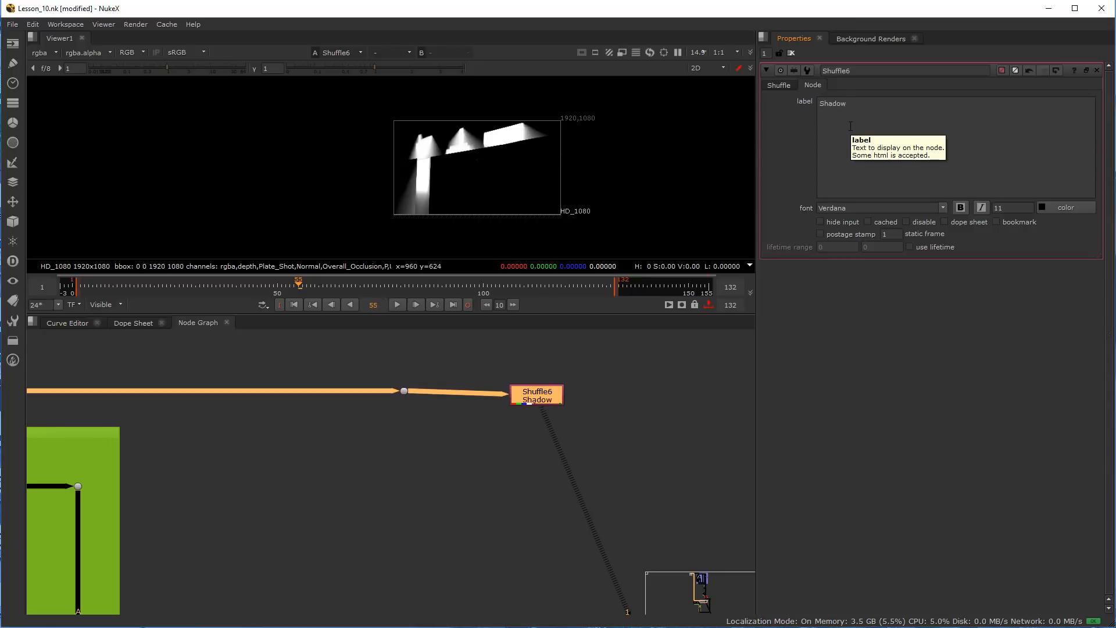
click(511, 486)
click(547, 392)
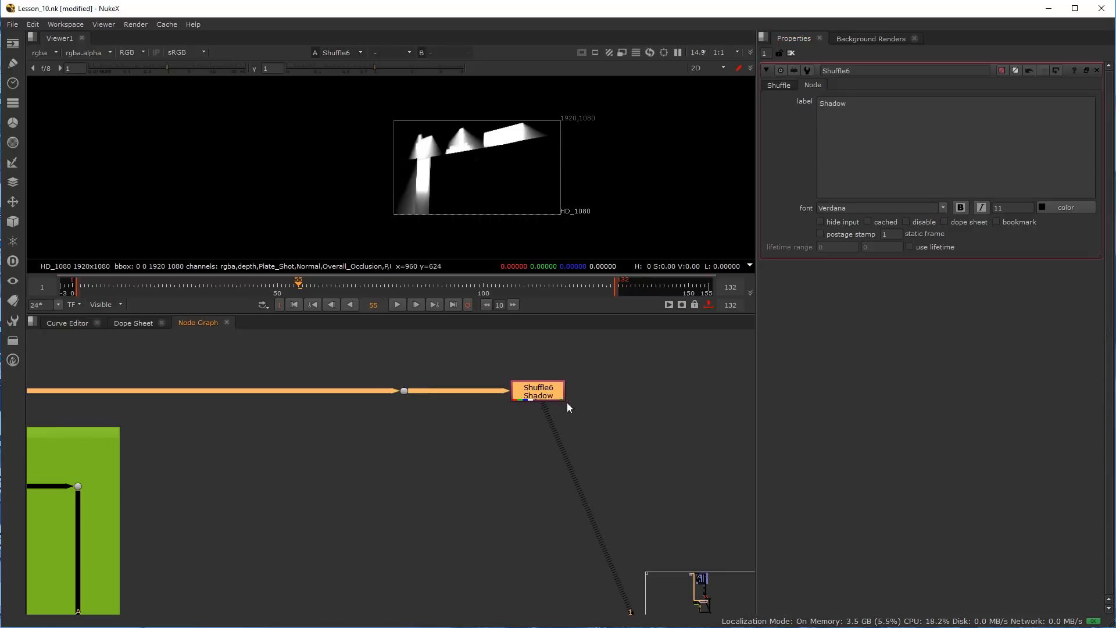
Add a Grade node and insert it into the vertical background pipe level with the Shadow Shuffle node
scroll(567, 402, down, 3)
scroll(605, 428, up, 1)
click(590, 429)
scroll(558, 425, up, 2)
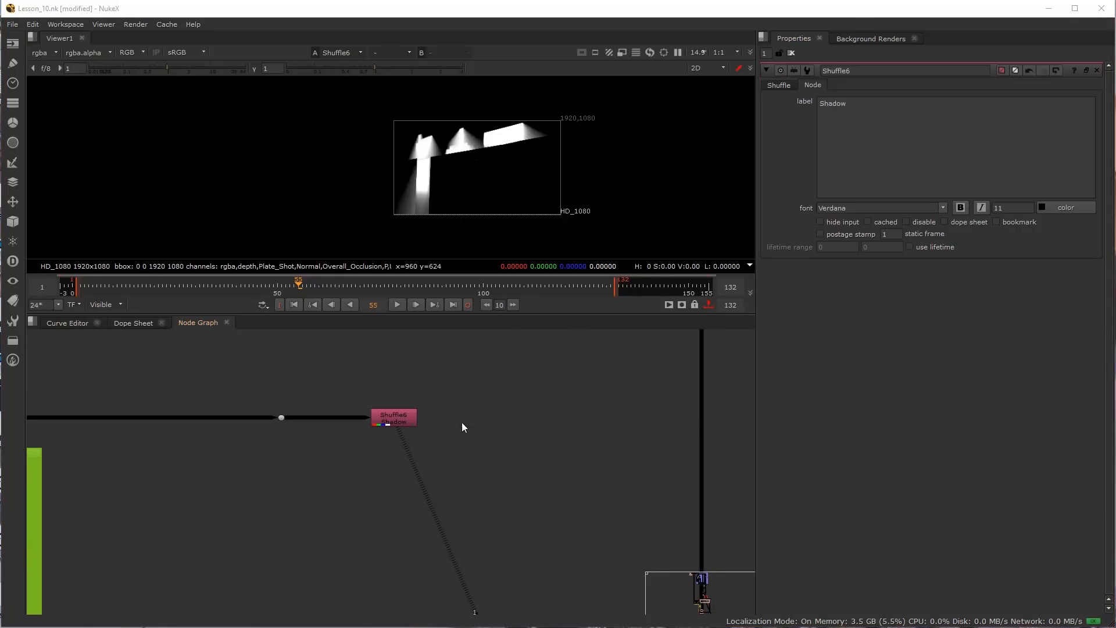
click(513, 420)
key(g)
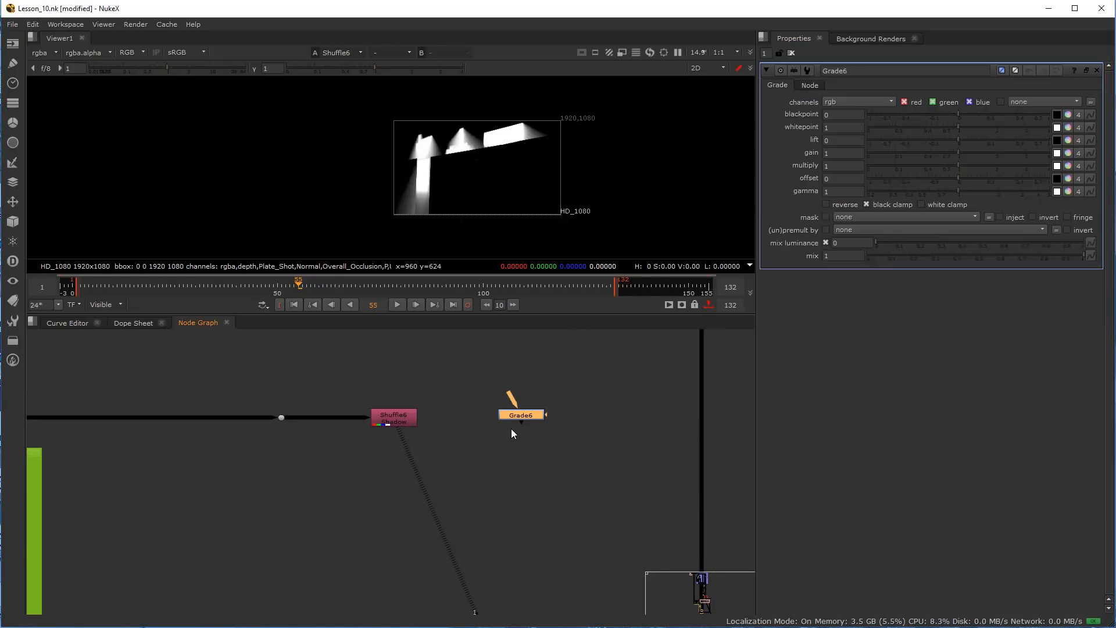
scroll(539, 423, down, 1)
middle_drag(539, 423, 493, 423)
scroll(492, 424, up, 2)
drag(488, 423, 693, 420)
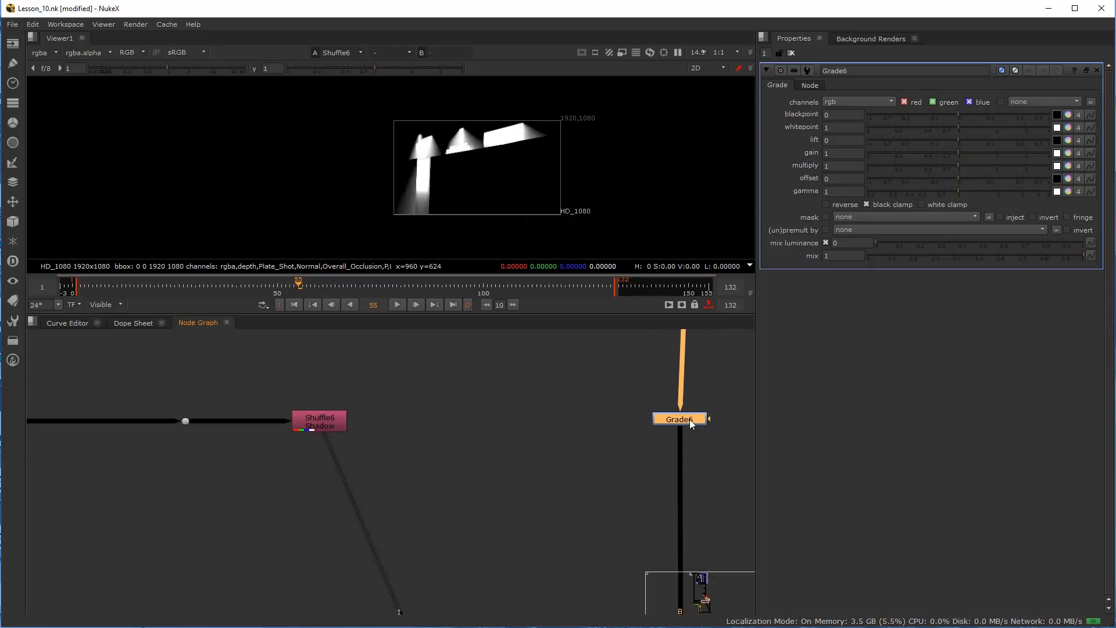
Label the Grade node "Wall_Shadow" and straighten it on the background pipe
click(808, 85)
click(842, 114)
text(Ground)
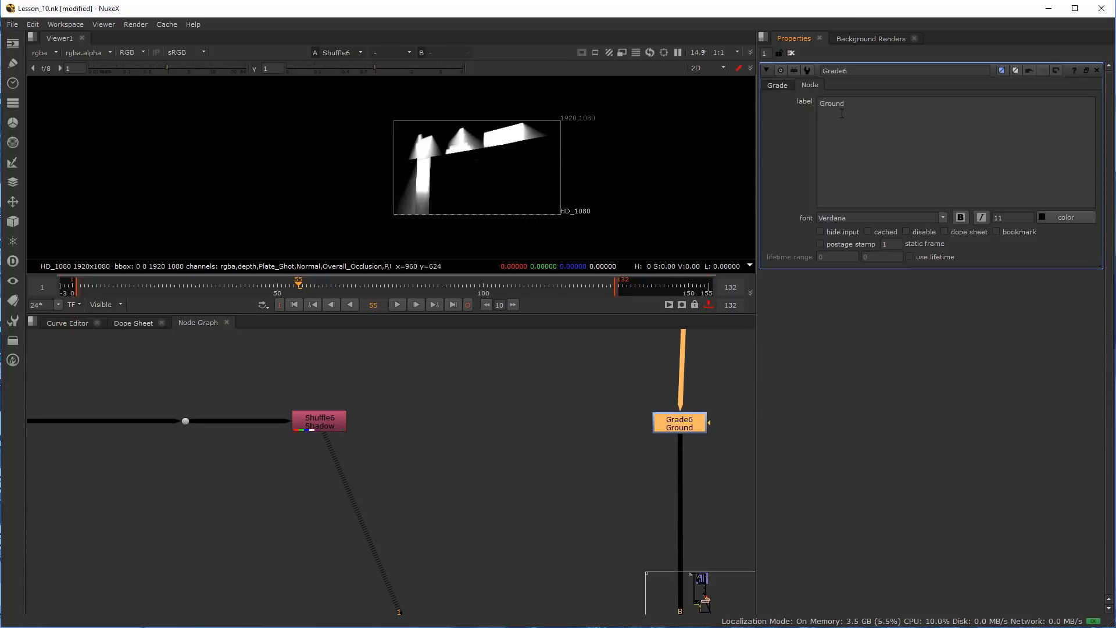
key(ctrl+a)
text(Wall_Shadow)
drag(670, 425, 676, 425)
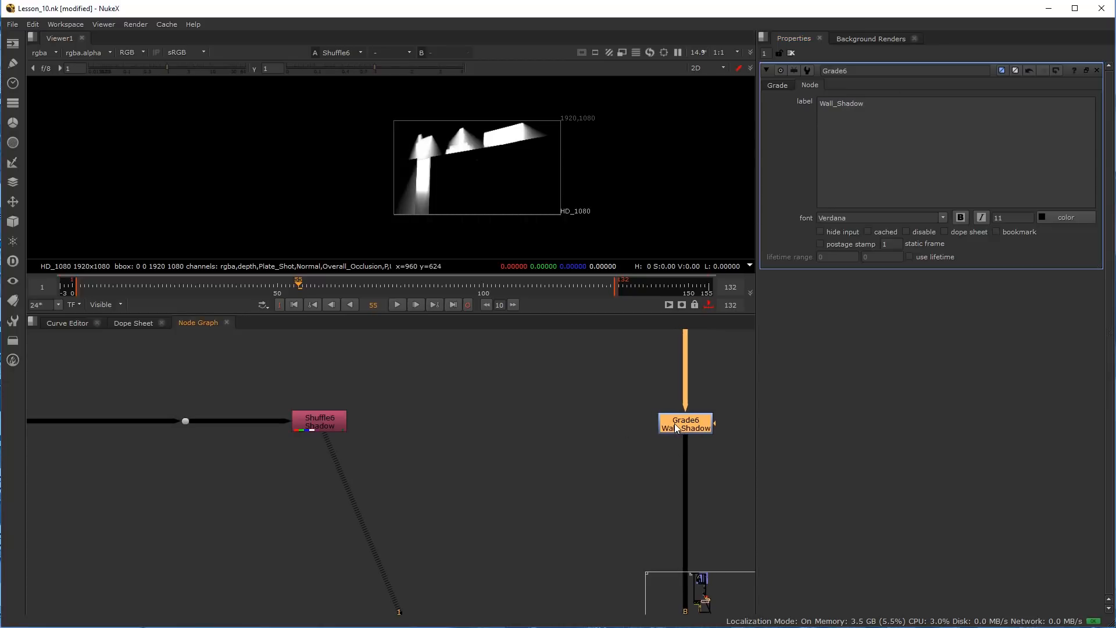
Connect the Grade node's mask to the Shadow Shuffle node, keep rgba.alpha as mask channel, and save the script
click(778, 87)
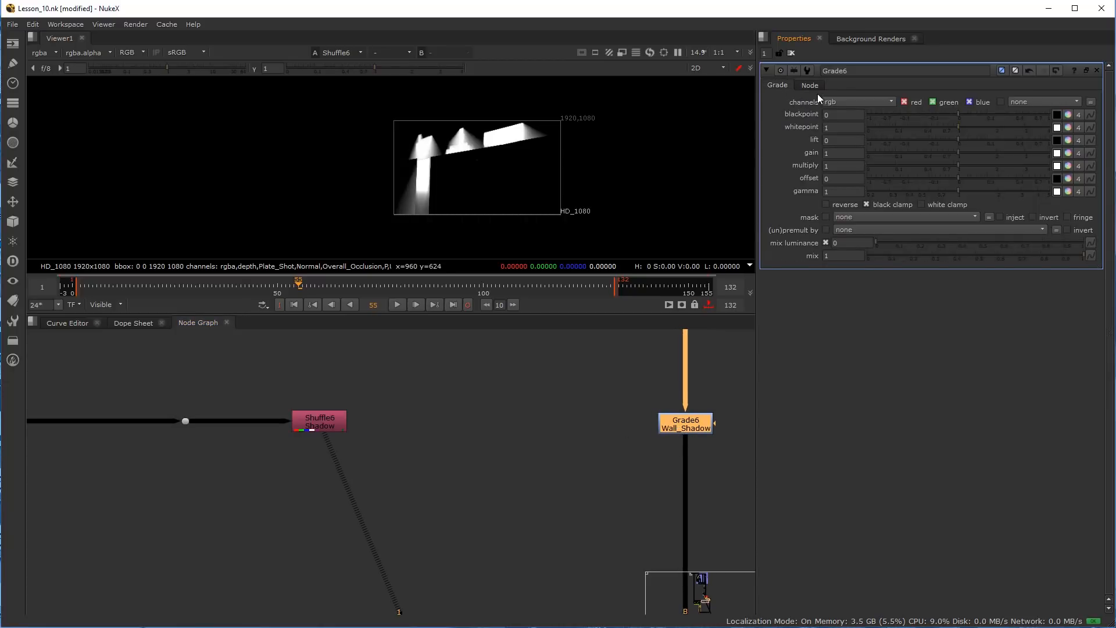
click(810, 86)
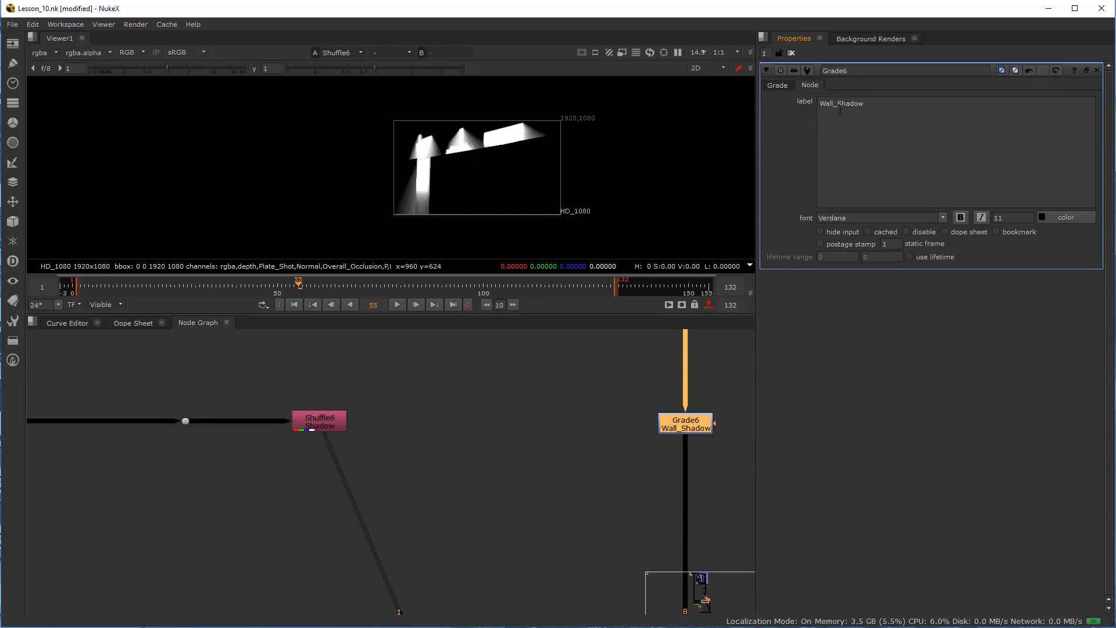
click(775, 85)
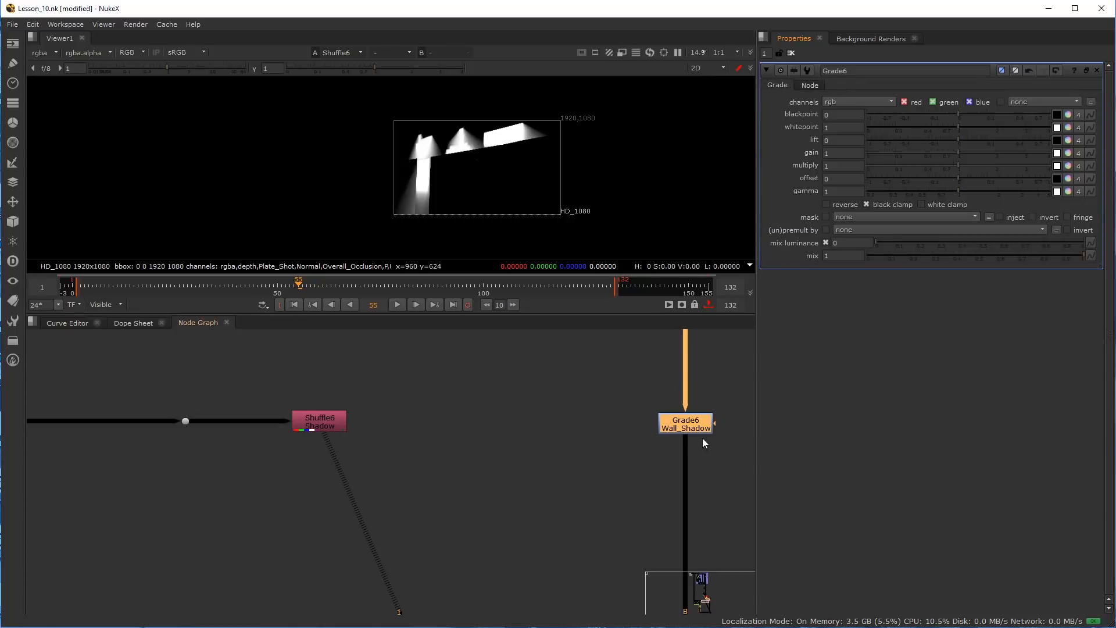
drag(714, 423, 339, 425)
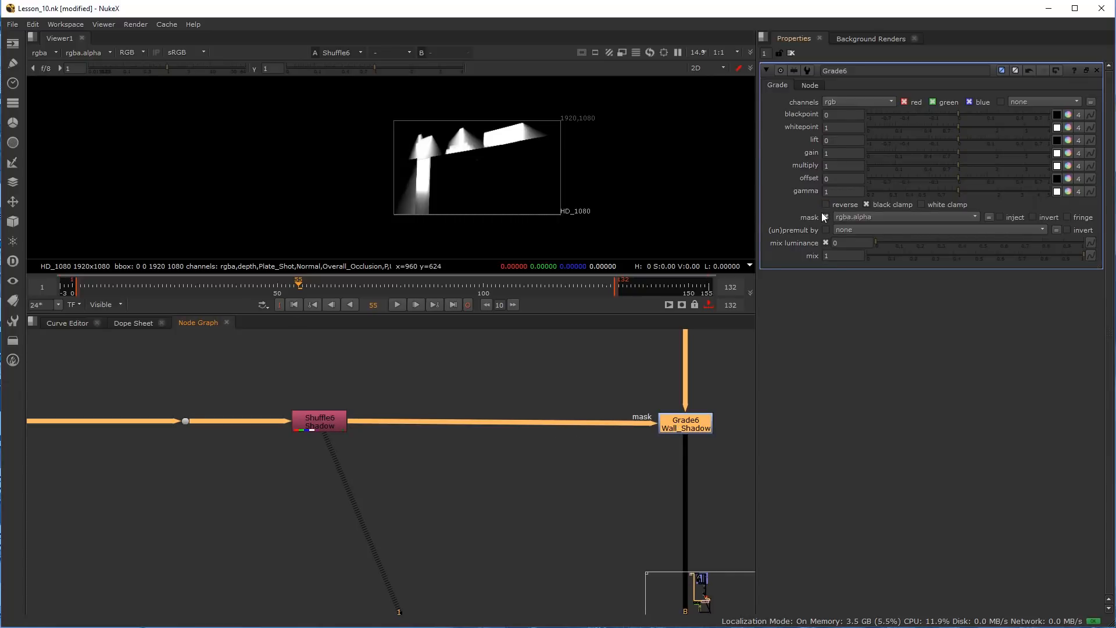
click(868, 218)
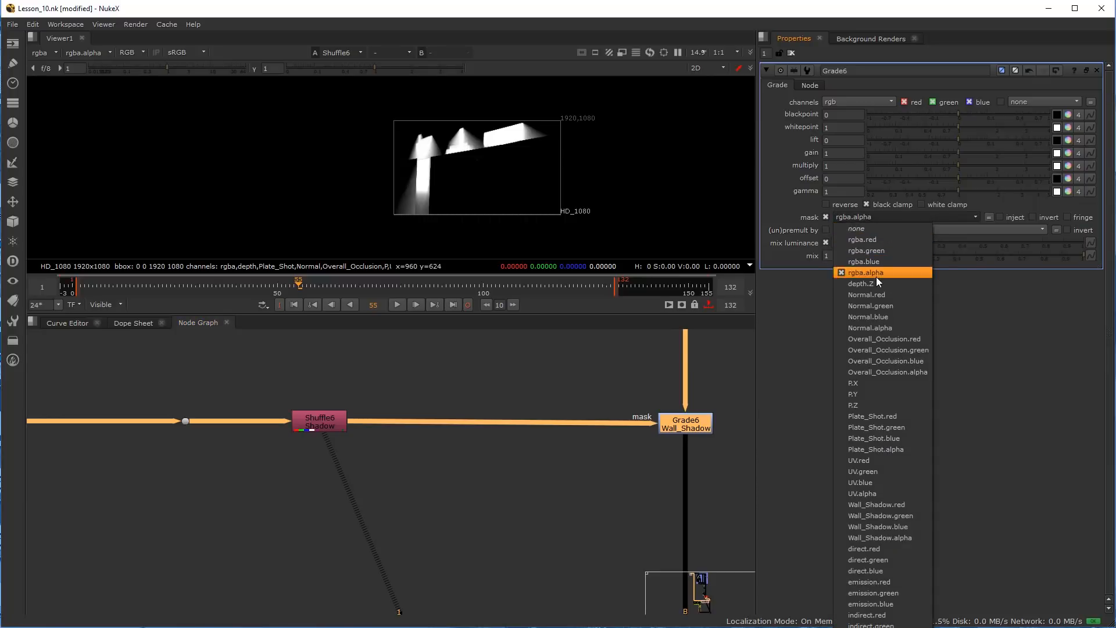
click(506, 403)
scroll(500, 465, down, 1)
middle_drag(500, 465, 447, 462)
key(ctrl+s)
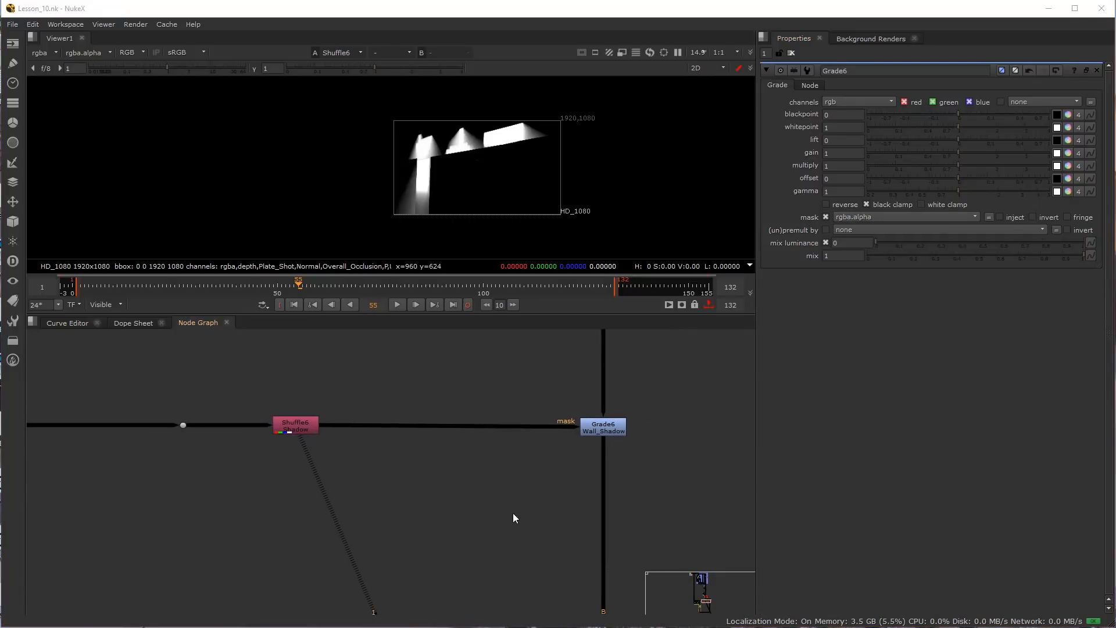
Examine the final merge and the CG and background branches feeding it
scroll(550, 509, down, 5)
middle_drag(556, 587, 561, 437)
middle_drag(564, 510, 559, 340)
scroll(566, 487, up, 4)
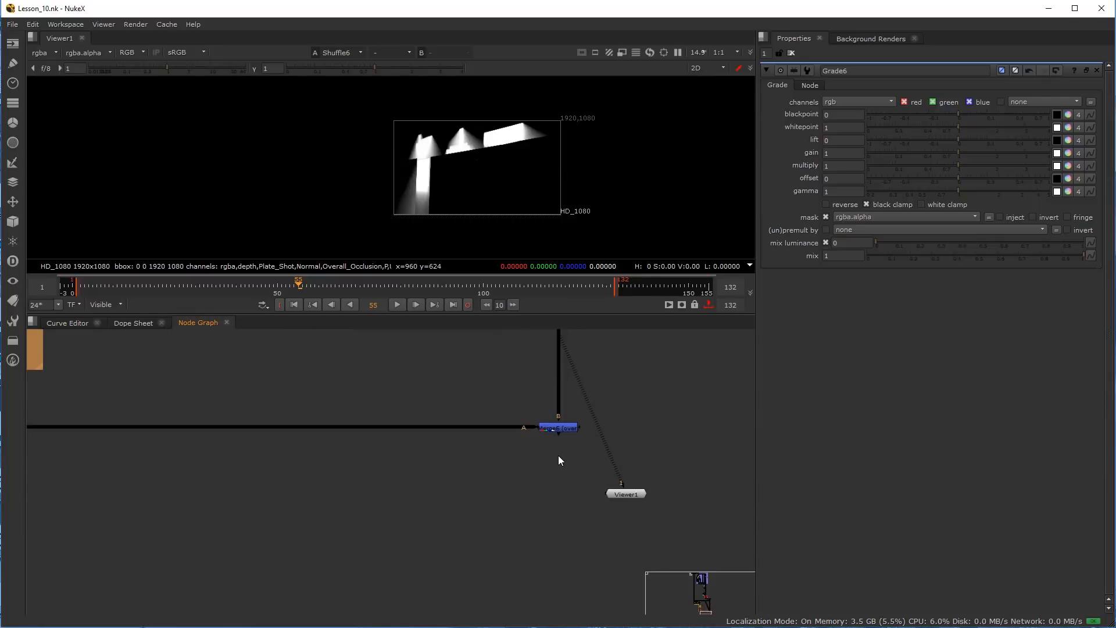
click(557, 430)
scroll(556, 421, down, 4)
middle_drag(527, 494, 530, 622)
scroll(548, 428, down, 3)
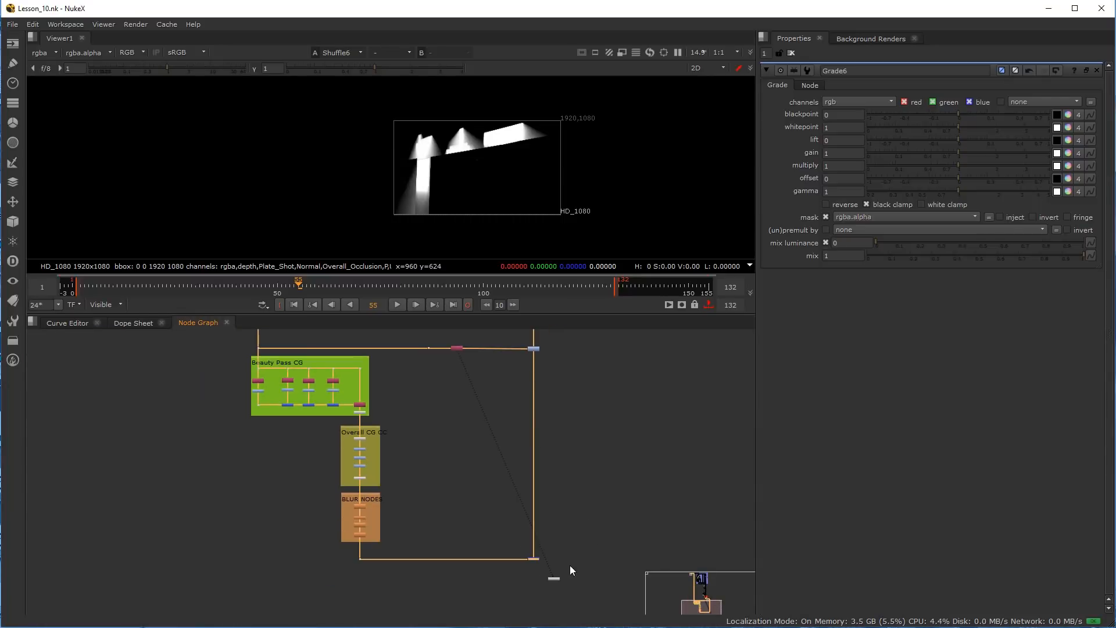
Move the Viewer node beside the Wall_Shadow Grade node and view that node's output
drag(554, 578, 555, 369)
scroll(543, 352, up, 3)
scroll(543, 352, up, 4)
middle_drag(533, 357, 530, 394)
drag(574, 459, 506, 370)
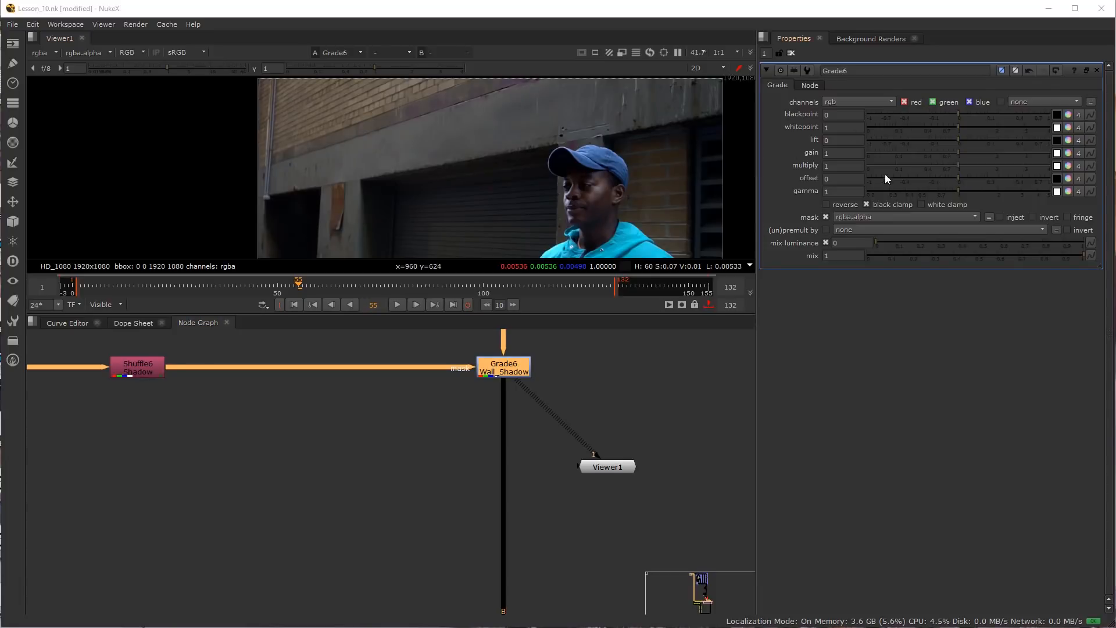
Set the Wall_Shadow Grade's gain to 0.4 and enlarge the viewer area to see the darkened wall
drag(954, 152, 923, 146)
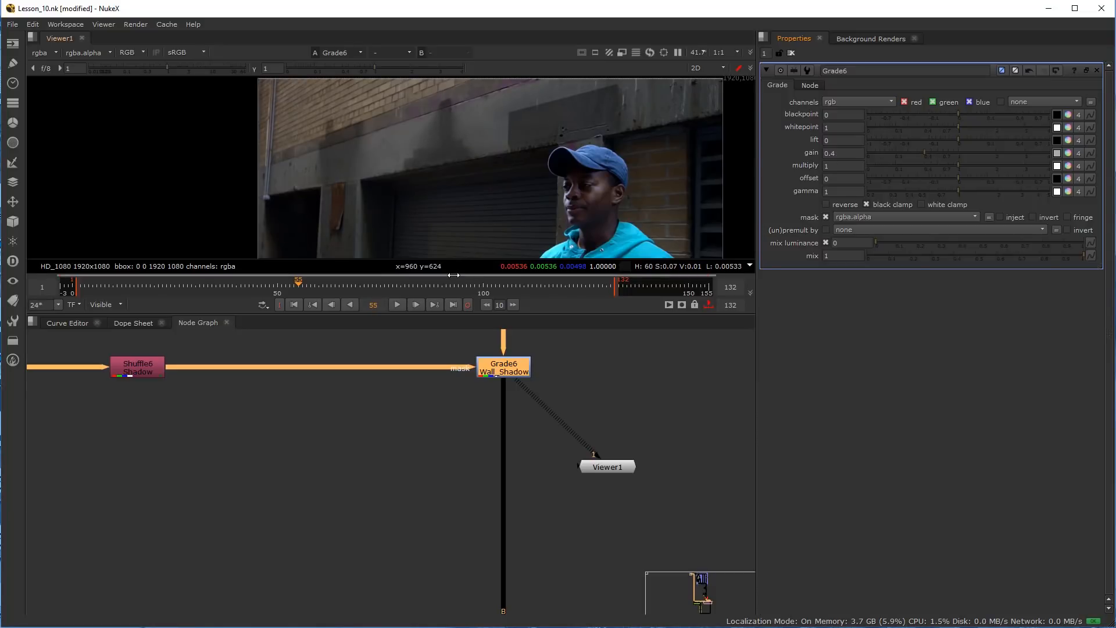
drag(438, 314, 435, 438)
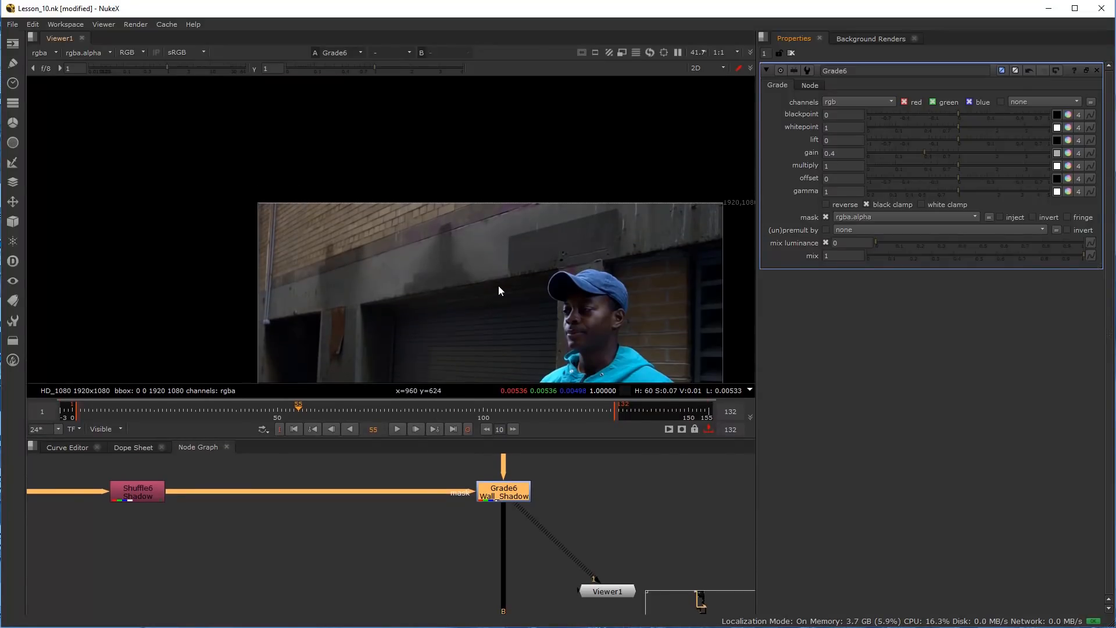
Examine the darkened wall shadow up close and across the whole frame
key(f)
scroll(289, 154, up, 5)
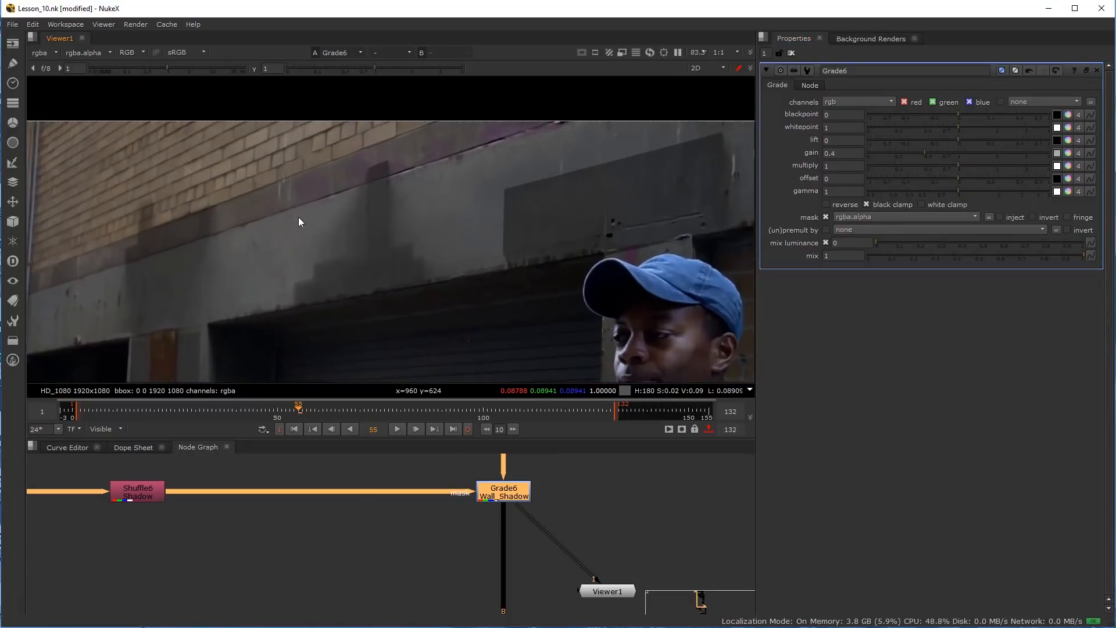
middle_drag(423, 319, 644, 116)
middle_drag(535, 220, 397, 251)
scroll(482, 297, down, 5)
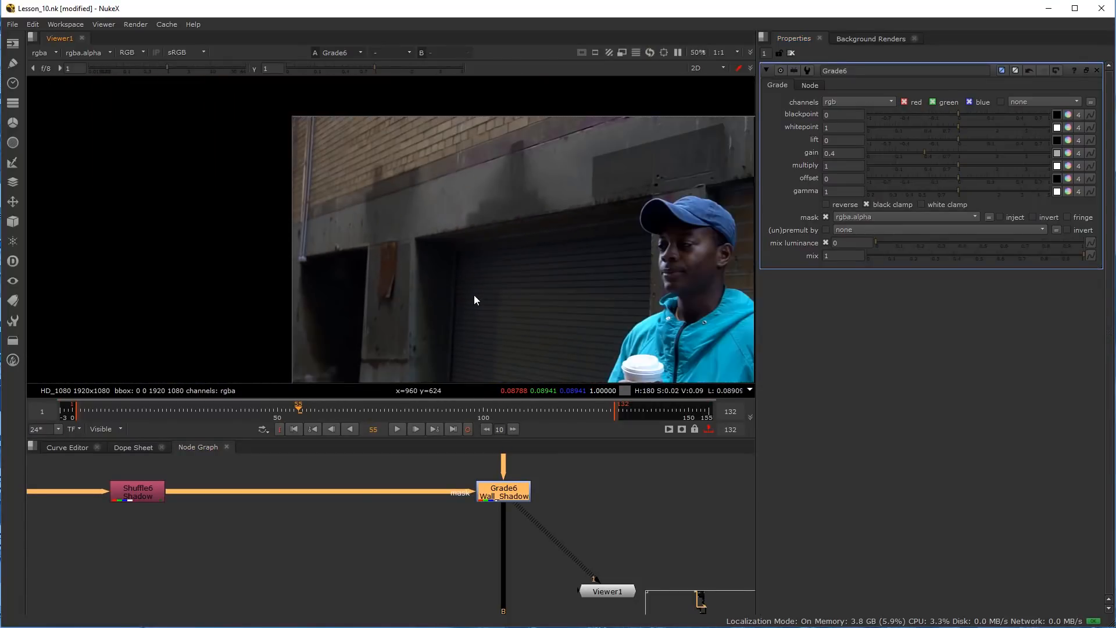
scroll(425, 273, down, 3)
scroll(435, 256, up, 2)
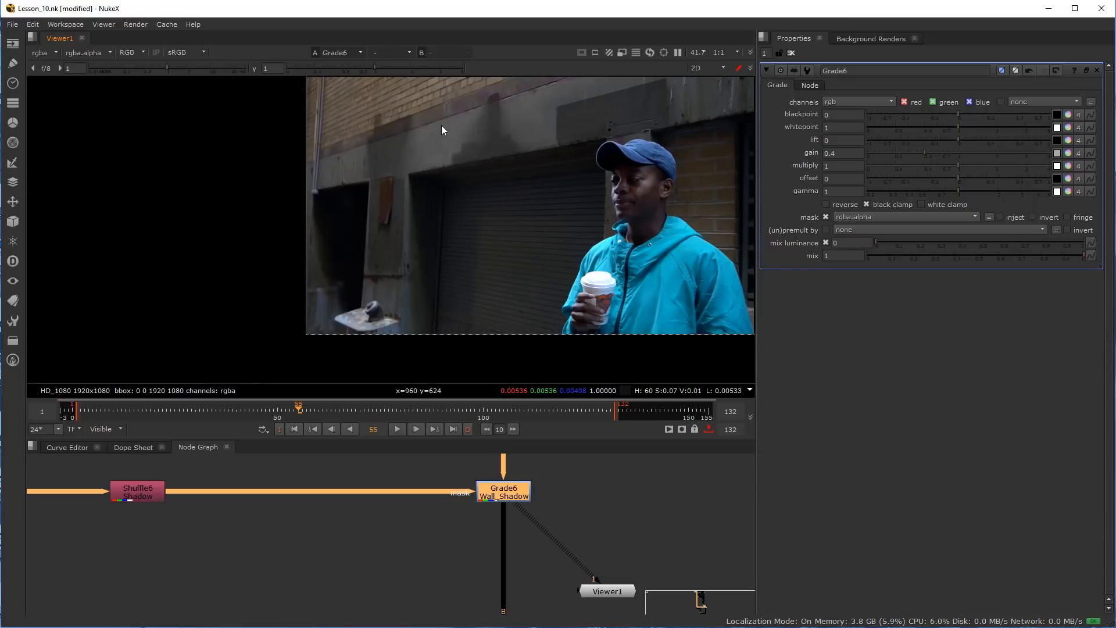
Lower the Wall_Shadow Grade's gain to 0.31 and set its gamma to 1.02
scroll(443, 128, up, 5)
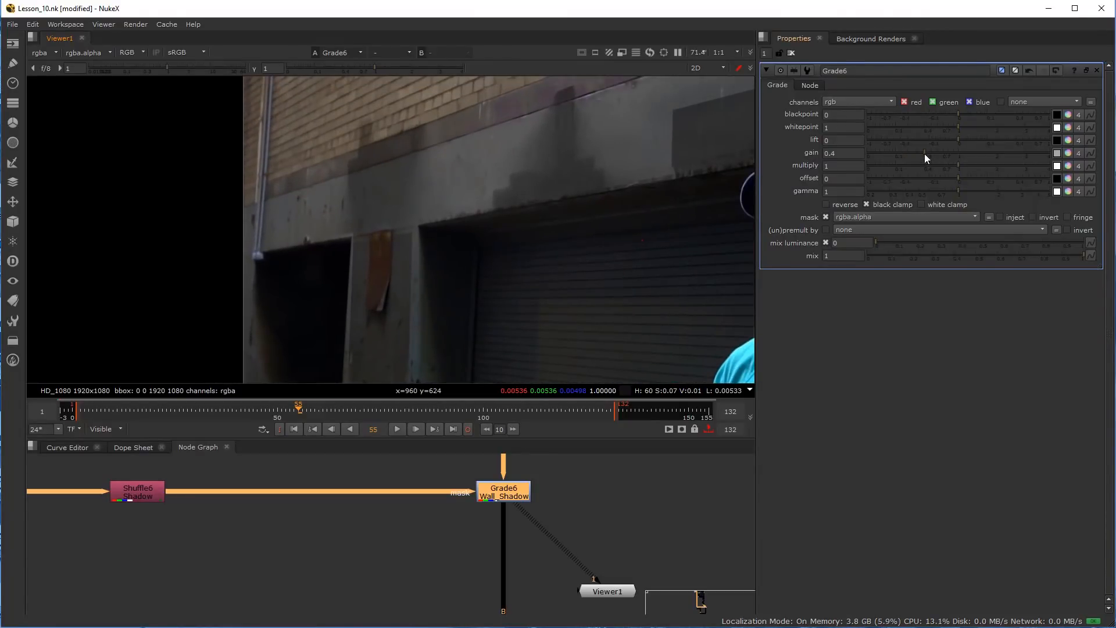
drag(925, 156, 923, 155)
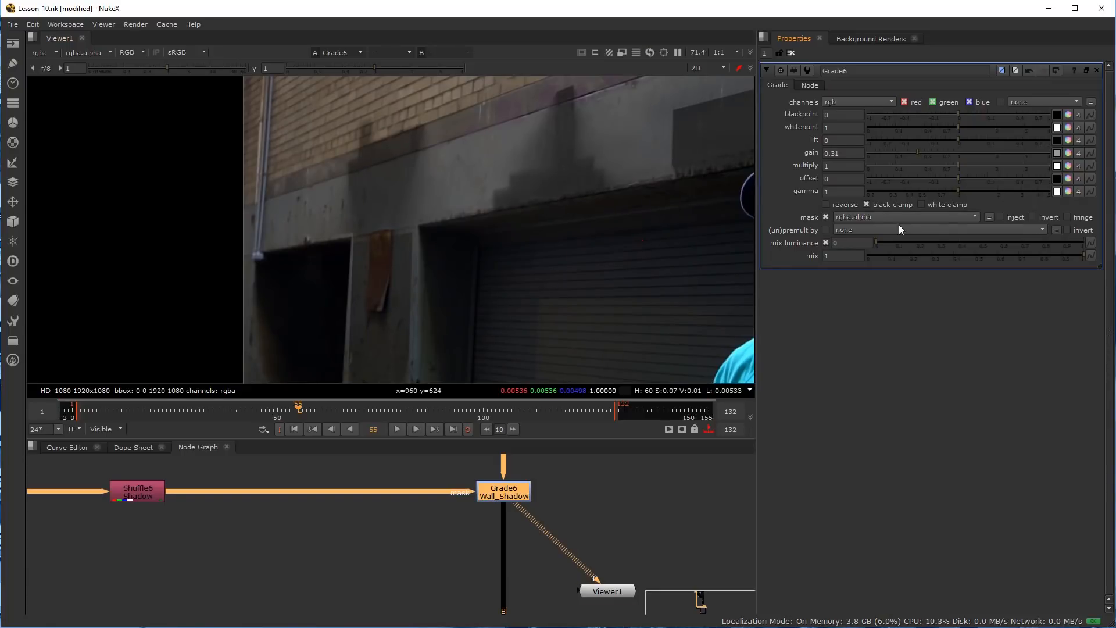
click(958, 191)
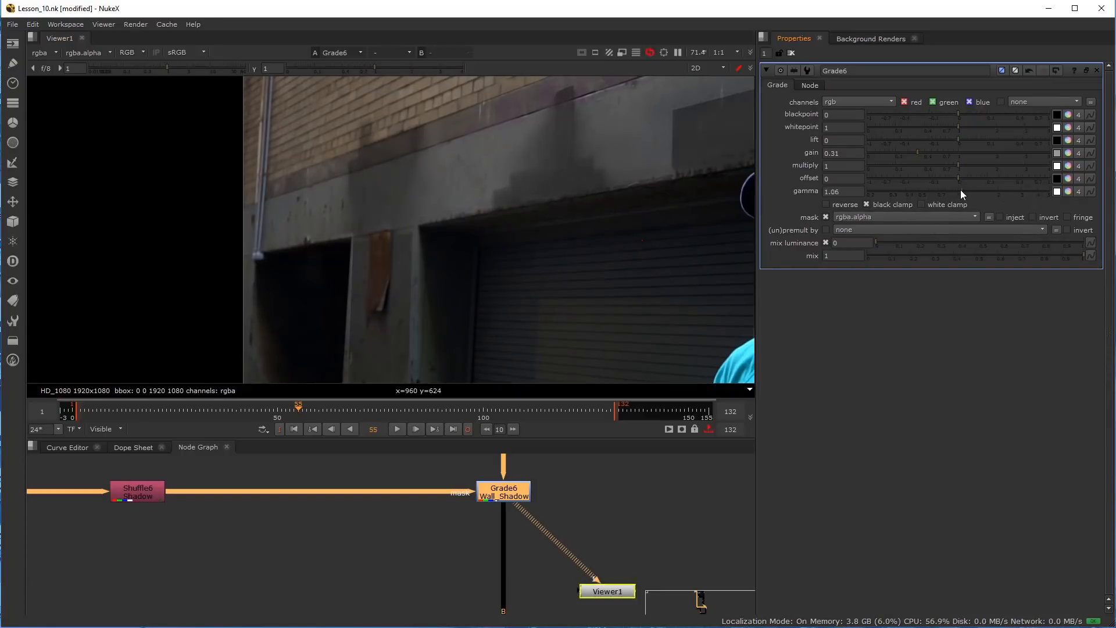
click(961, 187)
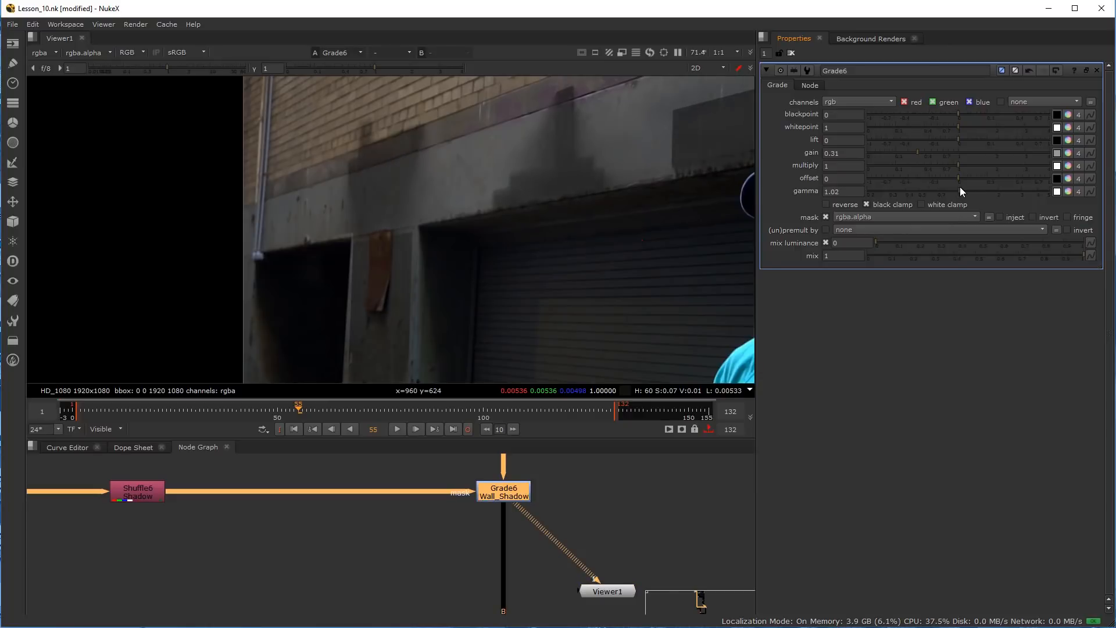
Open the colour sliders for the Grade's offset, enlarge their window and place it clear of the shadow on the wall
click(1069, 180)
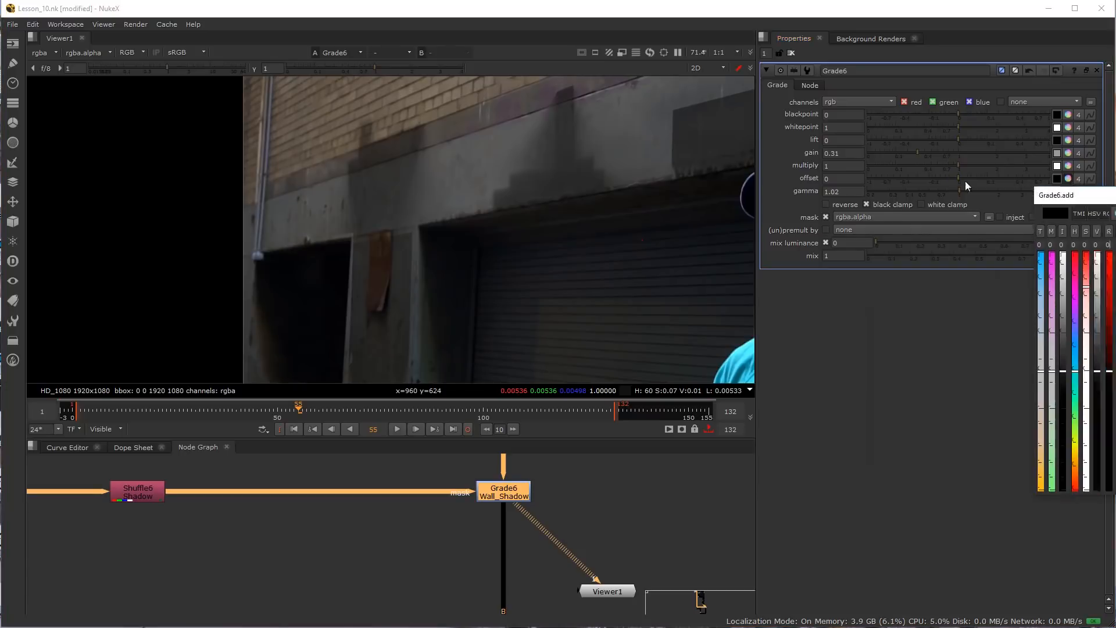
drag(805, 354, 944, 569)
click(808, 72)
click(814, 73)
click(811, 72)
click(811, 72)
click(830, 71)
click(832, 71)
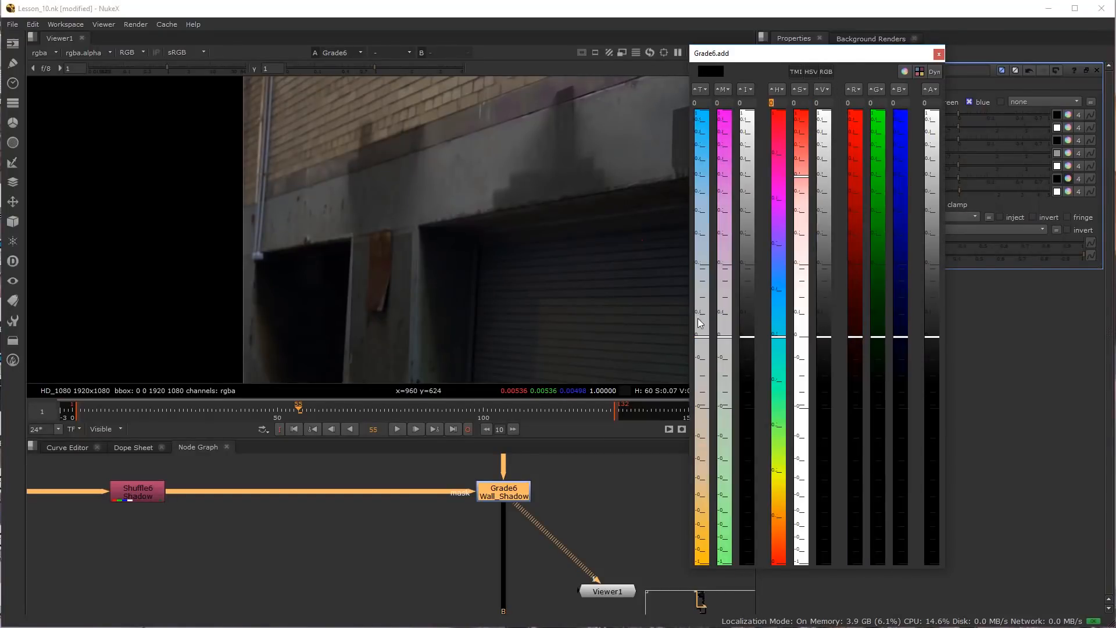
drag(759, 58, 816, 65)
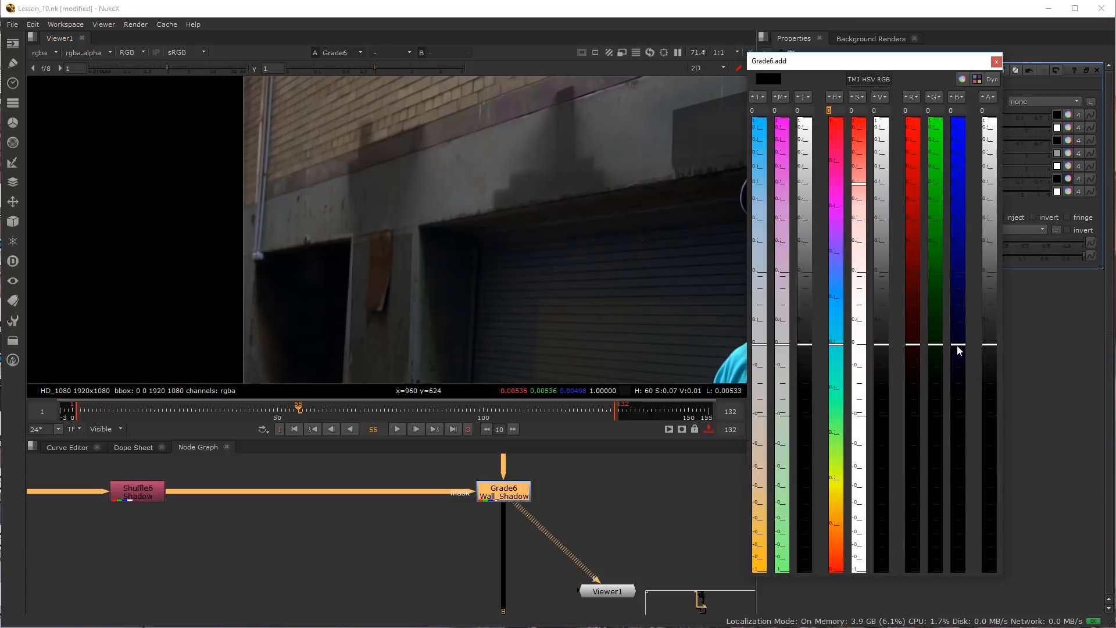
Tint the shadow's offset towards blue and magenta, with about 0.00045 red, -0.0003 green and 0.00495 blue
drag(956, 344, 956, 330)
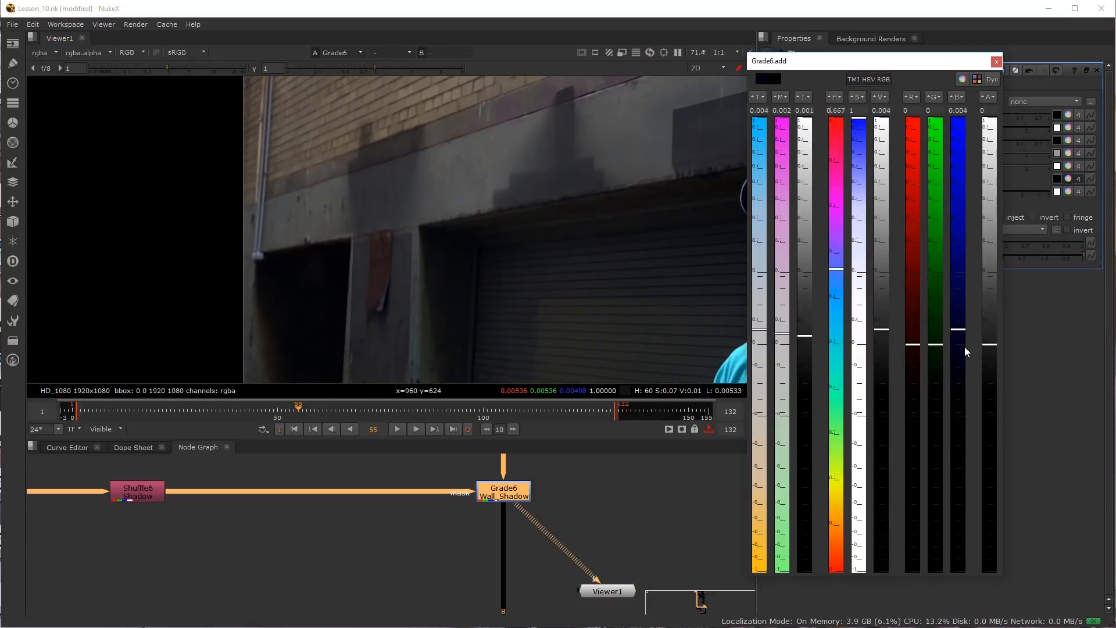
drag(937, 347, 938, 344)
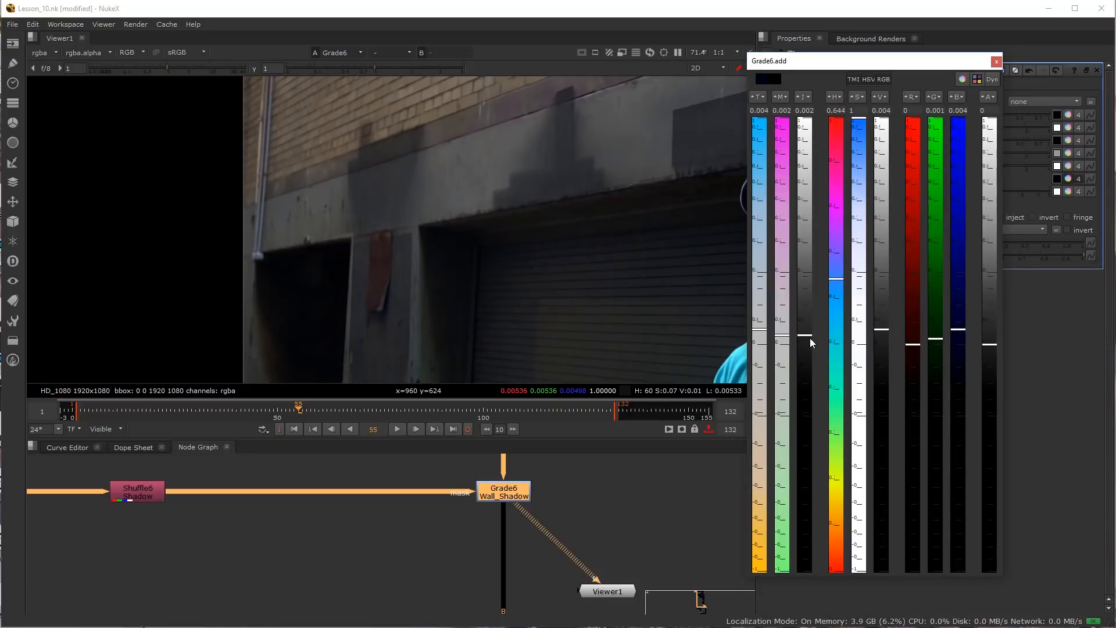
mouse_move(782, 343)
mouse_down()
mouse_move(785, 330)
mouse_move(784, 340)
mouse_up()
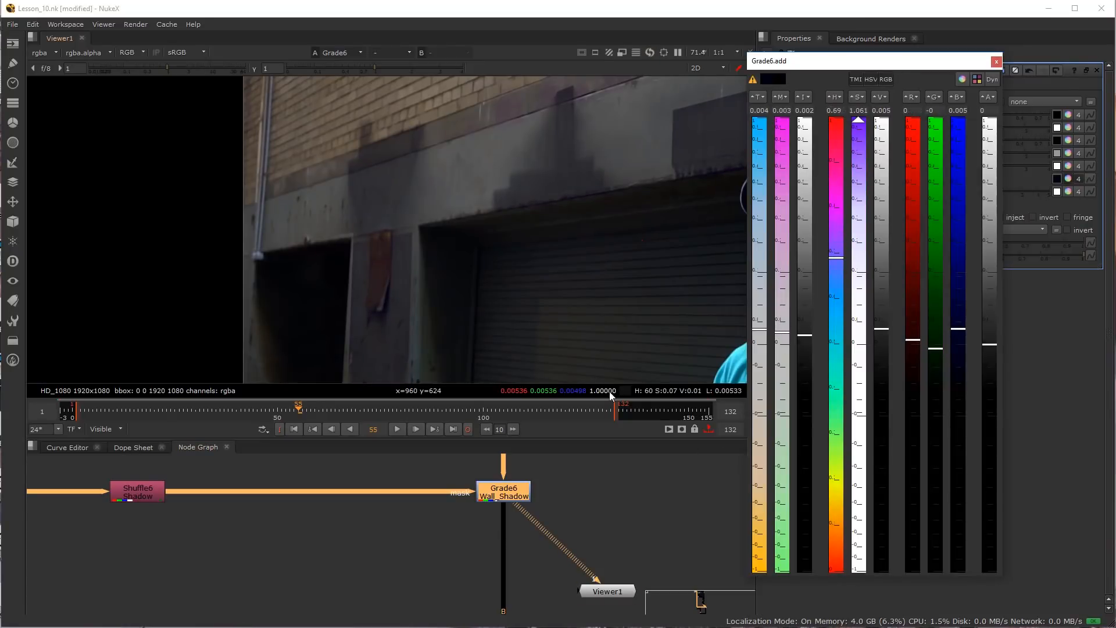
Add a Saturation node below the final merge of the CG and background branches
click(584, 511)
scroll(586, 529, down, 5)
scroll(576, 573, down, 6)
middle_drag(578, 581, 555, 454)
scroll(543, 507, up, 8)
middle_drag(553, 491, 533, 535)
key(Tab)
text(Saturation)
click(518, 543)
drag(527, 521, 542, 497)
Set the Saturation node's saturation to 8 and align the node under the merge
drag(838, 116, 816, 104)
text(8)
key(Return)
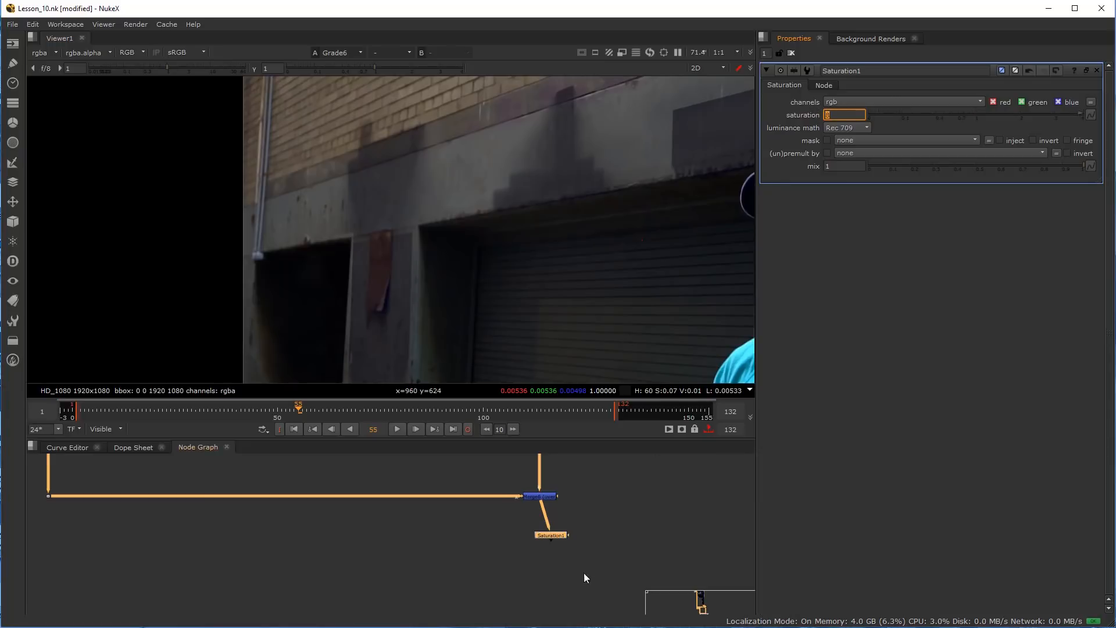
drag(545, 536, 535, 539)
scroll(536, 538, down, 3)
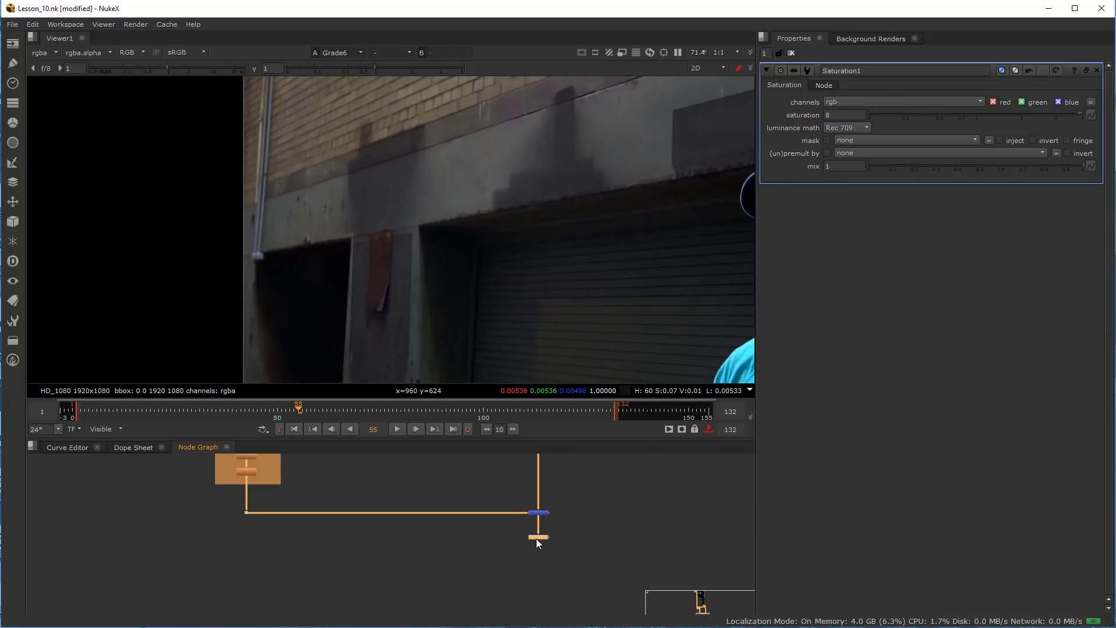
View the Saturation node's output and compare the exaggerated shadow colours on the wall and the CG monitors
key(1)
click(555, 527)
scroll(471, 220, down, 3)
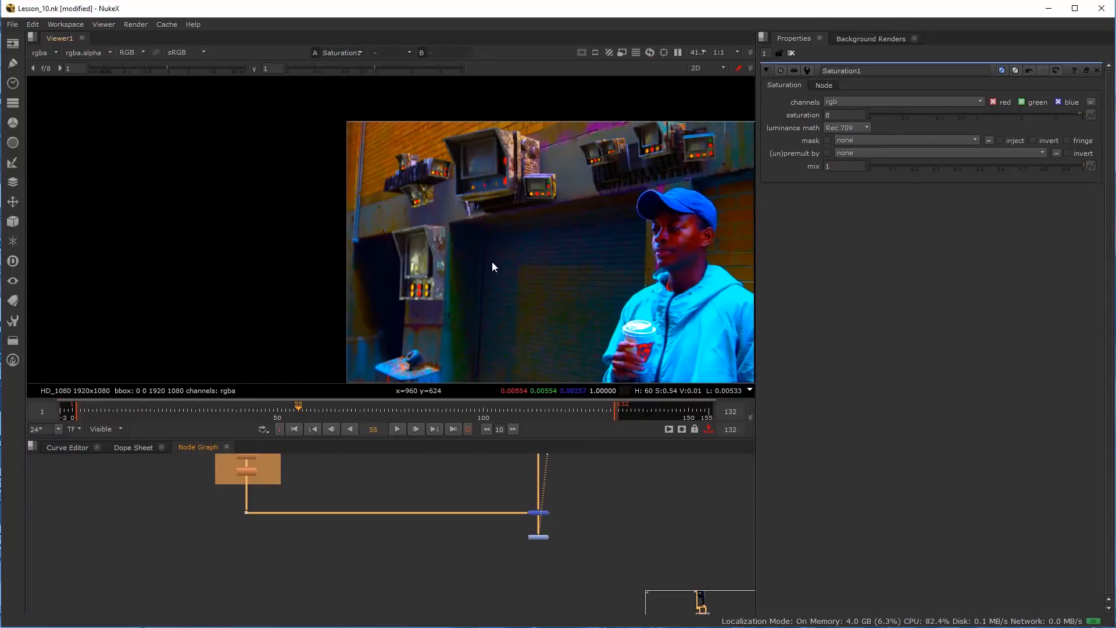
scroll(471, 243, up, 4)
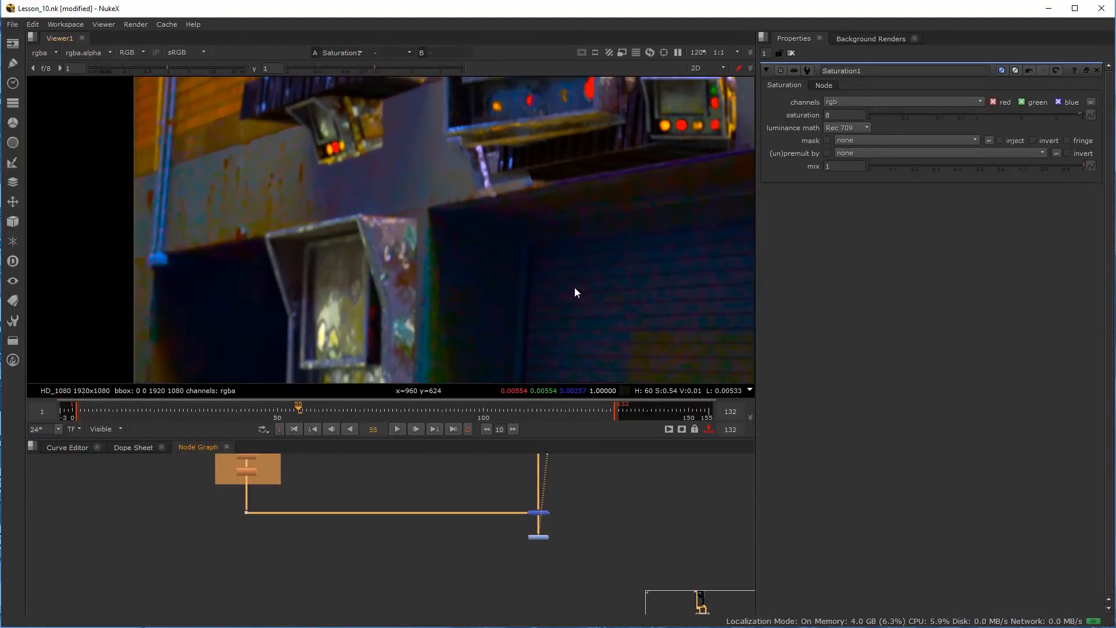
scroll(575, 288, down, 2)
Reopen the Wall_Shadow Grade's offset colour sliders in a taller window, without the colour wheel
scroll(570, 494, down, 4)
scroll(531, 568, up, 6)
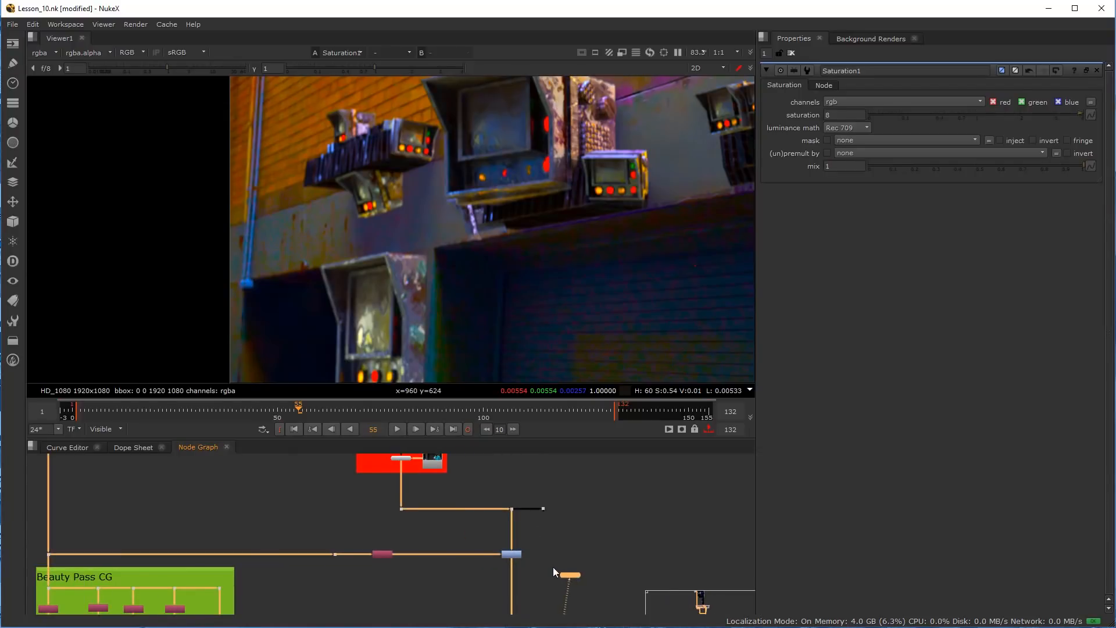
scroll(553, 567, up, 3)
double_click(480, 547)
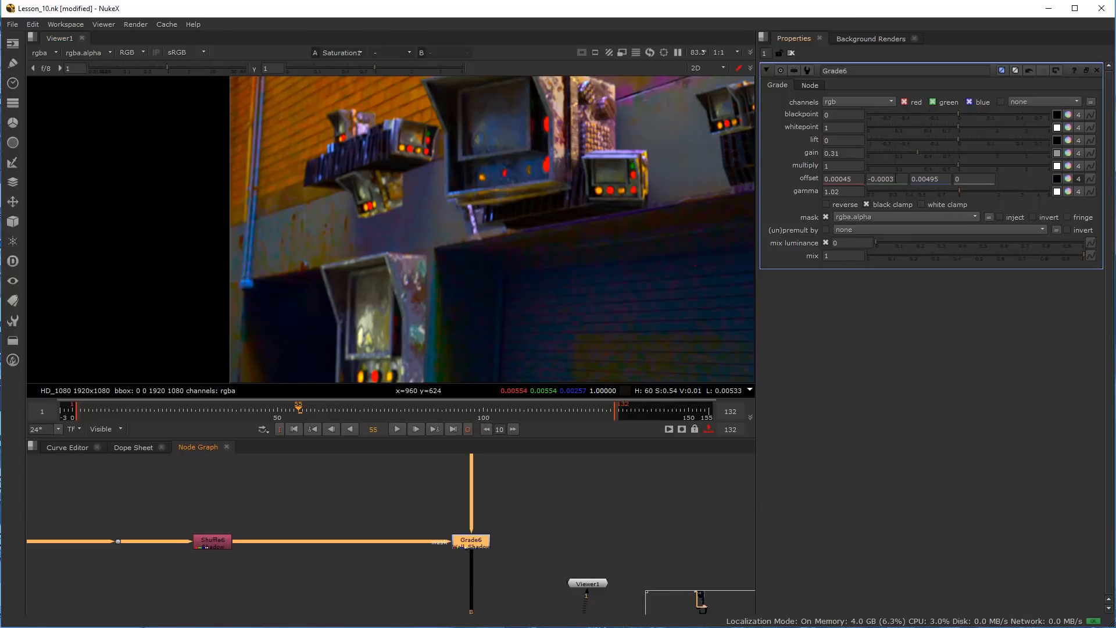
click(936, 178)
click(928, 179)
click(1069, 179)
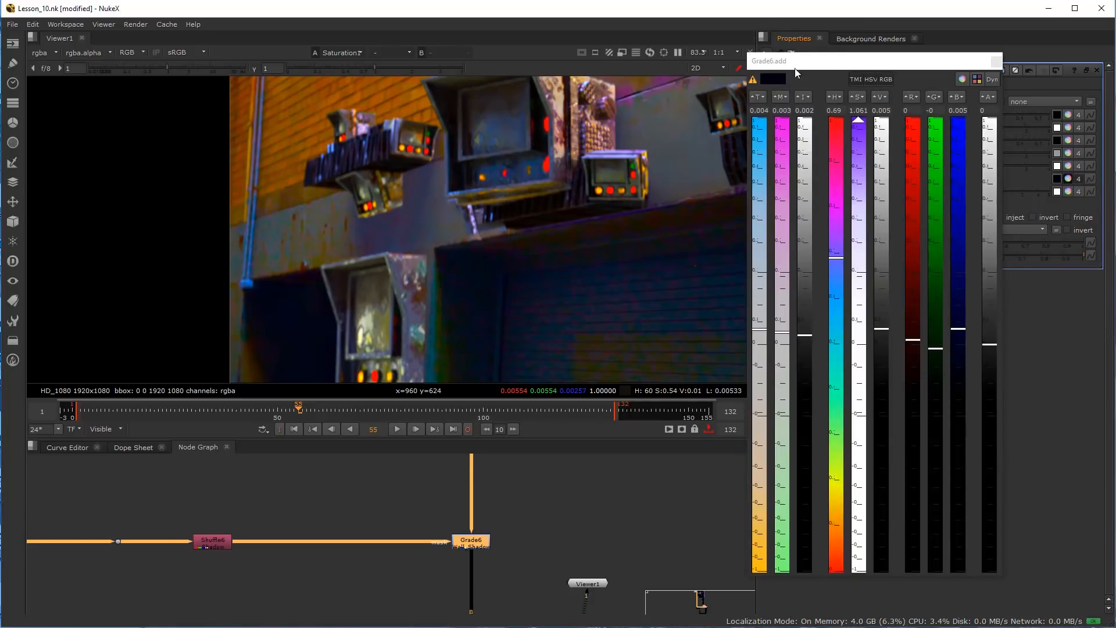
drag(796, 71, 785, 29)
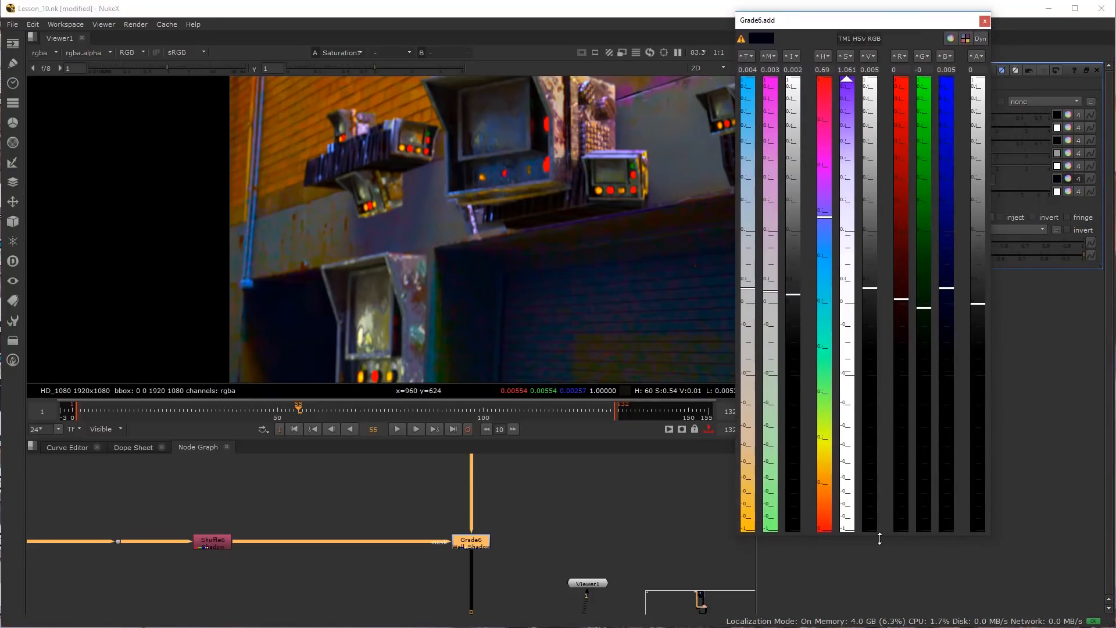
drag(880, 539, 880, 607)
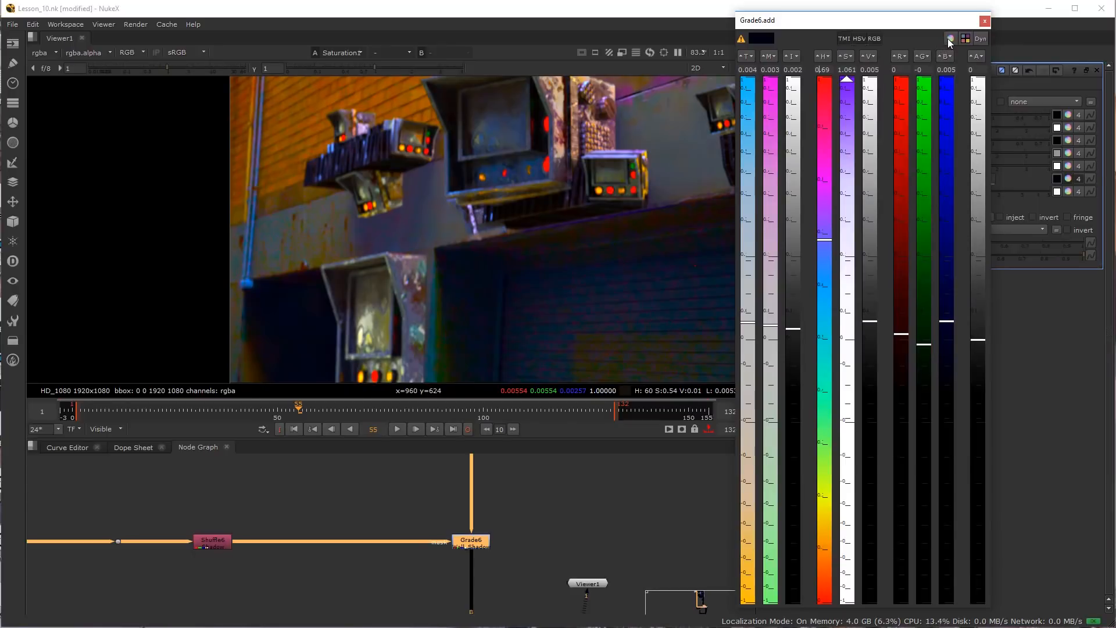
click(949, 38)
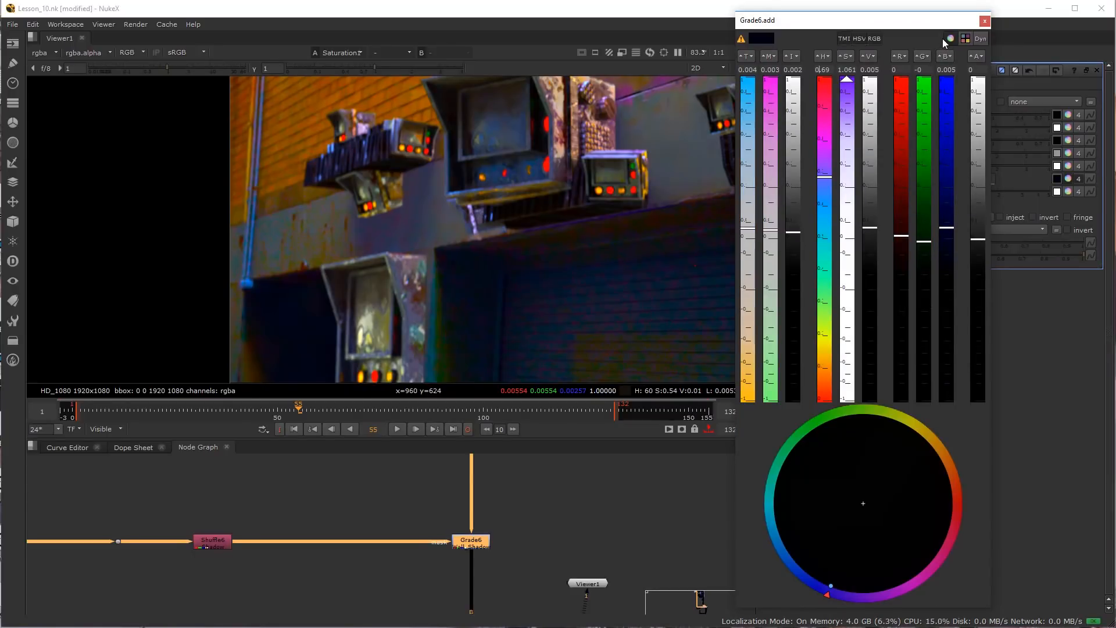
click(951, 39)
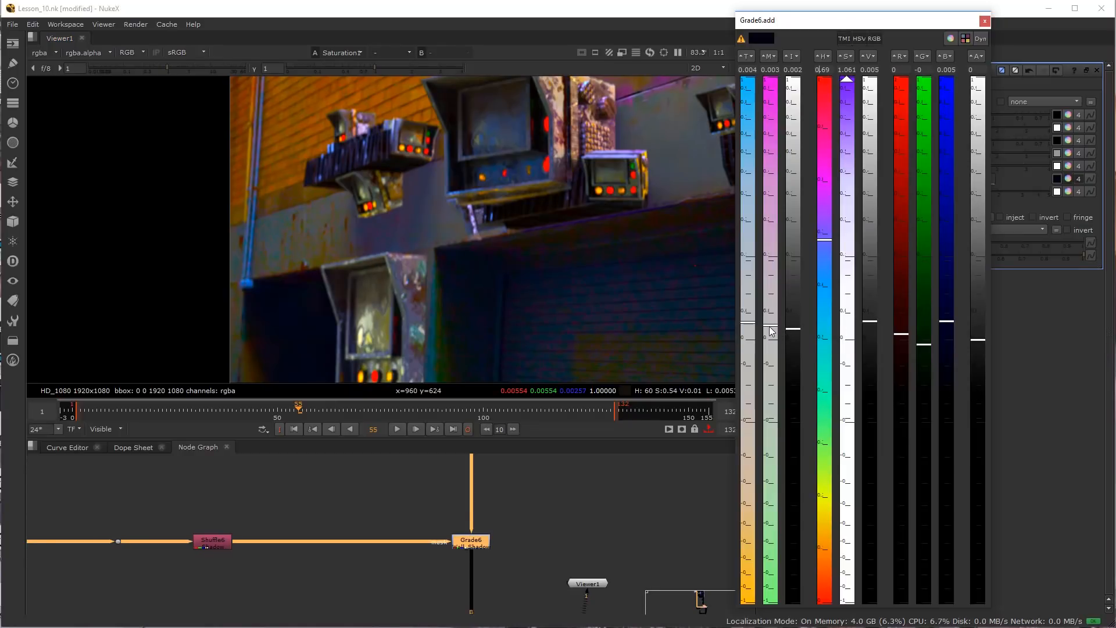
Adjust the shadow's offset to 0.000053 red, 0.0018 green and 0.007936 blue, and close the colour sliders
mouse_move(771, 330)
mouse_down()
mouse_move(774, 348)
mouse_move(776, 330)
mouse_up()
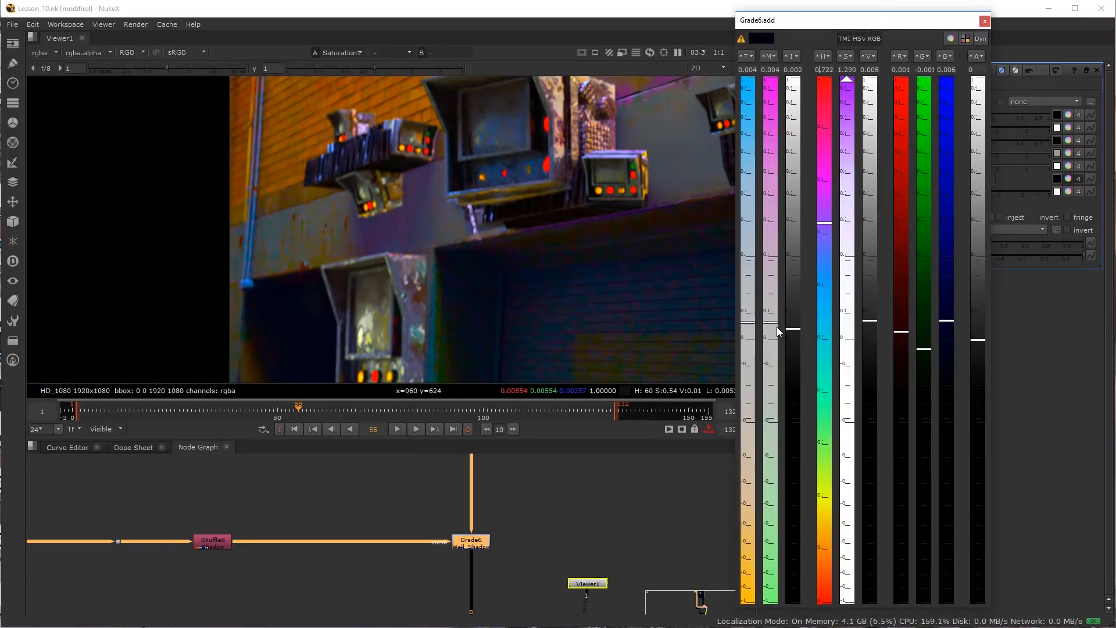
drag(947, 322, 949, 315)
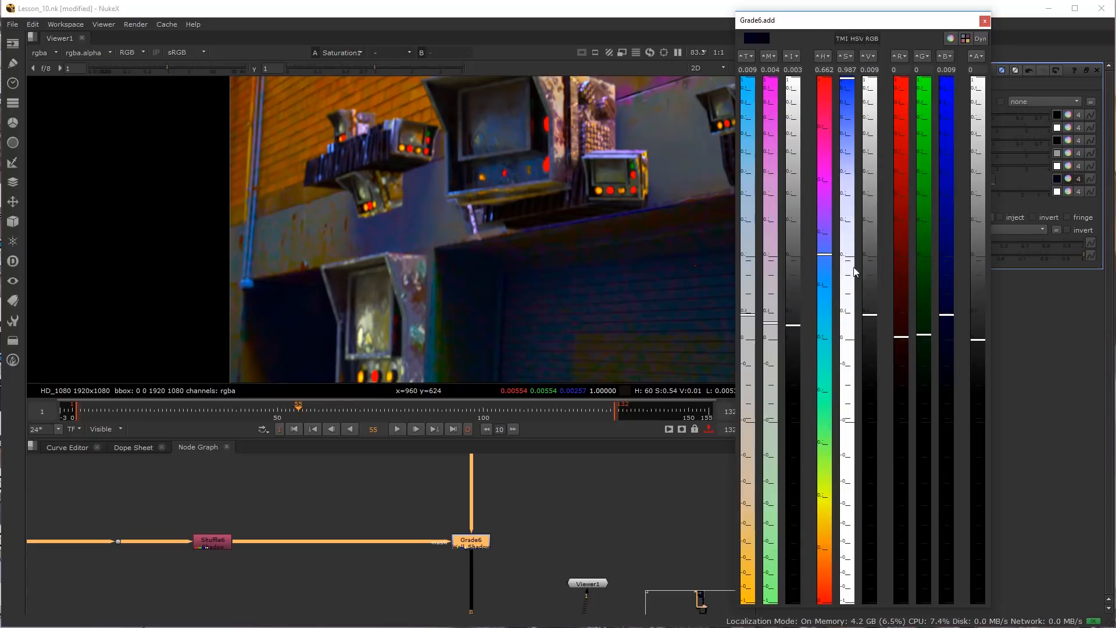
drag(946, 315, 946, 320)
click(774, 327)
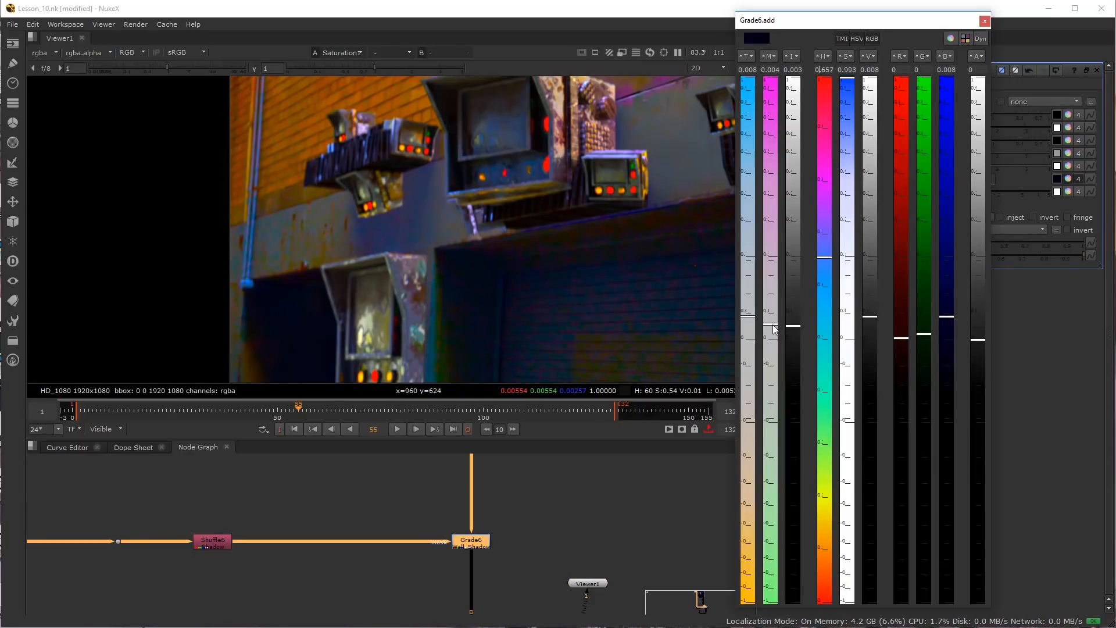
drag(772, 323, 772, 324)
drag(920, 337, 921, 333)
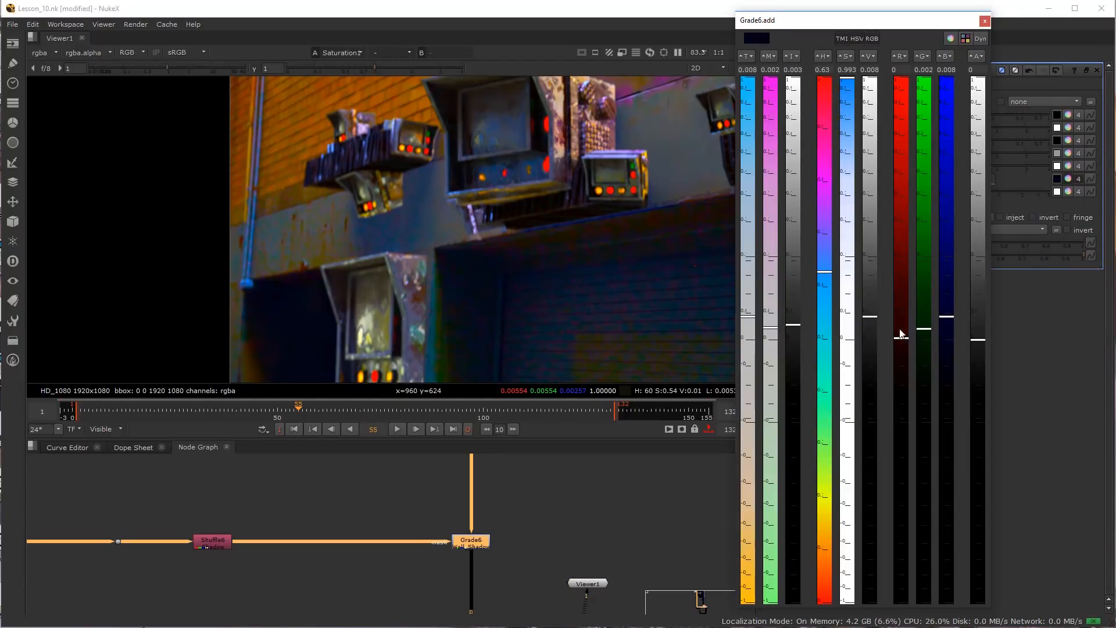
click(985, 22)
View the final Merge6 (over) output to check the tinted shadow at normal saturation
scroll(605, 503, down, 3)
middle_drag(526, 547, 528, 463)
scroll(573, 542, down, 5)
middle_drag(553, 575, 541, 477)
scroll(533, 585, up, 5)
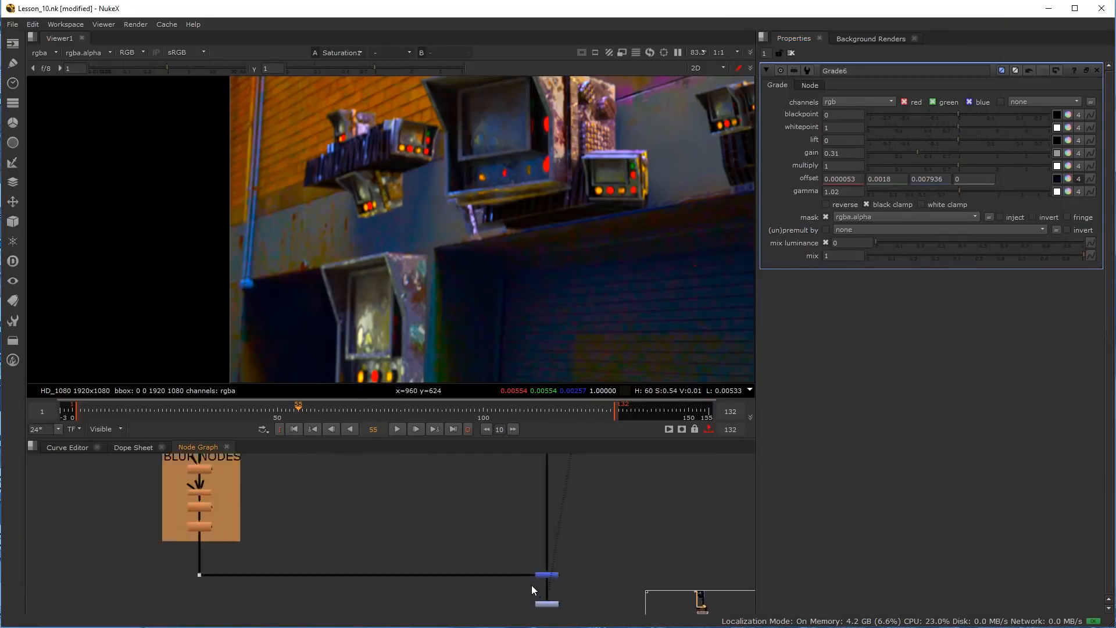
click(544, 577)
key(1)
key(r)
key(r)
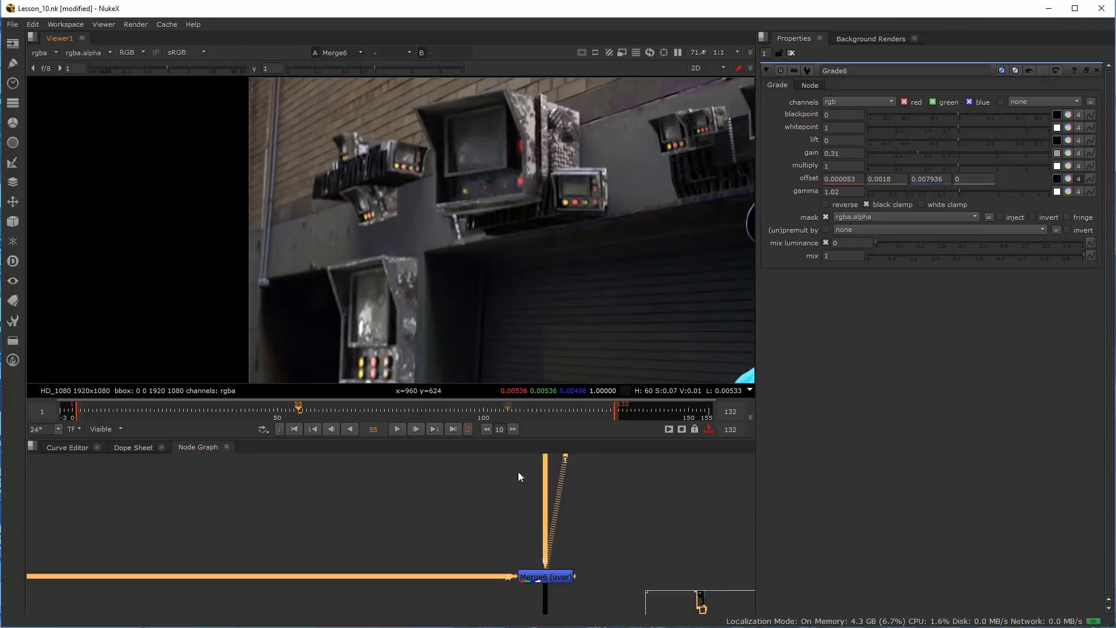
Reduce the Wall_Shadow Grade's gain to 0.105 while viewing the final merge
scroll(585, 526, down, 5)
middle_drag(566, 462, 512, 607)
middle_drag(511, 468, 509, 592)
scroll(507, 541, up, 8)
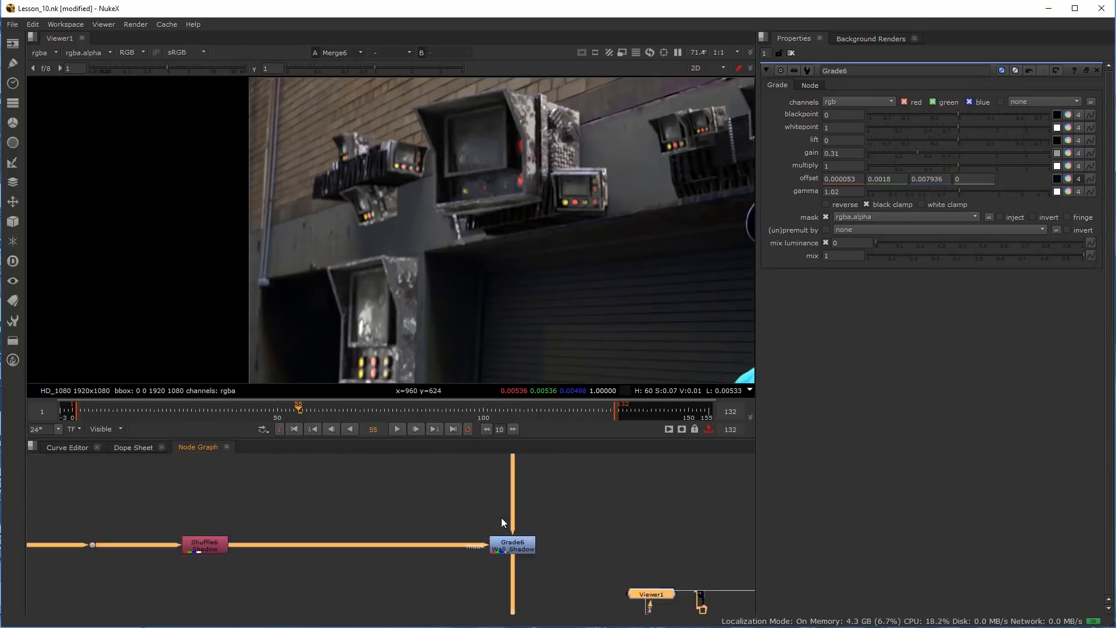
double_click(523, 549)
drag(915, 152, 899, 147)
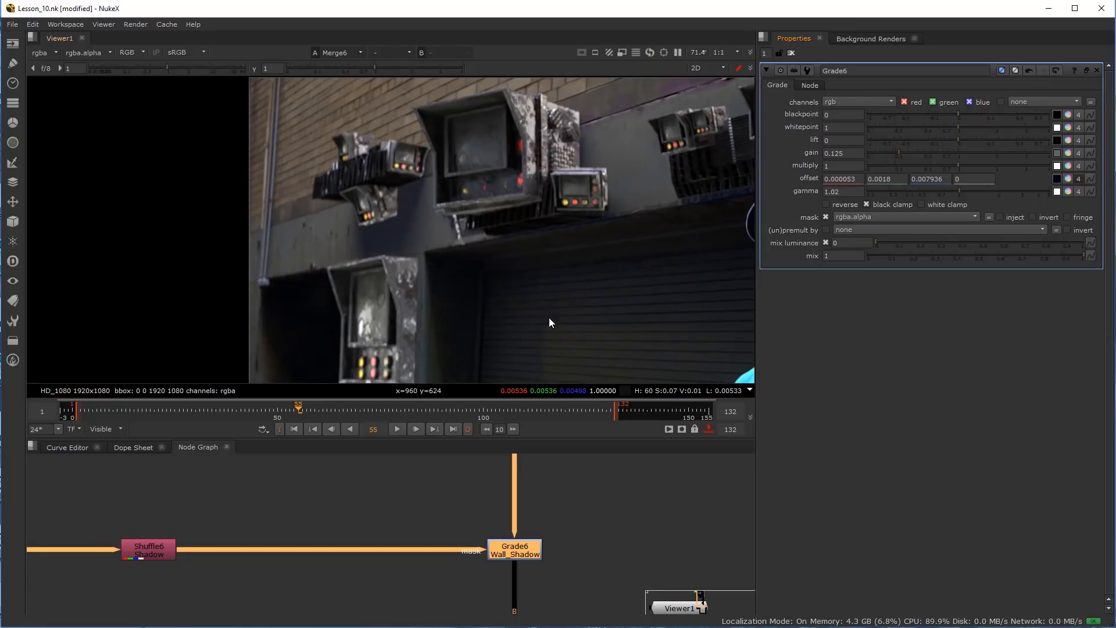
middle_drag(390, 284, 422, 246)
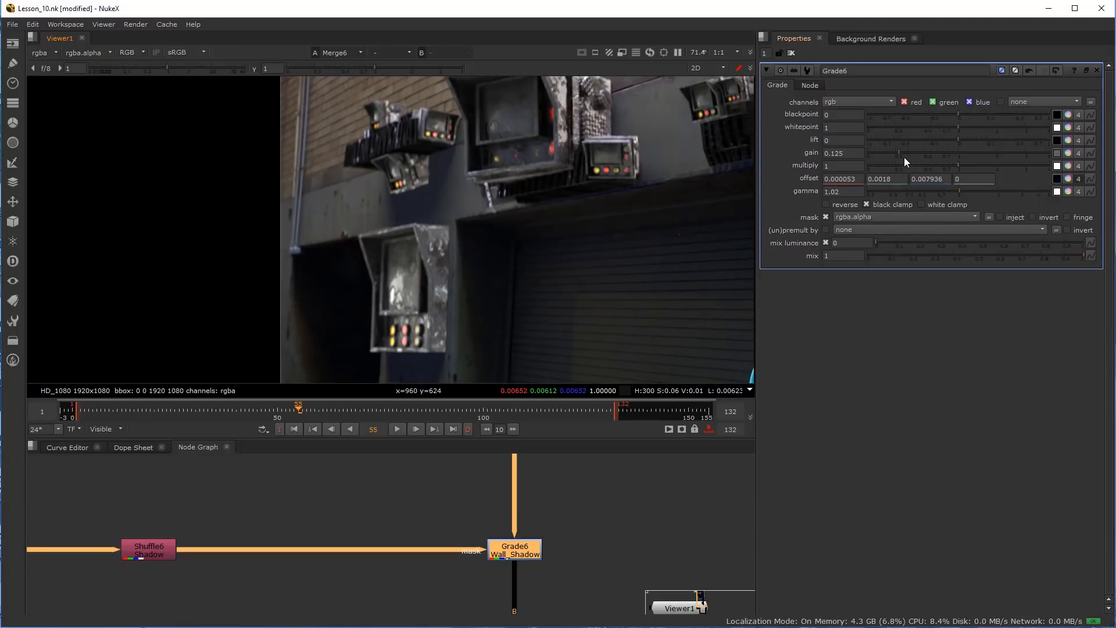
drag(899, 152, 896, 155)
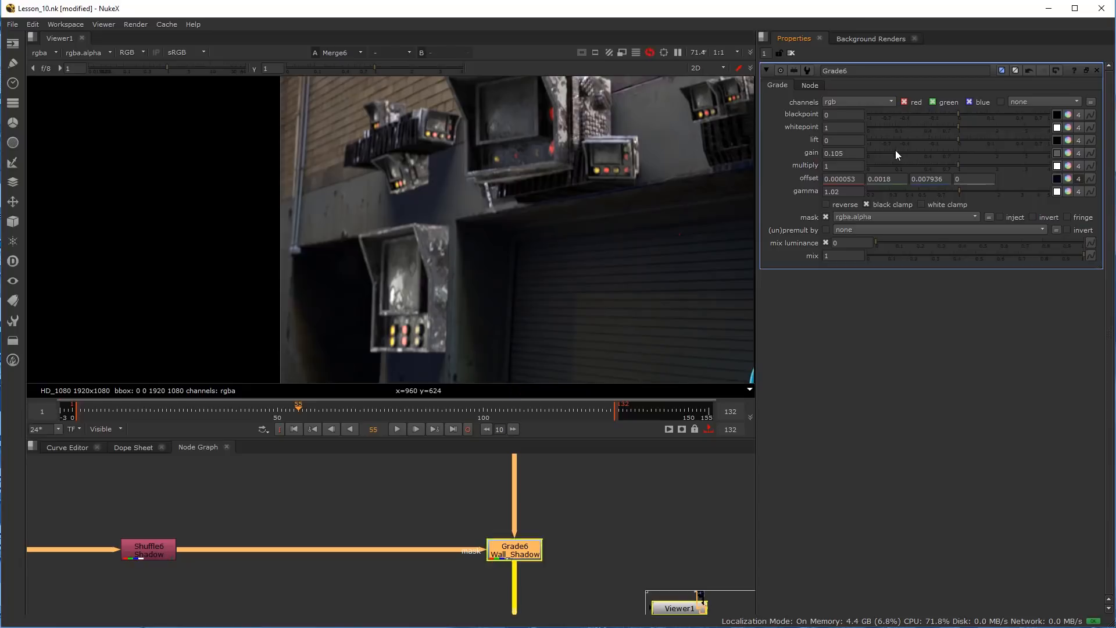
drag(897, 151, 901, 153)
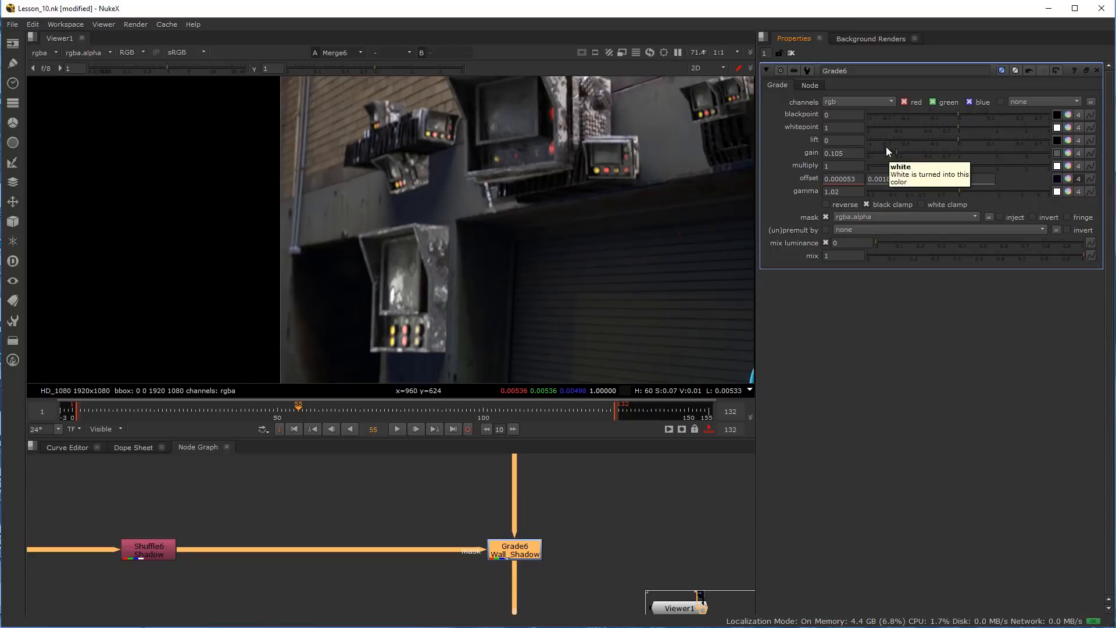
Adjust the Wall_Shadow Grade's gain to 0.085 and its blue offset to 0.002936
drag(893, 150, 874, 148)
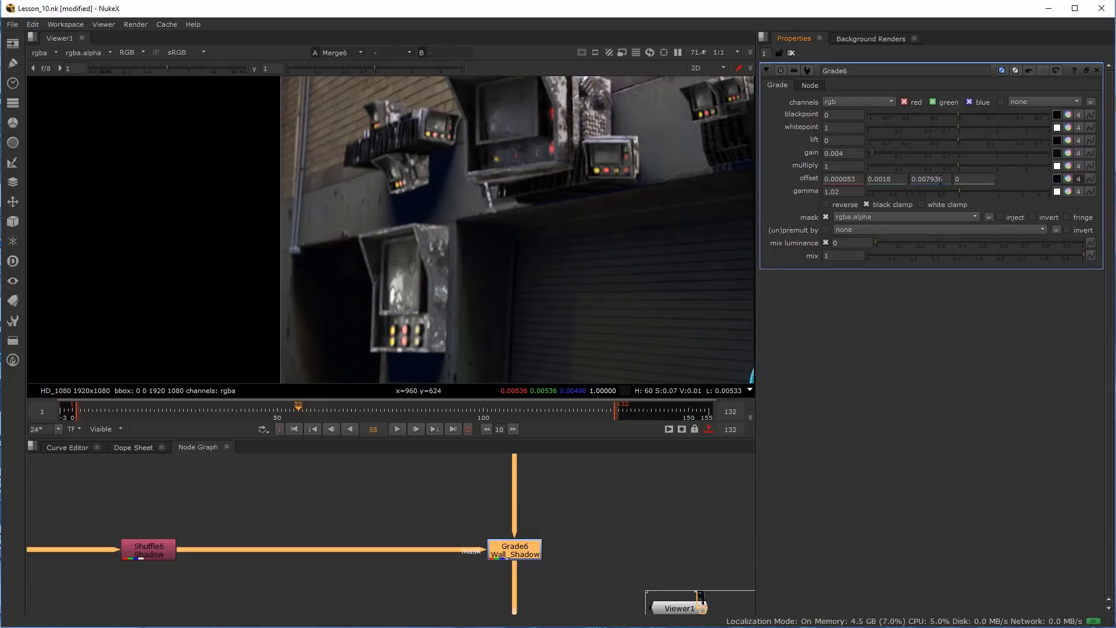
click(841, 179)
drag(927, 180, 934, 180)
click(929, 180)
drag(872, 152, 889, 153)
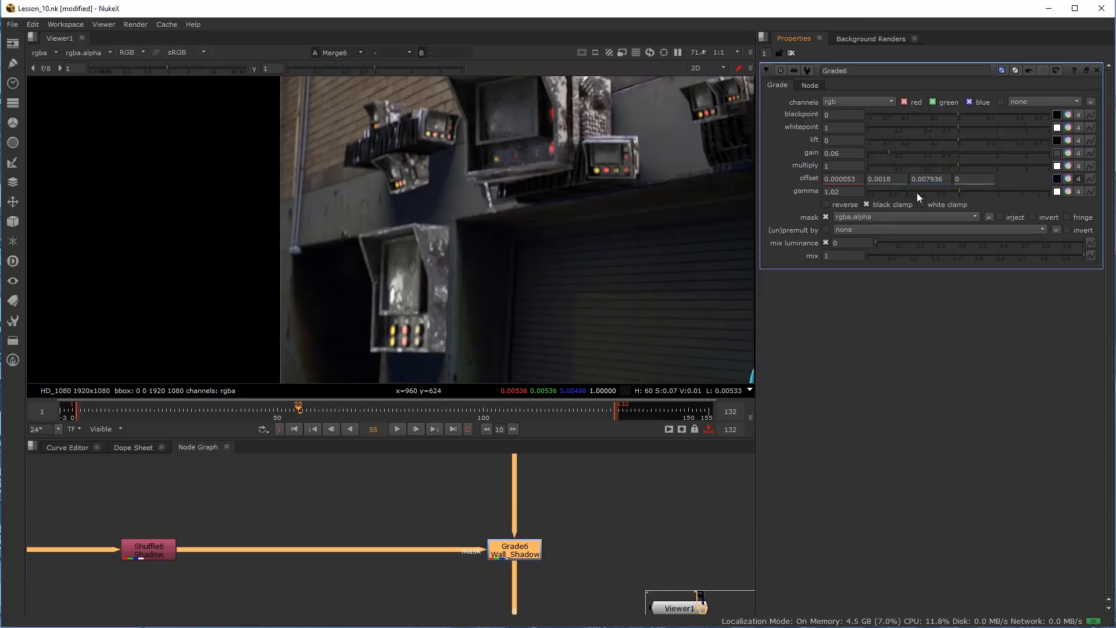
click(930, 180)
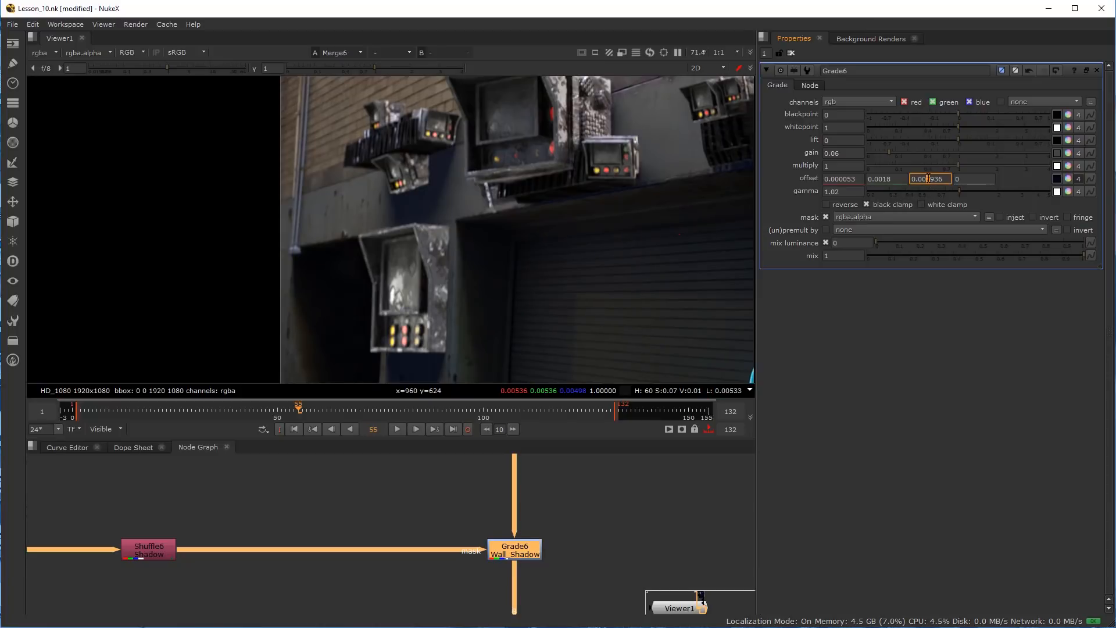
key(Down)
key(Down)
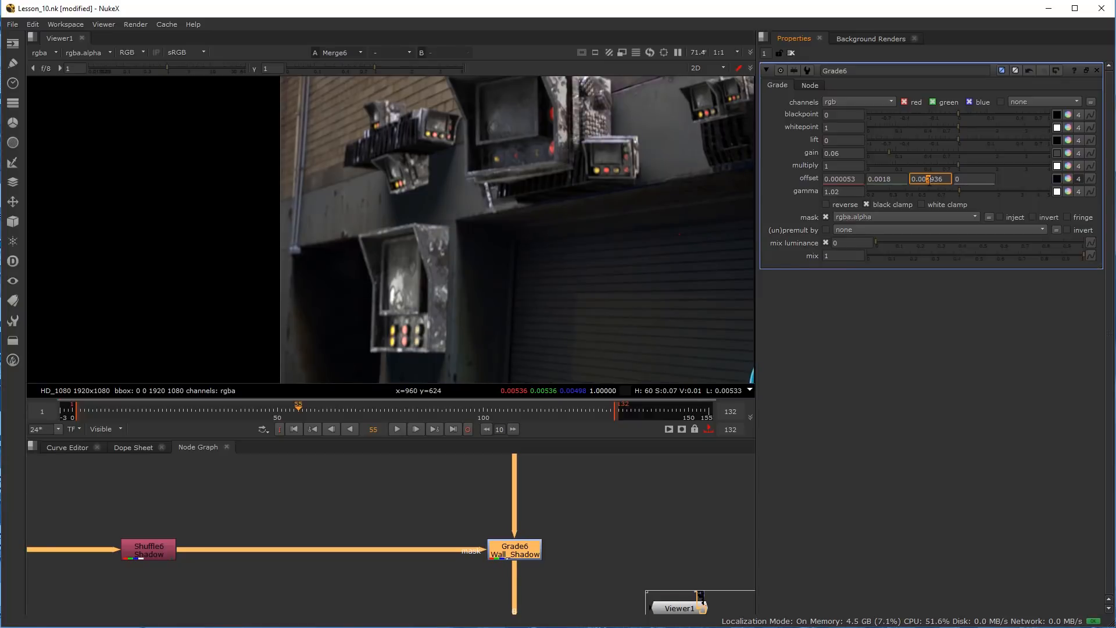
key(Up)
drag(888, 152, 893, 153)
Examine the wall shadow's tone and edge softness across the full composite and close up beneath the hanging monitors
scroll(515, 274, down, 4)
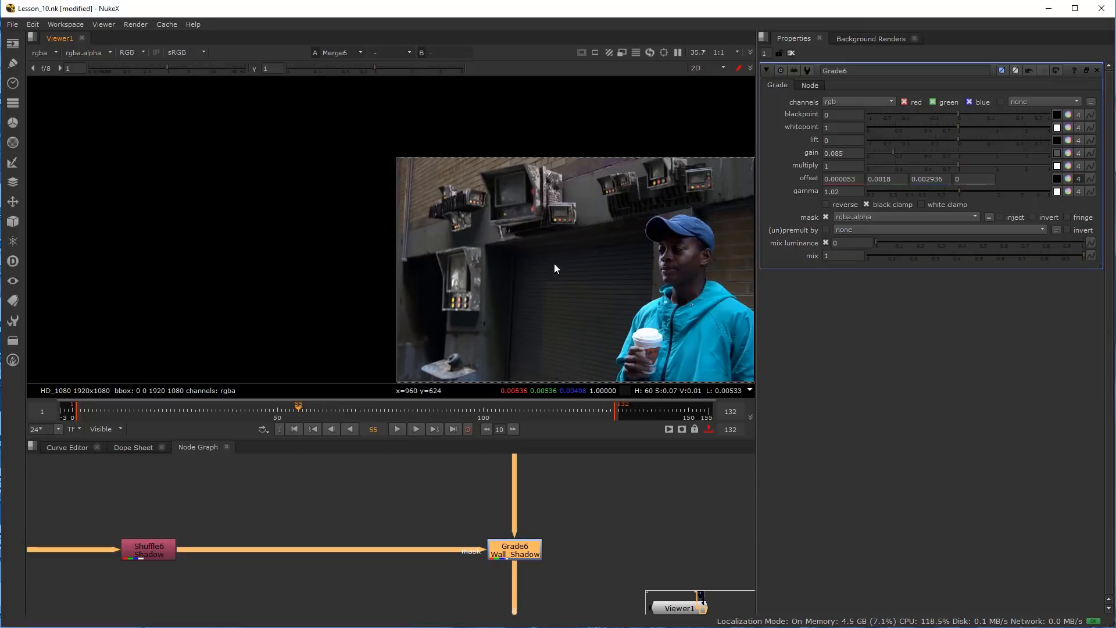
middle_drag(536, 255, 510, 250)
scroll(500, 244, up, 1)
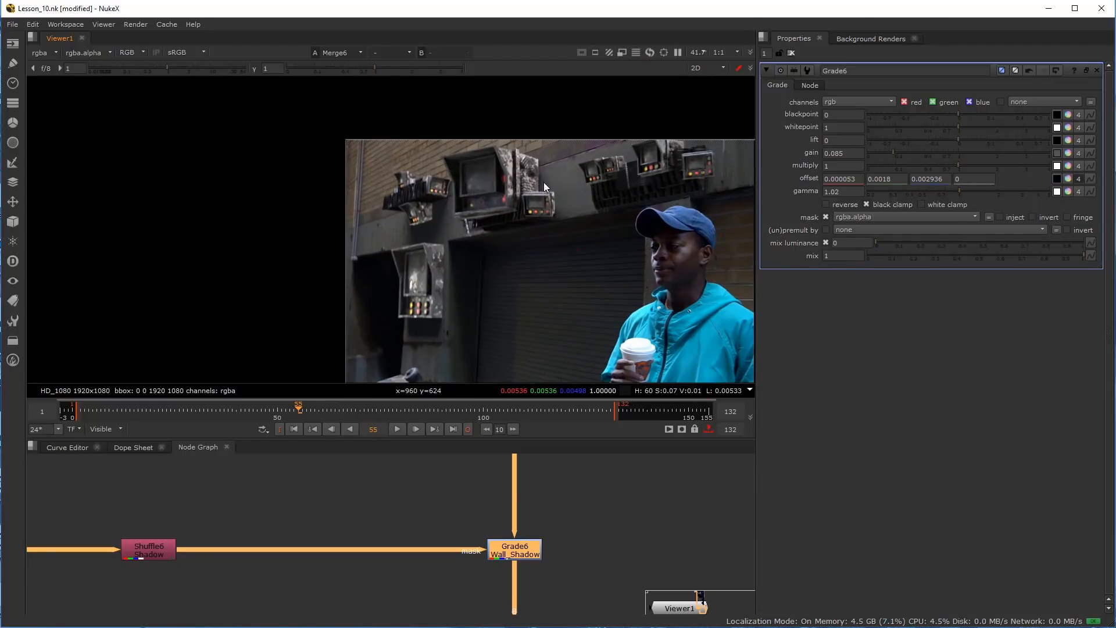
scroll(544, 169, up, 4)
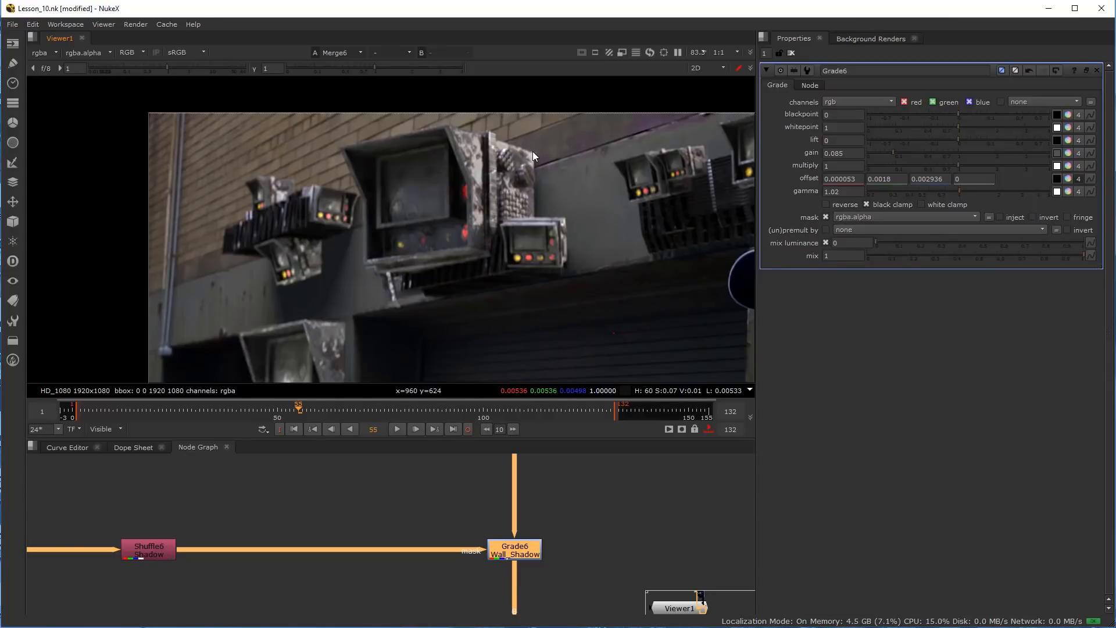
scroll(400, 266, down, 3)
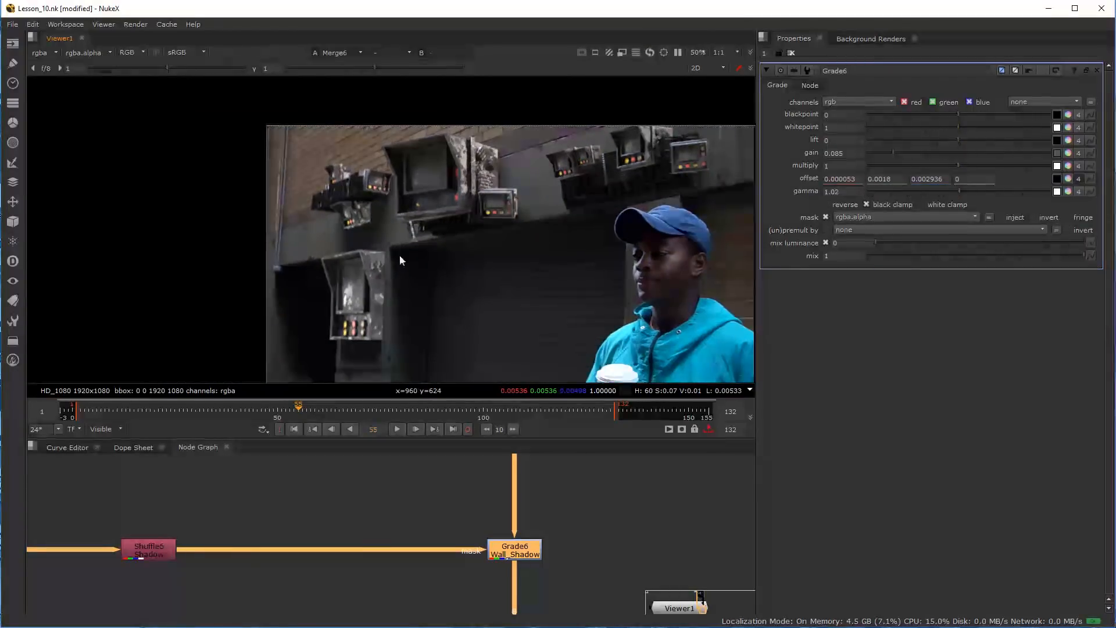
click(427, 519)
scroll(382, 553, down, 5)
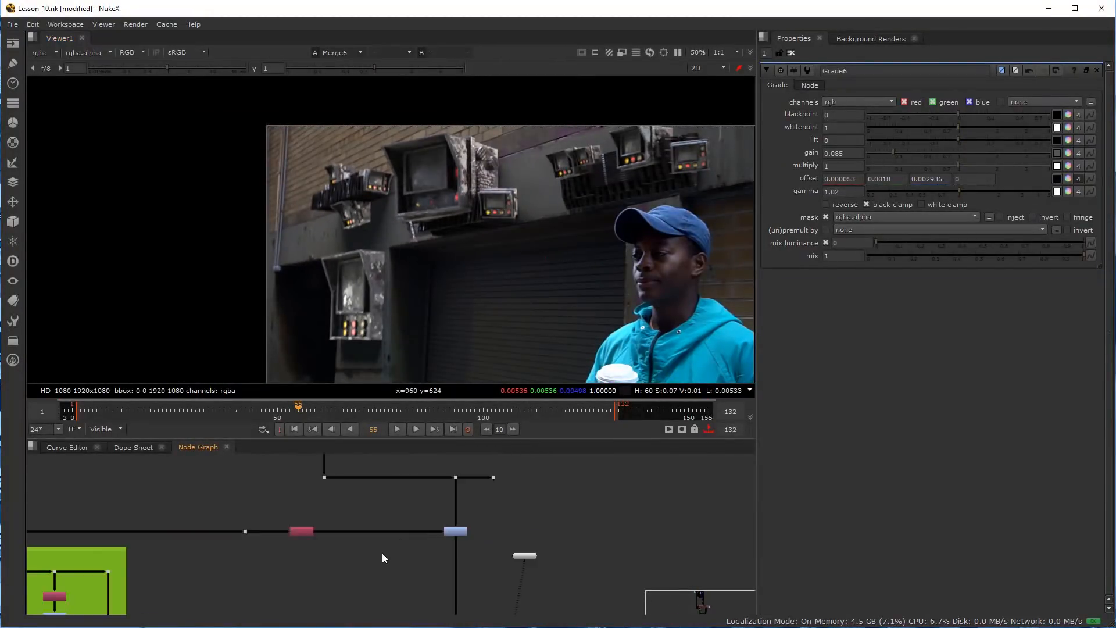
scroll(360, 517, up, 2)
click(376, 511)
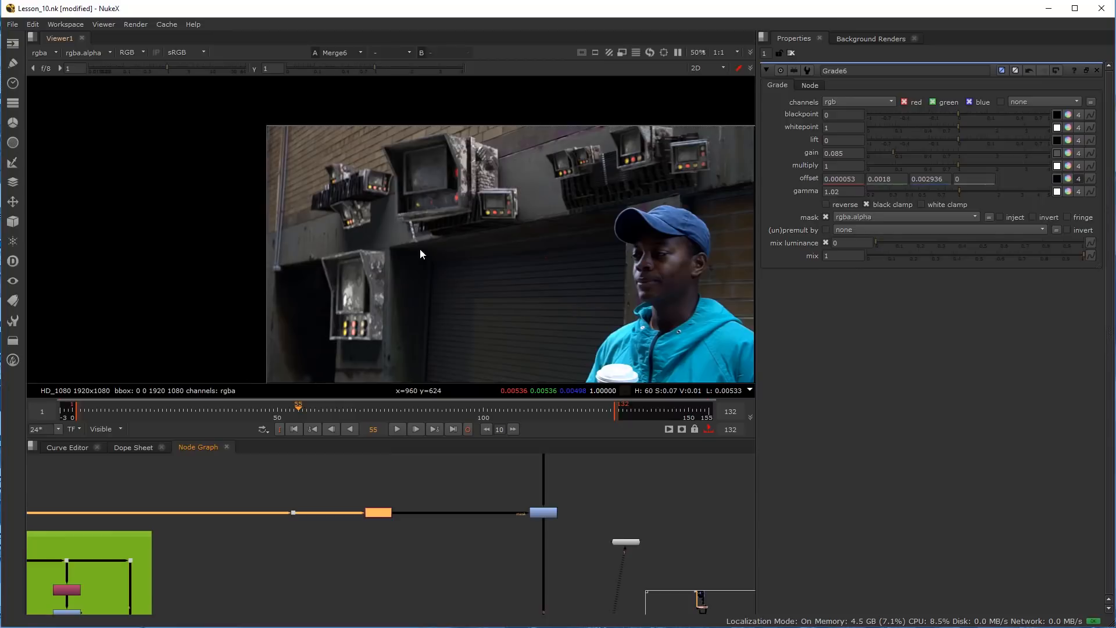
scroll(393, 191, up, 3)
scroll(367, 254, up, 1)
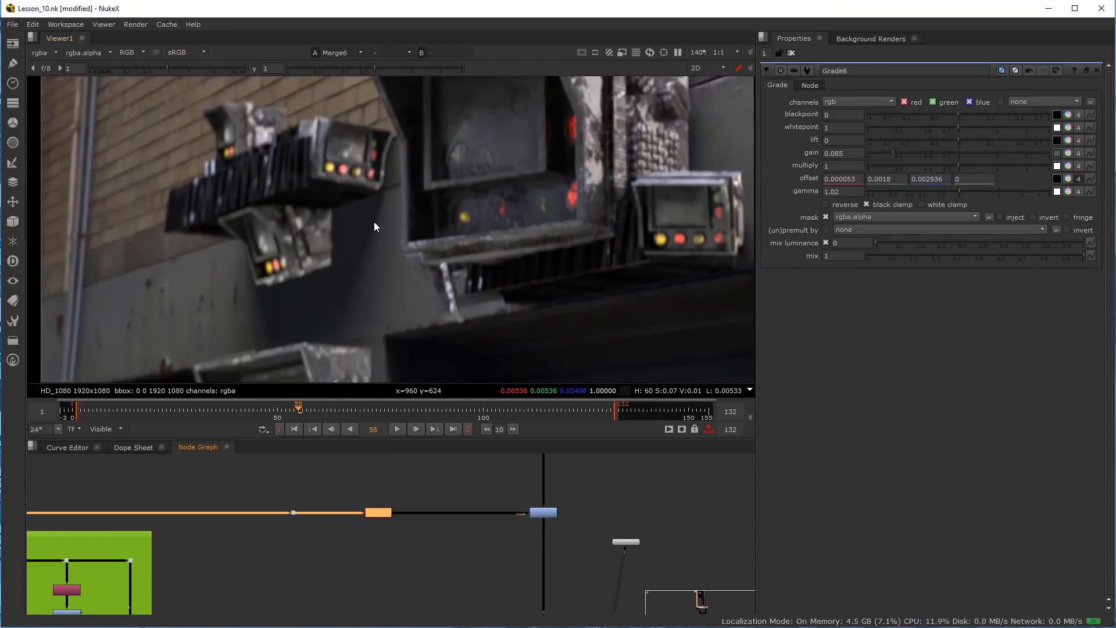
scroll(349, 308, up, 4)
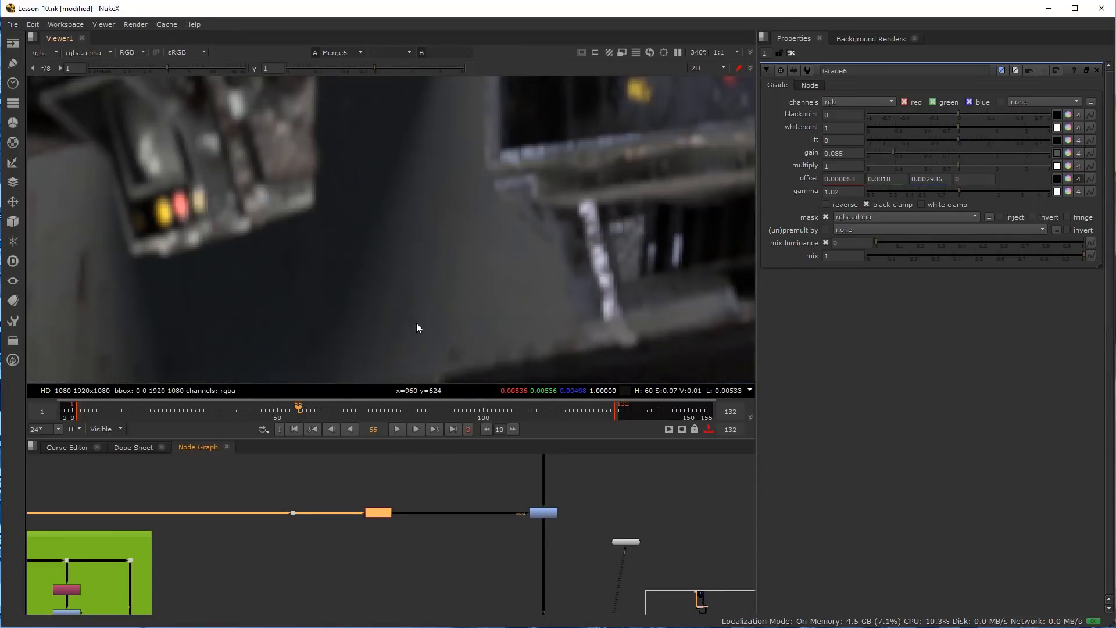
Insert a Soften node between the Shadow Shuffle and the mask input of the Wall_Shadow Grade
click(395, 533)
scroll(384, 512, up, 3)
click(377, 495)
click(395, 539)
middle_drag(405, 536, 396, 571)
scroll(367, 312, down, 3)
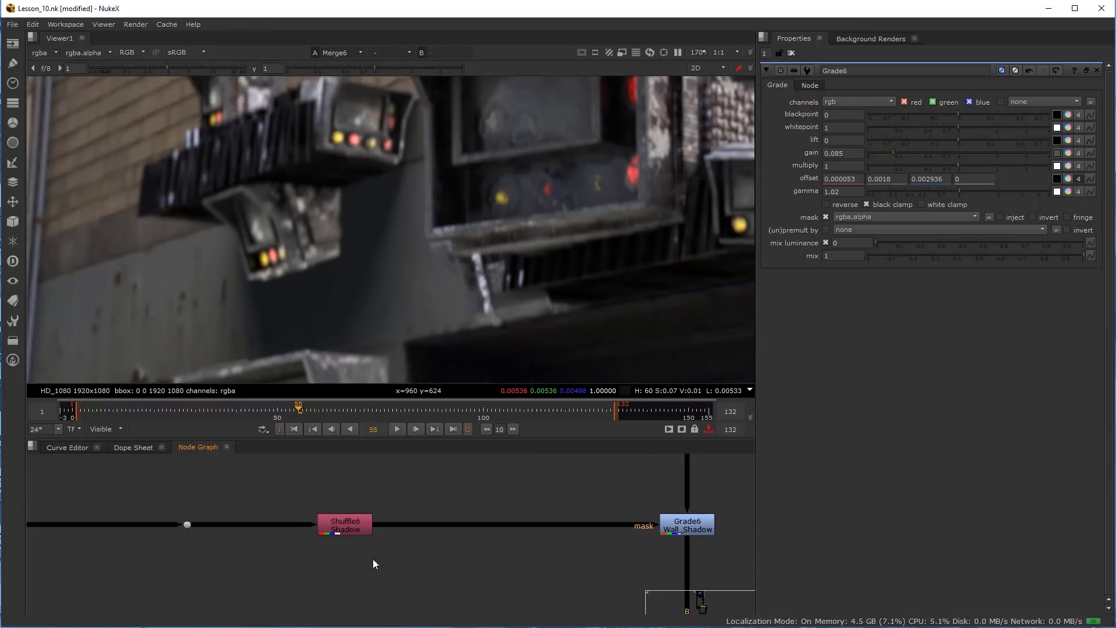
key(Tab)
text(s)
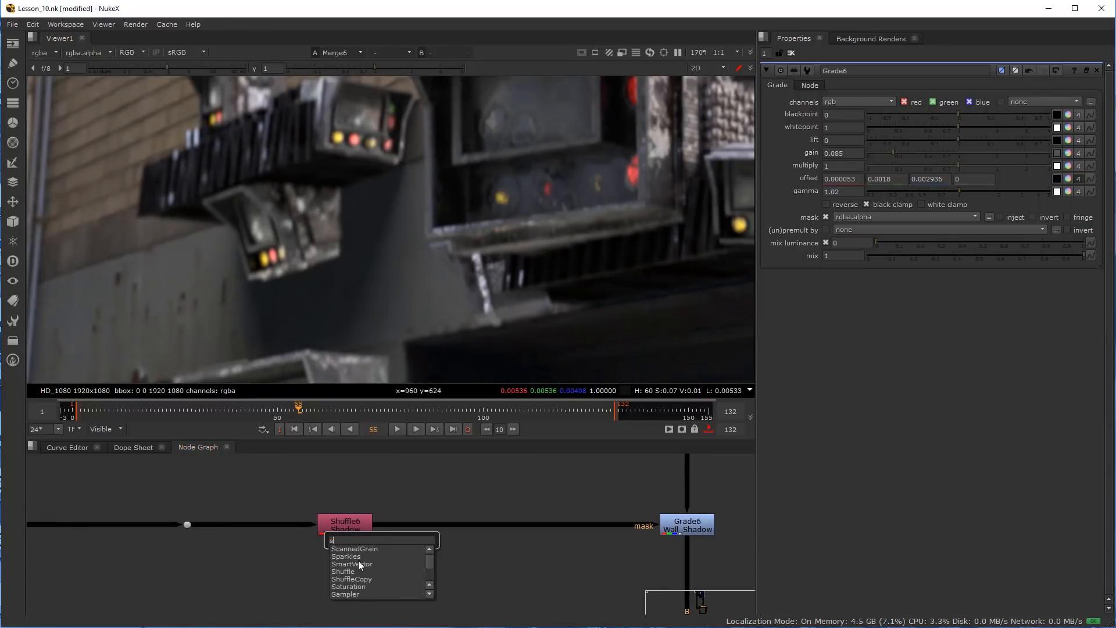
text(of)
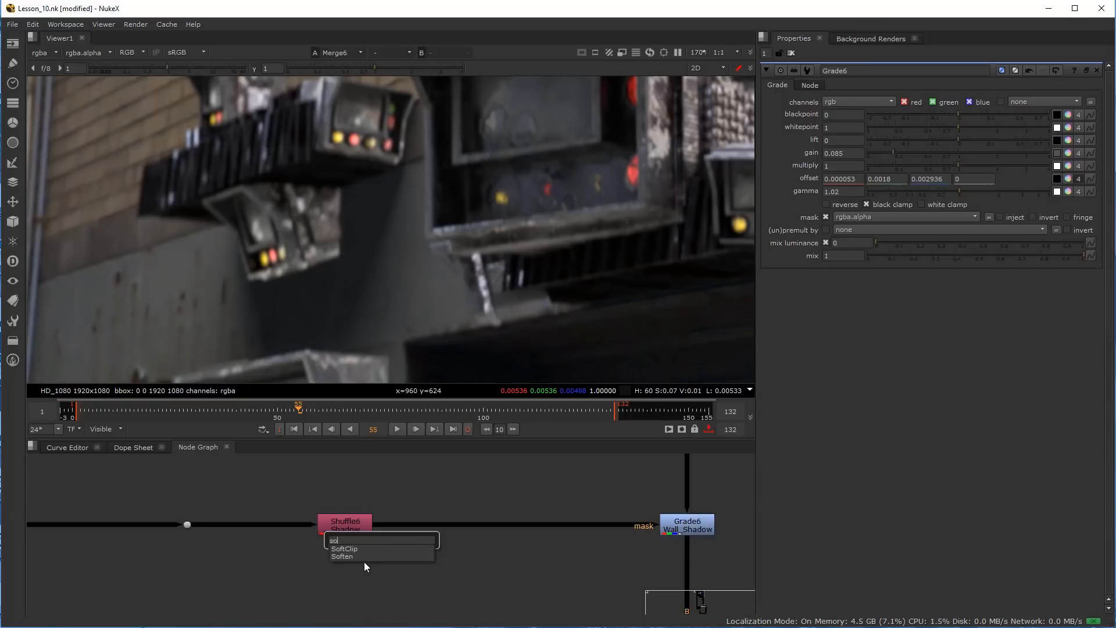
click(351, 557)
drag(375, 564, 422, 521)
Compare the shadow's edge close up with the new Soften node disabled and enabled
scroll(385, 309, up, 4)
key(d)
scroll(384, 307, up, 4)
key(d)
key(d)
scroll(386, 307, up, 3)
key(d)
key(d)
key(d)
key(d)
key(d)
Space out the Shadow Shuffle and the Soften node in line, leaving room for a node between them
drag(434, 526, 587, 530)
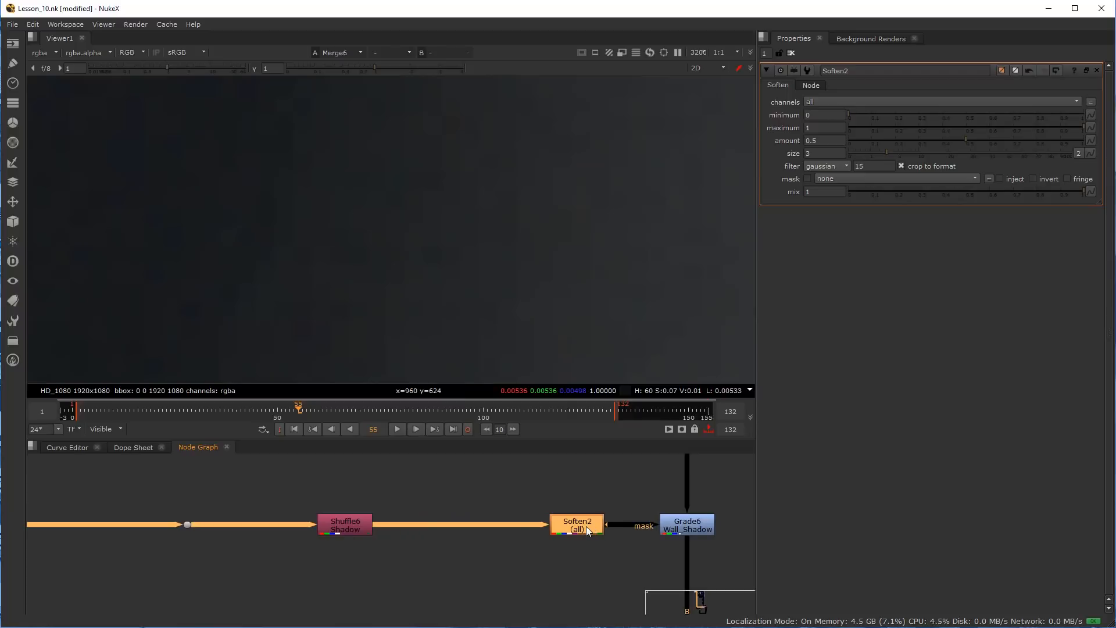
scroll(429, 309, down, 3)
drag(577, 528, 470, 525)
drag(352, 529, 312, 528)
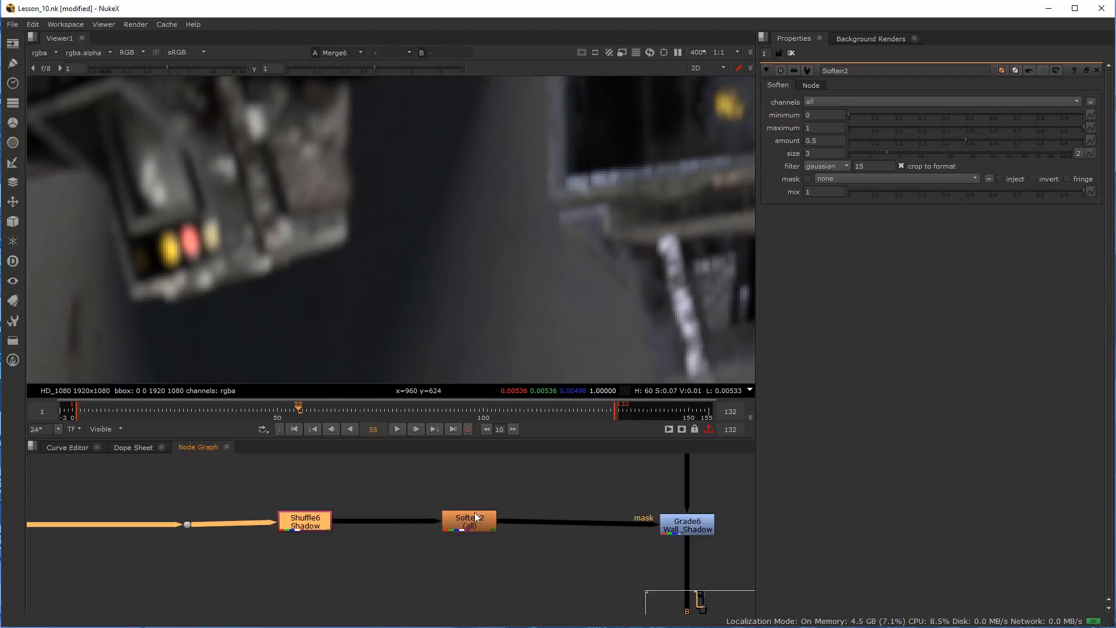
drag(471, 513, 474, 521)
drag(314, 526, 292, 528)
click(361, 507)
Insert a Grade node between the Shadow Shuffle and the Soften node, with its channels set to rgba
click(289, 524)
key(g)
drag(282, 548, 373, 529)
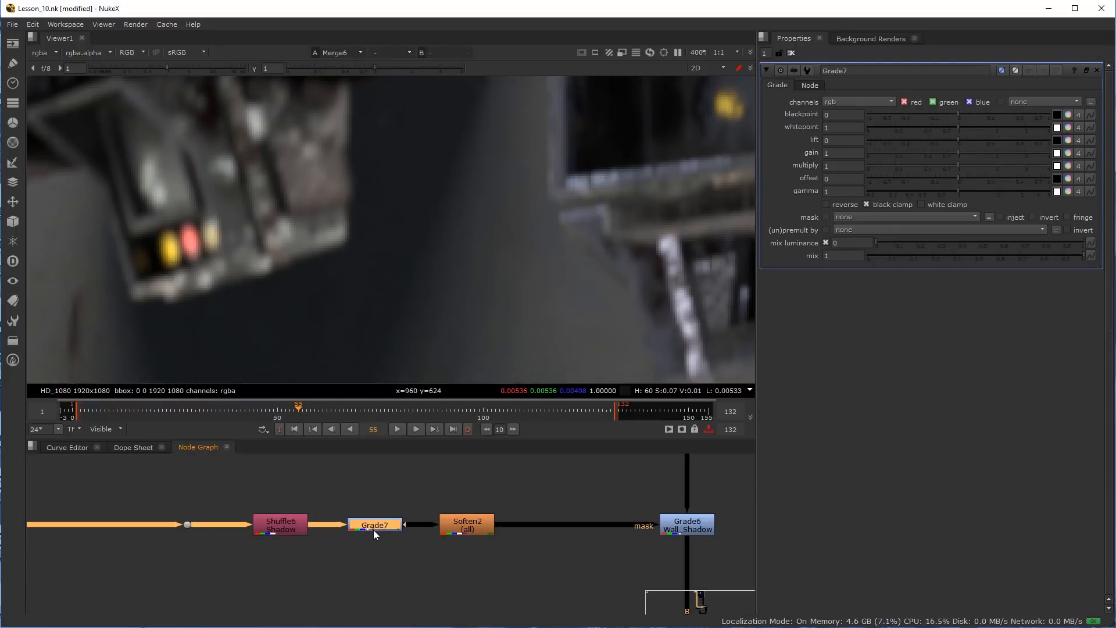
click(852, 100)
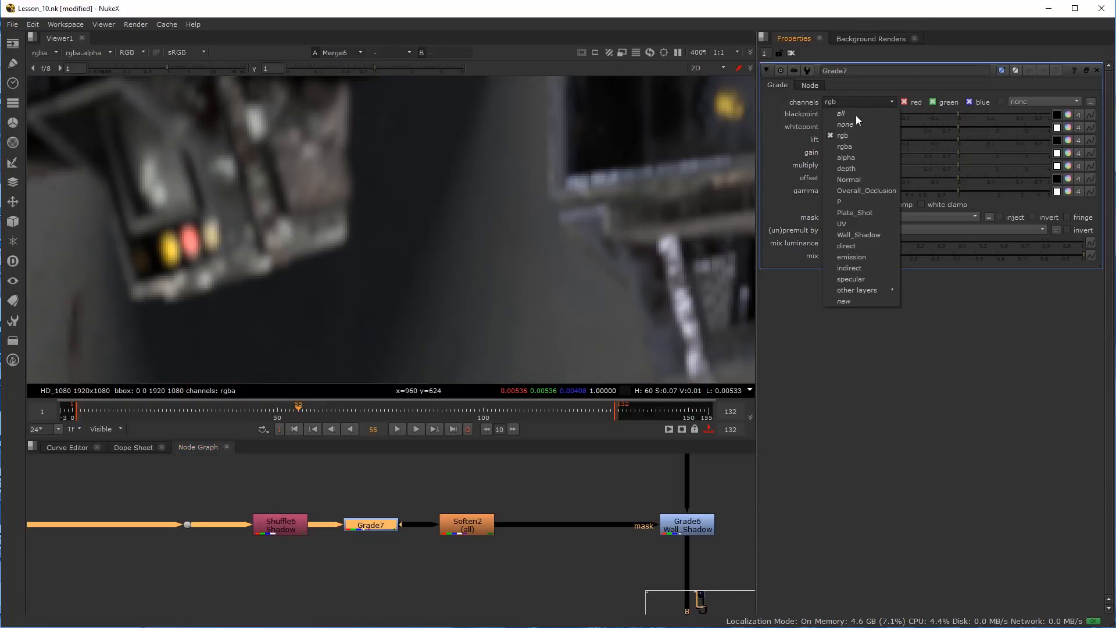
click(859, 148)
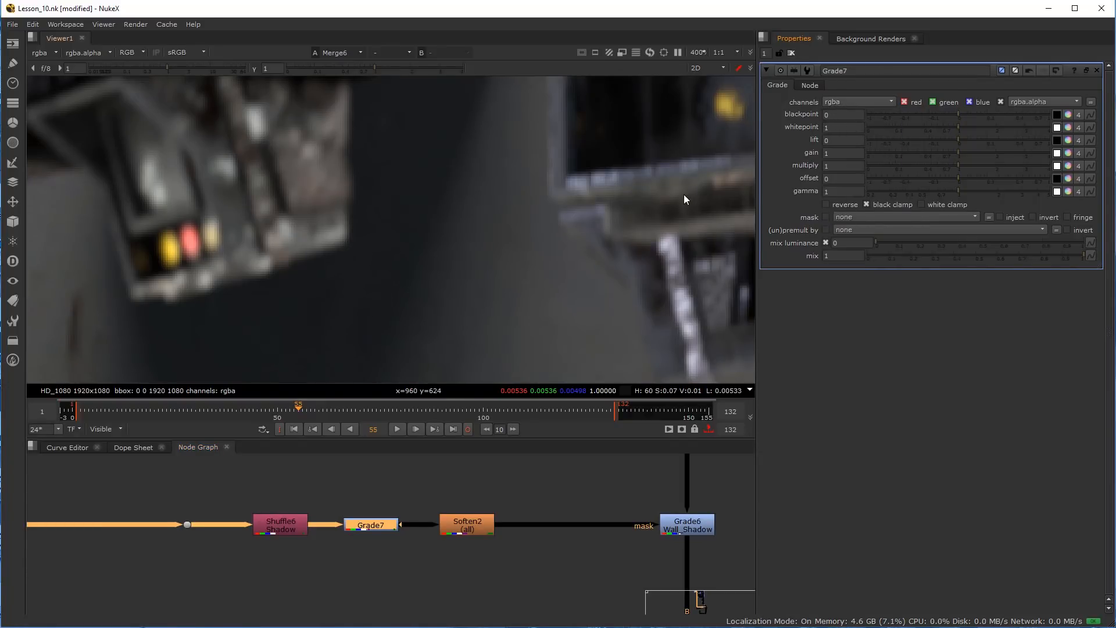
Label the new Grade node "Masking" and align it with the neighbouring nodes
scroll(388, 304, down, 4)
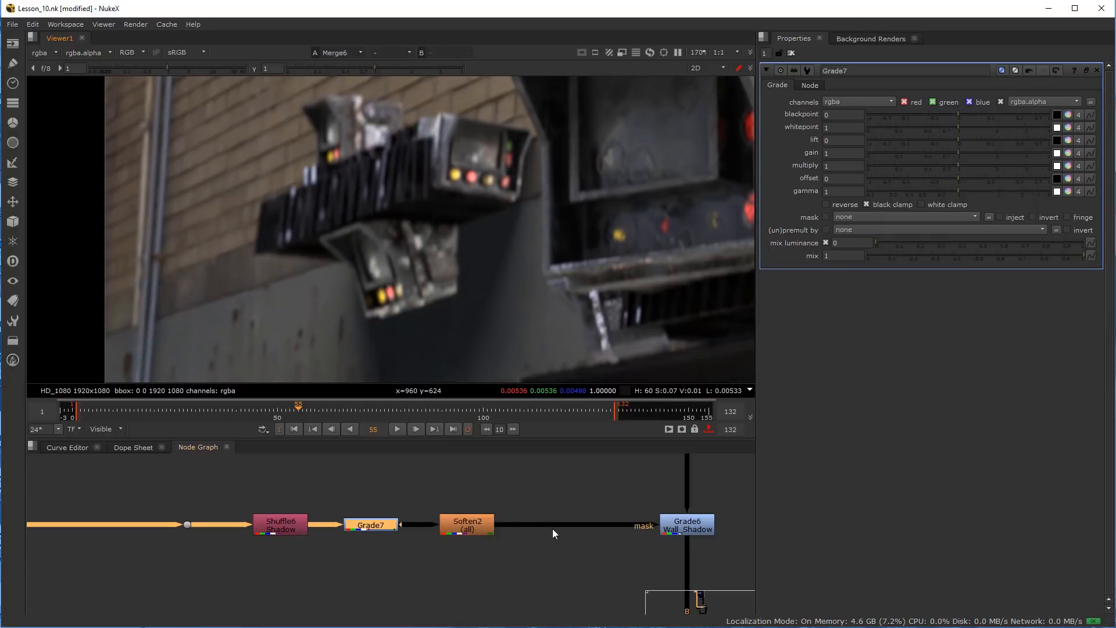
drag(385, 527, 387, 527)
click(811, 85)
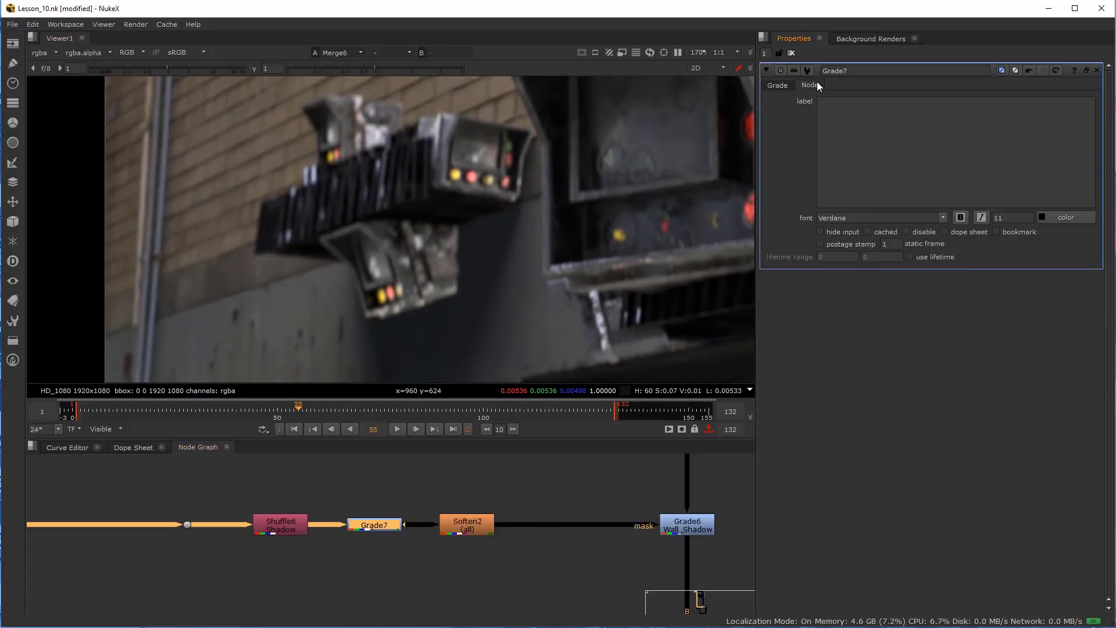
click(841, 110)
text(Masking)
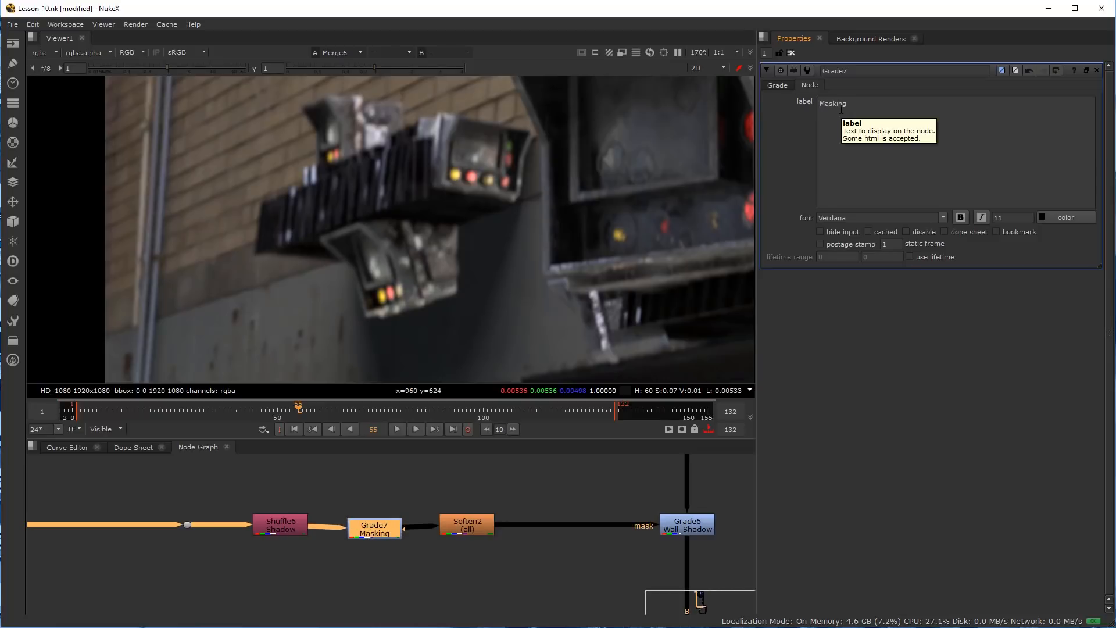
click(397, 502)
click(385, 524)
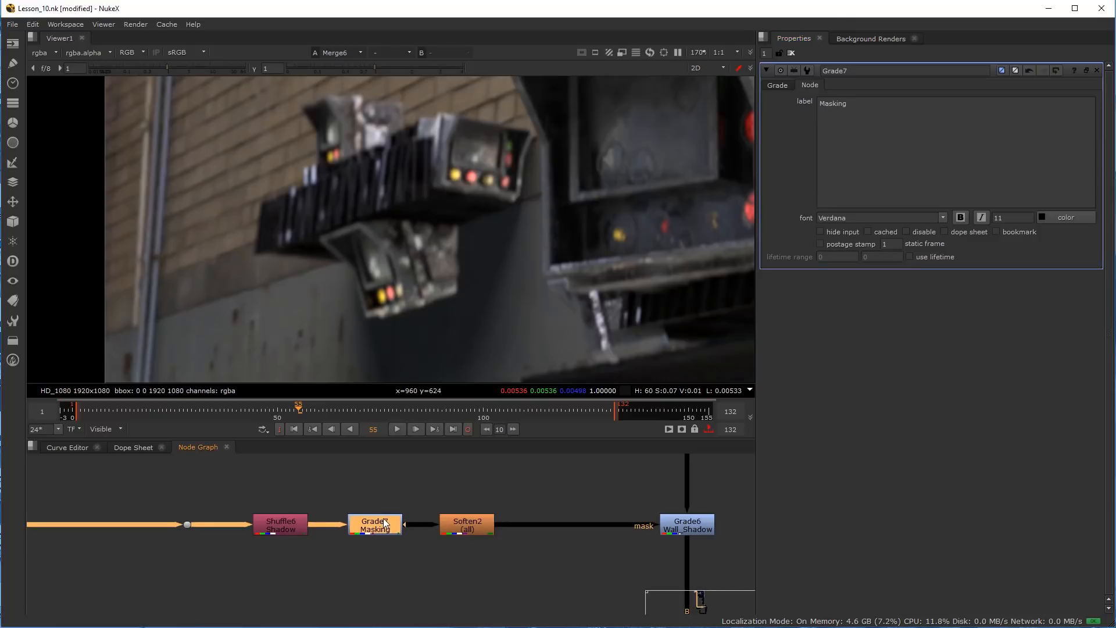
View the alpha channel of the Masking Grade's output around the shadow's edges
scroll(417, 302, up, 3)
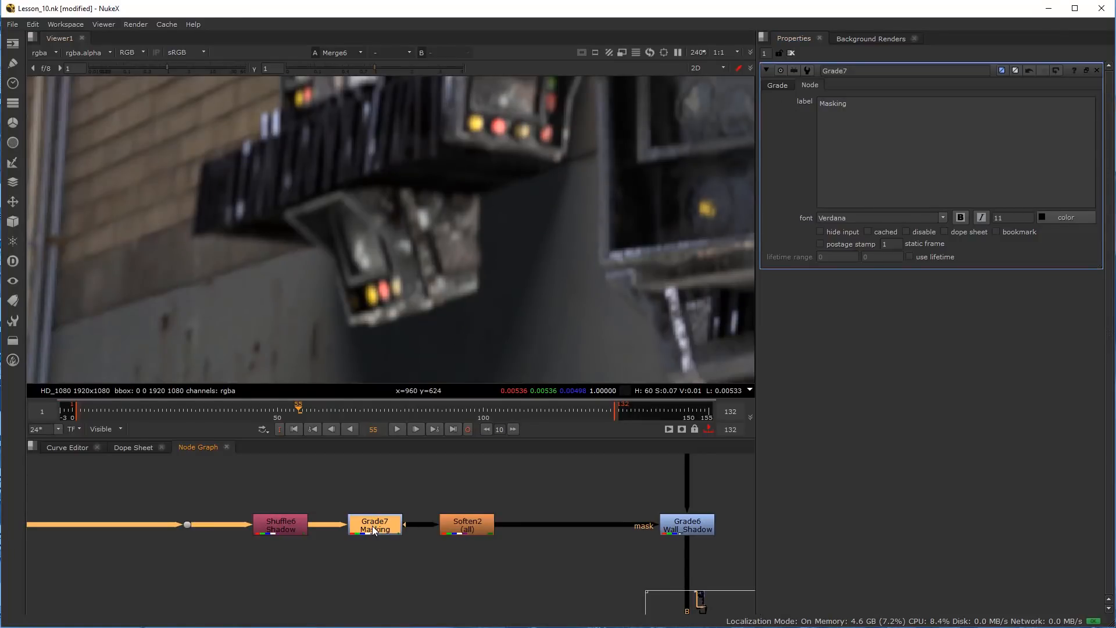
key(1)
key(a)
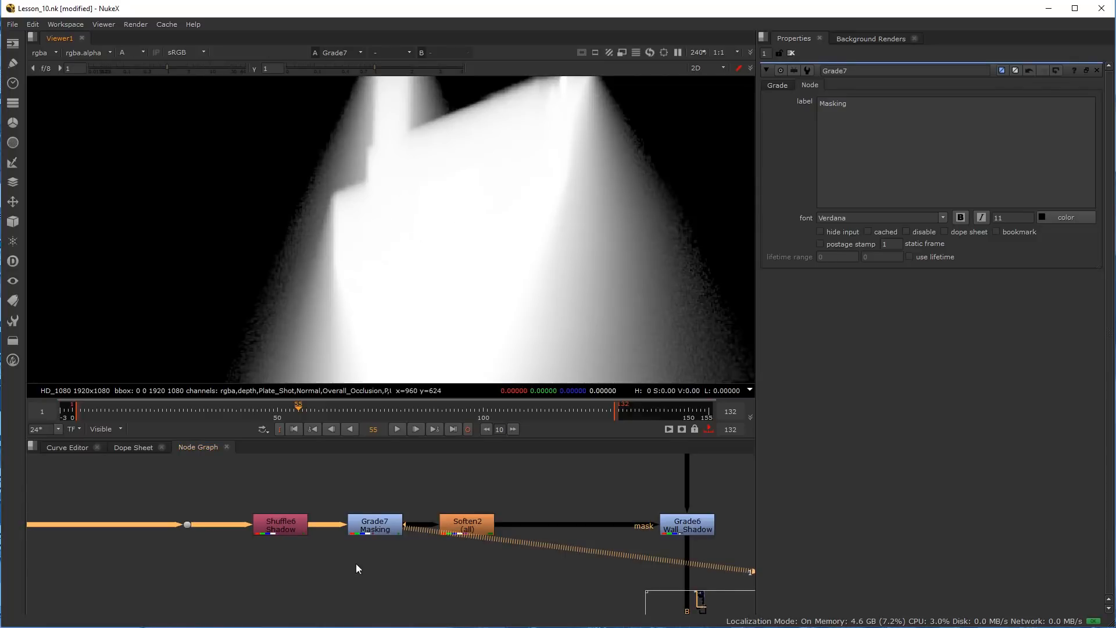
Try a gamma of 4 and a different blackpoint on the Masking Grade, and return them to 1 and 0
click(375, 525)
click(777, 85)
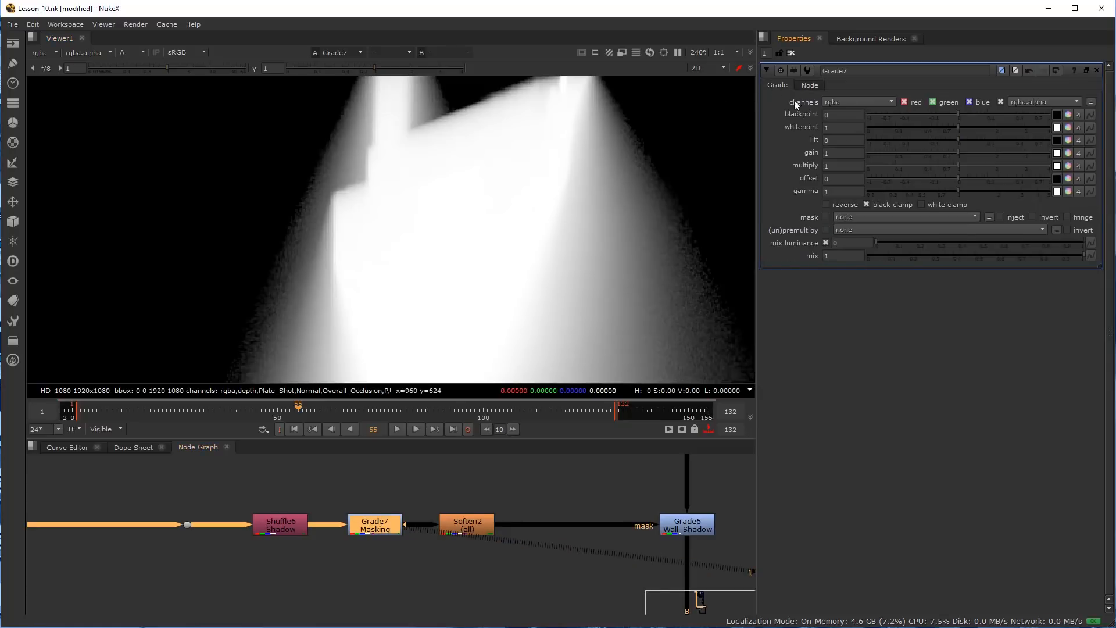
drag(958, 192, 1037, 208)
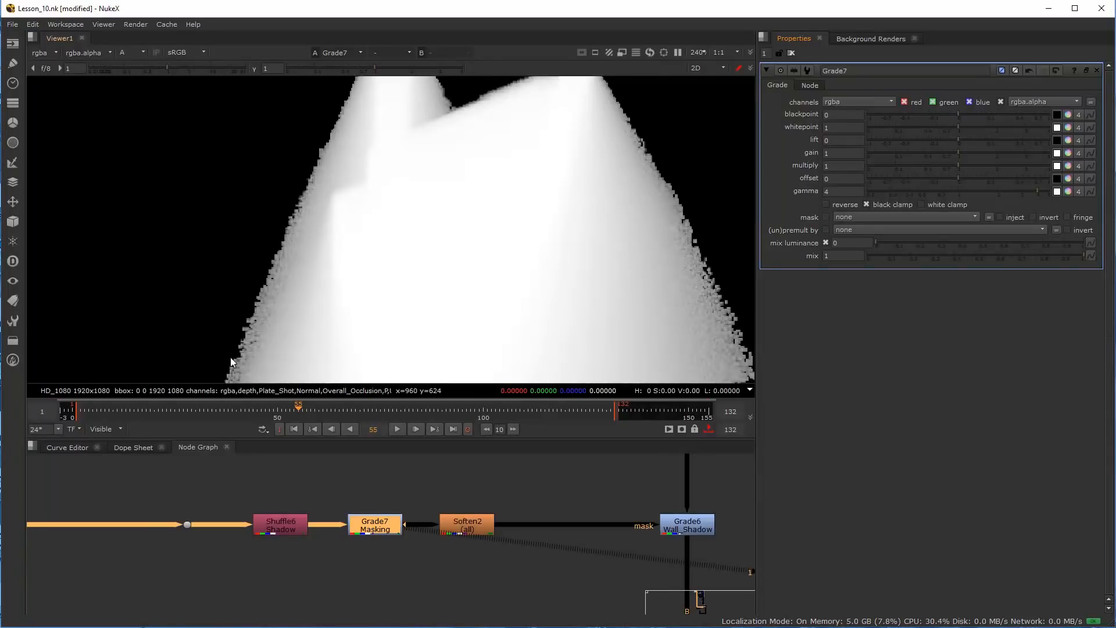
drag(983, 194, 958, 211)
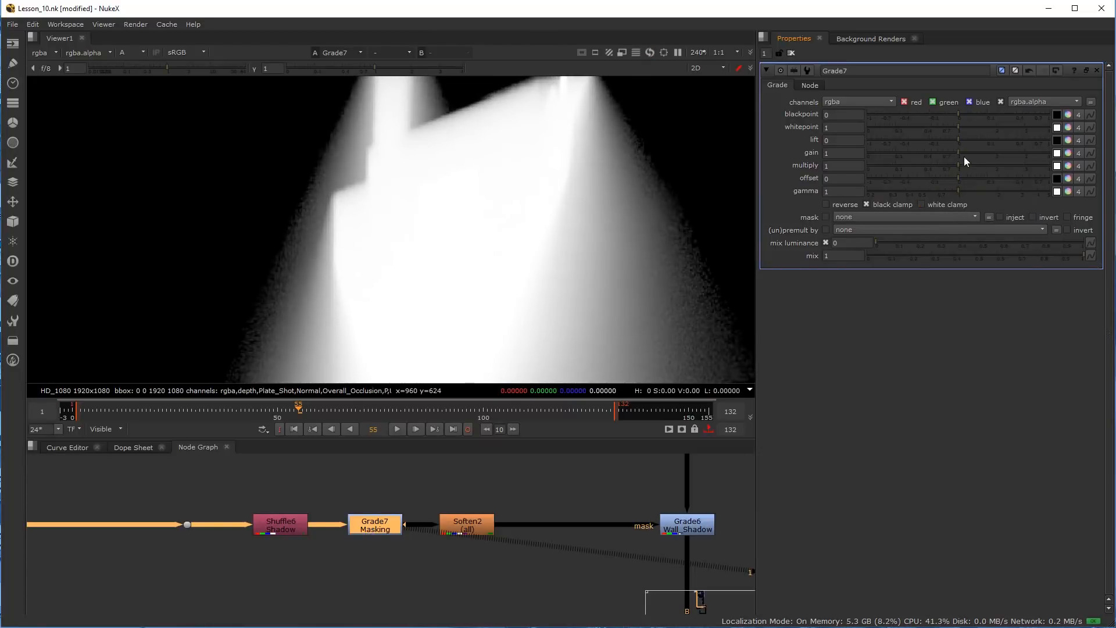
drag(959, 115, 958, 139)
Set the Masking Grade's gamma to 1.02 while viewing the final Merge6 output
scroll(554, 559, down, 9)
middle_drag(558, 562, 548, 480)
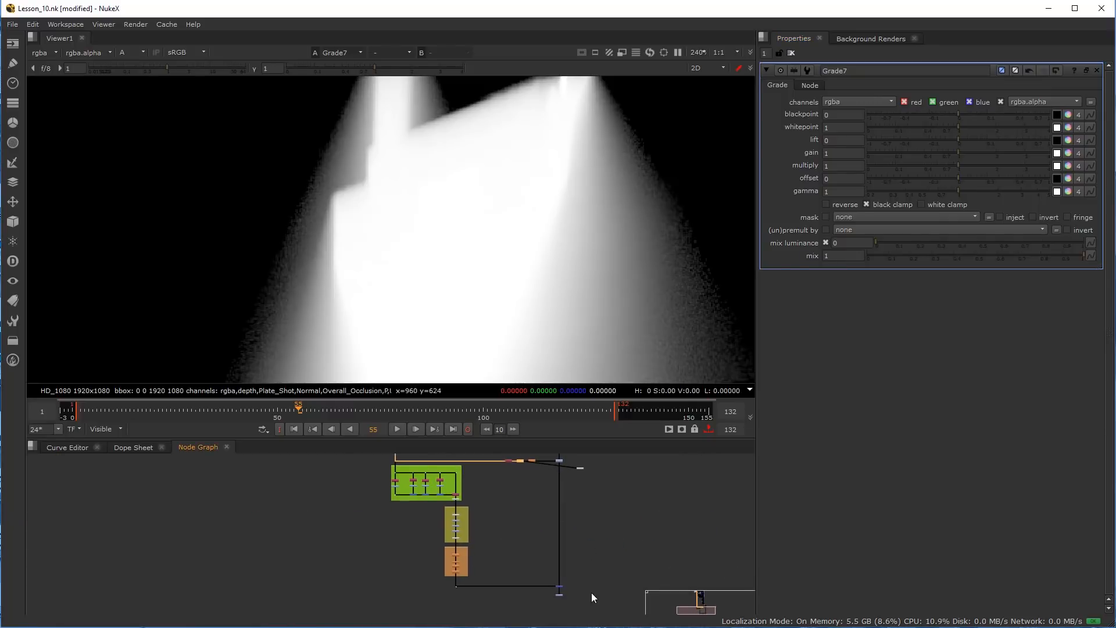
scroll(568, 592, up, 4)
scroll(567, 602, up, 2)
click(550, 560)
key(1)
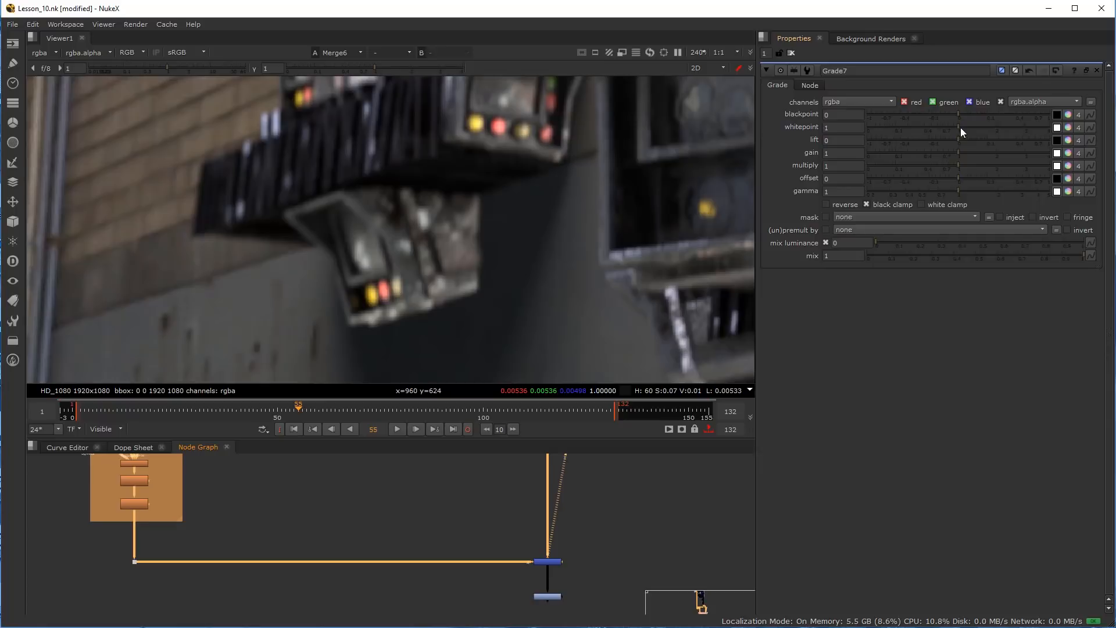
mouse_move(958, 192)
mouse_down()
mouse_move(935, 190)
mouse_move(986, 187)
mouse_move(961, 186)
mouse_up()
Check the shadow in the full composite frame and save the script
scroll(603, 234, down, 8)
middle_drag(602, 235, 285, 245)
scroll(388, 265, down, 2)
scroll(453, 252, up, 2)
middle_drag(385, 261, 344, 218)
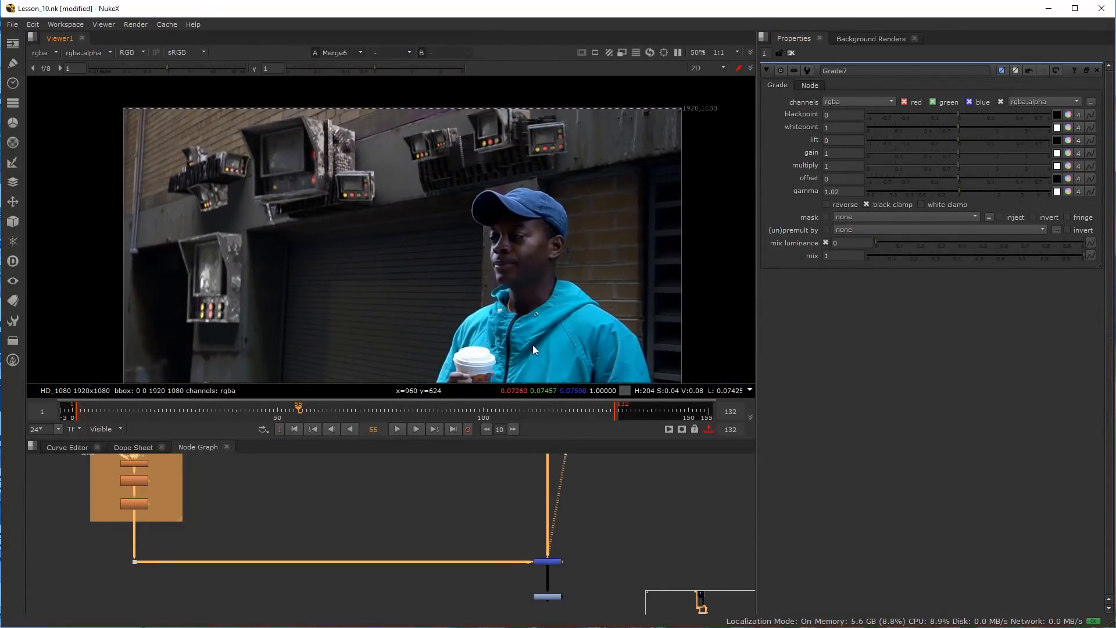
scroll(557, 340, down, 1)
middle_drag(495, 317, 478, 276)
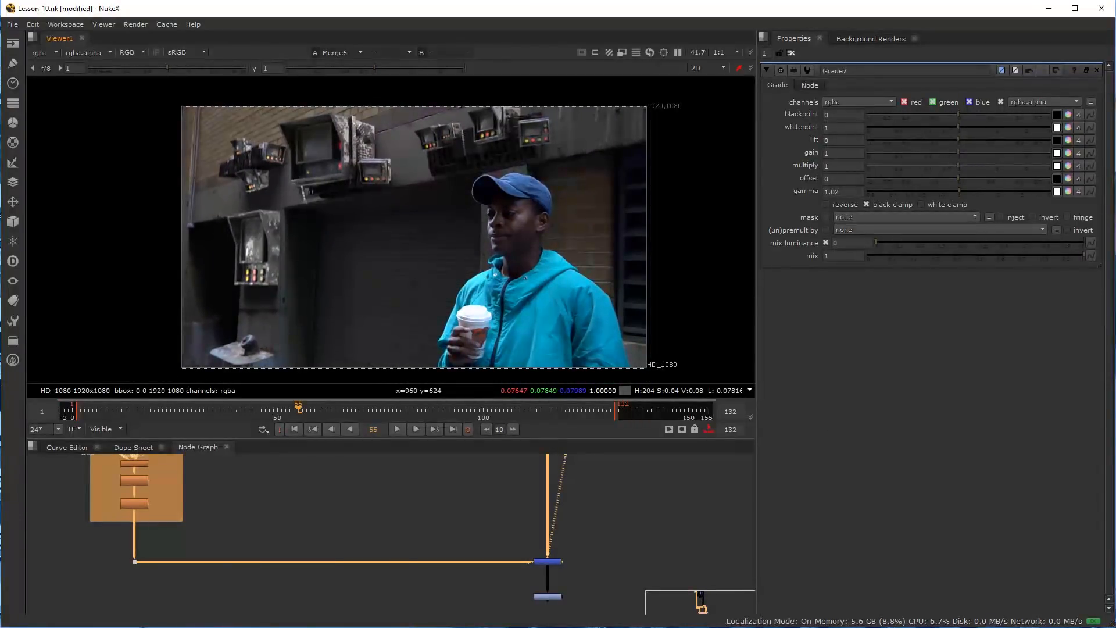
key(ctrl+s)
Look over the blur nodes in the node graph and show the whole node tree
click(406, 518)
scroll(365, 506, down, 5)
middle_drag(319, 498, 354, 581)
scroll(348, 586, up, 6)
middle_drag(238, 567, 362, 563)
scroll(361, 563, up, 3)
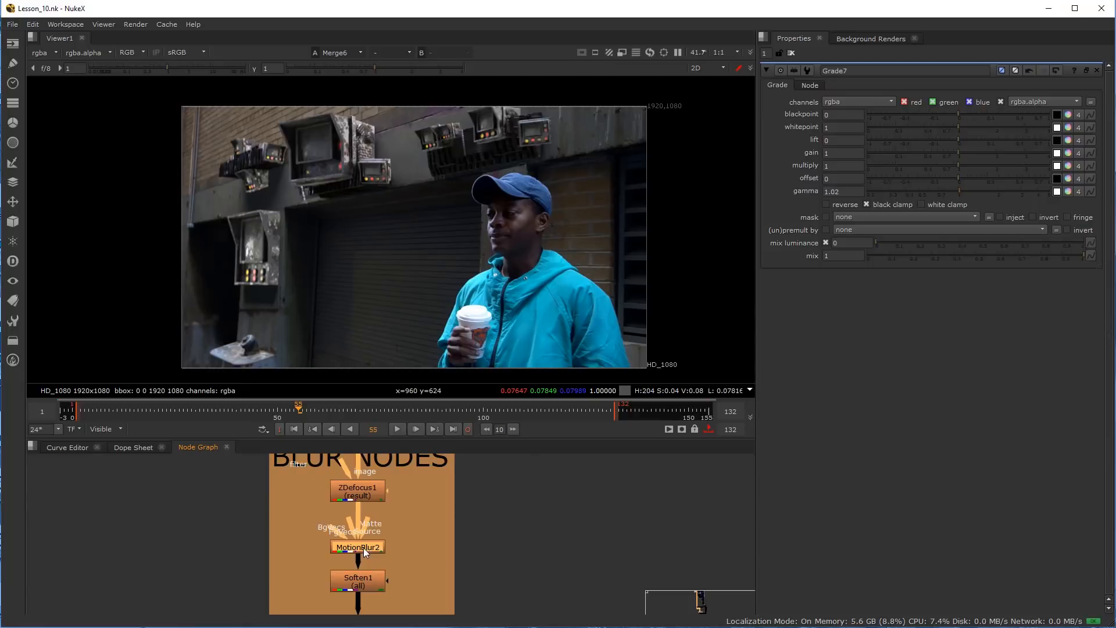
key(f)
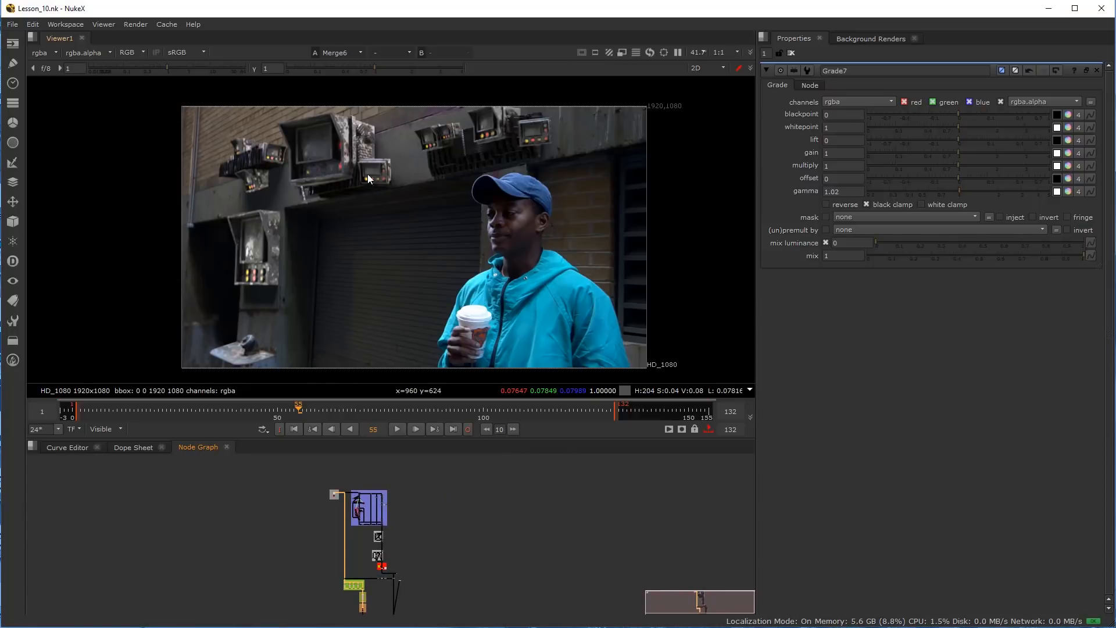
Clone the MotionBlur2 node from the BLUR NODES backdrop and place the clone beside the backdrop
scroll(455, 532, up, 8)
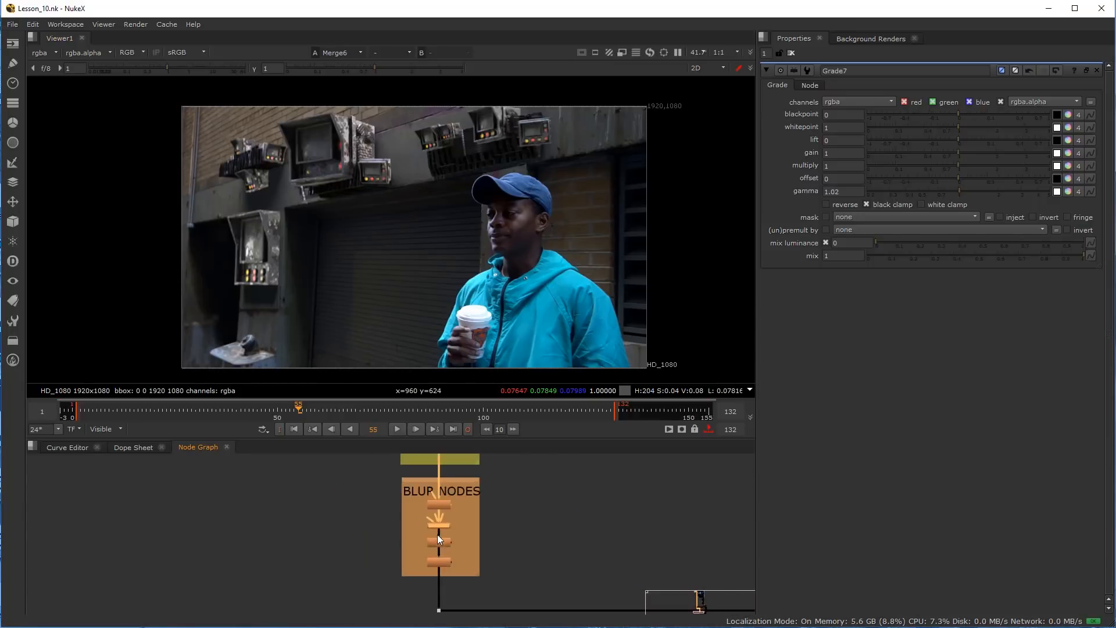
scroll(437, 534, up, 3)
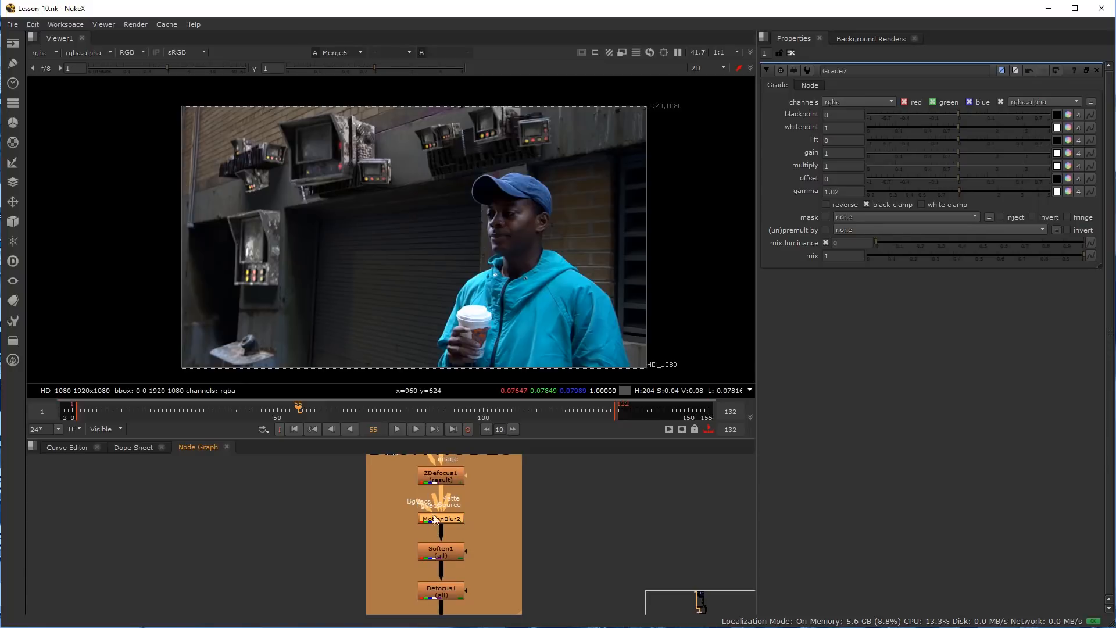
scroll(488, 564, down, 2)
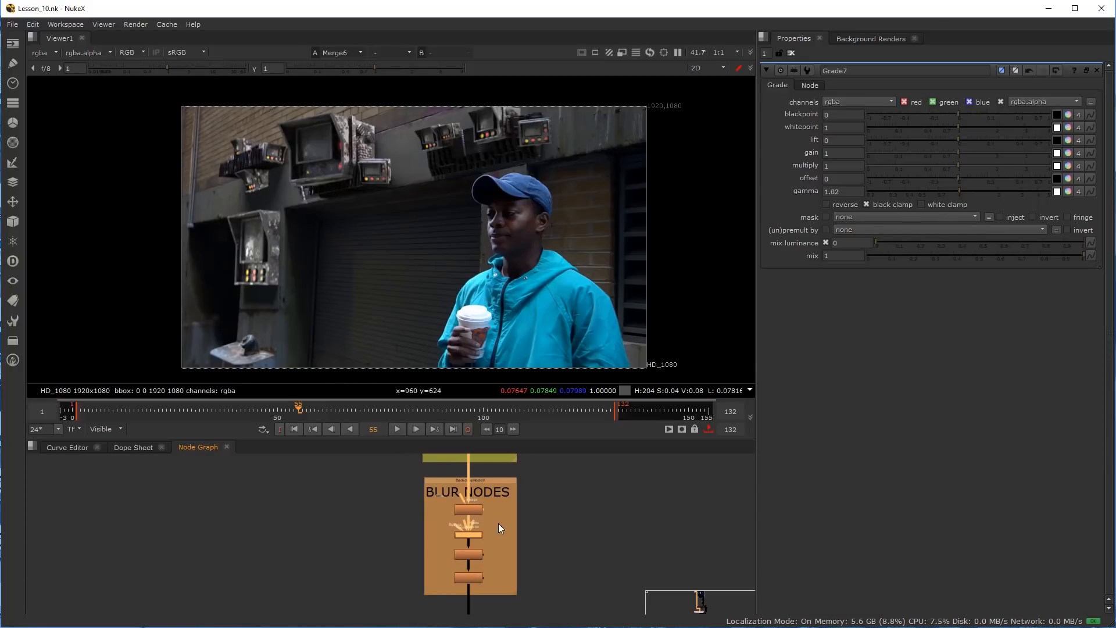
scroll(499, 528, up, 2)
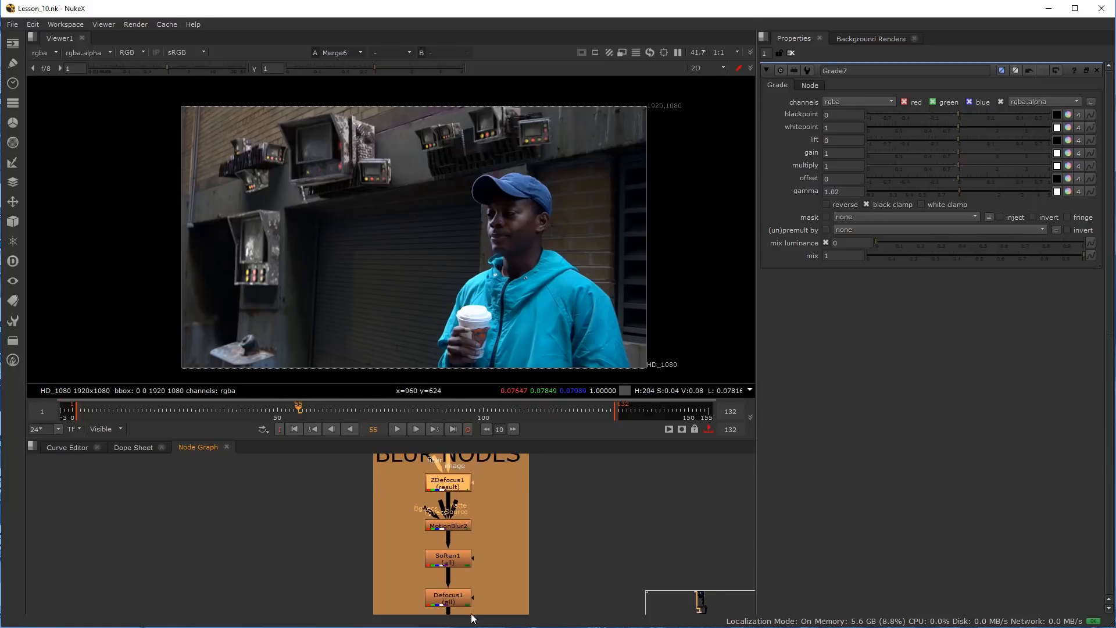
right_click(449, 530)
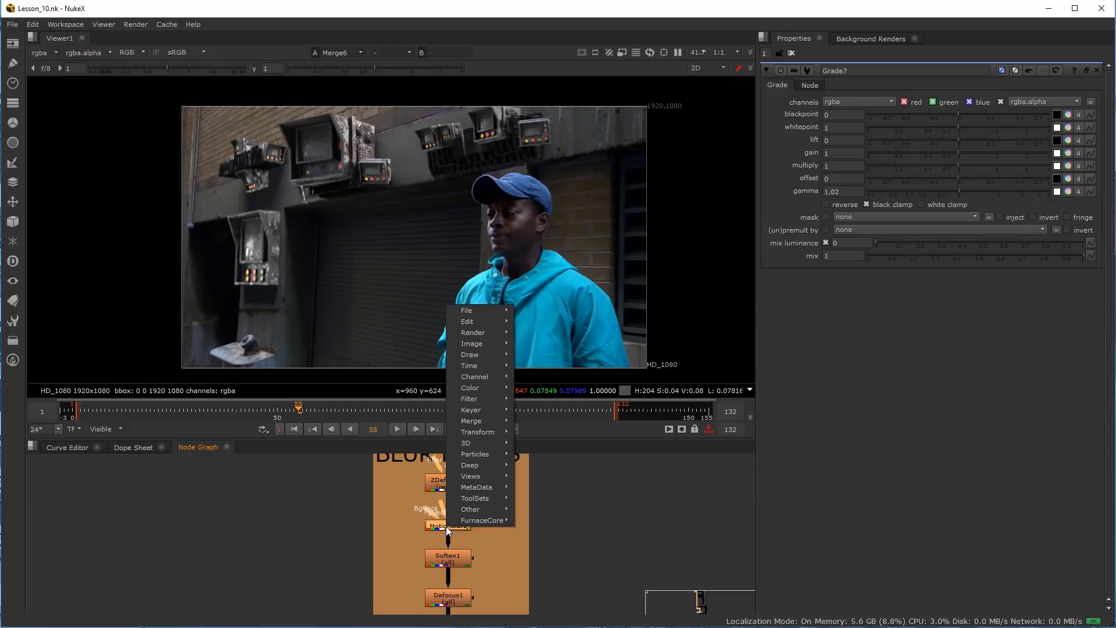
mouse_move(497, 320)
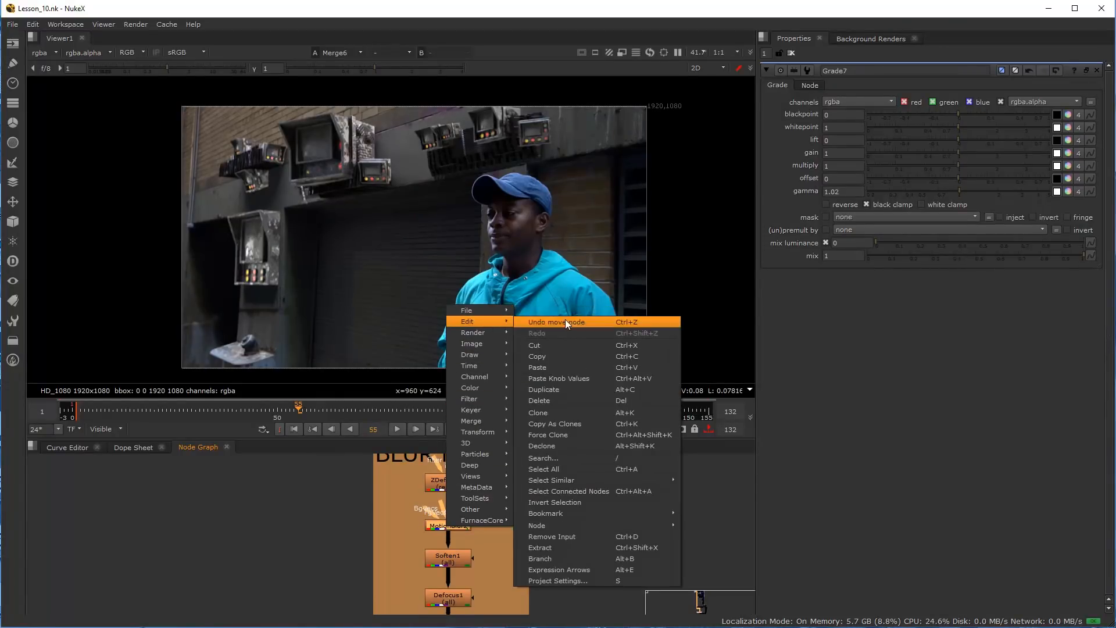
click(572, 412)
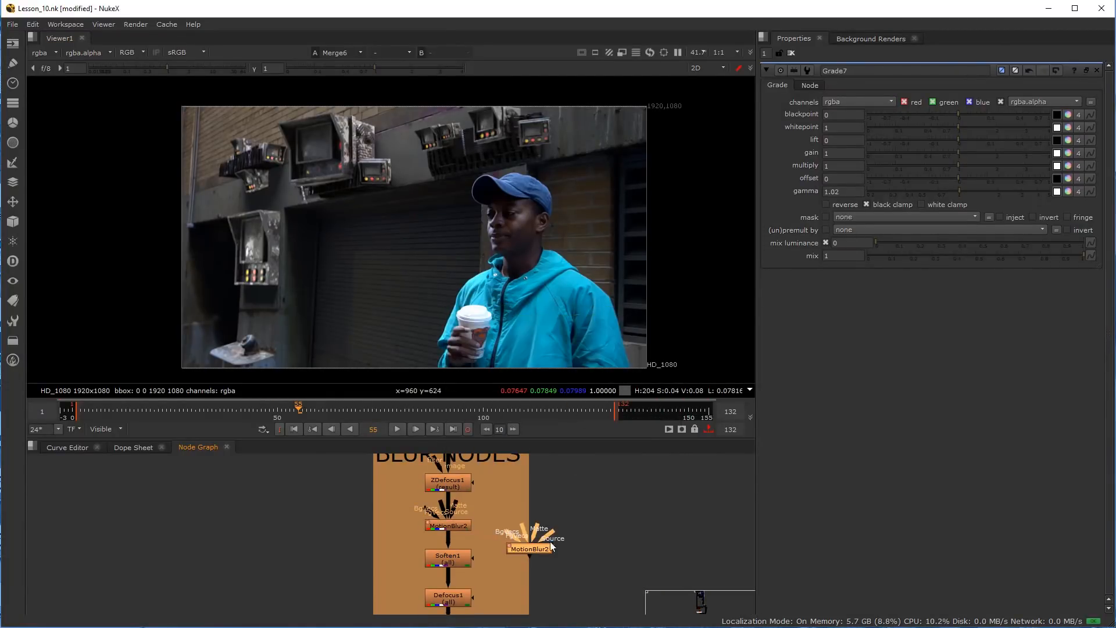
drag(542, 554, 622, 513)
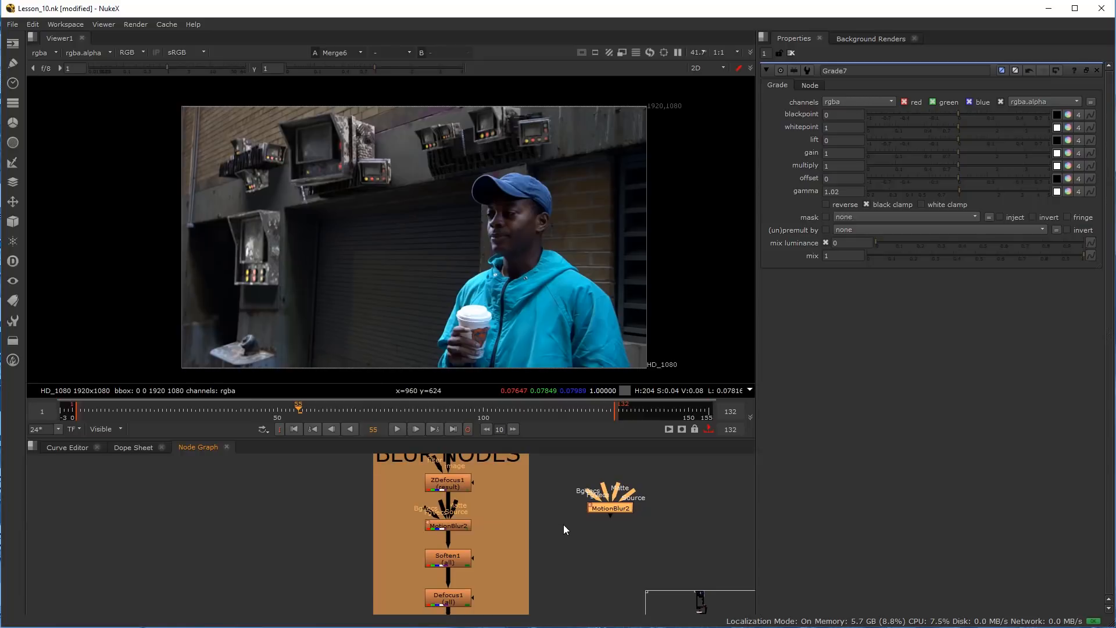
drag(610, 513, 617, 509)
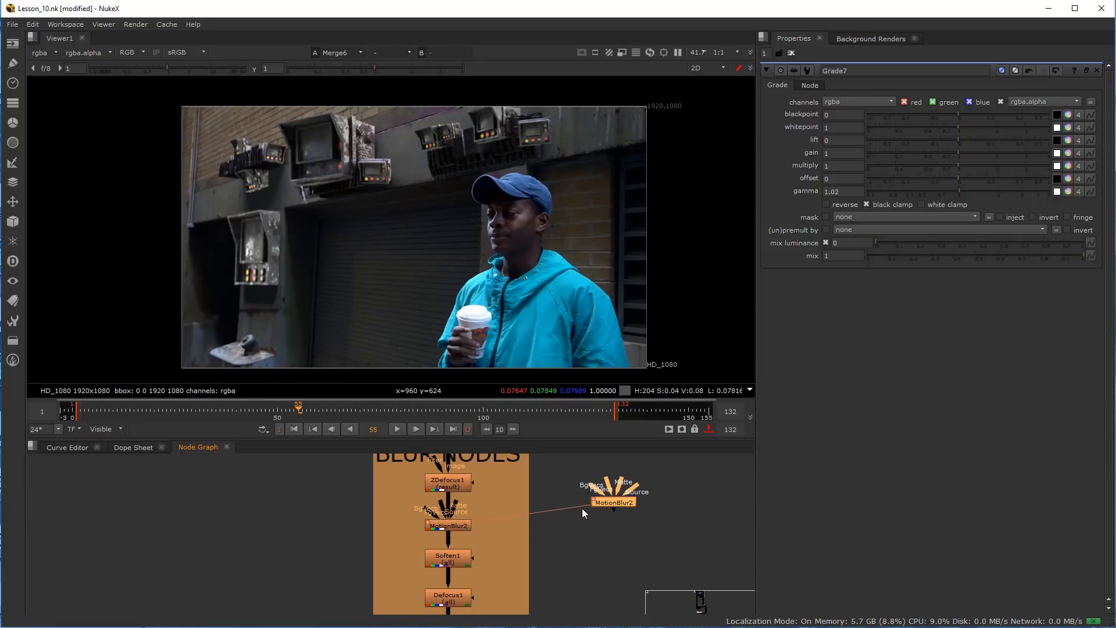
Try 2 shutter samples on the cloned MotionBlur2, compare it with the original node, and restore the value to 3
double_click(452, 526)
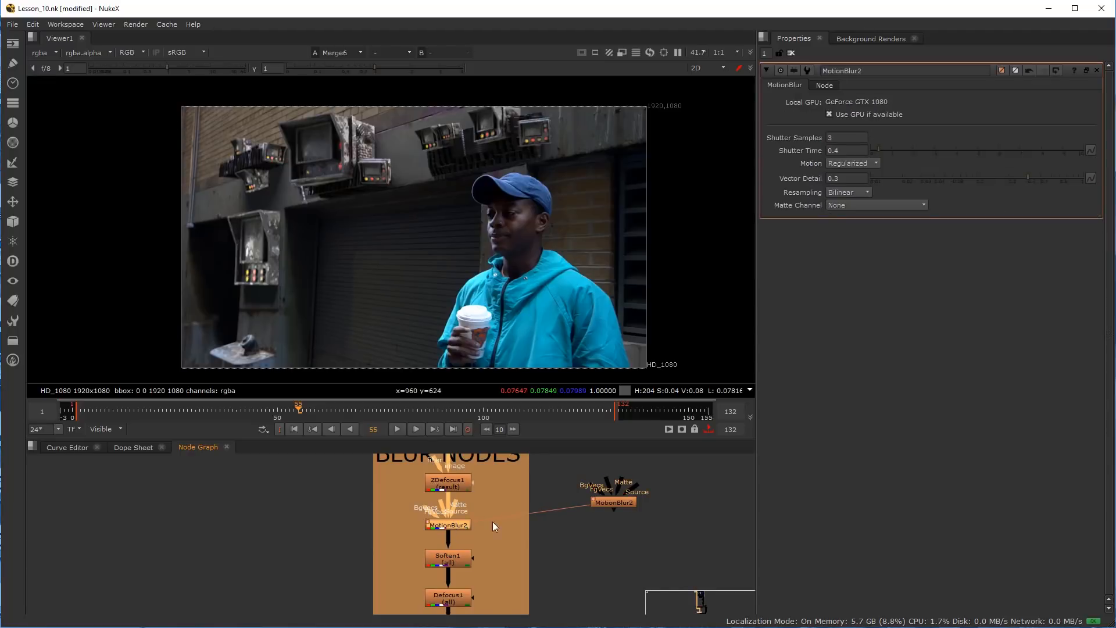
click(458, 528)
click(622, 504)
double_click(840, 136)
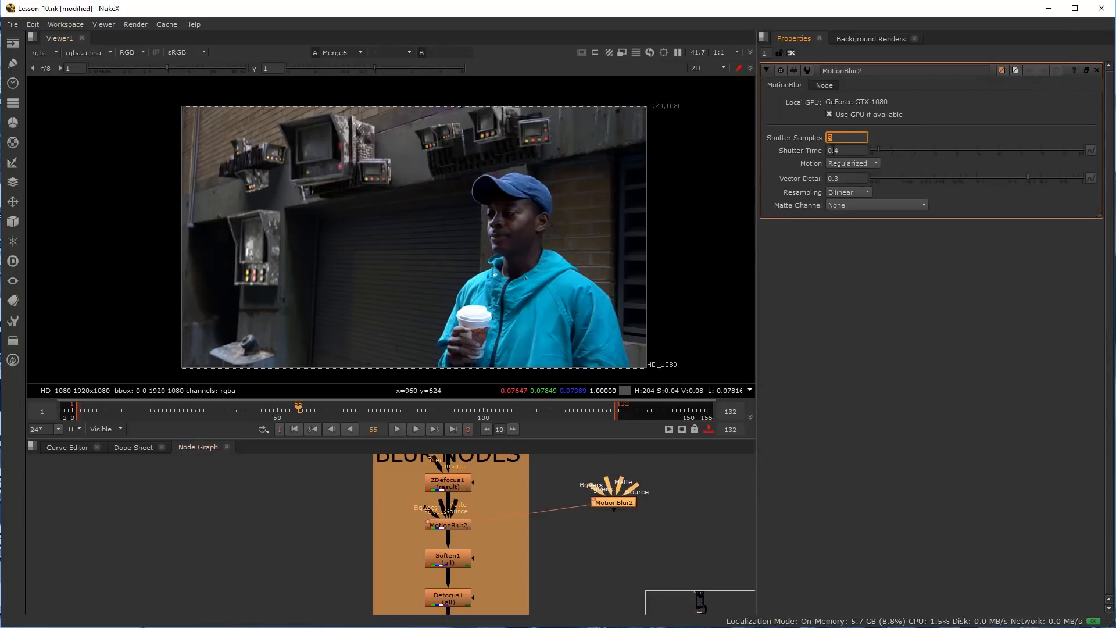
text(2)
key(Return)
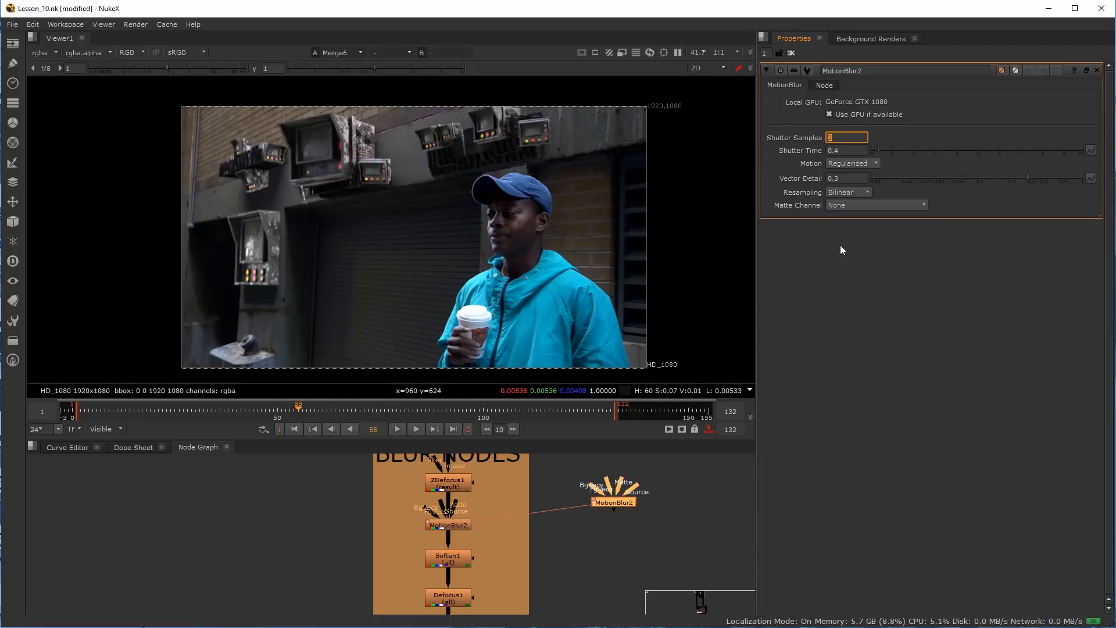
click(460, 525)
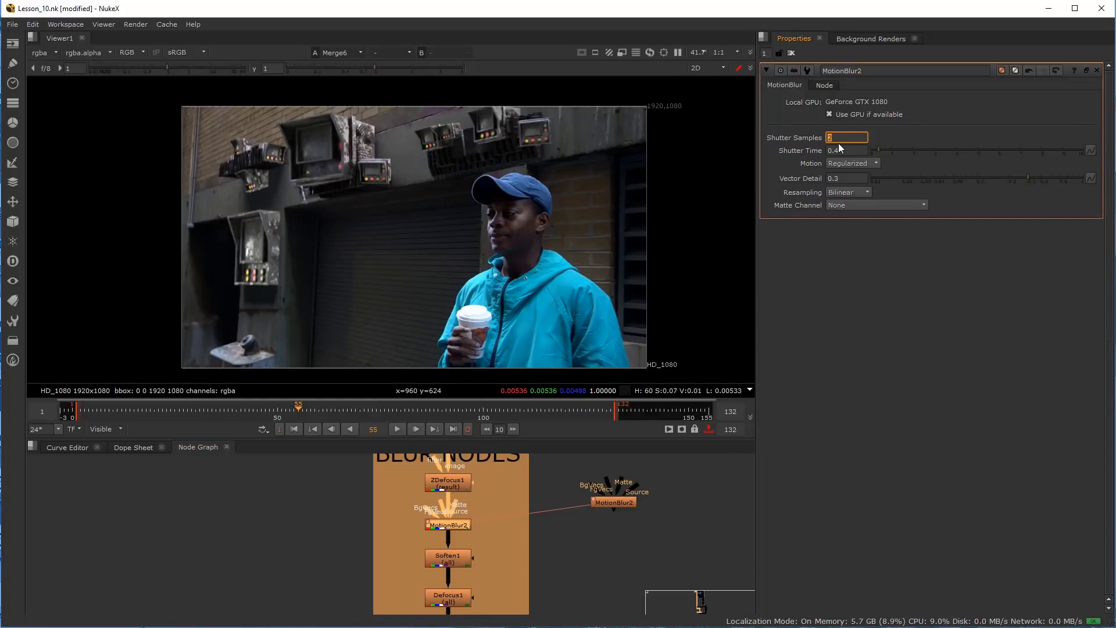
click(620, 503)
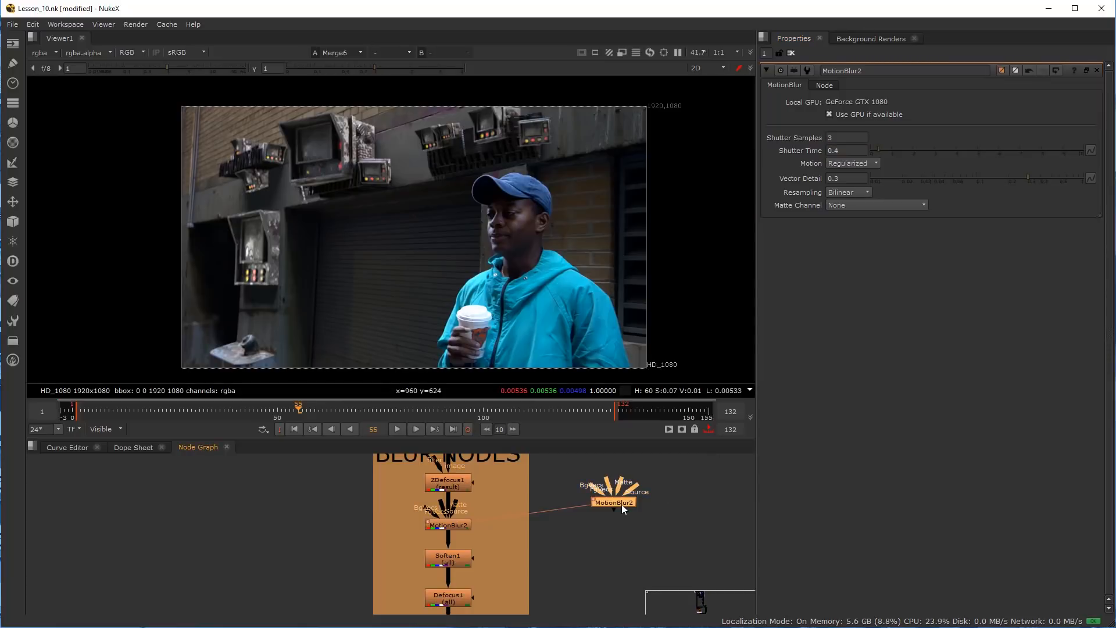
Move the cloned MotionBlur2 up to the shadow branch and insert it between Soften2 and the mask input of the Wall_Shadow Grade
scroll(622, 483, down, 3)
middle_drag(588, 504, 463, 553)
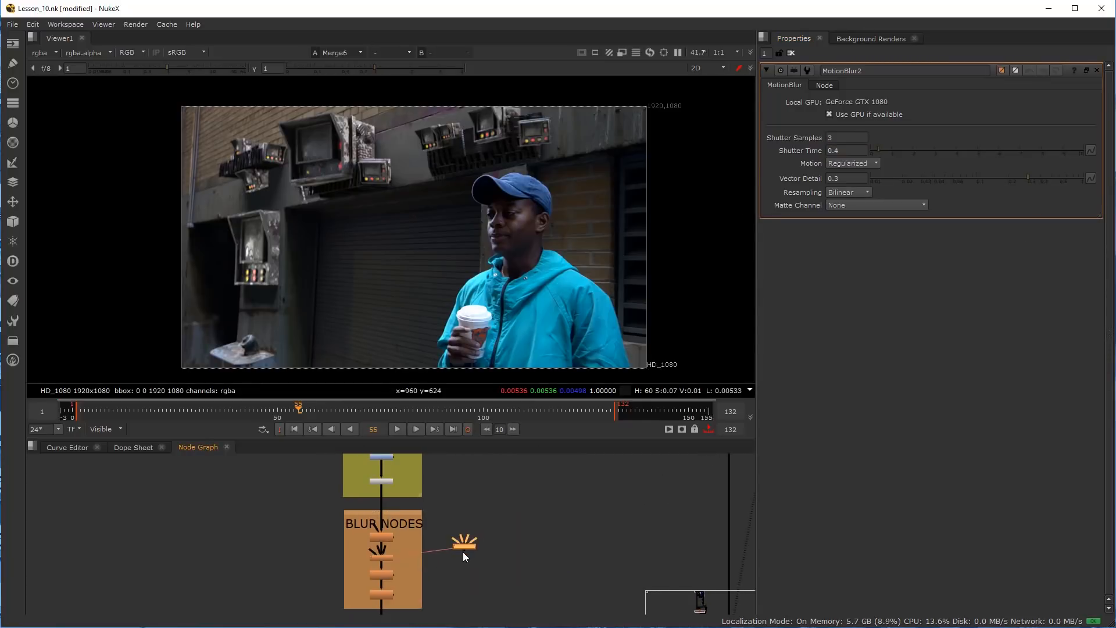
scroll(368, 567, up, 3)
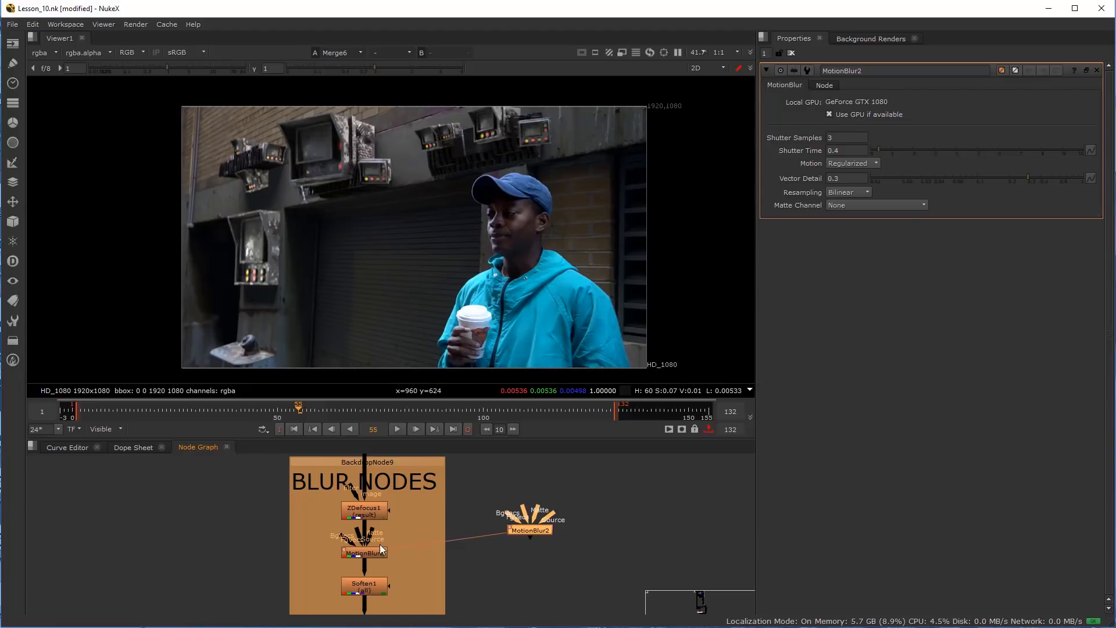
scroll(477, 541, down, 3)
middle_drag(489, 550, 430, 555)
drag(431, 553, 511, 472)
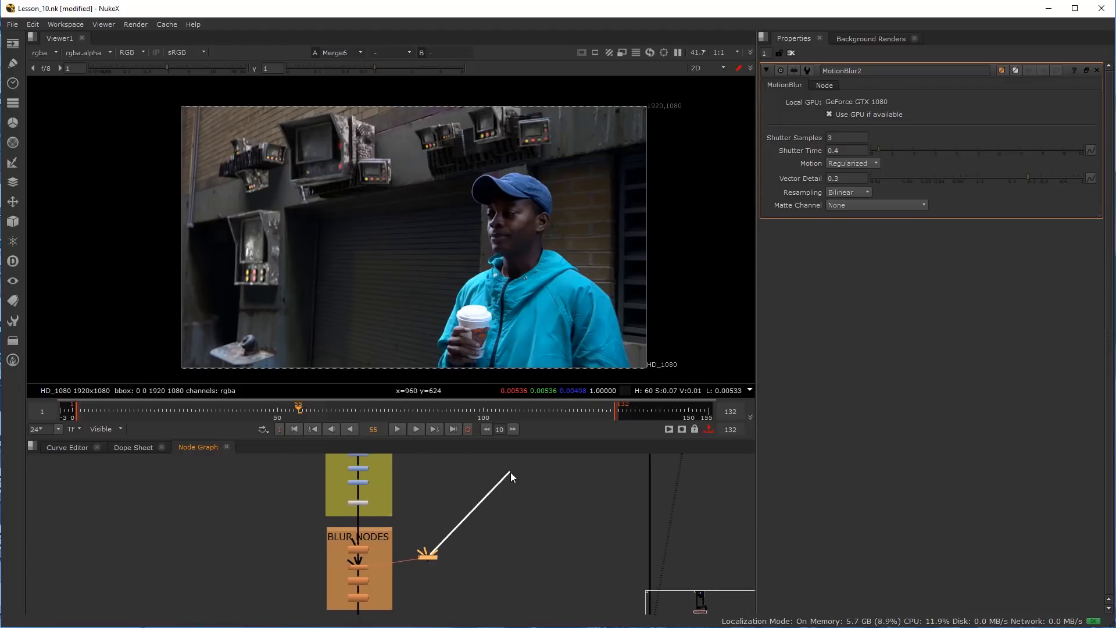
drag(427, 558, 532, 482)
middle_drag(532, 483, 357, 559)
drag(357, 559, 396, 489)
middle_drag(396, 489, 333, 602)
drag(333, 602, 379, 502)
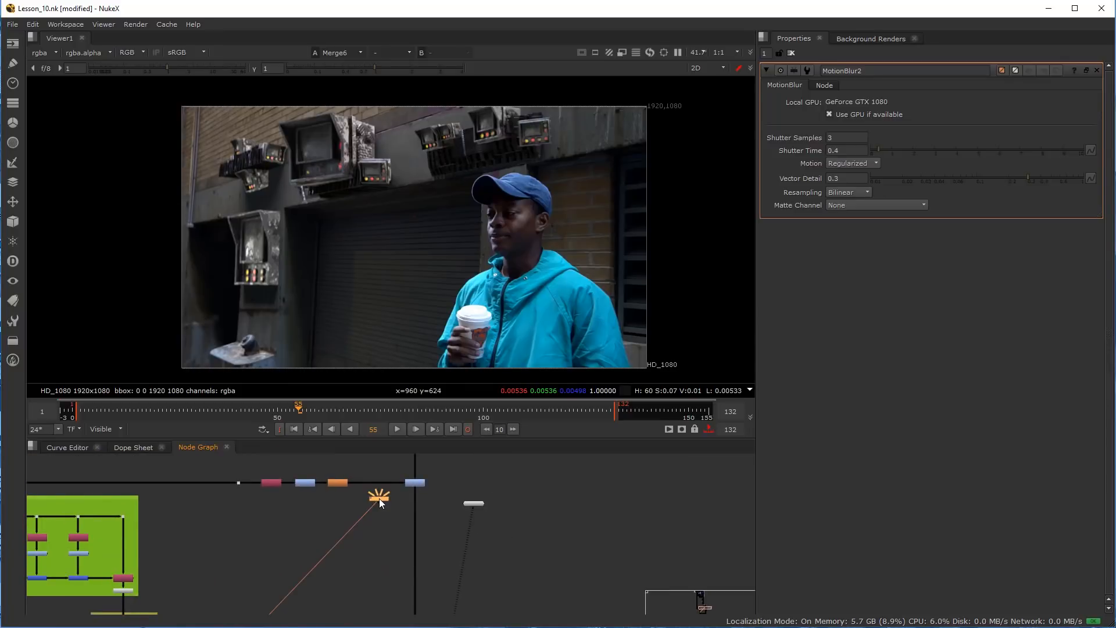
scroll(379, 497, up, 5)
drag(396, 550, 378, 507)
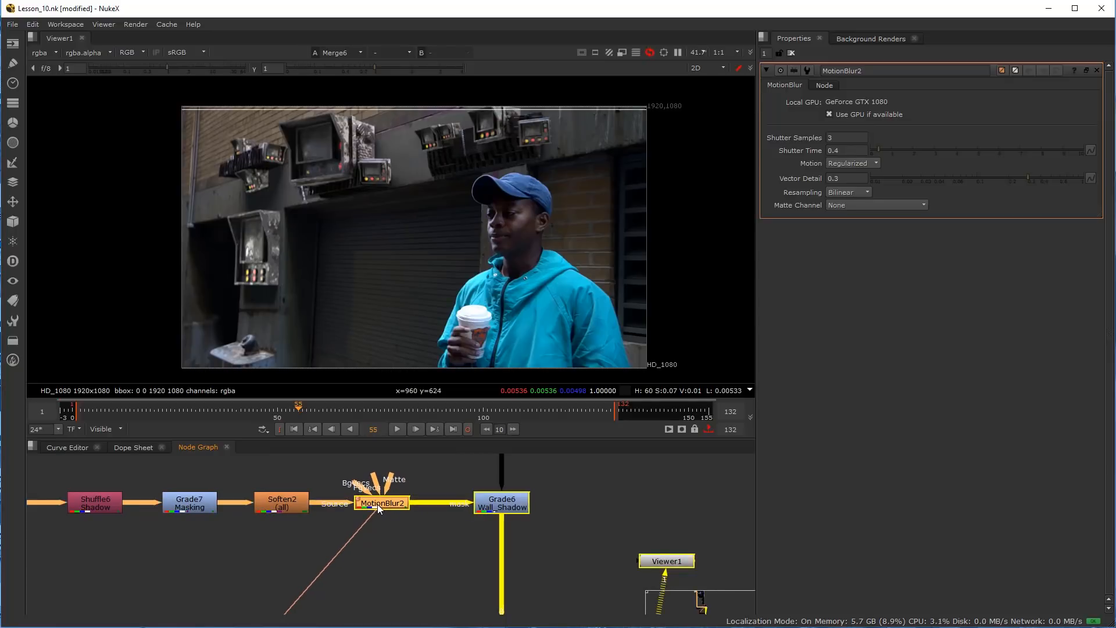
Select the BLUR NODES backdrop in the enlarged node graph, toggle its nodes off and on, and leave them disabled
scroll(279, 562, down, 6)
scroll(282, 570, up, 2)
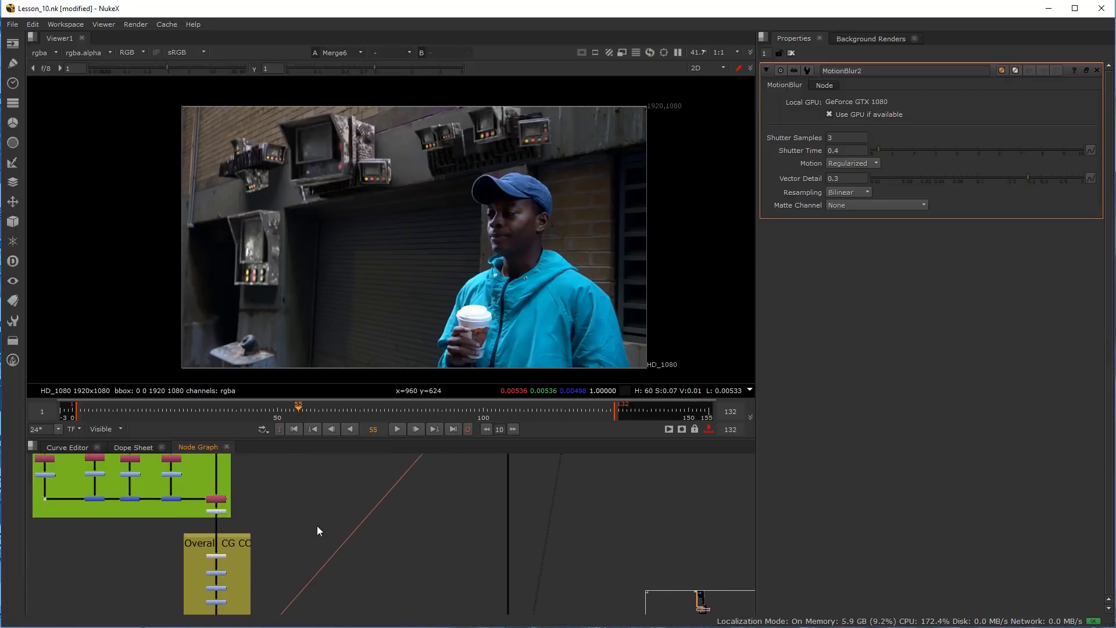
key(space)
middle_drag(326, 522, 511, 400)
scroll(493, 475, up, 2)
scroll(493, 469, up, 1)
middle_drag(497, 489, 541, 409)
scroll(511, 453, down, 1)
scroll(472, 463, up, 1)
click(393, 466)
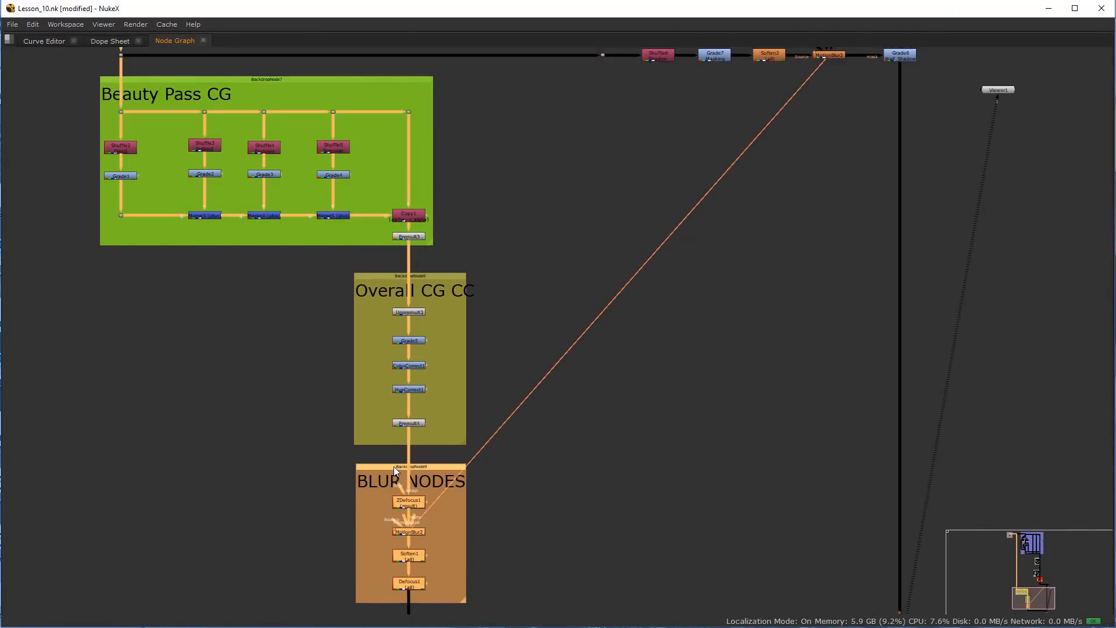
scroll(372, 467, down, 1)
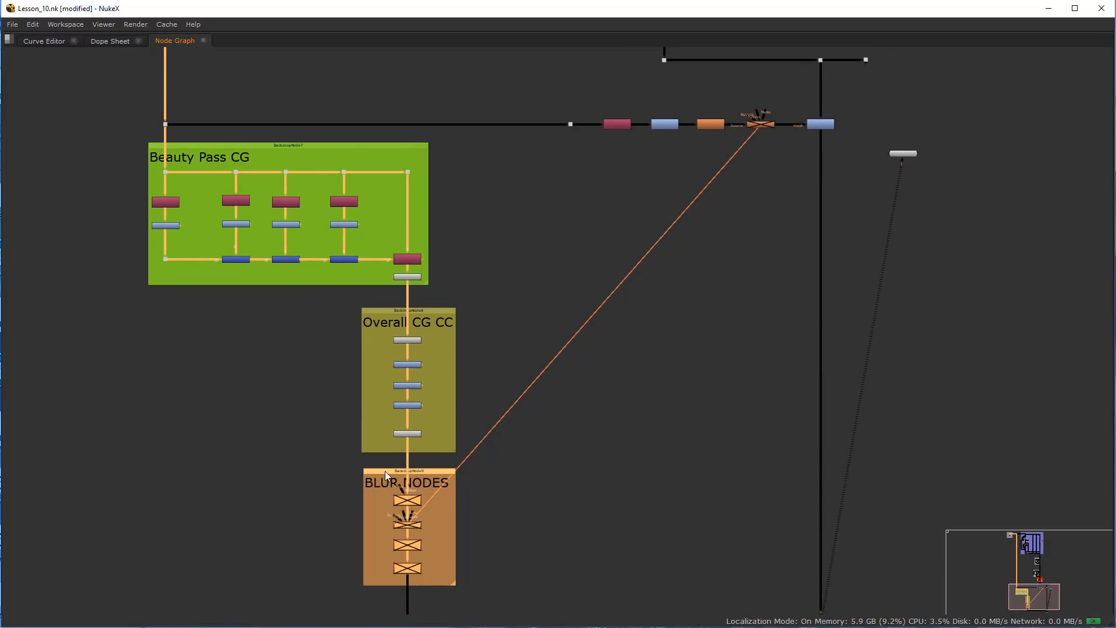
key(d)
key(d)
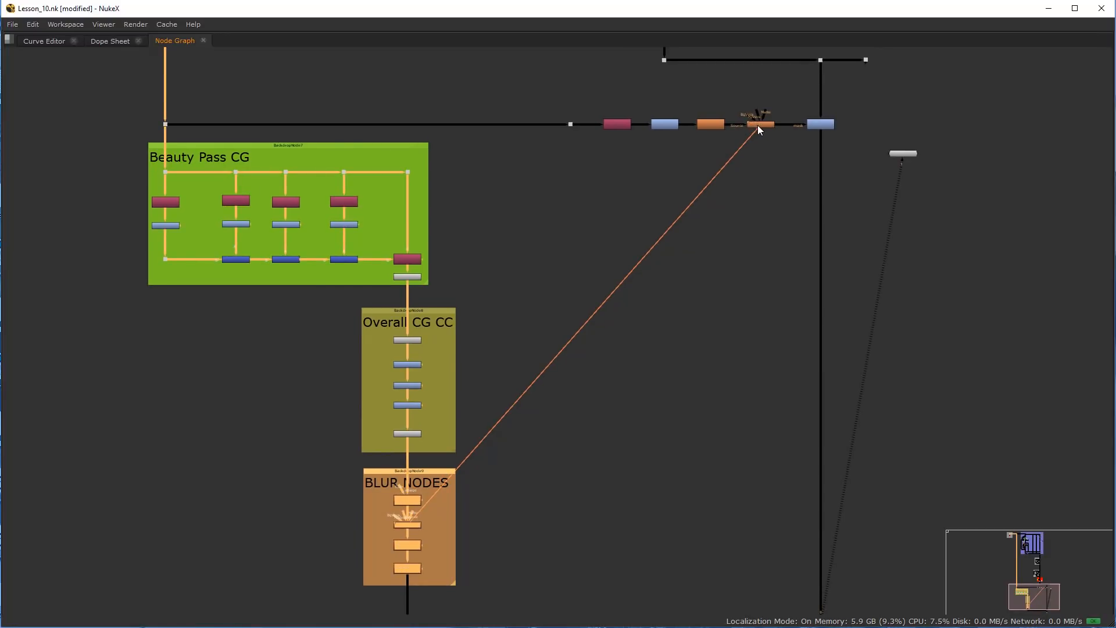
key(d)
key(d)
key(d)
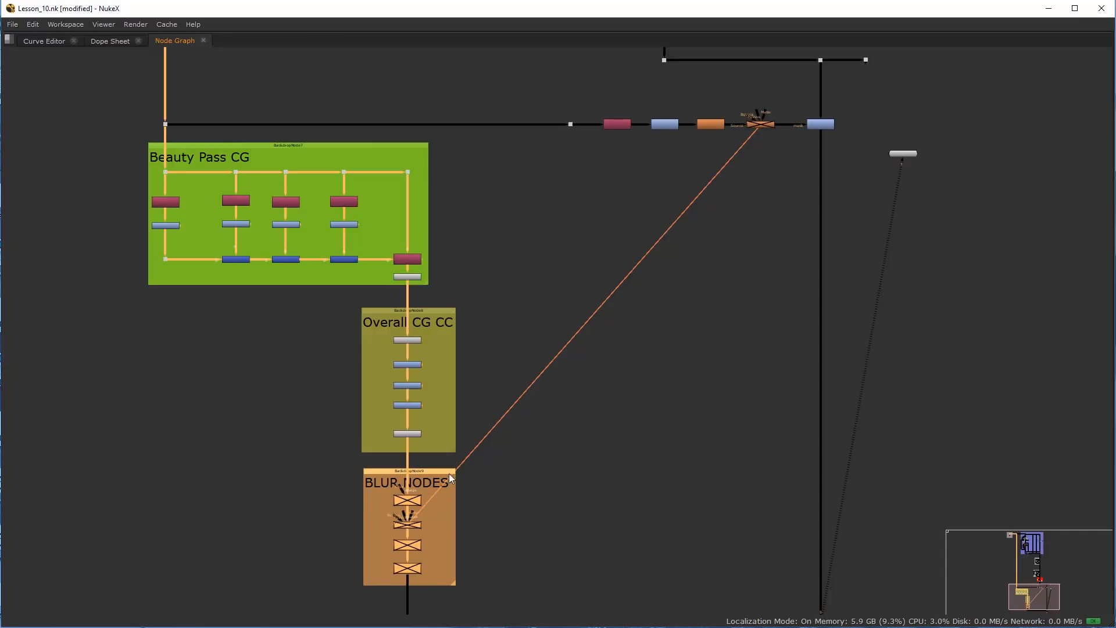
key(d)
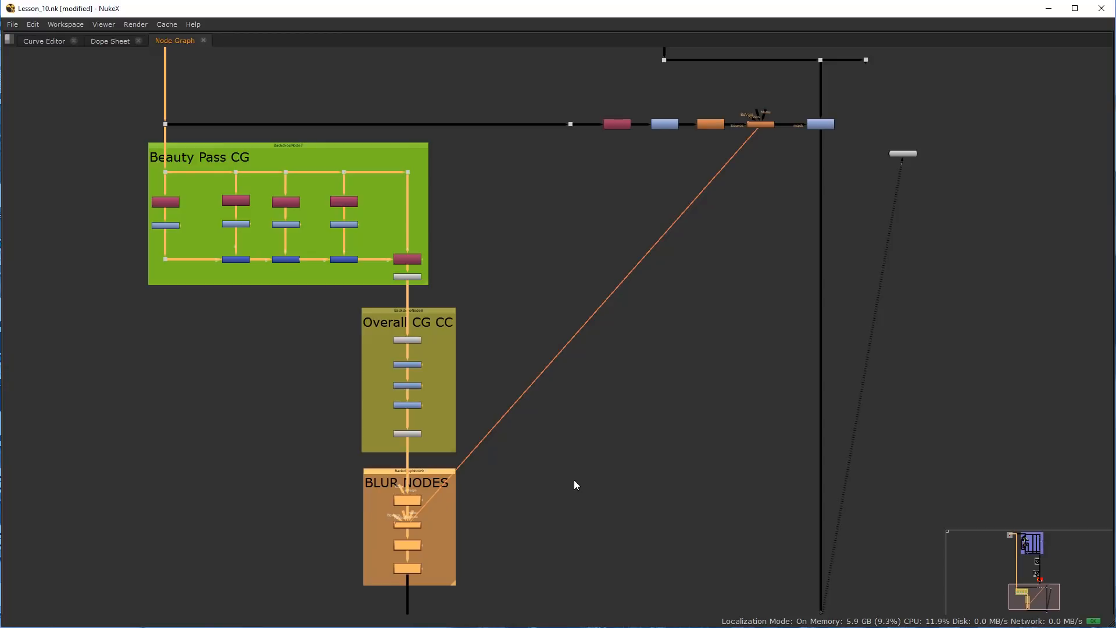
key(d)
click(752, 138)
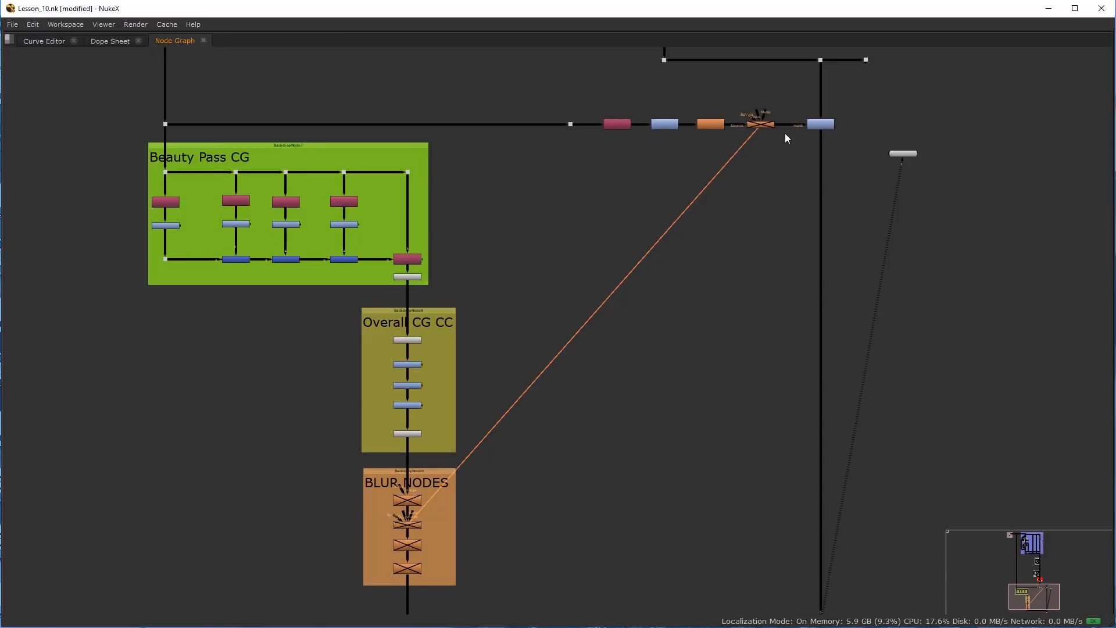
Add a Backdrop around the shadow branch nodes, from the dot before Shuffle6 through to the Wall_Shadow Grade
scroll(667, 398, down, 1)
scroll(650, 386, up, 2)
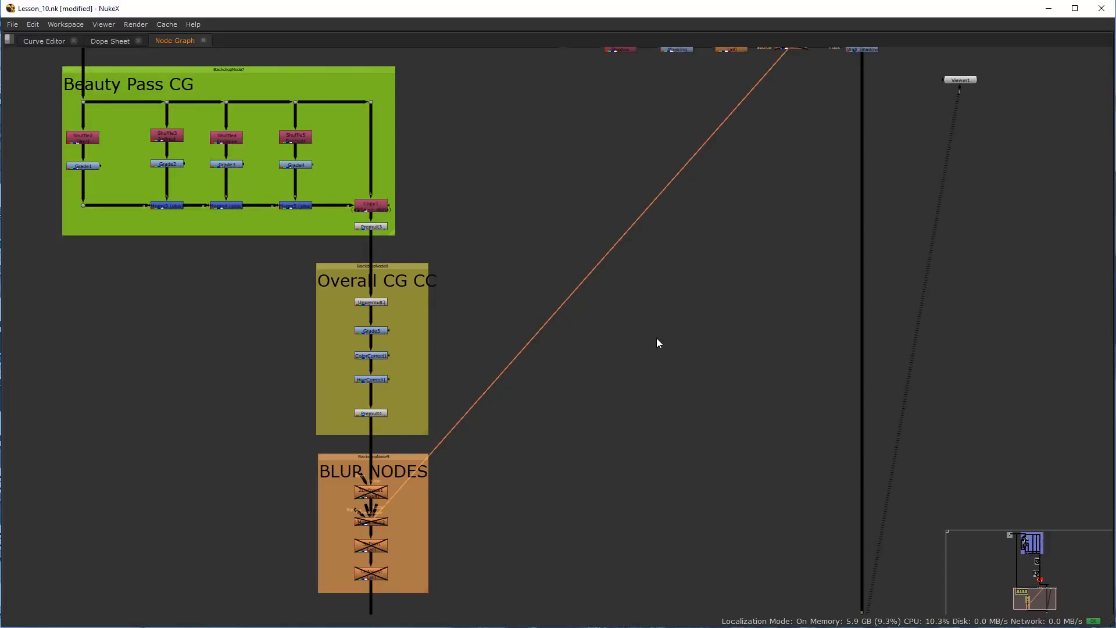
key(space)
scroll(486, 541, down, 5)
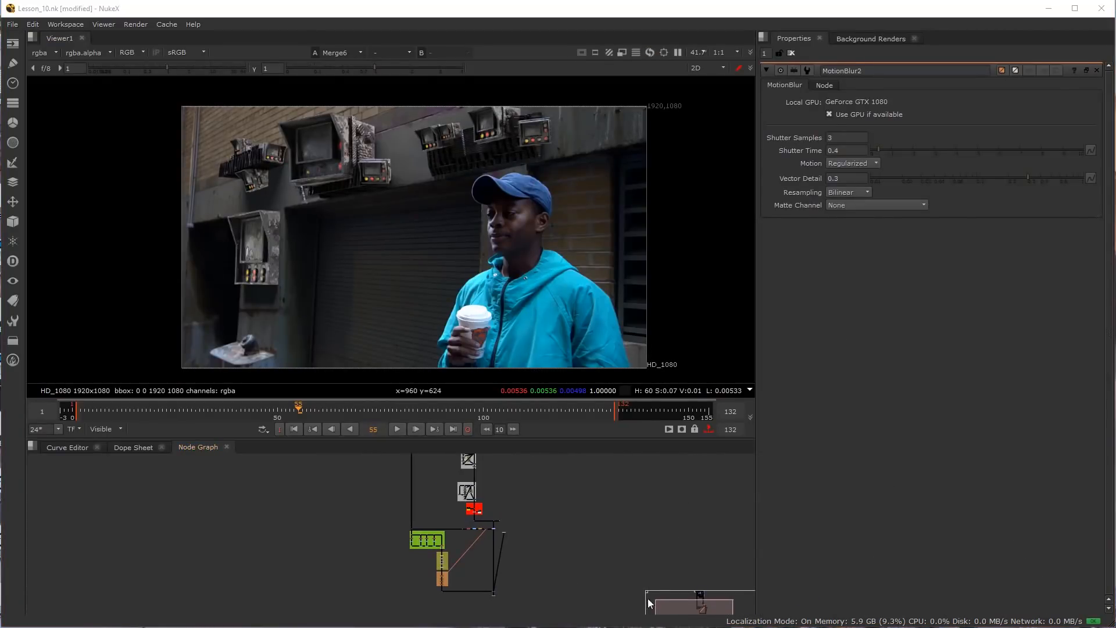
drag(648, 599, 698, 603)
scroll(484, 579, up, 6)
middle_drag(474, 608, 472, 511)
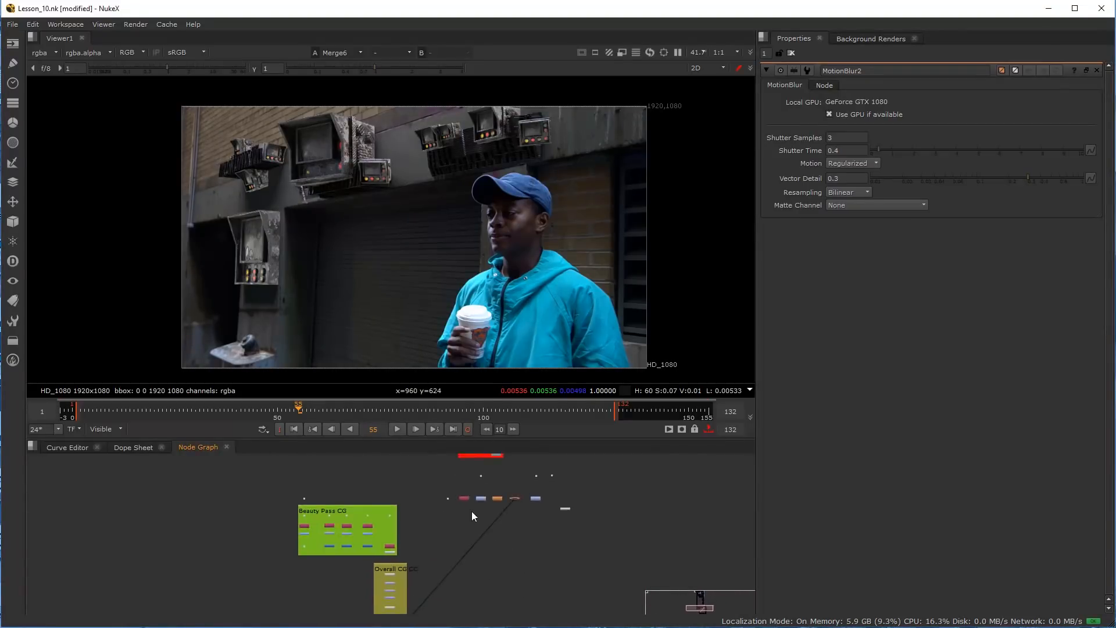
scroll(461, 507, up, 6)
middle_drag(402, 472, 365, 486)
drag(353, 480, 679, 527)
key(Tab)
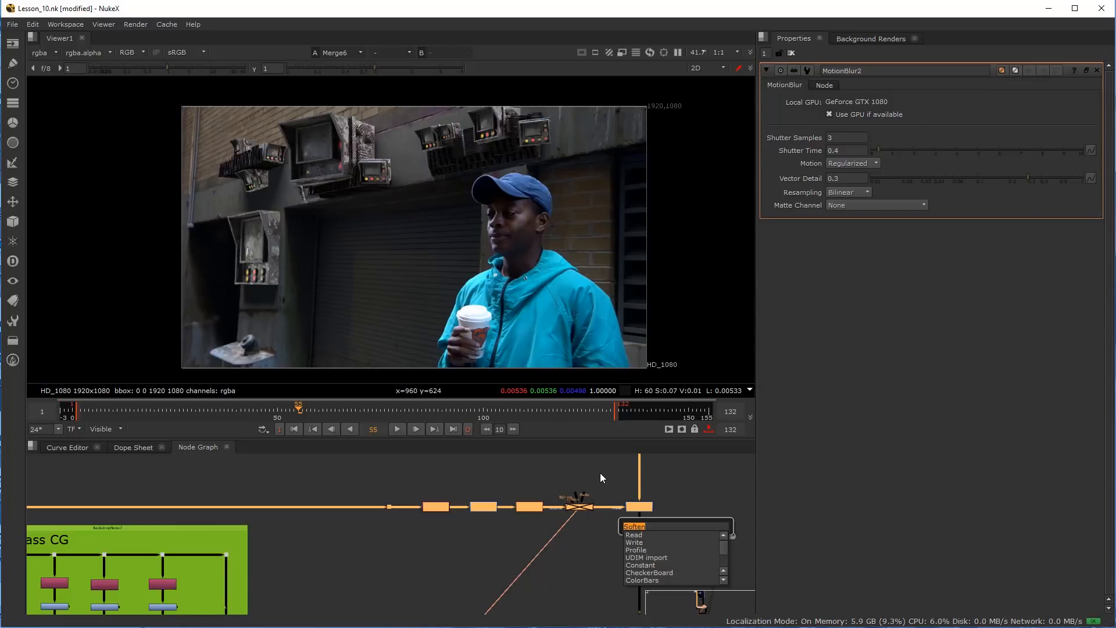
text(Backdrop)
click(651, 532)
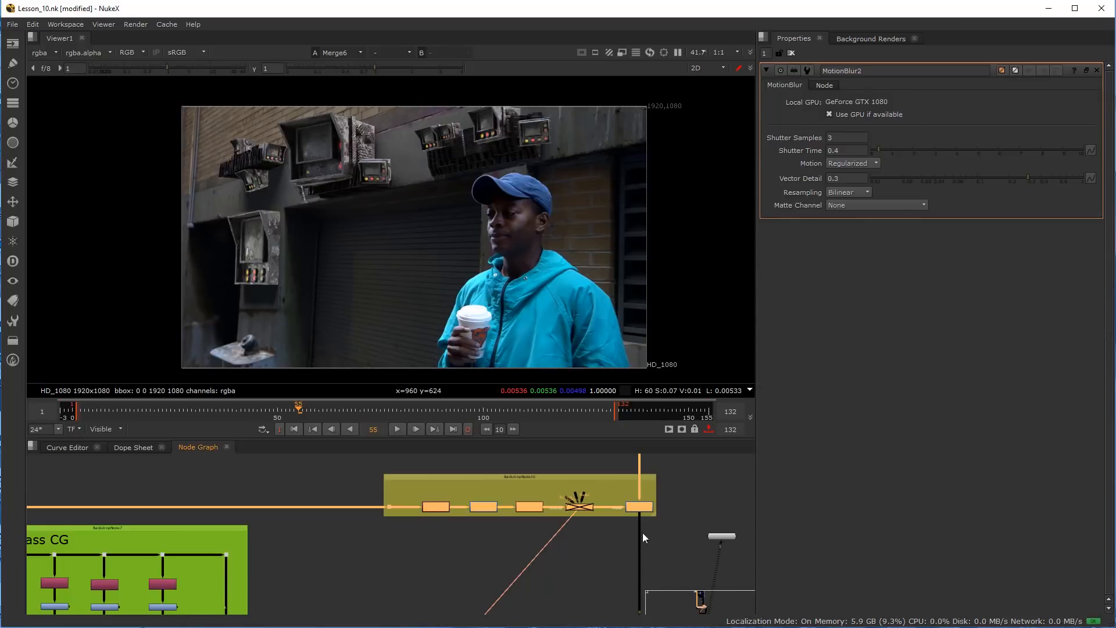
Change the new shadow backdrop's tile colour to grey
scroll(481, 486, up, 2)
double_click(474, 474)
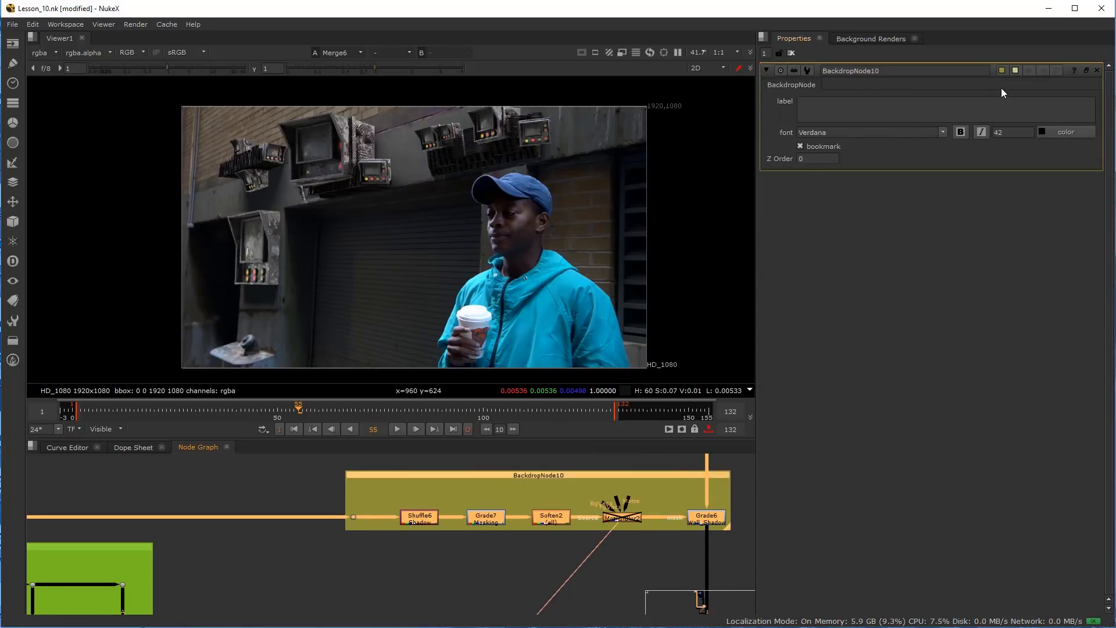
click(1002, 70)
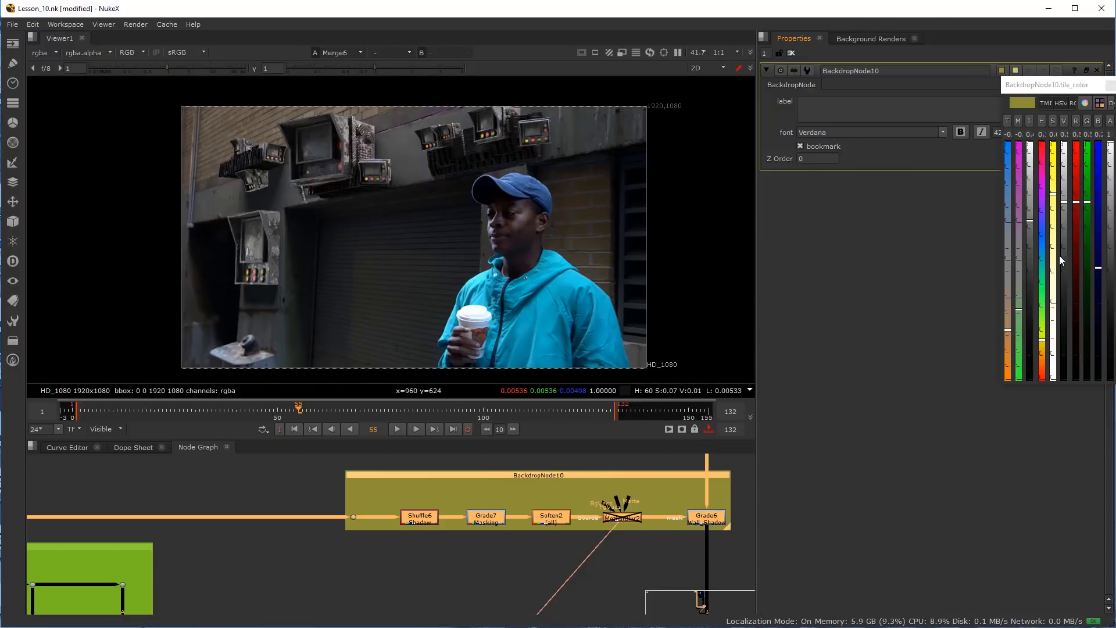
drag(1055, 226, 1075, 444)
click(499, 480)
Label the grey shadow backdrop DIRECT SHADOWS
click(500, 476)
click(911, 114)
text(DIRECT)
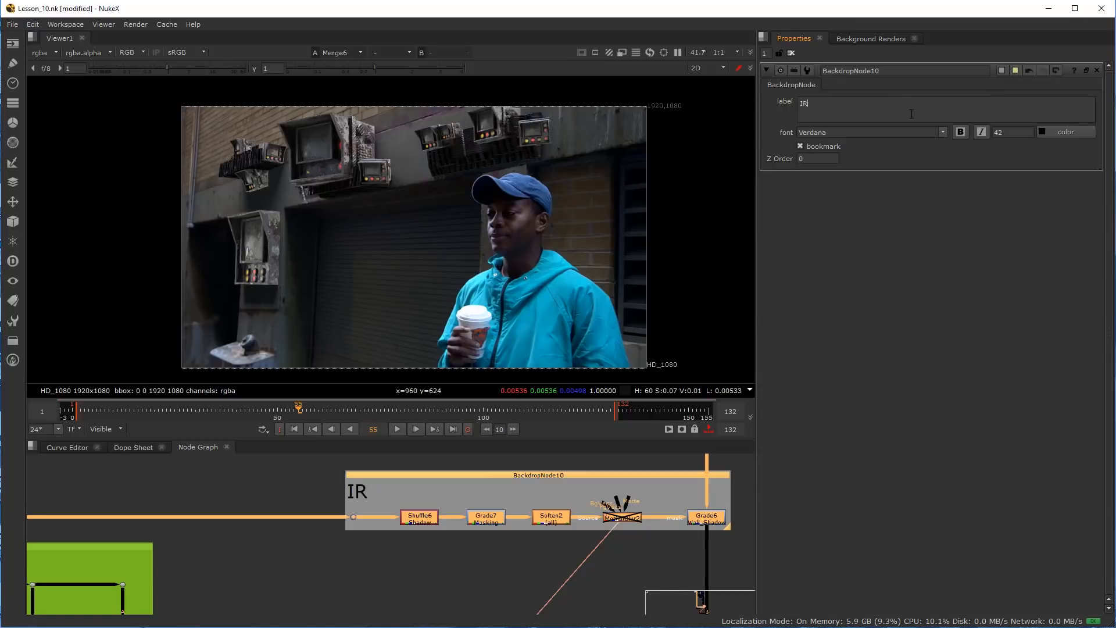
text( SHADOWS)
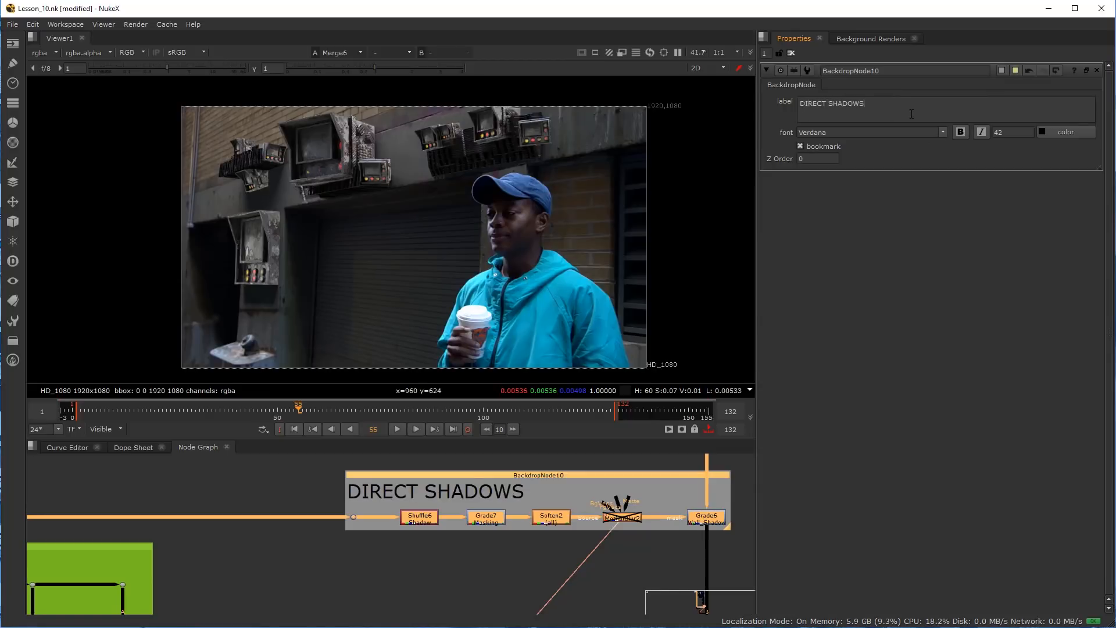
Save the script with the finished DIRECT SHADOWS backdrop in place
click(533, 535)
click(612, 517)
scroll(505, 543, down, 5)
middle_drag(208, 568, 274, 547)
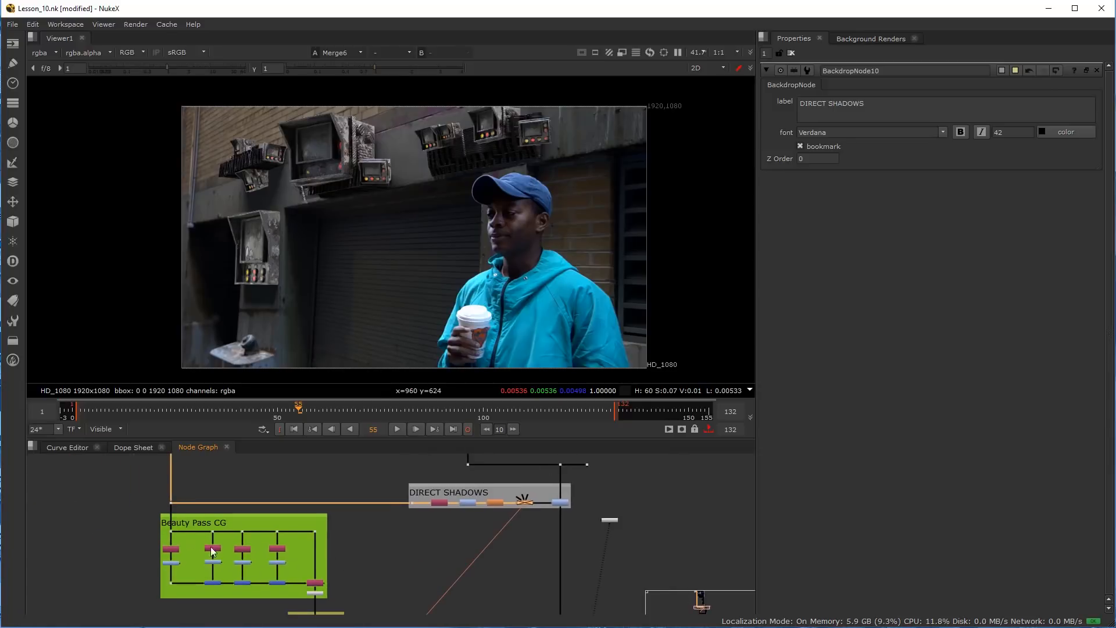
scroll(578, 532, up, 2)
scroll(469, 553, down, 1)
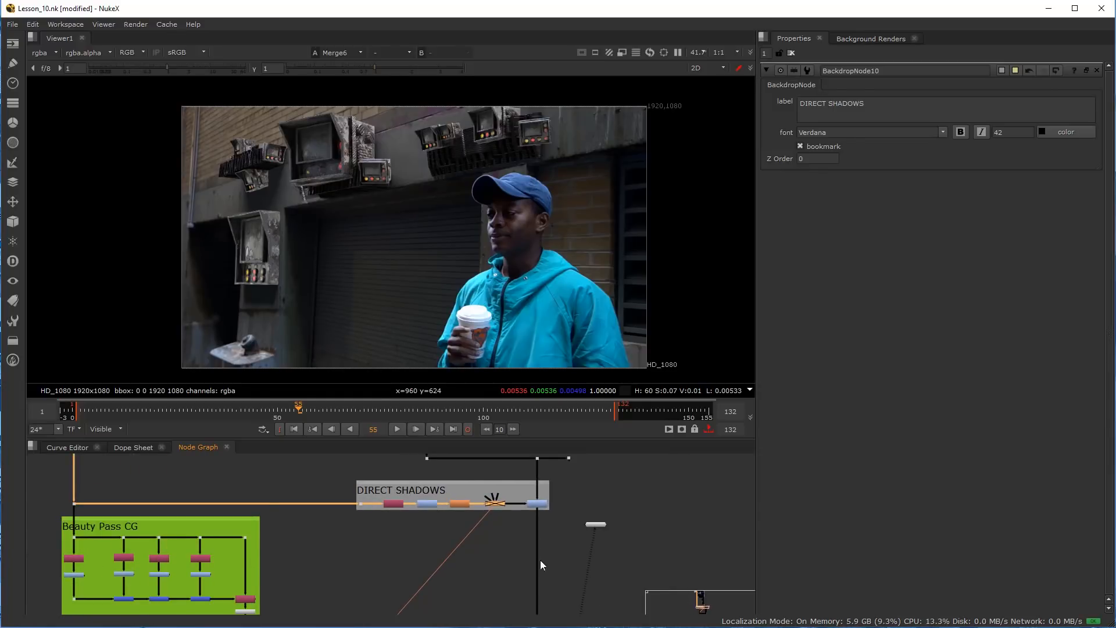
scroll(488, 531, down, 2)
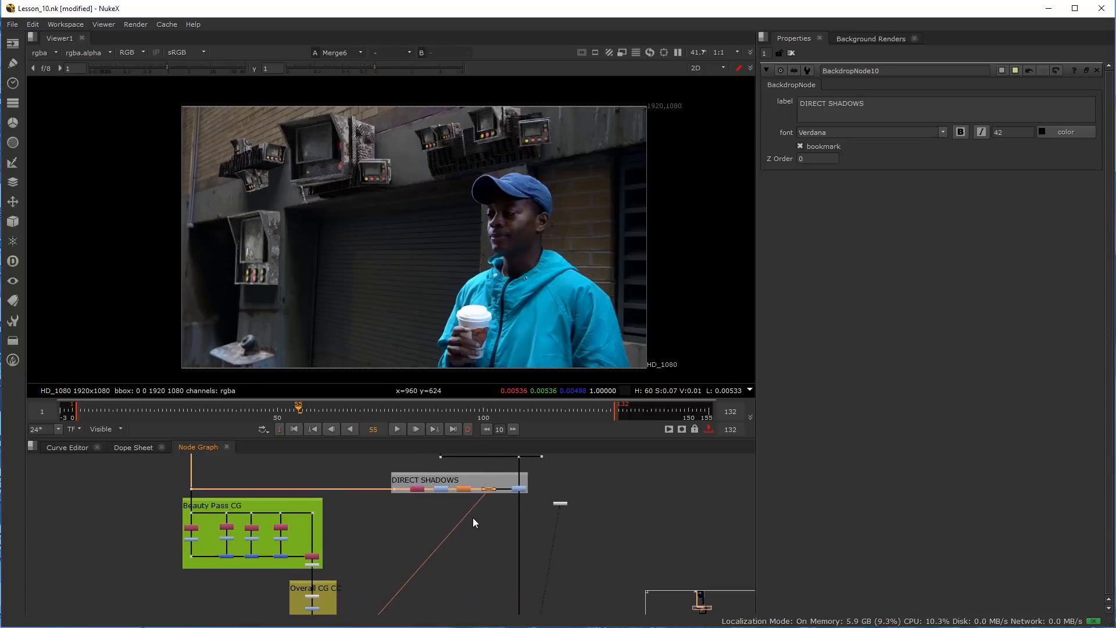
scroll(472, 517, up, 1)
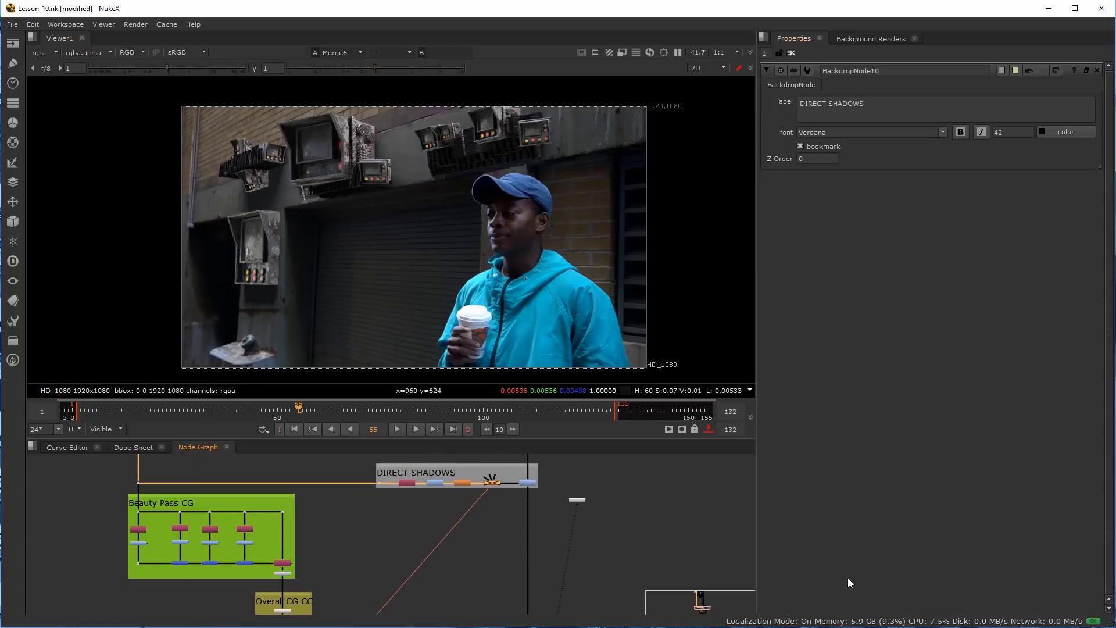
key(ctrl+s)
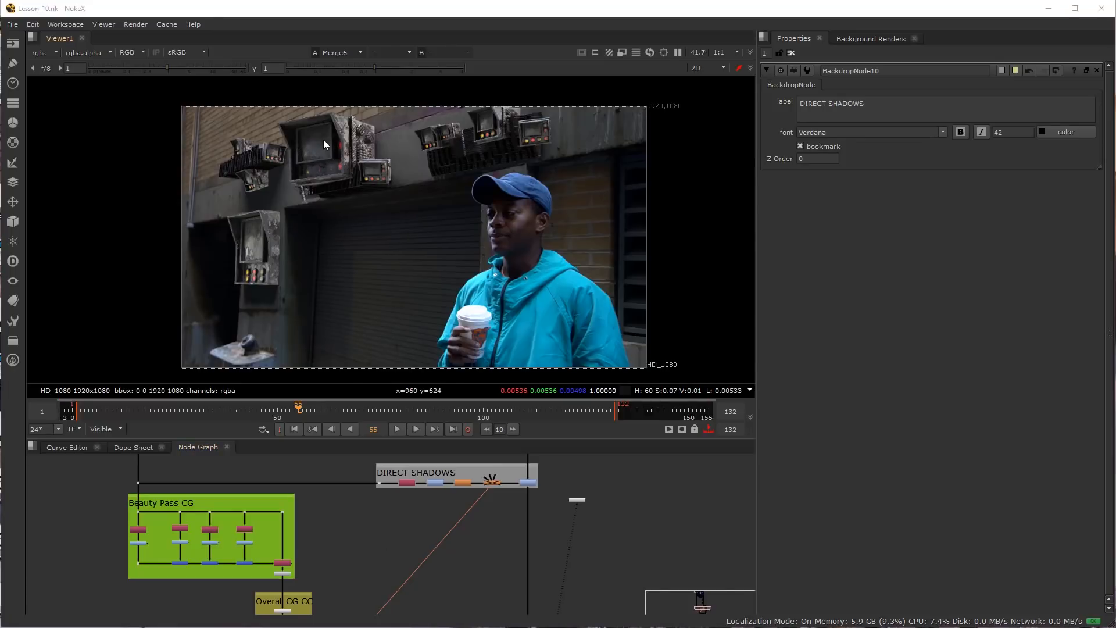
Move the dot feeding Shuffle6 along its pipe so it sits just outside the DIRECT SHADOWS backdrop
middle_drag(386, 559, 452, 557)
middle_drag(452, 462, 420, 552)
scroll(403, 576, up, 5)
drag(435, 561, 410, 561)
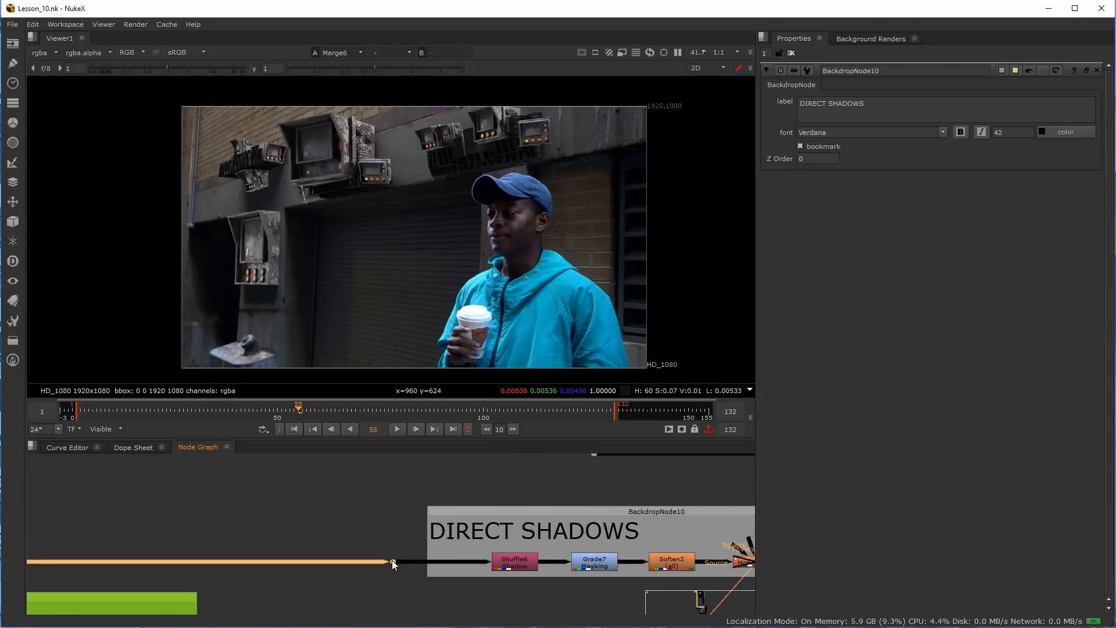
Create a new Dot and connect its input to the dot in front of the DIRECT SHADOWS backdrop
scroll(392, 562, down, 2)
middle_drag(393, 601, 421, 535)
click(430, 562)
key(period)
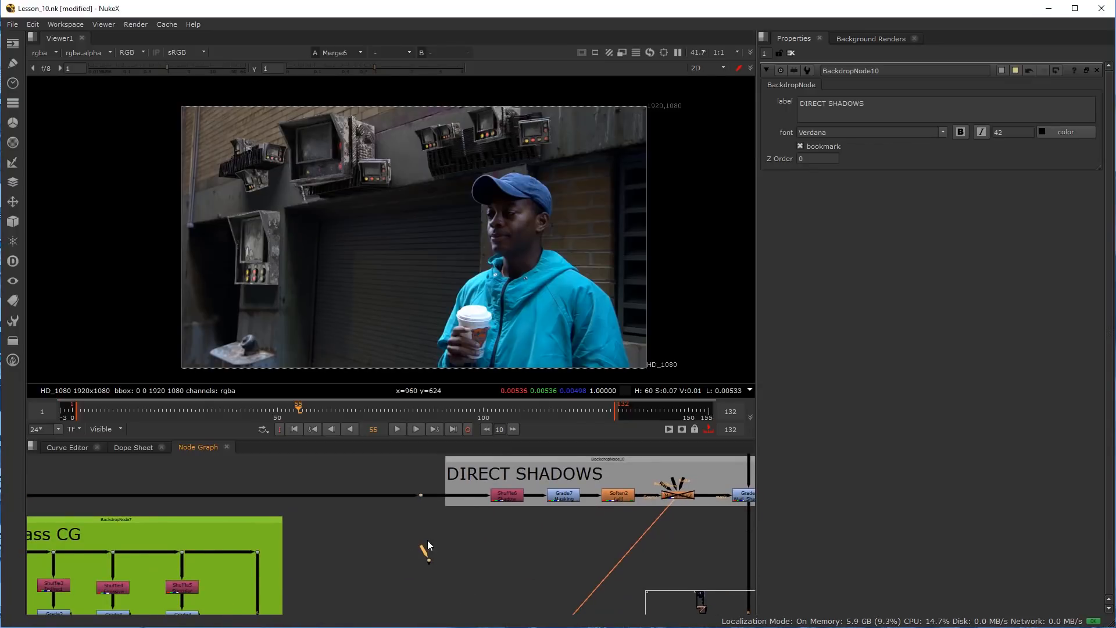
drag(421, 545, 421, 496)
Position the new dot straight below the first one, level with the gap between the Beauty Pass CG and Overall CG CC backdrops
scroll(436, 533, down, 3)
middle_drag(442, 539, 443, 486)
scroll(441, 484, up, 1)
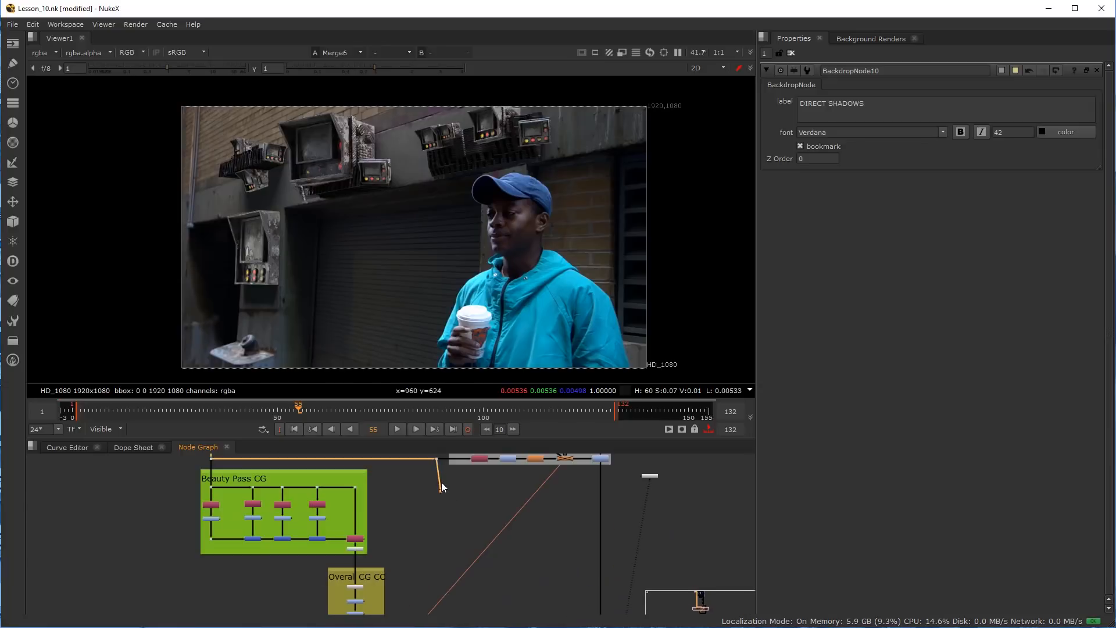
drag(440, 491, 433, 568)
middle_drag(434, 568, 448, 519)
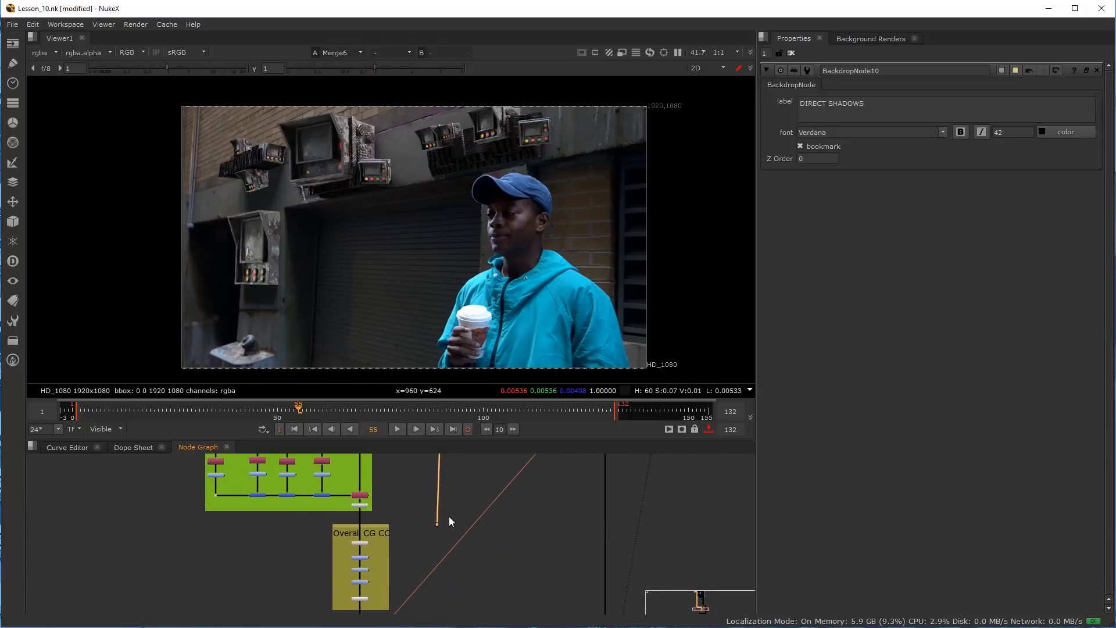
scroll(449, 517, up, 2)
drag(433, 519, 437, 523)
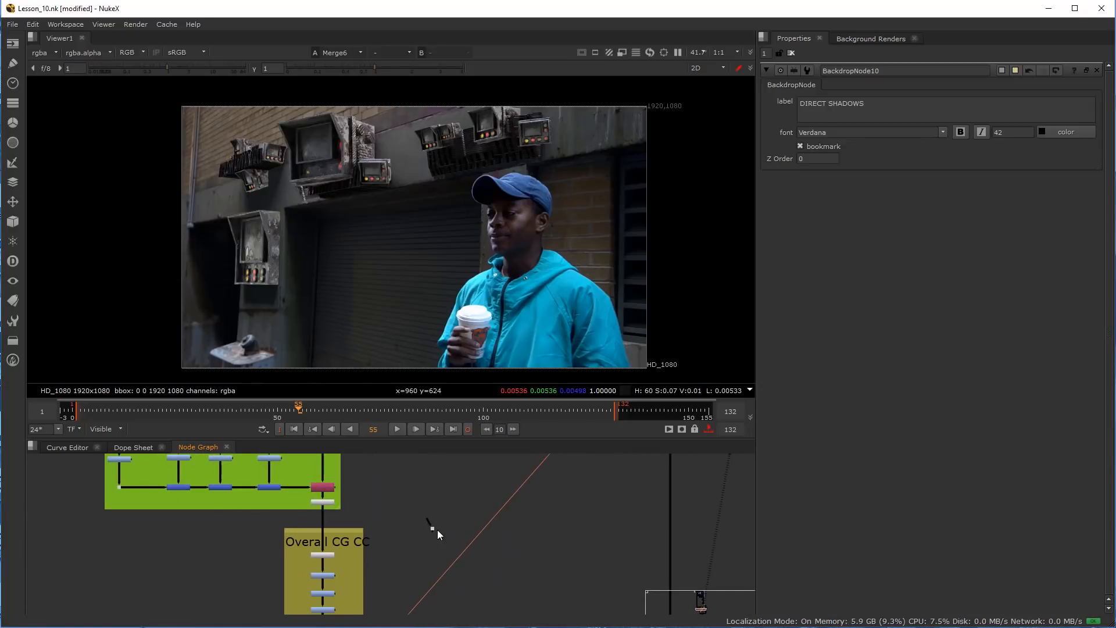
scroll(440, 519, down, 2)
middle_drag(440, 530, 437, 541)
mouse_move(430, 481)
mouse_down()
mouse_move(444, 479)
mouse_move(438, 487)
mouse_up()
middle_drag(447, 604, 453, 551)
Add a Shuffle node fed by the new lower dot and place it level beside that dot
scroll(452, 549, up, 2)
key(Tab)
text(shu)
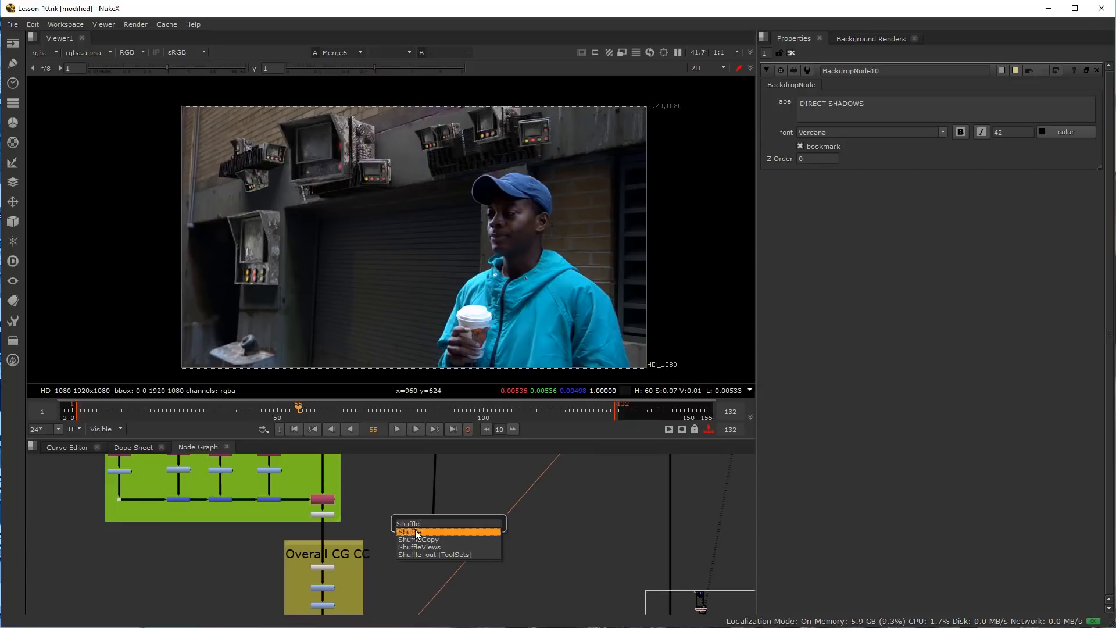
key(Return)
drag(444, 525, 470, 526)
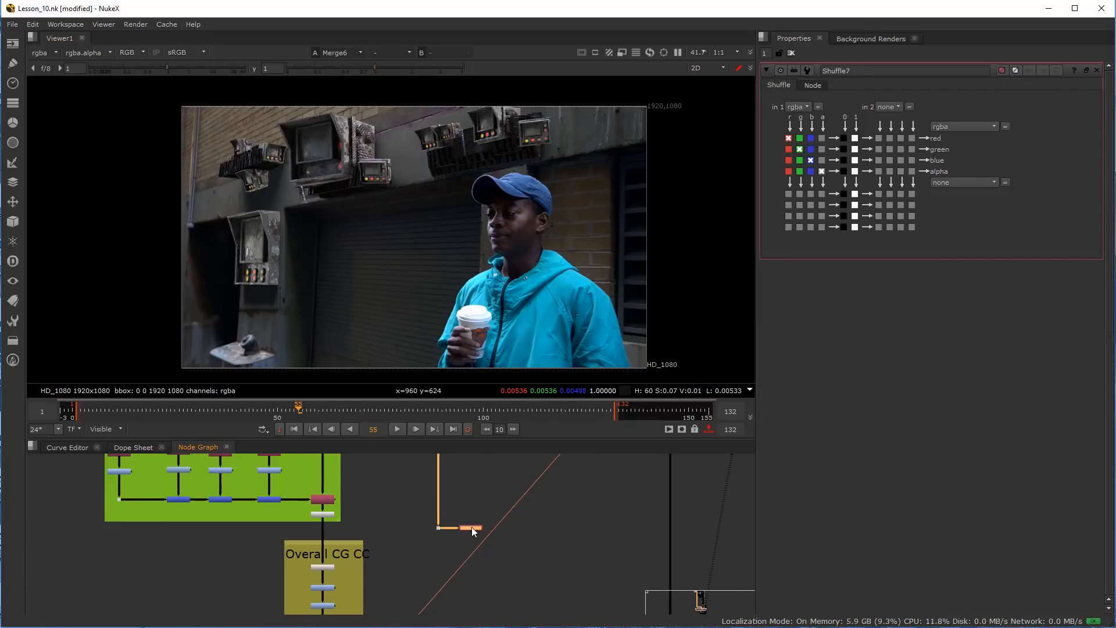
Set the new Shuffle's first input layer to UV and show its output in the viewer
click(804, 106)
click(828, 221)
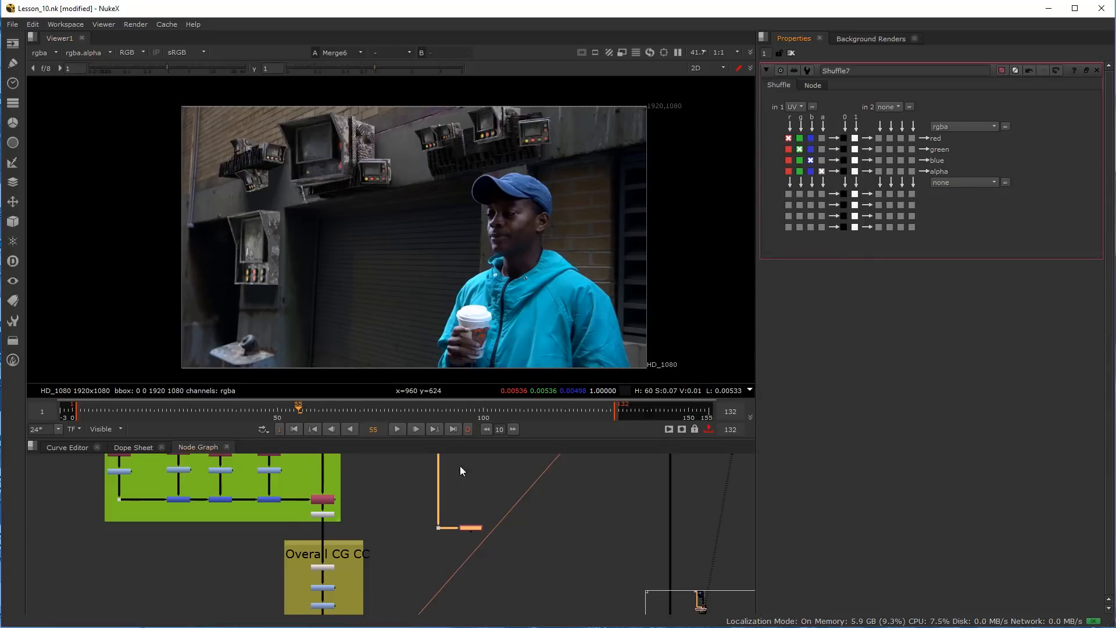
scroll(486, 500, up, 2)
click(470, 542)
key(1)
click(465, 517)
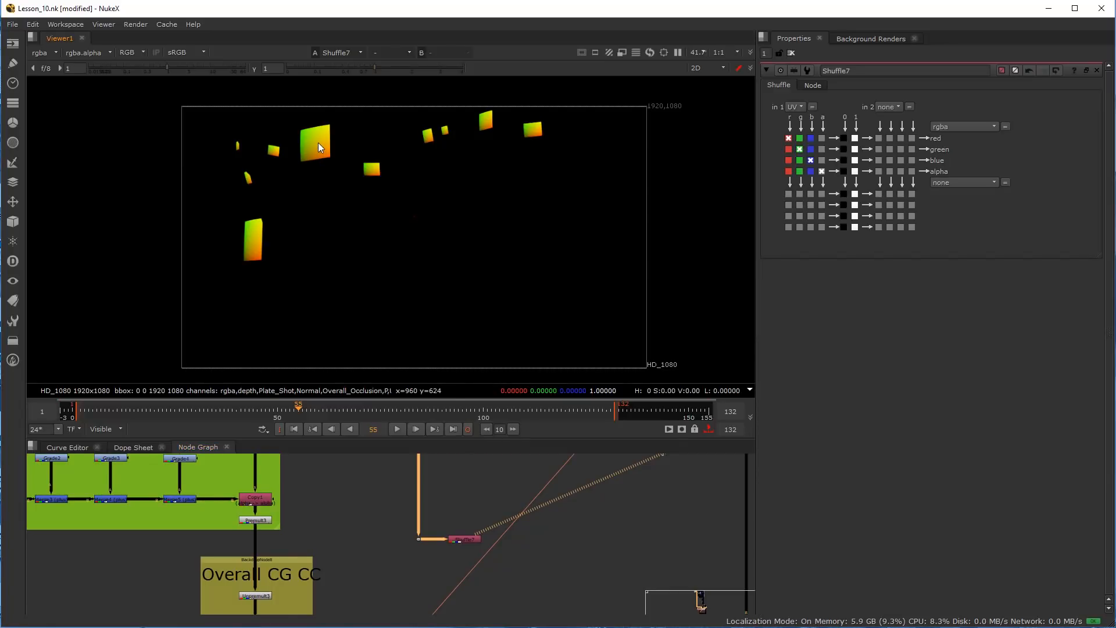
Examine the UV pass by its red, green and alpha channels, and inspect the large monitor screen's corner pixels up close
key(r)
scroll(309, 140, up, 3)
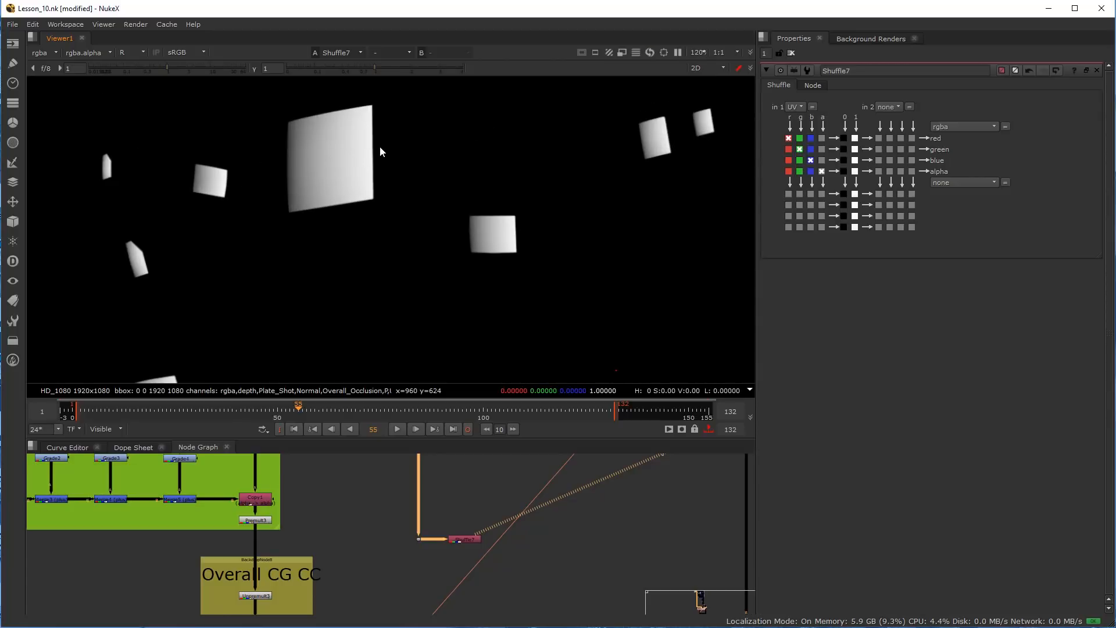
key(g)
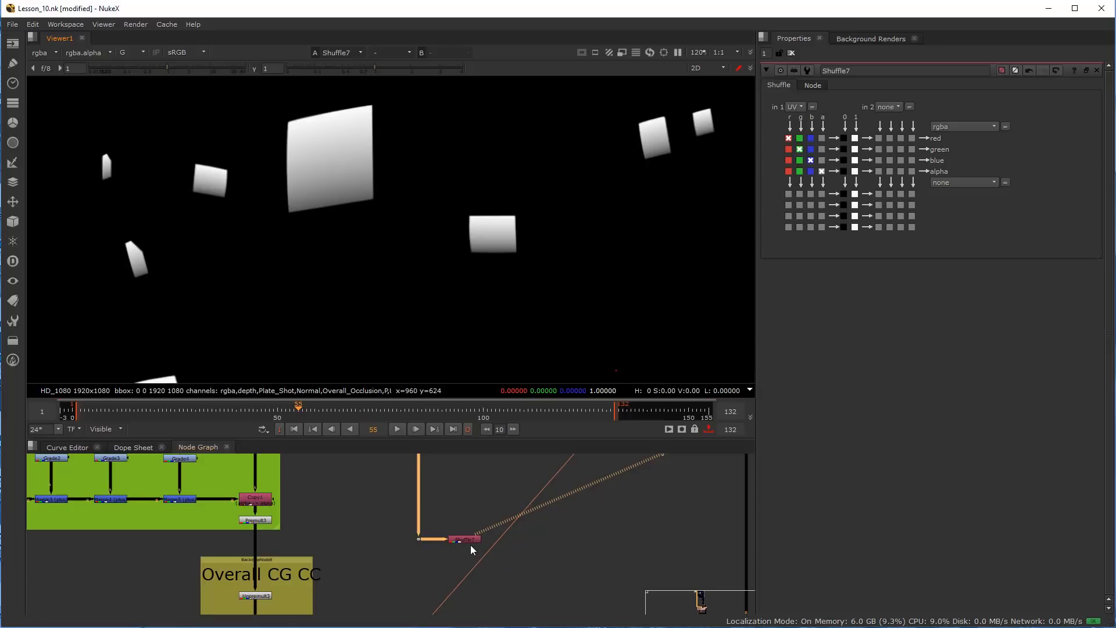
key(a)
key(a)
key(r)
key(r)
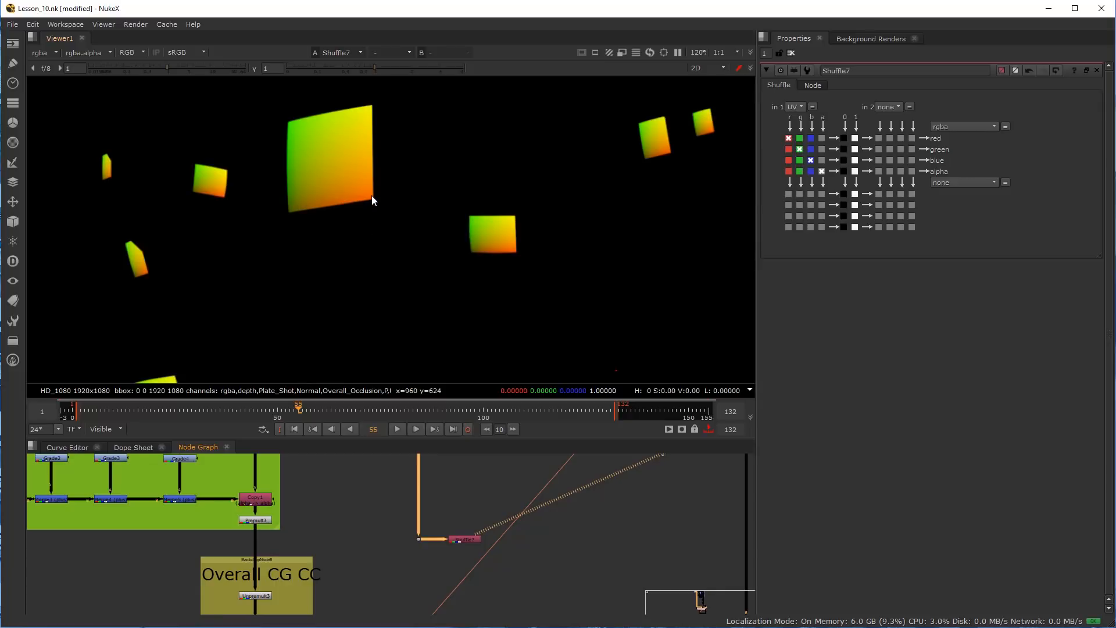
scroll(375, 199, up, 12)
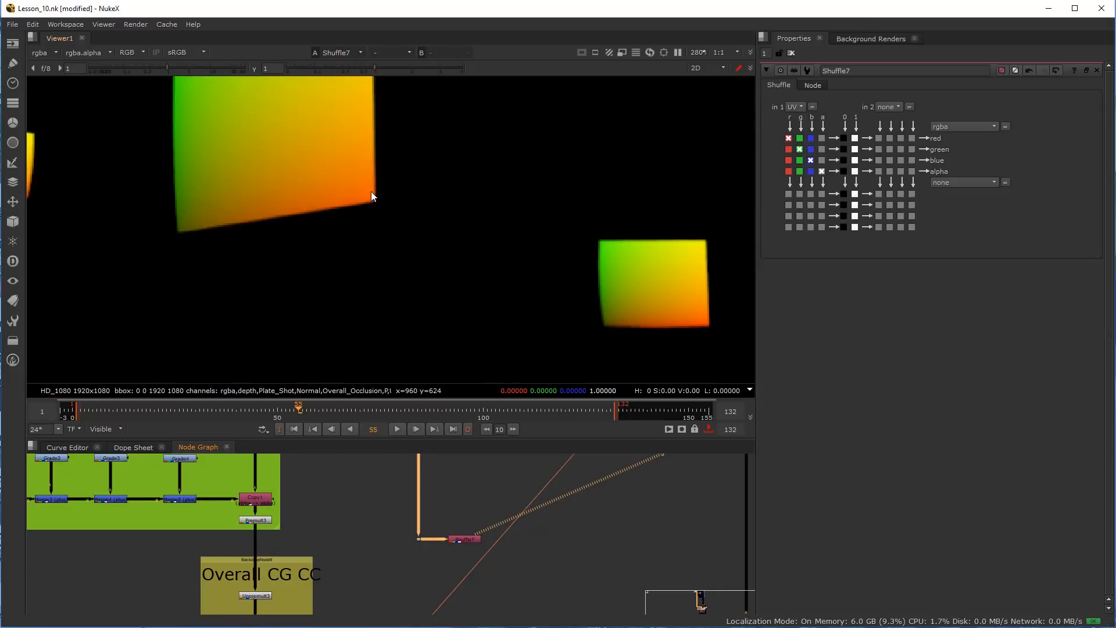
scroll(363, 198, up, 4)
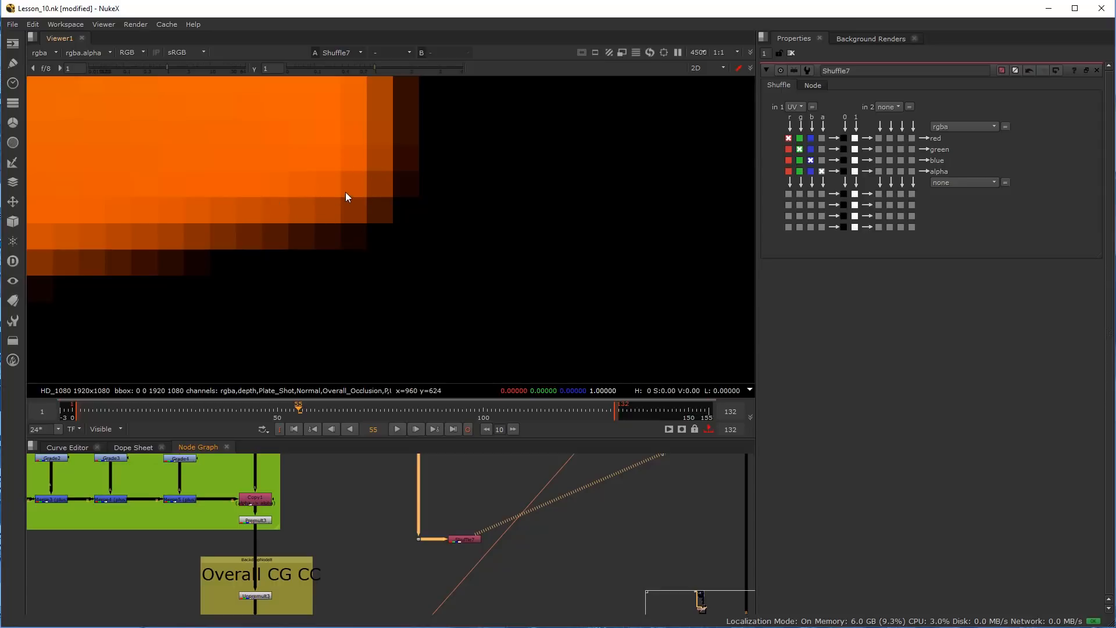
scroll(347, 186, down, 2)
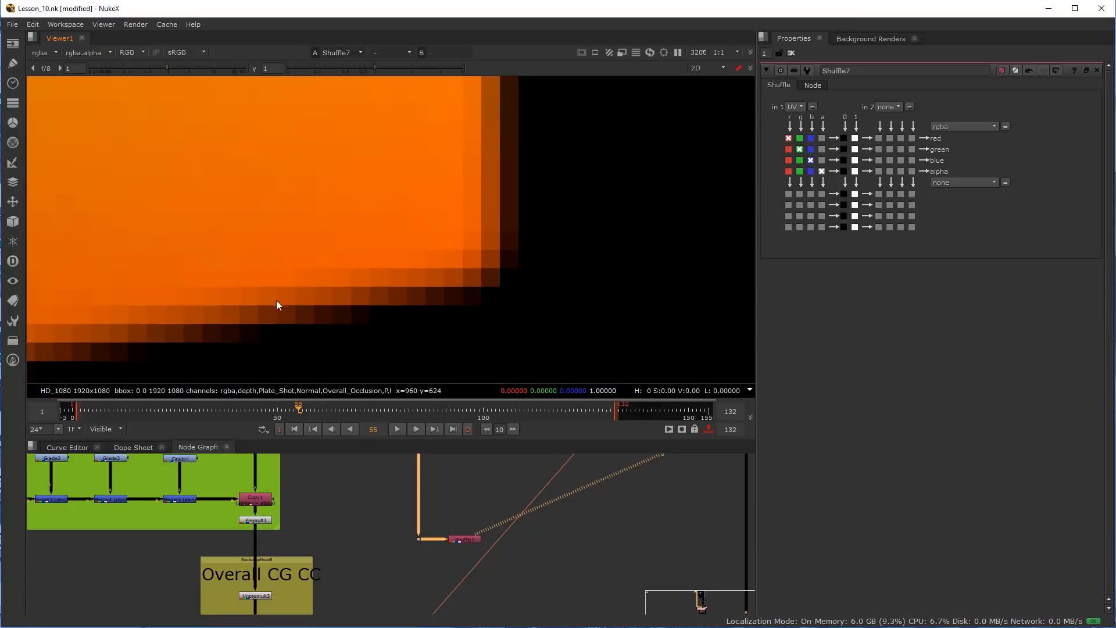
scroll(300, 324, down, 1)
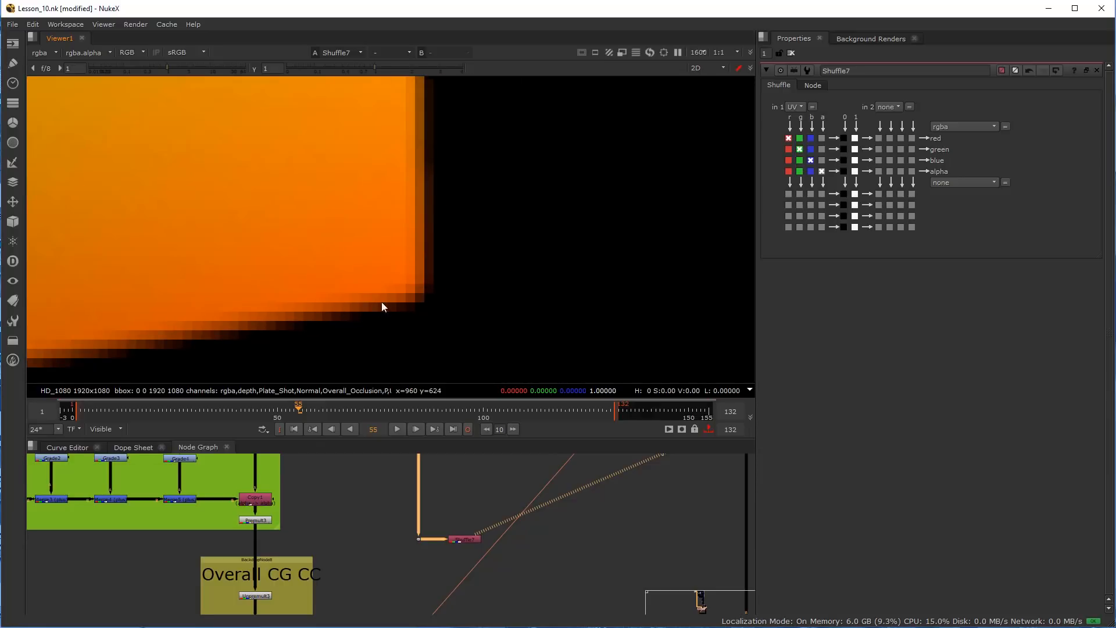
Label the Shuffle node UV and realign it level with its dot
scroll(457, 541, up, 2)
click(459, 545)
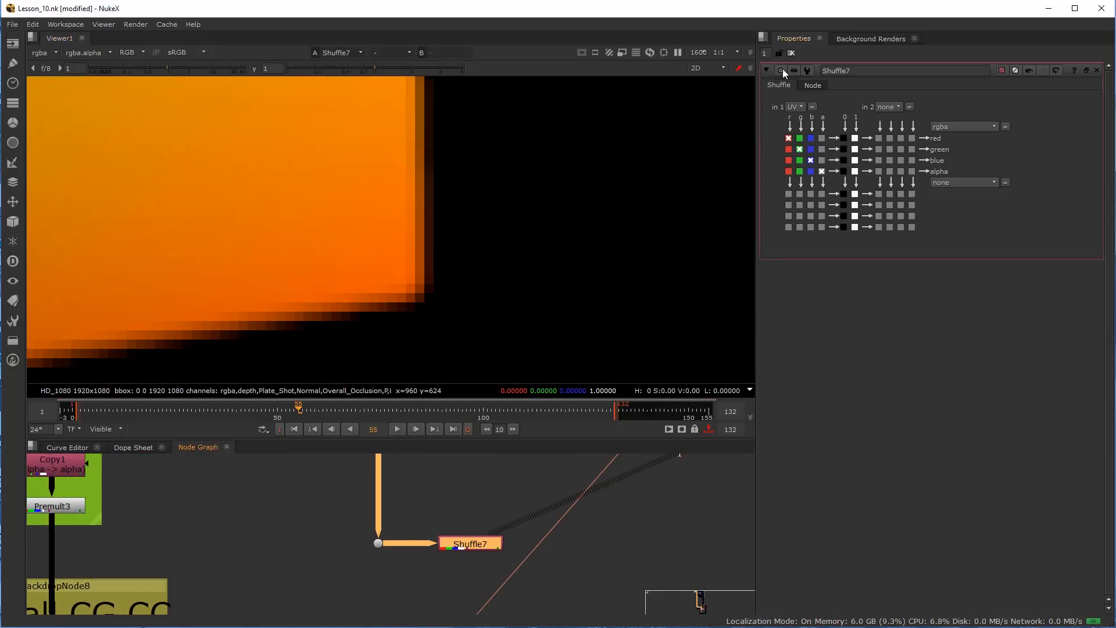
click(814, 85)
text(UV)
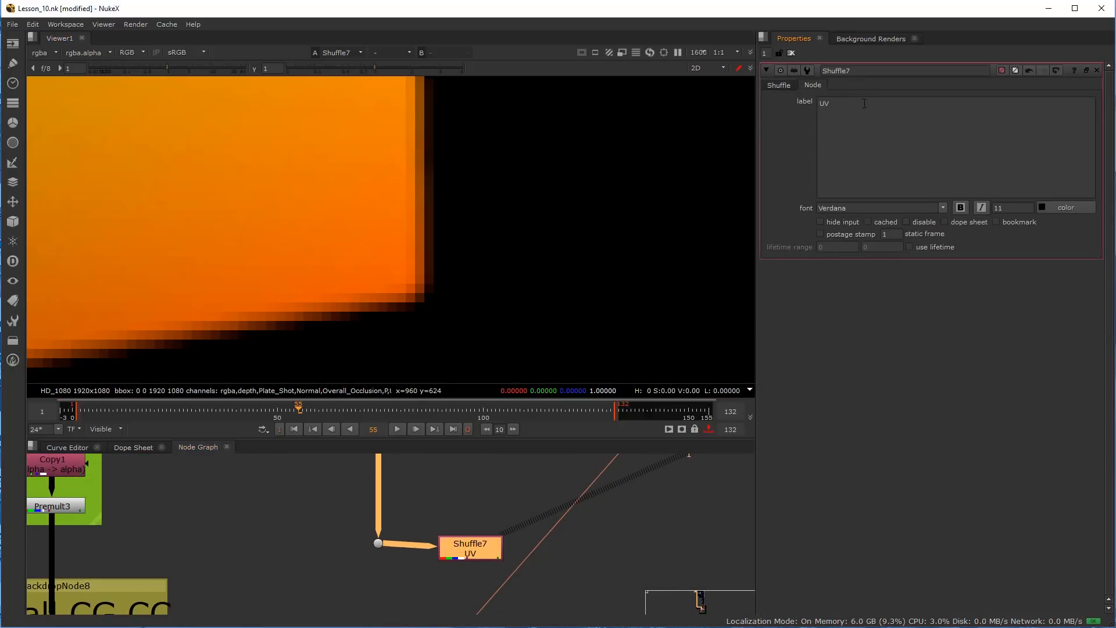
click(422, 539)
drag(488, 548, 495, 543)
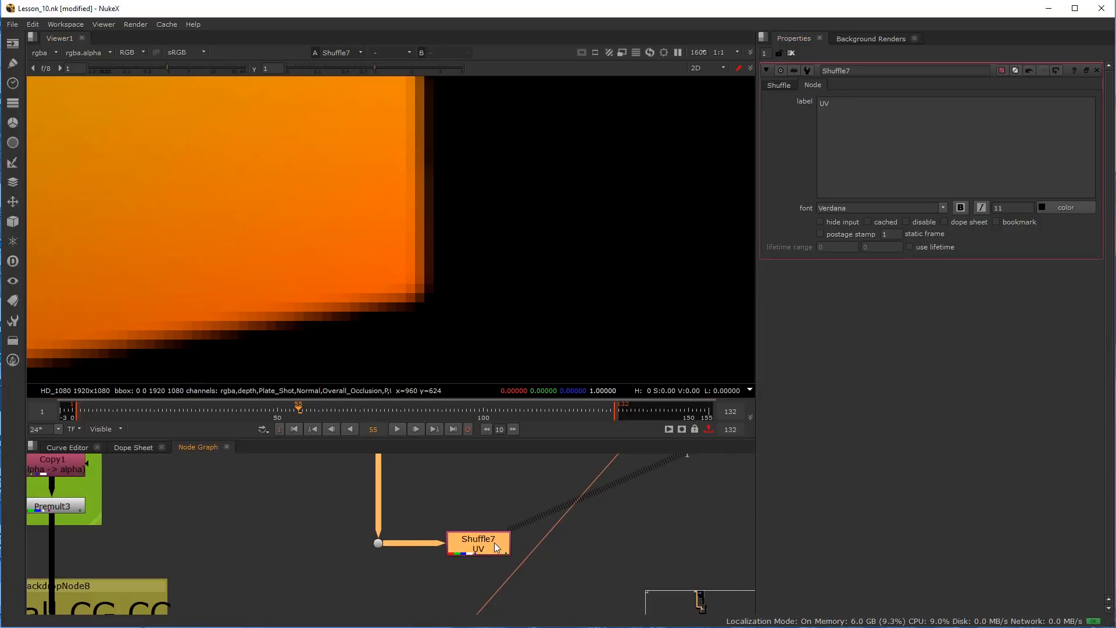
Add an unconnected STMap node beside the UV Shuffle
scroll(410, 545, down, 4)
scroll(408, 545, up, 4)
click(416, 577)
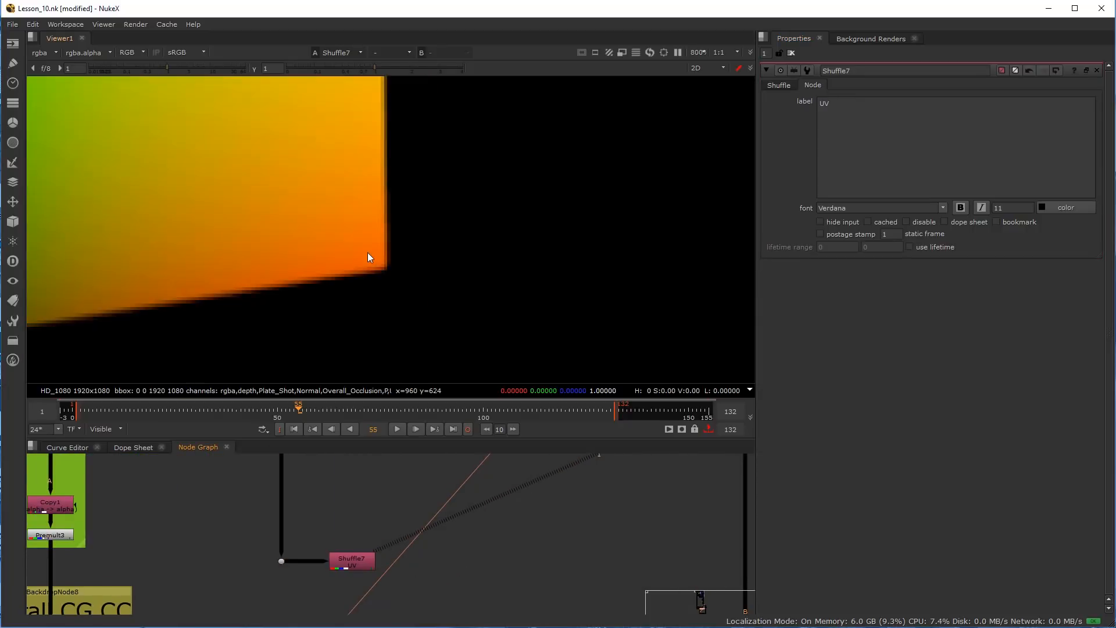
scroll(438, 257, down, 3)
scroll(439, 570, up, 3)
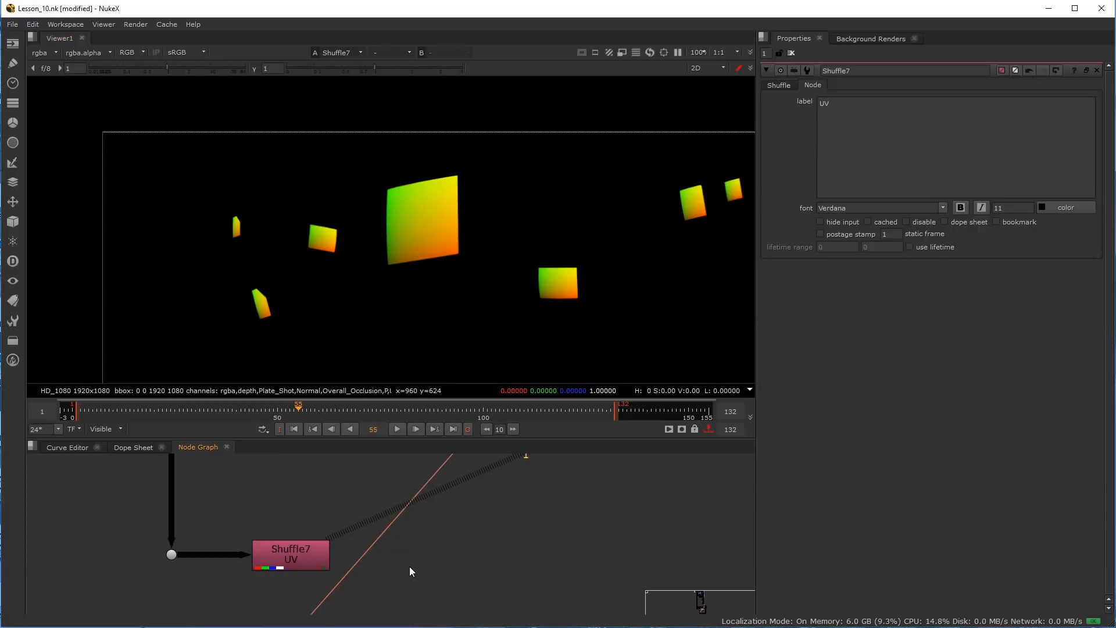
key(Tab)
text(st)
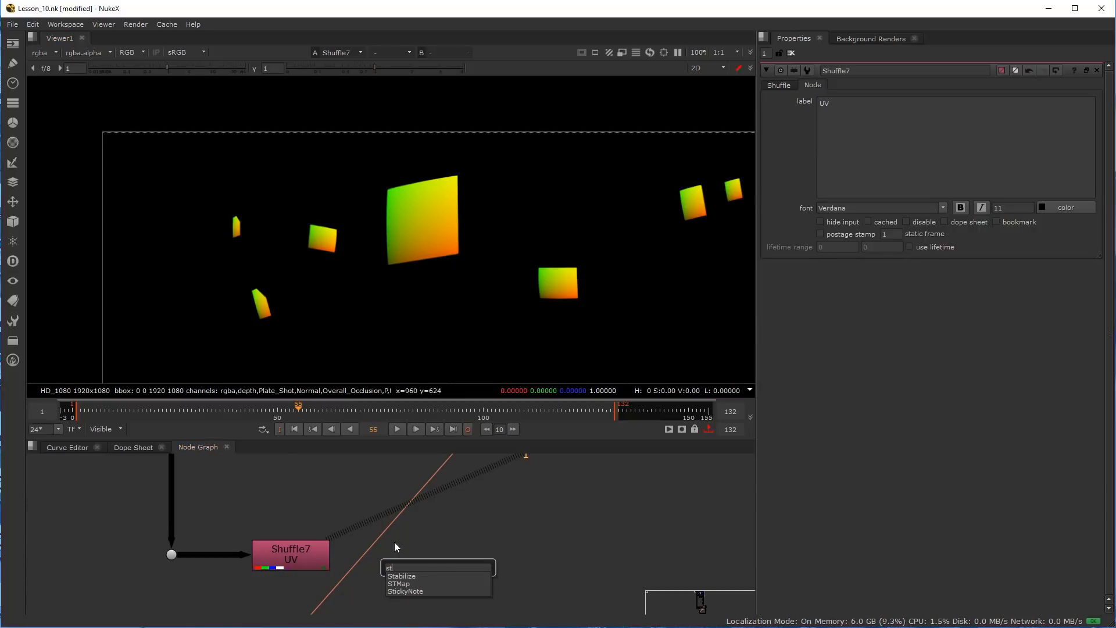
click(413, 583)
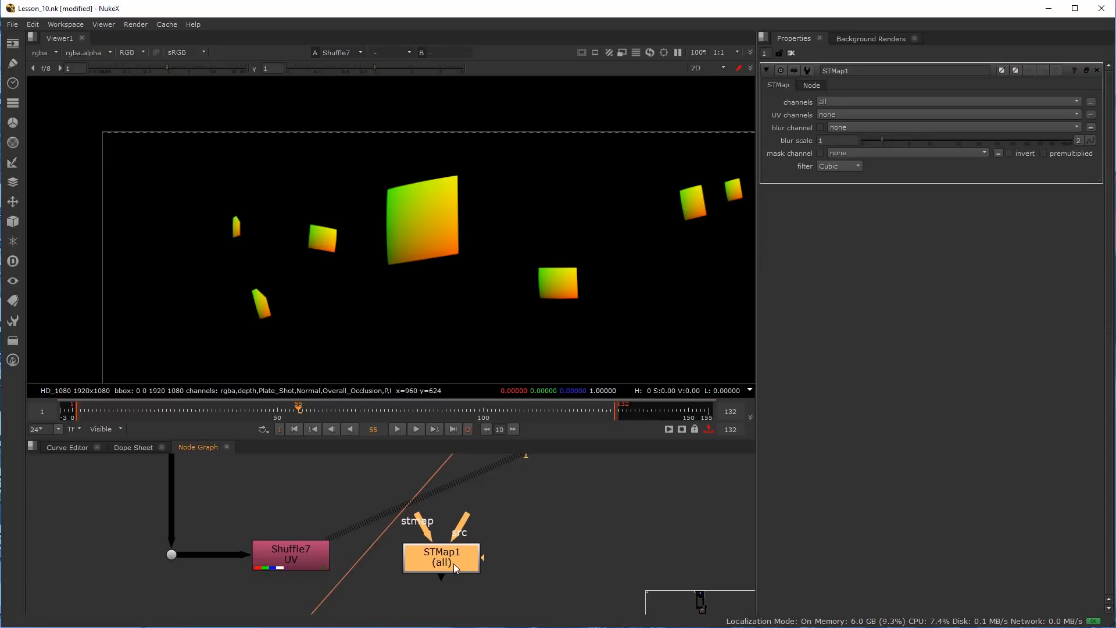
Connect the STMap's stmap input to the UV Shuffle and bring the two nodes level
middle_drag(426, 556, 437, 589)
scroll(437, 590, down, 1)
scroll(436, 586, up, 2)
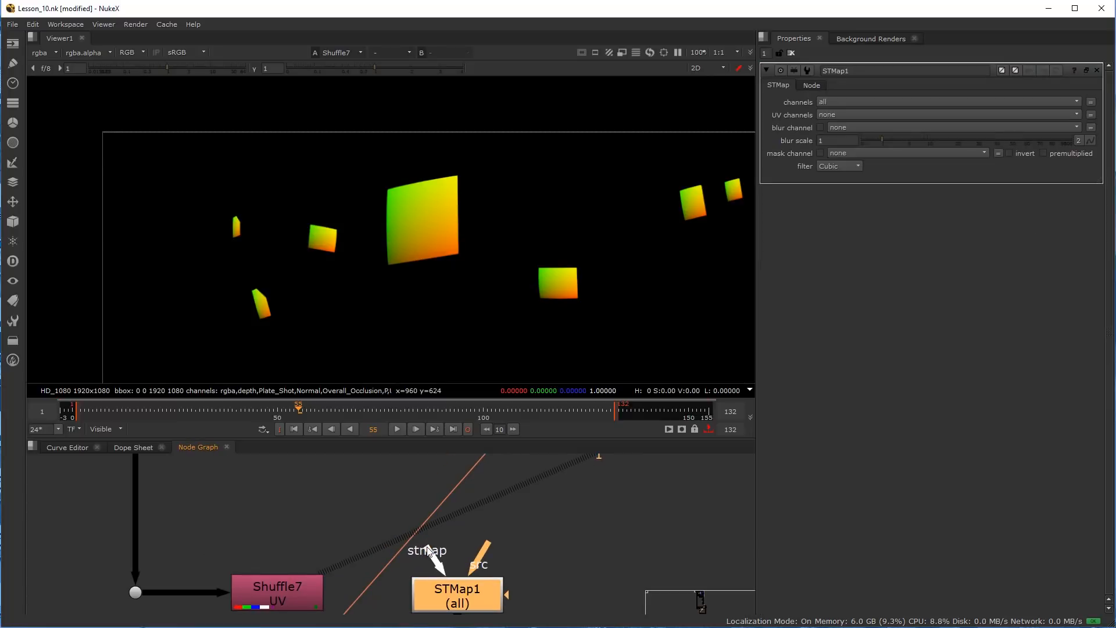
drag(432, 547, 244, 602)
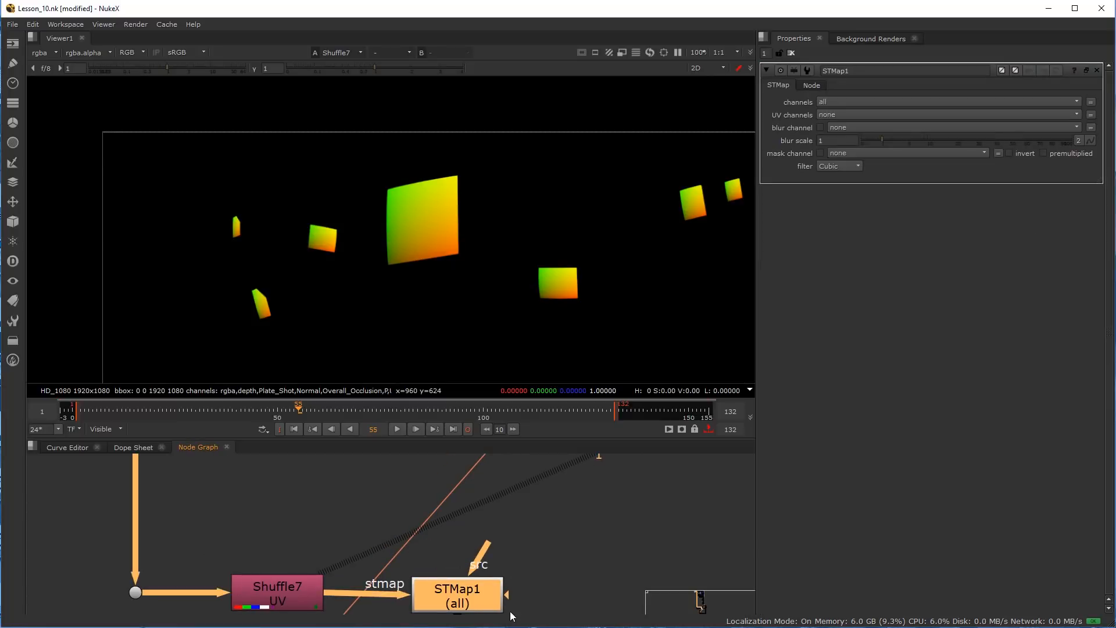
drag(454, 598, 459, 592)
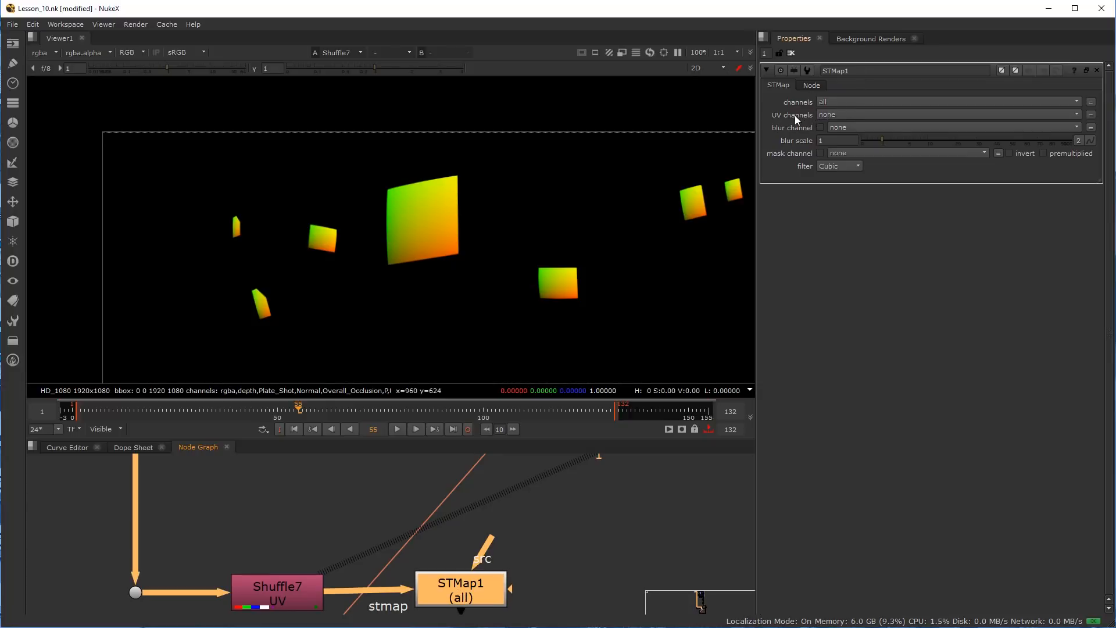
Set the STMap's UV channels to rgba and adjust the node's position
click(842, 115)
click(844, 149)
drag(475, 584, 480, 588)
drag(500, 542, 572, 538)
scroll(476, 561, down, 3)
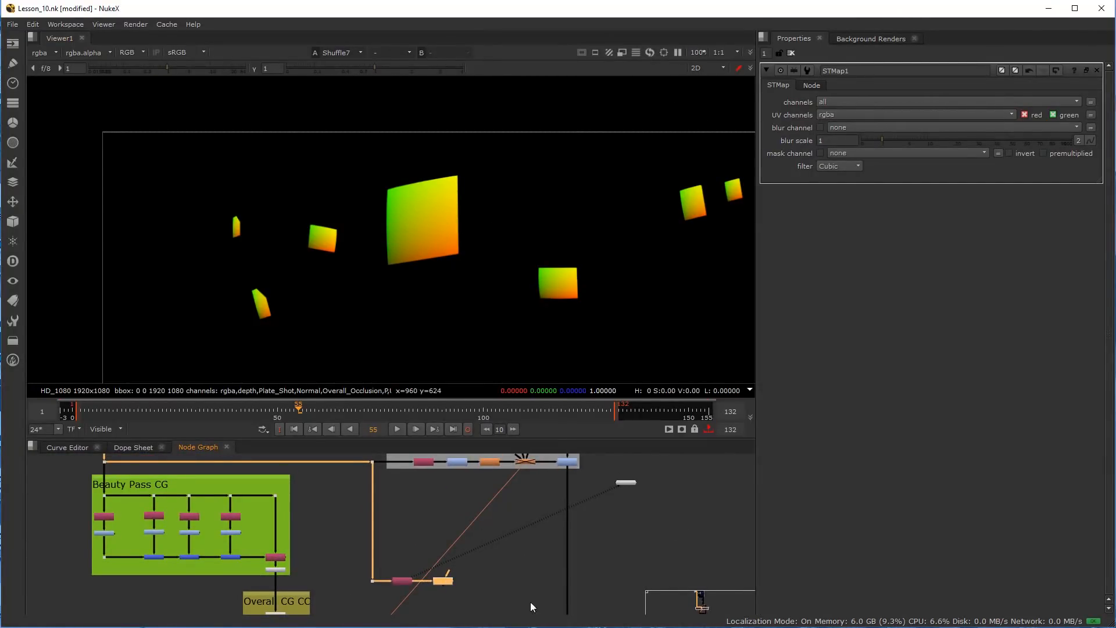
Fine-tune the STMap node's alignment with the UV Shuffle and save the script
scroll(446, 599, up, 3)
scroll(438, 535, down, 3)
scroll(428, 553, up, 3)
drag(436, 535, 429, 533)
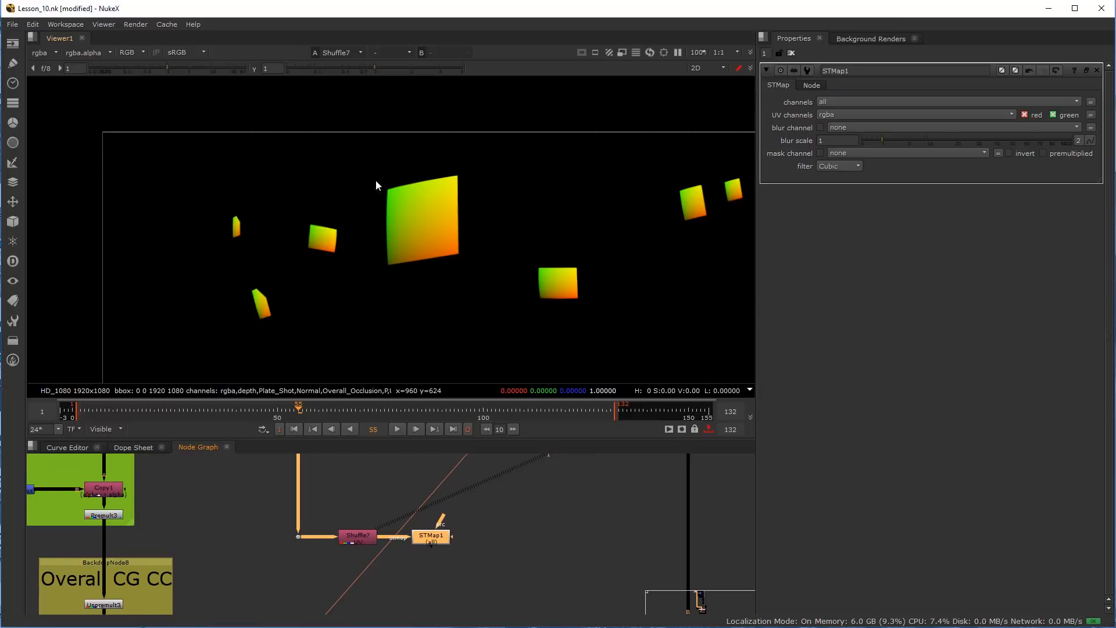
scroll(414, 562, down, 3)
scroll(442, 553, up, 2)
scroll(459, 555, up, 2)
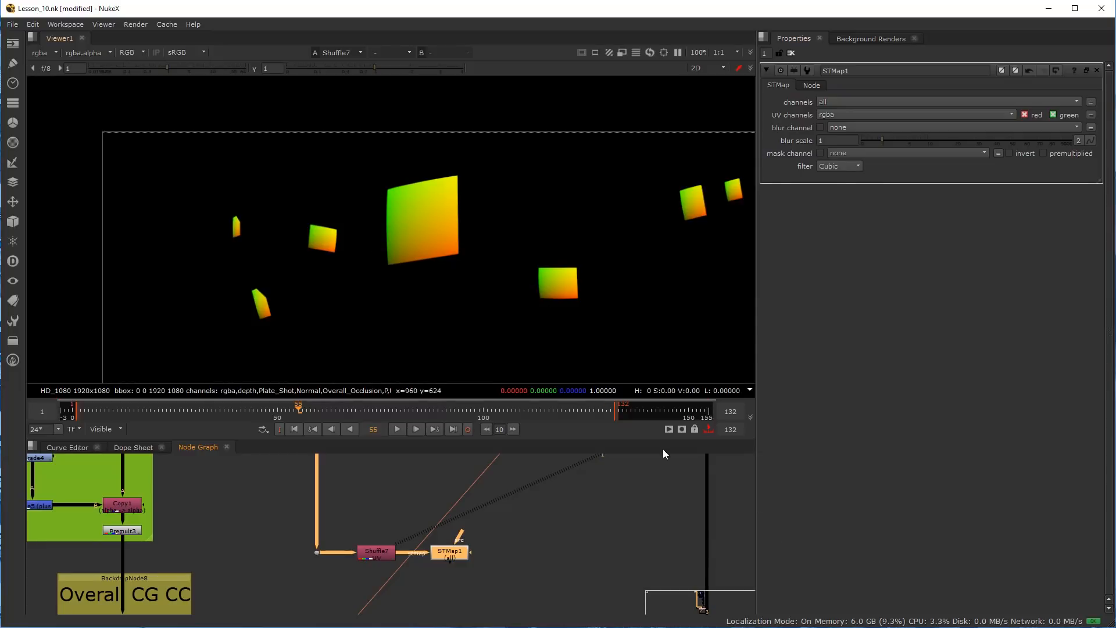
key(ctrl+s)
scroll(509, 543, down, 5)
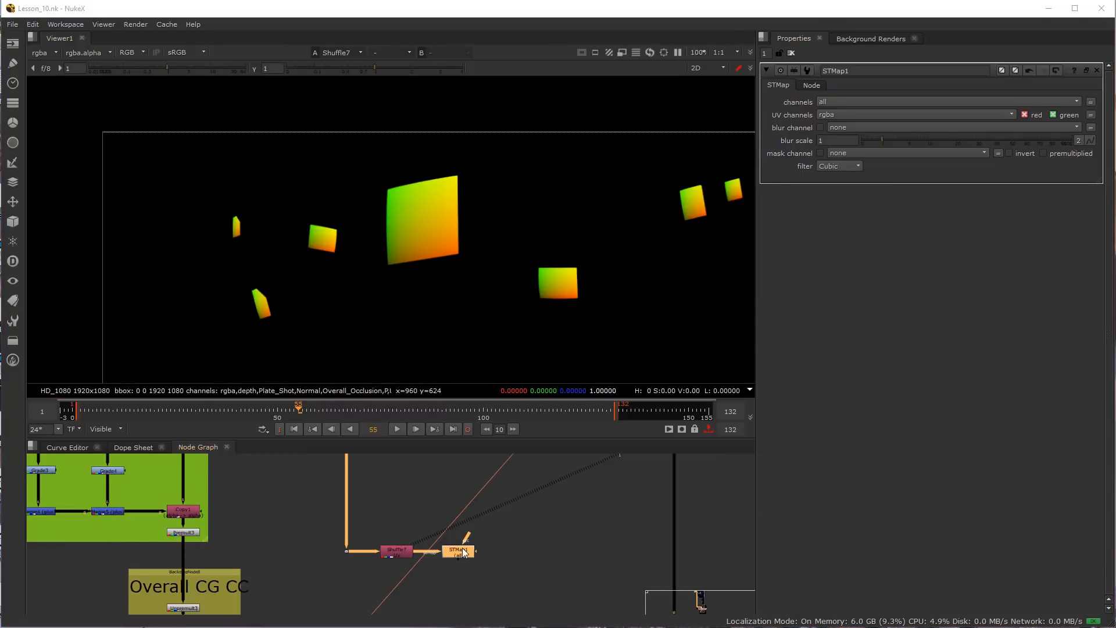
Branch a new Dot off the Dot beside the DIRECT SHADOWS backdrop and place it down near the STMap's level
scroll(535, 515, up, 5)
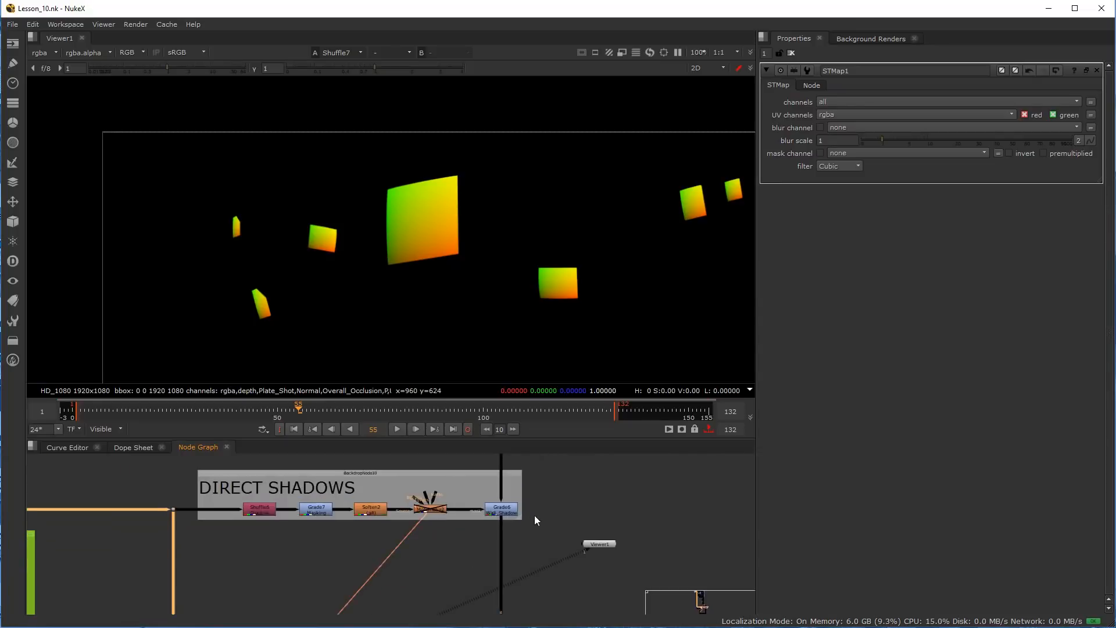
scroll(587, 536, down, 5)
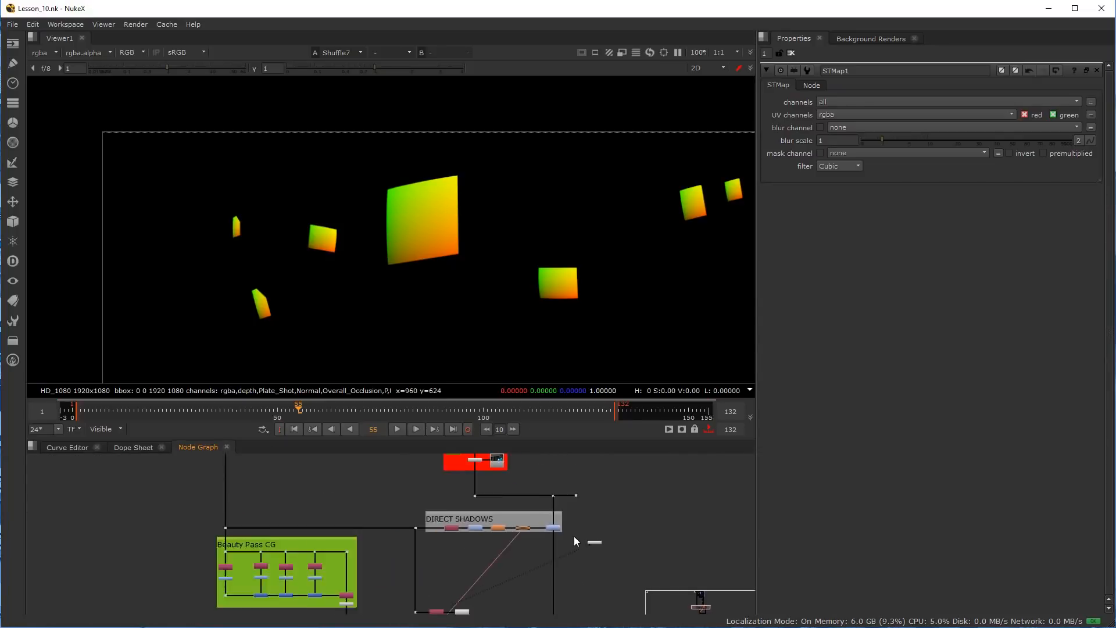
scroll(574, 536, up, 3)
key(period)
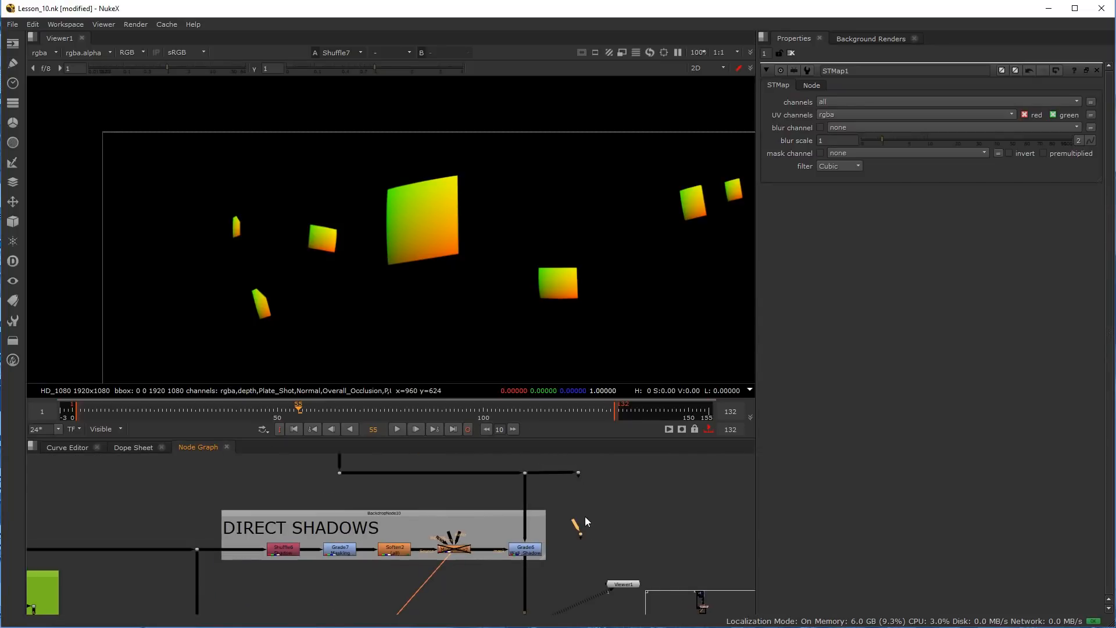
scroll(587, 537, down, 3)
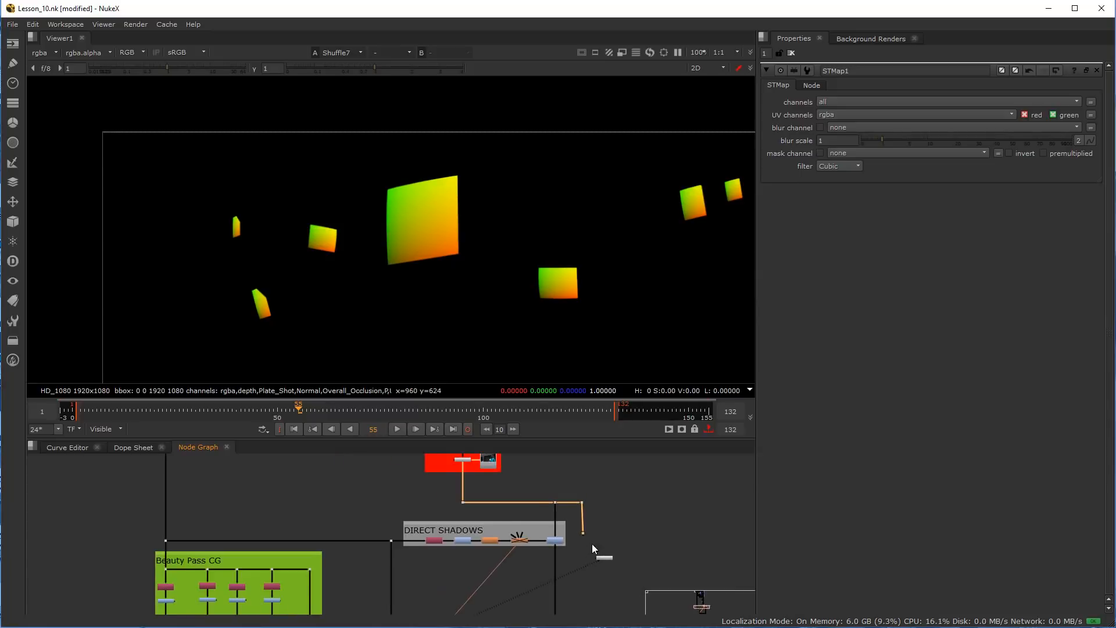
middle_drag(592, 543, 591, 506)
middle_drag(592, 600, 603, 550)
scroll(602, 553, up, 3)
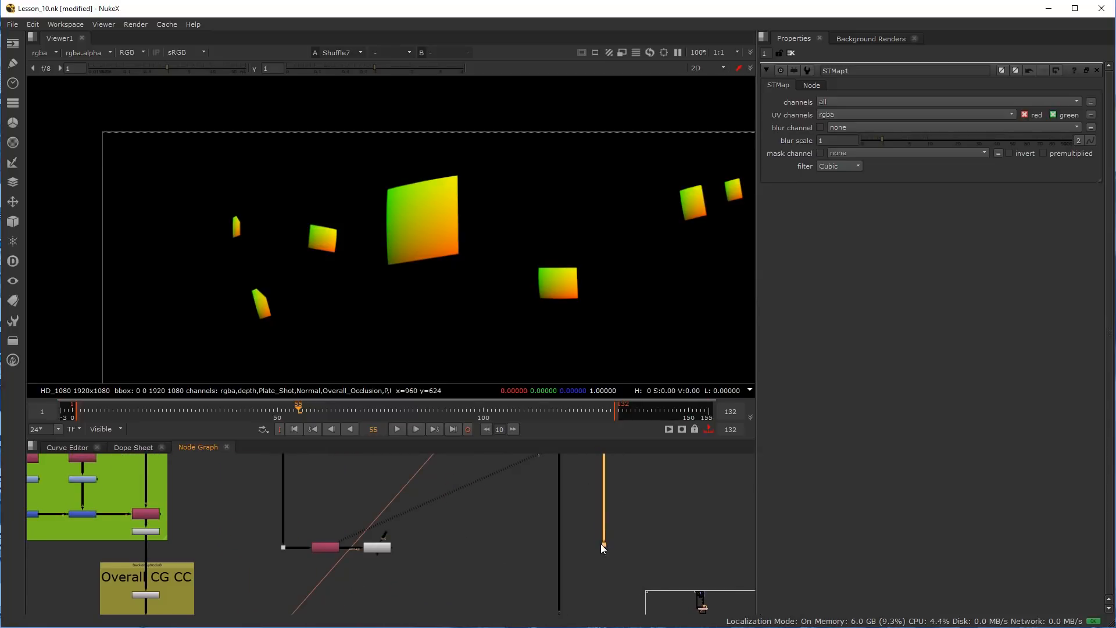
scroll(471, 536, up, 1)
Connect the STMap's src input to the new Dot and add an elbow Dot directly above the STMap, level with it
drag(363, 530, 621, 510)
ctrl+drag(497, 528, 358, 514)
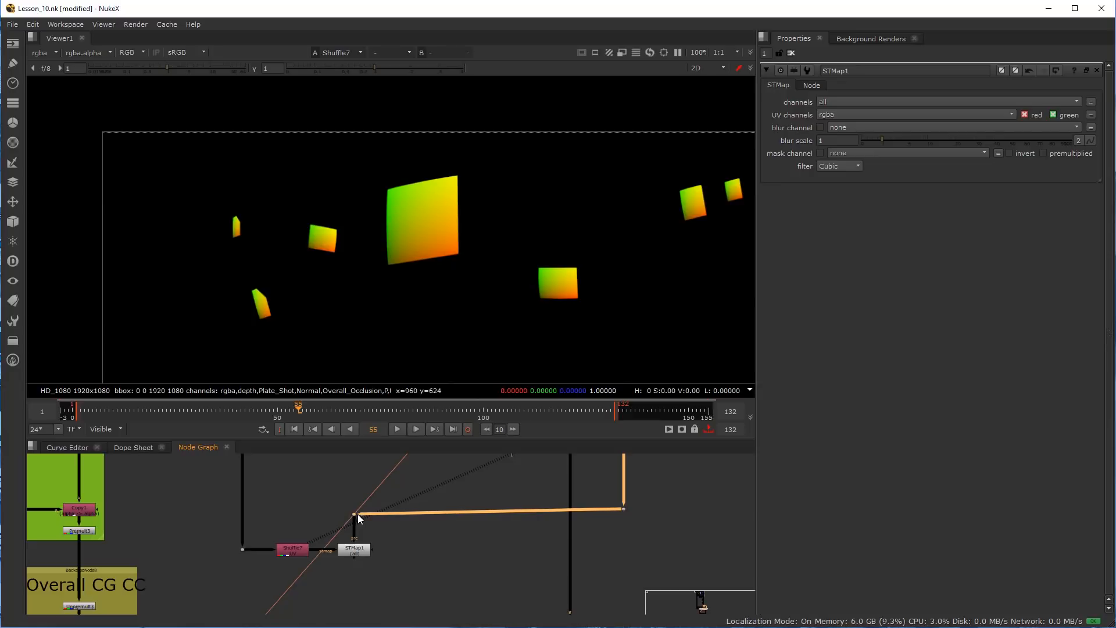
scroll(418, 514, up, 1)
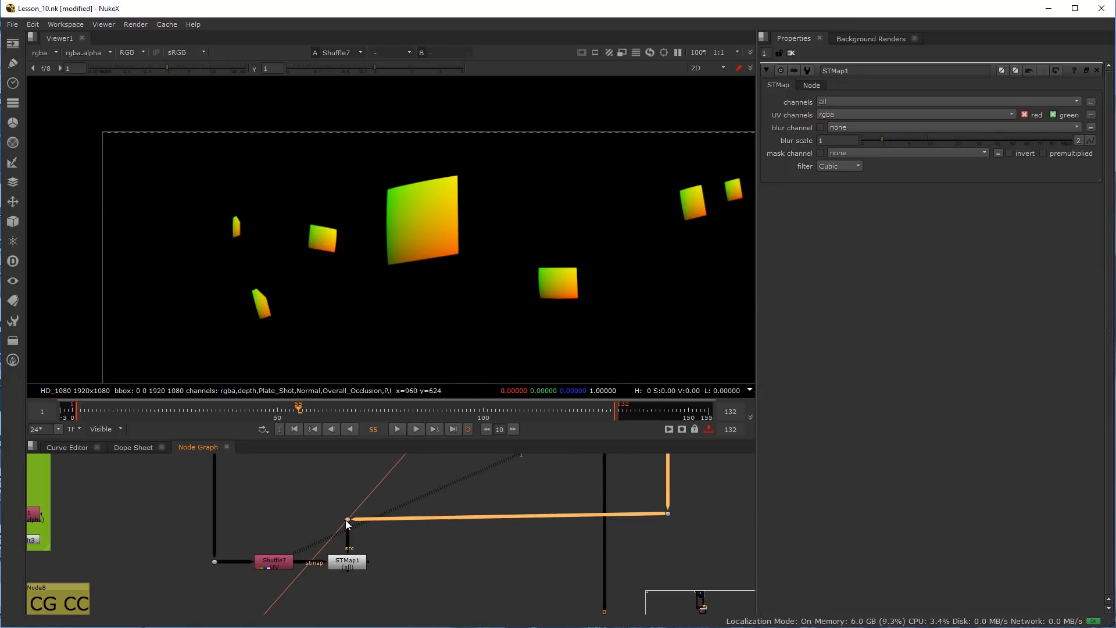
drag(345, 521, 344, 516)
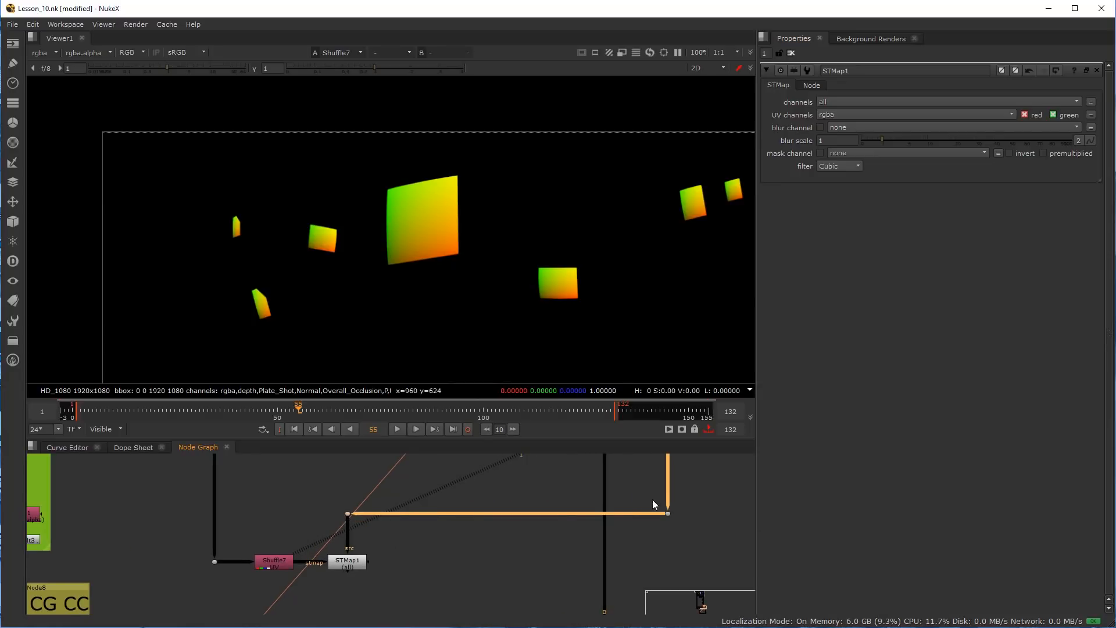
View the STMap output, check the large monitor's upper edge, and move the UV Shuffle farther from the STMap
click(341, 566)
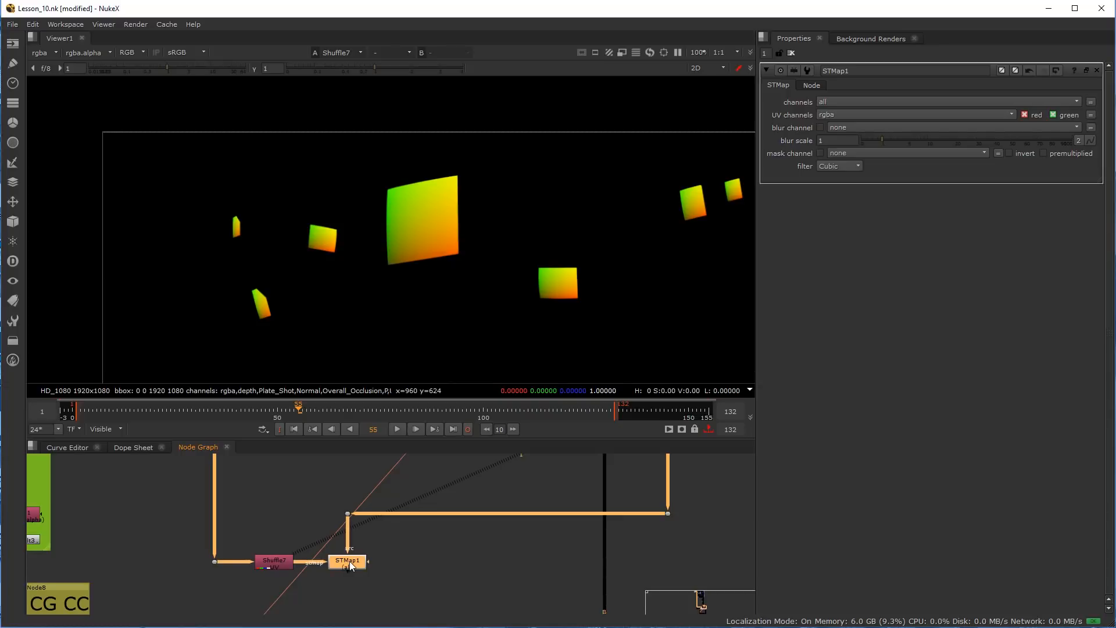
key(1)
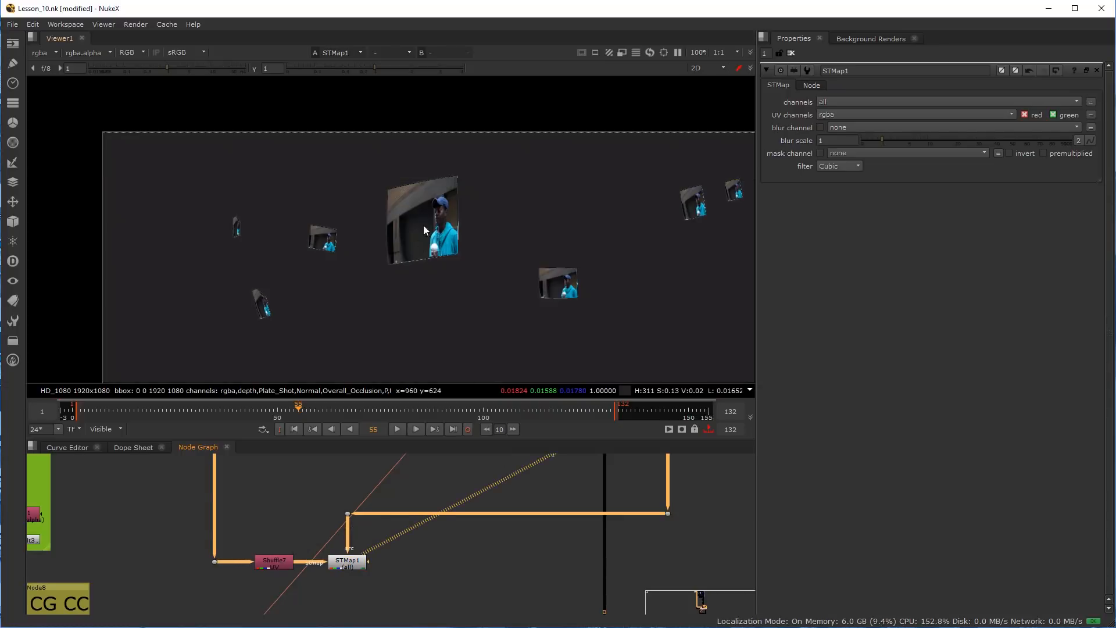
scroll(442, 244, up, 5)
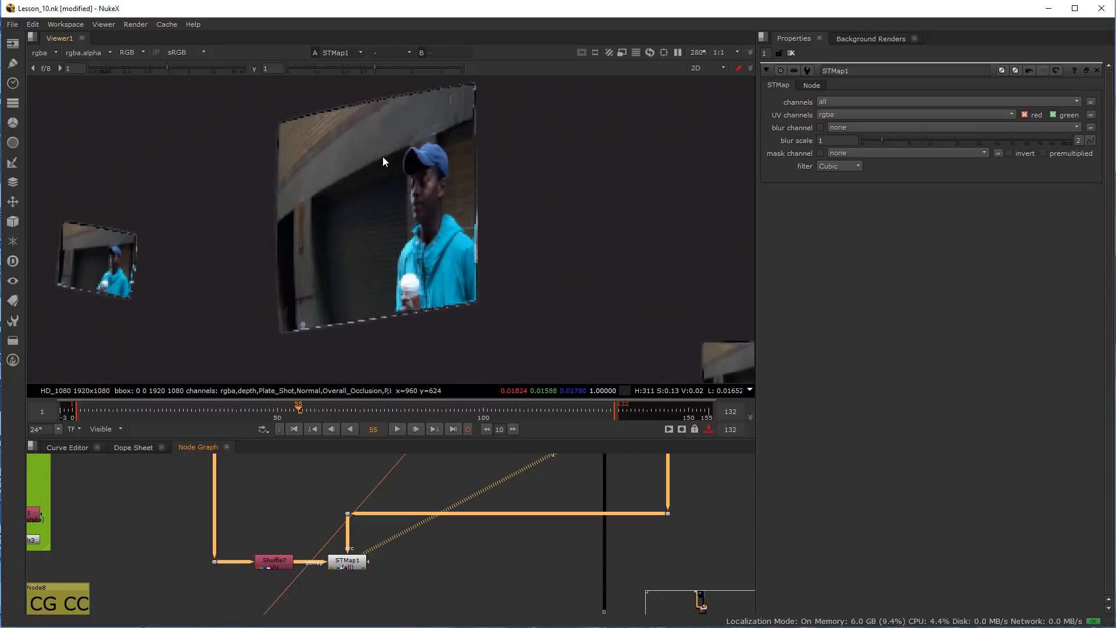
scroll(326, 122, up, 4)
scroll(235, 119, up, 2)
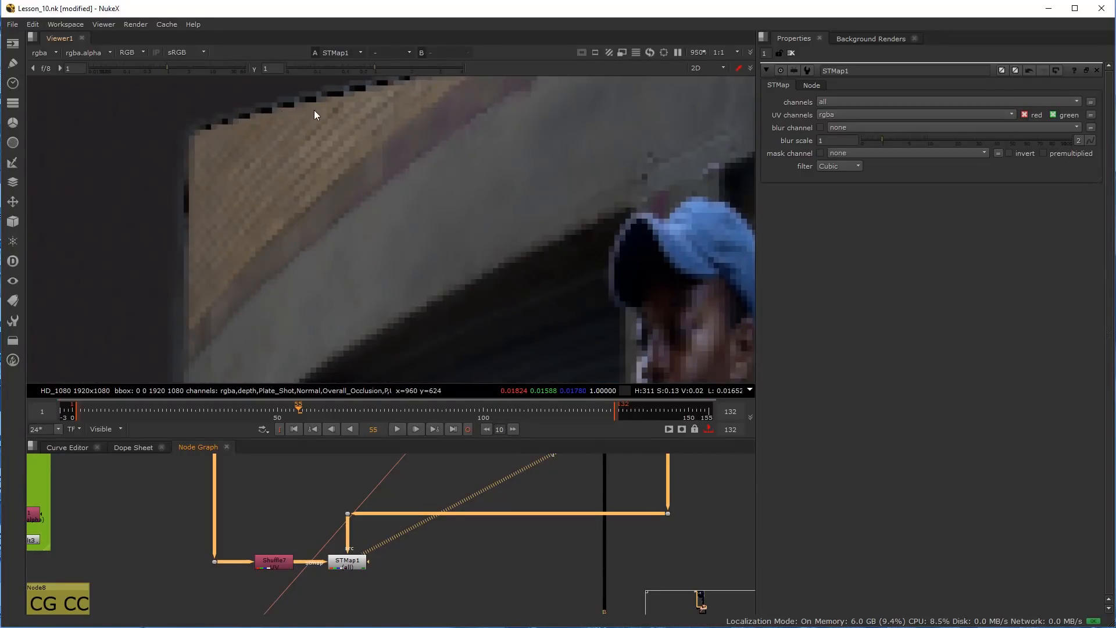
drag(270, 560, 246, 560)
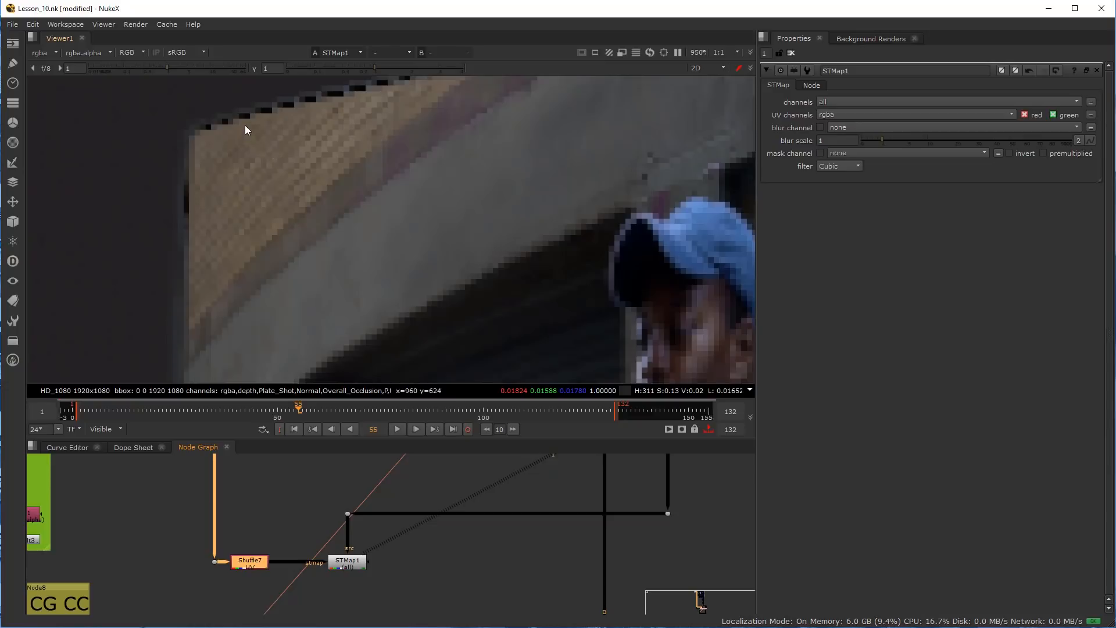
Examine the edges of the mapped image on the large monitor and on the smaller monitor beside it
scroll(246, 125, down, 4)
middle_drag(398, 108, 392, 137)
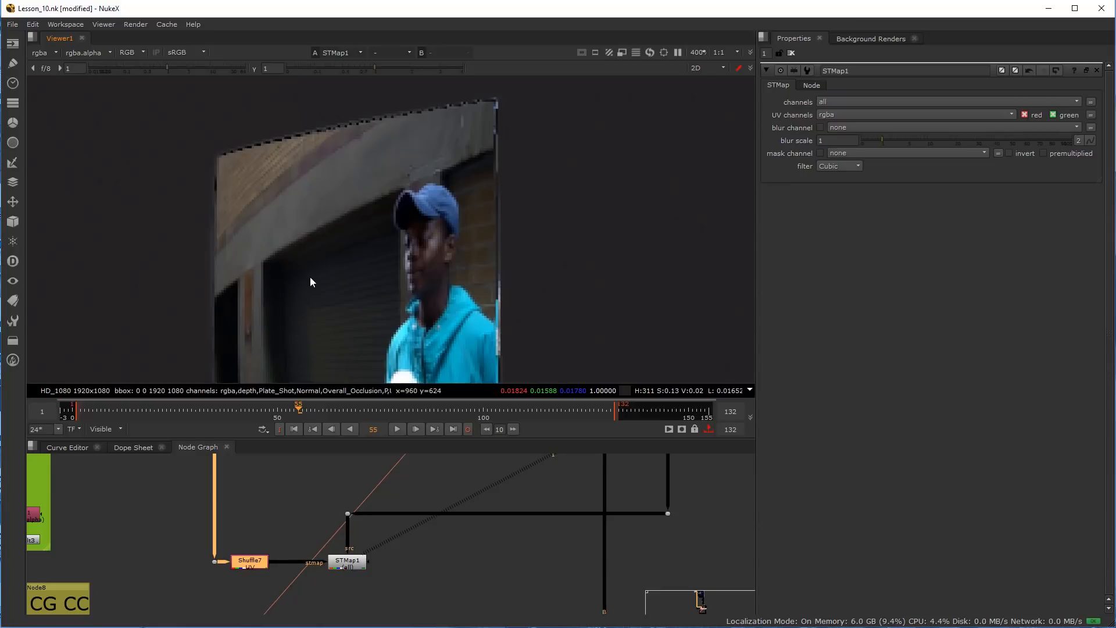
scroll(491, 238, up, 3)
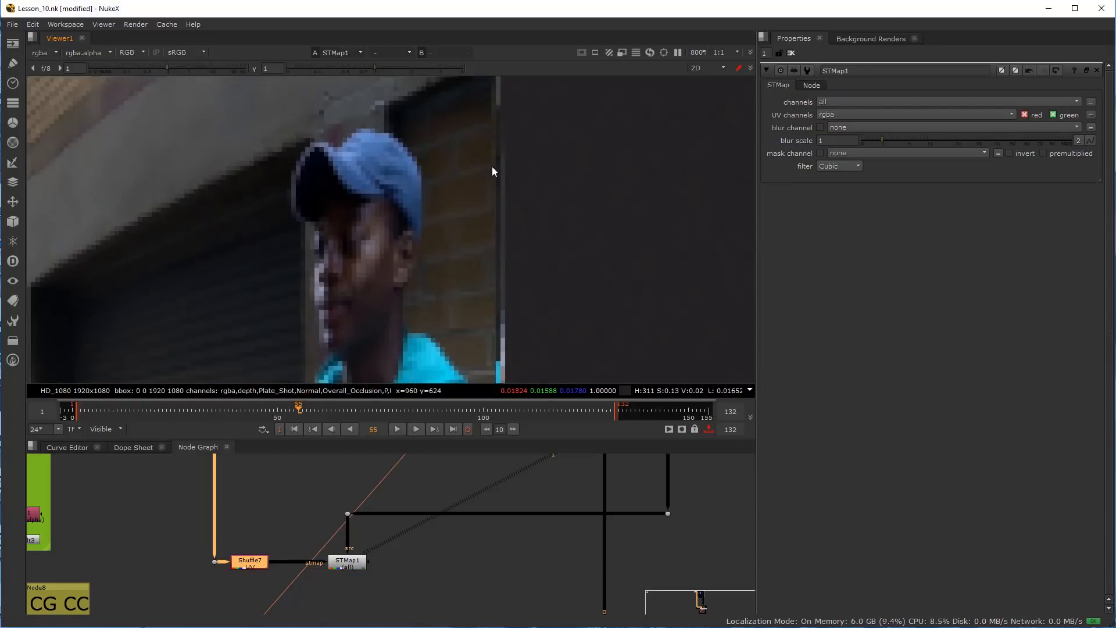
scroll(511, 347, down, 2)
middle_drag(509, 361, 526, 263)
scroll(522, 284, up, 3)
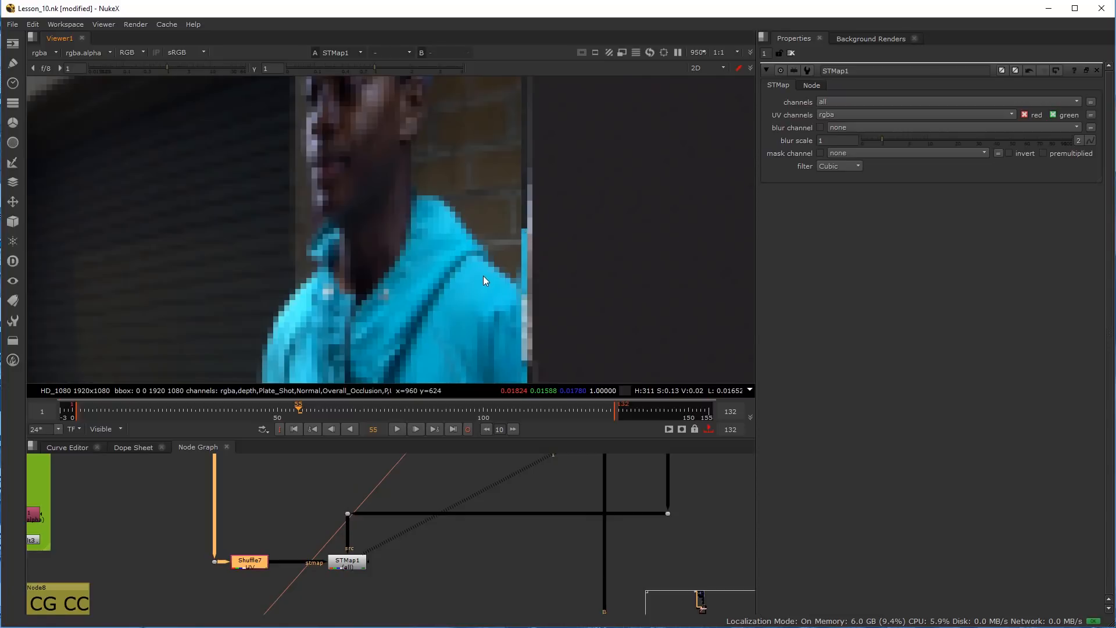
middle_drag(484, 274, 466, 290)
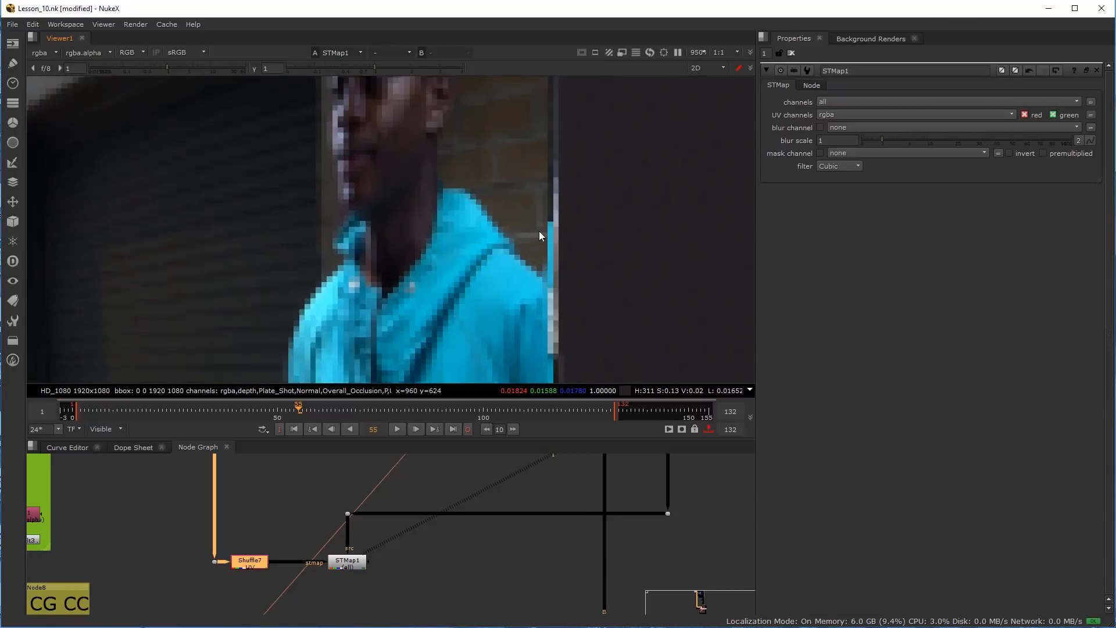
scroll(487, 252, down, 6)
scroll(312, 260, up, 4)
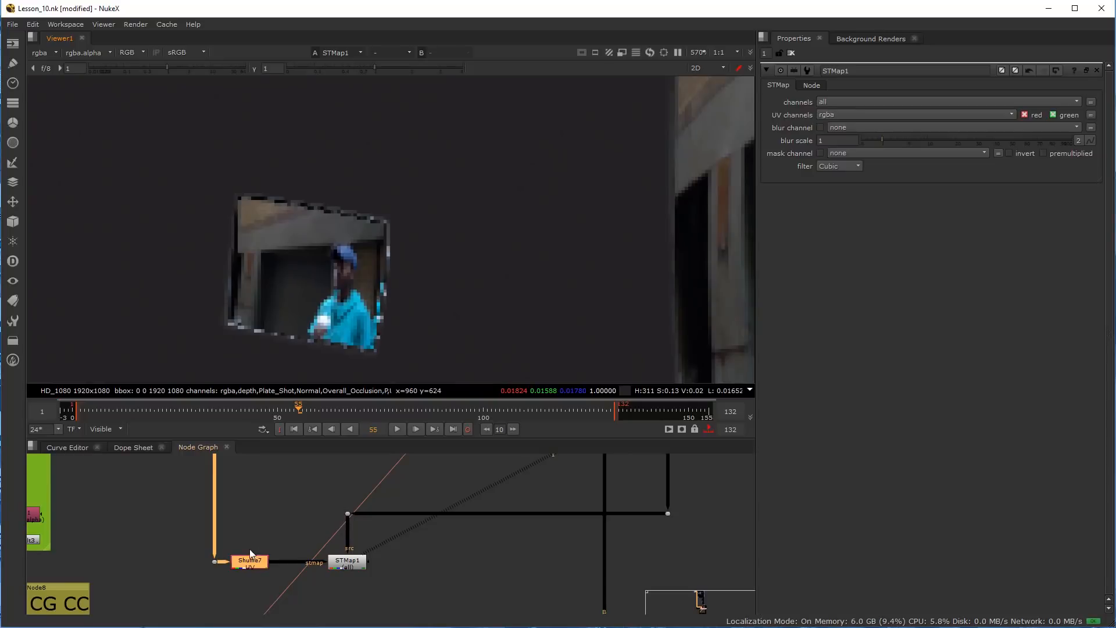
Insert a Grade node between the UV Shuffle and the STMap and label it UV
scroll(255, 556, up, 3)
click(322, 517)
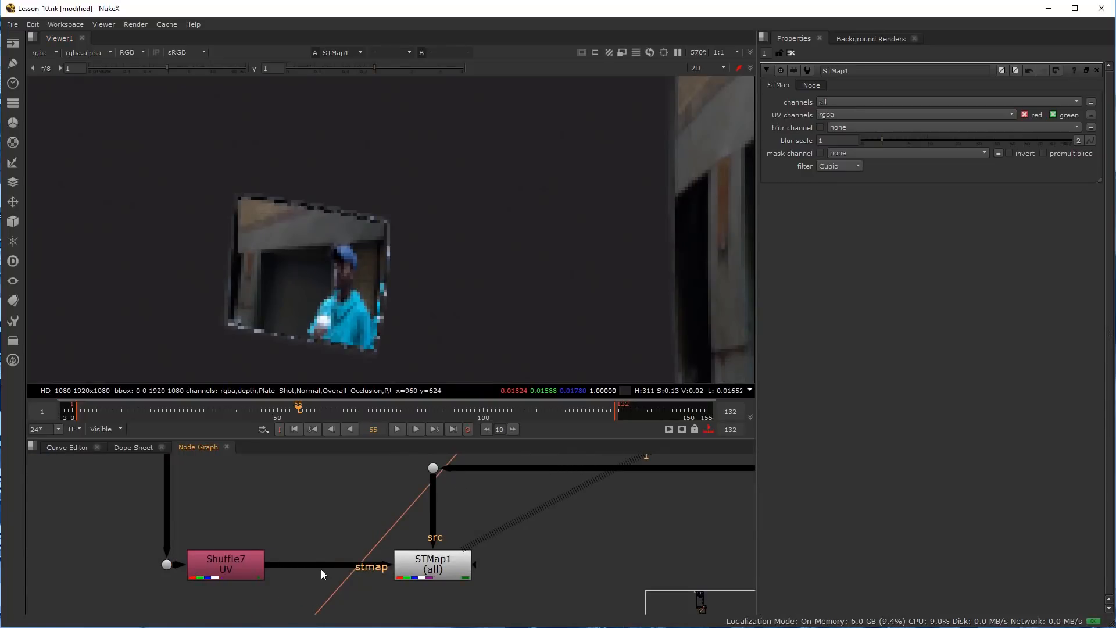
click(243, 573)
key(g)
drag(227, 596, 322, 565)
click(811, 85)
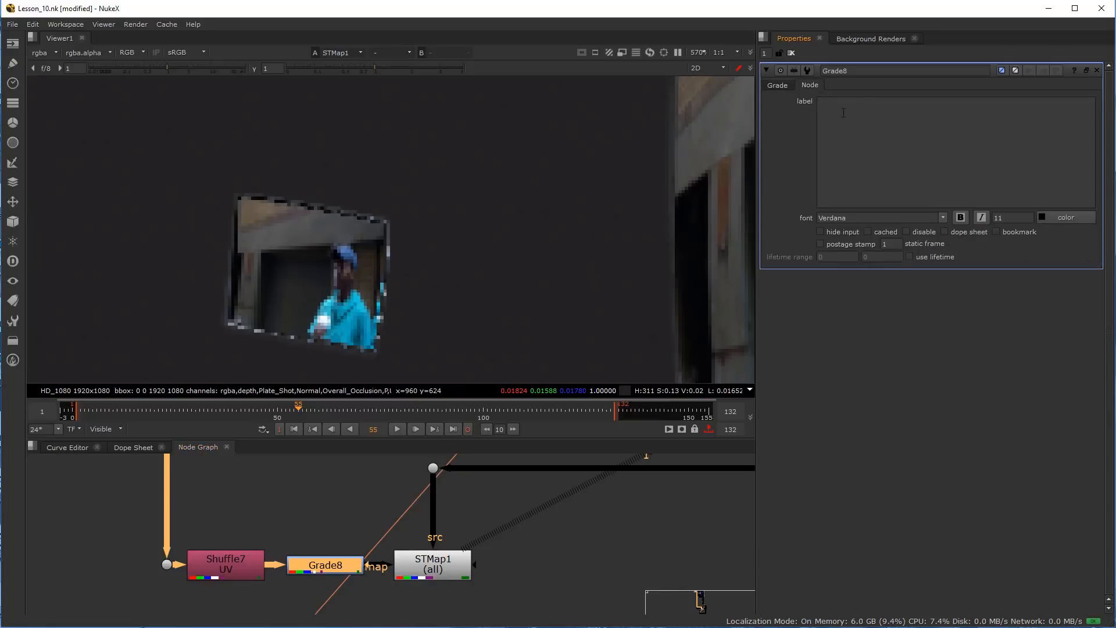
text(UV)
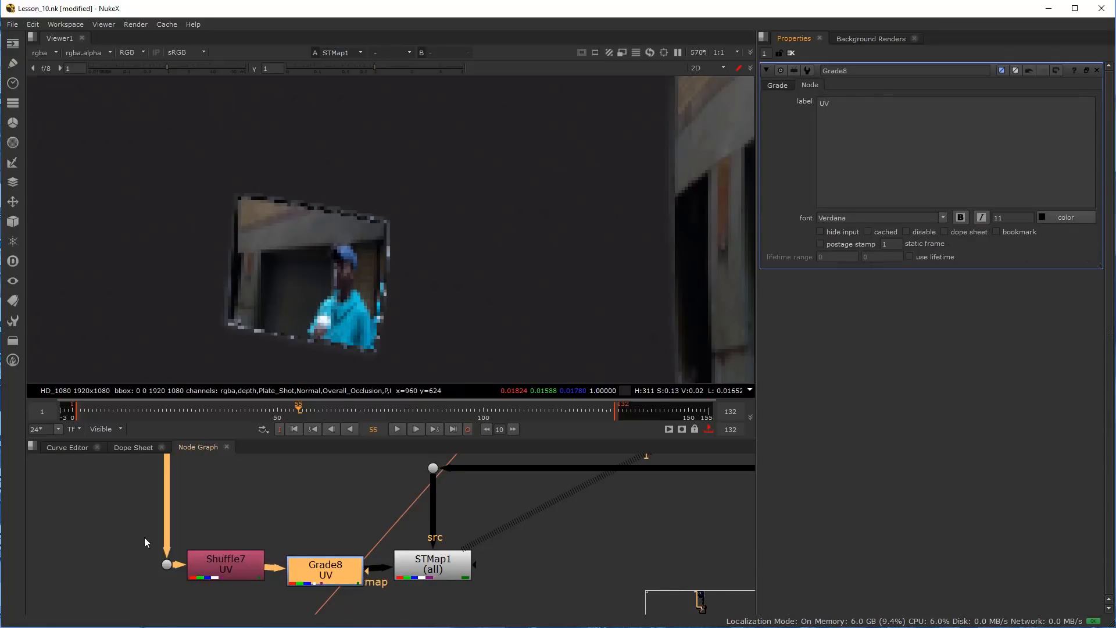
click(328, 480)
click(319, 569)
Try the UV Grade's whitepoint at 0.5 to shift the mapped image, and undo the change
scroll(435, 214, down, 7)
middle_drag(547, 189, 425, 205)
scroll(424, 207, up, 4)
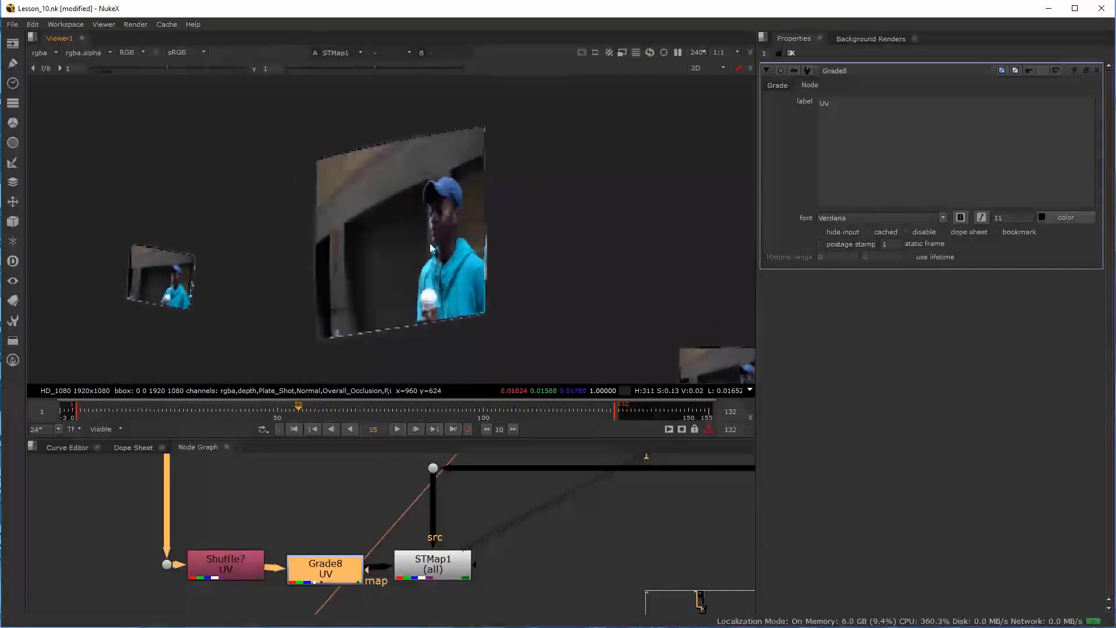
click(779, 85)
mouse_move(958, 116)
mouse_down()
mouse_move(1039, 120)
mouse_move(959, 120)
mouse_up()
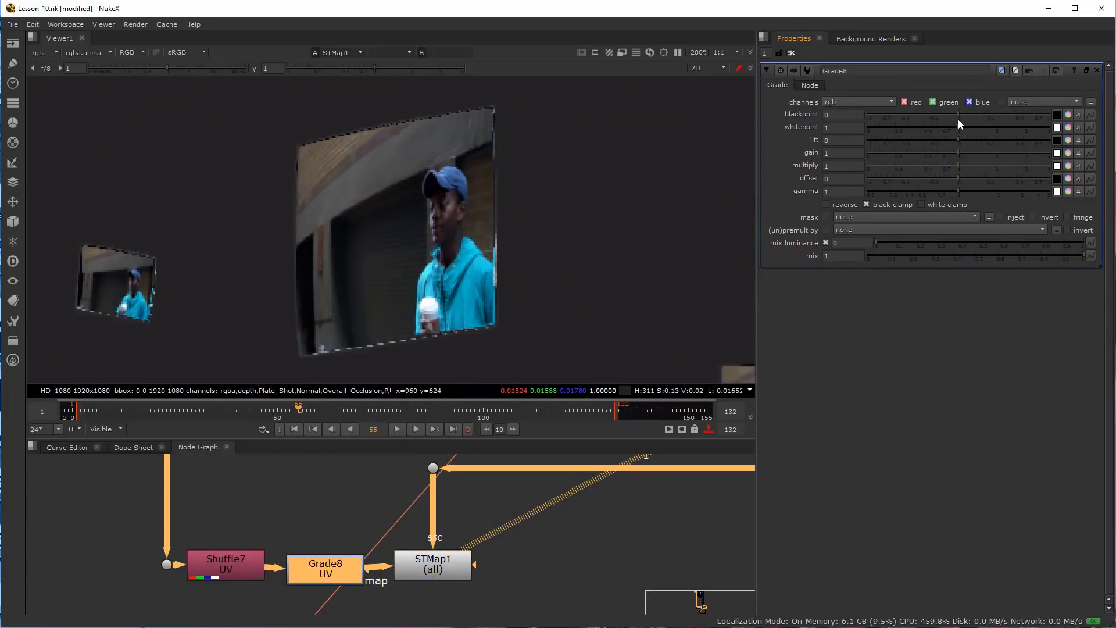
drag(958, 127, 932, 130)
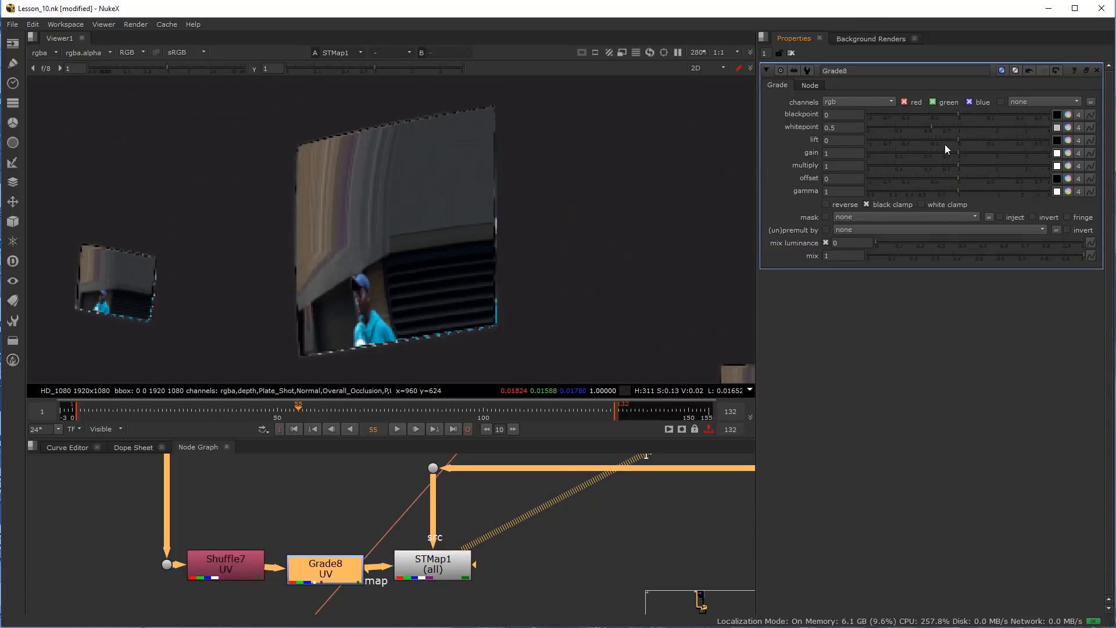
key(ctrl+z)
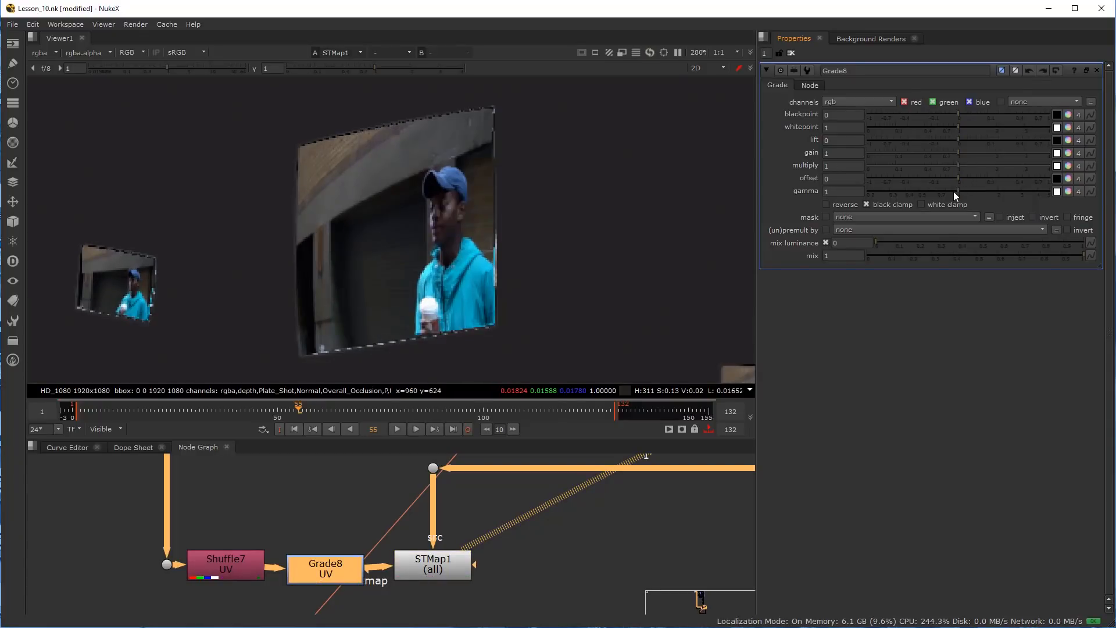
Try the UV Grade's gamma at 0.6 and a different offset, undoing each change
drag(957, 191, 929, 189)
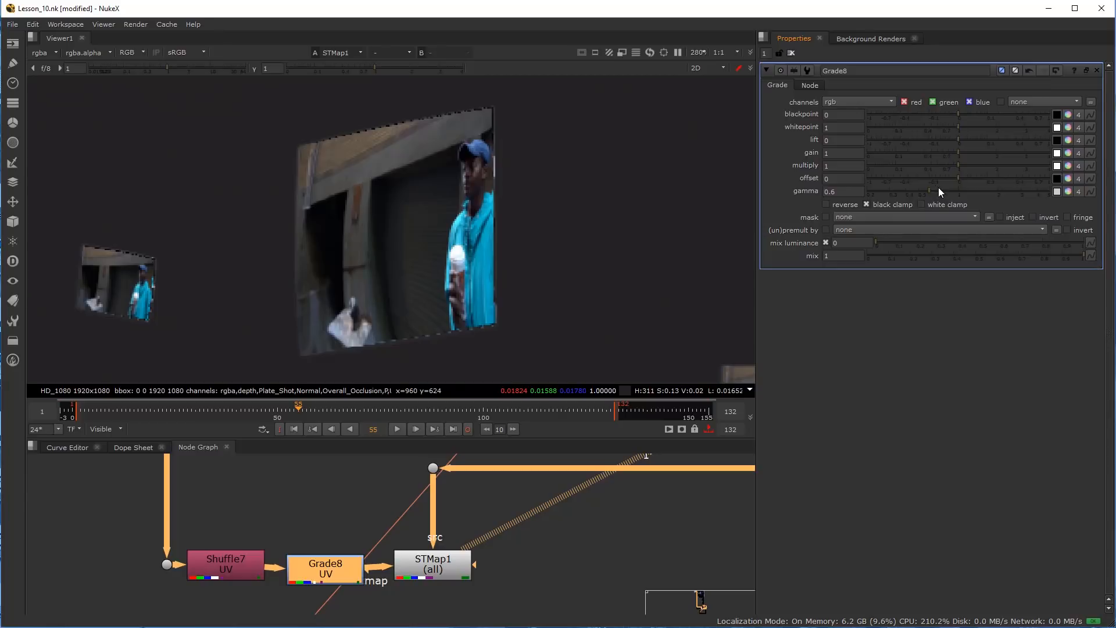
key(ctrl+z)
mouse_move(955, 178)
mouse_down()
mouse_move(940, 177)
mouse_move(975, 177)
mouse_move(955, 176)
mouse_up()
key(ctrl+z)
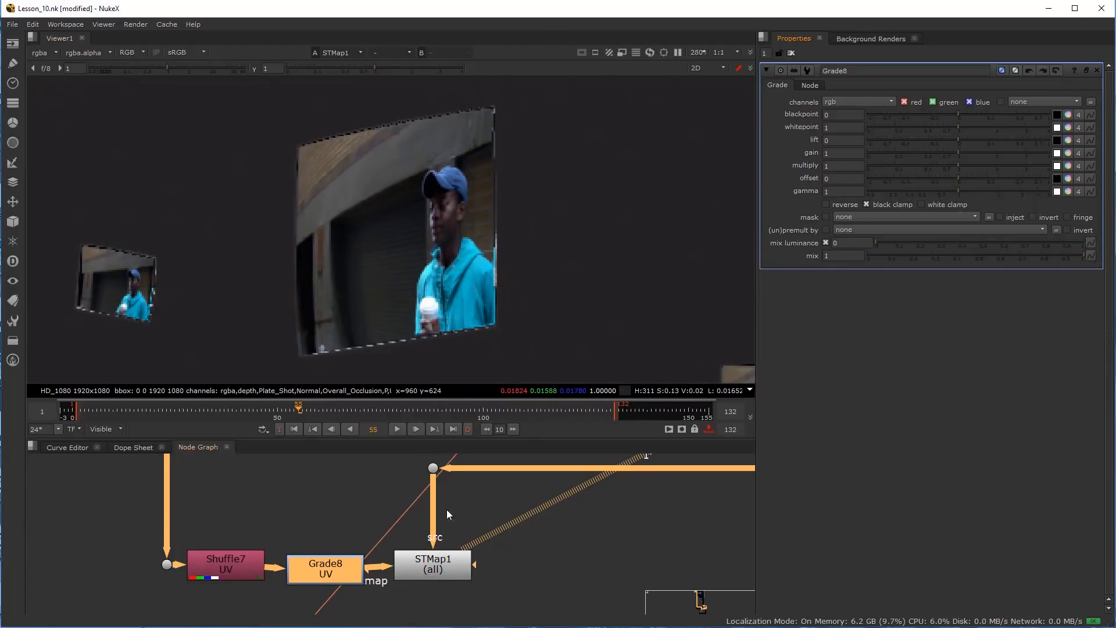
Align the UV Grade with the Shuffle and STMap nodes and save the script
drag(318, 576, 314, 570)
scroll(457, 537, down, 5)
middle_drag(505, 561, 461, 564)
key(ctrl+s)
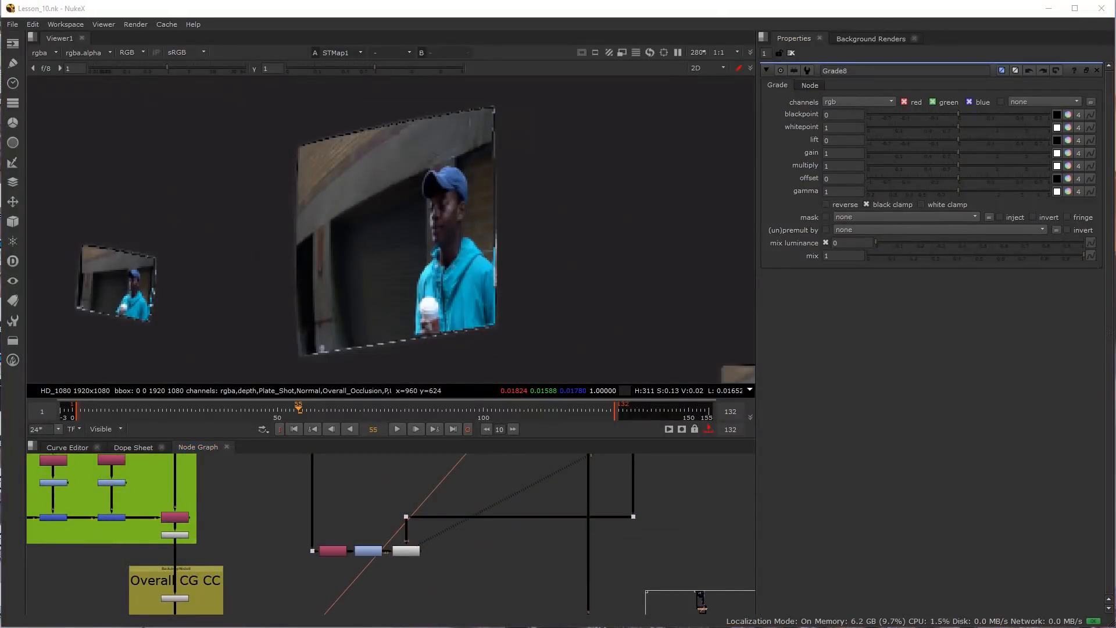
View the STMap output and examine its alpha channel against the colour image across the whole frame
middle_drag(418, 577, 466, 575)
scroll(458, 555, up, 3)
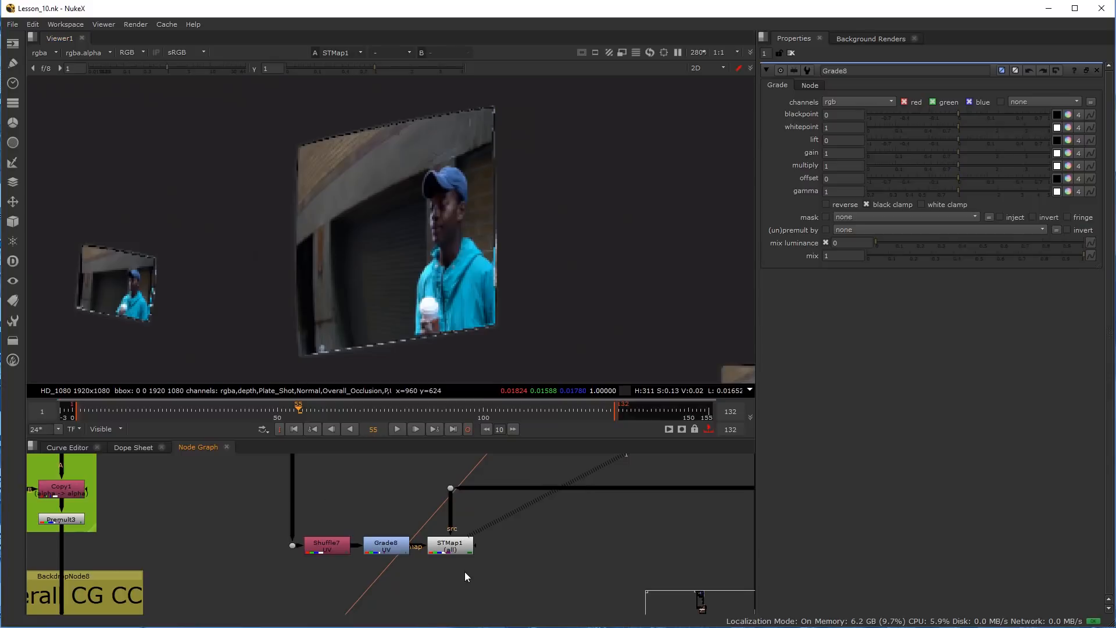
scroll(465, 567, down, 1)
click(466, 550)
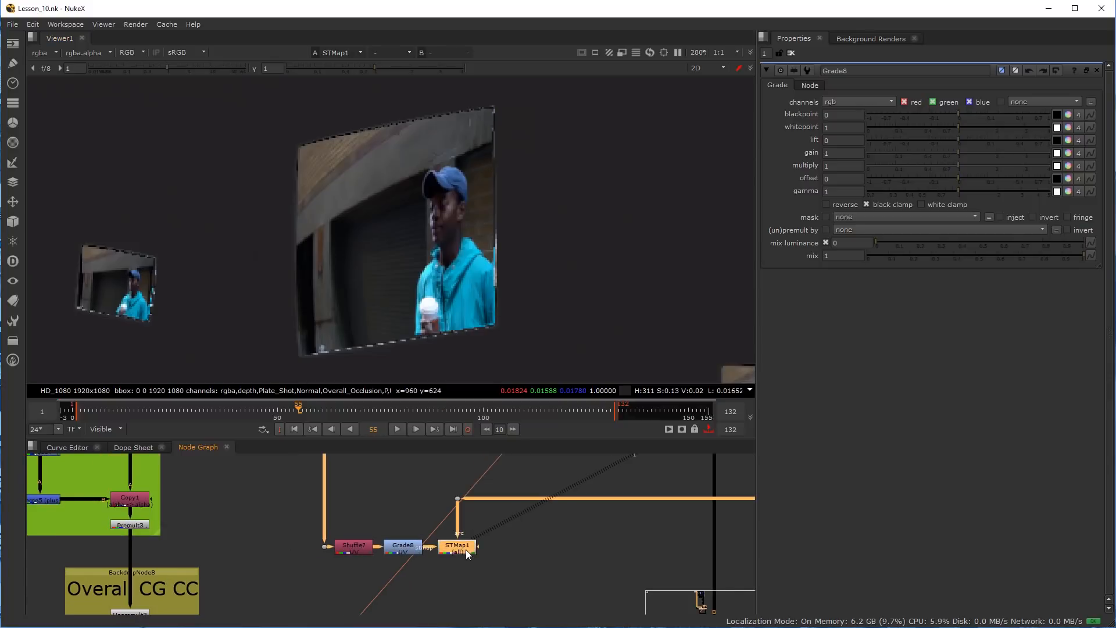
key(1)
key(a)
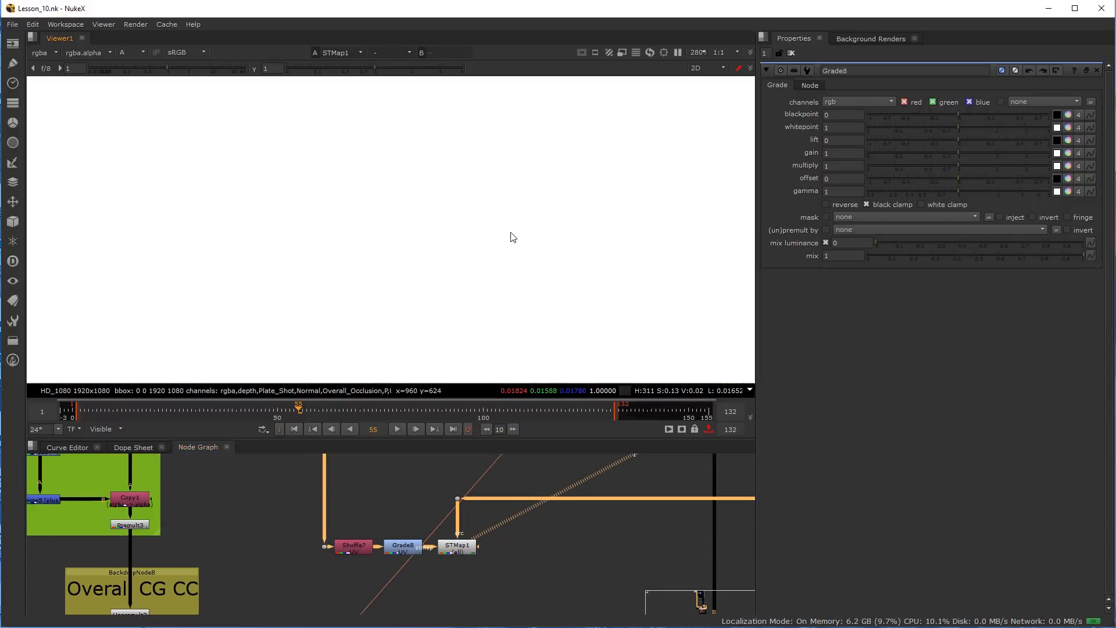
scroll(512, 244, down, 8)
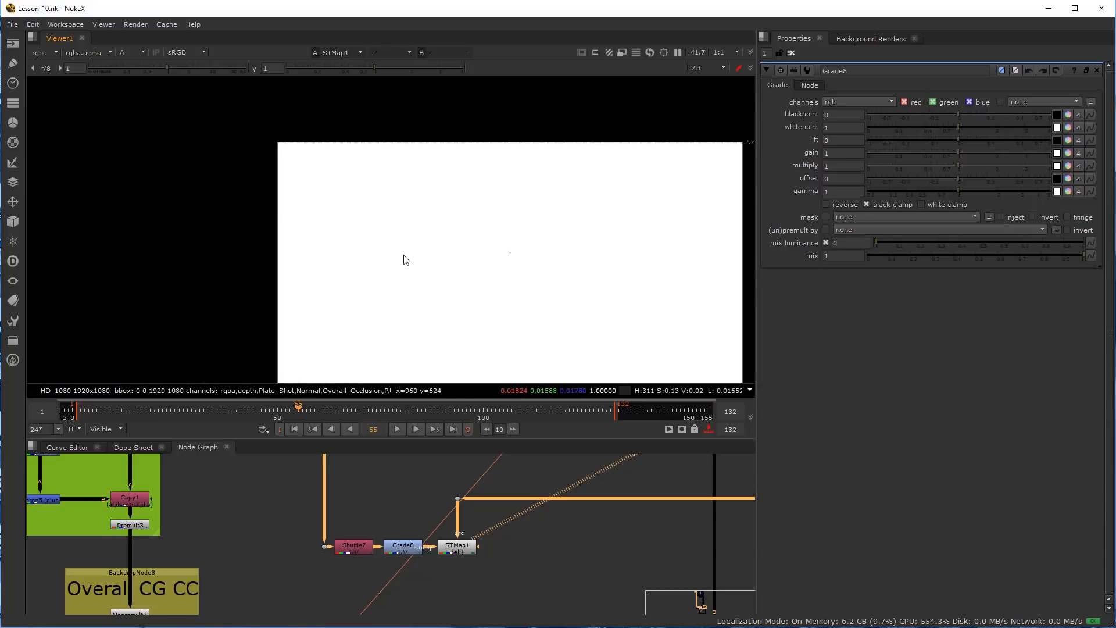
key(a)
scroll(423, 200, up, 4)
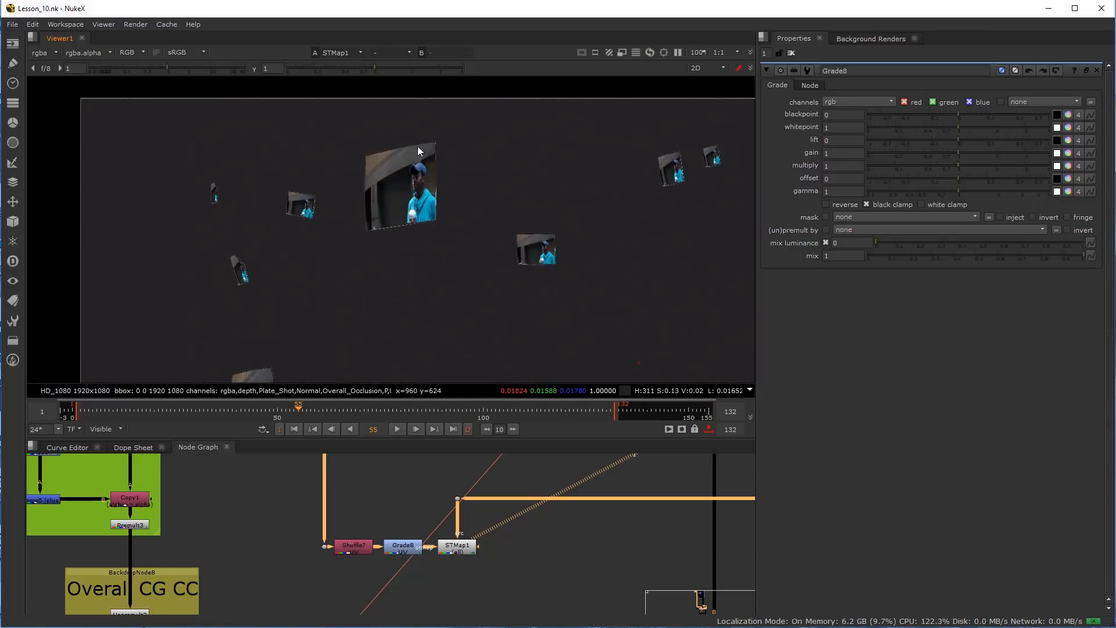
middle_drag(433, 578, 427, 525)
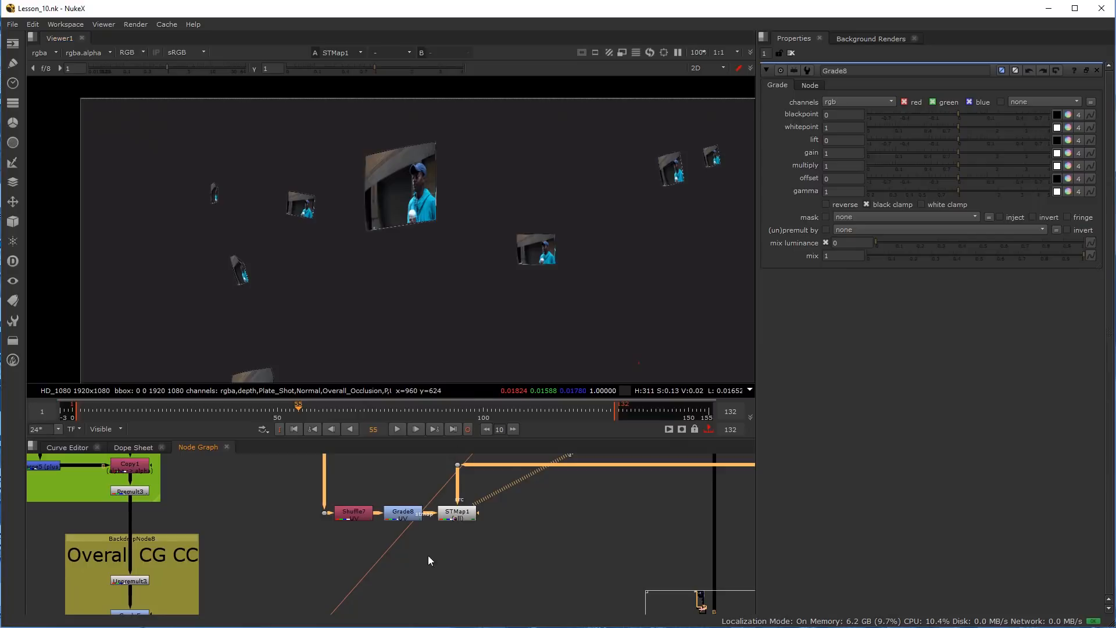
scroll(418, 578, up, 3)
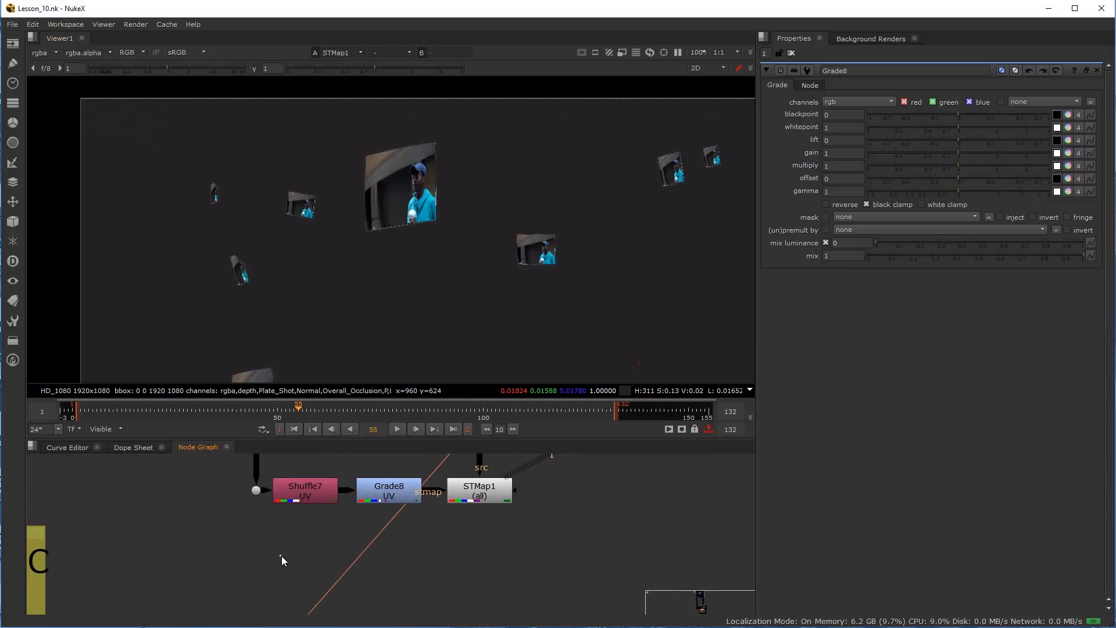
Add a Grade node below the UV Shuffle, connected to the Shuffle's output, and view it
key(Tab)
text(gra)
click(247, 574)
drag(274, 553, 326, 479)
scroll(300, 552, up, 2)
key(1)
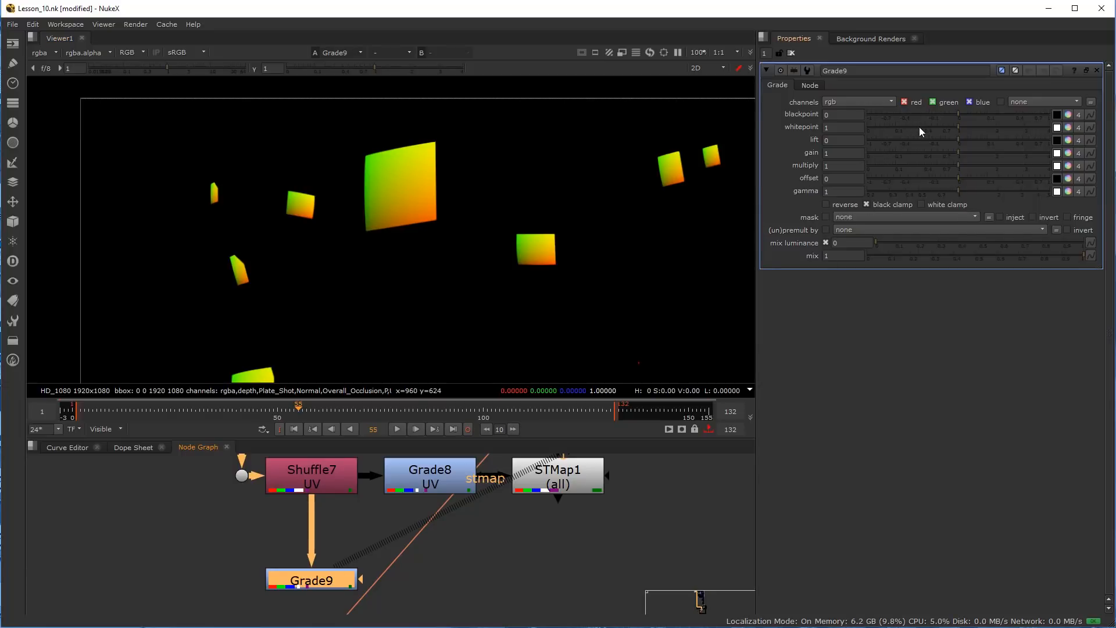
Try the new Grade's whitepoint at 0 and at 0.001, inspecting the pixels along the large screen's edge
drag(928, 126, 834, 128)
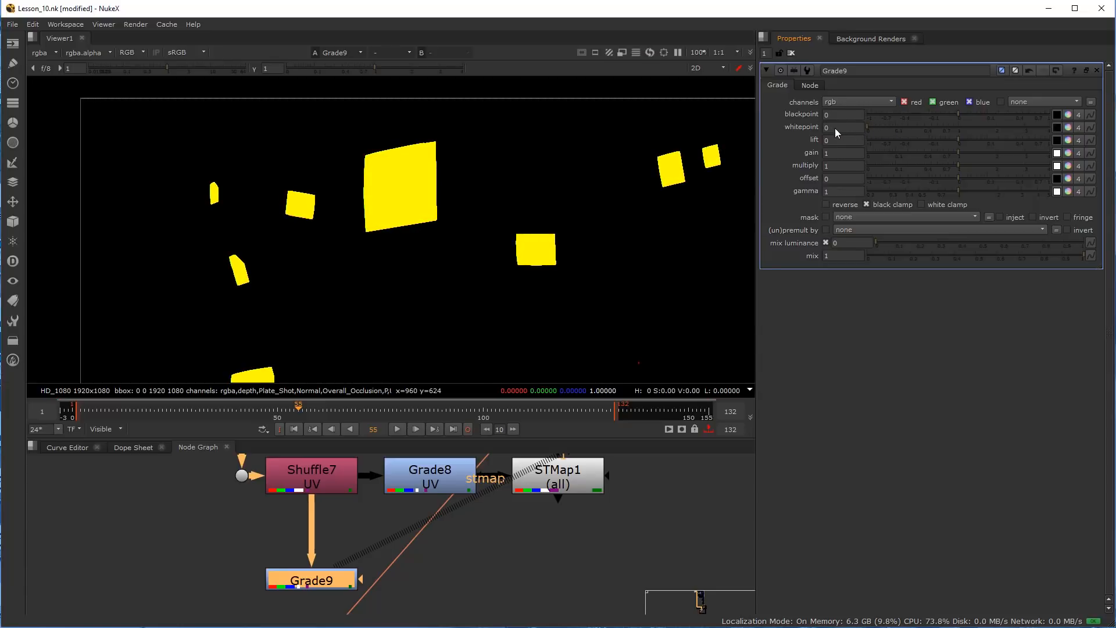
scroll(396, 232, up, 10)
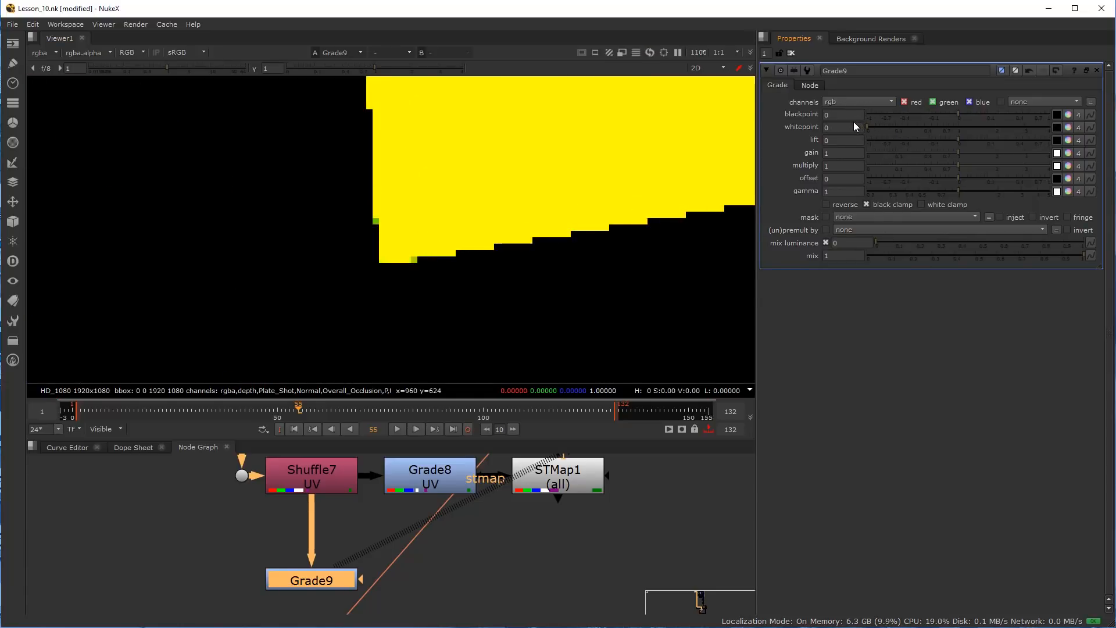
drag(868, 127, 870, 131)
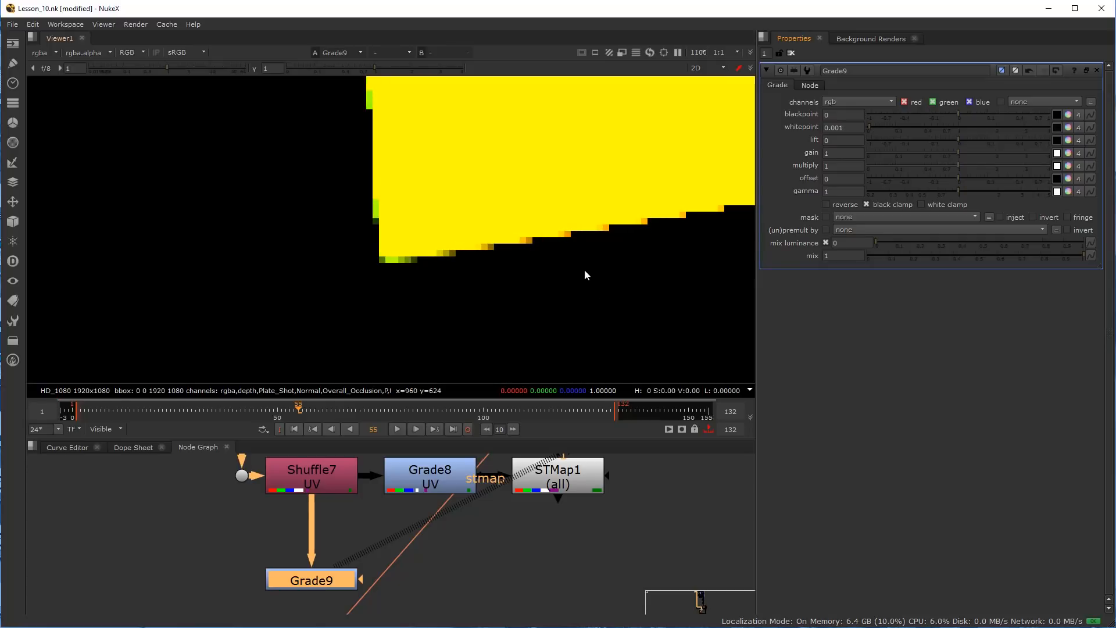
scroll(528, 278, down, 3)
scroll(532, 279, down, 6)
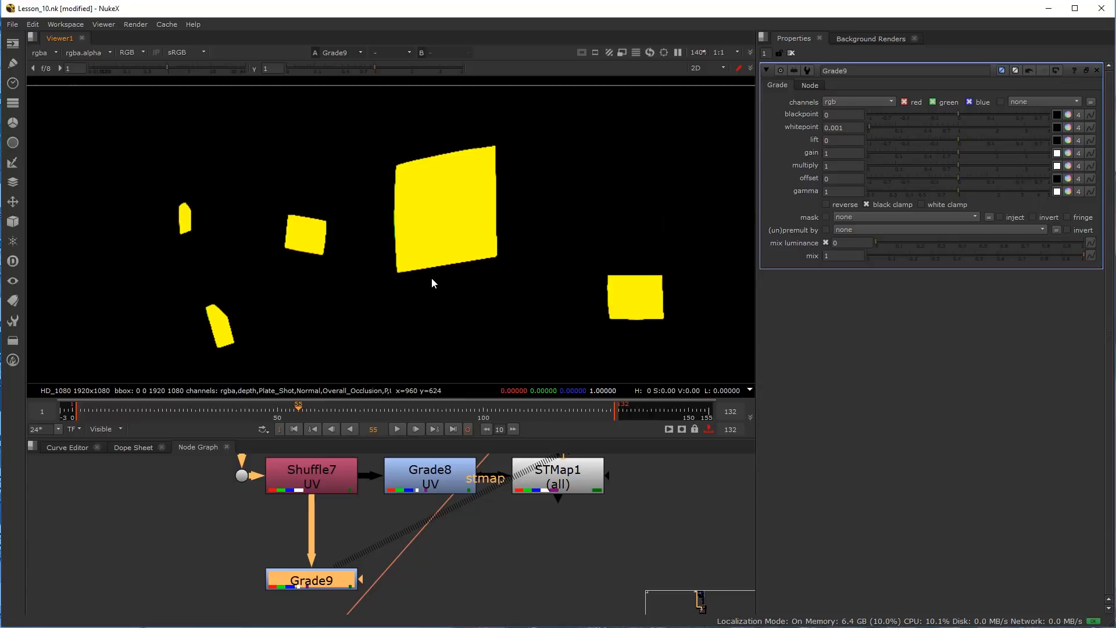
Examine the Grade output's red, green and alpha channels and sample a pixel inside the large screen
key(r)
key(g)
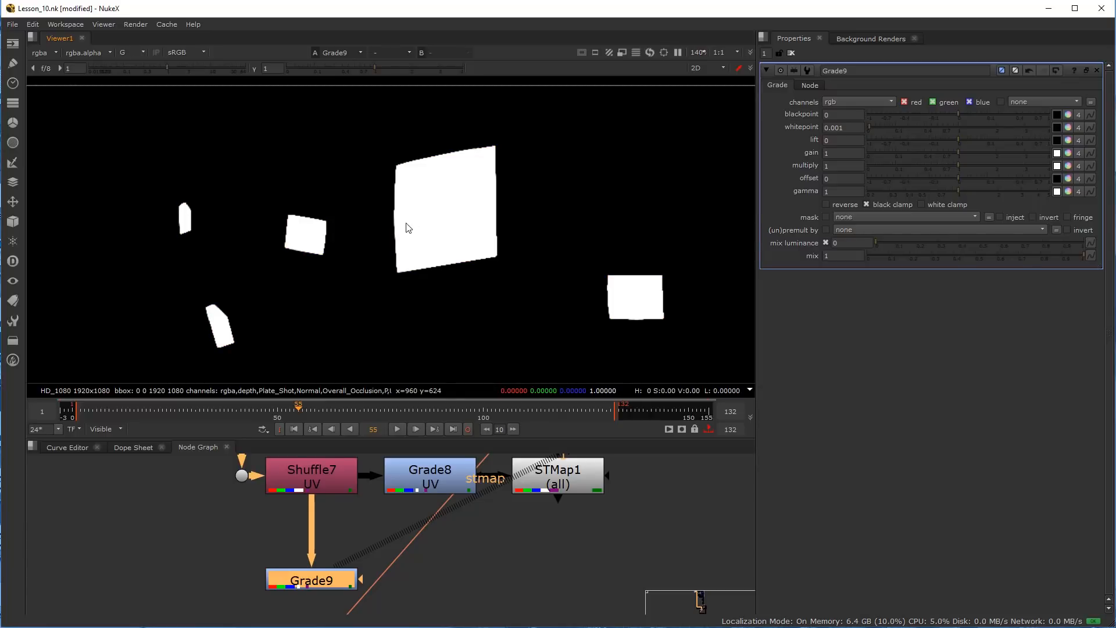
scroll(398, 243, up, 9)
scroll(398, 243, down, 5)
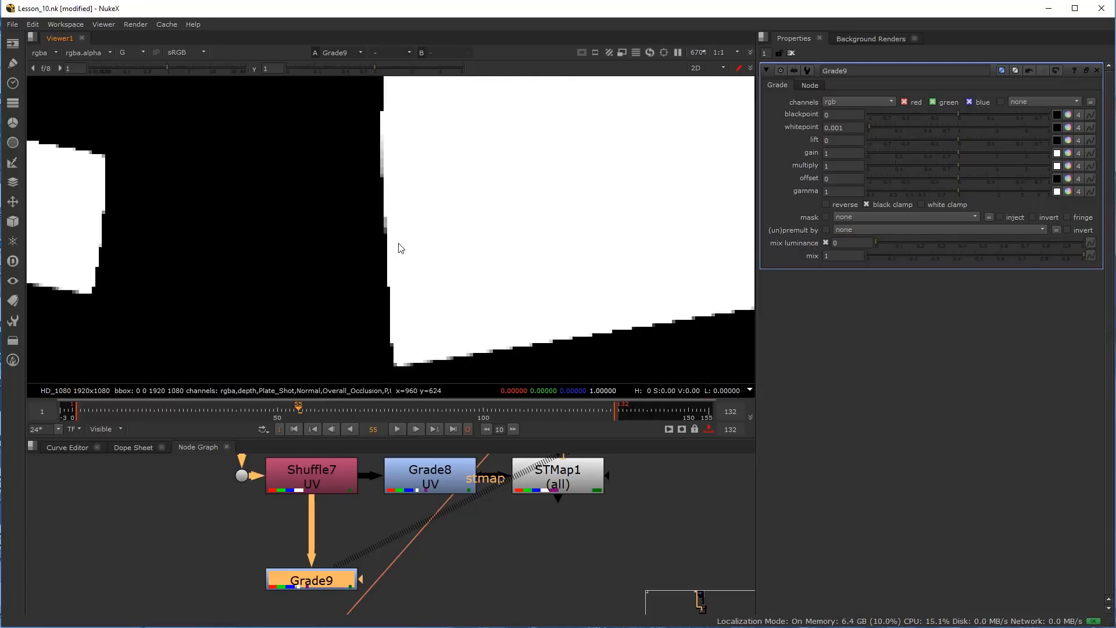
key(r)
key(g)
ctrl+click(530, 220)
ctrl+click(506, 213)
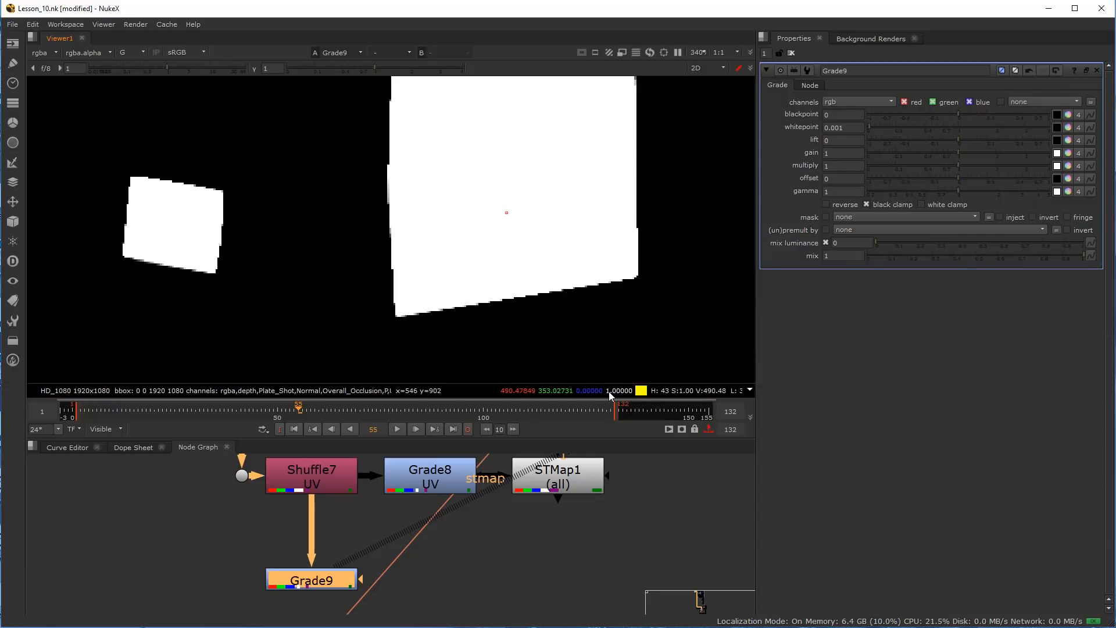
key(a)
key(a)
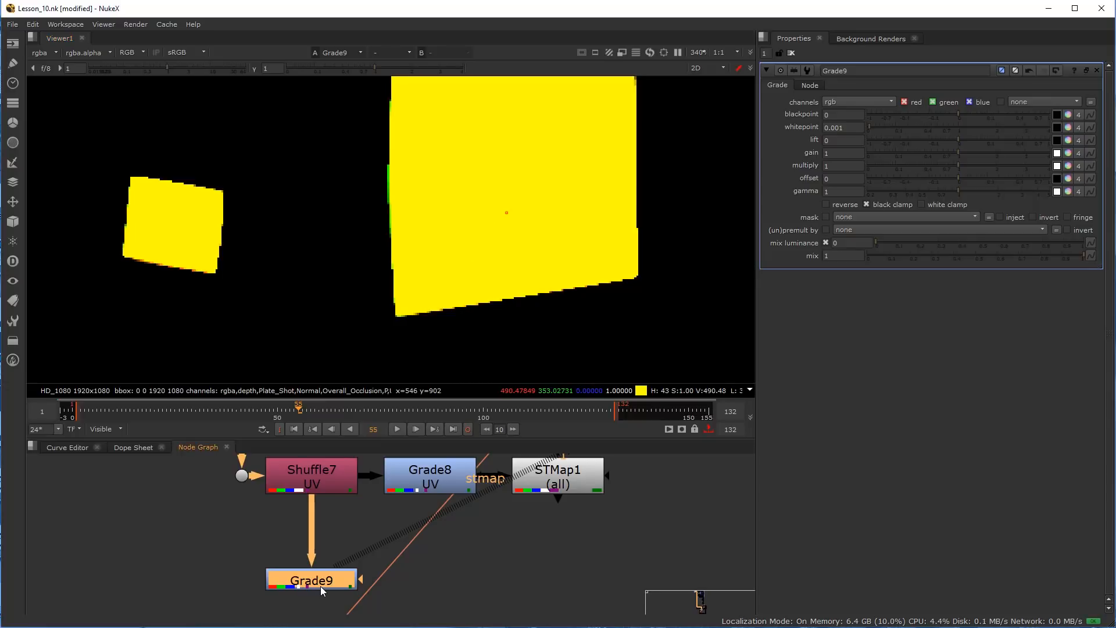
Set the new Grade's whitepoint to 0.003 and check the screen edges in the red and green channels
mouse_move(877, 127)
mouse_down()
mouse_move(1038, 146)
mouse_move(870, 138)
mouse_up()
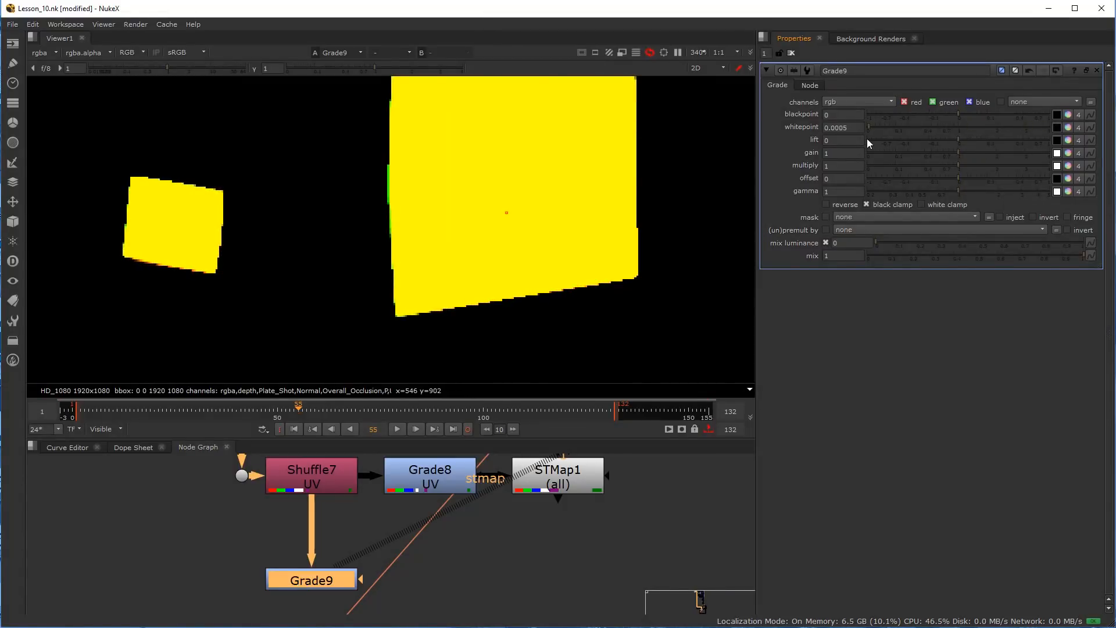
drag(871, 138, 872, 139)
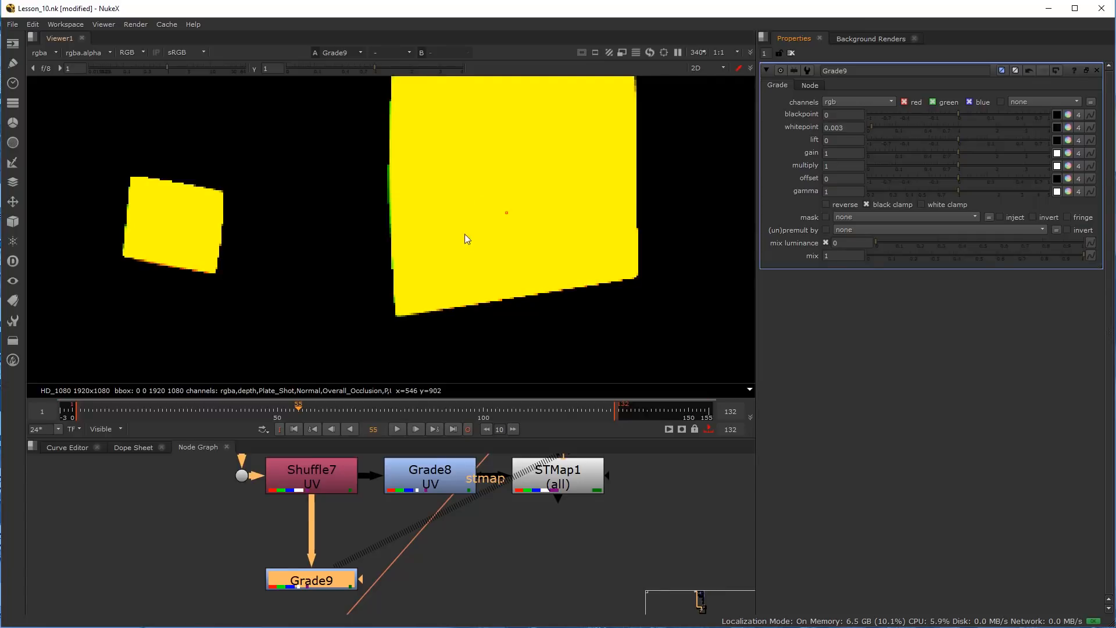
mouse_move(327, 581)
mouse_down()
mouse_move(311, 583)
mouse_move(328, 574)
mouse_up()
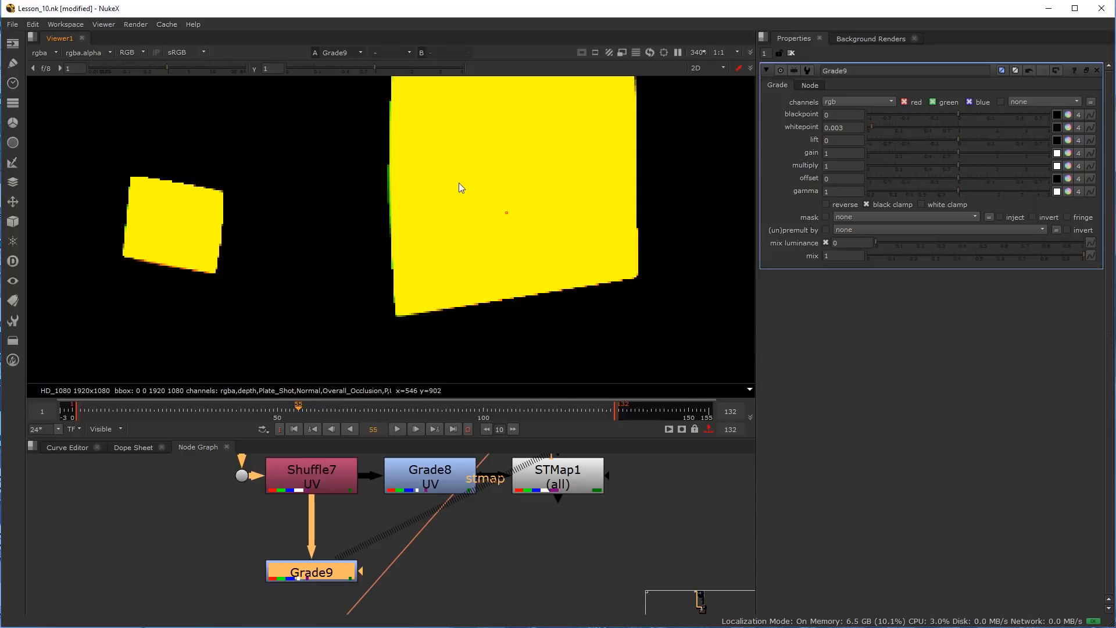
key(r)
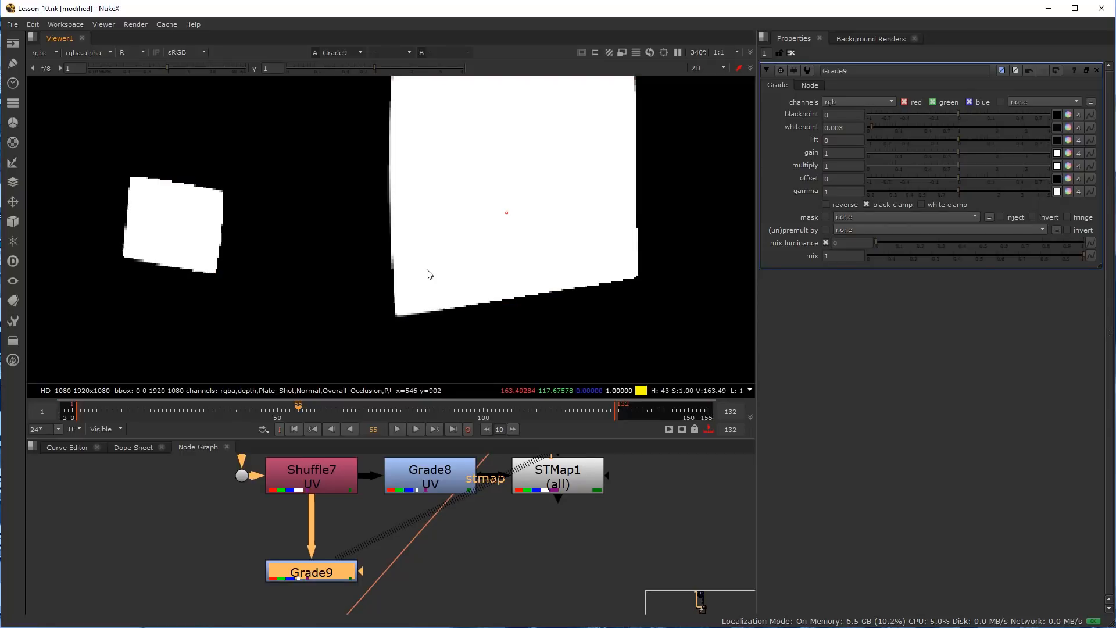
scroll(404, 285, up, 4)
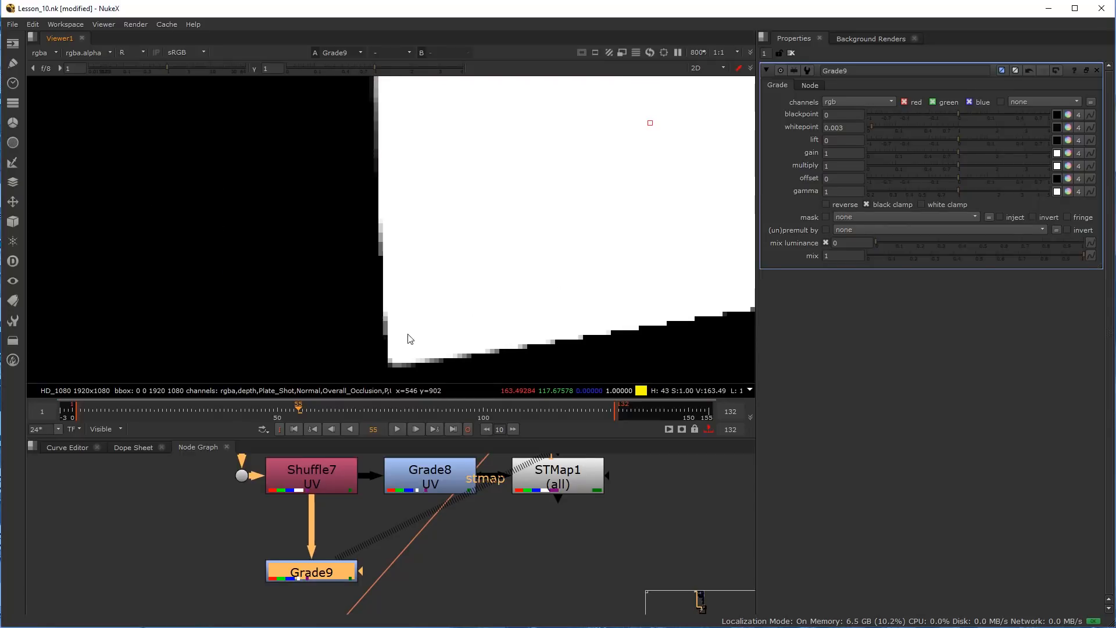
scroll(416, 336, down, 2)
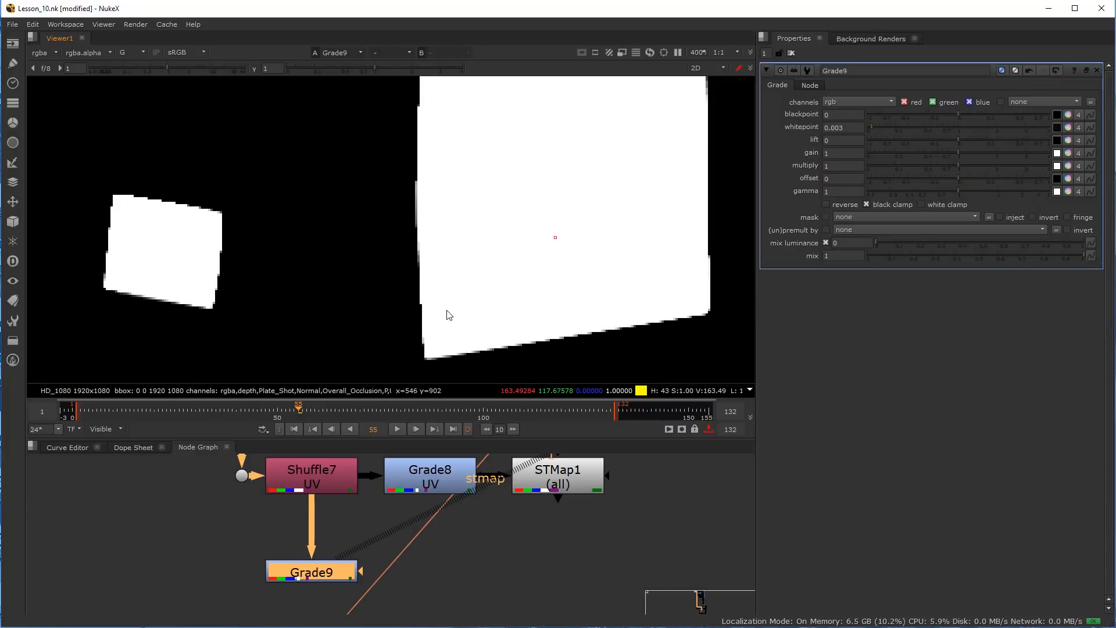
key(r)
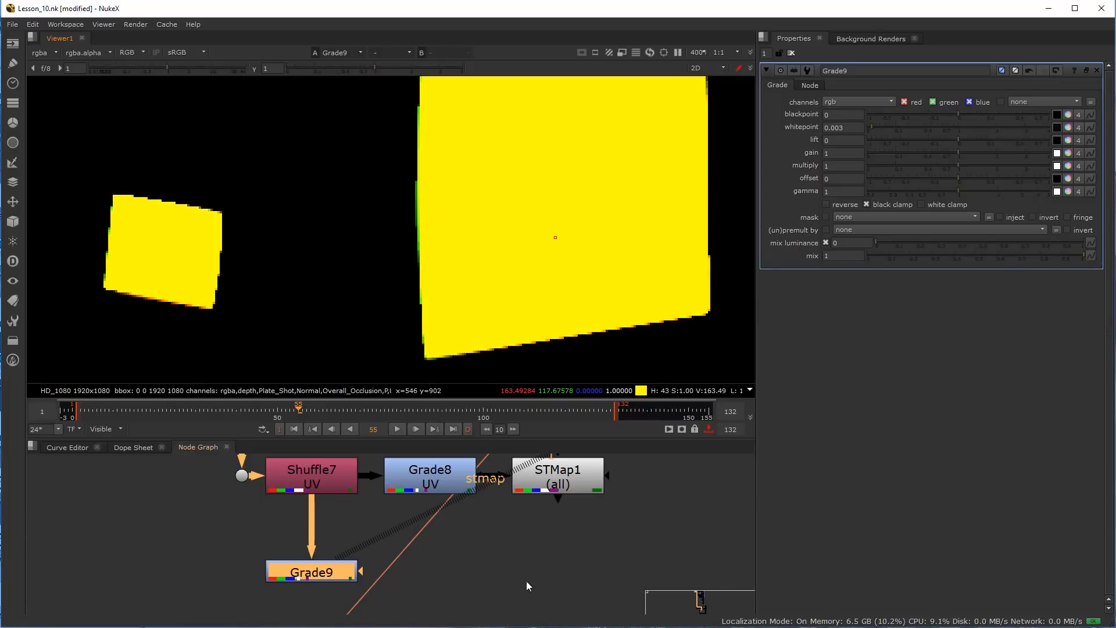
Add a Copy node with its A input from the new Grade and its B input from the STMap
click(494, 574)
key(Tab)
text(p)
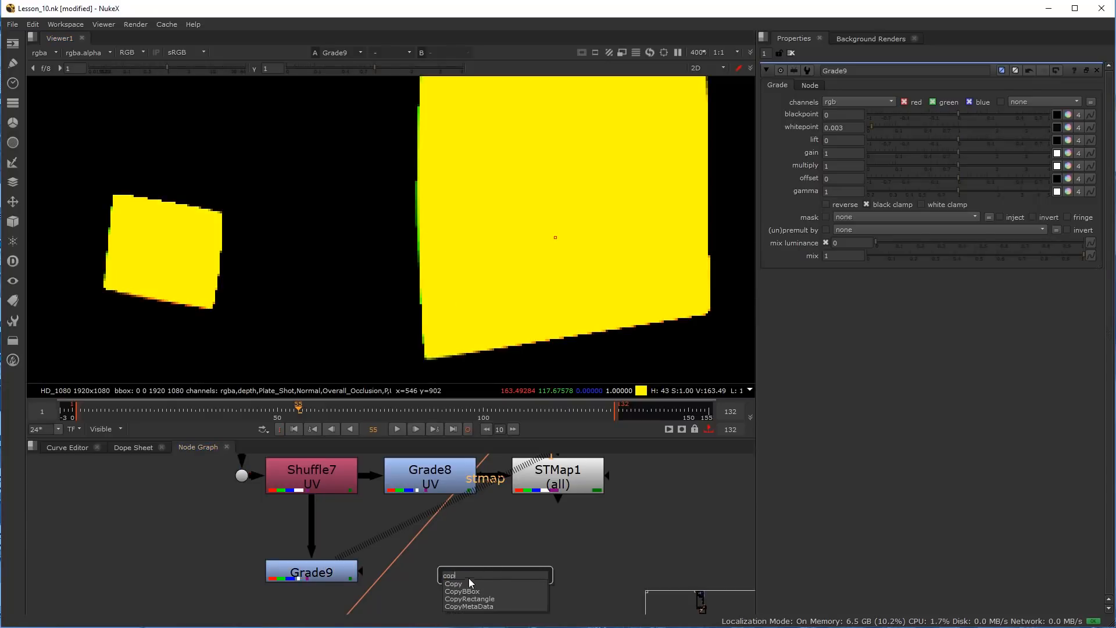
click(469, 582)
drag(526, 535, 343, 571)
drag(559, 588, 559, 578)
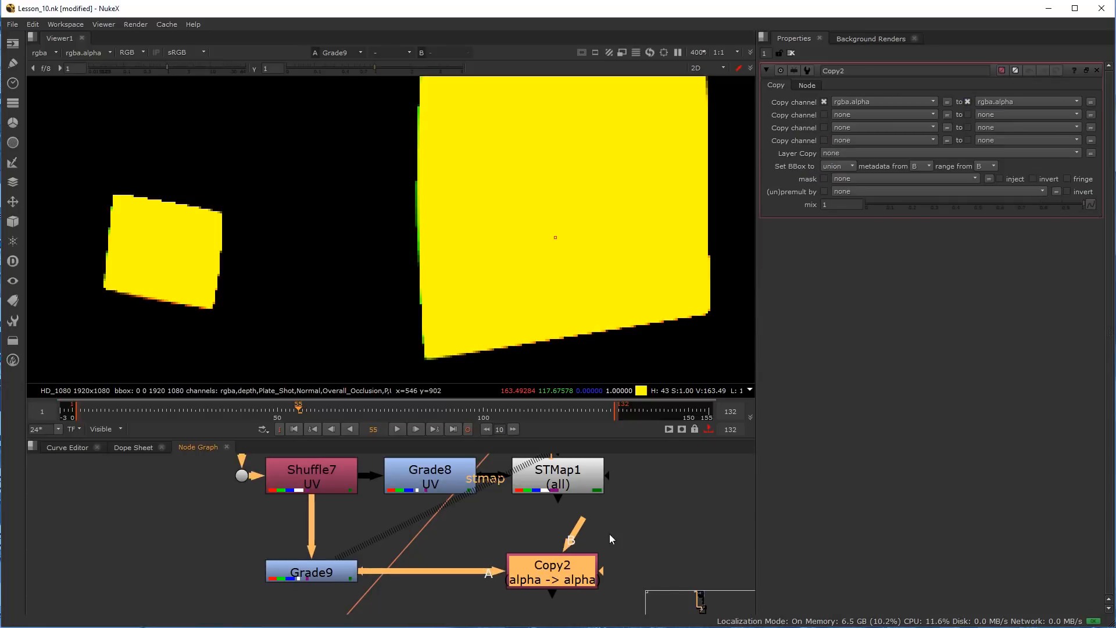
drag(548, 491, 567, 579)
View the Copy node's alpha and set it to copy rgba.red into rgba.alpha
key(1)
key(a)
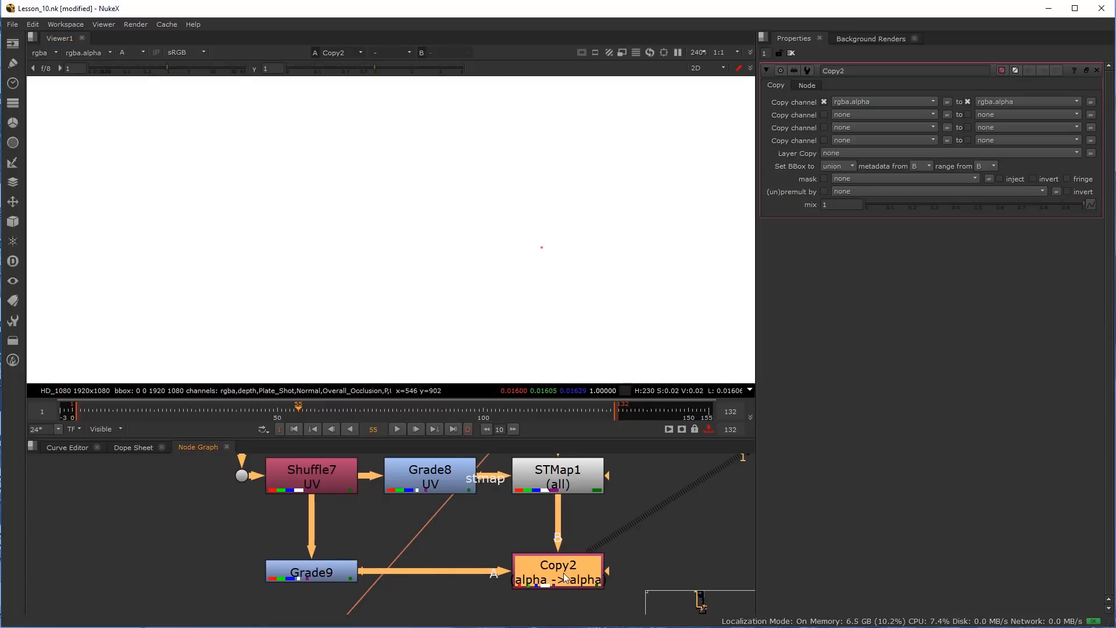
key(a)
key(a)
key(a)
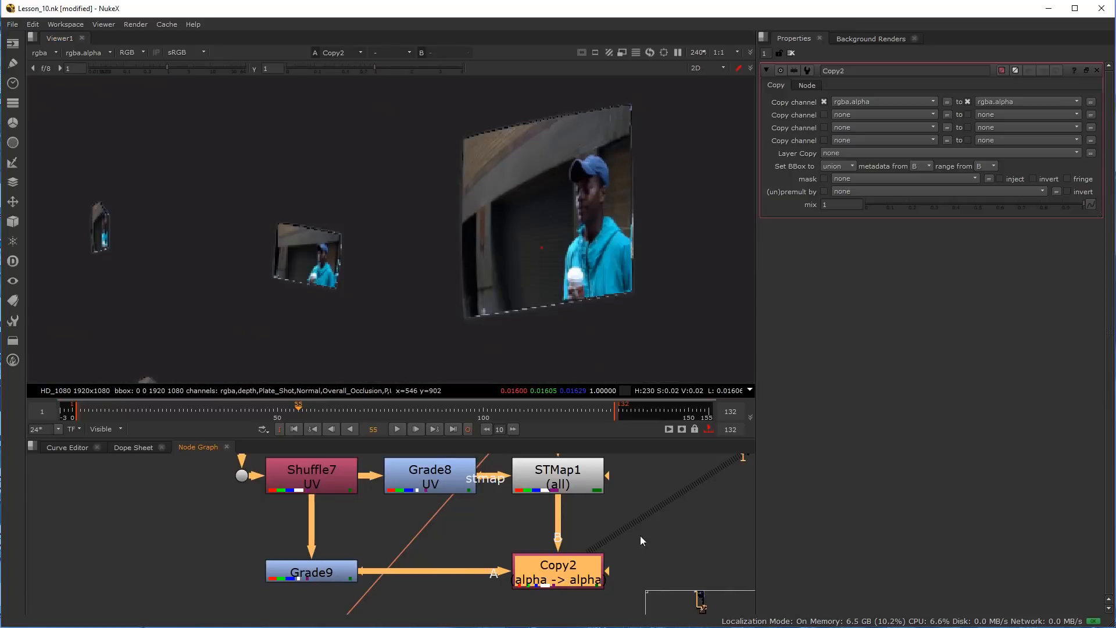
click(858, 102)
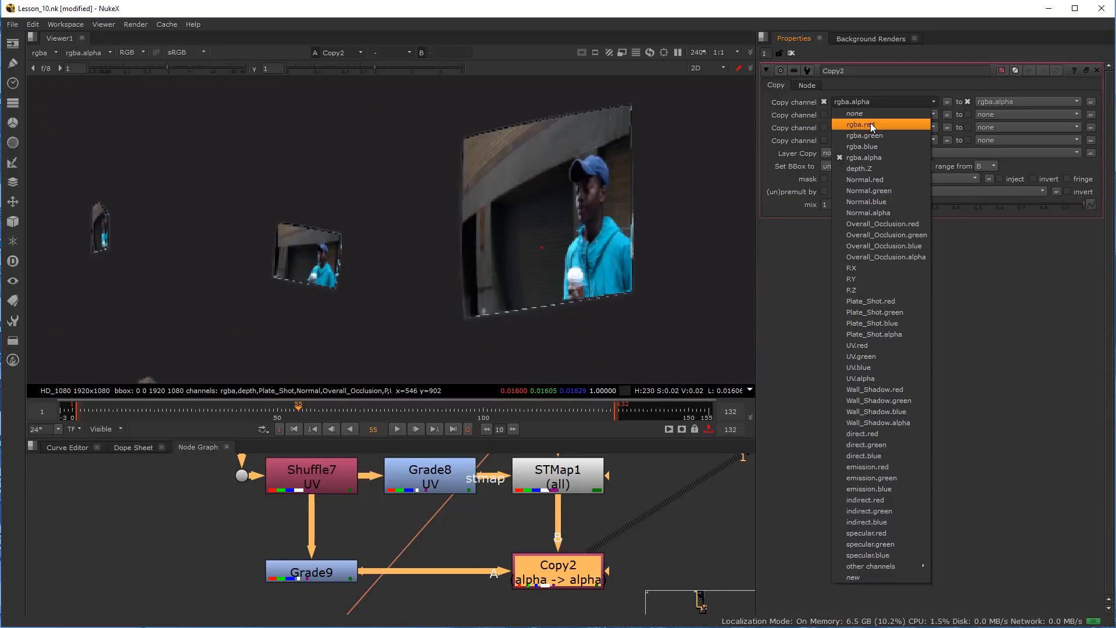
click(872, 126)
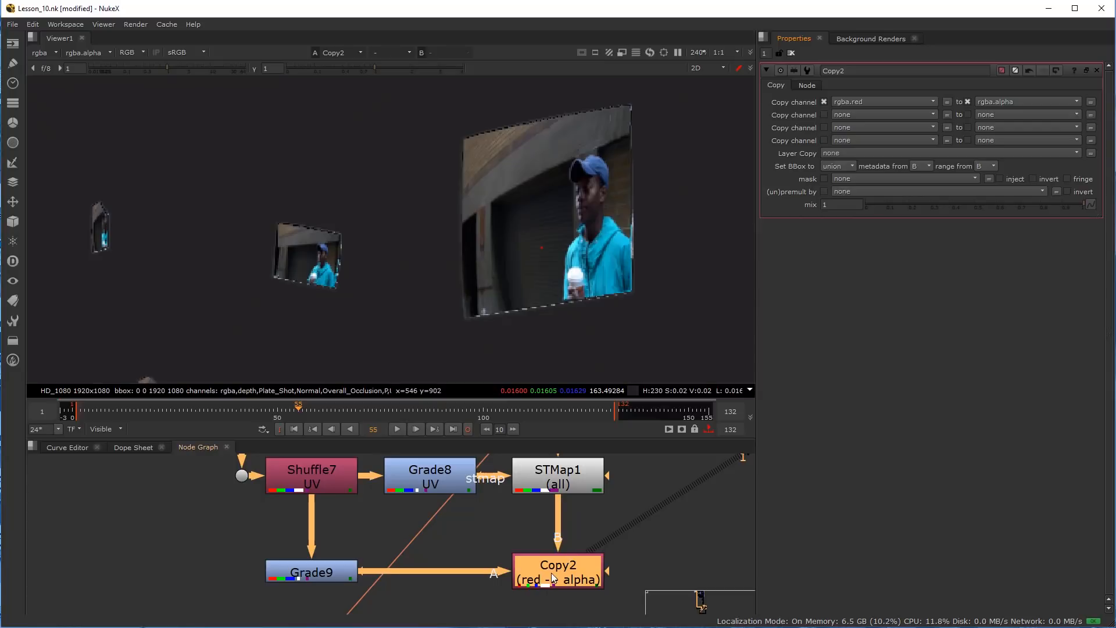
Compare the Copy output's alpha with its colour image and save the script
click(668, 521)
key(a)
key(a)
key(a)
key(a)
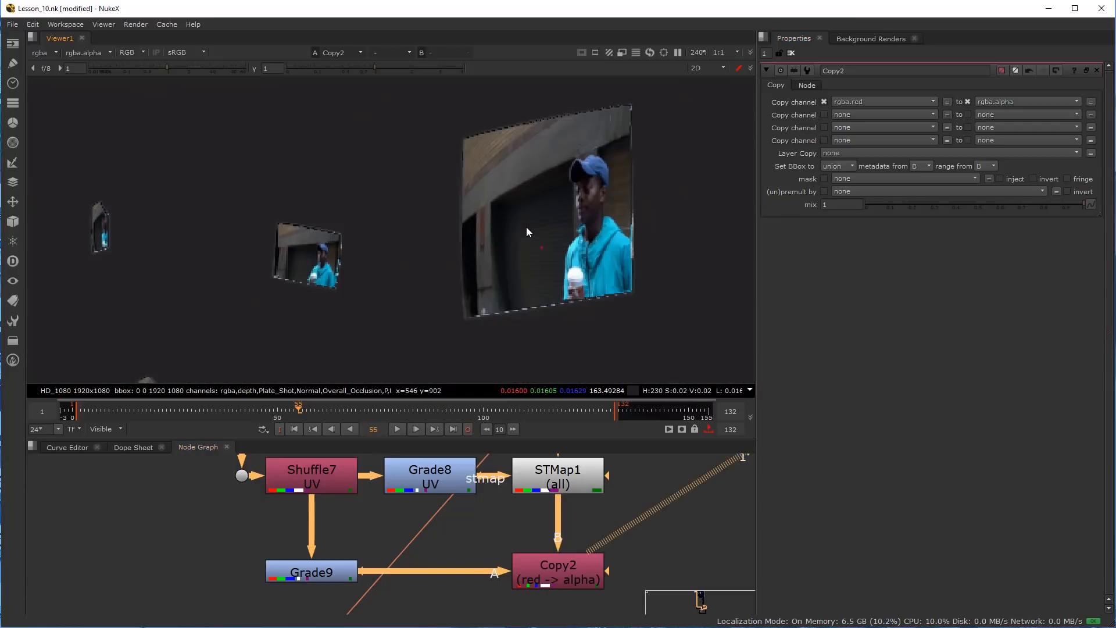
key(a)
key(a)
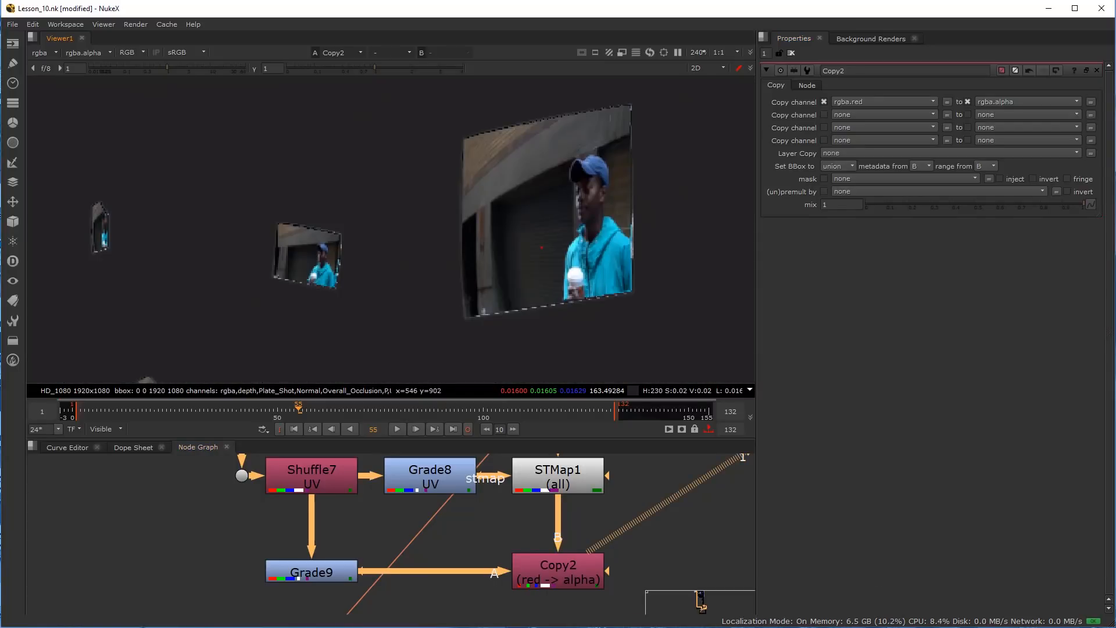
key(ctrl+s)
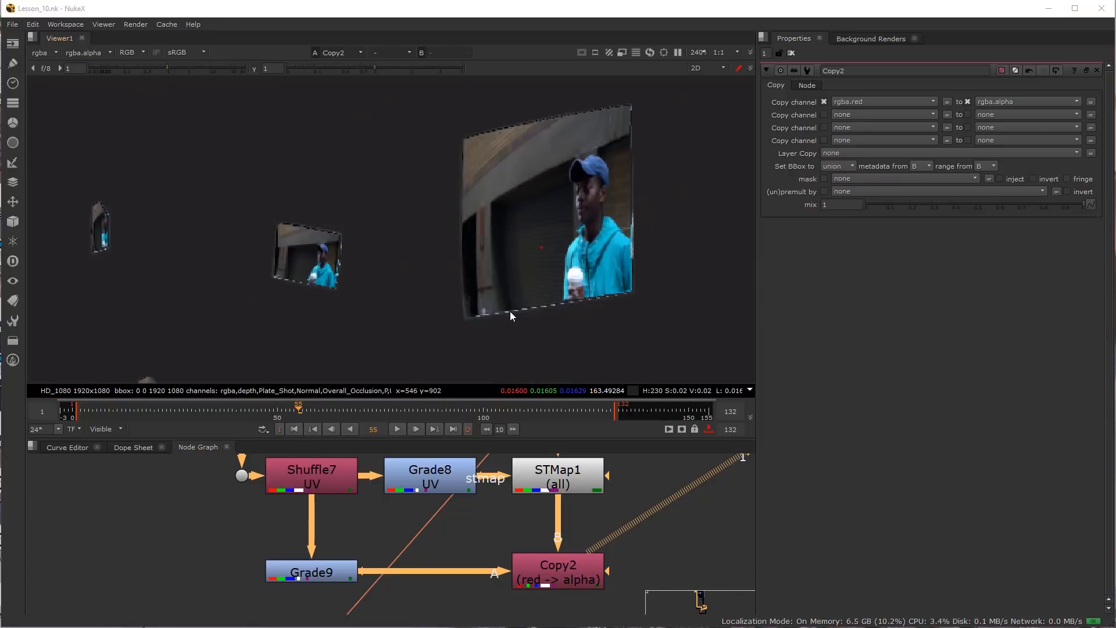
Add an Erode (filter) node below the Copy node, align it and view its output
middle_drag(512, 612, 414, 550)
key(Tab)
text(er)
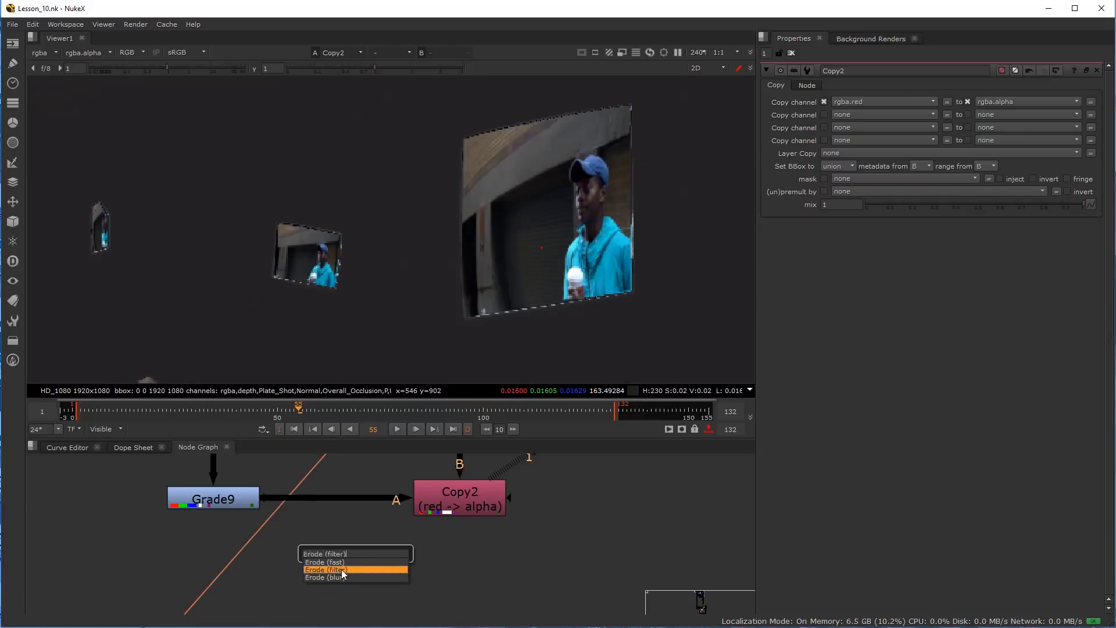
click(343, 575)
click(449, 577)
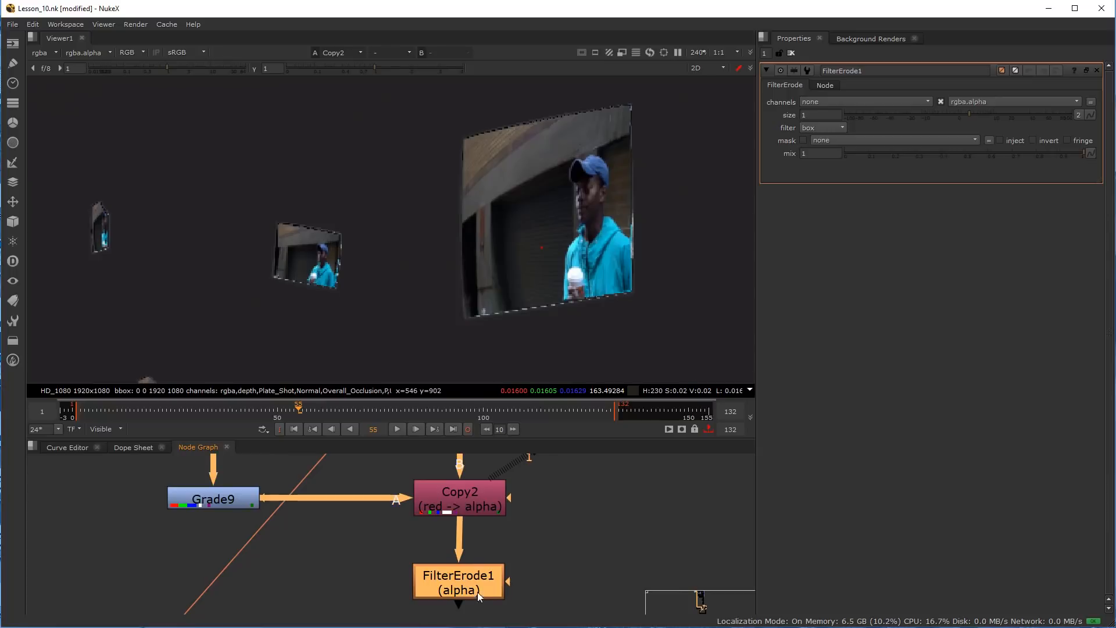
drag(468, 588, 469, 579)
key(1)
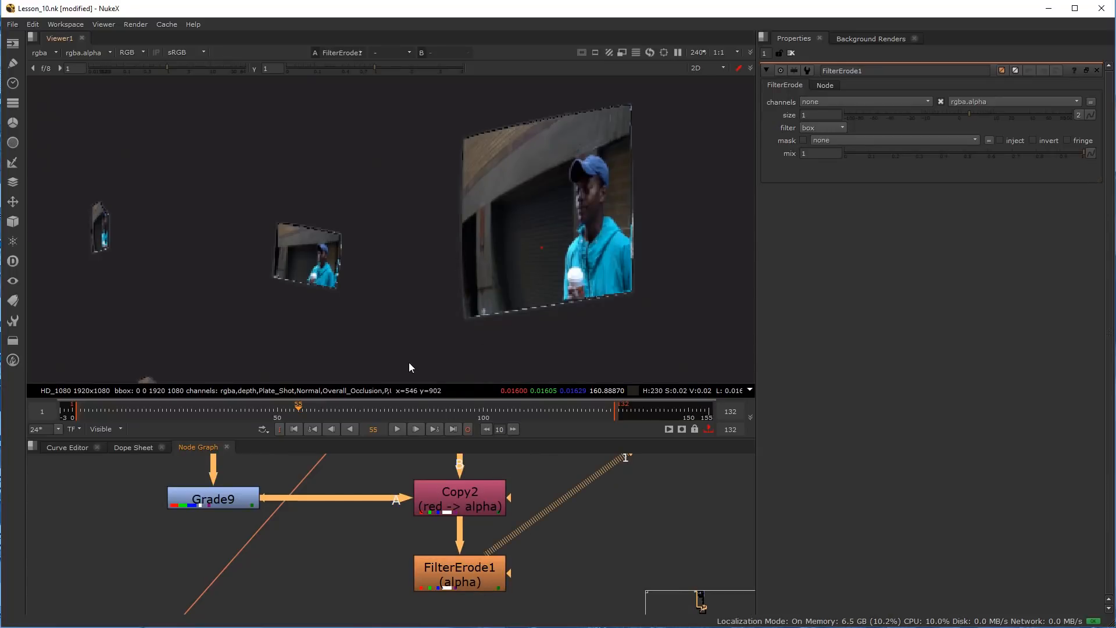
Try FilterErode sizes of -0.4, 3.6 and -19 on the screens' alpha matte
key(a)
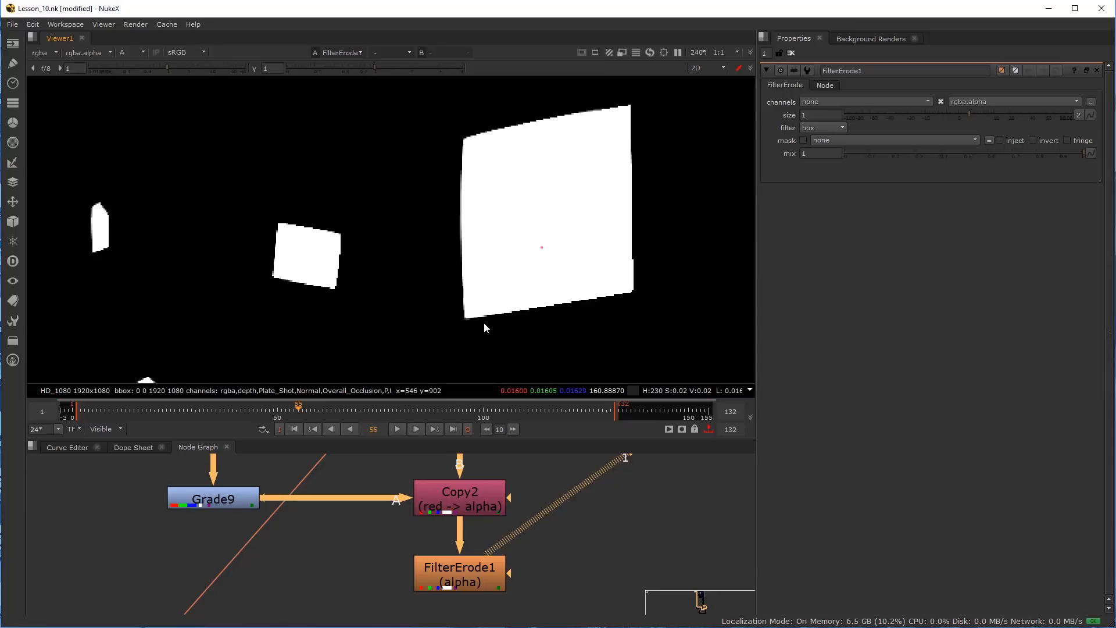
click(471, 583)
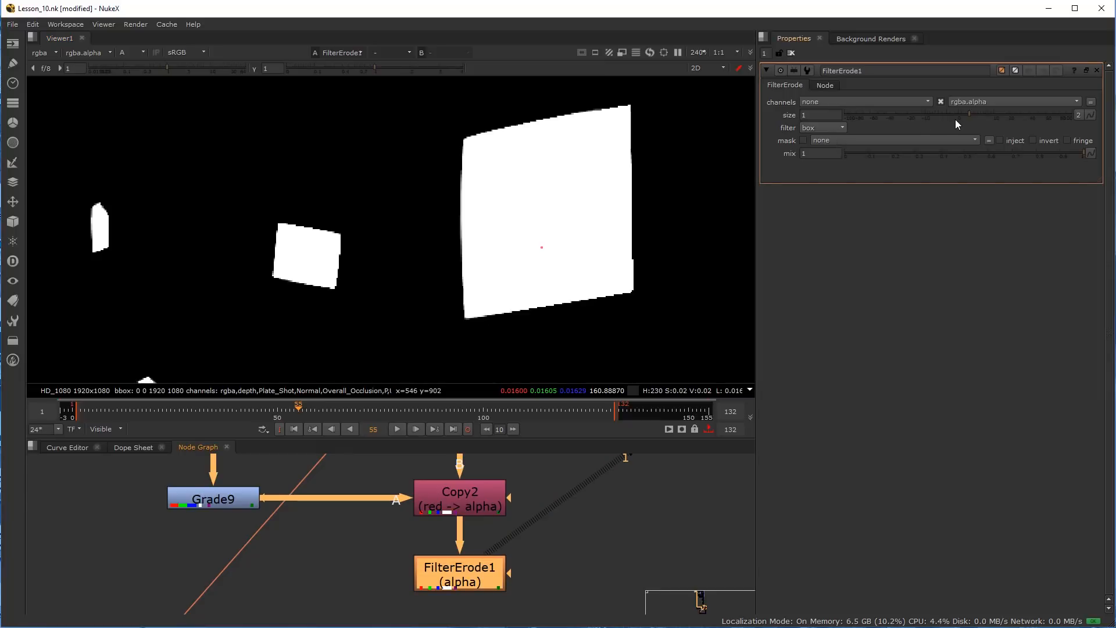
mouse_move(968, 114)
mouse_down()
mouse_move(1002, 120)
mouse_move(870, 114)
mouse_move(993, 121)
mouse_move(933, 117)
mouse_move(986, 124)
mouse_move(936, 125)
mouse_move(958, 124)
mouse_move(939, 126)
mouse_move(963, 137)
mouse_move(951, 128)
mouse_up()
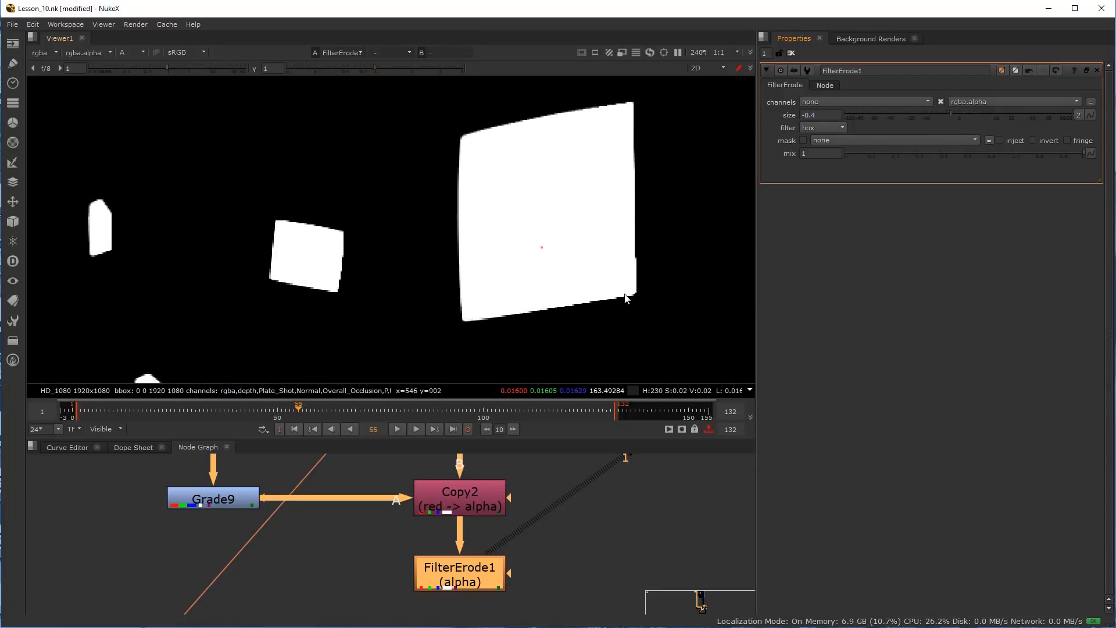
drag(955, 114, 979, 115)
scroll(581, 199, down, 3)
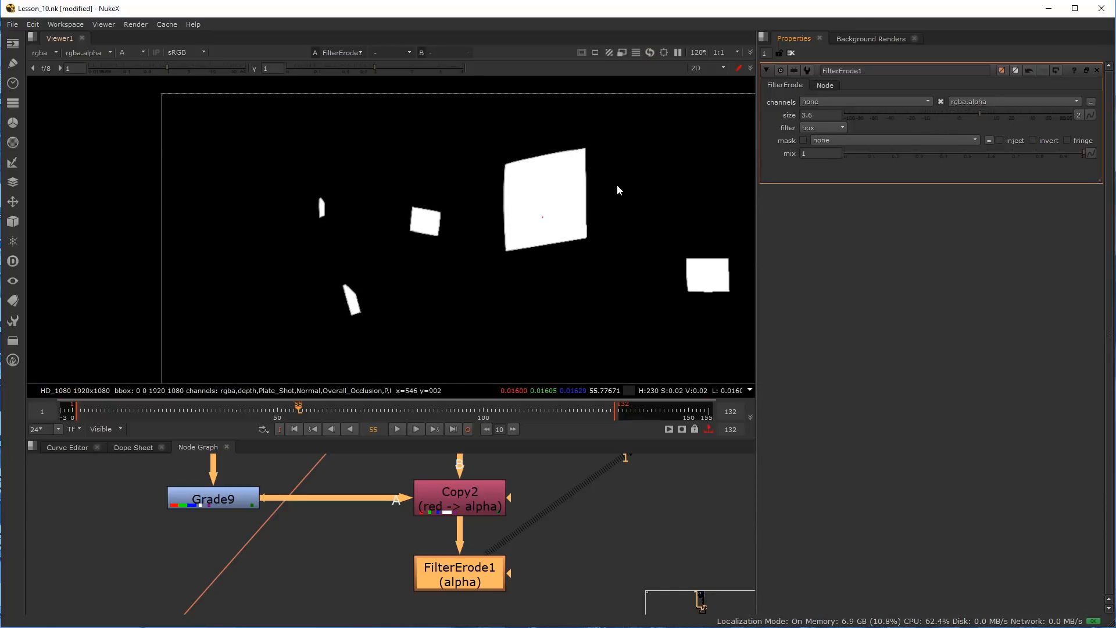
drag(980, 110, 909, 127)
Try the FilterErode's triangle filter at size 9.5, and switch it to the quadratic filter at size 16
click(821, 128)
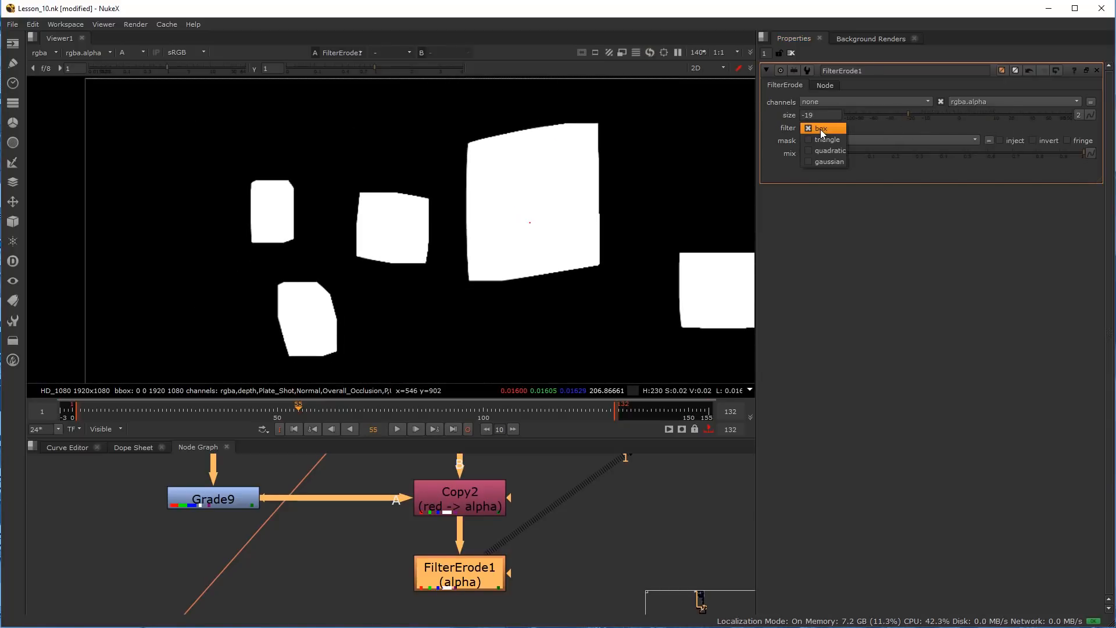
click(825, 138)
drag(903, 115, 993, 123)
click(822, 127)
click(829, 141)
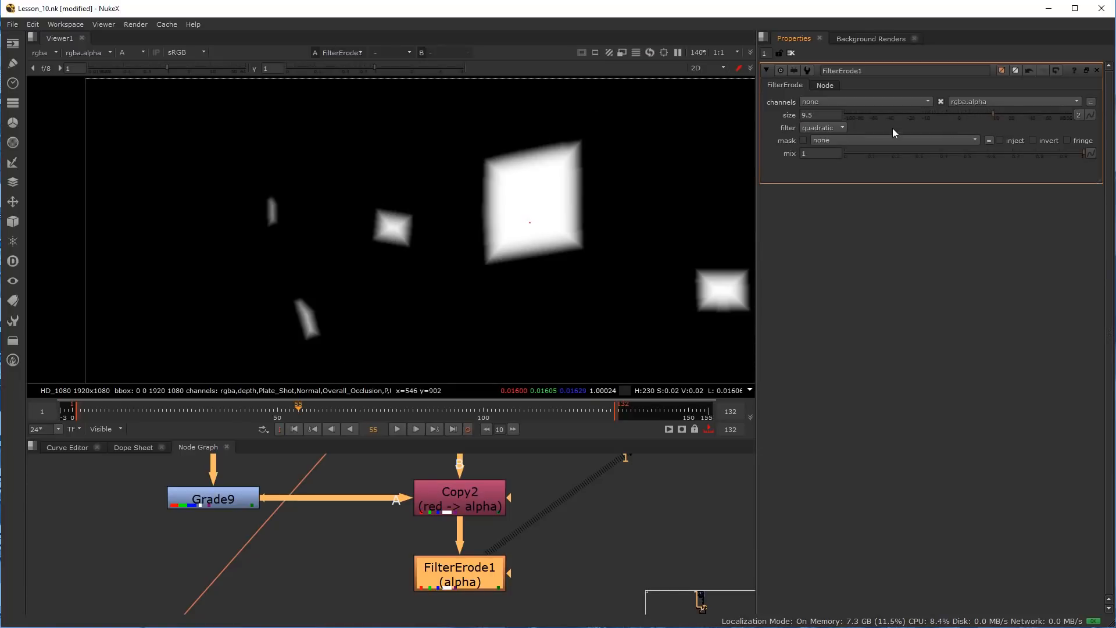
drag(985, 114, 1004, 119)
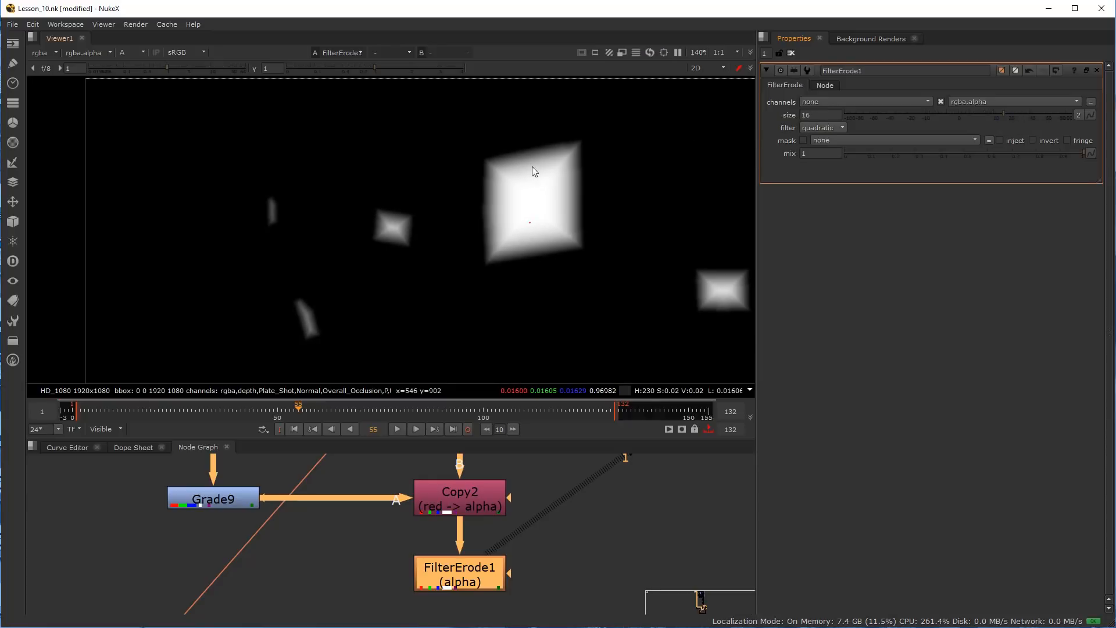
Try the FilterErode's gaussian filter with a strongly negative size on the screens' alpha matte
click(819, 128)
click(824, 137)
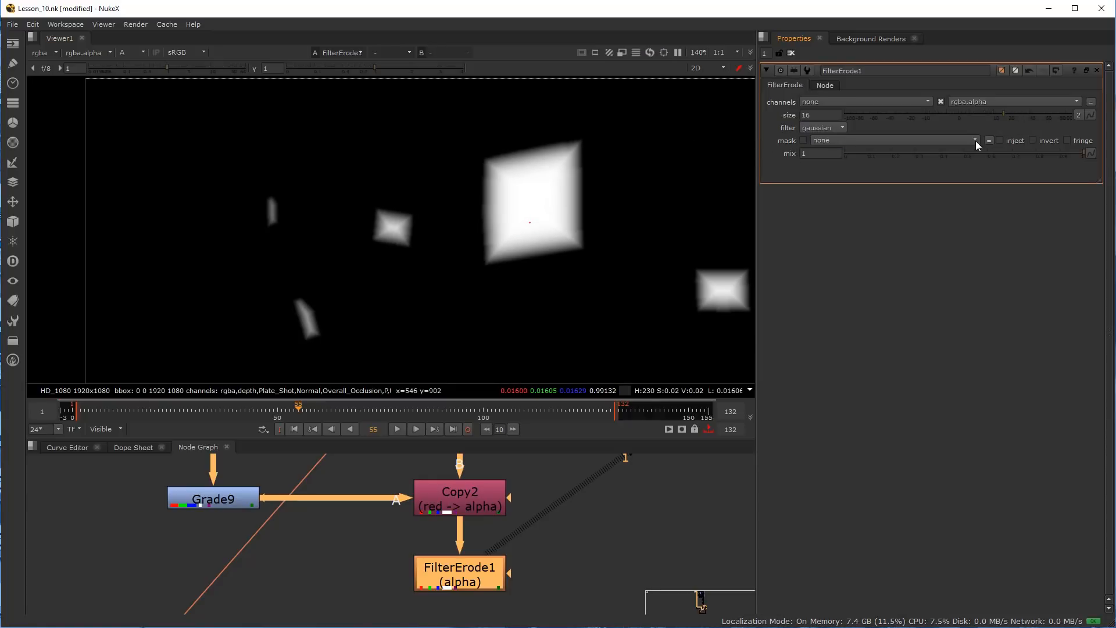
drag(964, 117, 912, 122)
Switch the FilterErode to the box filter and set its size to 0.7
click(835, 128)
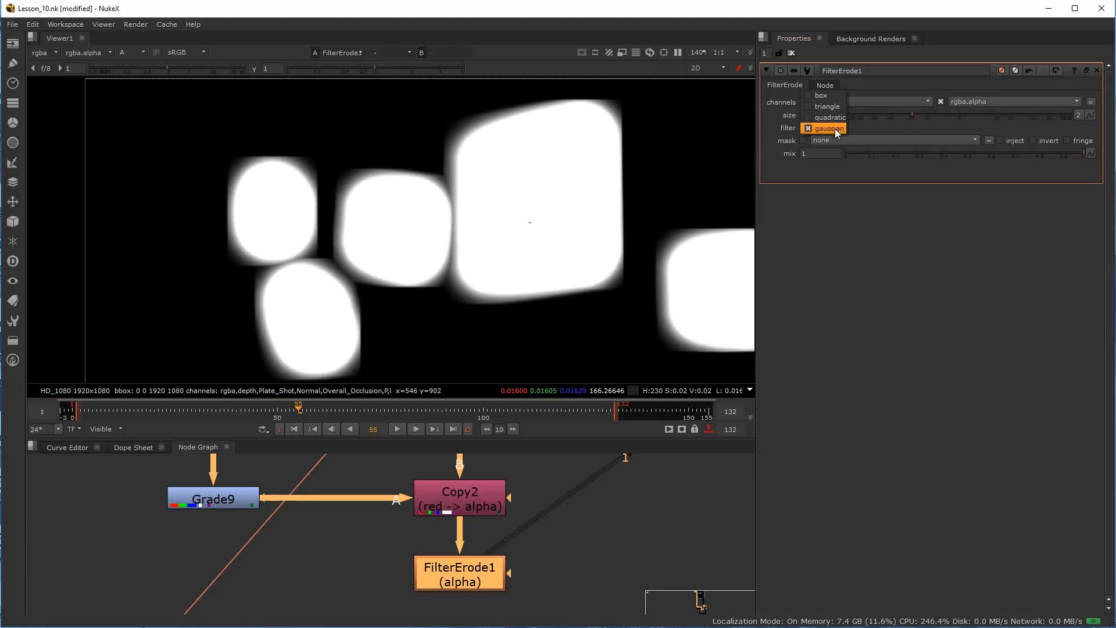
click(827, 95)
drag(904, 114, 958, 129)
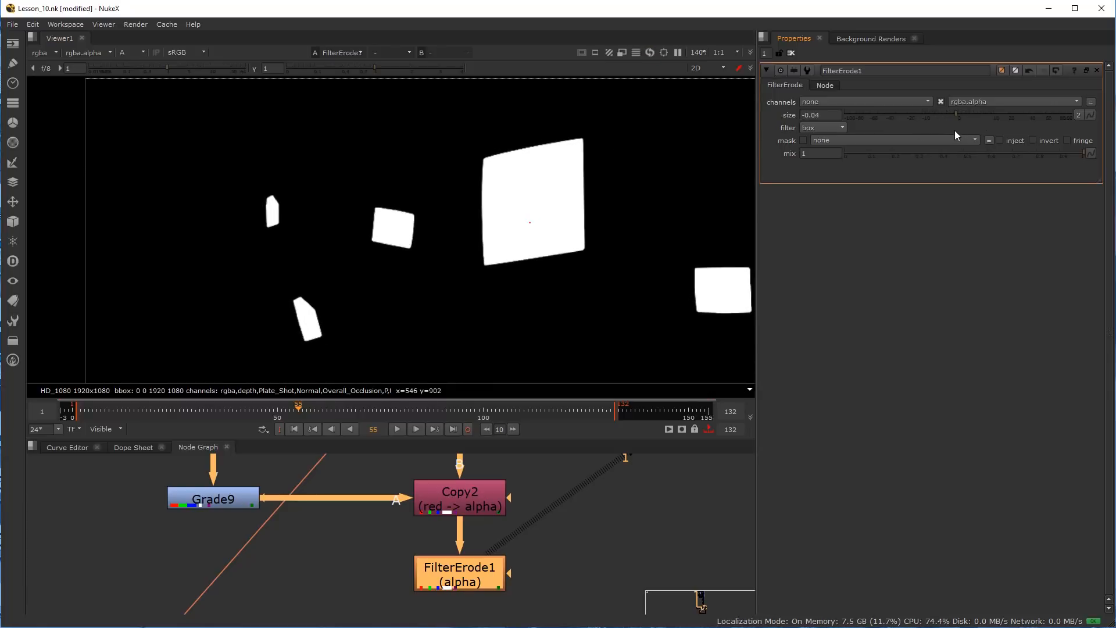
drag(958, 134, 966, 129)
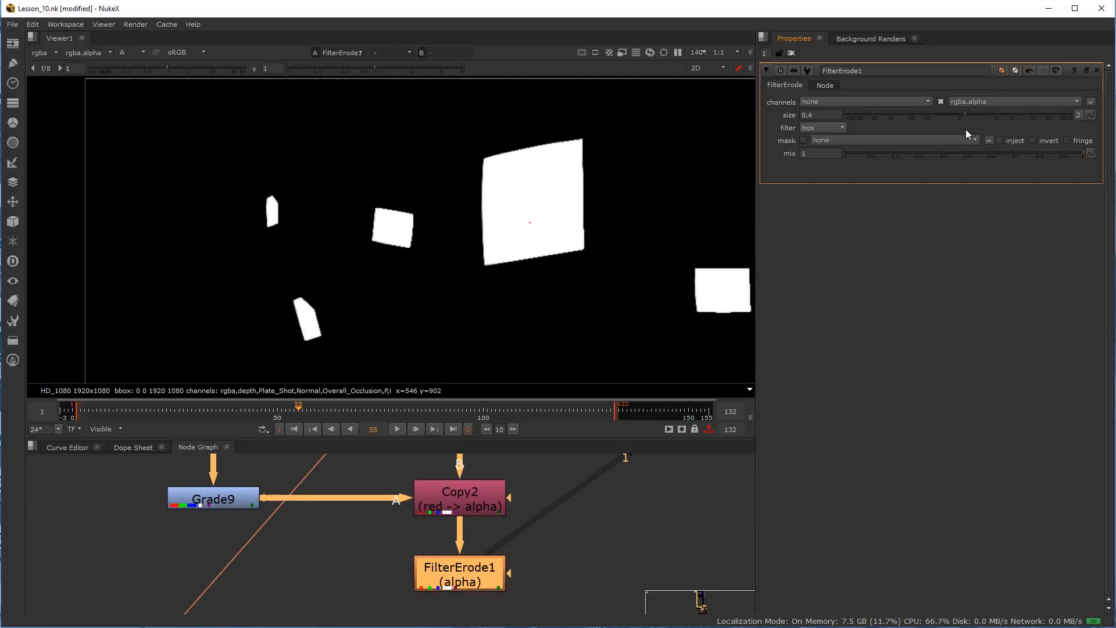
Add a Premult node below the FilterErode, align it and view the screens in colour up close
scroll(523, 558, down, 3)
scroll(519, 560, up, 2)
click(504, 554)
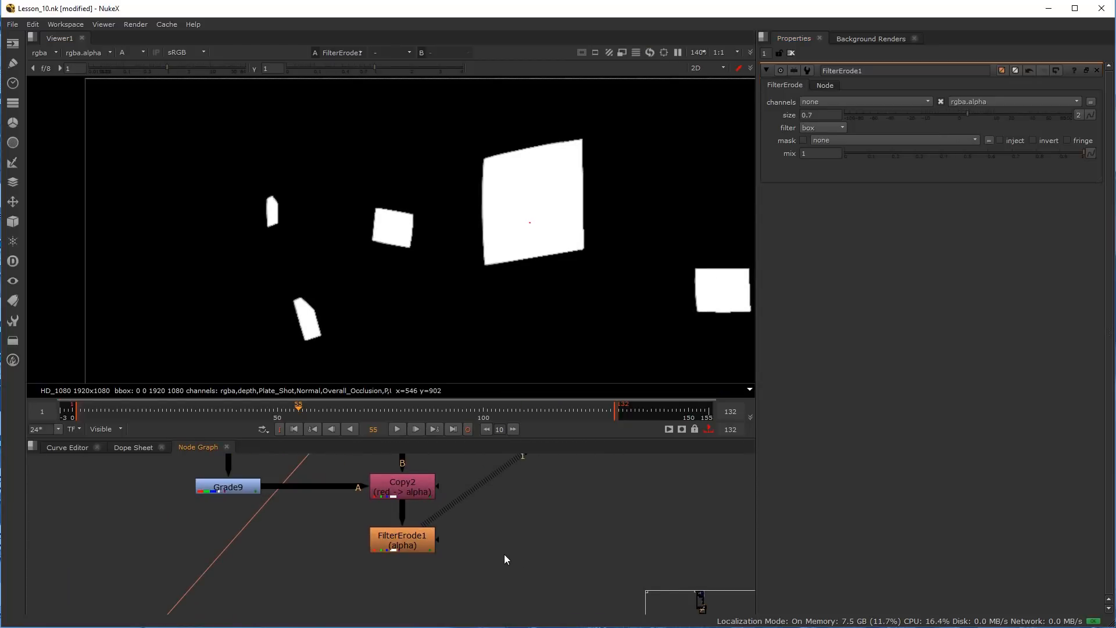
key(Tab)
text(pr)
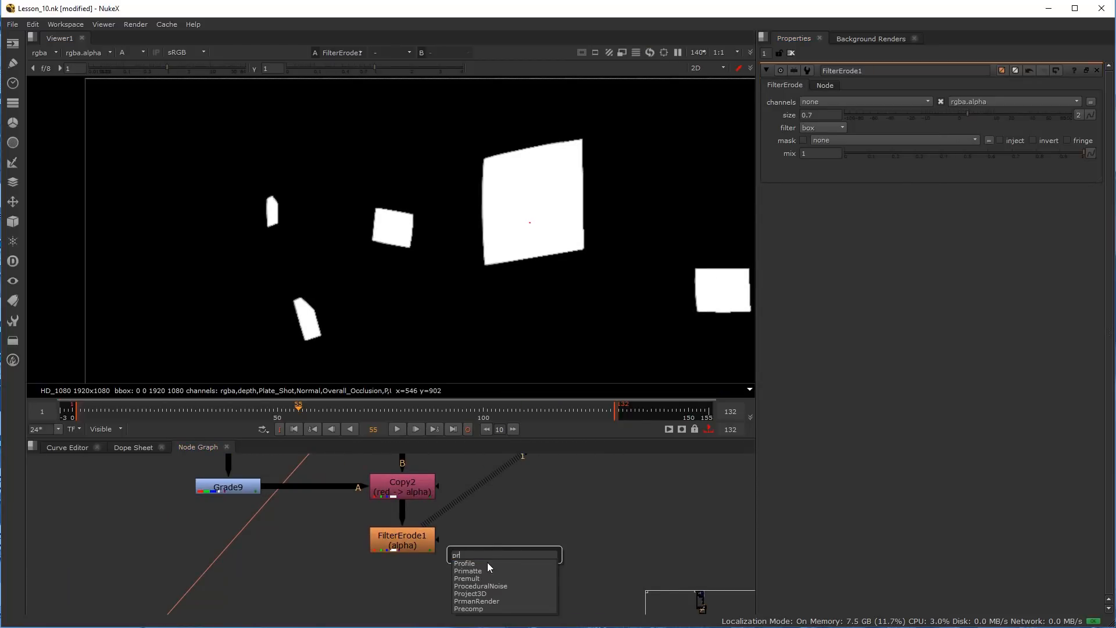
text(w)
key(BackSpace)
click(480, 578)
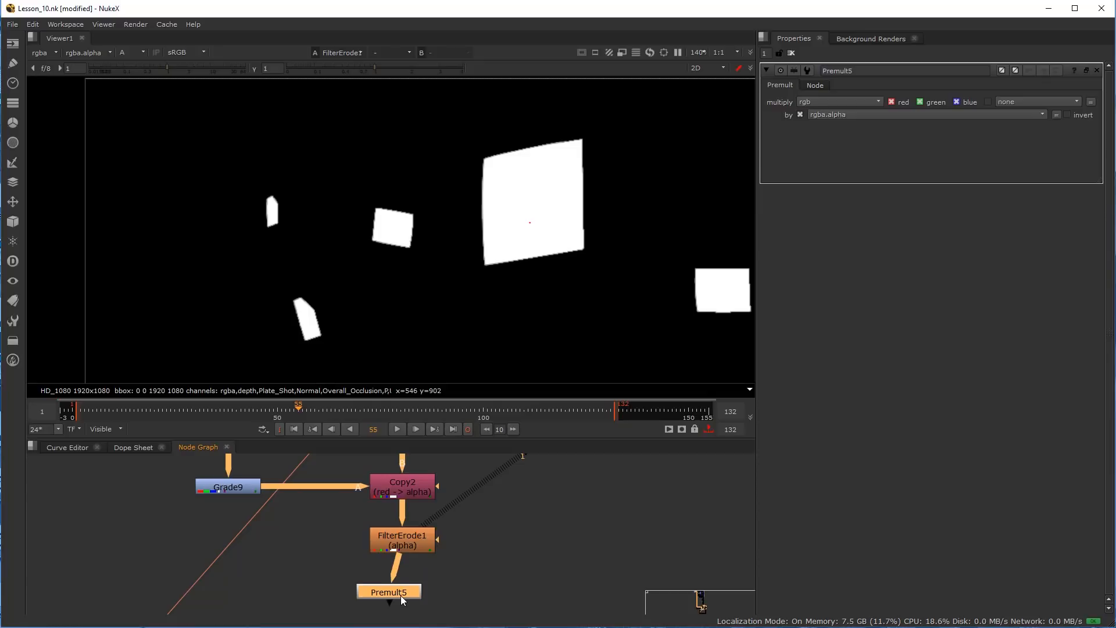
click(412, 598)
key(a)
scroll(512, 282, up, 3)
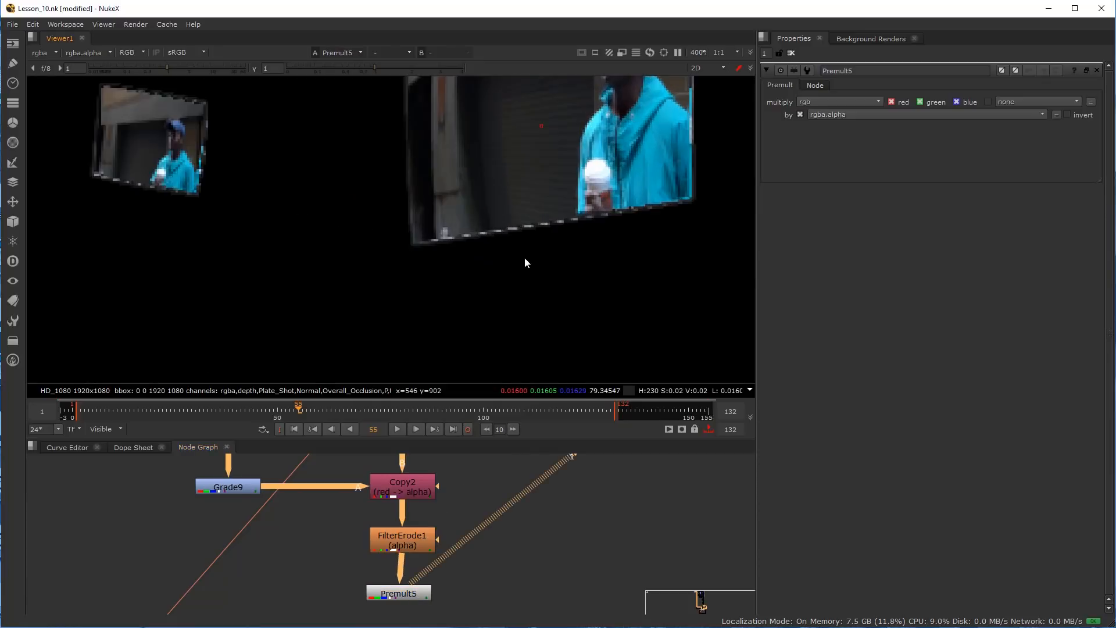
Set the FilterErode size to 2.6 while checking the edges of the premultiplied screens
click(403, 541)
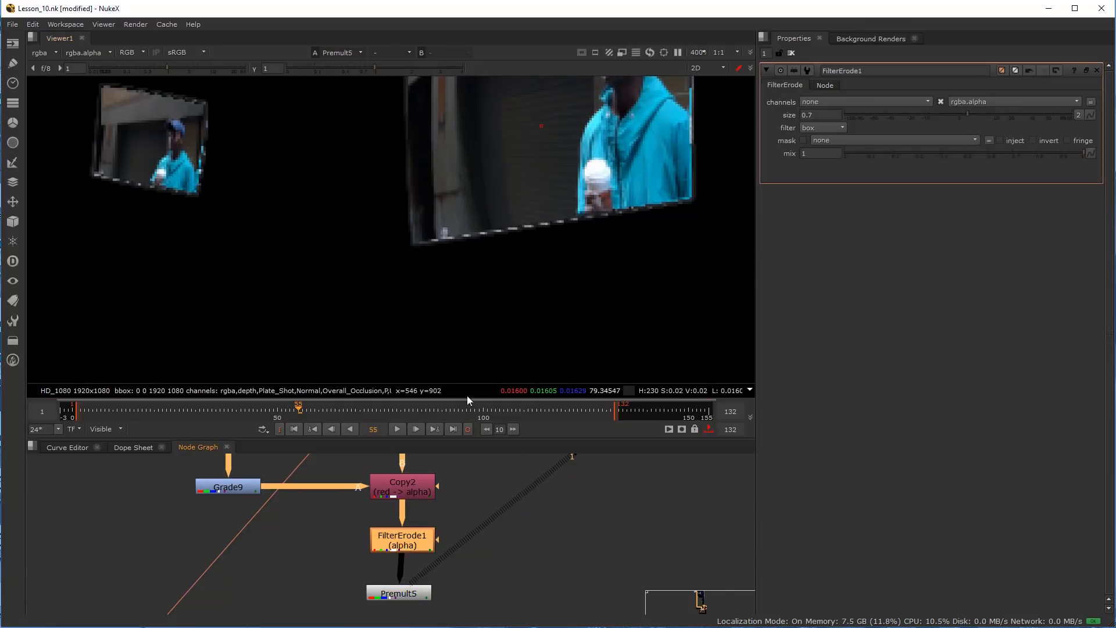
scroll(525, 263, up, 2)
drag(967, 114, 976, 114)
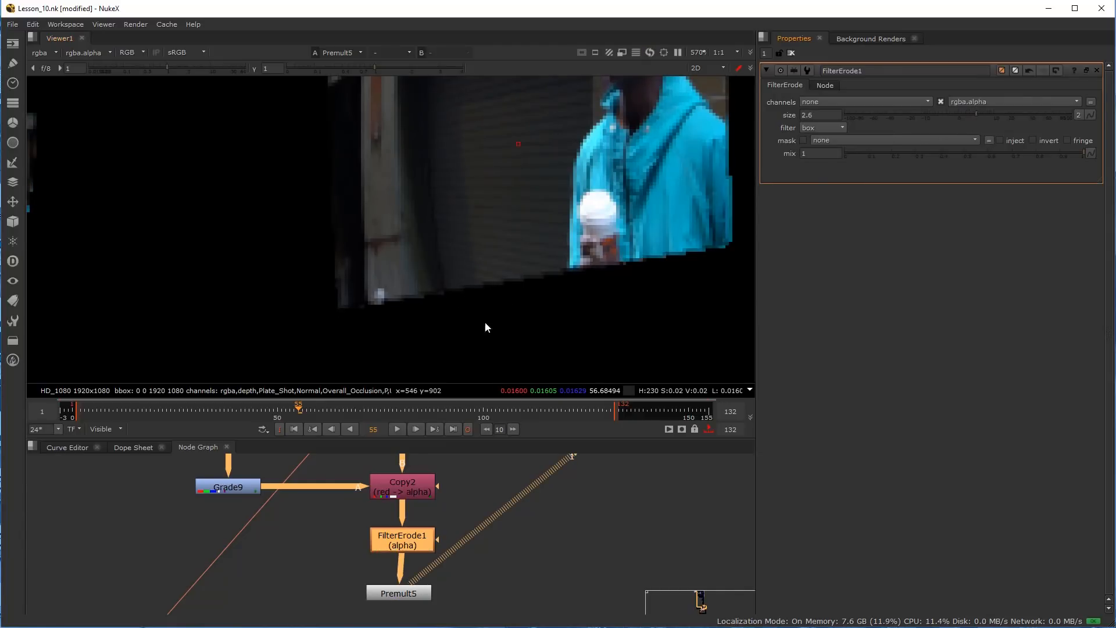
Try an EdgeBlur node on the Premult's output, view its effect and delete the node
click(469, 565)
scroll(469, 565, down, 3)
scroll(486, 563, up, 3)
key(Tab)
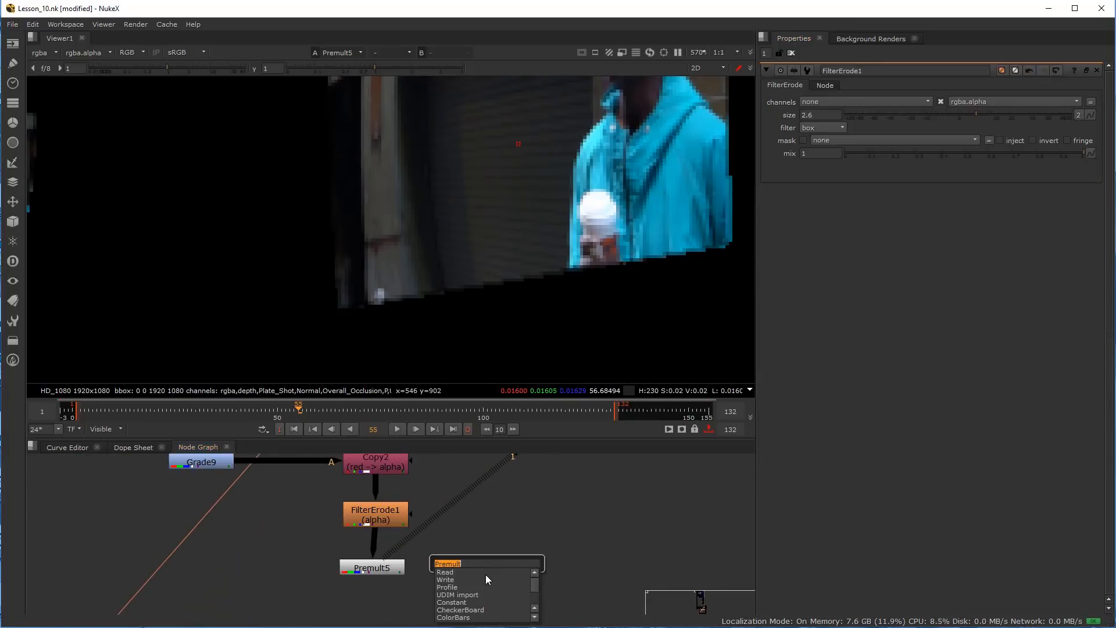
text(ed)
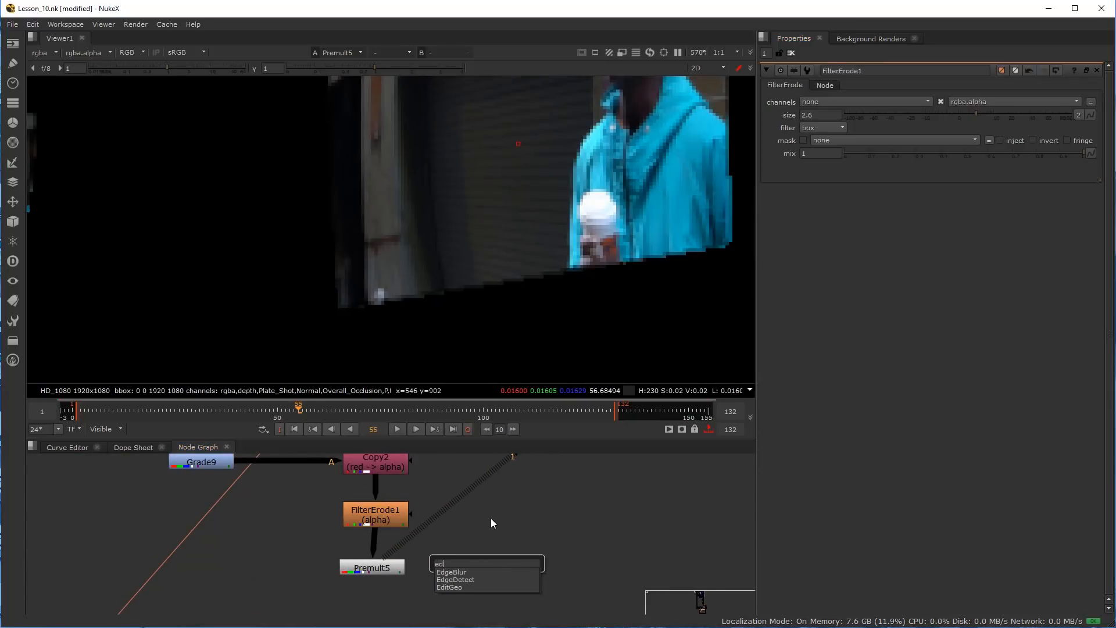
click(470, 573)
drag(513, 568, 553, 564)
drag(507, 531, 386, 567)
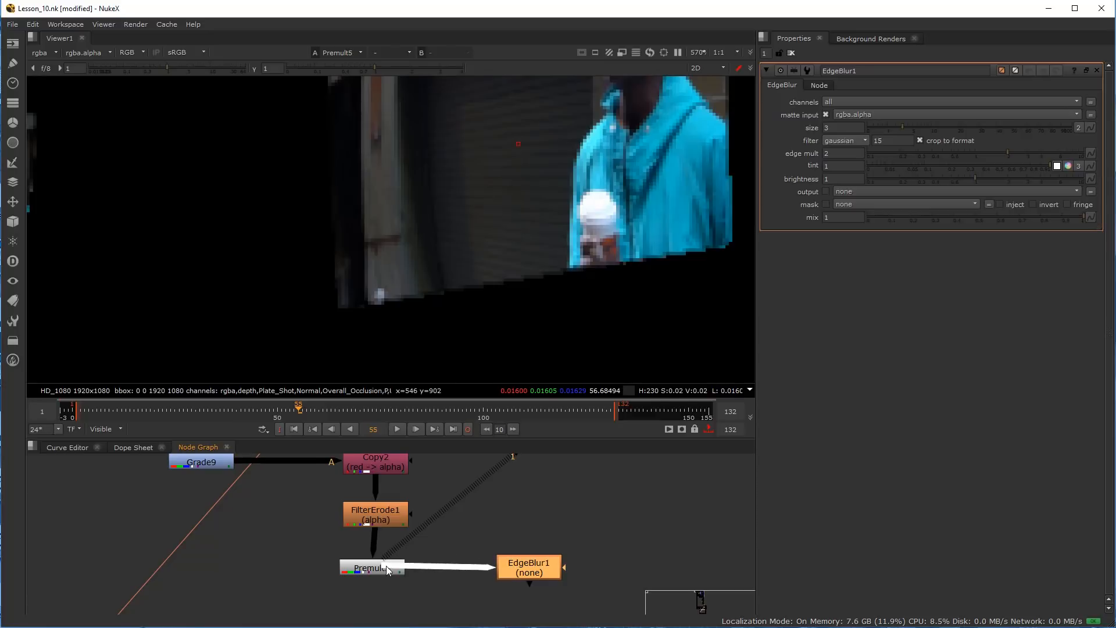
key(1)
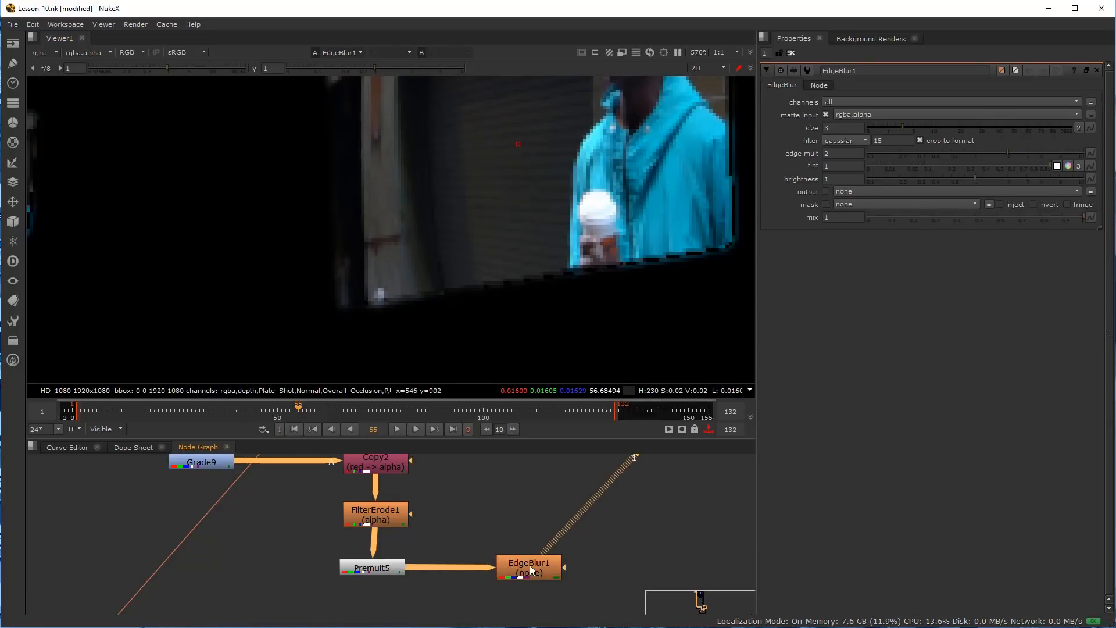
drag(529, 565, 512, 565)
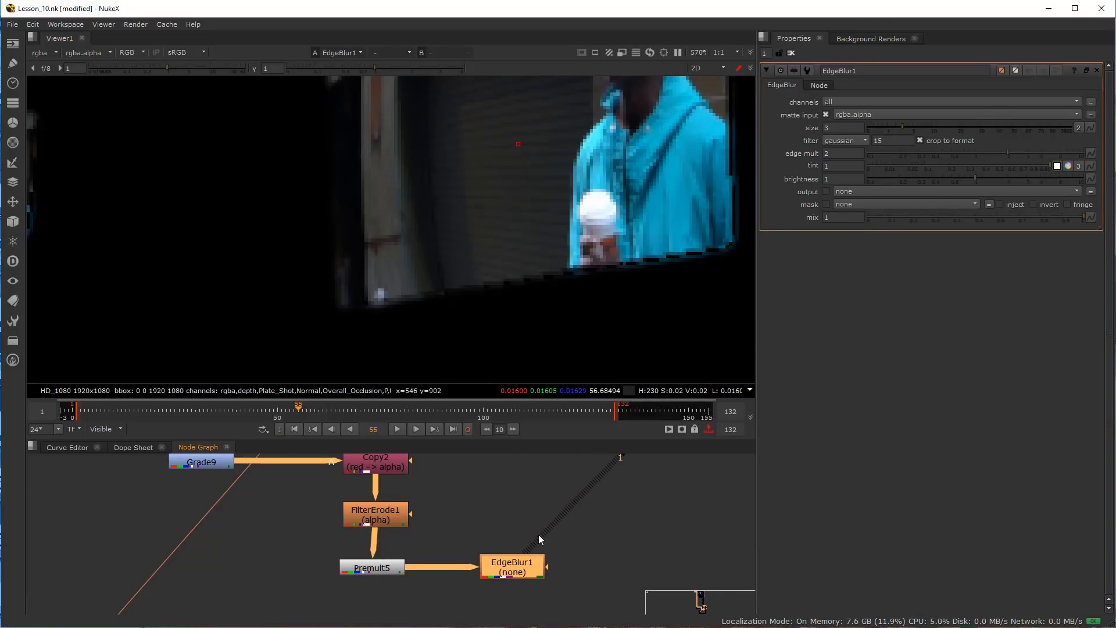
key(Delete)
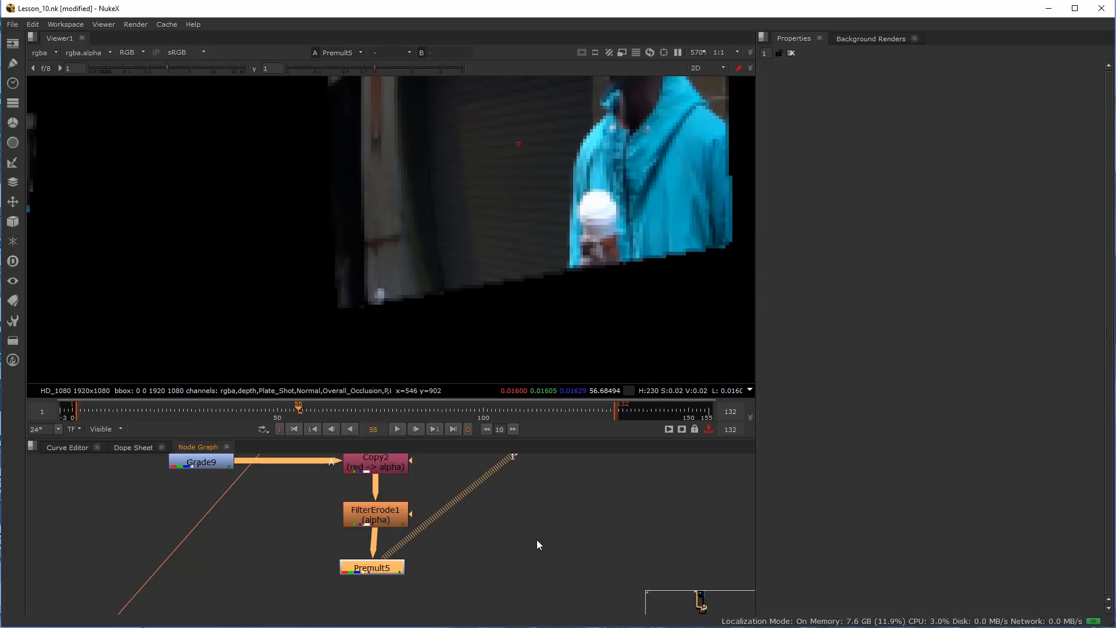
Move the whole STMap branch lower in the node graph, below the existing Merge on the main stream
scroll(537, 536, down, 3)
scroll(578, 532, up, 1)
scroll(550, 555, down, 3)
middle_drag(546, 492, 517, 556)
drag(494, 572, 637, 487)
drag(525, 513, 522, 565)
middle_drag(542, 588, 558, 520)
scroll(558, 519, up, 1)
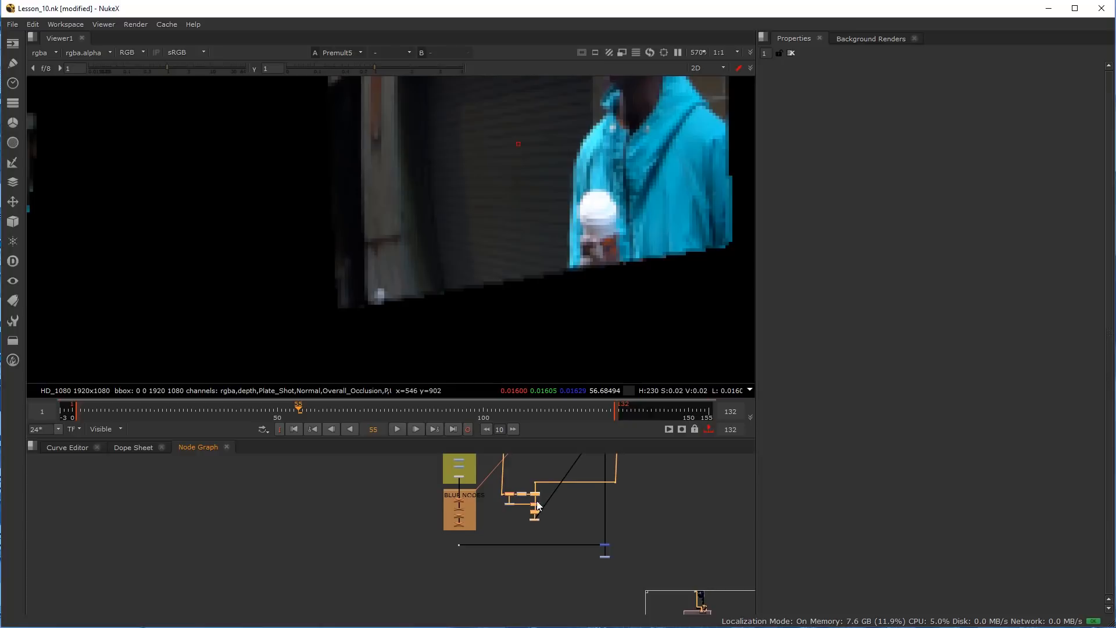
drag(533, 491, 531, 603)
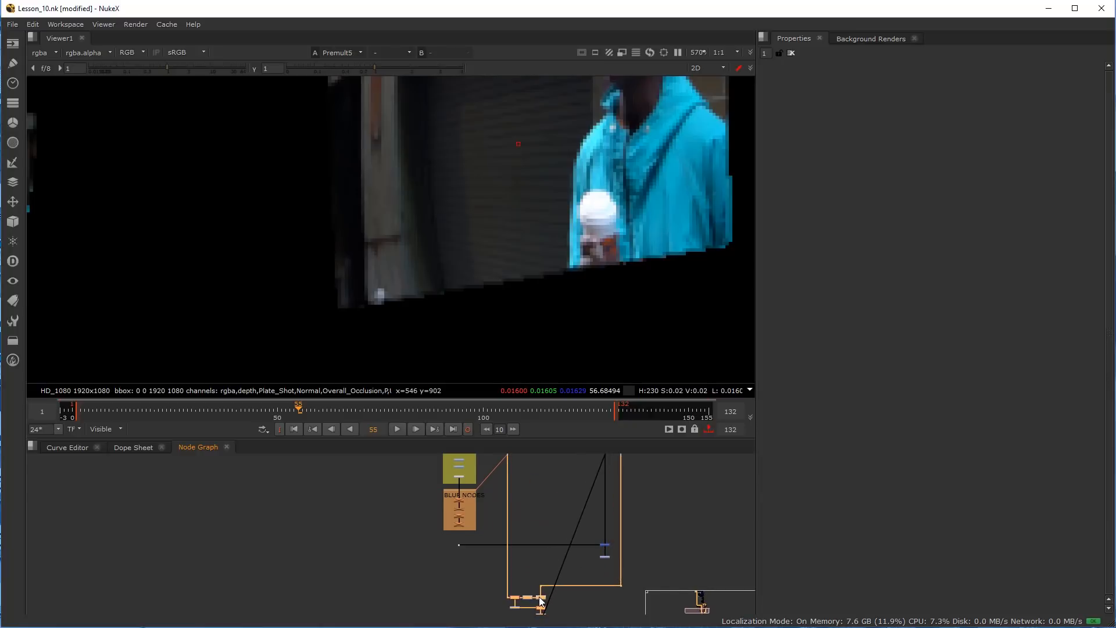
scroll(570, 548, up, 3)
scroll(533, 545, up, 1)
drag(537, 554, 536, 563)
Enlarge the node graph and move the Saturation node down the main stream, below the level of the STMap branch
click(656, 524)
scroll(666, 484, up, 2)
click(663, 487)
scroll(661, 487, down, 3)
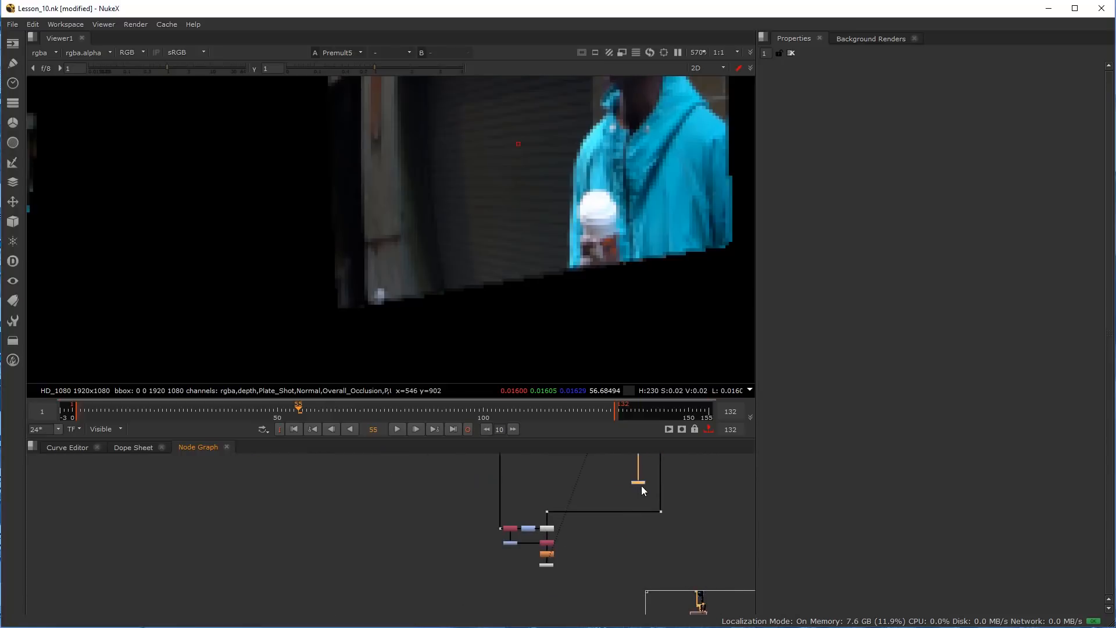
key(space)
scroll(615, 406, up, 3)
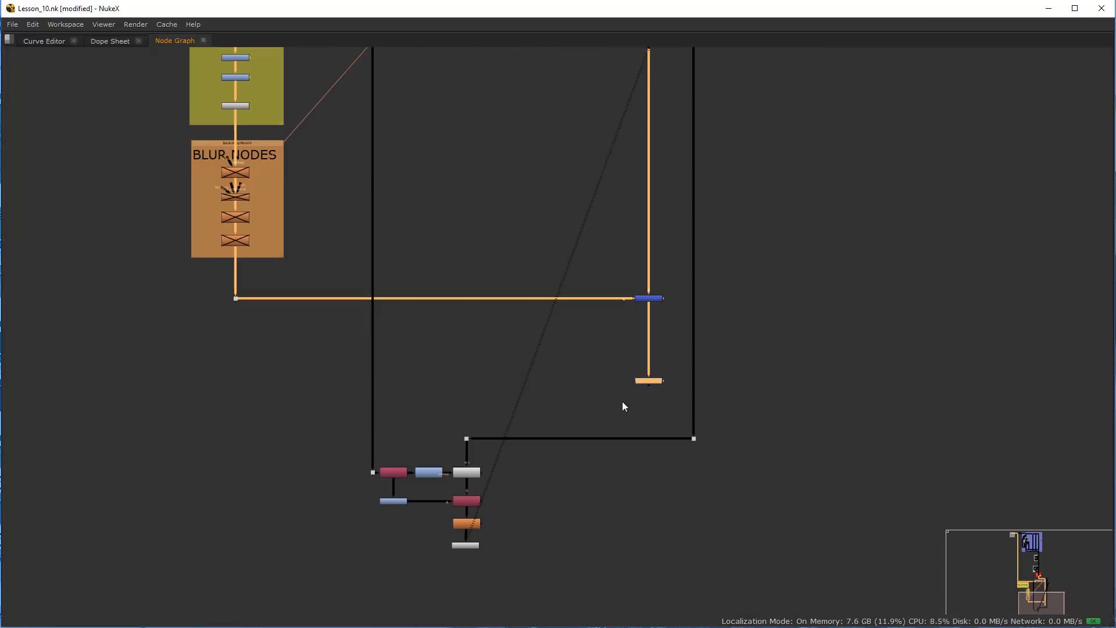
drag(654, 382, 653, 603)
click(580, 498)
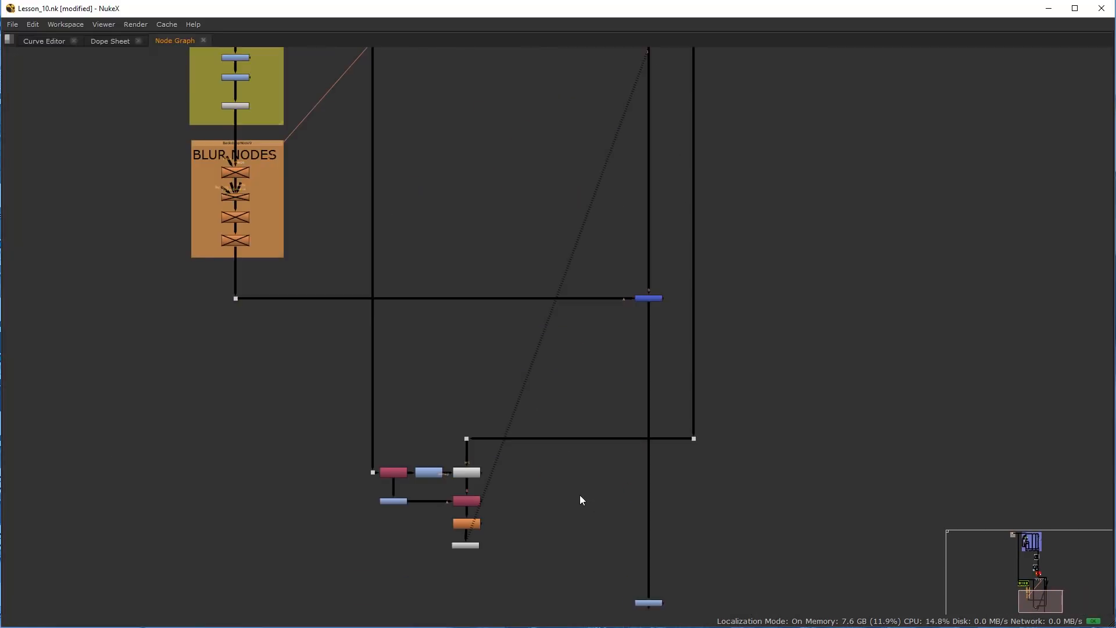
Insert a Merge (over) above the Saturation node, connect its A input to the Premult and align the two nodes
scroll(632, 550, up, 3)
key(m)
scroll(632, 546, up, 3)
drag(633, 547, 726, 563)
scroll(721, 523, down, 1)
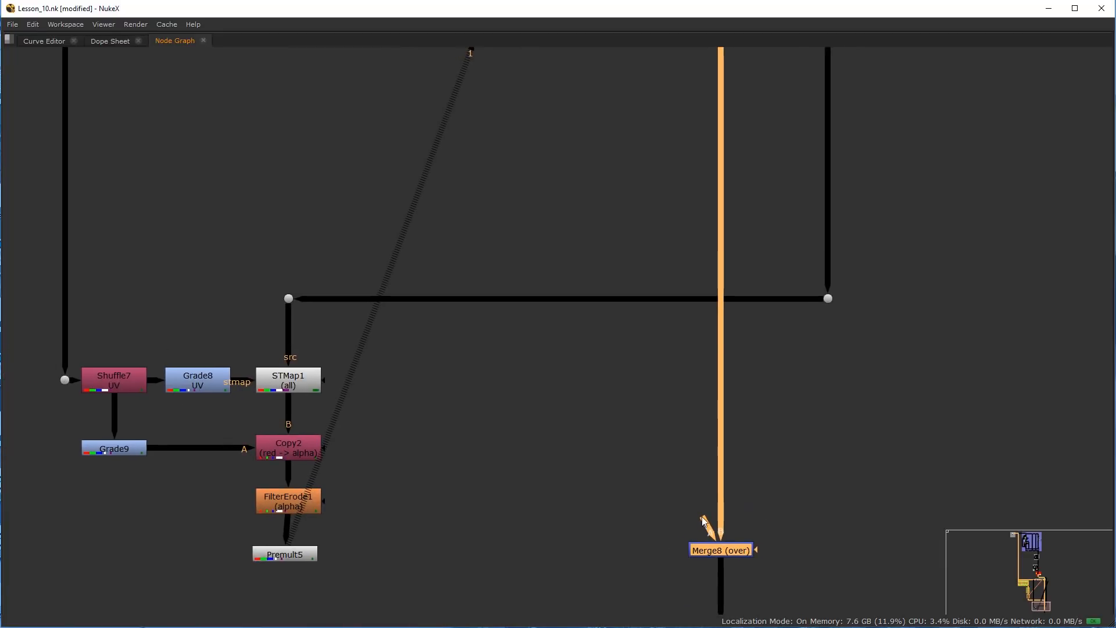
drag(704, 521, 321, 565)
drag(724, 554, 724, 562)
click(299, 557)
View the new Merge's output and restore the normal layout to inspect the footage on the monitor screens
scroll(528, 442, down, 5)
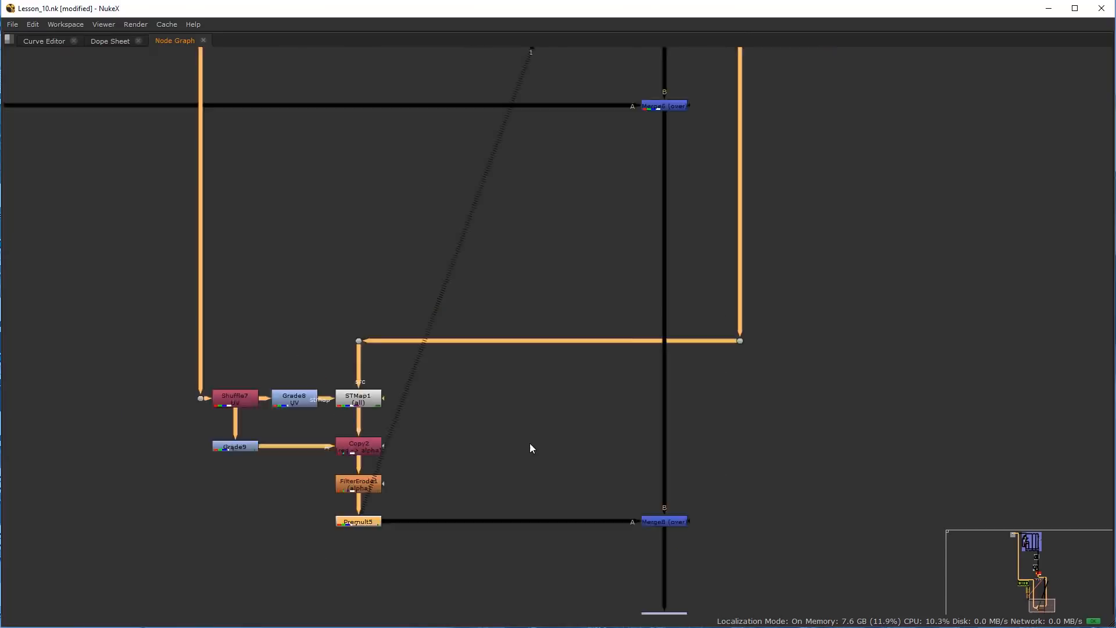
scroll(504, 443, up, 3)
click(654, 511)
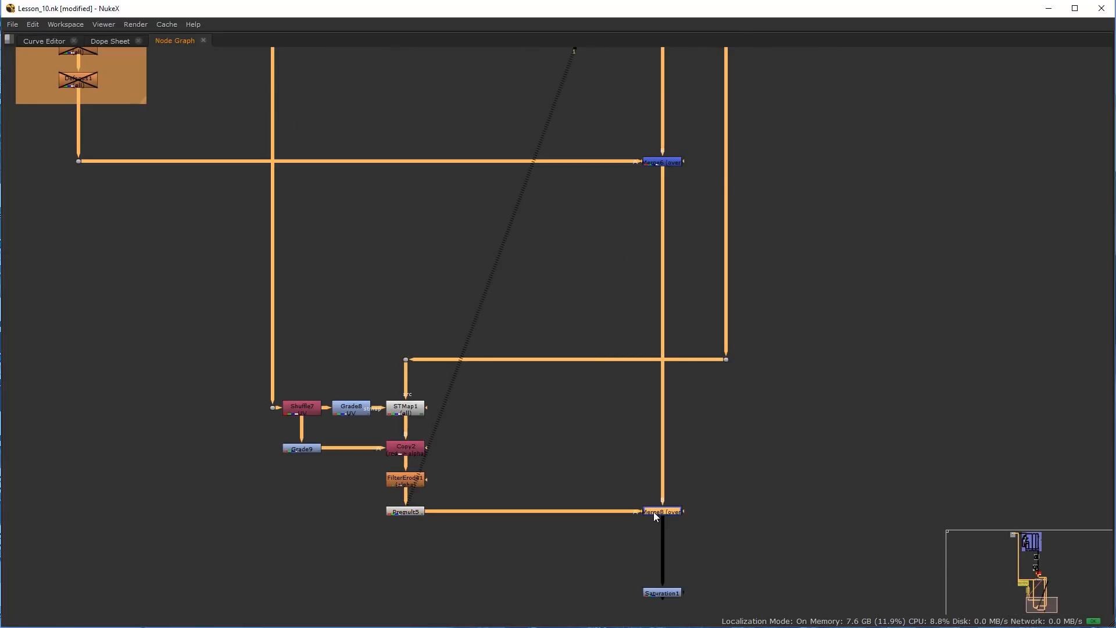
key(1)
key(Tab)
click(818, 330)
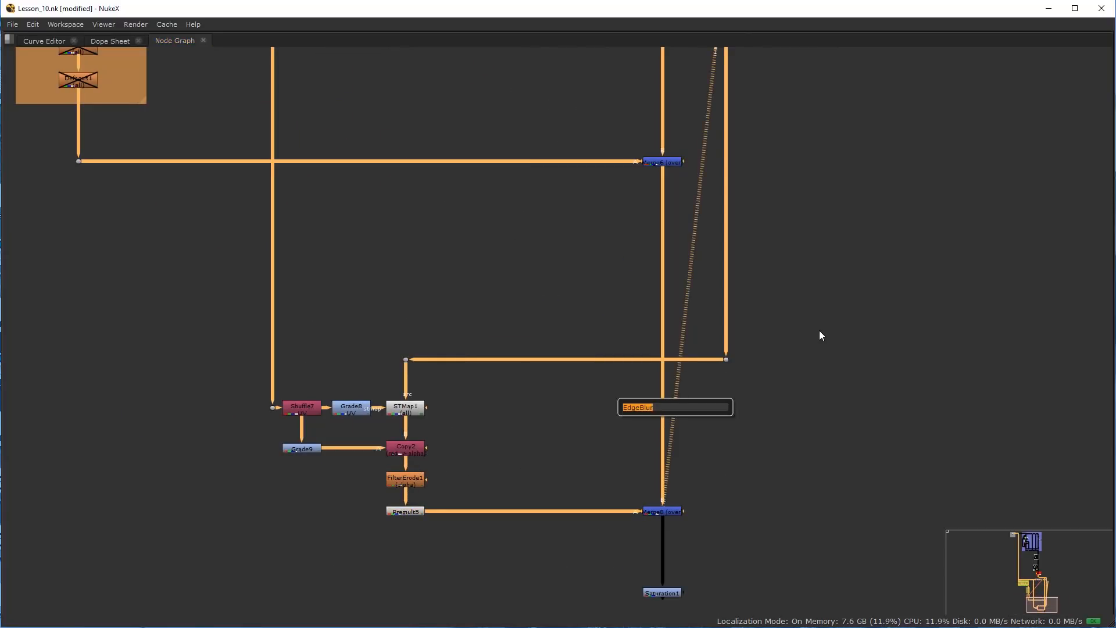
click(814, 331)
key(space)
scroll(572, 324, down, 4)
scroll(572, 325, down, 3)
scroll(593, 243, up, 3)
middle_drag(593, 242, 467, 272)
scroll(468, 272, up, 1)
middle_drag(659, 514, 582, 546)
Toggle the new Merge off and on to compare the monitor screens with and without the footage
click(592, 544)
key(d)
key(d)
key(d)
key(d)
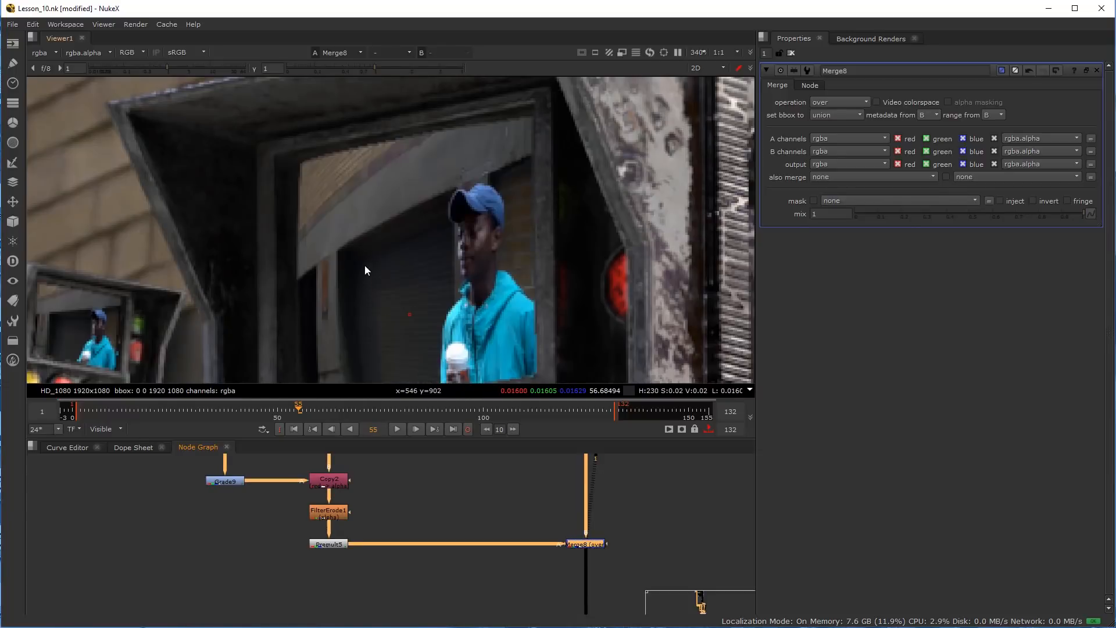
scroll(367, 279, down, 4)
middle_drag(421, 264, 403, 277)
key(d)
key(d)
key(d)
key(d)
middle_drag(357, 240, 430, 253)
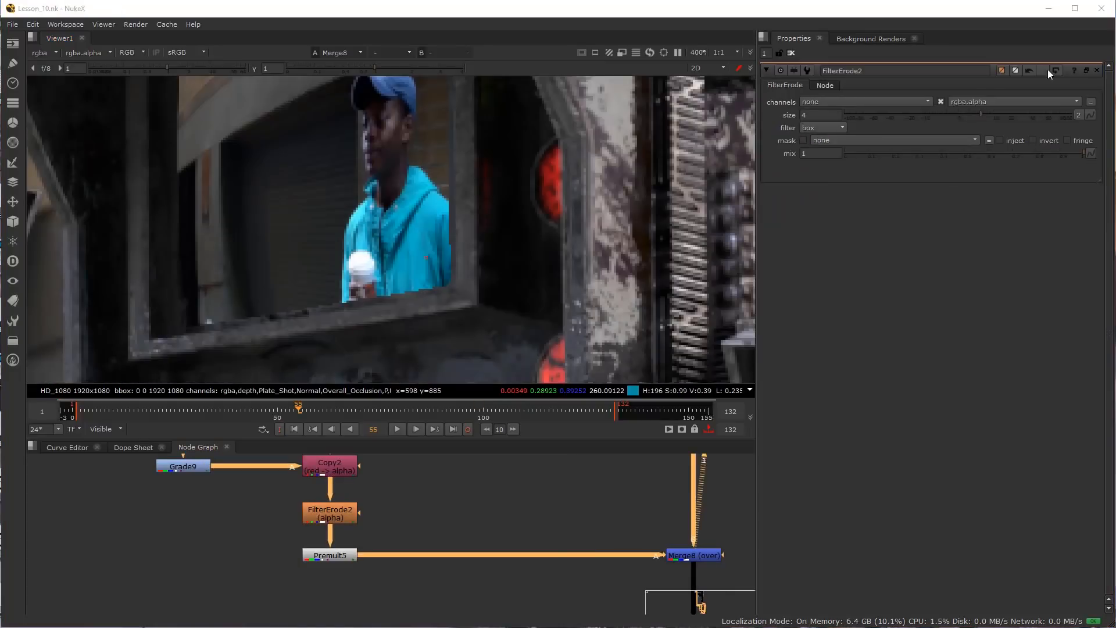
Set the size of the FilterErode below the Copy node to 4.5
click(405, 545)
click(324, 519)
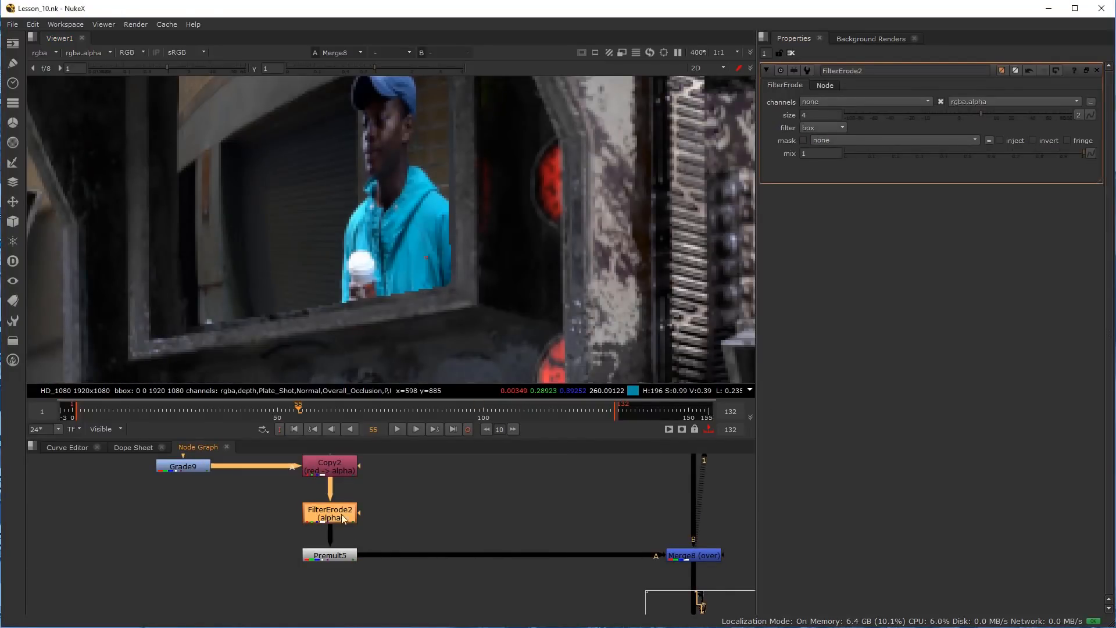
mouse_move(981, 114)
mouse_down()
mouse_move(972, 113)
mouse_move(983, 115)
mouse_up()
Add an EdgeBlur node and insert it between the Premult and the Merge's A input
click(456, 527)
key(Tab)
text(ed)
drag(446, 531, 482, 558)
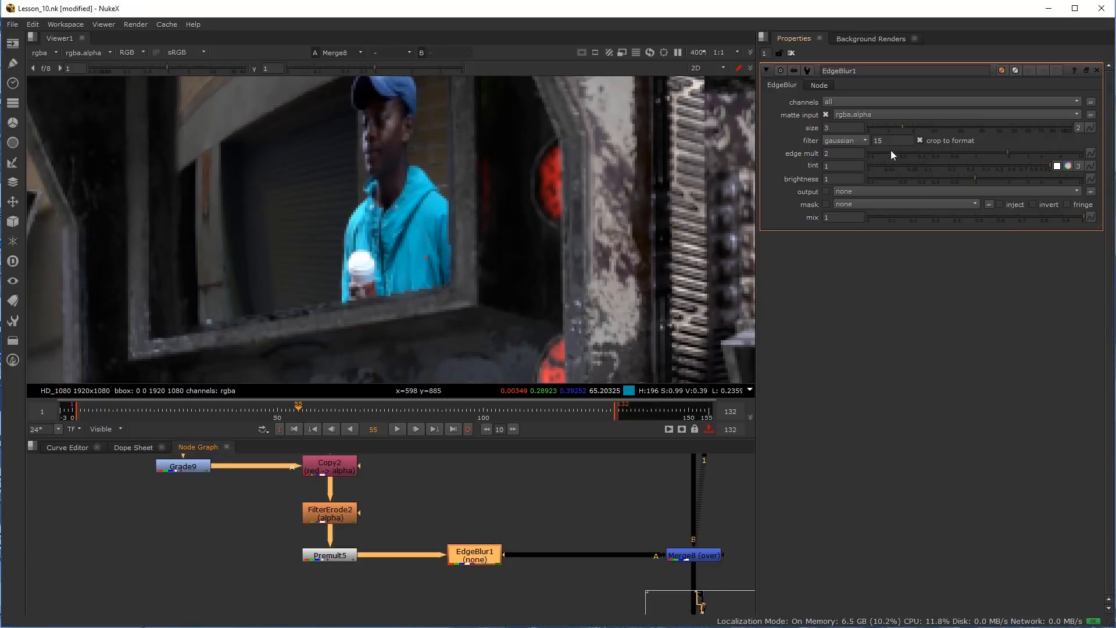
Try EdgeBlur sizes of 7.8 and 5.6, view its alpha output and set the size to 7.2
drag(909, 129, 924, 124)
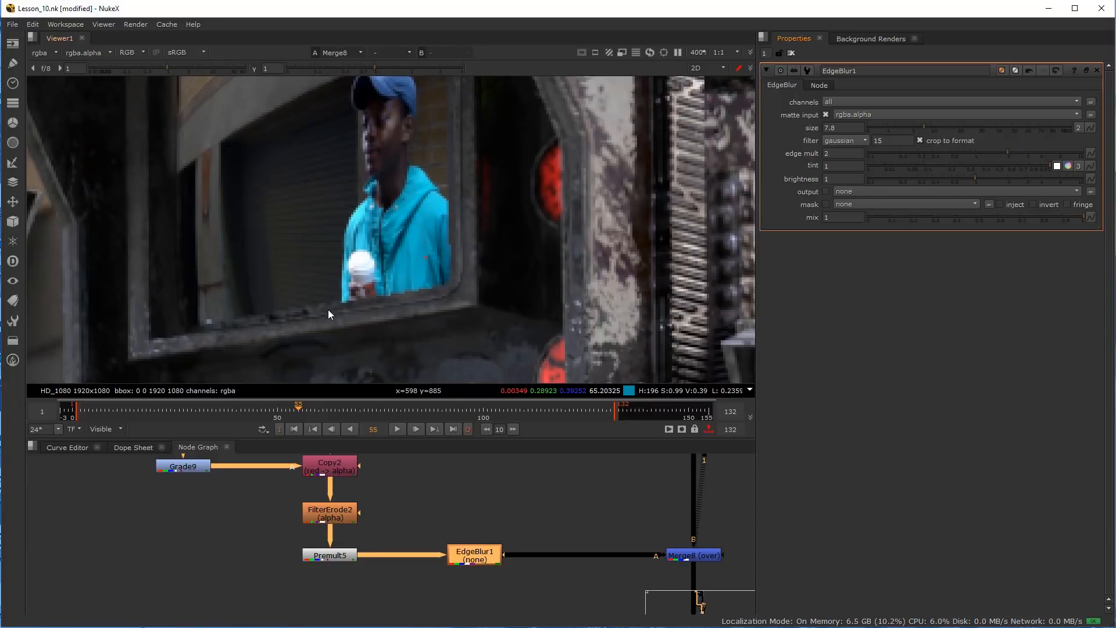
drag(923, 128, 915, 126)
key(1)
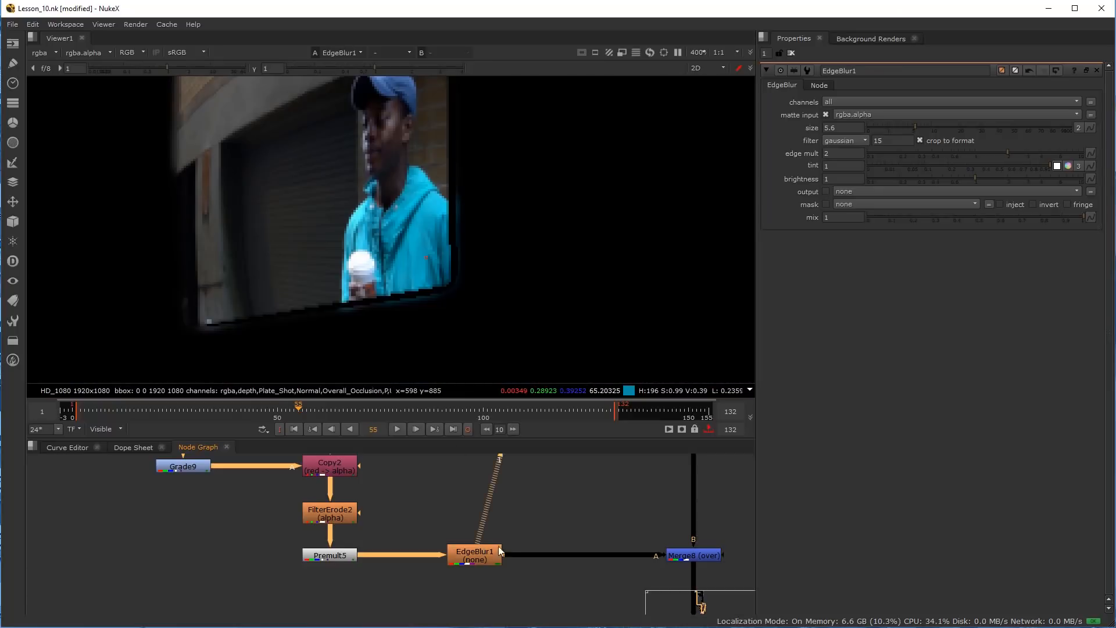
key(a)
drag(912, 131, 921, 134)
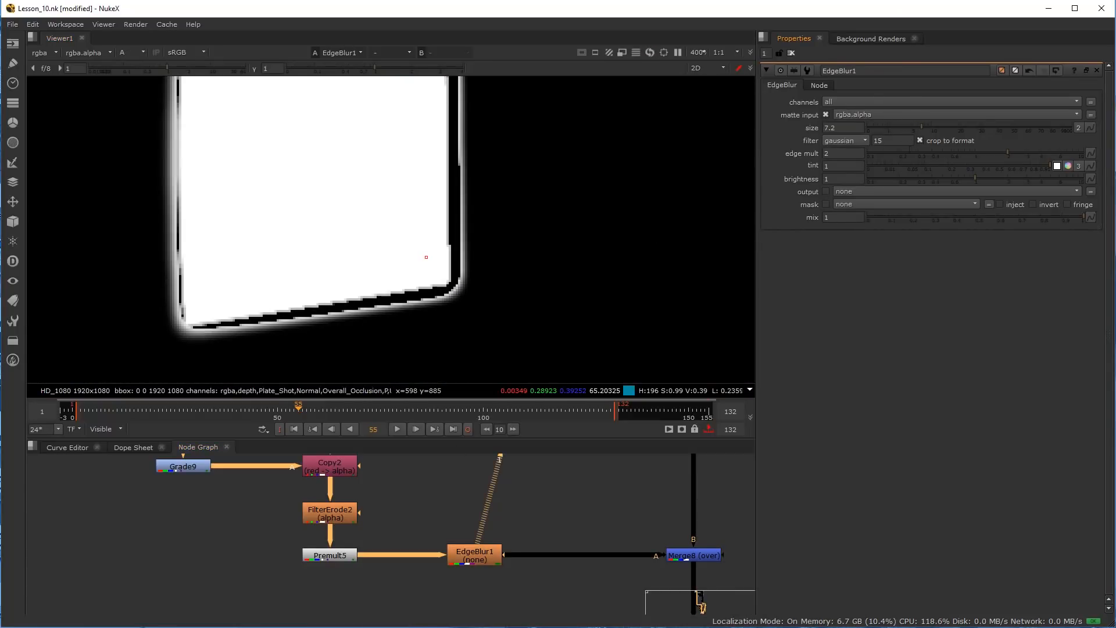
Move the FilterErode closer to the Copy node, view its alpha and sample pixel values along the matte's edge
drag(324, 517, 324, 500)
key(1)
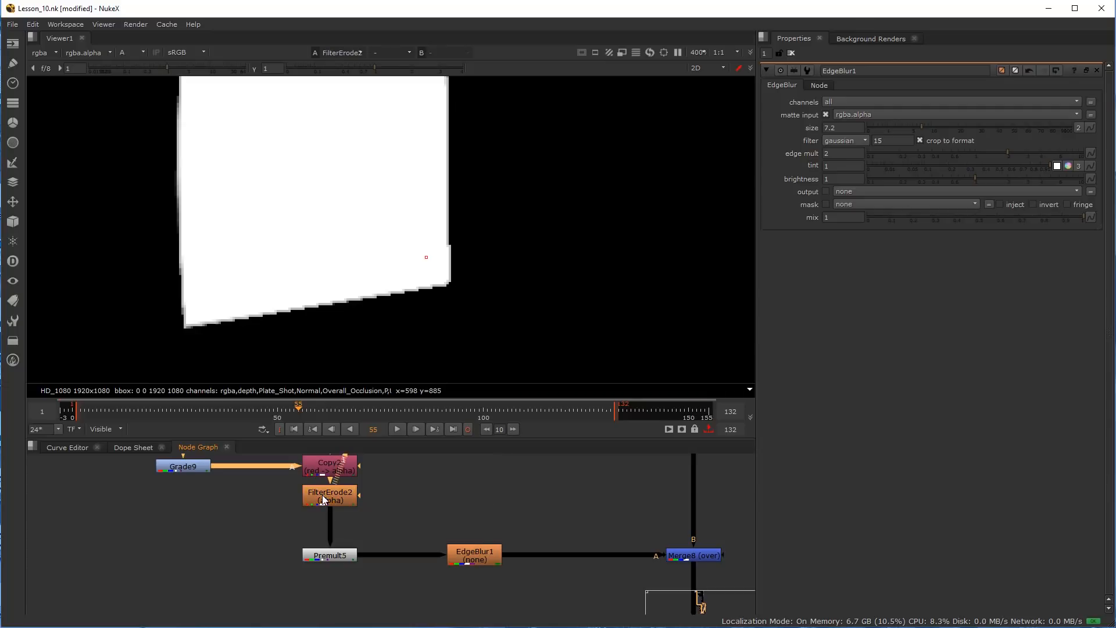
double_click(324, 500)
ctrl+click(436, 274)
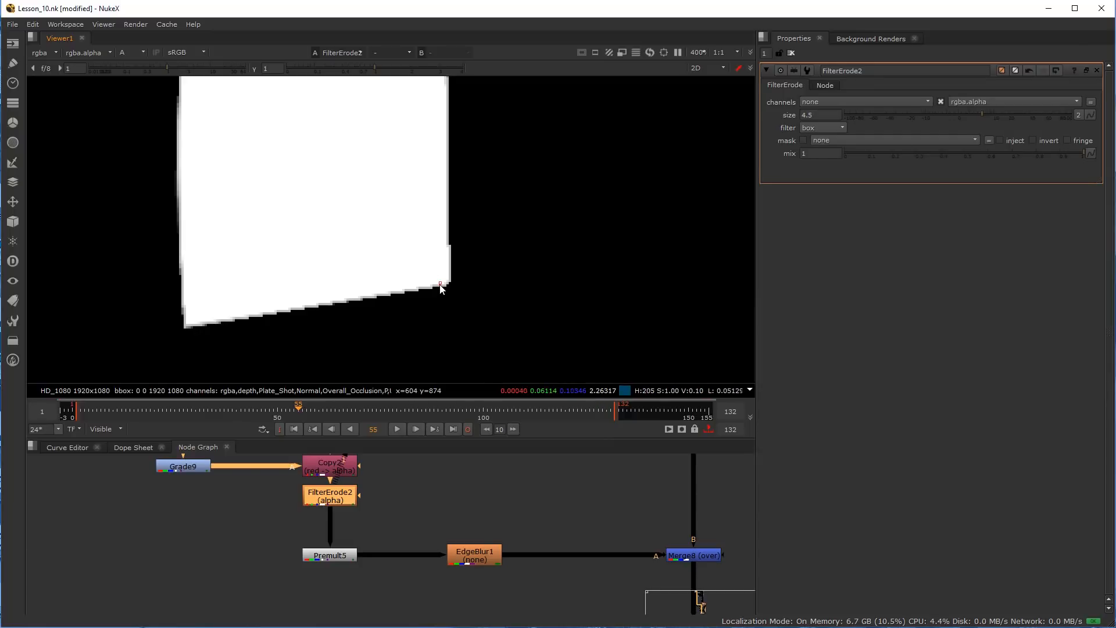
Add a Clamp node between the FilterErode and the Premult, view its alpha and sample the matte's lower edge
click(399, 525)
key(Tab)
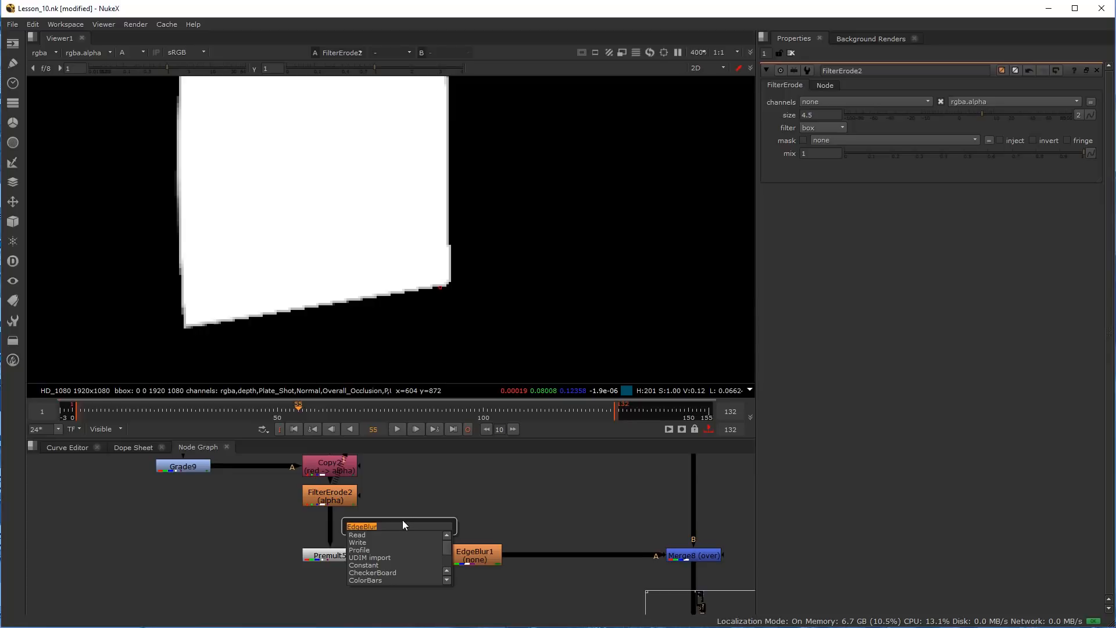
text(cla)
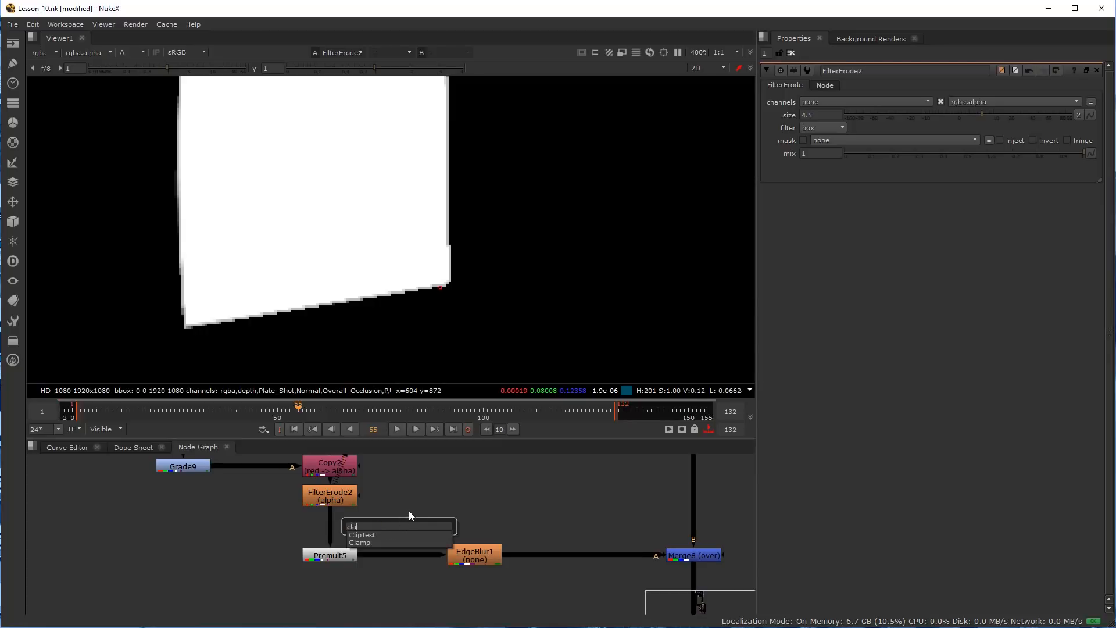
click(376, 540)
drag(375, 540, 336, 524)
key(1)
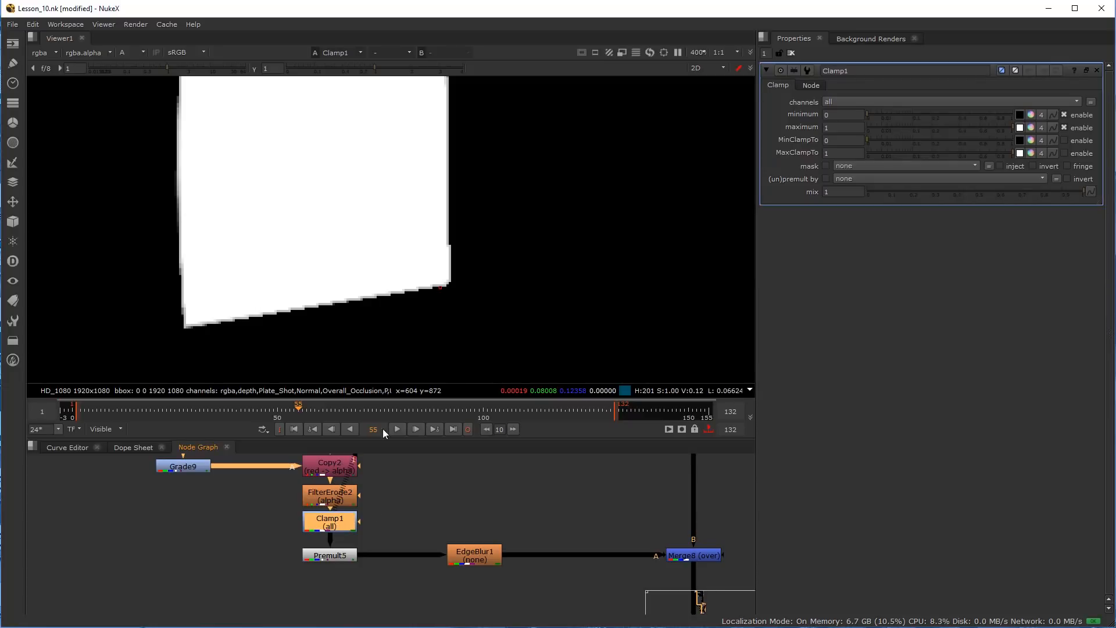
ctrl+drag(382, 295, 394, 287)
View the EdgeBlur's alpha output, followed by the final Merge's output in full RGB
click(480, 563)
key(1)
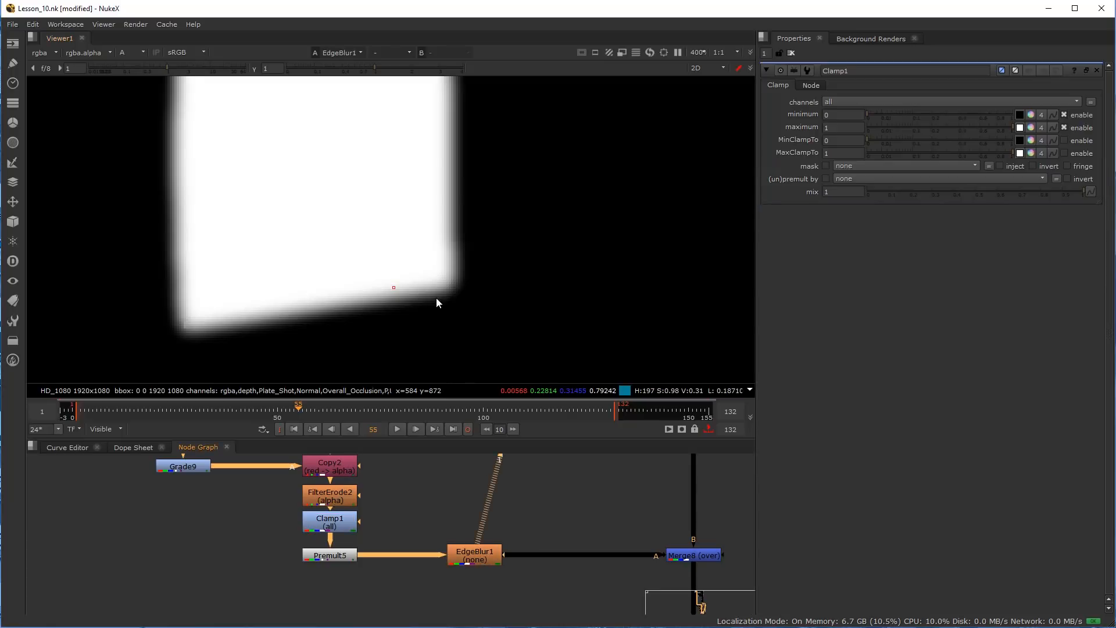
click(699, 555)
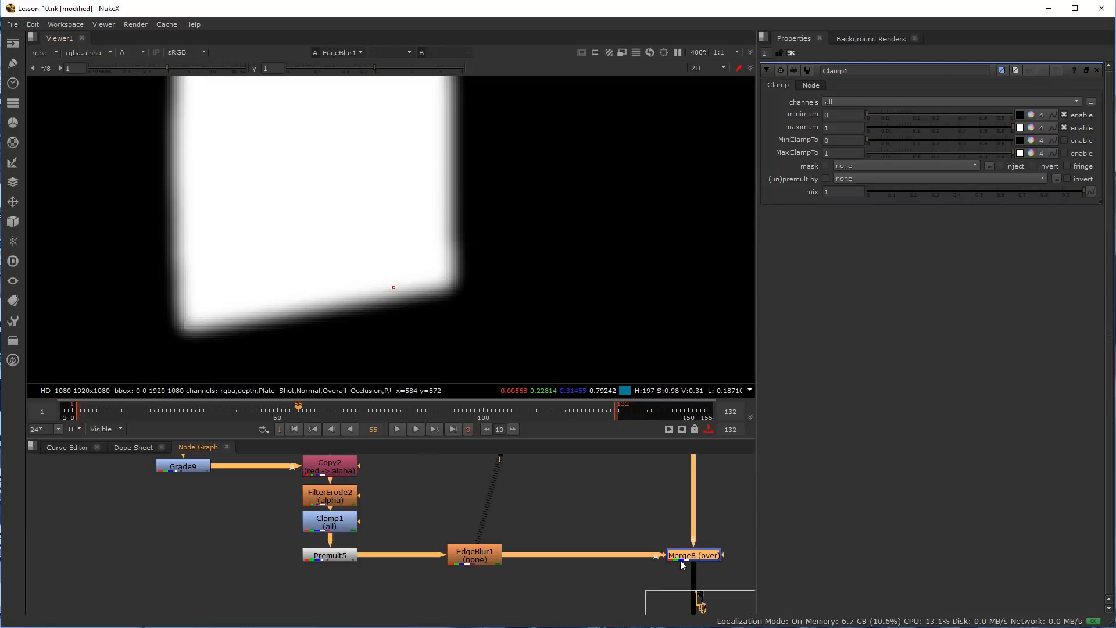
key(1)
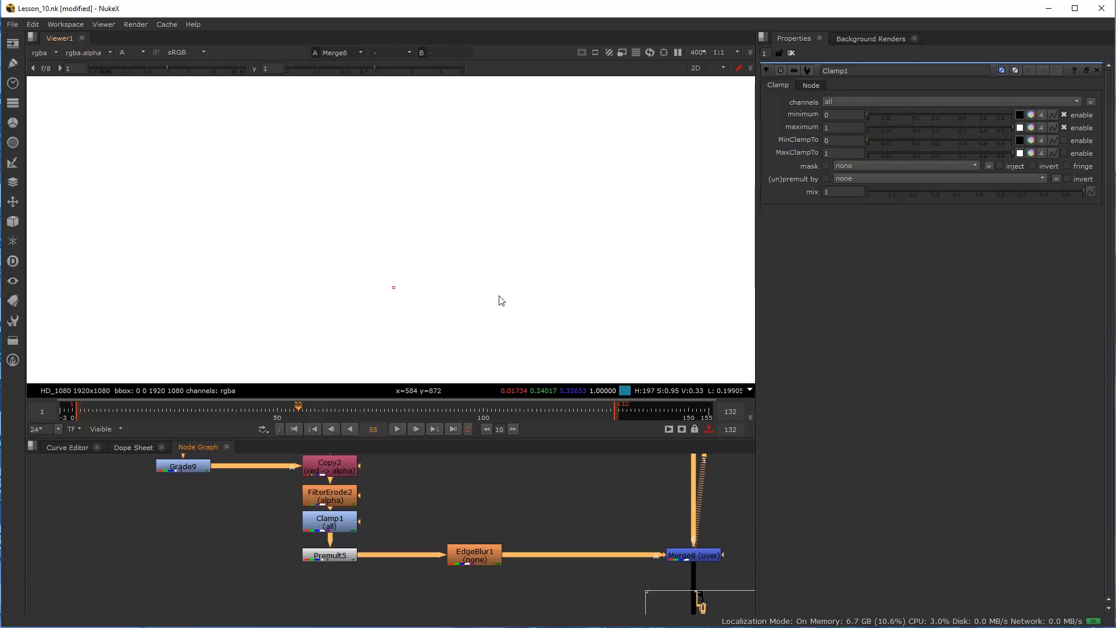
key(a)
Try EdgeBlur sizes of 2.3 and 2.2 while checking the monitor screen's edge up close
double_click(468, 557)
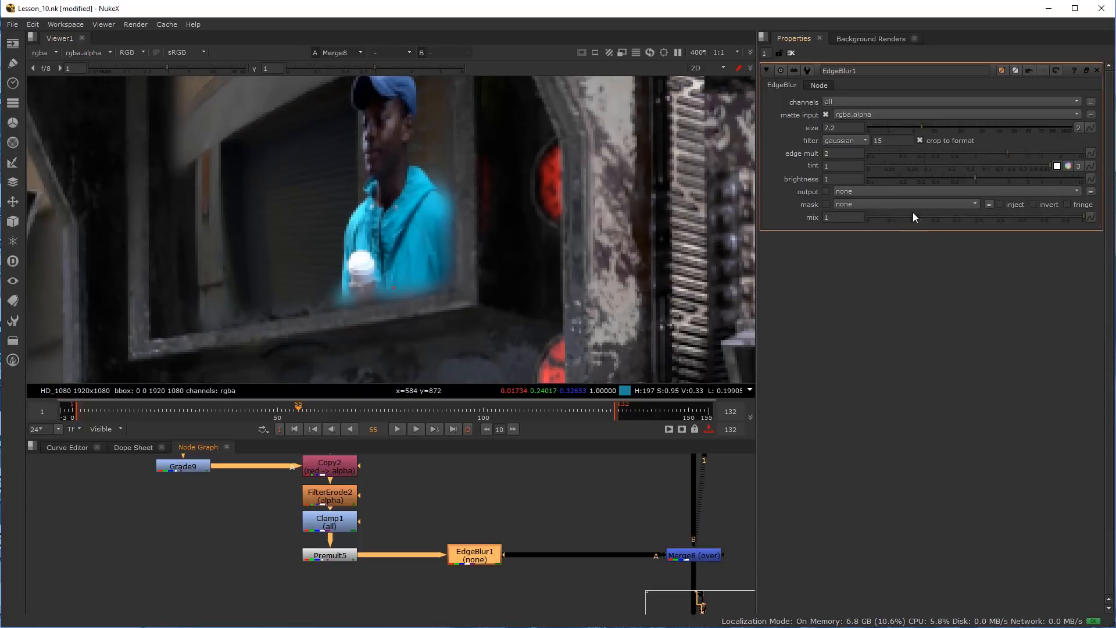
drag(919, 126, 902, 144)
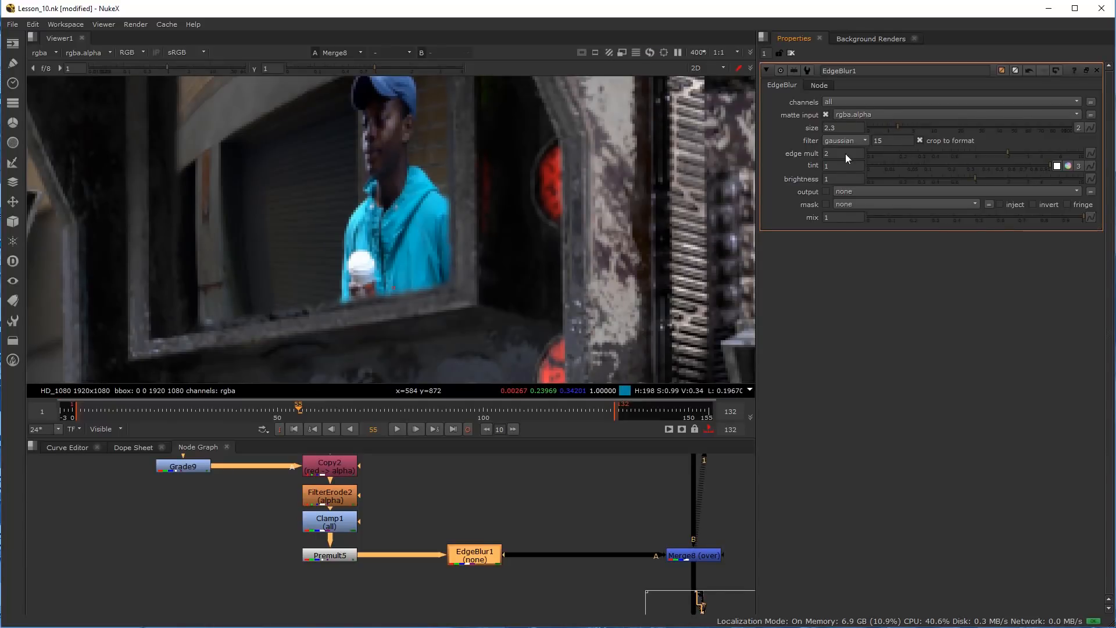
scroll(382, 285, up, 4)
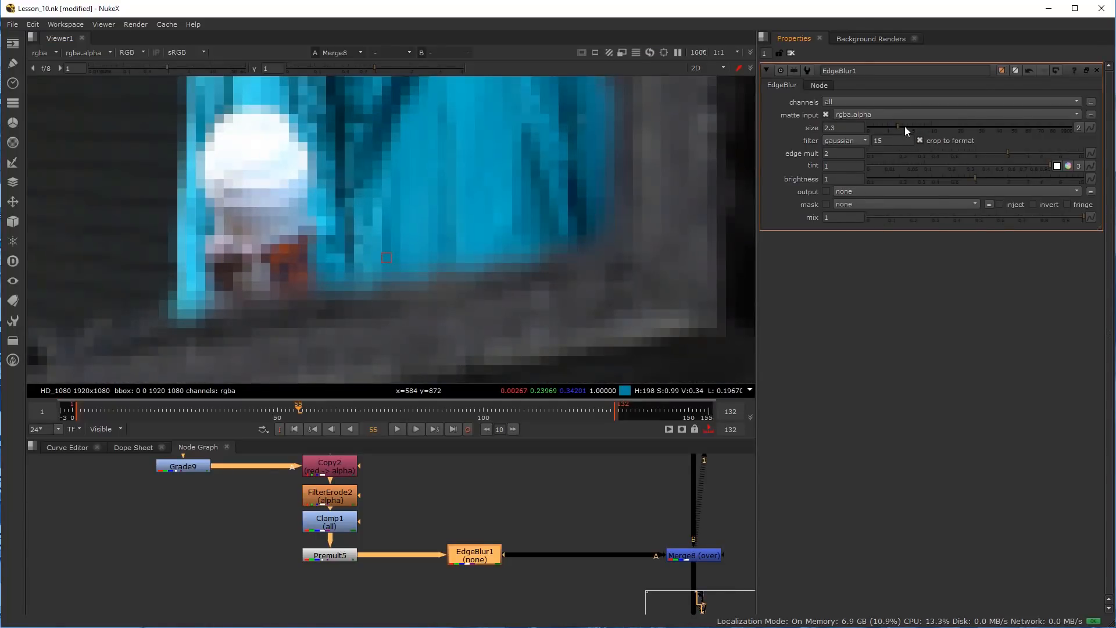
drag(897, 127, 898, 130)
Set the whitepoint of the Grade feeding the Copy node's A input to 0.05
scroll(372, 500, down, 2)
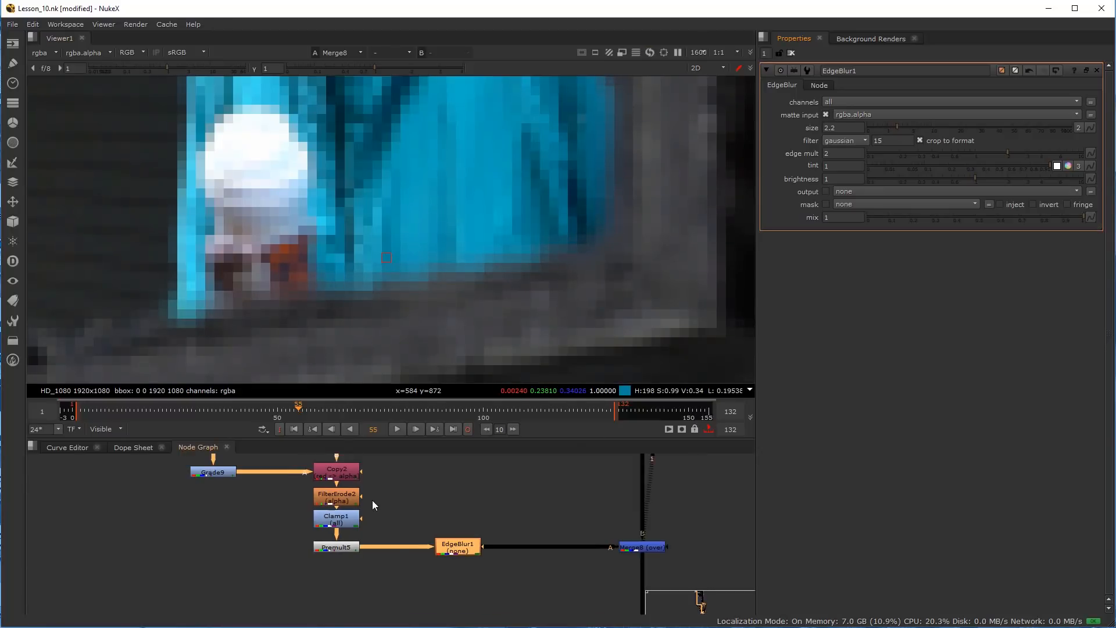
middle_drag(372, 500, 437, 554)
scroll(283, 528, up, 2)
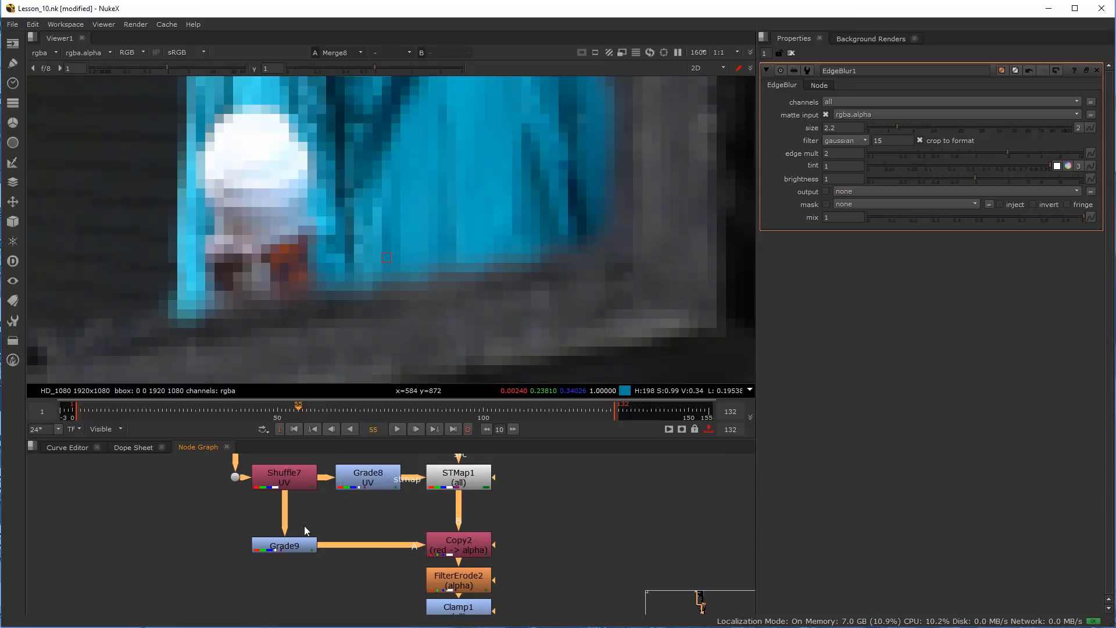
double_click(291, 549)
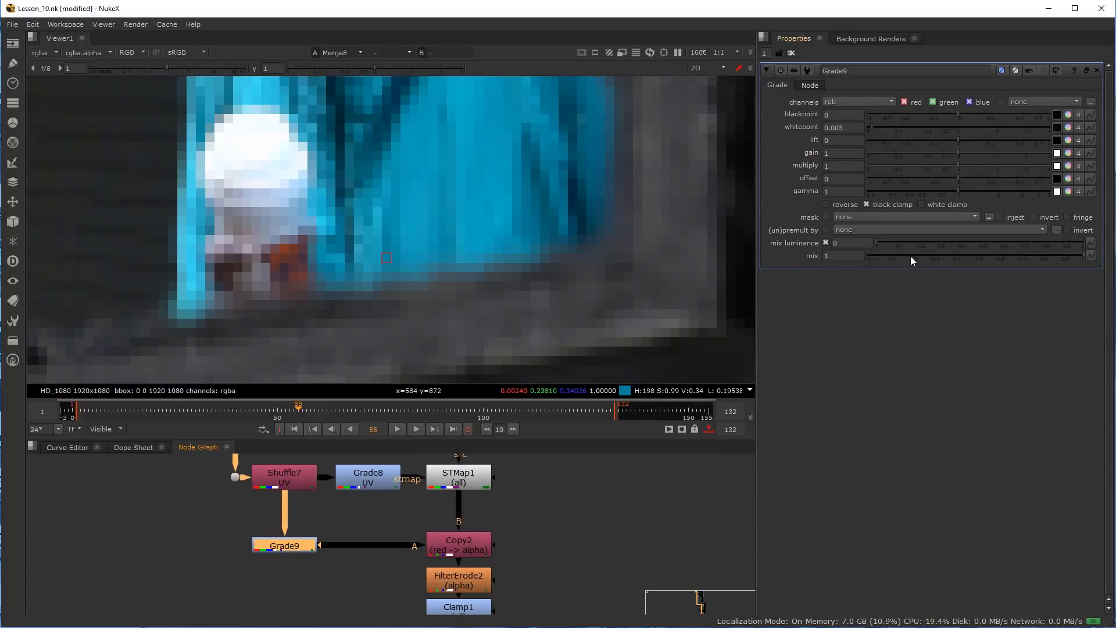
drag(871, 125, 890, 128)
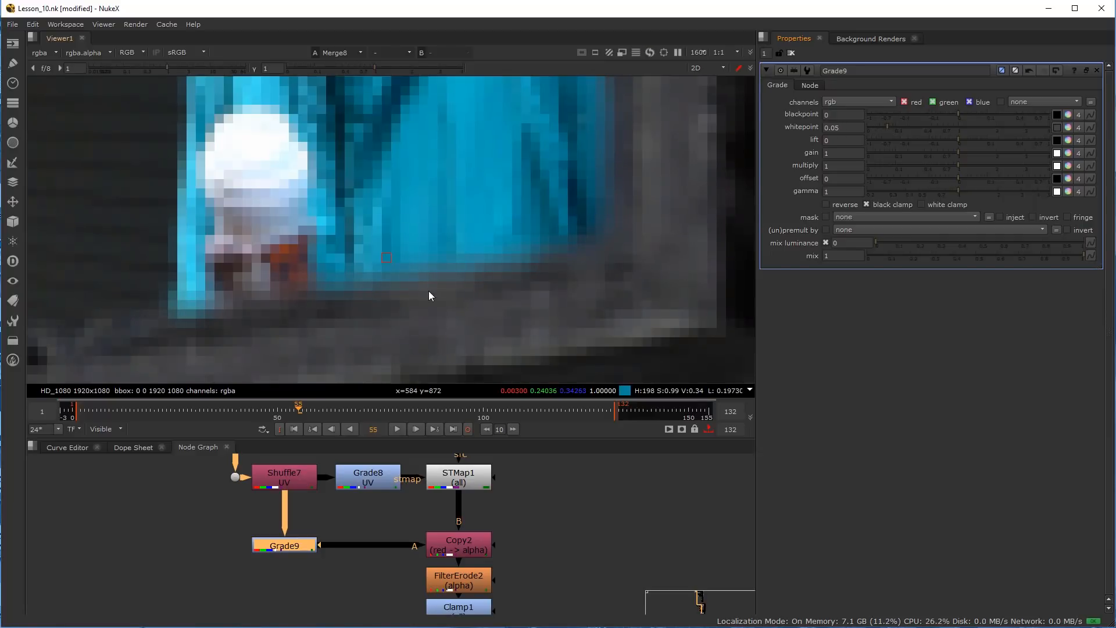
Set the EdgeBlur size to 1.6 and move the node closer to the Premult
scroll(428, 291, down, 3)
middle_drag(518, 559, 467, 559)
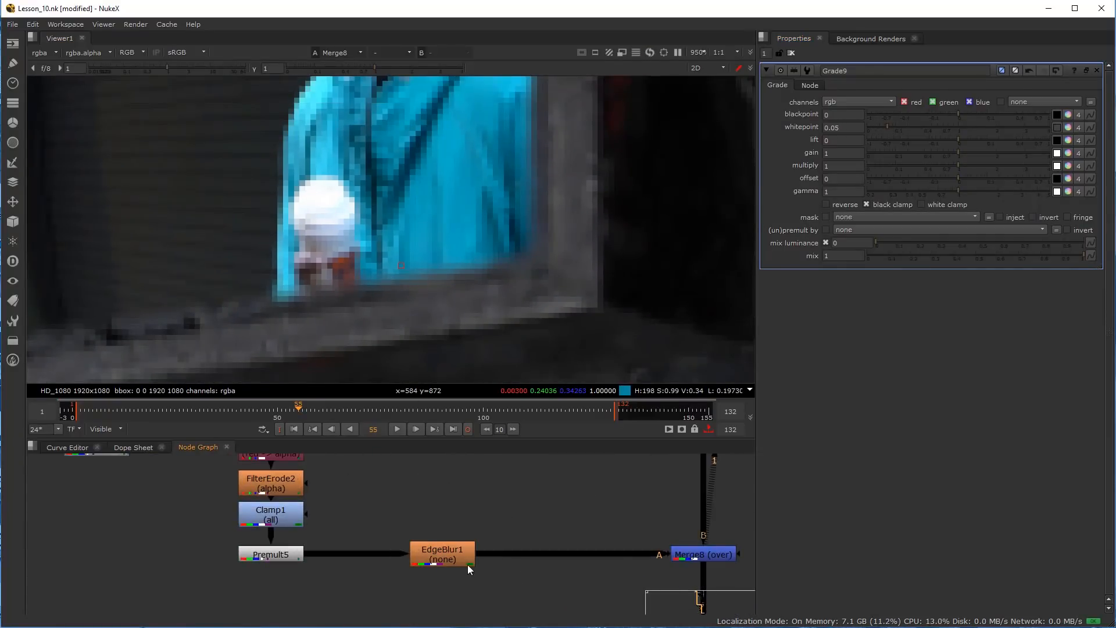
double_click(459, 555)
mouse_move(893, 128)
mouse_down()
mouse_move(881, 135)
mouse_move(893, 137)
mouse_up()
scroll(523, 215, down, 5)
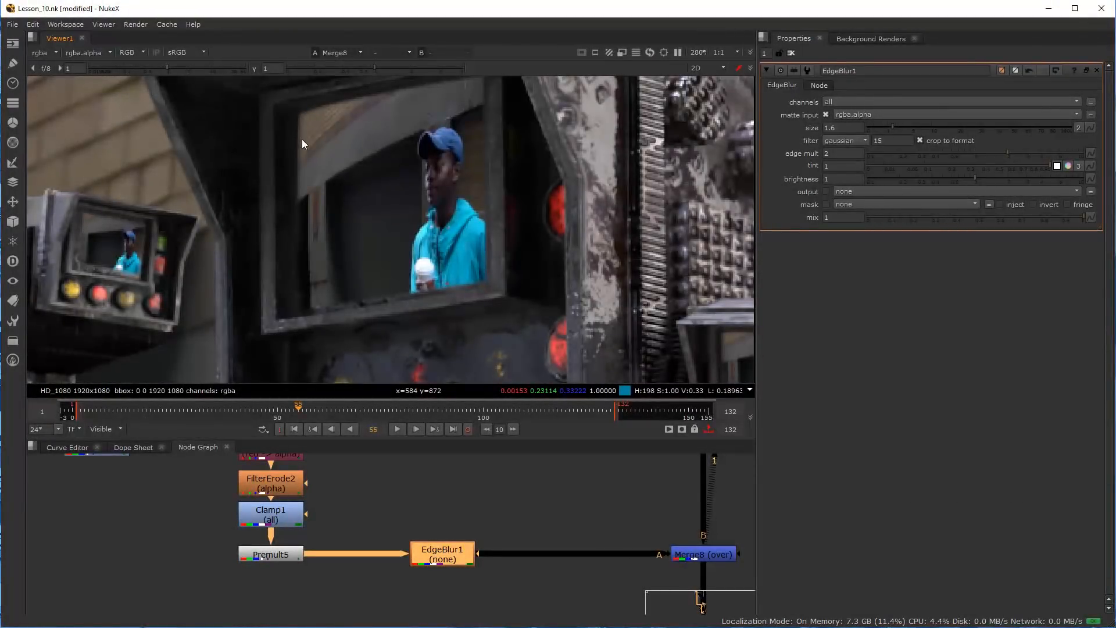
drag(440, 554, 421, 554)
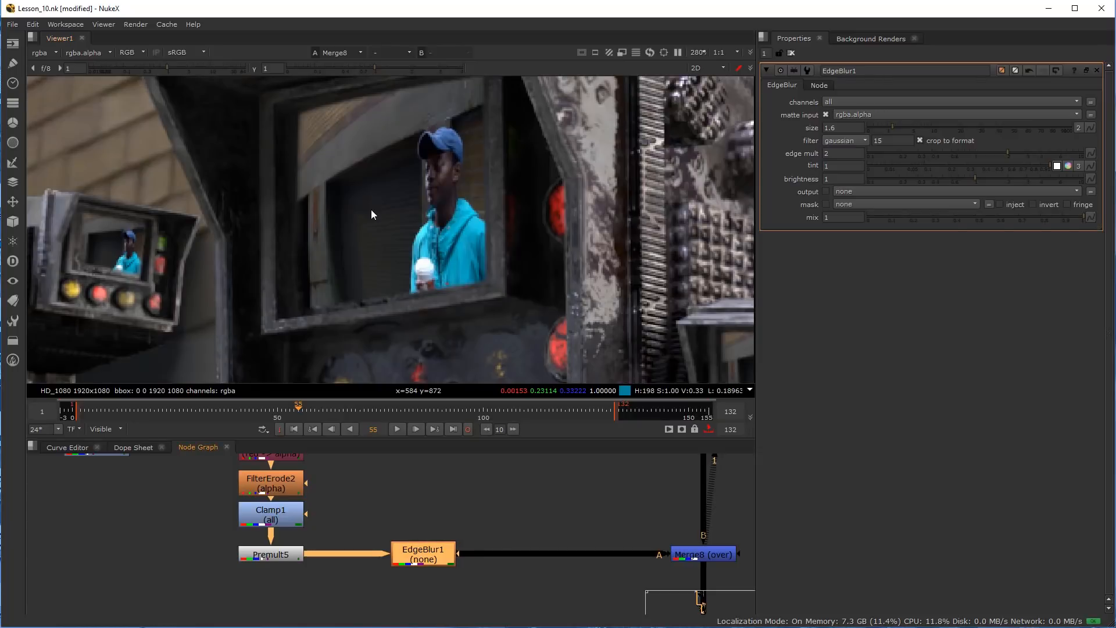
Add a Sharpen node and insert it between the EdgeBlur and the Merge's A input
click(510, 529)
scroll(516, 524, up, 1)
middle_drag(516, 520, 462, 506)
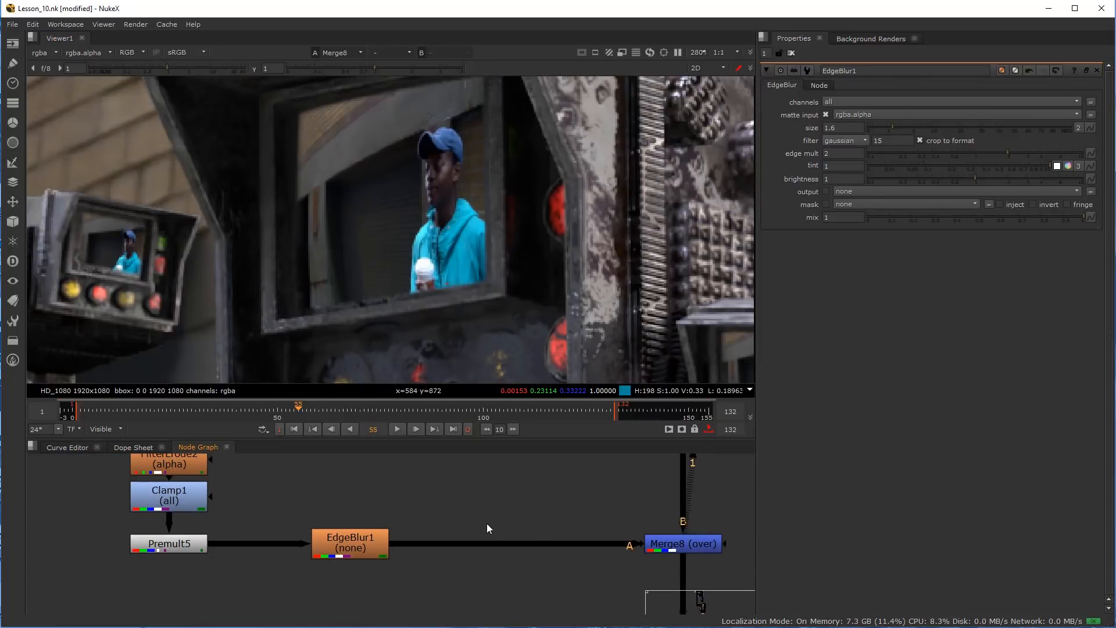
key(Tab)
text(shasar)
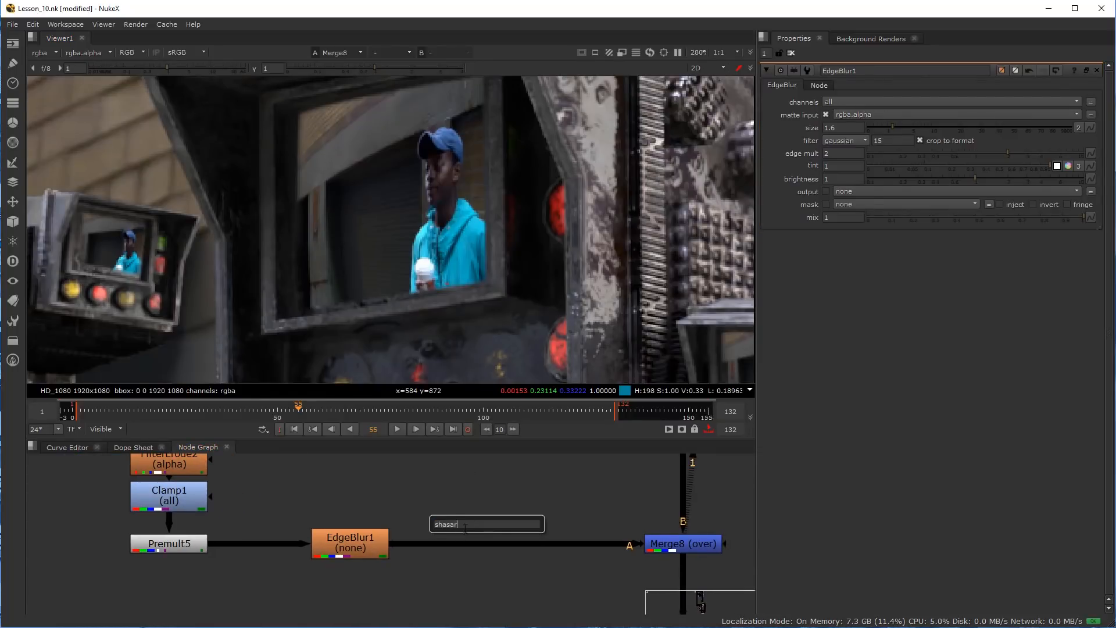
key(BackSpace)
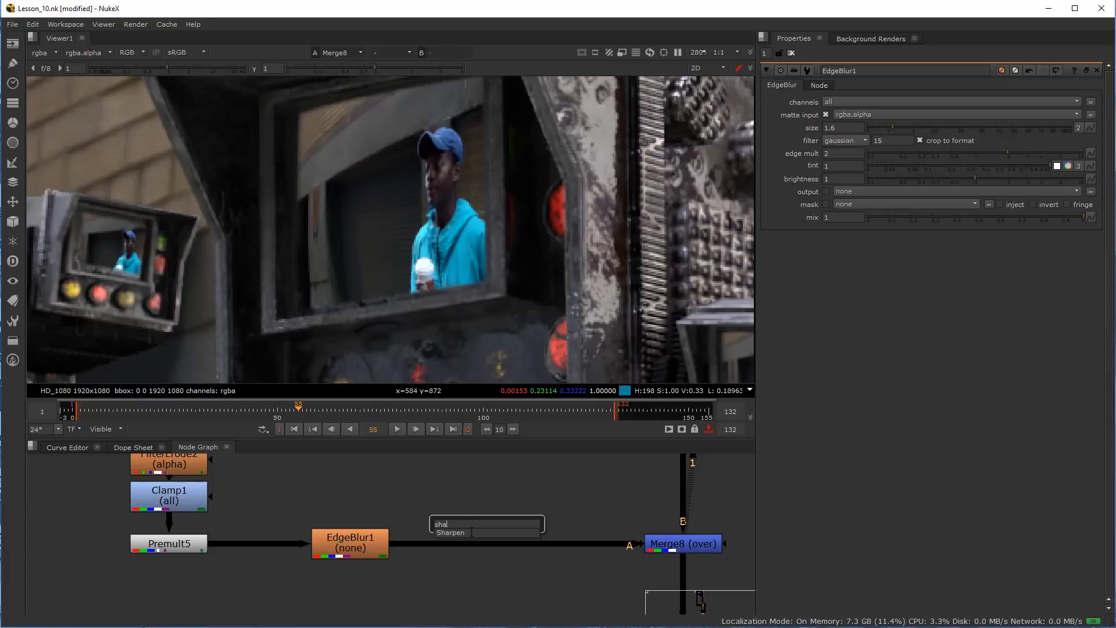
text(r)
key(Return)
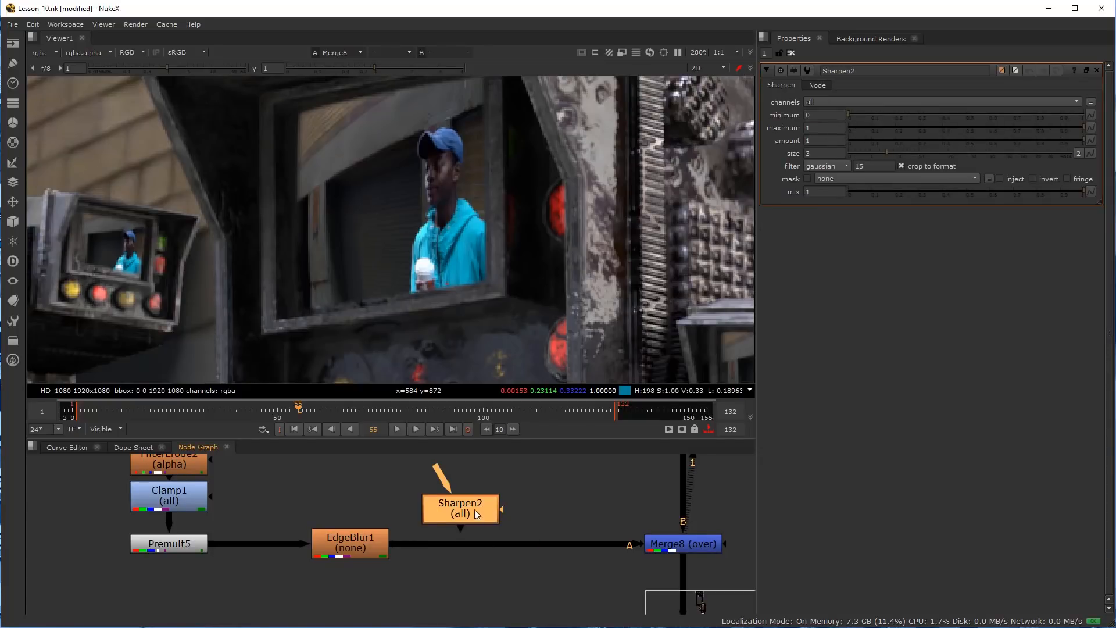
click(503, 544)
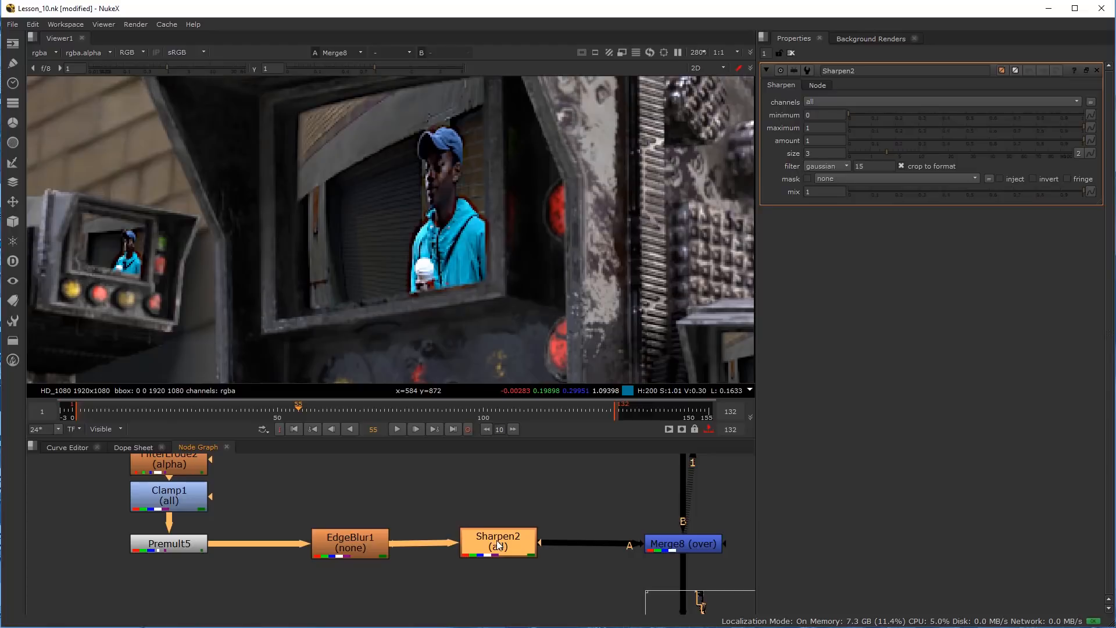
Limit the Sharpen to the alpha channel and toggle the node off and on to compare the screen's edge
click(851, 108)
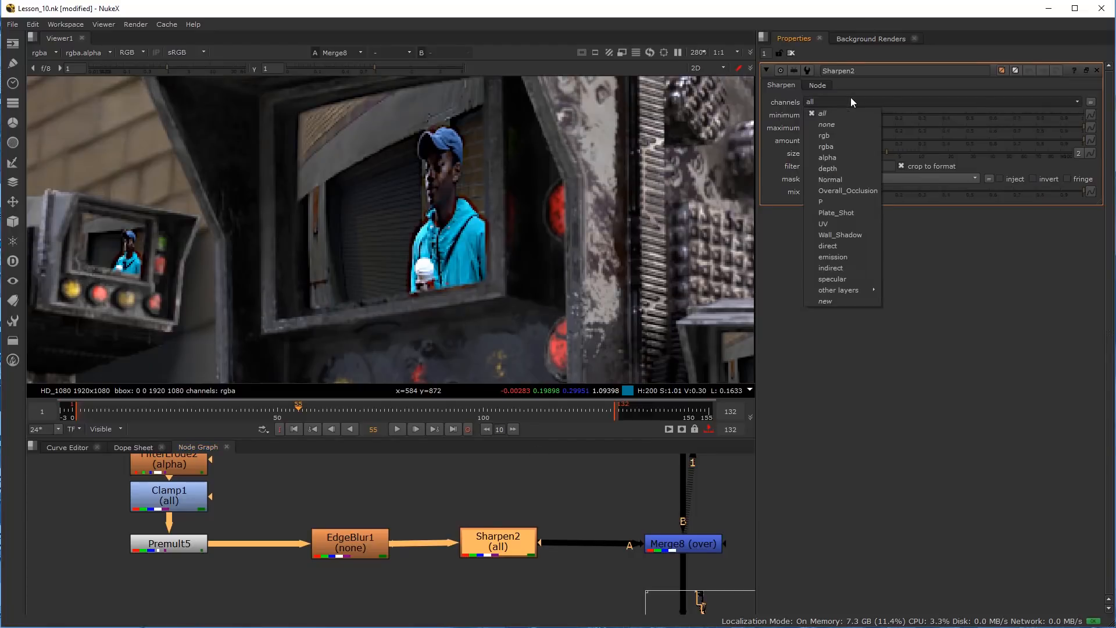
click(844, 160)
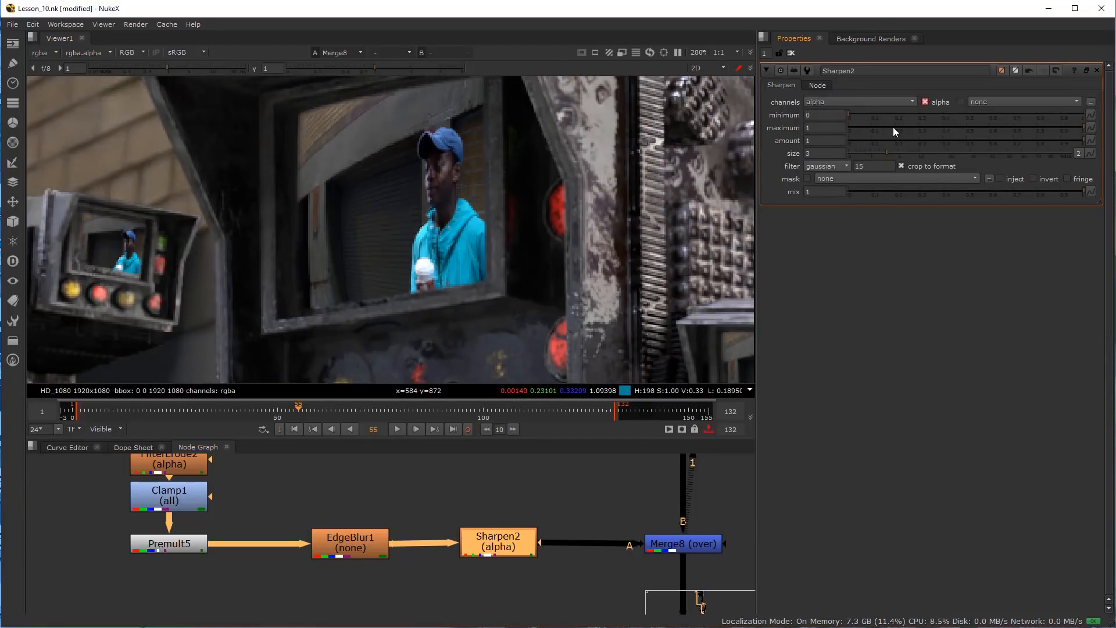
key(d)
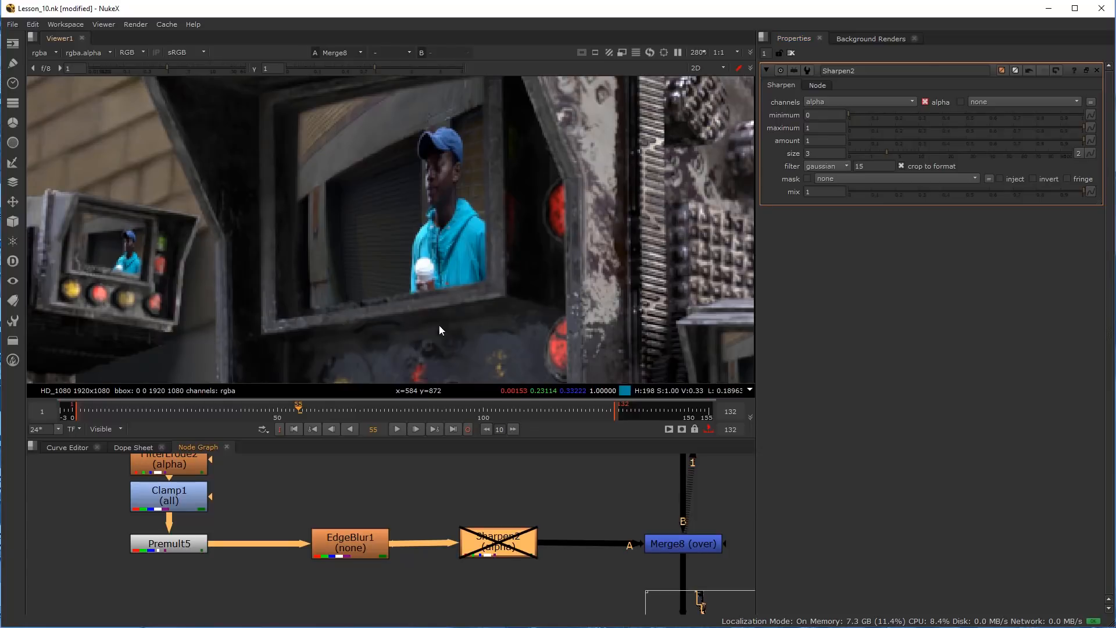
key(d)
scroll(463, 284, up, 8)
key(d)
key(d)
key(d)
key(d)
key(d)
key(d)
key(d)
key(d)
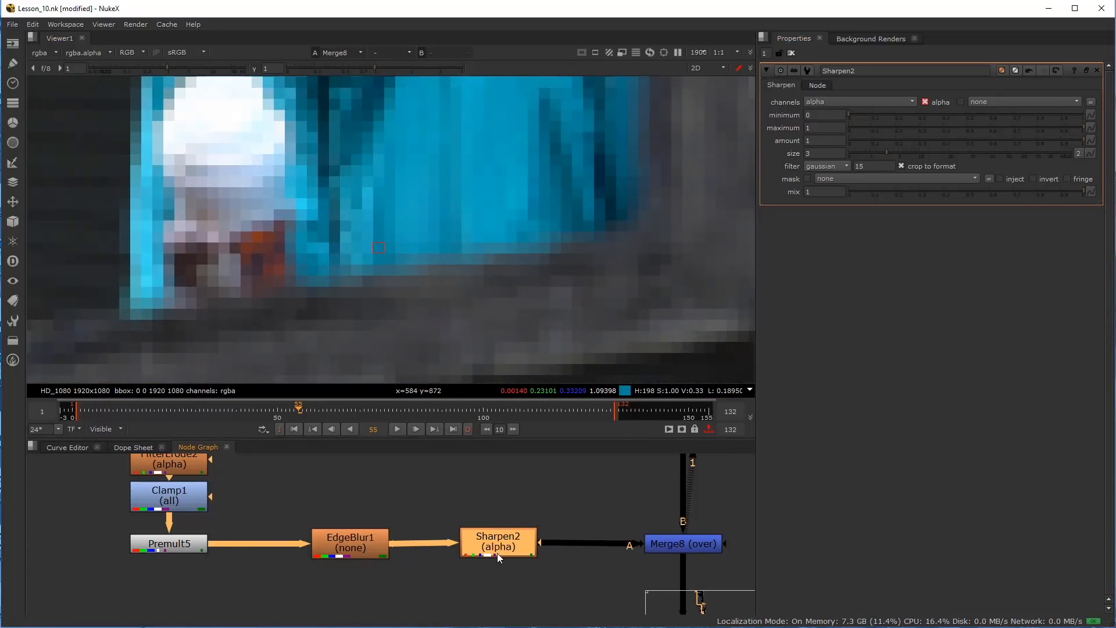
Try a larger Sharpen size and delete the Sharpen node
drag(901, 156, 924, 156)
key(Delete)
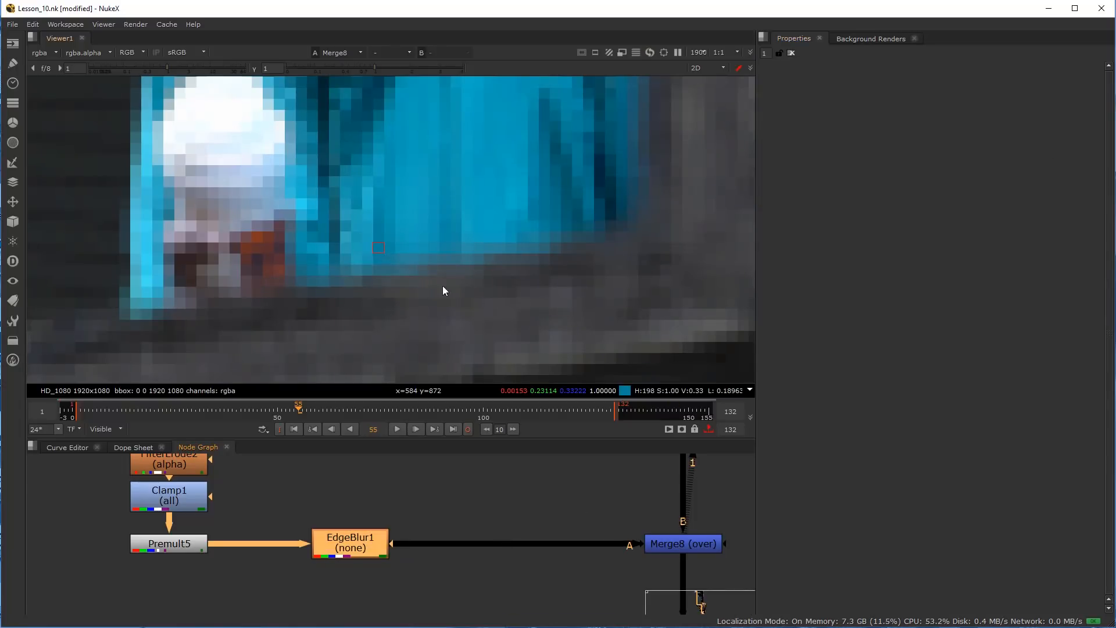
Examine the merged footage on all the CG monitors, checking the screen edges up close and in the full frame
scroll(439, 264, down, 10)
scroll(430, 294, down, 3)
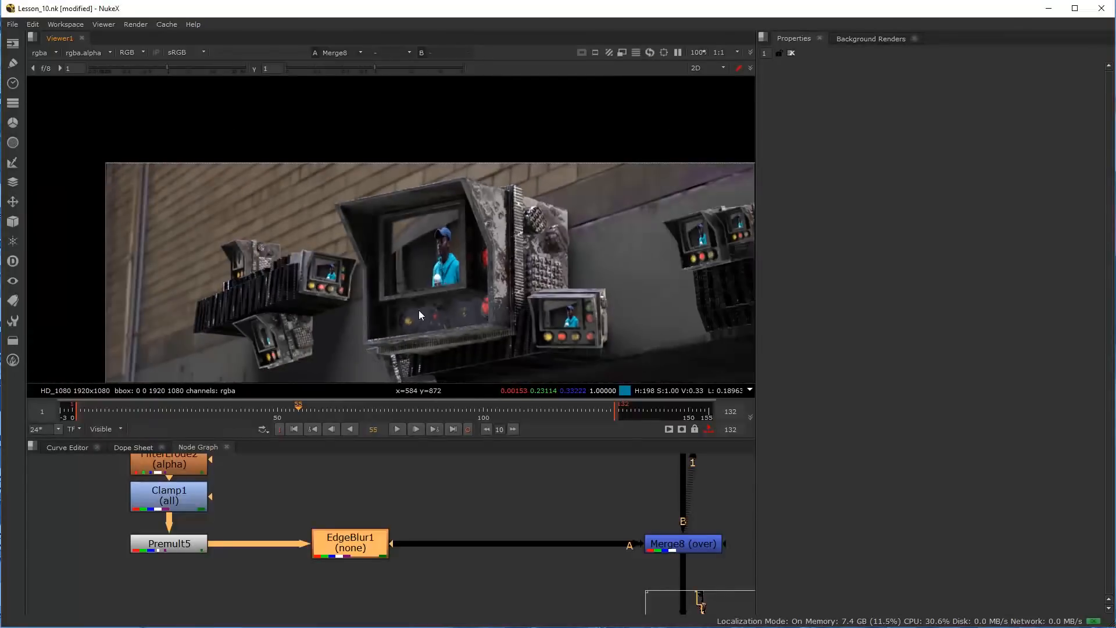
scroll(453, 298, up, 9)
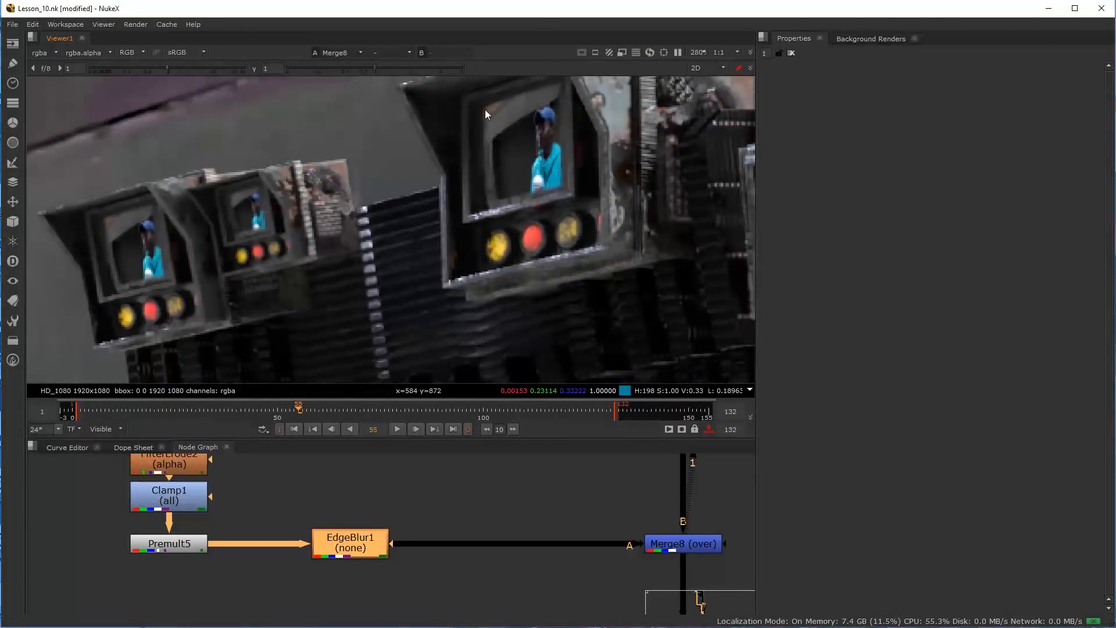
scroll(494, 233, down, 4)
scroll(469, 279, up, 3)
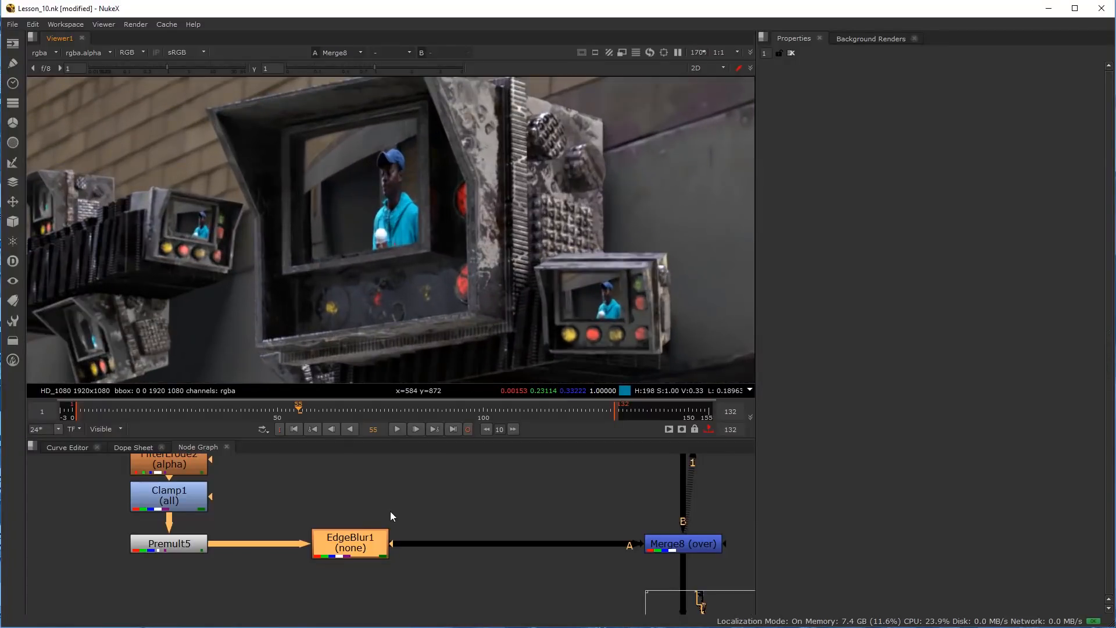
scroll(295, 556, down, 4)
scroll(369, 599, down, 3)
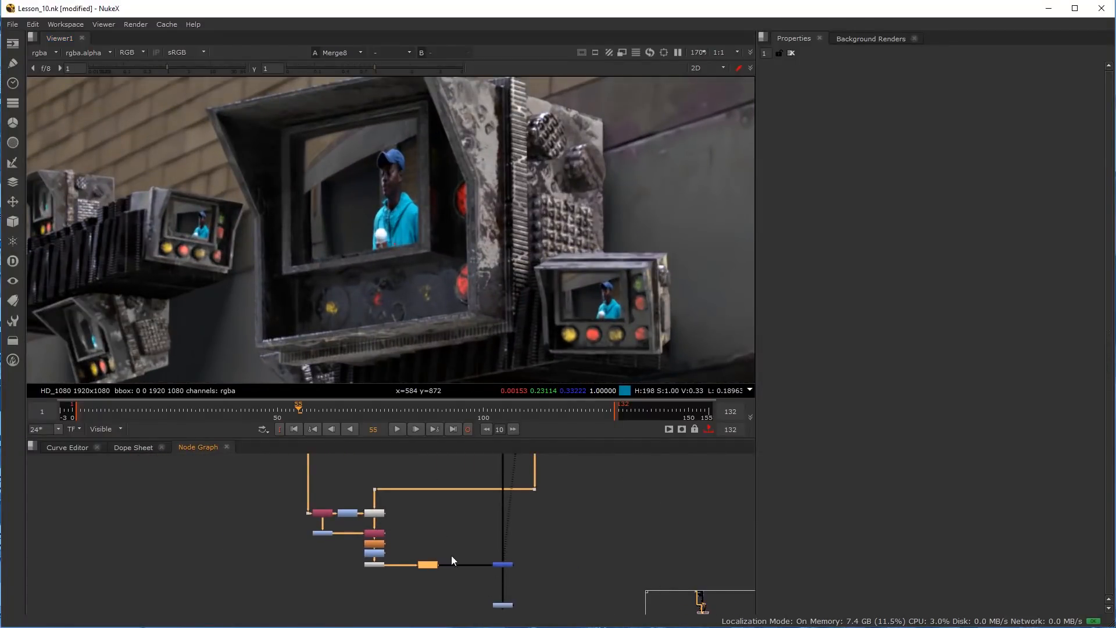
scroll(345, 240, down, 4)
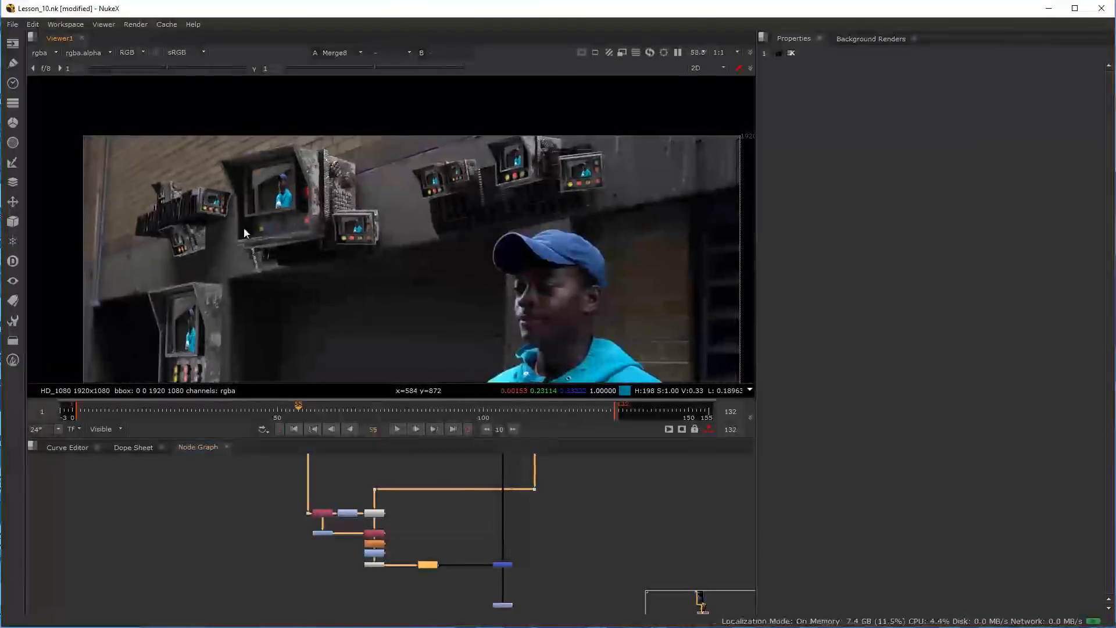
scroll(253, 204, up, 1)
scroll(350, 242, down, 1)
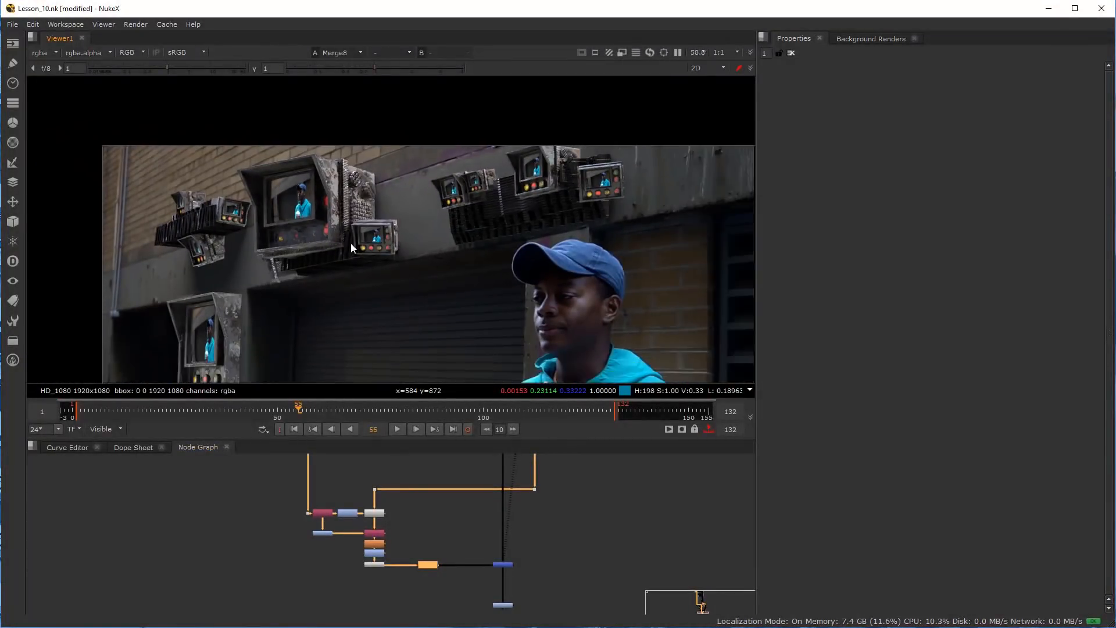
middle_drag(351, 242, 353, 209)
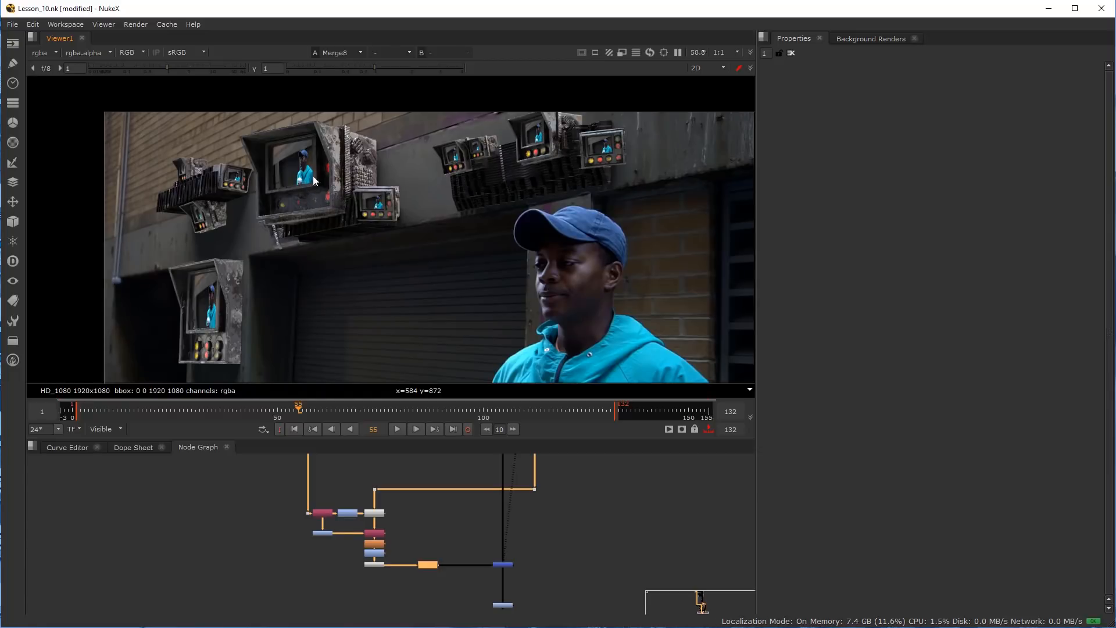
scroll(330, 173, up, 6)
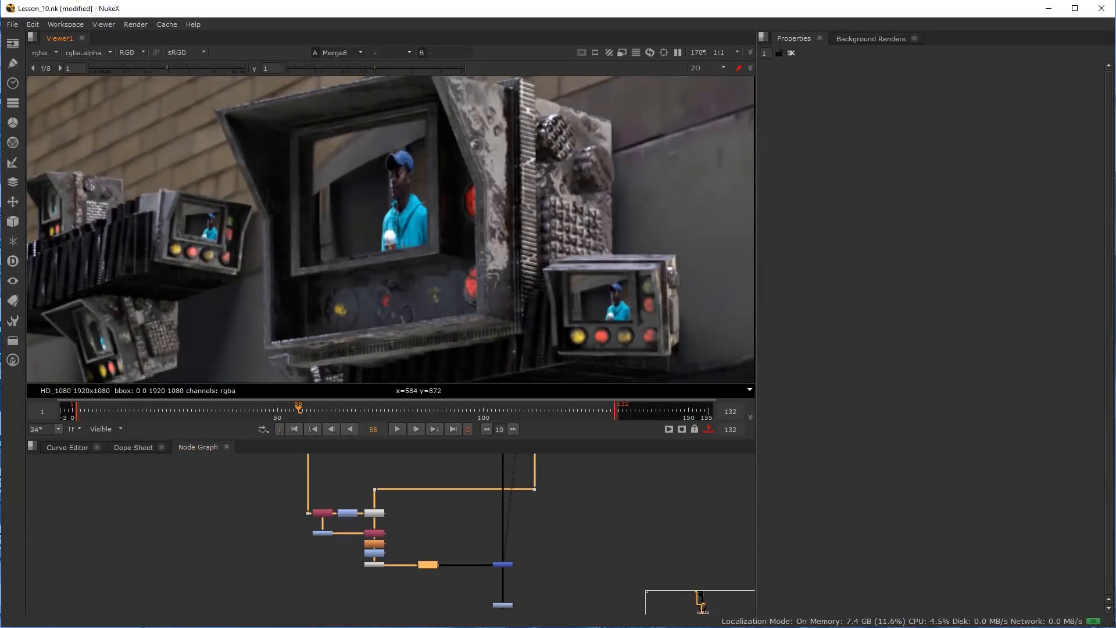
Move the two Dots of the STMap's source pipe higher to make room above the STMap node
click(593, 566)
middle_drag(435, 509, 463, 553)
scroll(522, 522, up, 1)
drag(571, 534, 568, 488)
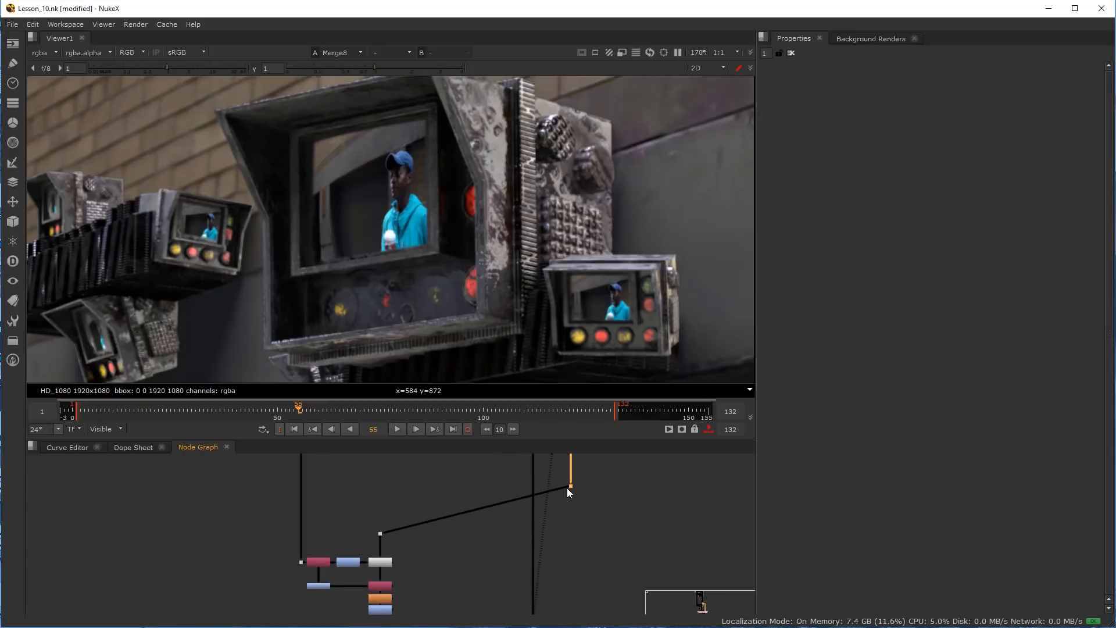
drag(380, 533, 380, 488)
Add a Grade node and insert it into the STMap's source pipe just below the Dot
scroll(380, 488, up, 3)
click(340, 521)
scroll(340, 521, up, 1)
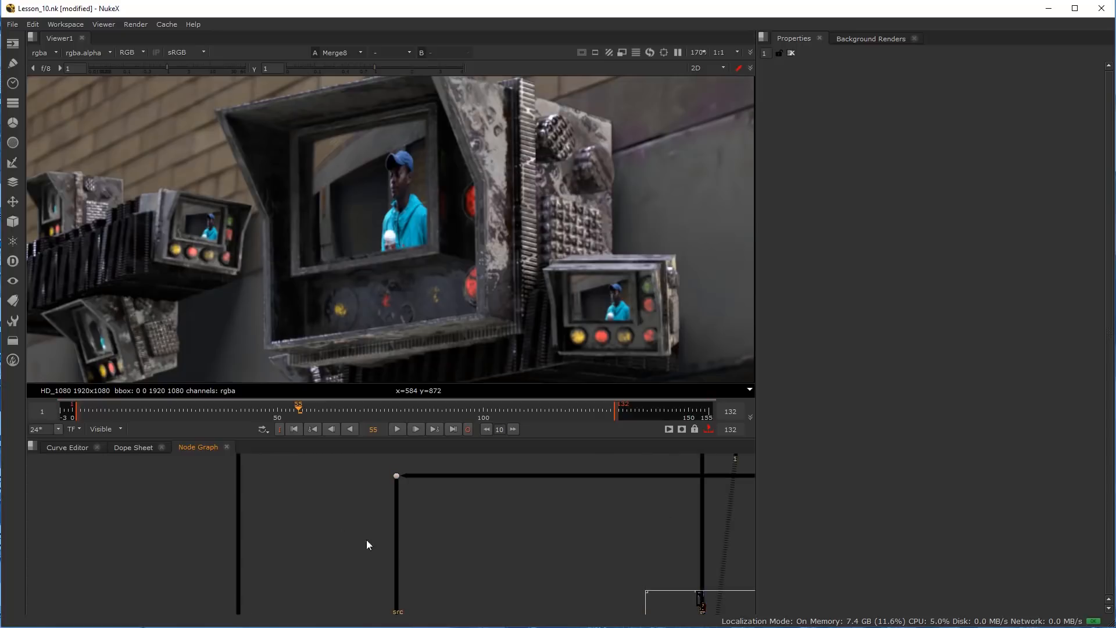
key(Tab)
click(344, 515)
click(358, 510)
key(g)
drag(369, 512, 406, 516)
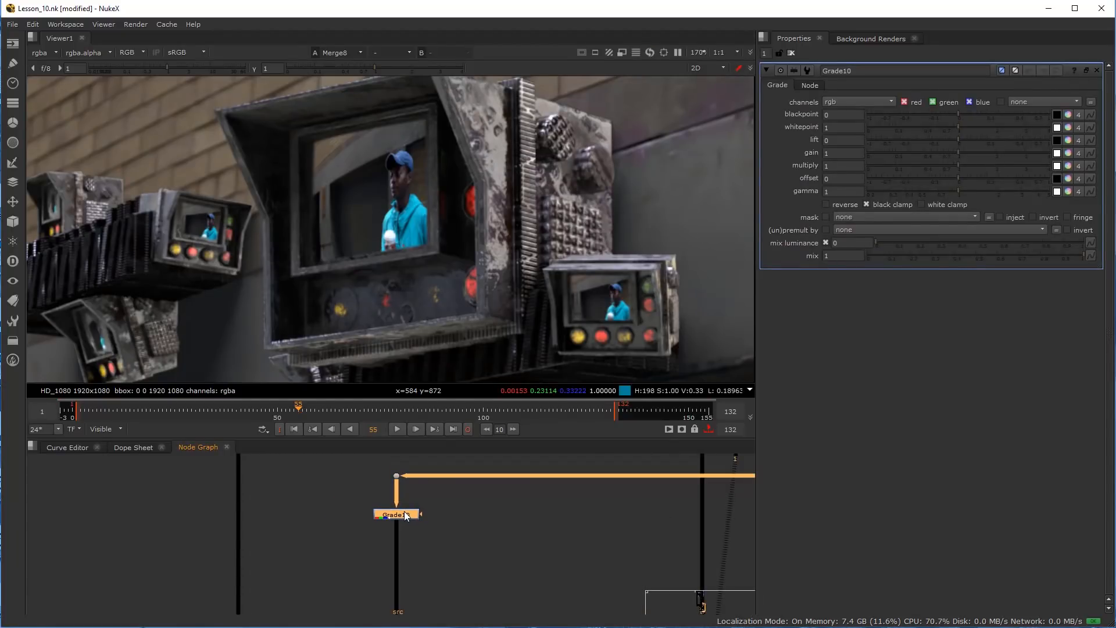
Add a Saturation node between the new Grade and the STMap's src input and align it in the pipe
click(373, 567)
key(Tab)
text(sat)
key(Return)
drag(444, 573, 404, 577)
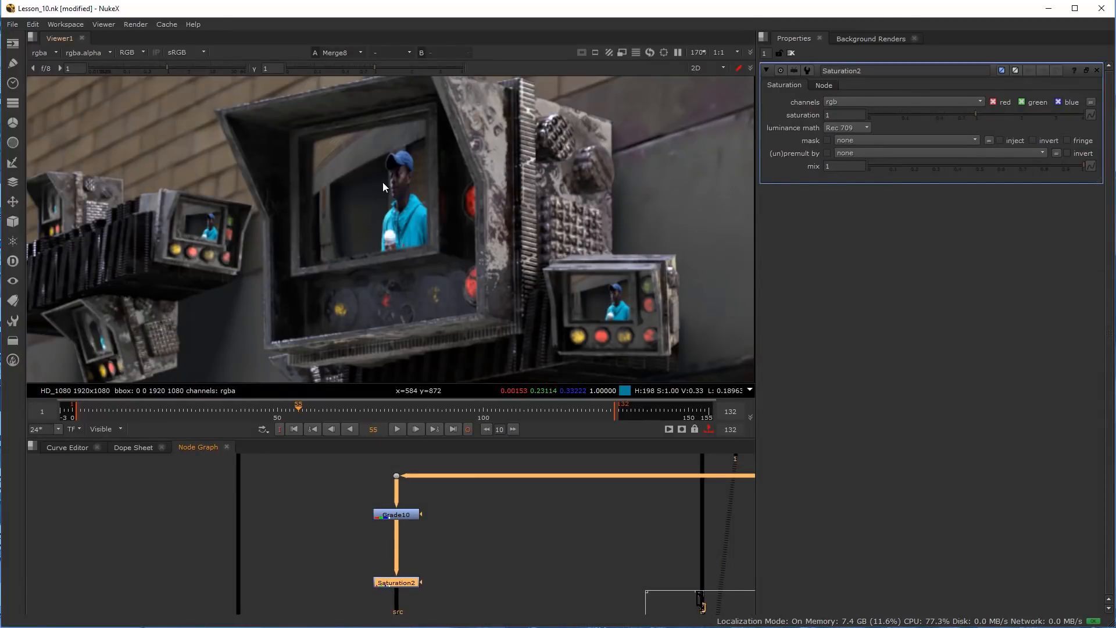
drag(403, 514, 404, 523)
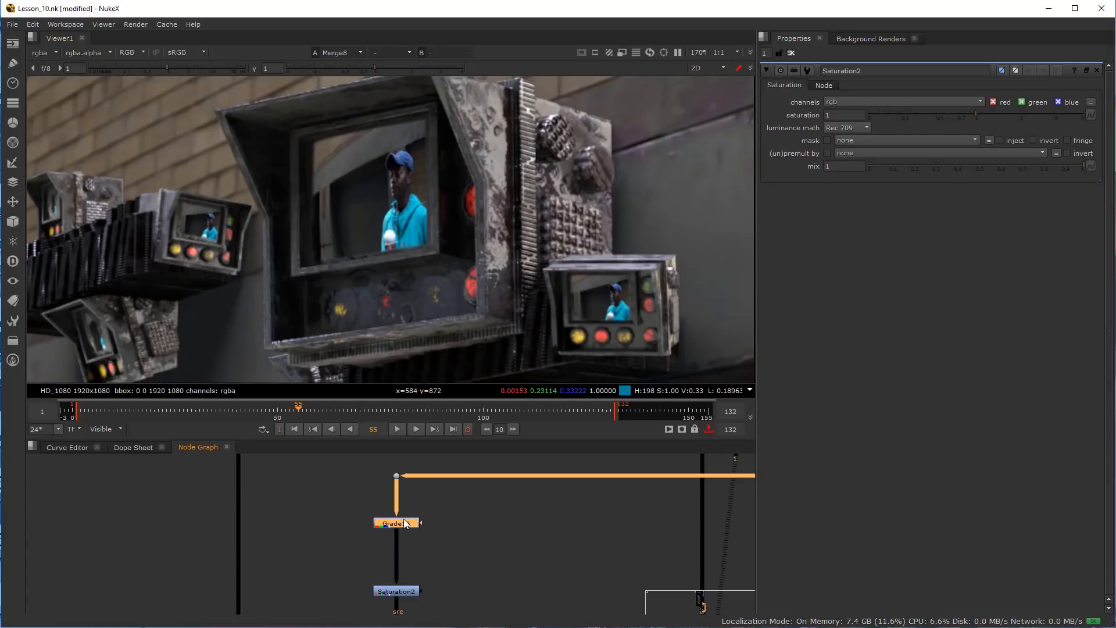
scroll(409, 558, down, 3)
scroll(407, 584, up, 4)
drag(412, 560, 413, 543)
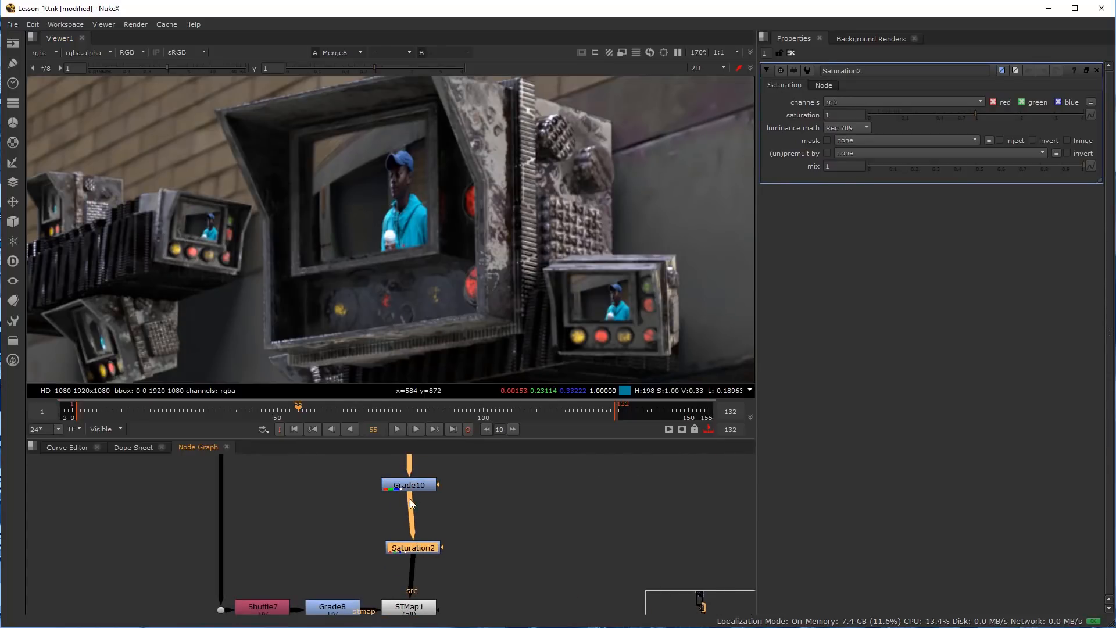
Brighten the screen footage by raising the new Grade's multiply and set the Saturation node's saturation to 0.5
click(406, 491)
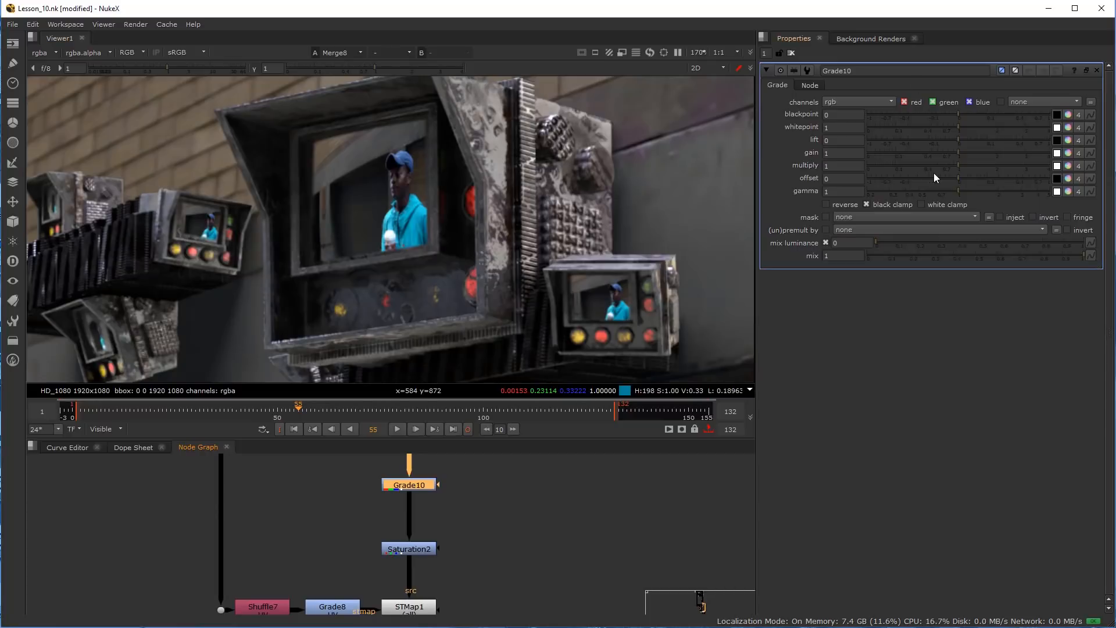
drag(960, 168, 997, 166)
click(429, 549)
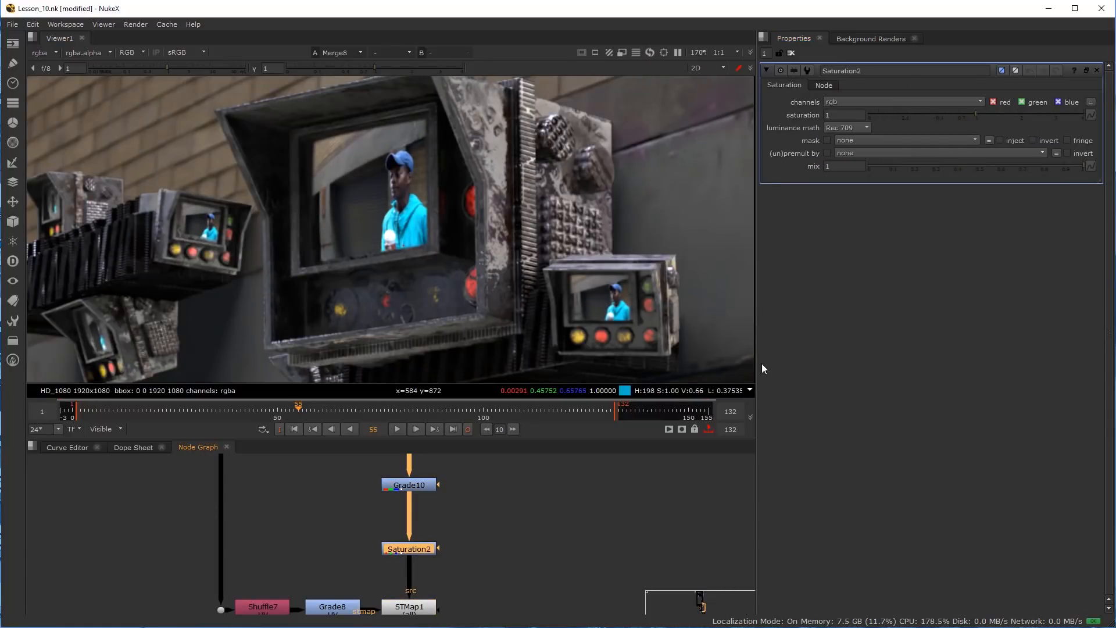
drag(971, 112, 944, 117)
Make room after the Premult branch's EdgeBlur and insert a Glow node between the EdgeBlur and the Merge's A input
scroll(476, 567, down, 5)
middle_drag(480, 571, 440, 486)
scroll(475, 567, up, 4)
drag(476, 567, 433, 557)
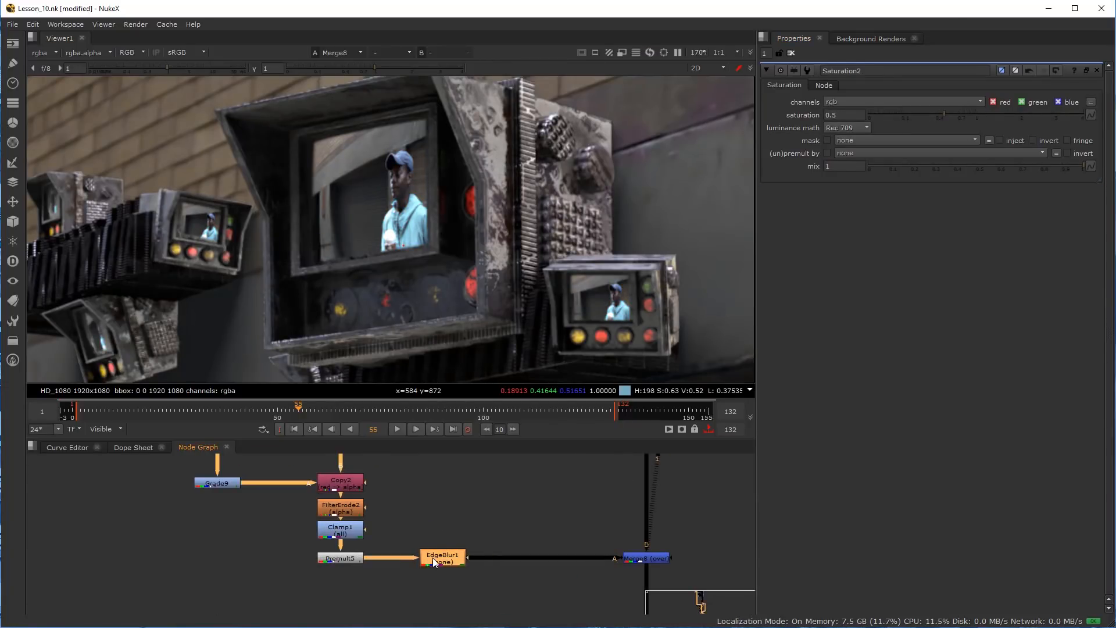
click(541, 524)
key(Tab)
text(g)
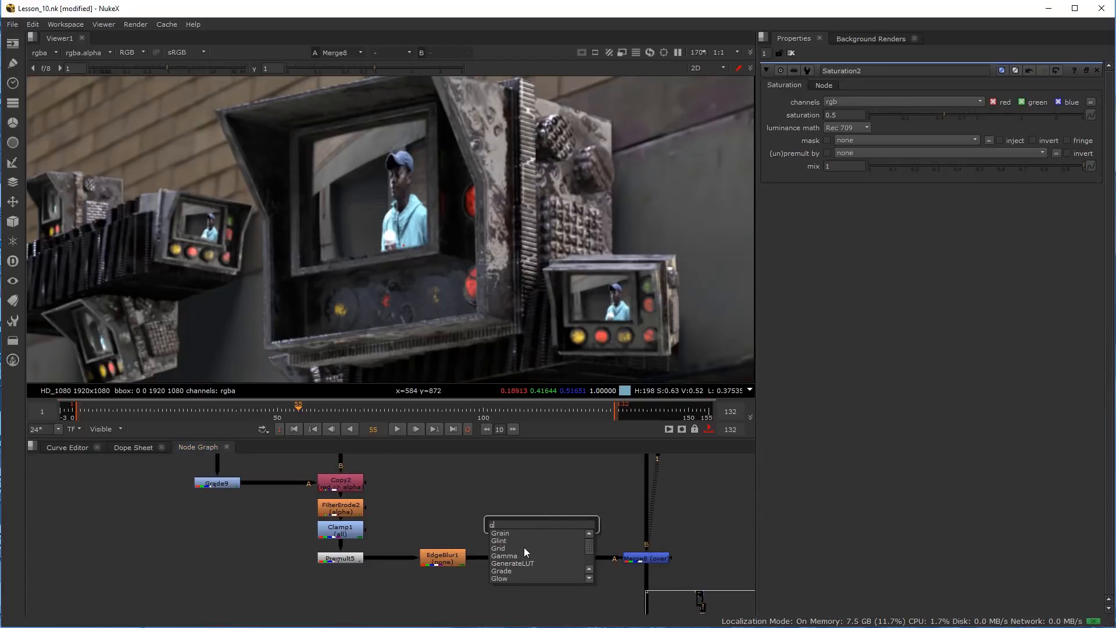
text(lo)
key(Return)
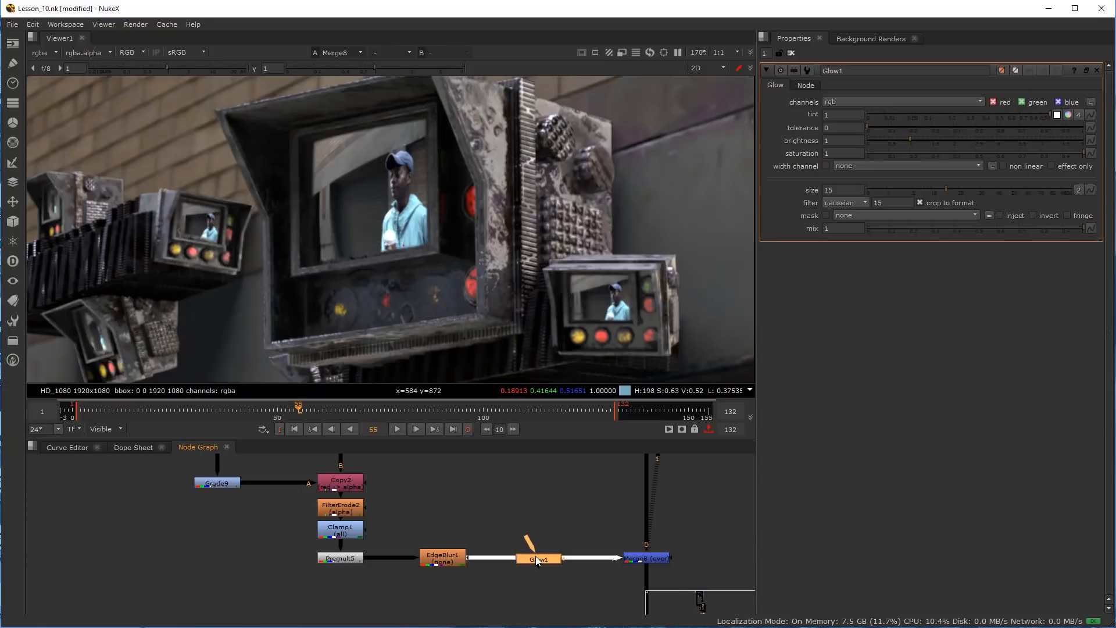
click(535, 556)
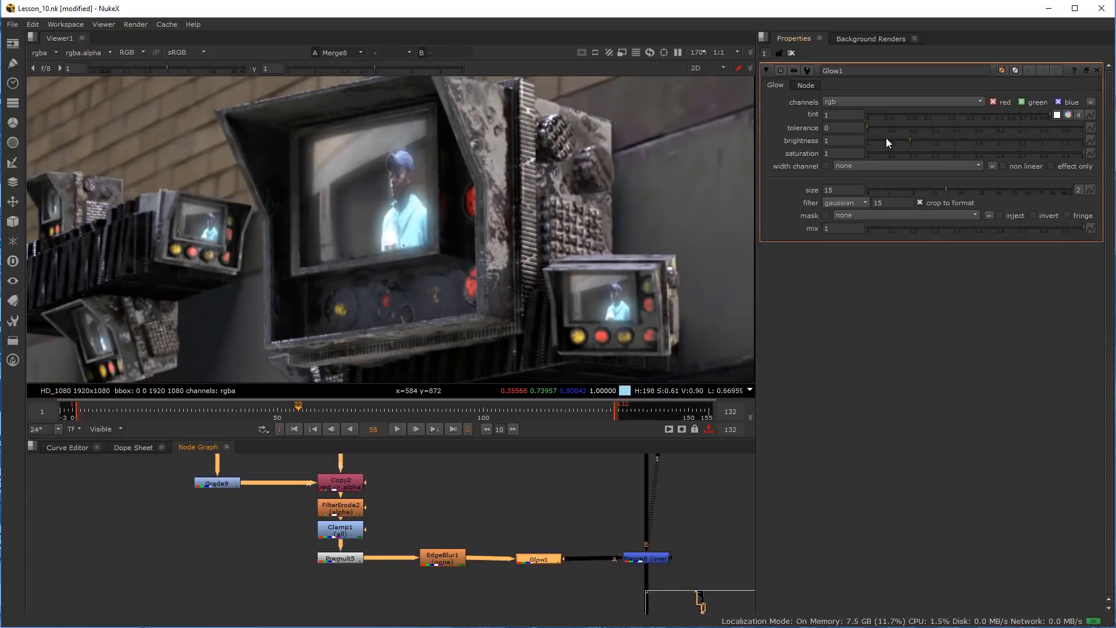
Set the Glow's tolerance to 0.1, brightness to 0.18 and saturation to 0.08 for a subtle screen glow
drag(877, 127, 931, 135)
scroll(364, 206, up, 3)
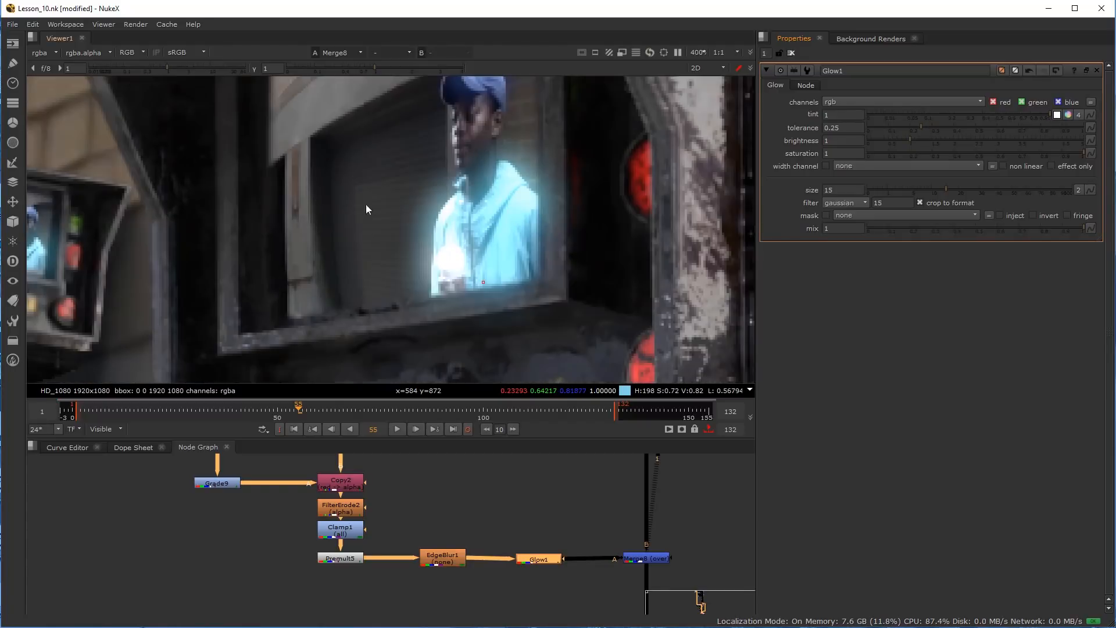
middle_drag(483, 228, 477, 256)
click(917, 153)
drag(909, 140, 883, 159)
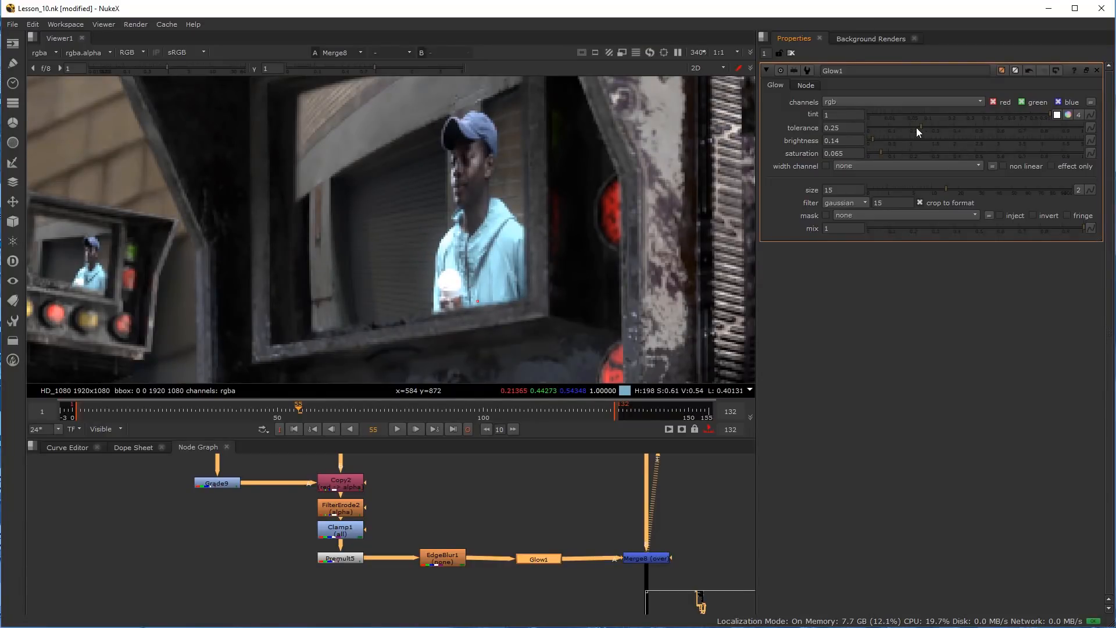
drag(916, 126, 884, 152)
Examine the glowing monitor screens in the wider shot, checking frames 78, 121, 40 and 58
scroll(336, 221, down, 8)
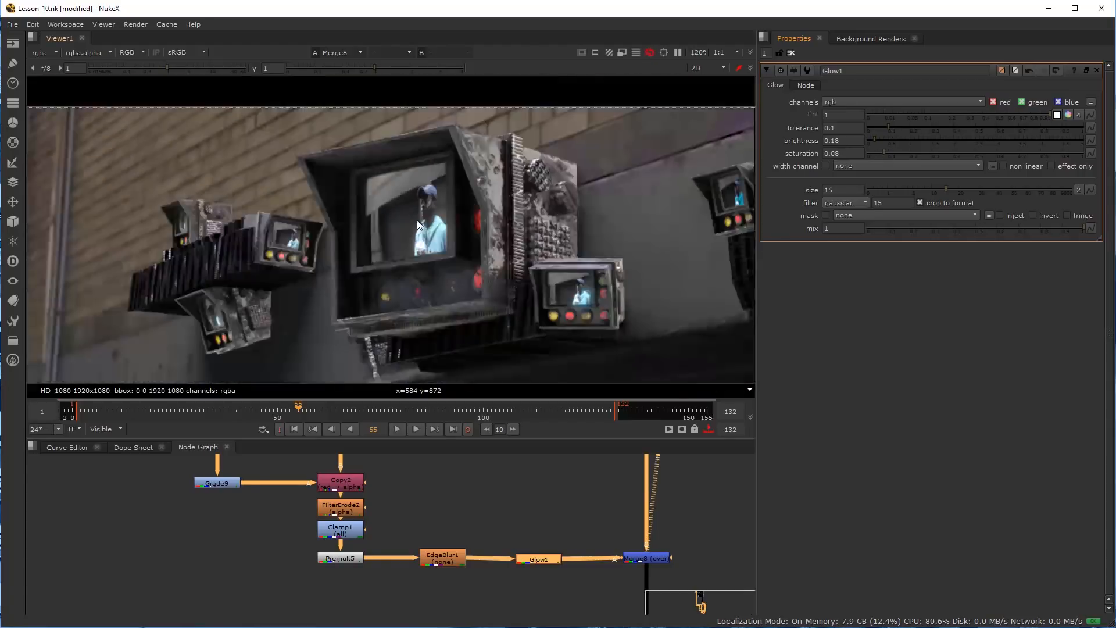
middle_drag(336, 221, 329, 201)
scroll(534, 556, down, 1)
scroll(535, 557, up, 1)
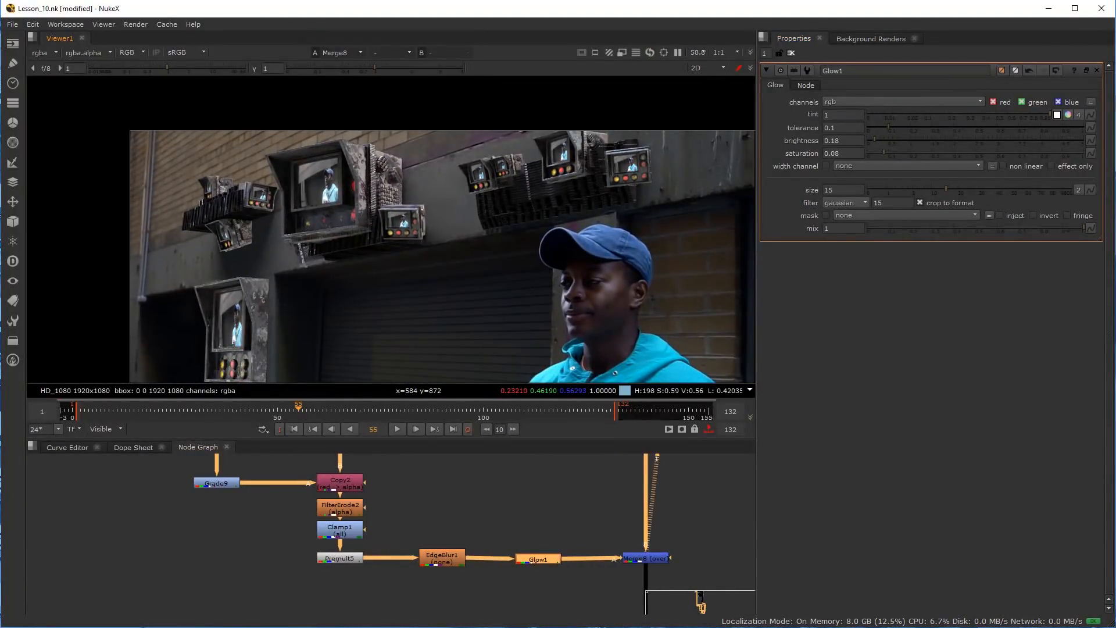
click(392, 410)
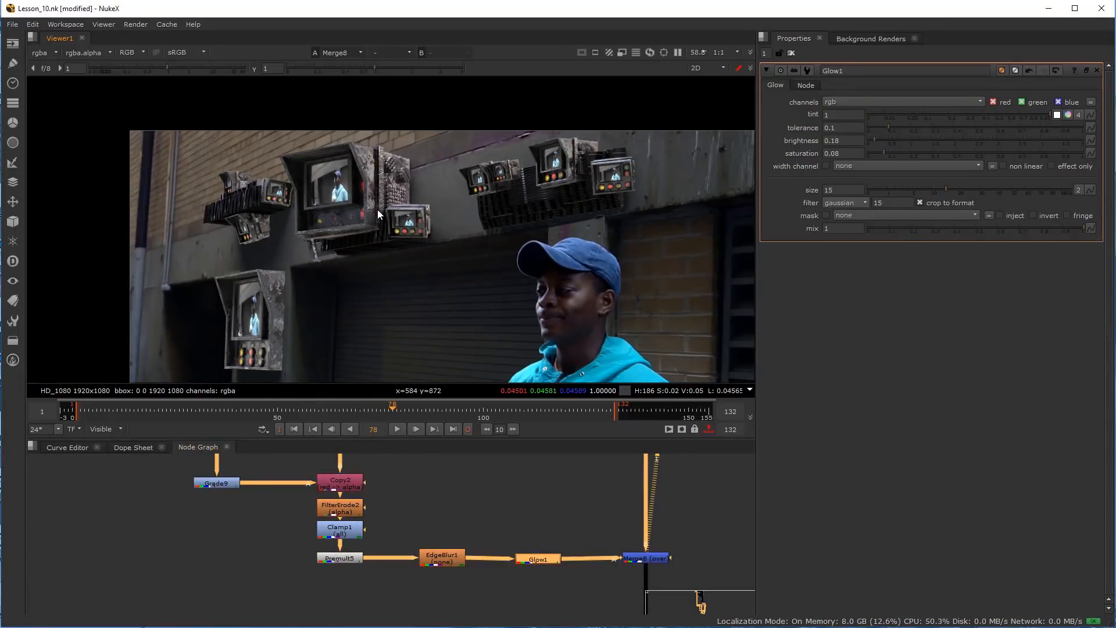
click(569, 407)
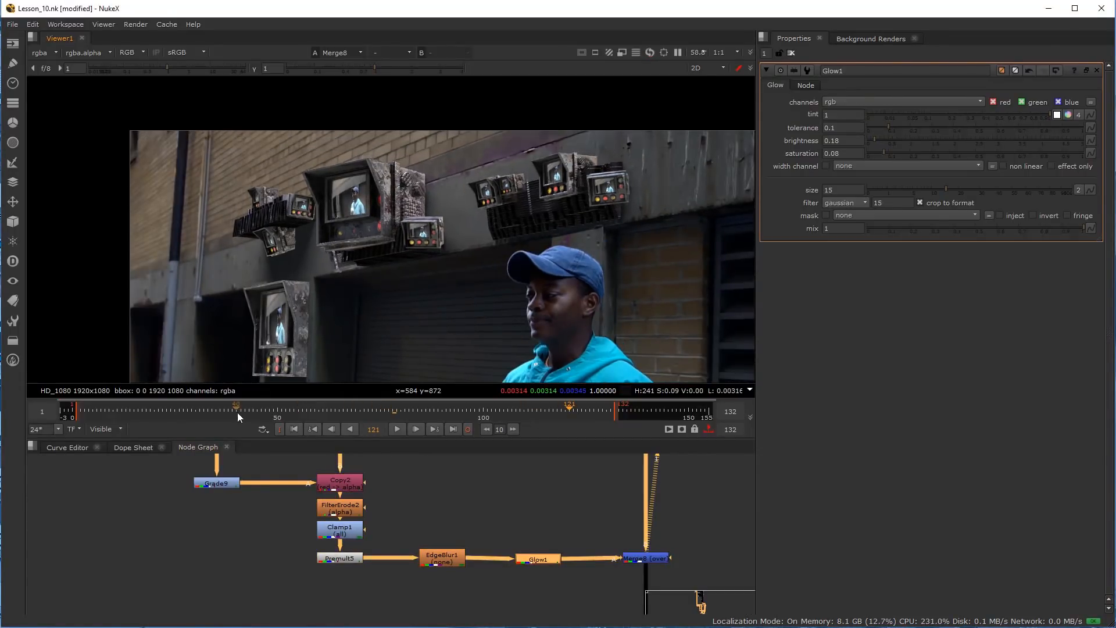
click(235, 410)
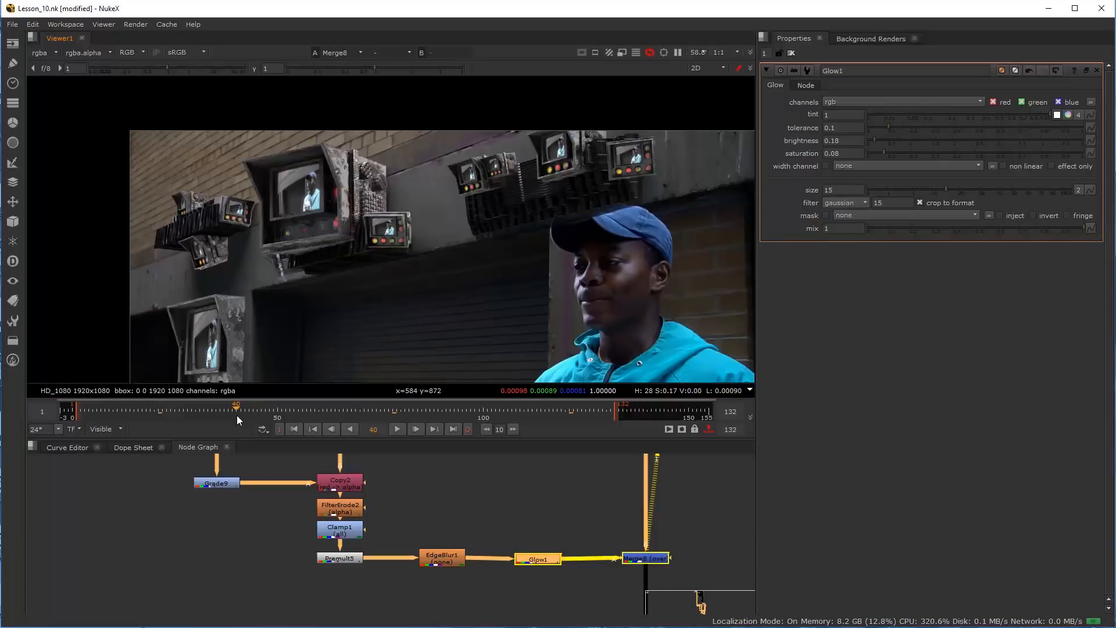
click(309, 415)
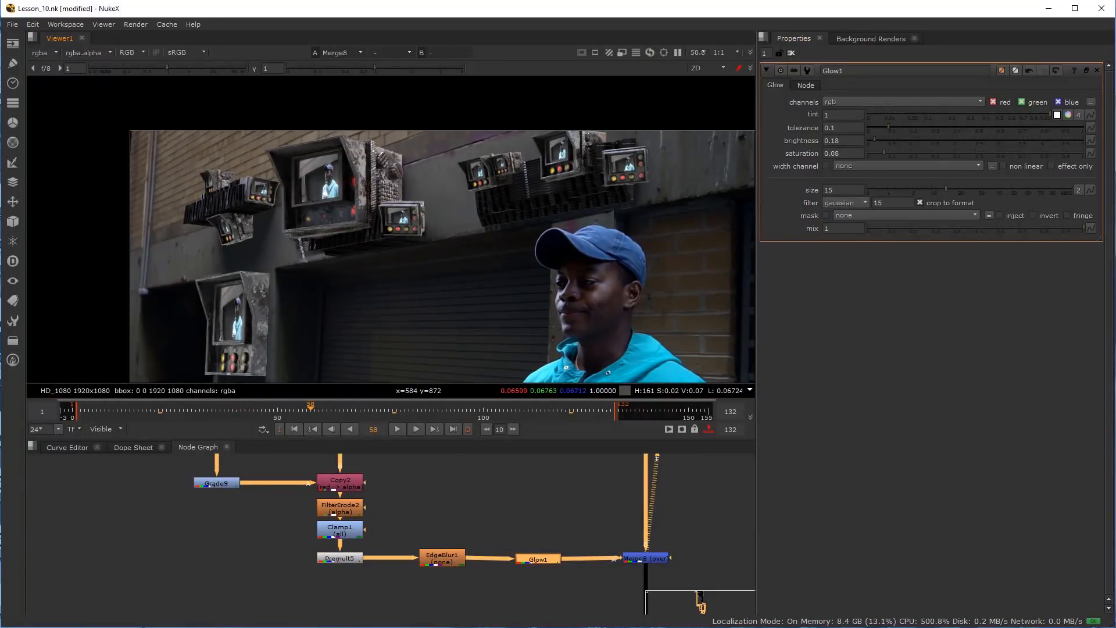
Save the script
key(ctrl+s)
scroll(484, 539, up, 3)
click(402, 567)
click(583, 564)
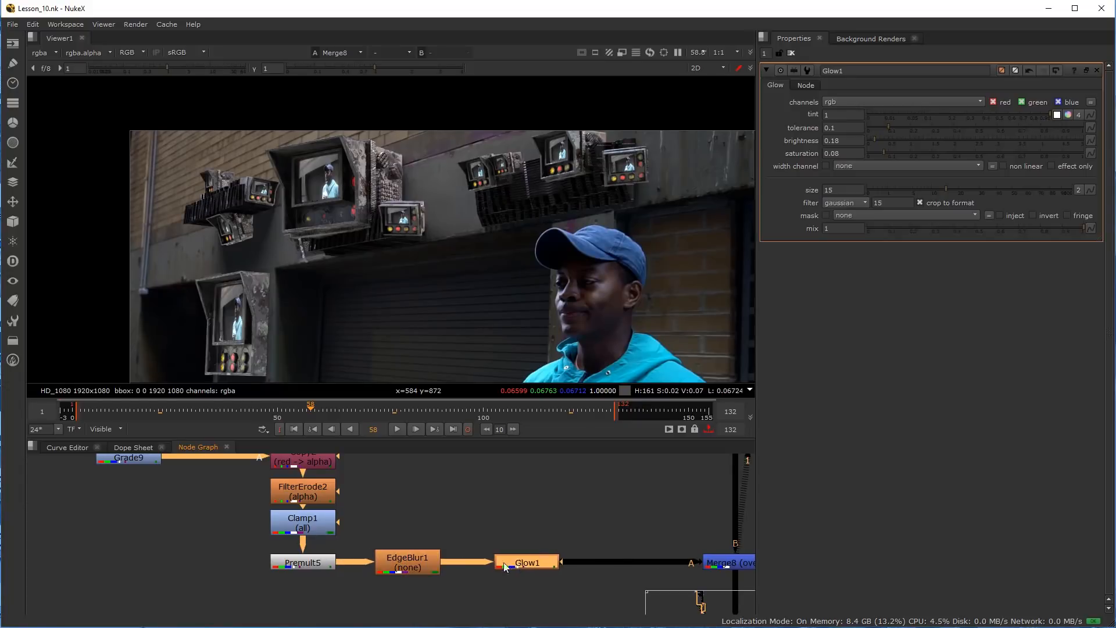
Clone the disabled MotionBlur2 node from the BLUR NODES backdrop
scroll(453, 517, down, 5)
scroll(441, 574, up, 8)
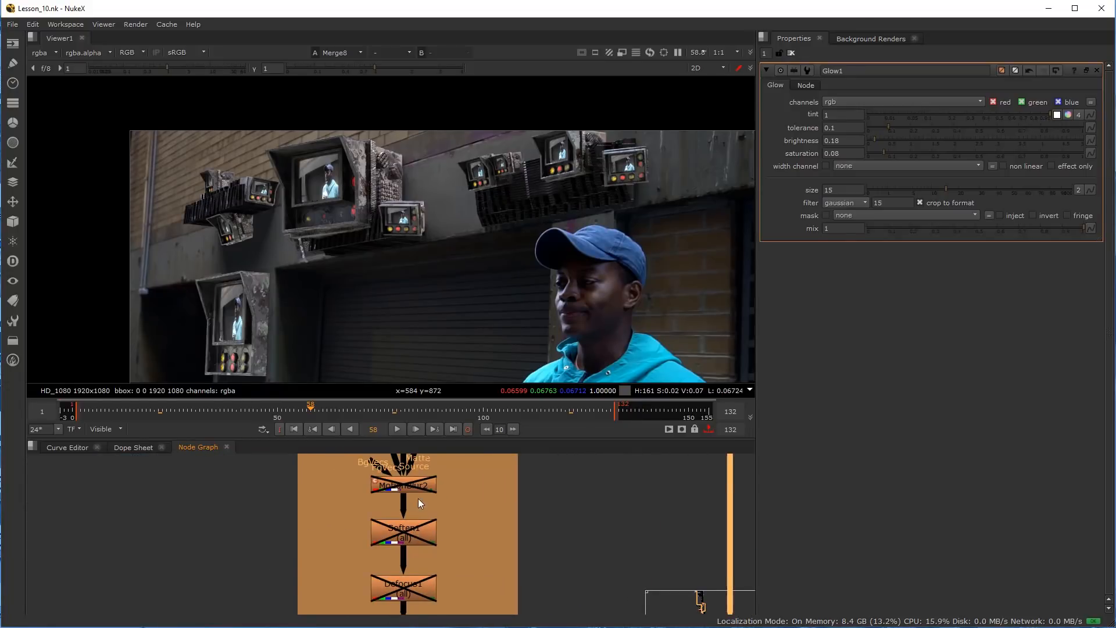
middle_drag(418, 498, 430, 547)
scroll(427, 547, up, 3)
click(423, 535)
scroll(423, 536, down, 3)
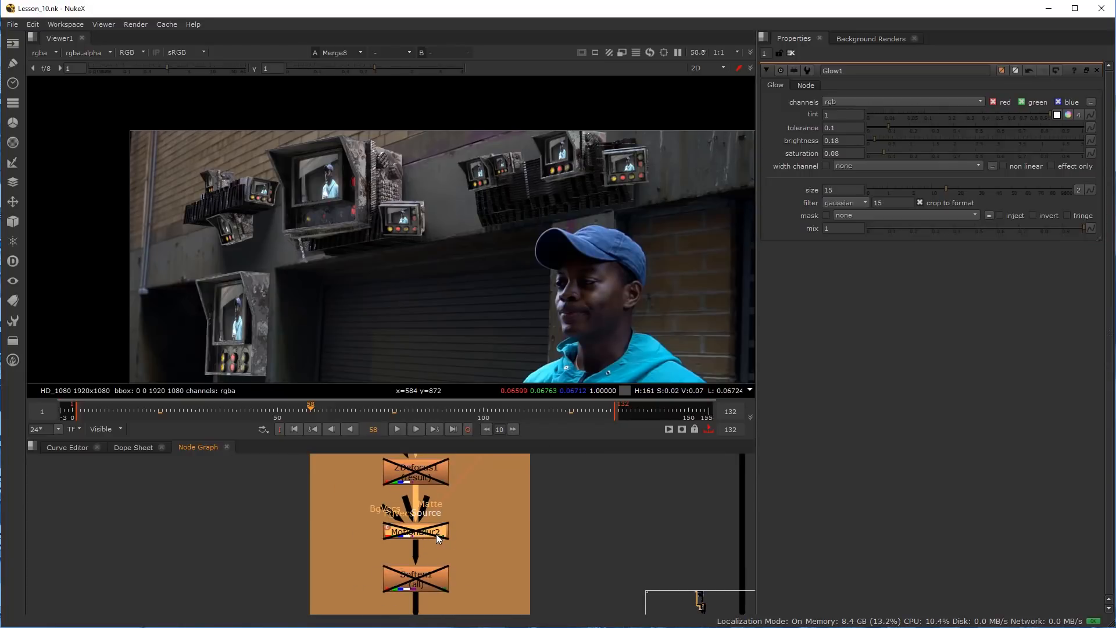
scroll(437, 534, down, 3)
scroll(428, 503, up, 4)
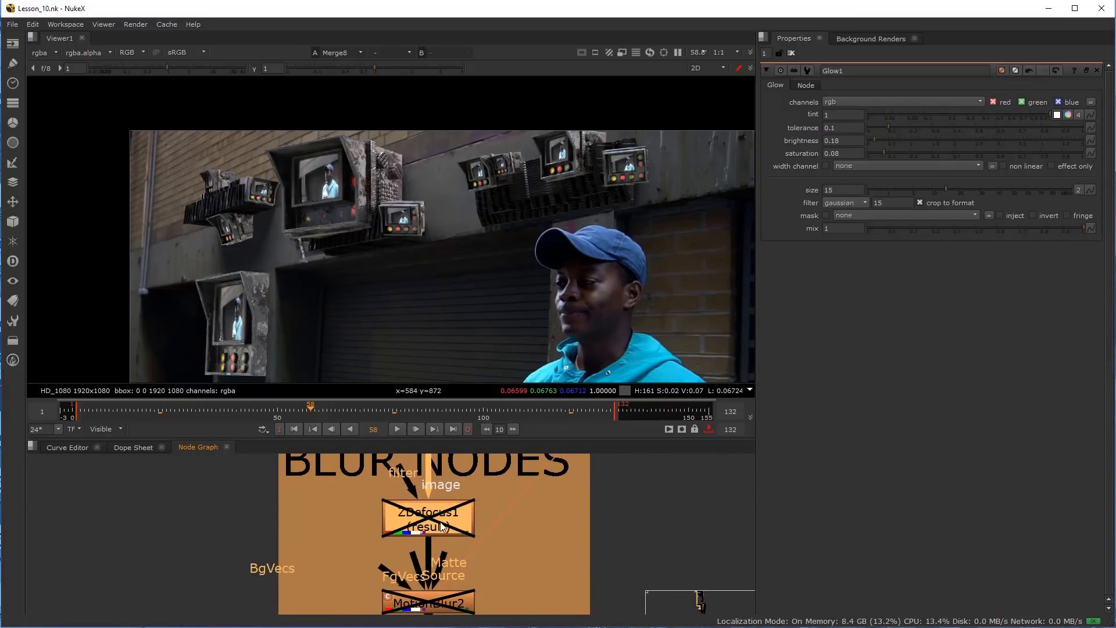
scroll(441, 567, down, 3)
scroll(440, 560, up, 3)
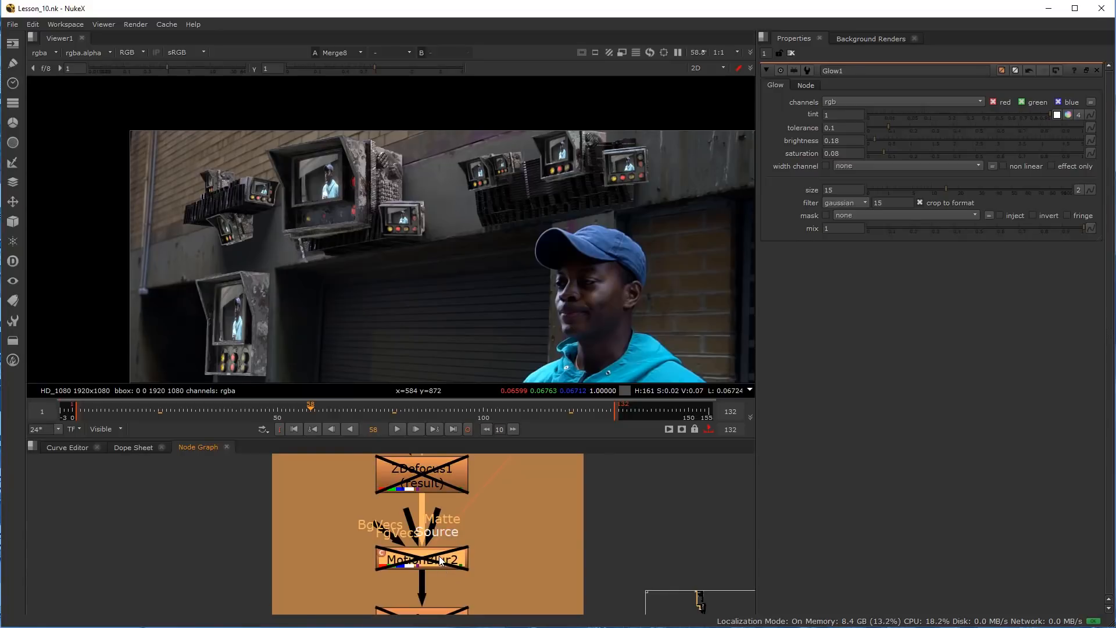
right_click(438, 556)
click(495, 553)
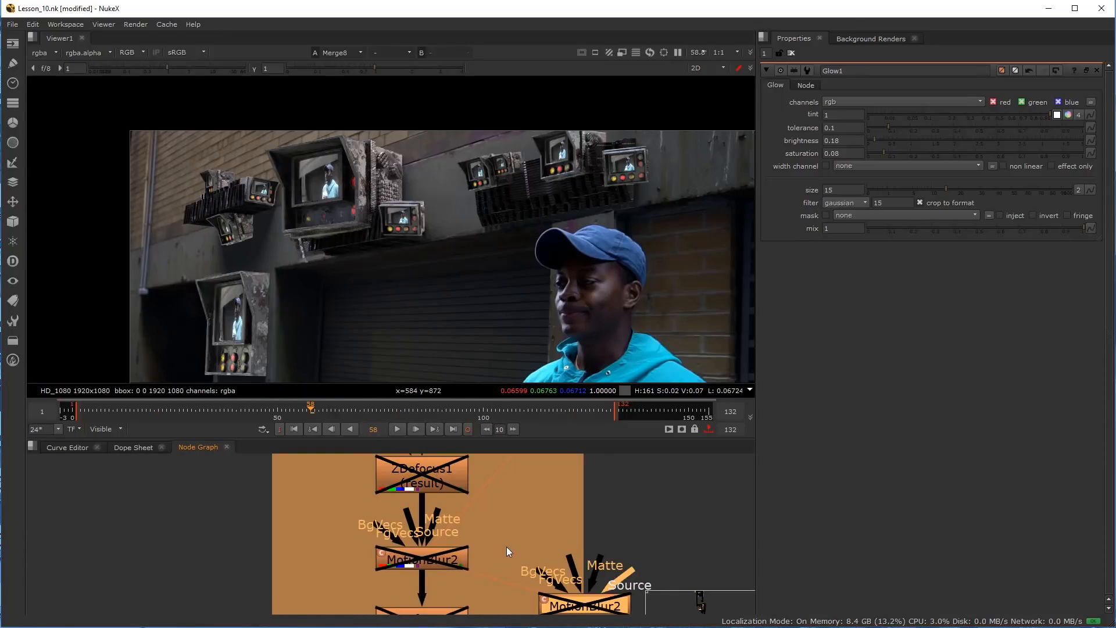
Move the MotionBlur2 clone to the screen-insert branch and insert it between Glow1 and Merge8
scroll(509, 547, down, 3)
middle_drag(556, 584, 375, 515)
drag(366, 489, 563, 565)
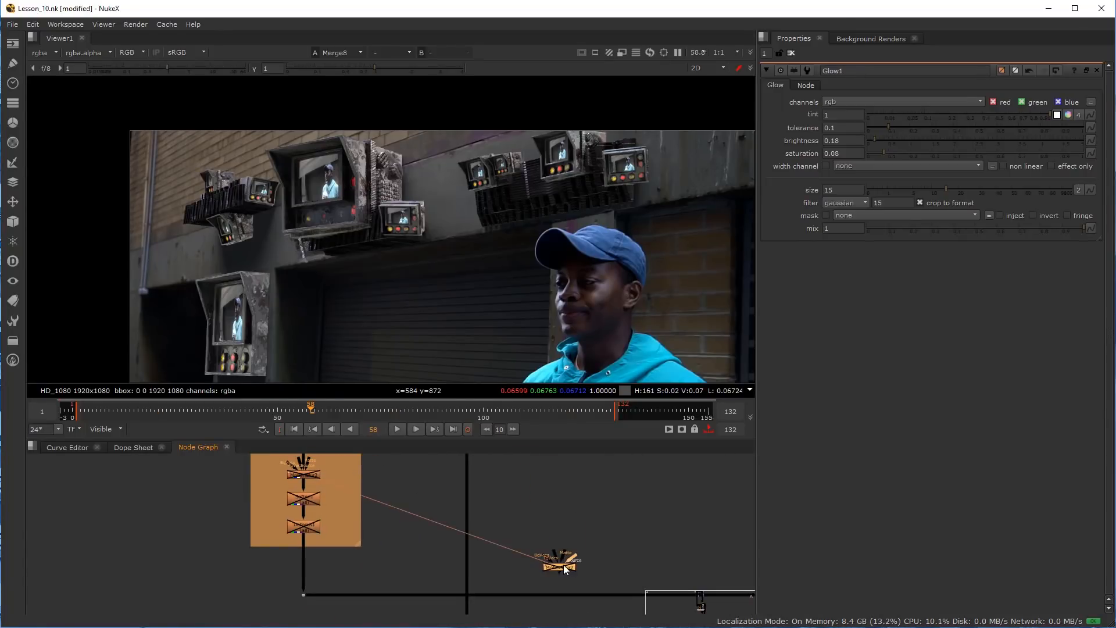
scroll(565, 576, down, 3)
middle_drag(567, 588, 438, 503)
drag(417, 483, 516, 613)
middle_drag(504, 573, 460, 483)
scroll(458, 486, up, 3)
middle_drag(479, 530, 443, 495)
drag(440, 483, 463, 607)
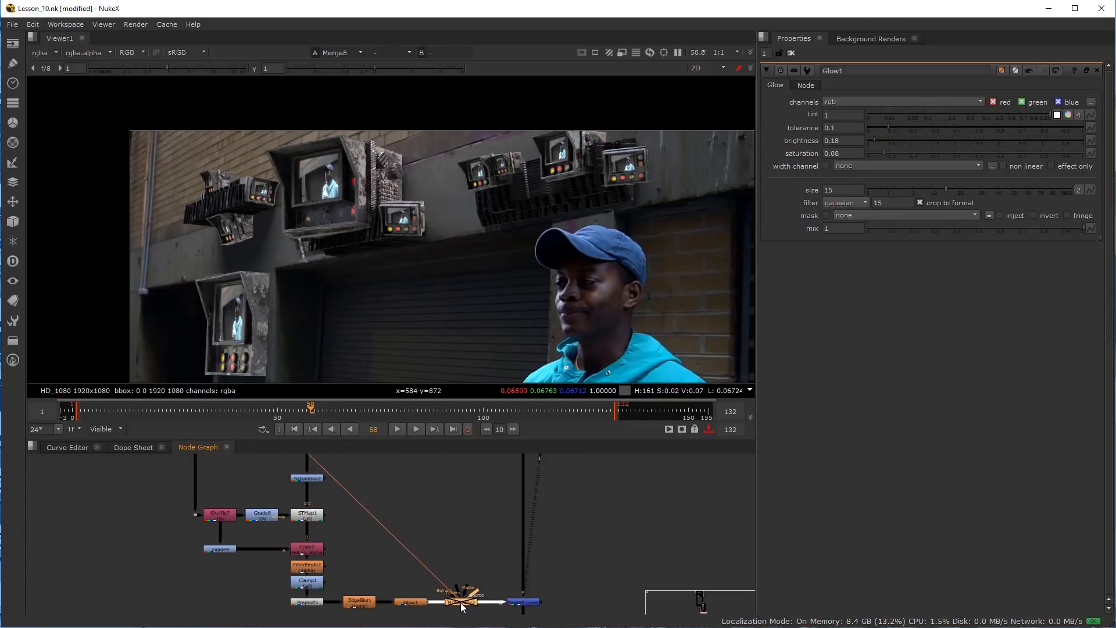
drag(463, 606, 462, 606)
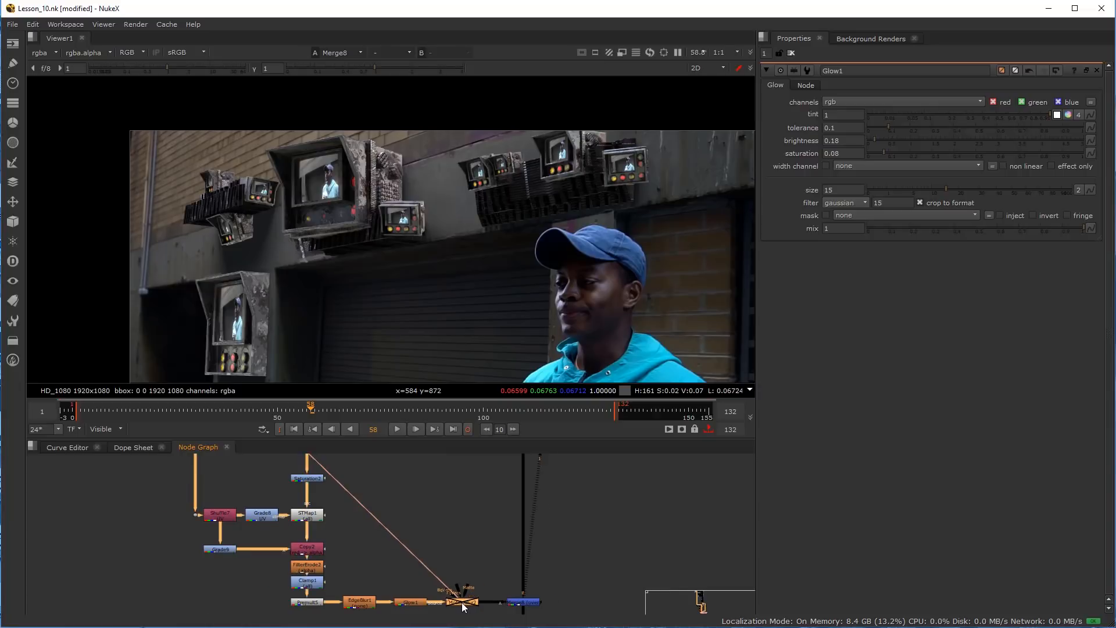
Toggle the cloned MotionBlur2 on and off and compare its effect on the TV screens up close
scroll(463, 605, up, 3)
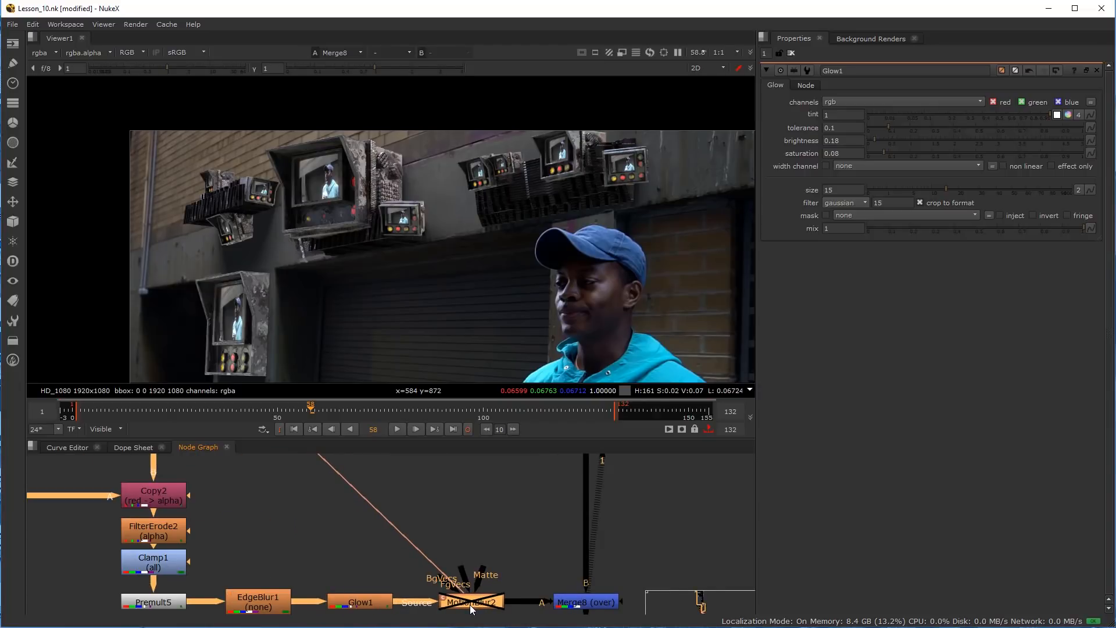
scroll(441, 589, up, 2)
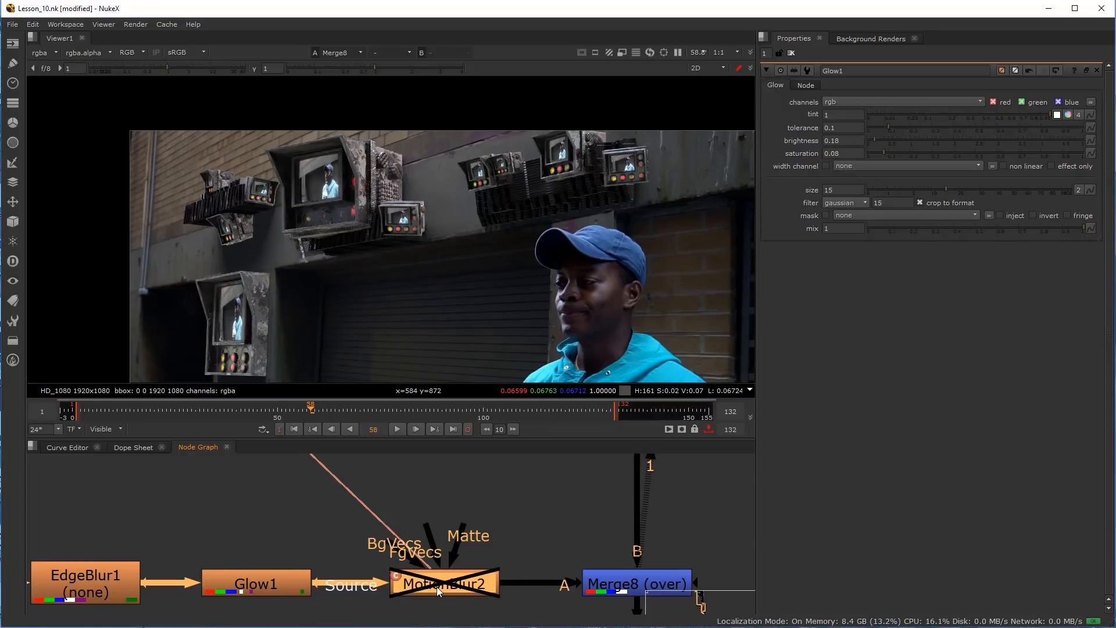
key(d)
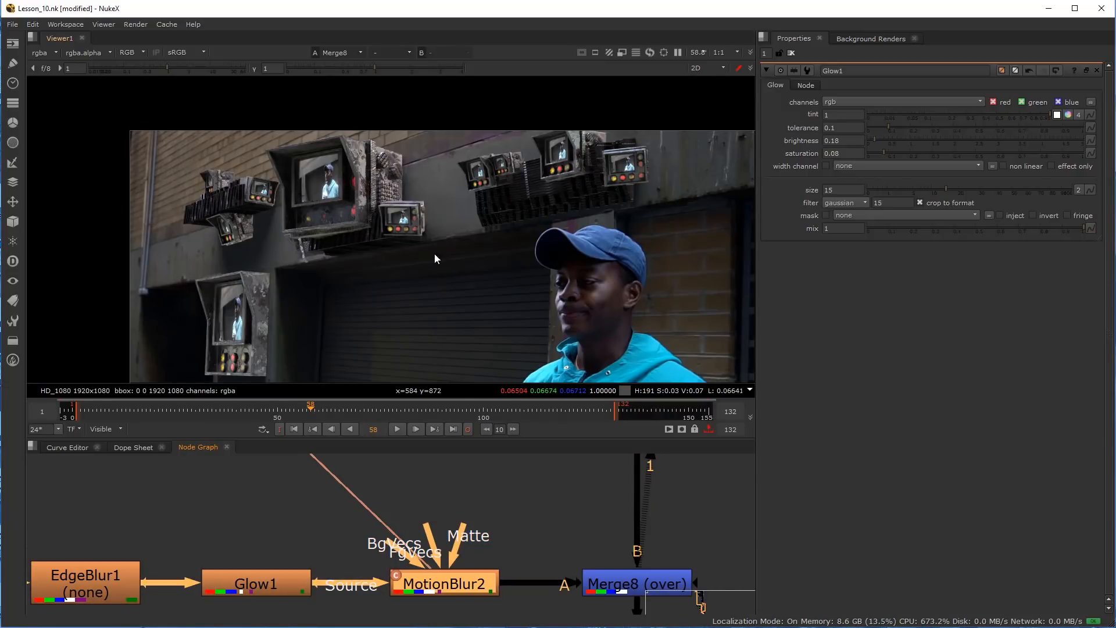
scroll(270, 217, up, 5)
key(d)
key(d)
key(d)
key(d)
key(d)
key(d)
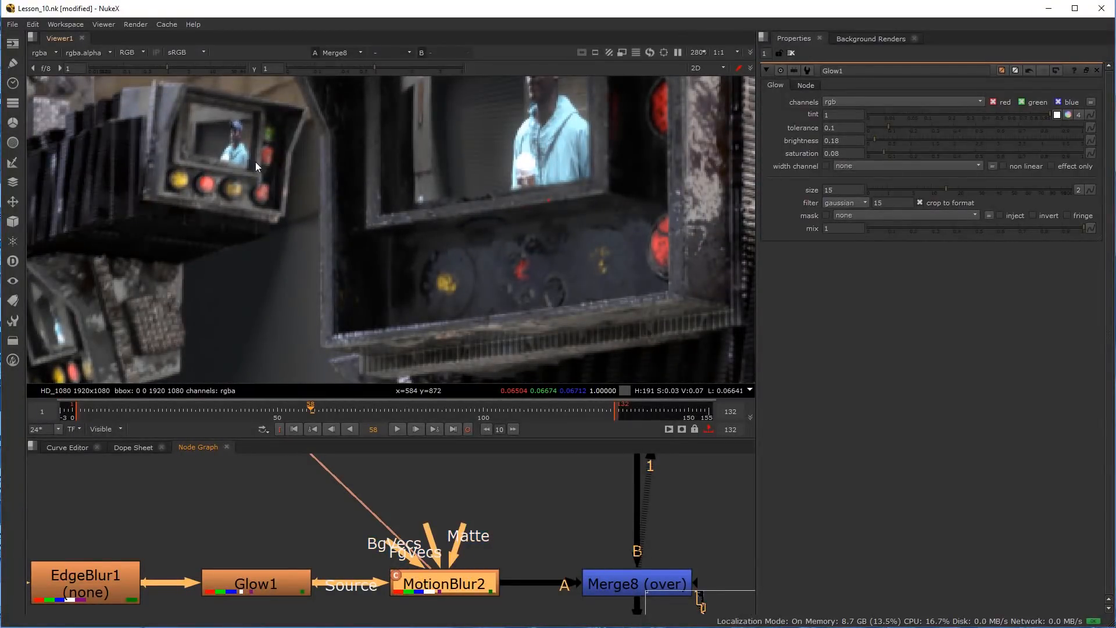
scroll(258, 176, down, 2)
key(d)
key(d)
scroll(463, 169, up, 4)
key(d)
key(d)
scroll(399, 144, down, 3)
scroll(416, 174, up, 2)
key(d)
key(d)
key(d)
key(d)
scroll(447, 228, down, 4)
key(d)
key(d)
scroll(465, 585, down, 4)
Check the chain from Premult5 through EdgeBlur1 and Glow1, and disable the MotionBlur2 clone before Merge8
middle_drag(385, 589, 462, 554)
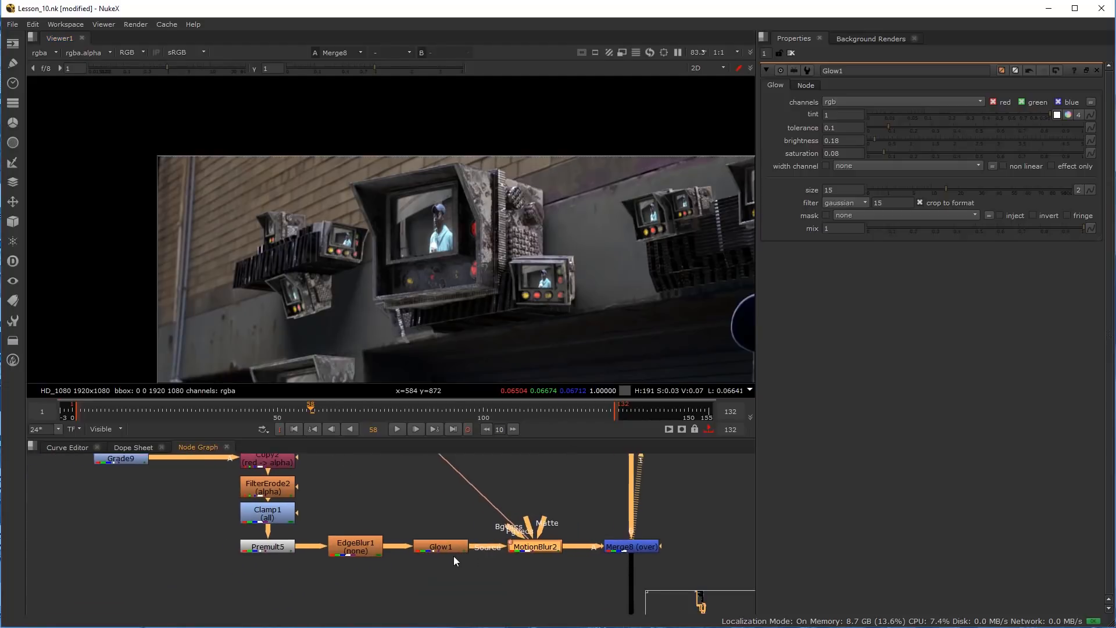
scroll(408, 549, up, 3)
click(332, 548)
click(446, 546)
click(618, 545)
scroll(442, 500, down, 4)
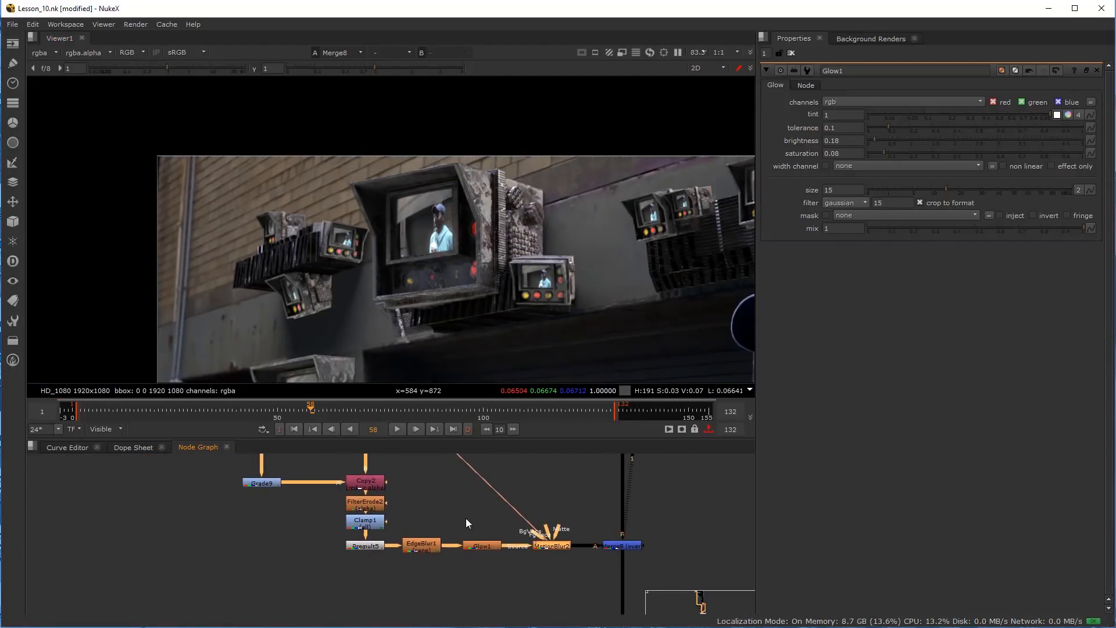
scroll(465, 518, up, 4)
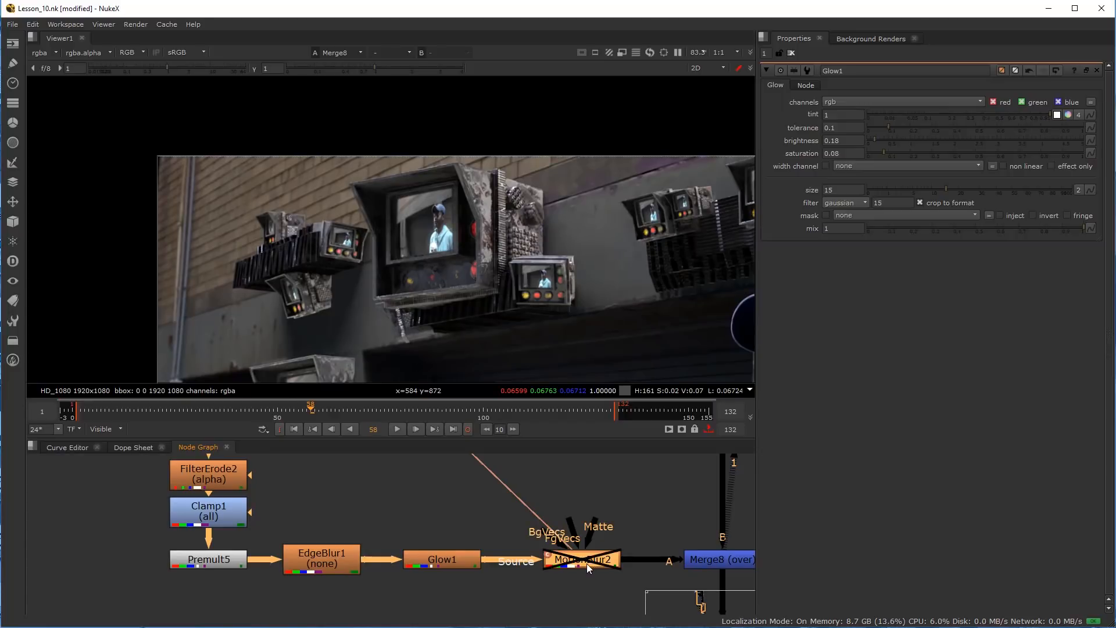
Disable the original MotionBlur2 node inside the BLUR NODES backdrop
scroll(588, 564, down, 4)
scroll(589, 568, down, 4)
middle_drag(468, 456, 517, 558)
scroll(492, 507, up, 5)
scroll(533, 552, up, 2)
click(567, 567)
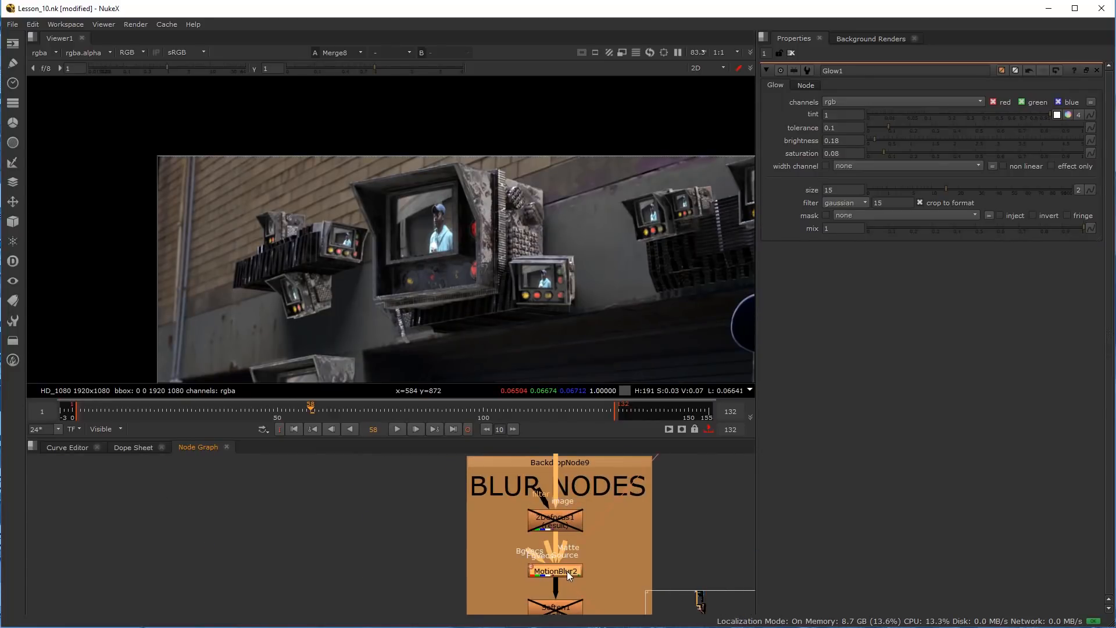
key(d)
Return to the screen-insert branch and save the Lesson_10.nk script
scroll(597, 559, down, 6)
middle_drag(687, 545, 438, 537)
scroll(438, 537, down, 3)
middle_drag(459, 489, 420, 564)
middle_drag(437, 609, 467, 512)
middle_drag(502, 607, 490, 539)
scroll(490, 539, up, 2)
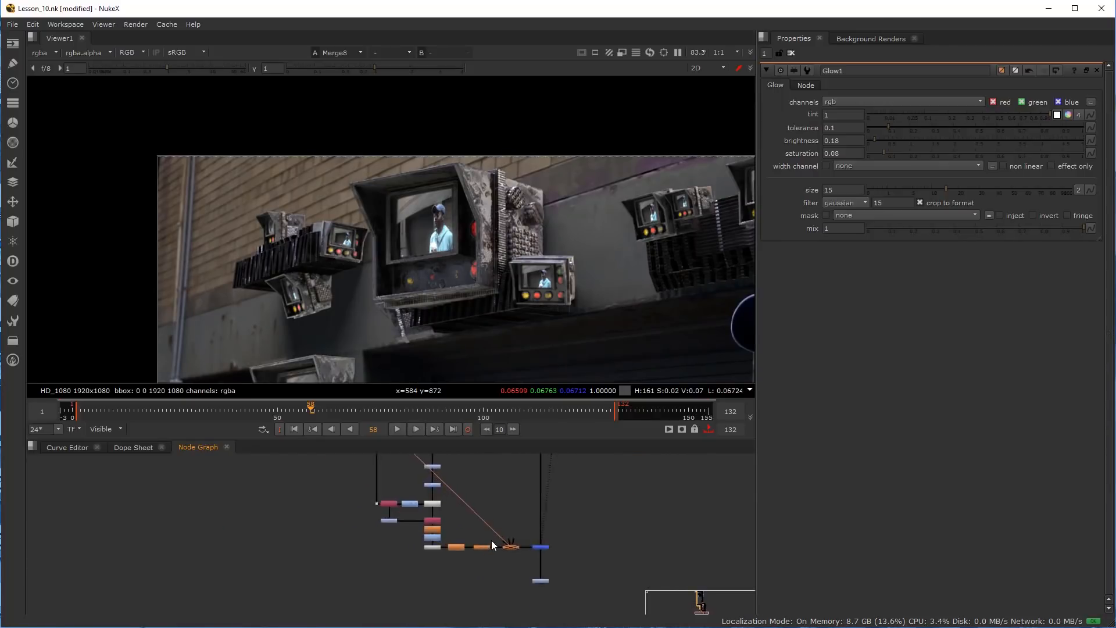
scroll(492, 544, up, 5)
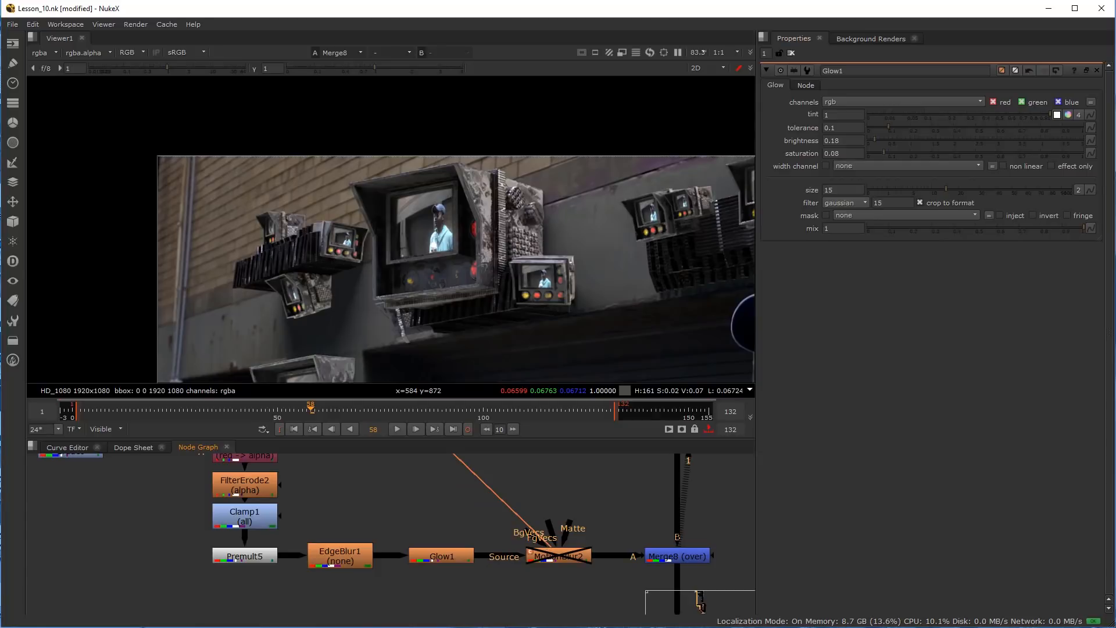
key(ctrl+s)
Branch a Blur node off Premult5, view its output and set its size to 15.5
scroll(448, 526, down, 3)
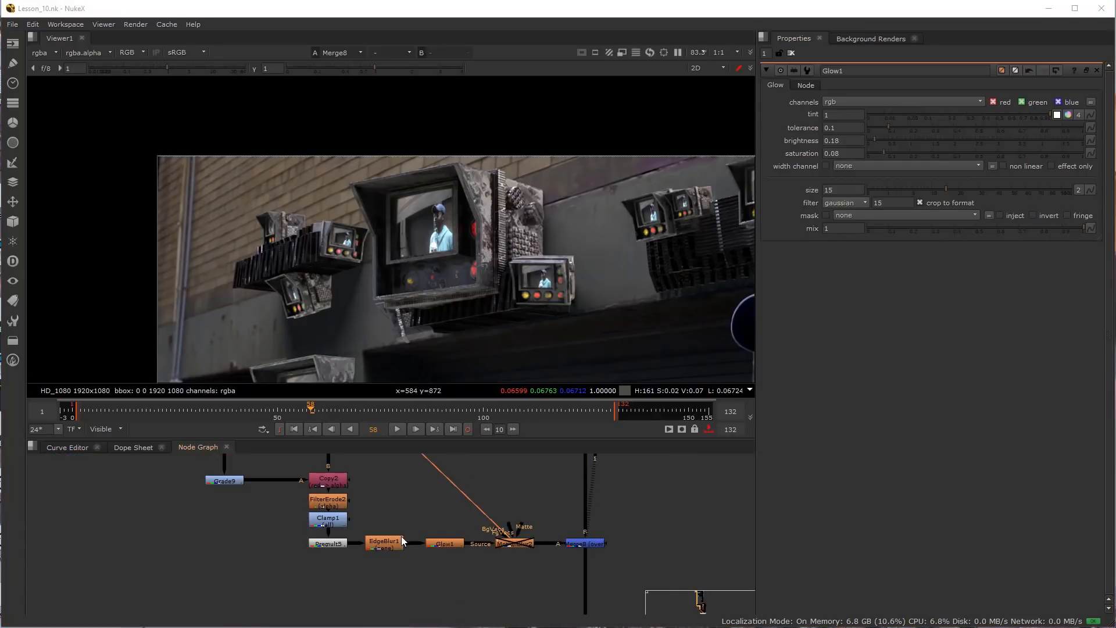
scroll(313, 567, up, 4)
key(Tab)
text(d)
key(Return)
mouse_move(348, 591)
mouse_down()
mouse_move(306, 596)
mouse_move(327, 596)
mouse_move(341, 526)
mouse_move(357, 591)
mouse_up()
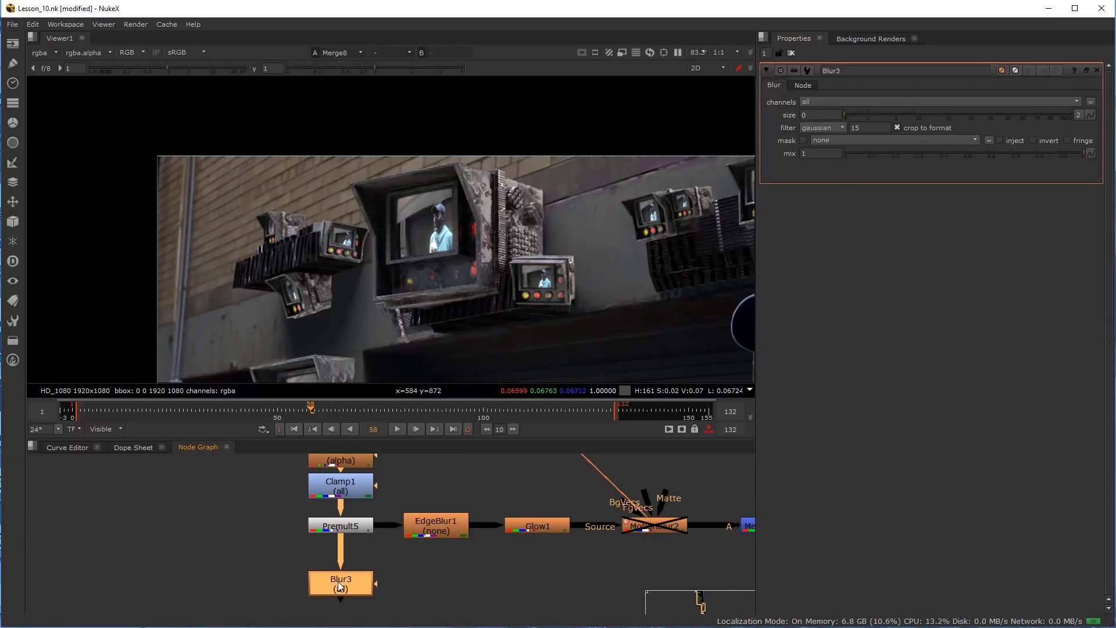
key(1)
drag(856, 113, 934, 123)
Add a Merge node after Merge8, connect its A input to Blur3 and set its operation to screen
scroll(604, 556, down, 3)
scroll(605, 555, up, 2)
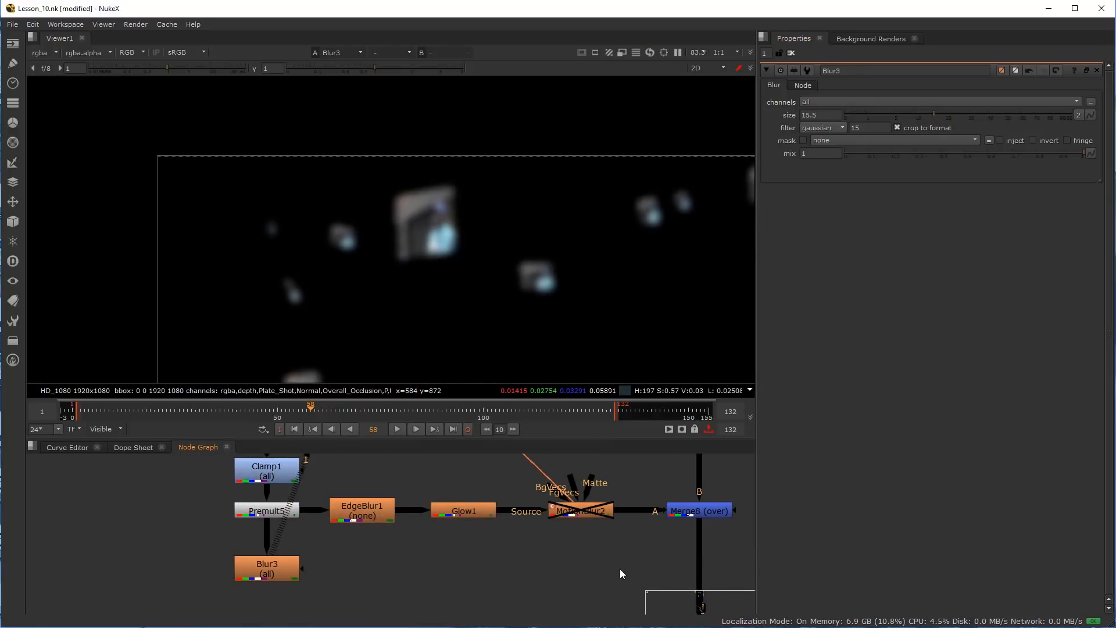
key(m)
drag(621, 574, 267, 567)
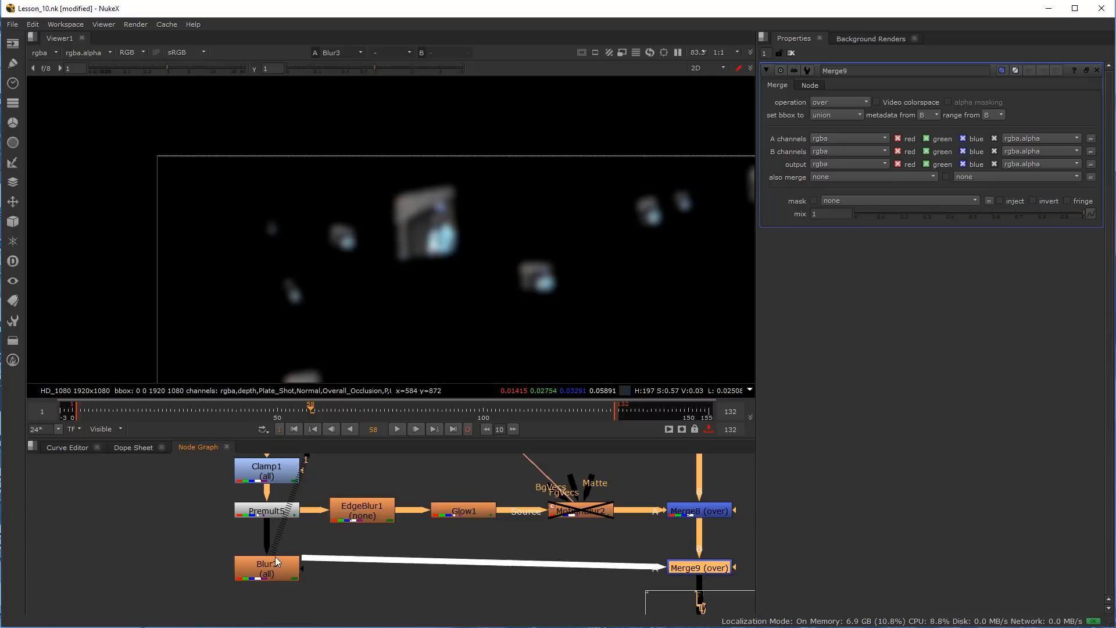
click(830, 105)
click(841, 184)
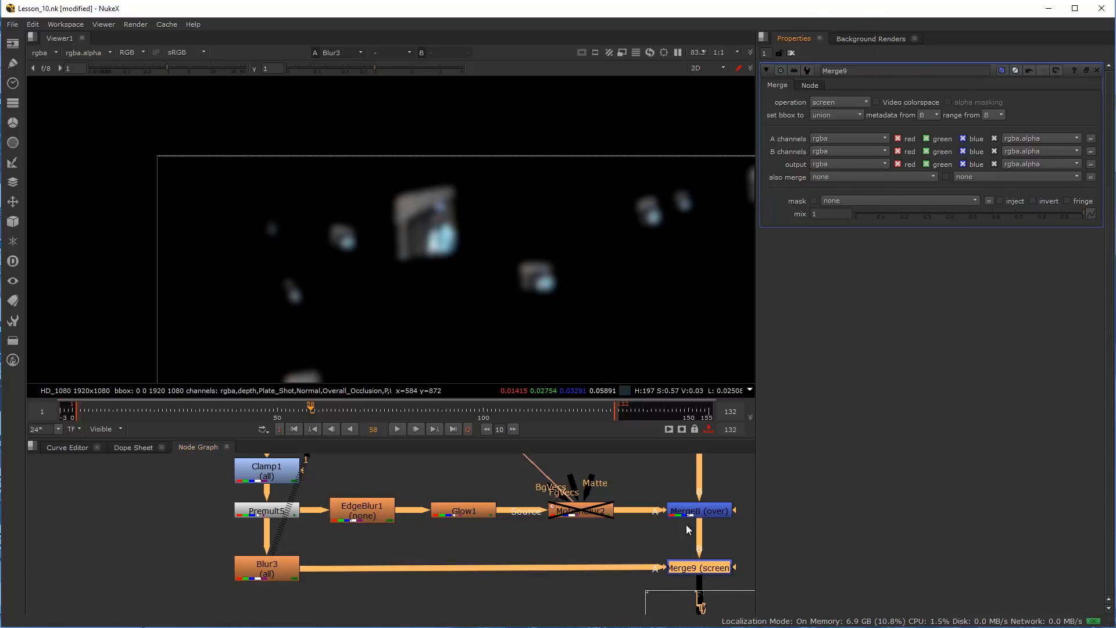
View the output of the screen merge and examine the blurred glow on the TV screens up close
scroll(657, 551, down, 7)
middle_drag(572, 561, 510, 540)
scroll(567, 548, up, 3)
middle_drag(616, 573, 559, 559)
scroll(558, 560, up, 2)
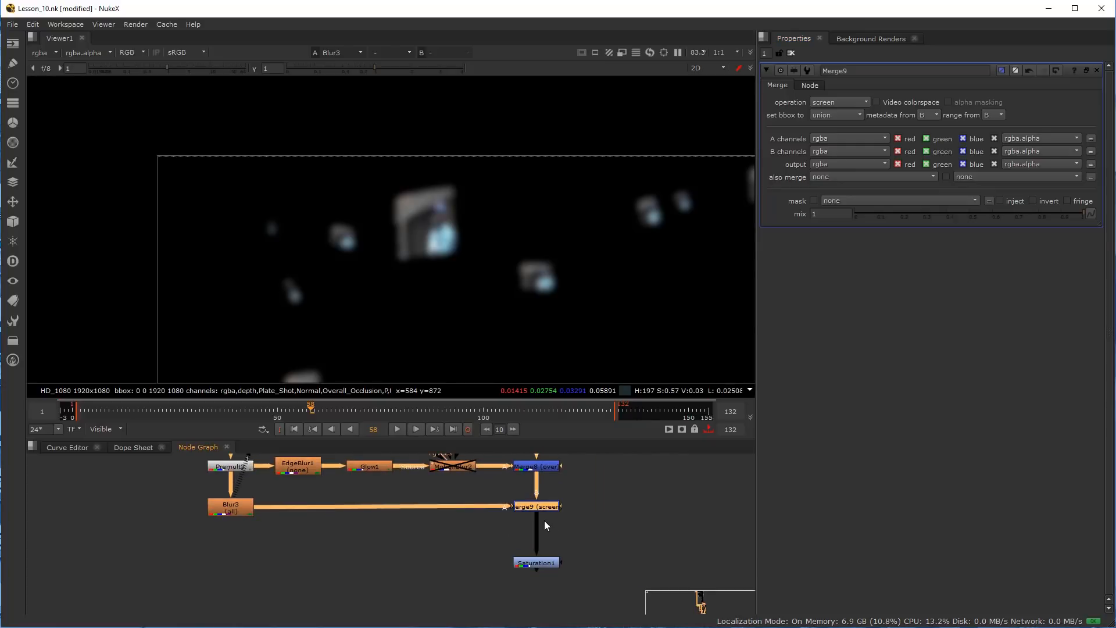
key(1)
middle_drag(290, 519, 369, 574)
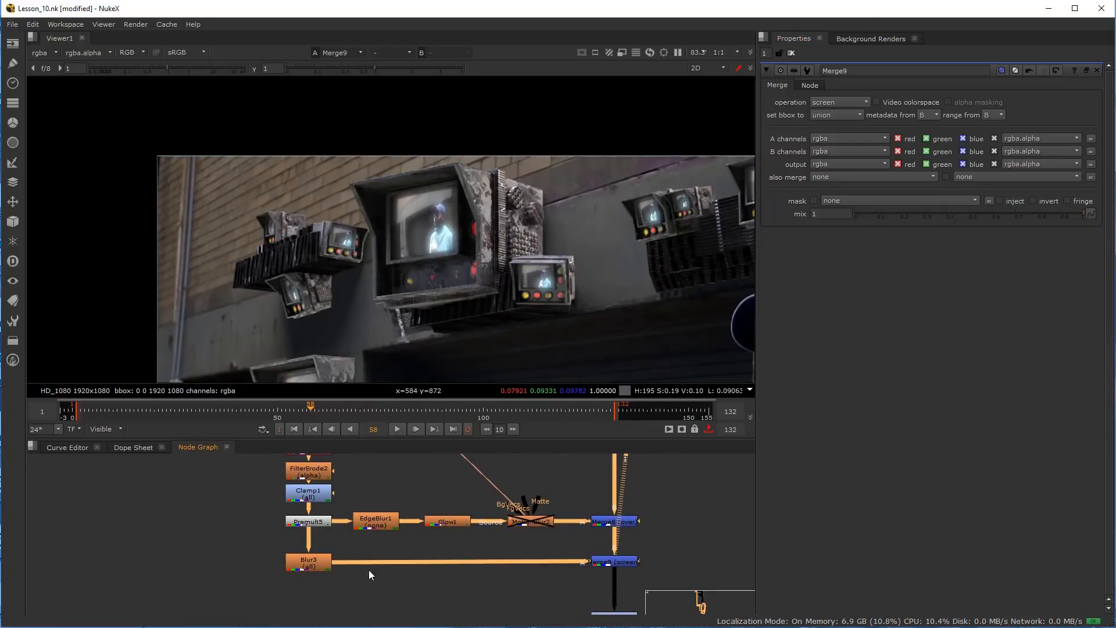
scroll(396, 228, up, 8)
click(602, 562)
scroll(369, 155, up, 3)
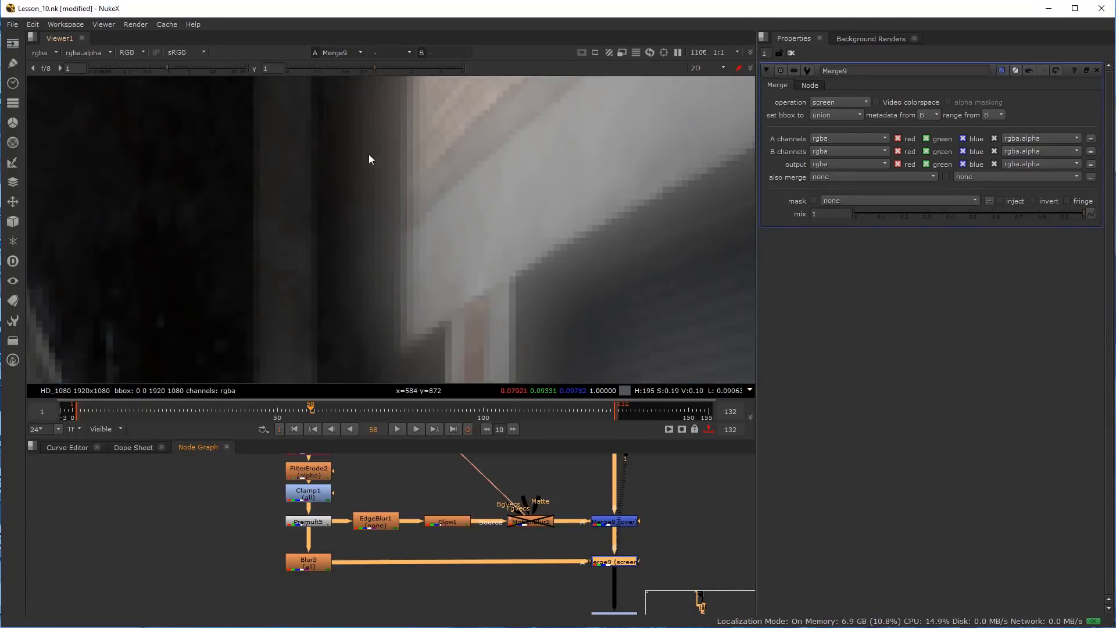
scroll(408, 198, down, 6)
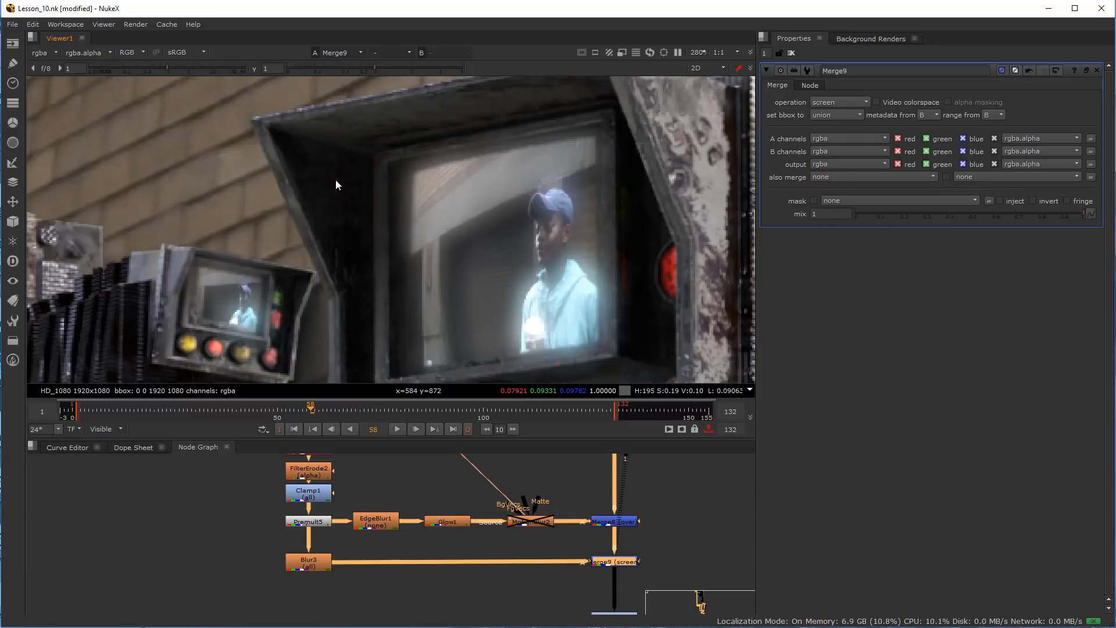
Increase the Blur3 size to 23 and lower the mix of the Merge9 screen merge to near zero
scroll(532, 529, up, 2)
click(529, 519)
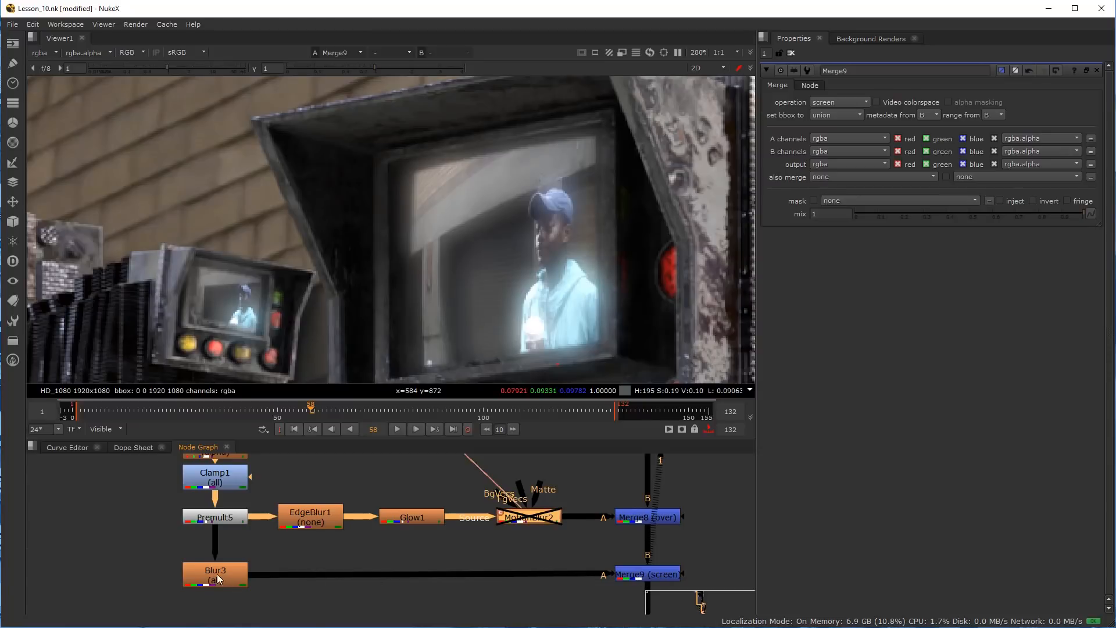
double_click(236, 583)
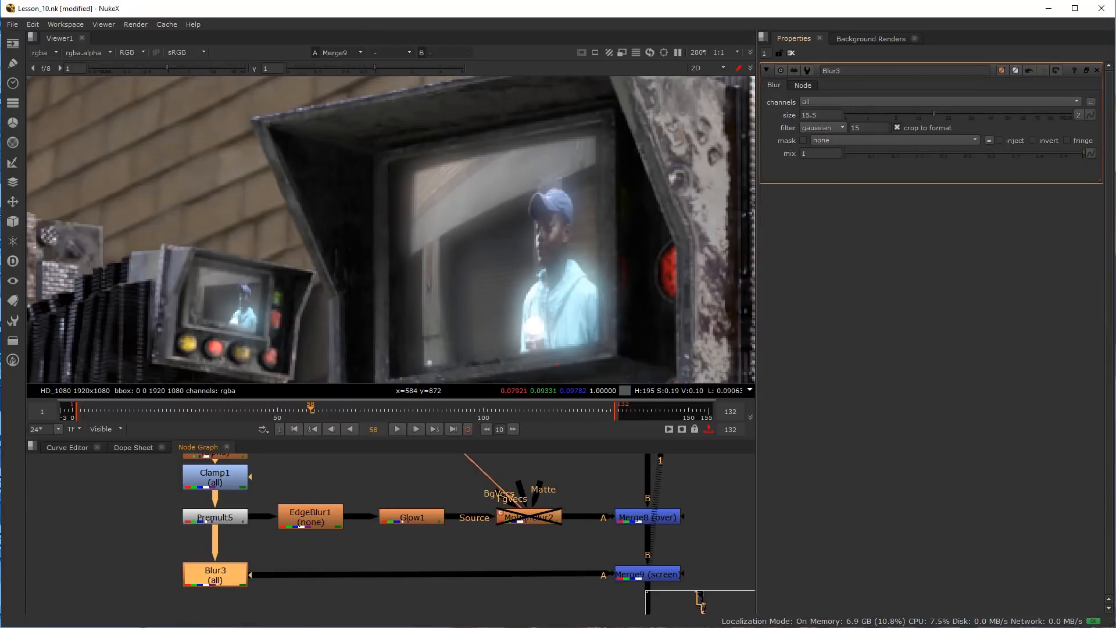
drag(935, 117, 954, 110)
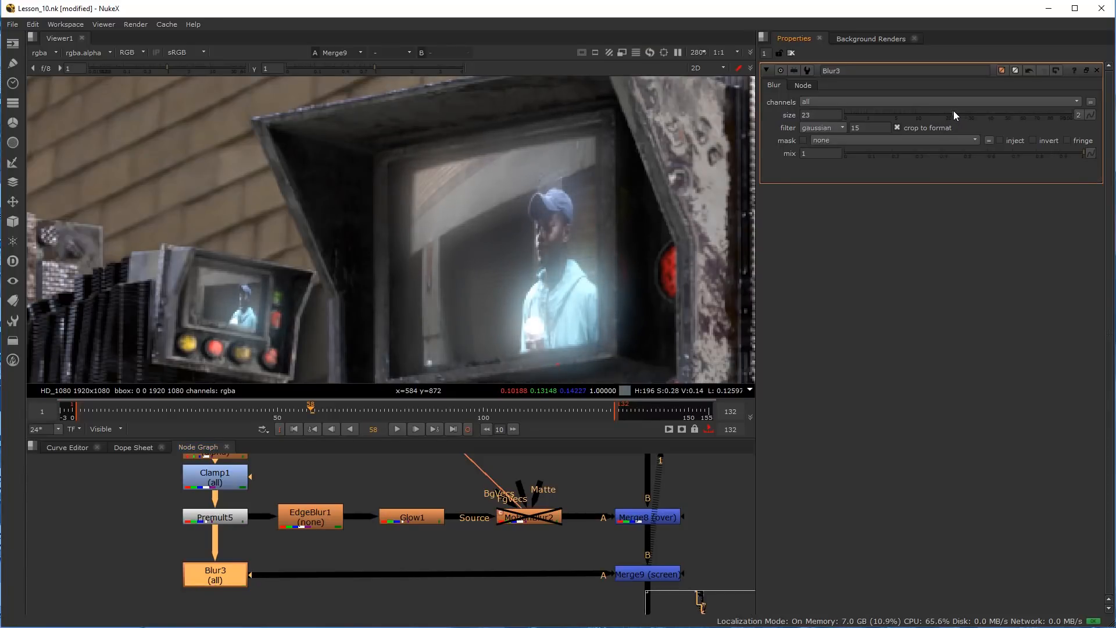
double_click(662, 578)
drag(944, 215, 868, 235)
Set the mix of the Merge8 over merge to 0.79 and check the result on the TV screens
double_click(673, 522)
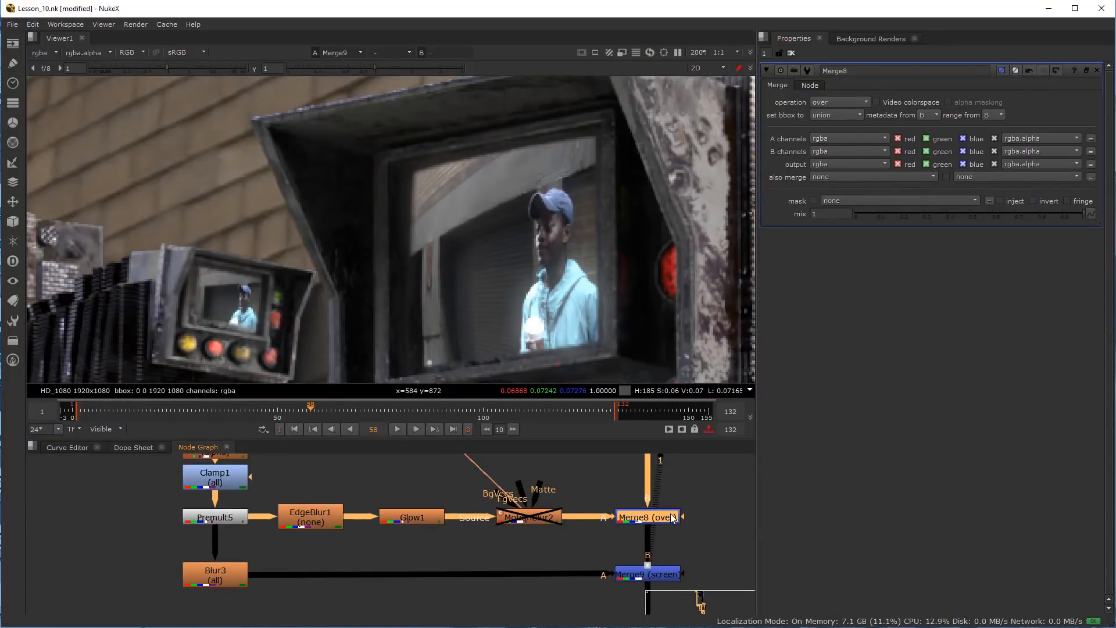
drag(1058, 217, 997, 224)
scroll(504, 233, up, 5)
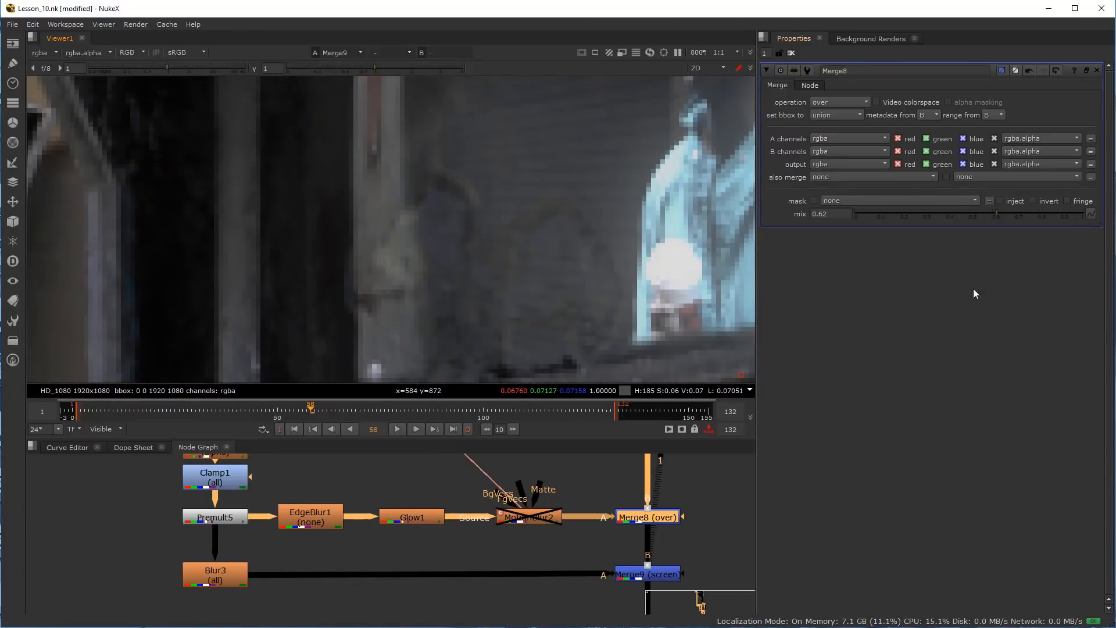
drag(997, 216, 1036, 217)
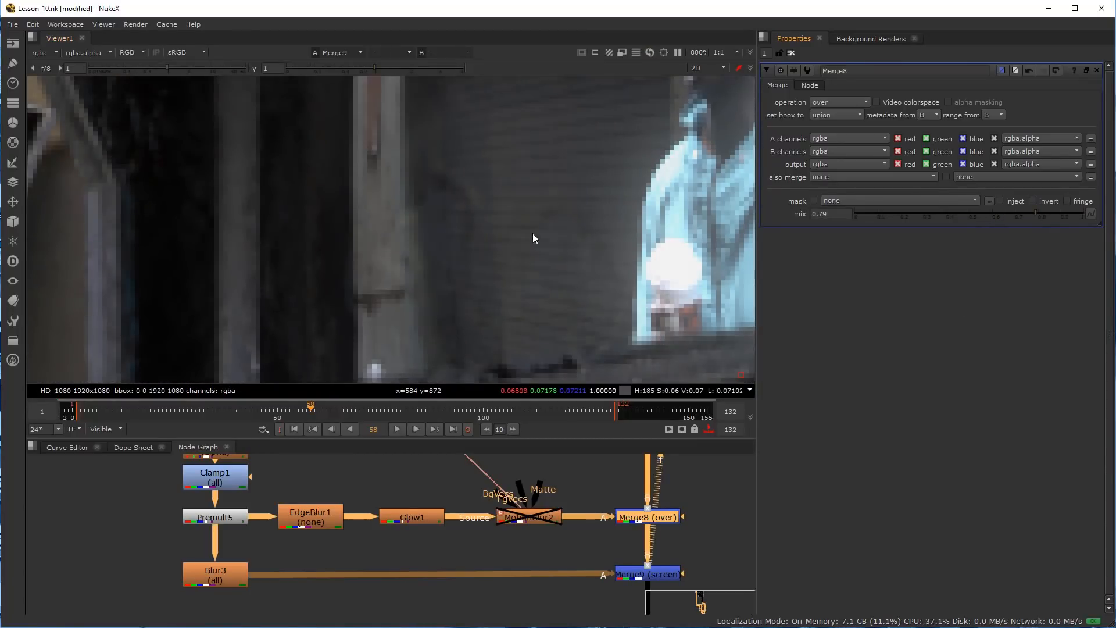
scroll(632, 233, down, 7)
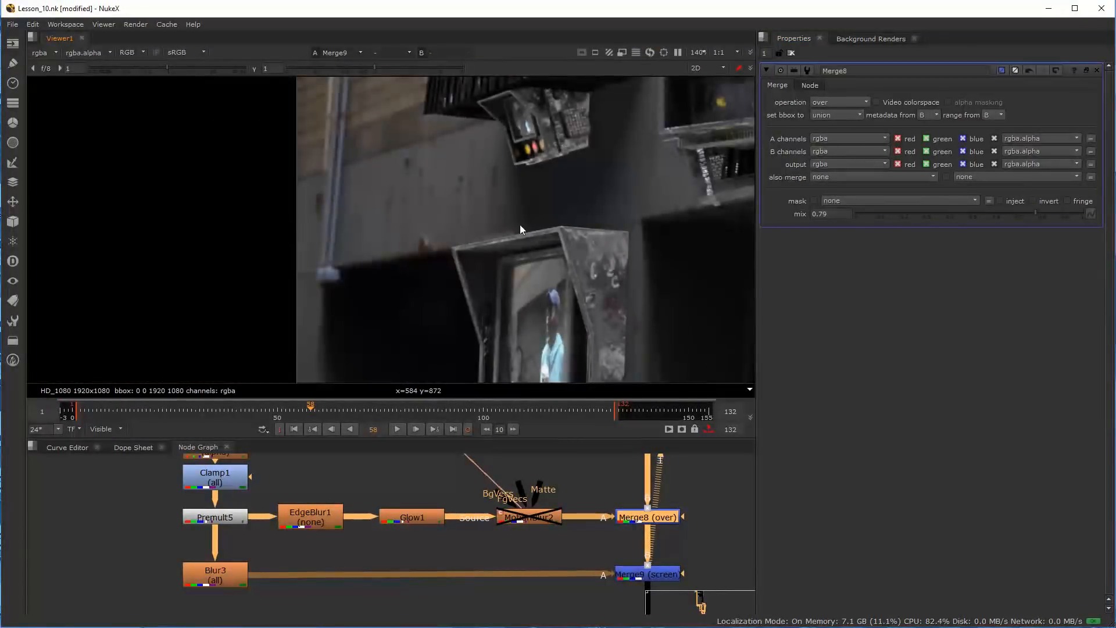
scroll(533, 272, up, 4)
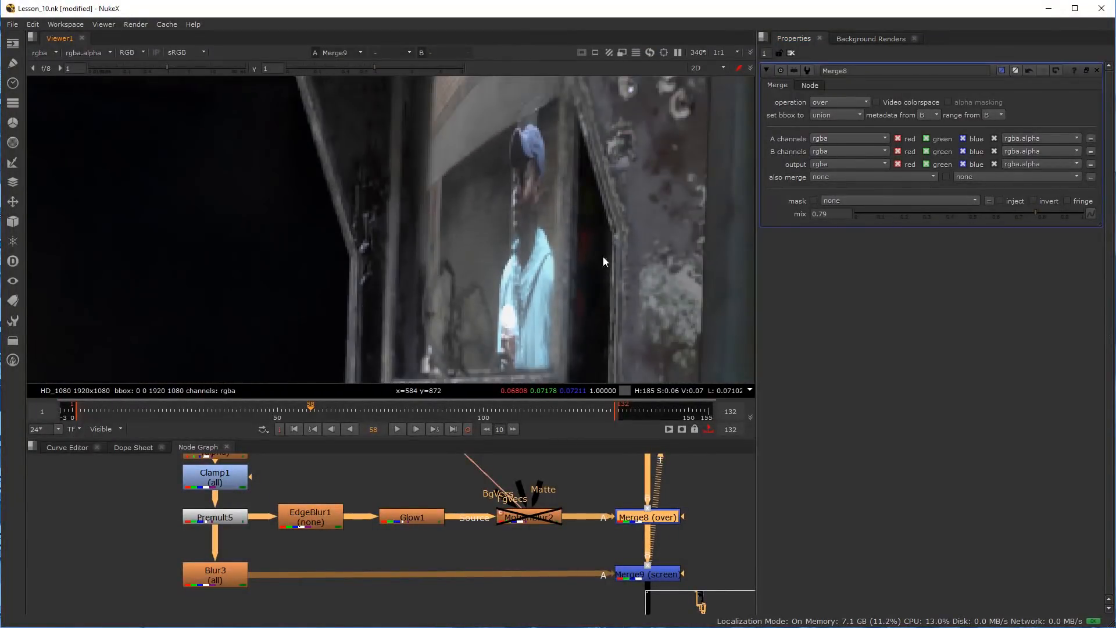
Set the mix of the Merge8 over merge to 0.82 and check the result across the TV screens
mouse_move(1039, 214)
mouse_down()
mouse_move(1046, 221)
mouse_move(1030, 219)
mouse_move(1038, 213)
mouse_up()
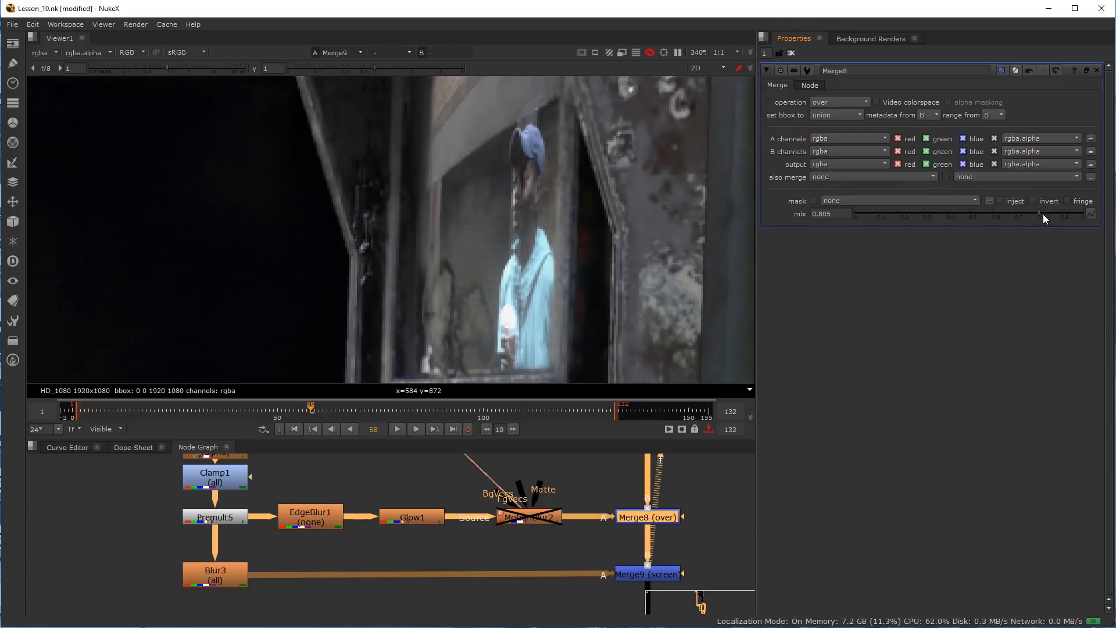
scroll(486, 238, down, 2)
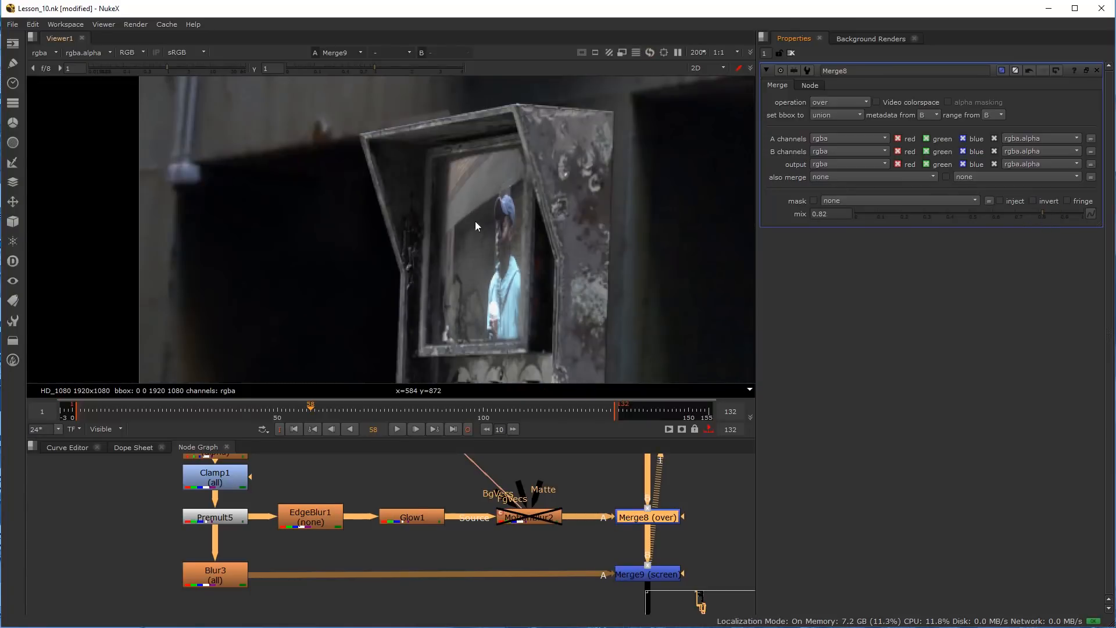
scroll(525, 274, down, 5)
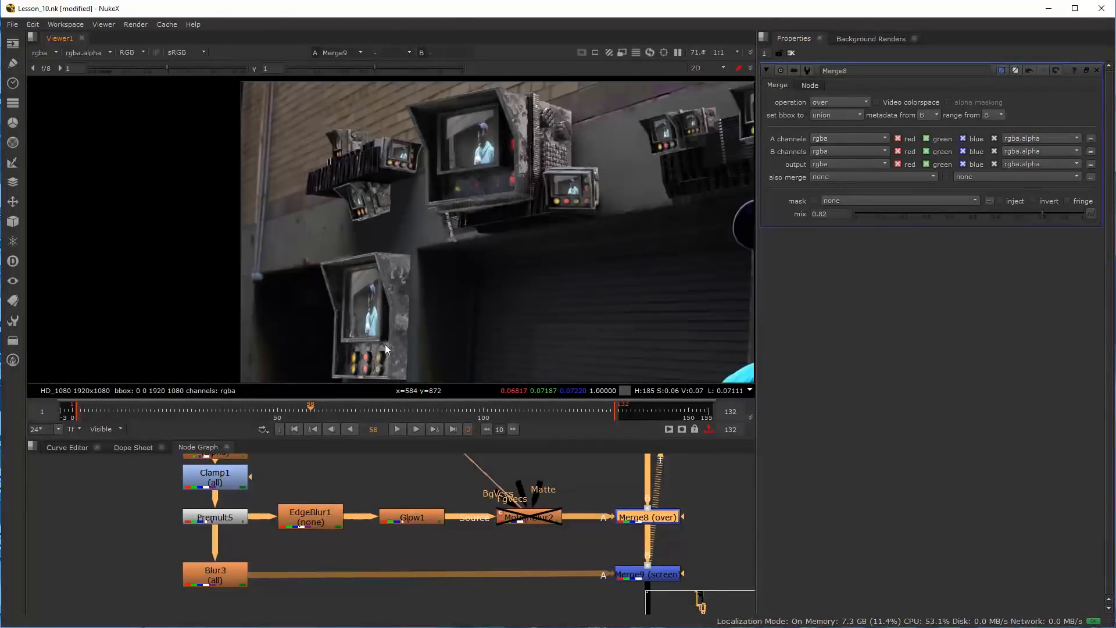
scroll(407, 130, up, 5)
scroll(420, 183, down, 5)
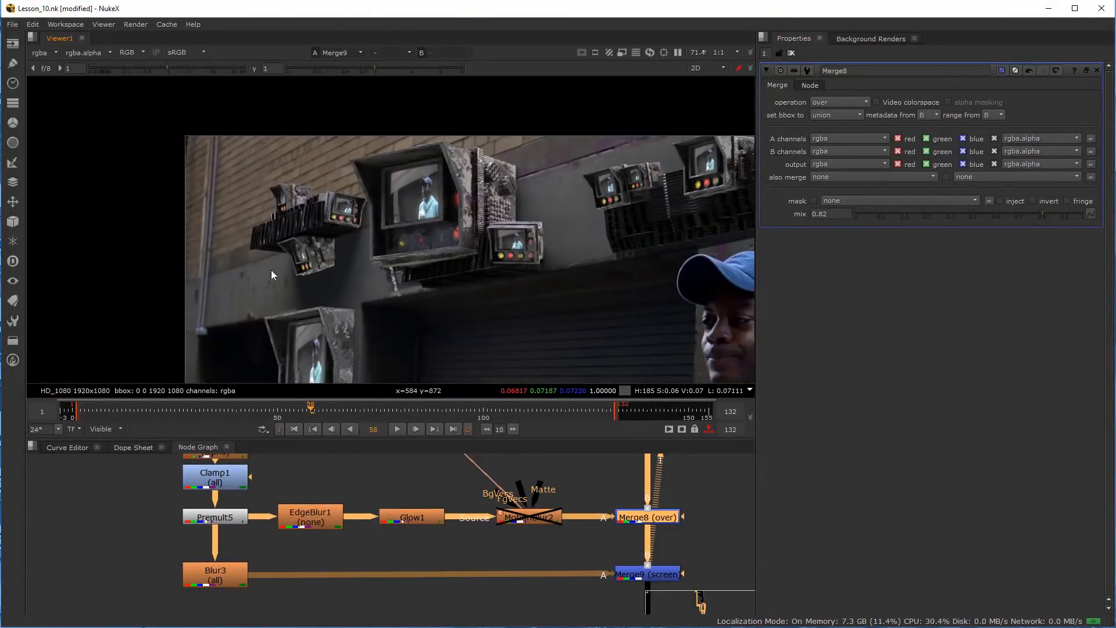
middle_drag(271, 270, 121, 256)
Switch to the browser's Nuke flicker node page on Snipplr and copy the complete snippet as plain text
key(alt+Tab)
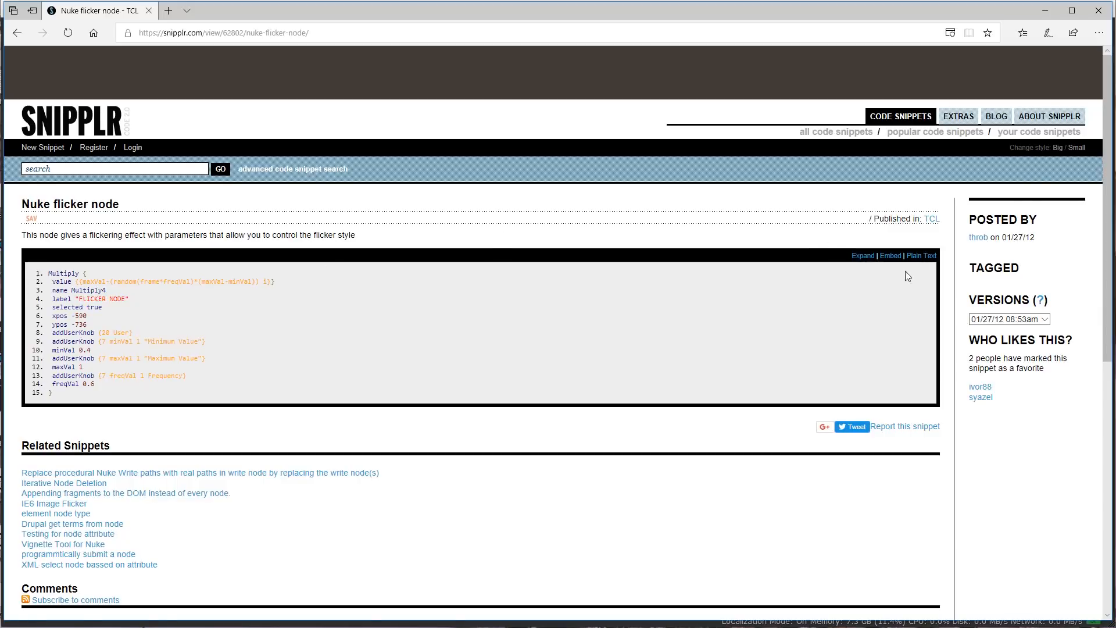
click(925, 256)
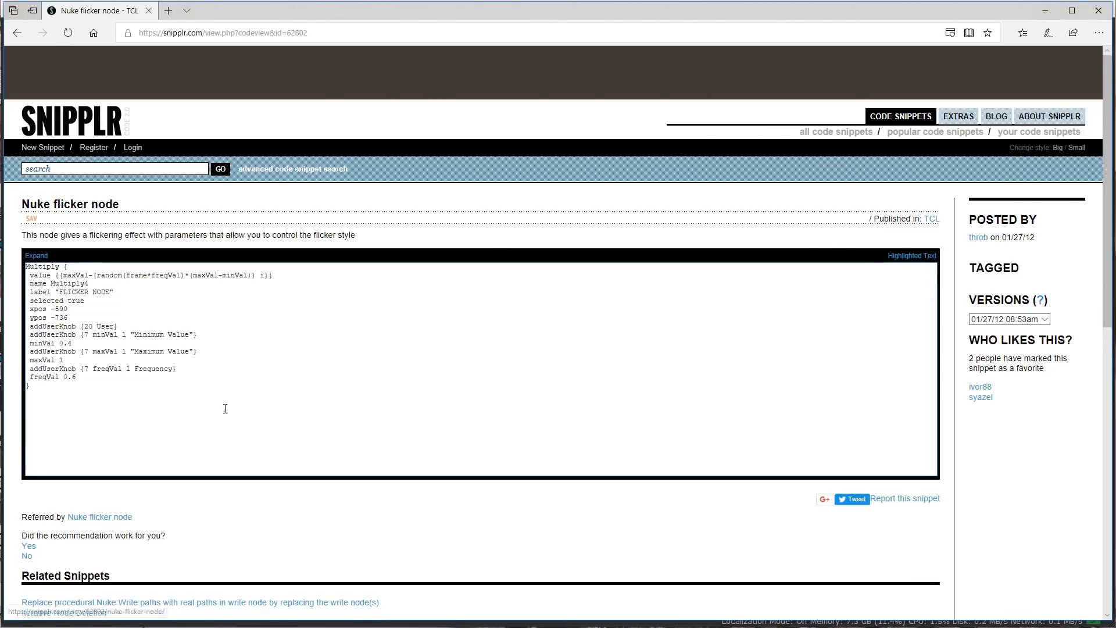
drag(34, 387, 20, 263)
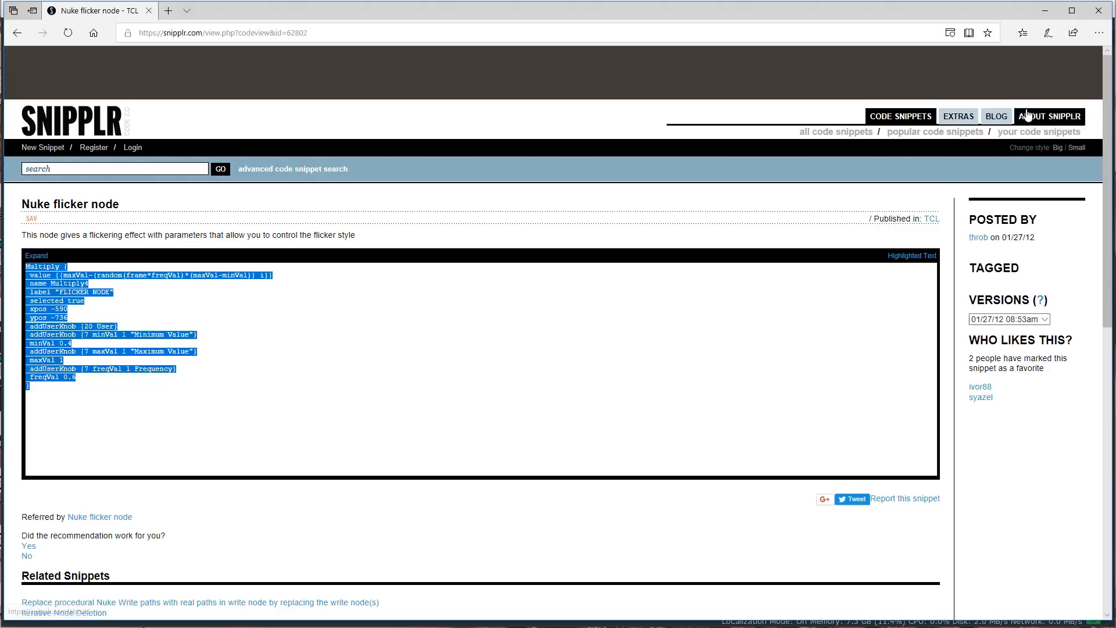
Return to NukeX and paste the copied flicker Multiply node into empty space below Blur3 in the node graph
click(1050, 15)
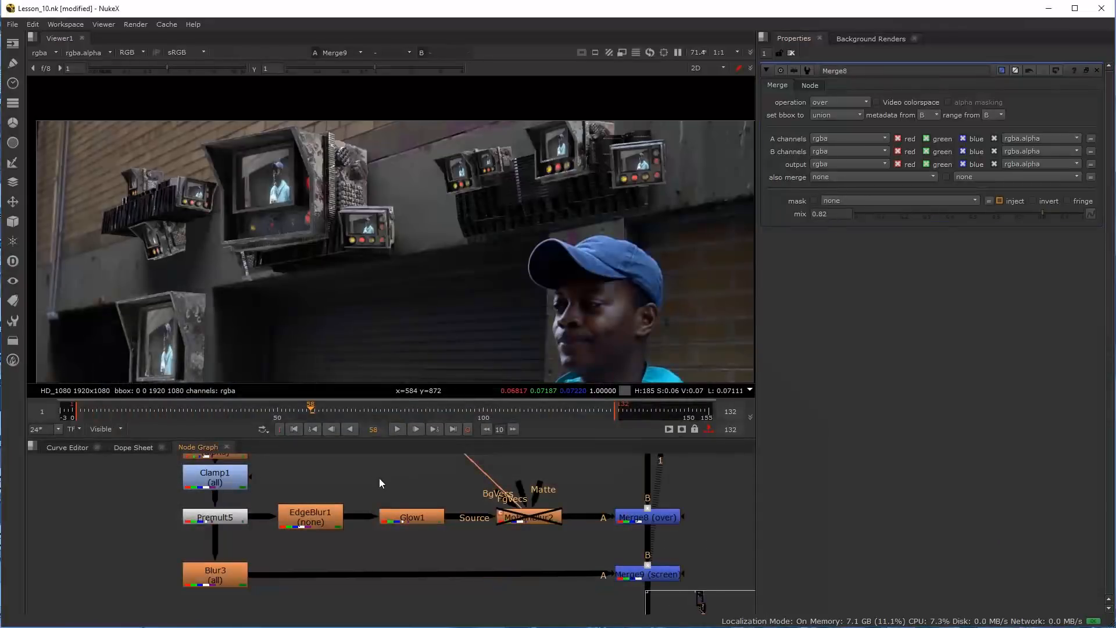
scroll(375, 475, down, 3)
scroll(350, 528, up, 2)
key(ctrl+v)
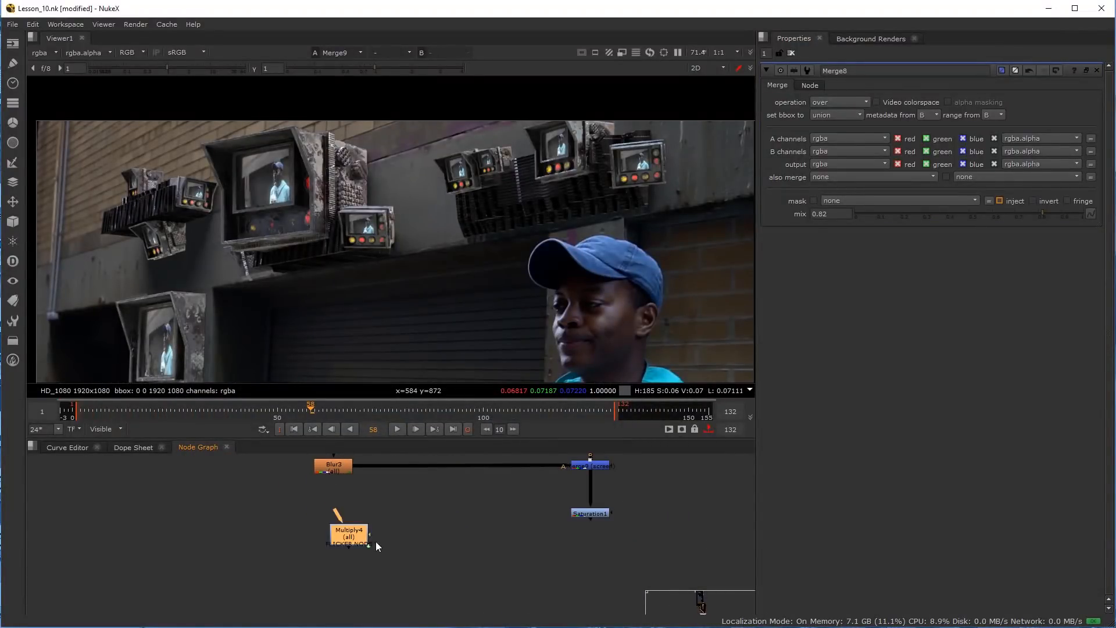
scroll(349, 535, up, 2)
drag(345, 535, 432, 523)
Open the flicker node's properties and examine its user parameters for minimum value, maximum value and frequency
double_click(430, 519)
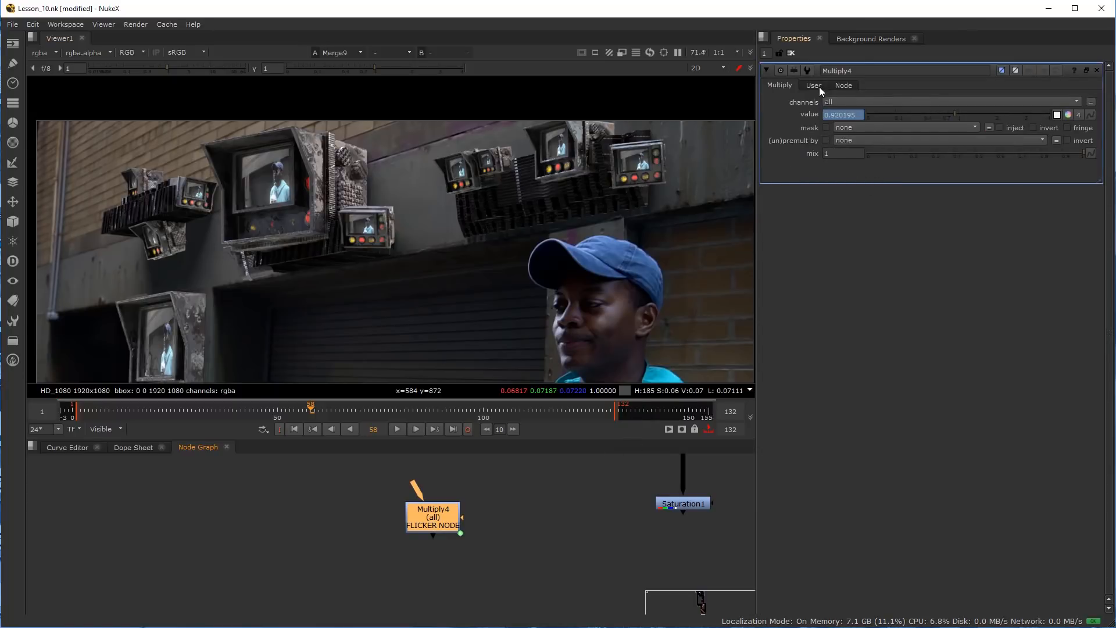
scroll(491, 544, down, 4)
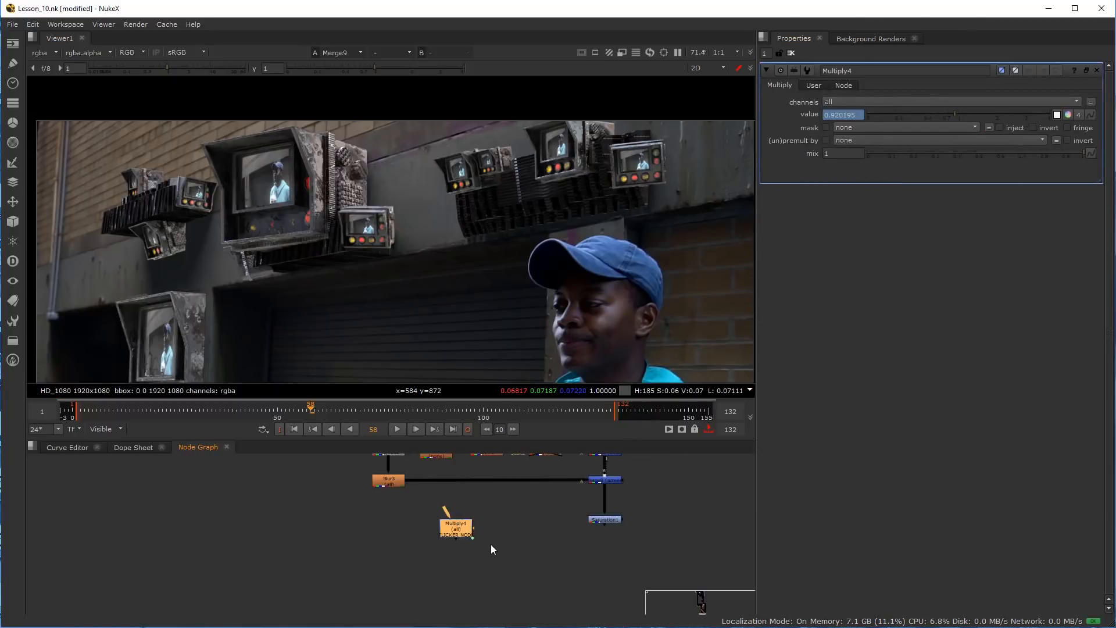
click(814, 86)
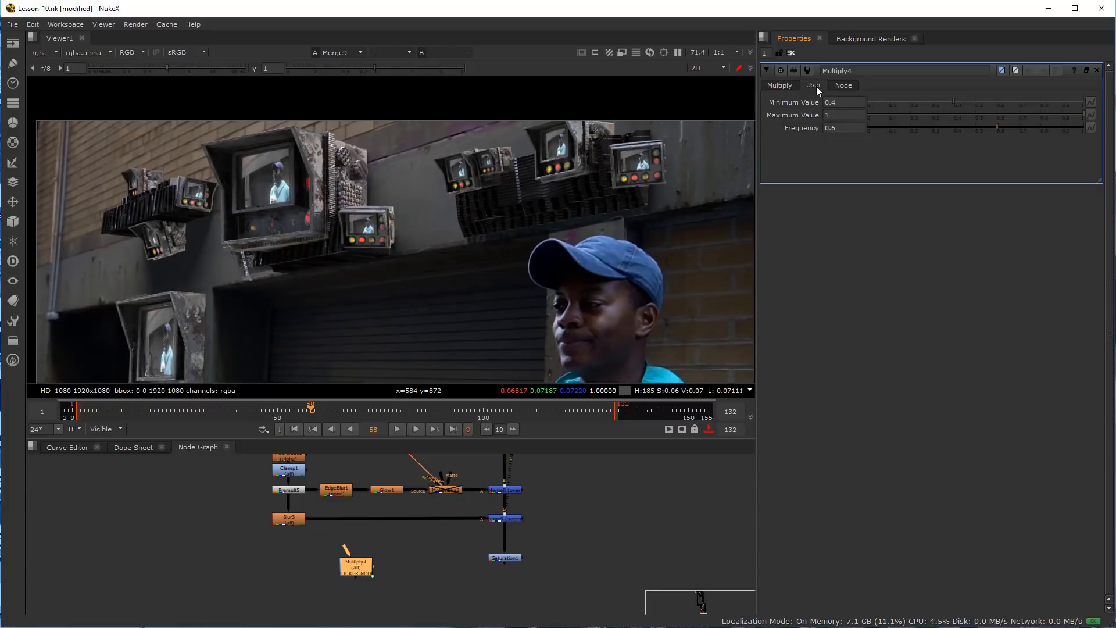
click(320, 546)
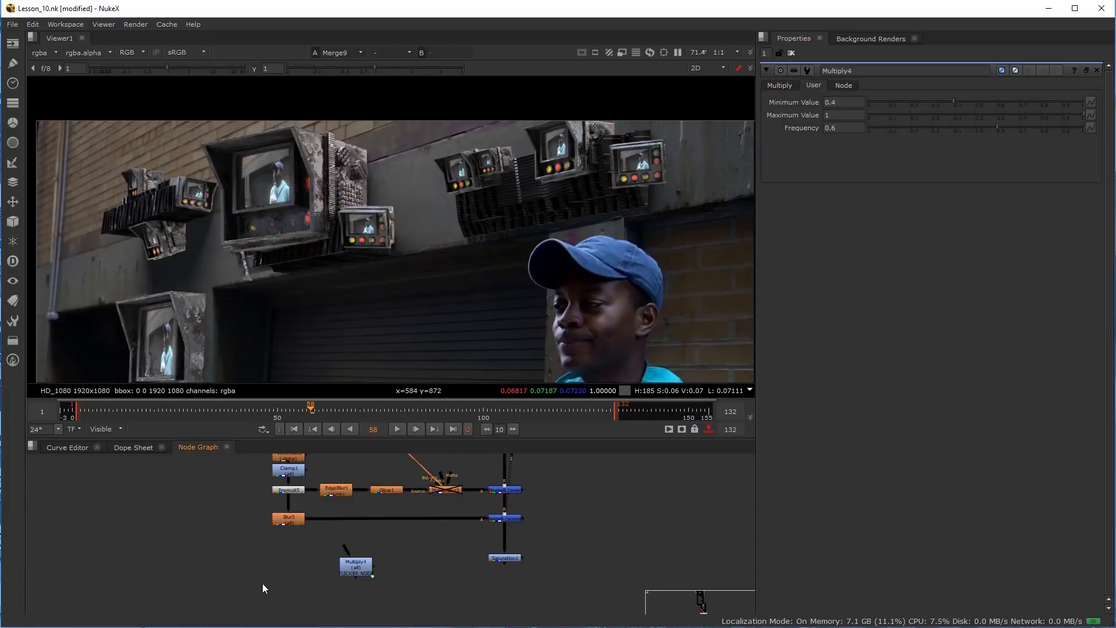
Add a Constant node with color 1 beside the flicker node and space the two nodes apart
middle_drag(263, 584, 296, 553)
key(Tab)
text(con)
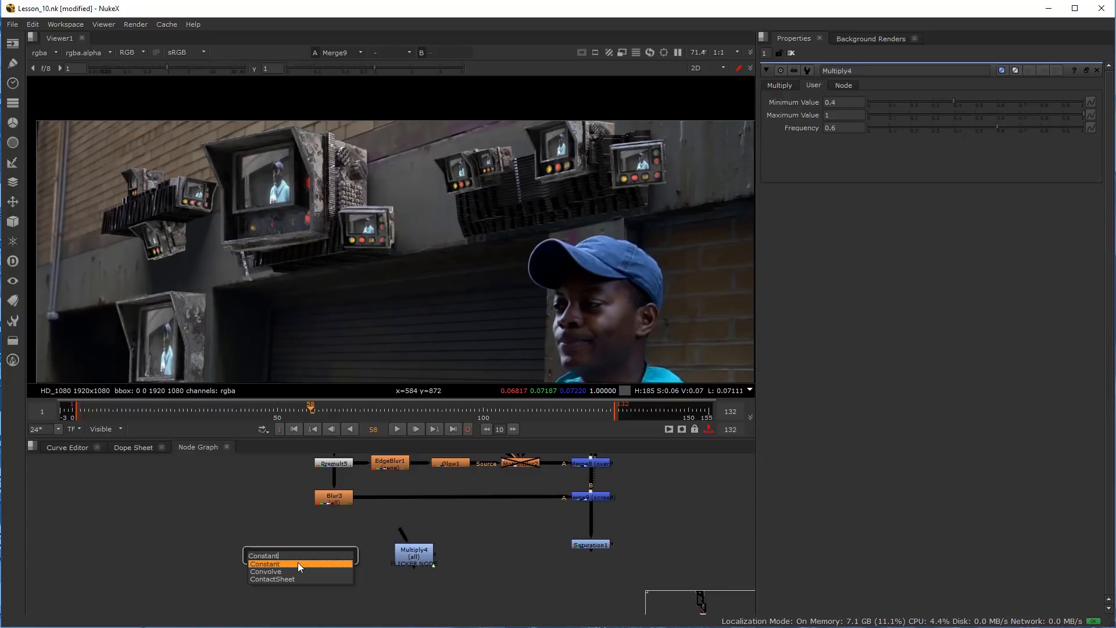
click(298, 562)
drag(874, 113, 1115, 116)
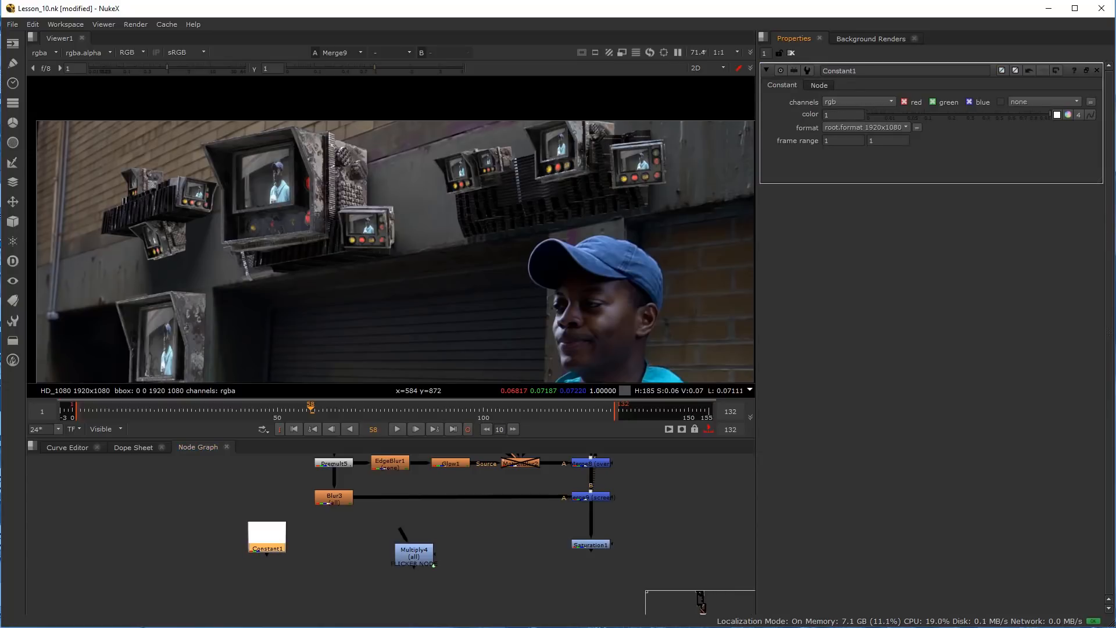
scroll(367, 546, up, 2)
drag(420, 554, 380, 546)
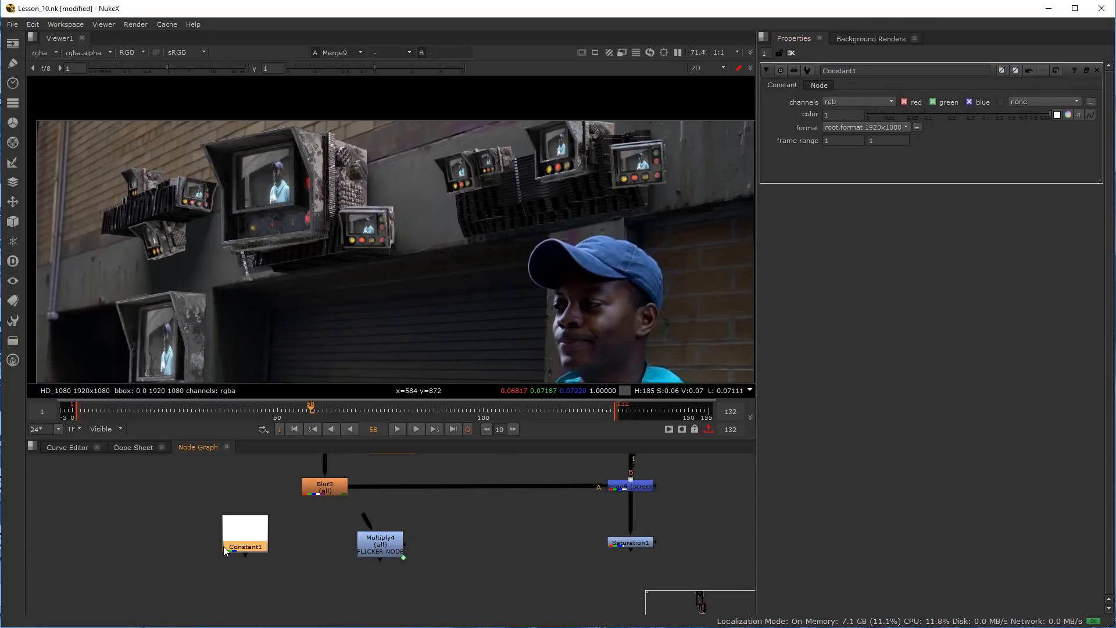
drag(223, 546, 194, 555)
drag(387, 550, 395, 553)
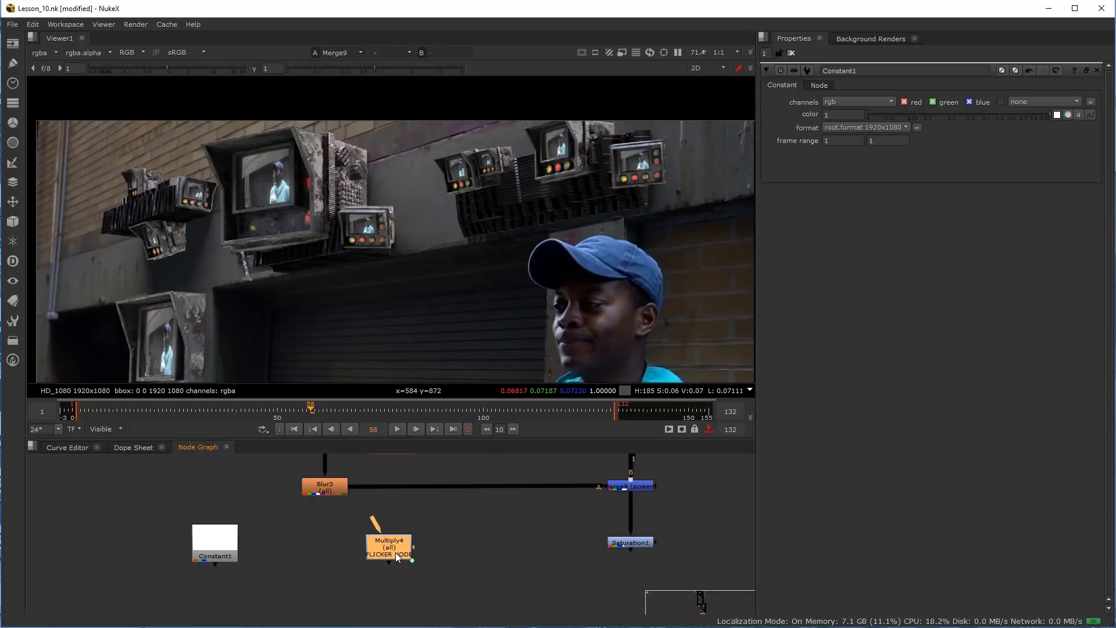
Set the Constant1 color to 0.5, connect the flicker node's input to it and view the flicker node's output
double_click(839, 114)
text(0.5)
key(Return)
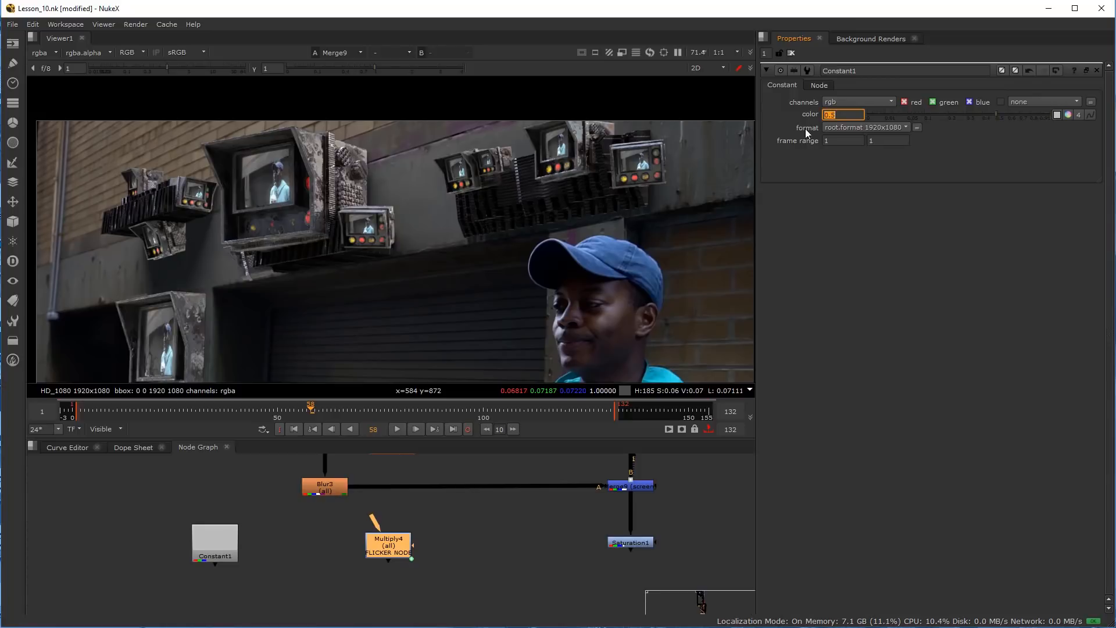
drag(371, 522, 227, 549)
key(1)
Play back the flicker node's output with its properties open to examine the flickering of the grey constant
double_click(382, 545)
scroll(471, 306, down, 4)
scroll(455, 260, up, 2)
click(396, 429)
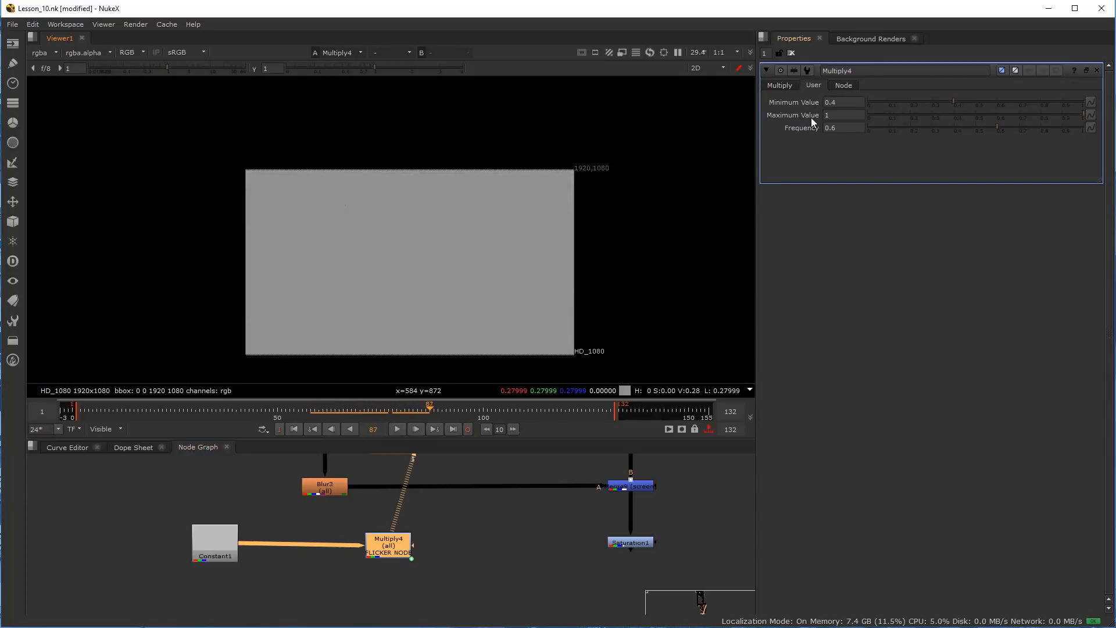
Set the flicker node's Minimum Value to 0.5 and scrub the timeline to check the brightness variation
click(845, 103)
text(5)
key(Return)
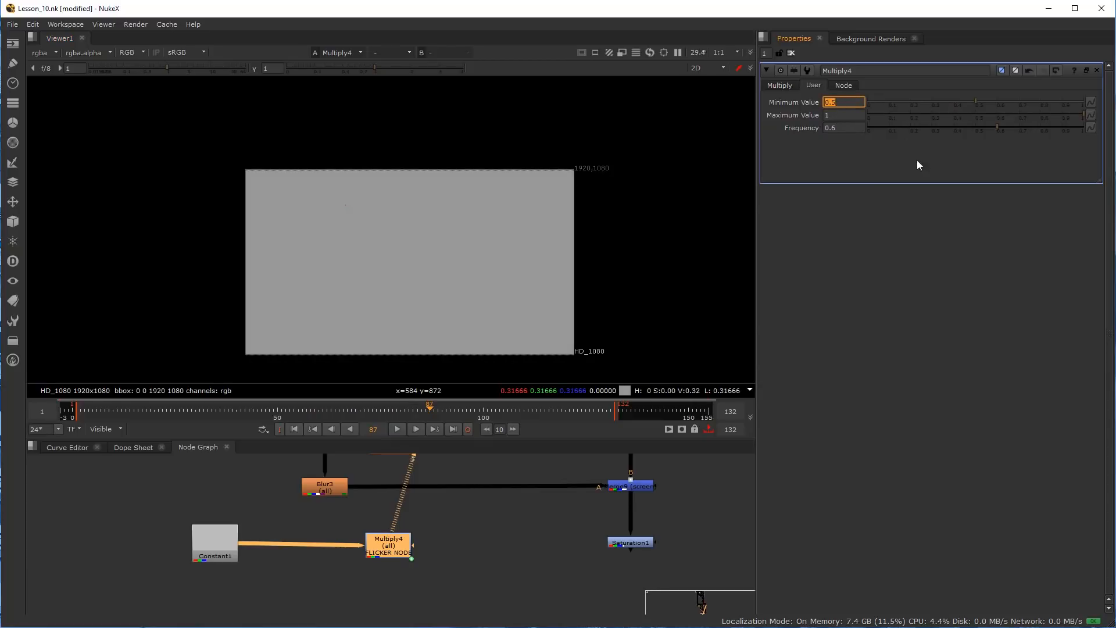
click(837, 114)
mouse_move(401, 409)
mouse_down()
mouse_move(378, 412)
mouse_move(389, 412)
mouse_up()
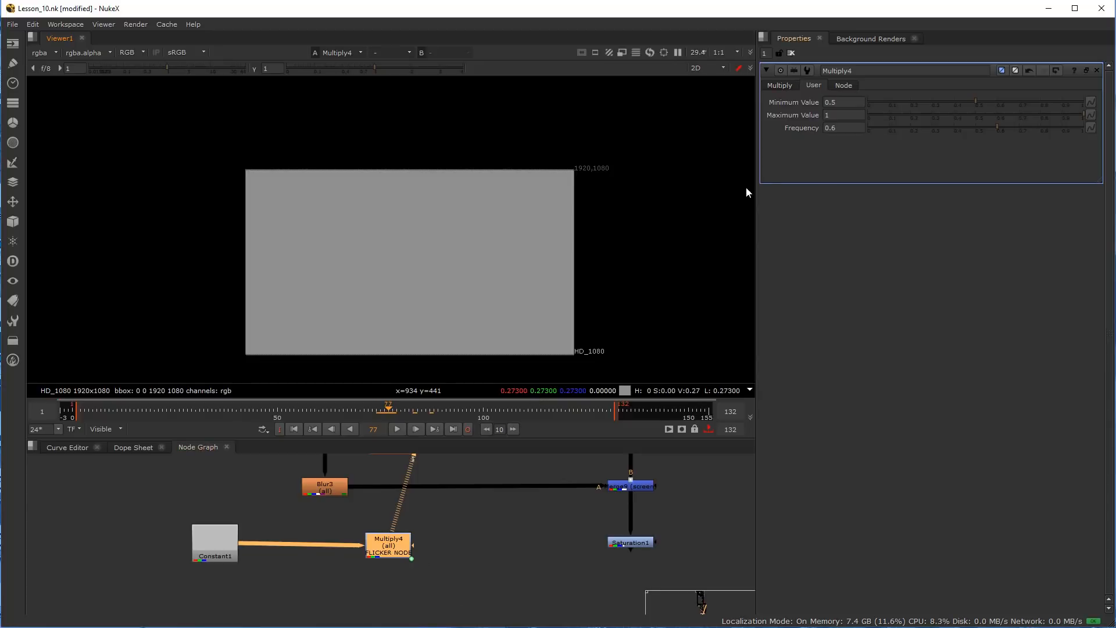
Set the flicker node's Minimum Value to 1 and Maximum Value to 1.5, and check the brightness at another frame
drag(852, 106, 768, 107)
text(1)
key(Tab)
text(1.5)
key(Return)
click(382, 560)
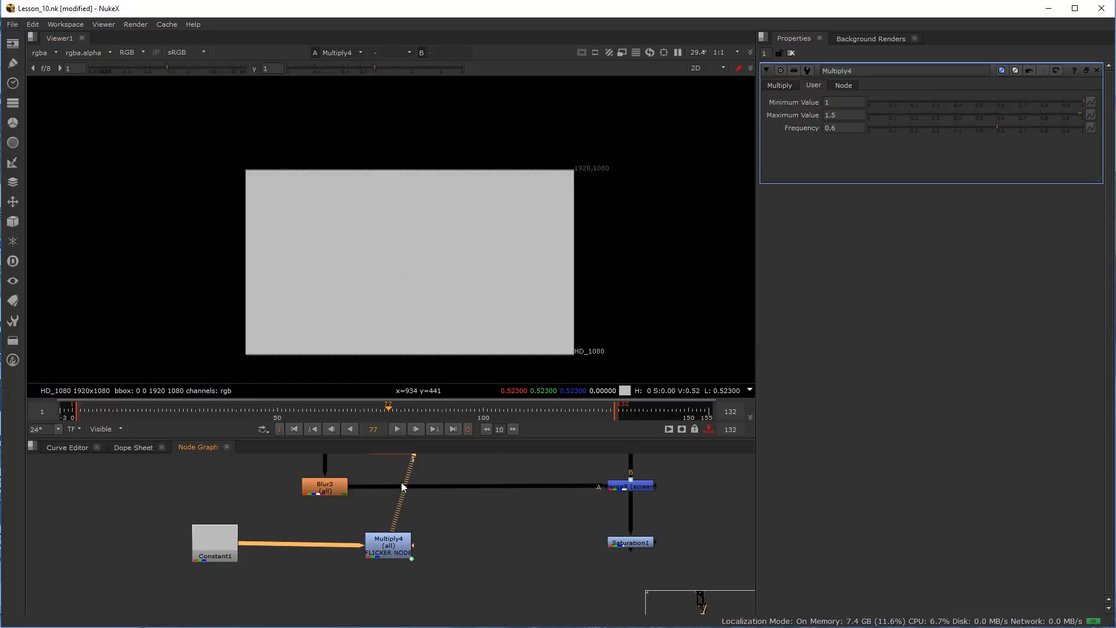
click(364, 410)
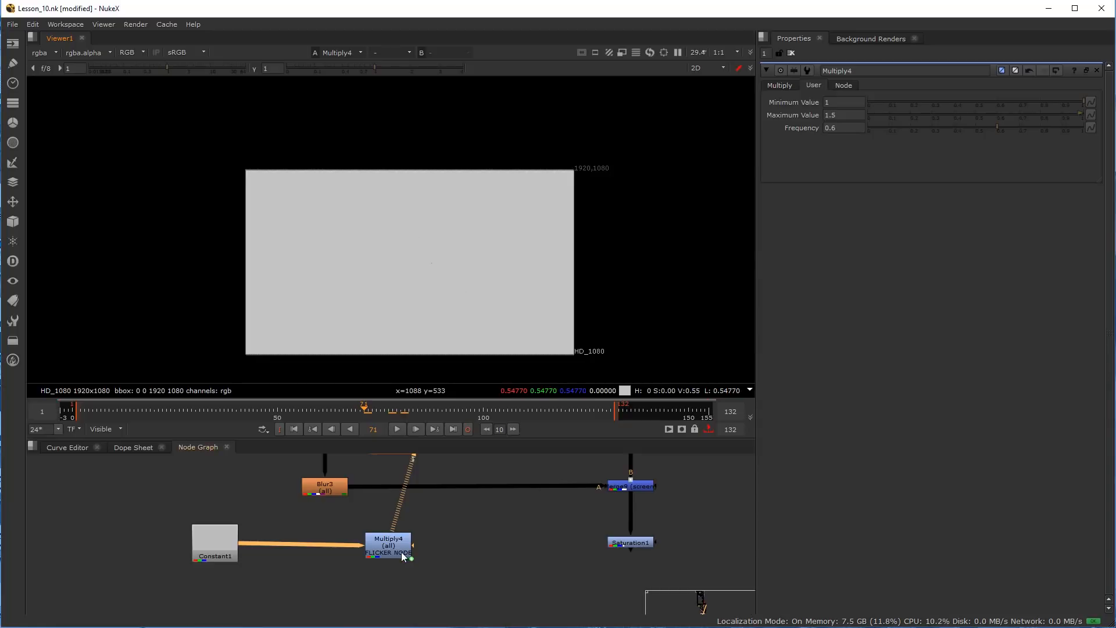
drag(403, 552, 421, 550)
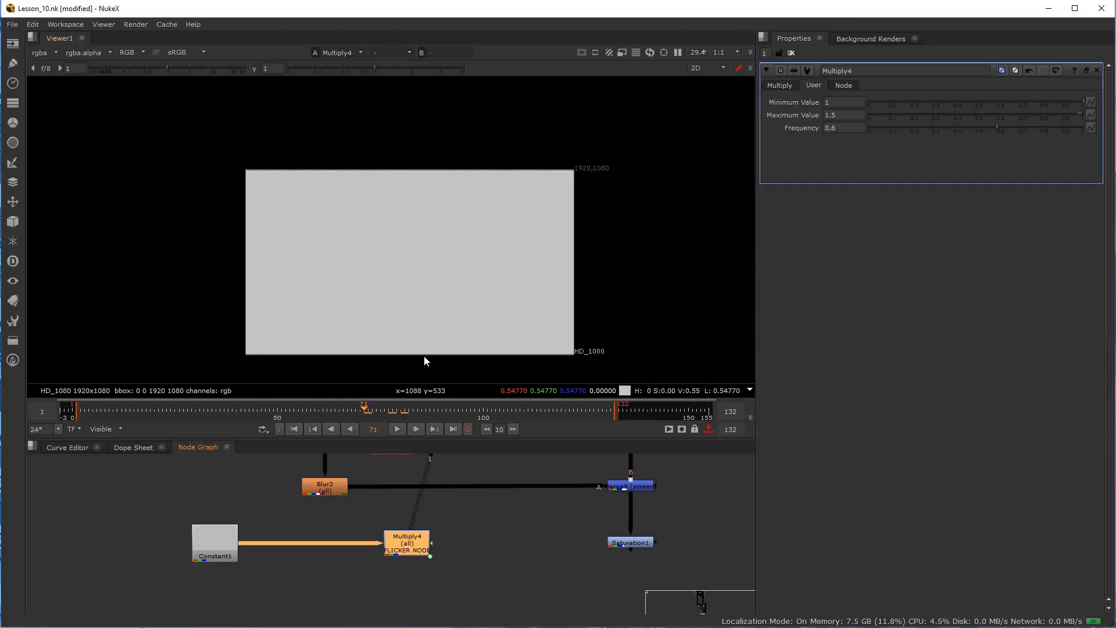
Set the flicker Frequency to 20 and play and scrub the frames to check the effect
click(858, 127)
text(20)
key(Return)
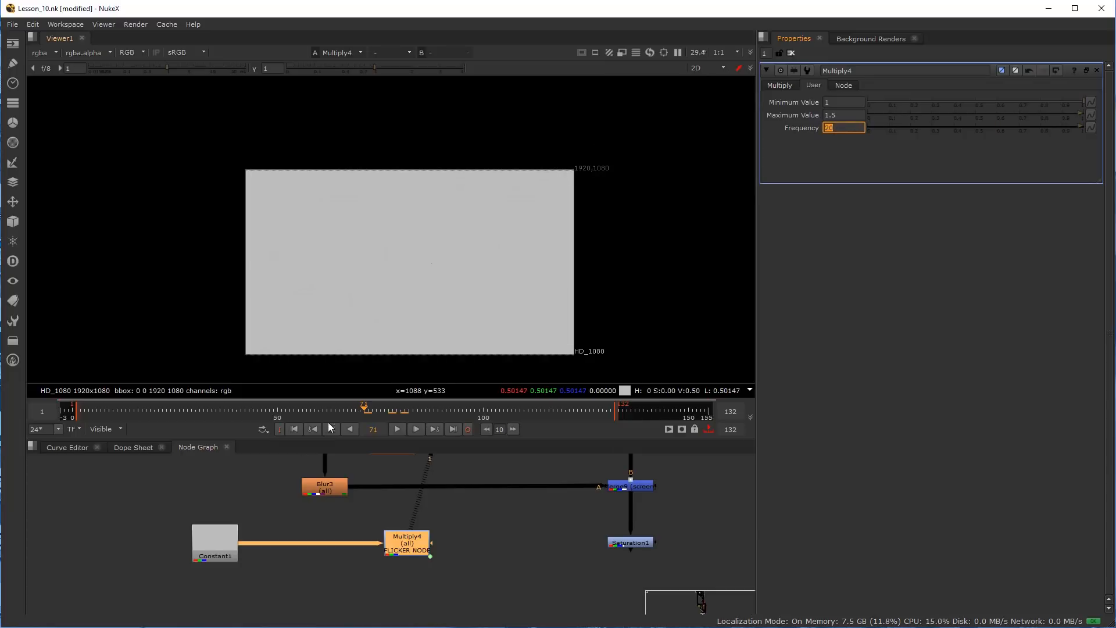
click(397, 430)
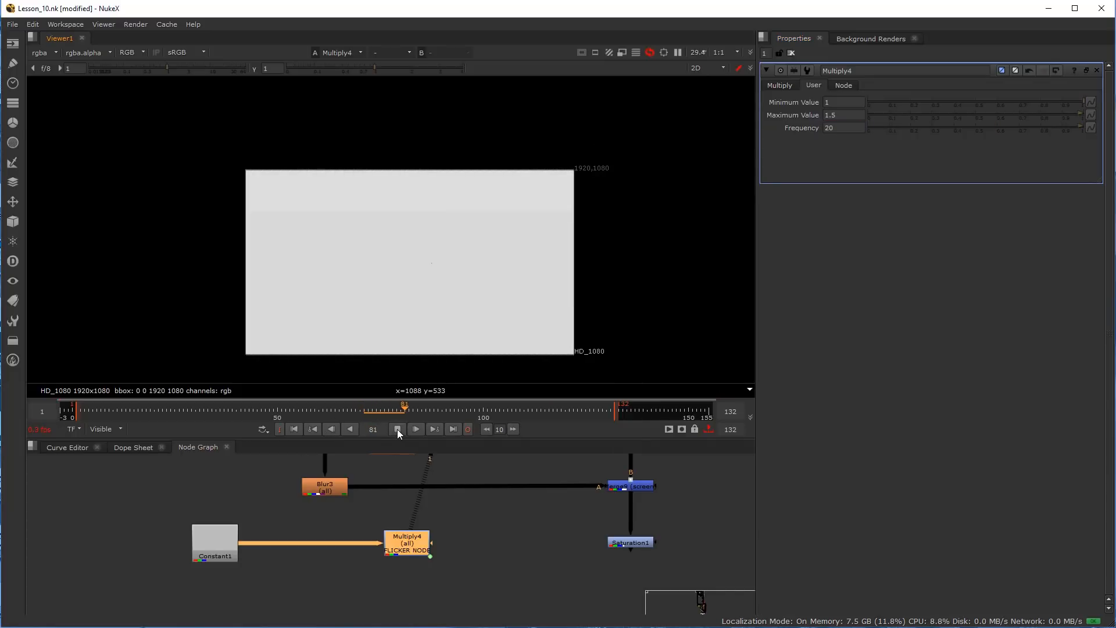
drag(379, 413, 401, 414)
Change the flicker Frequency to 1 and play and scrub from around frame 60 to compare
double_click(844, 128)
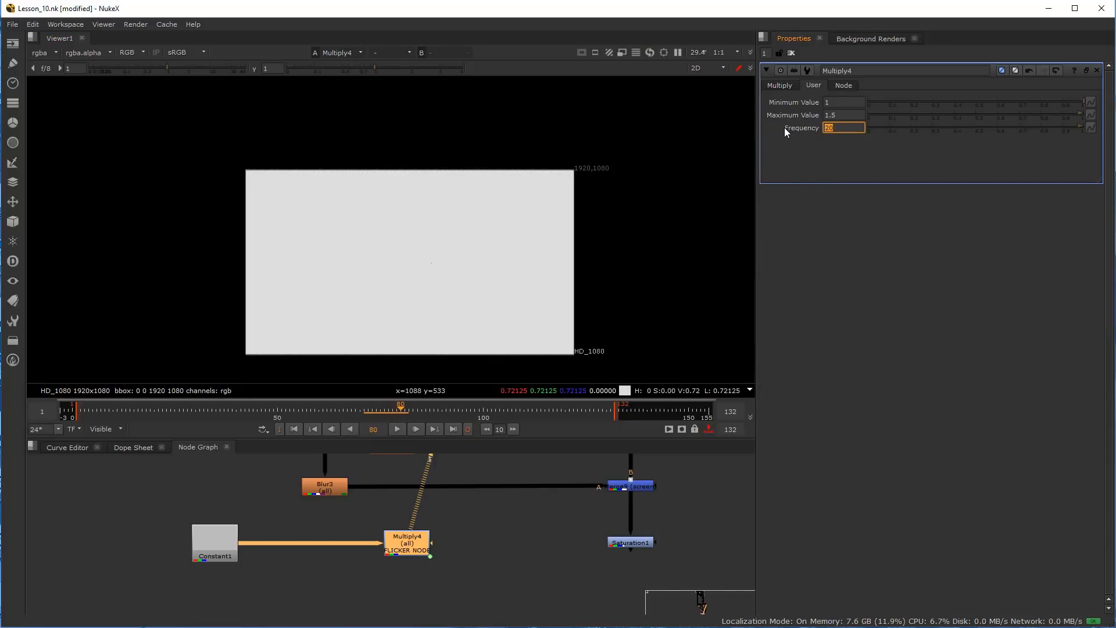
text(1)
click(320, 409)
click(396, 430)
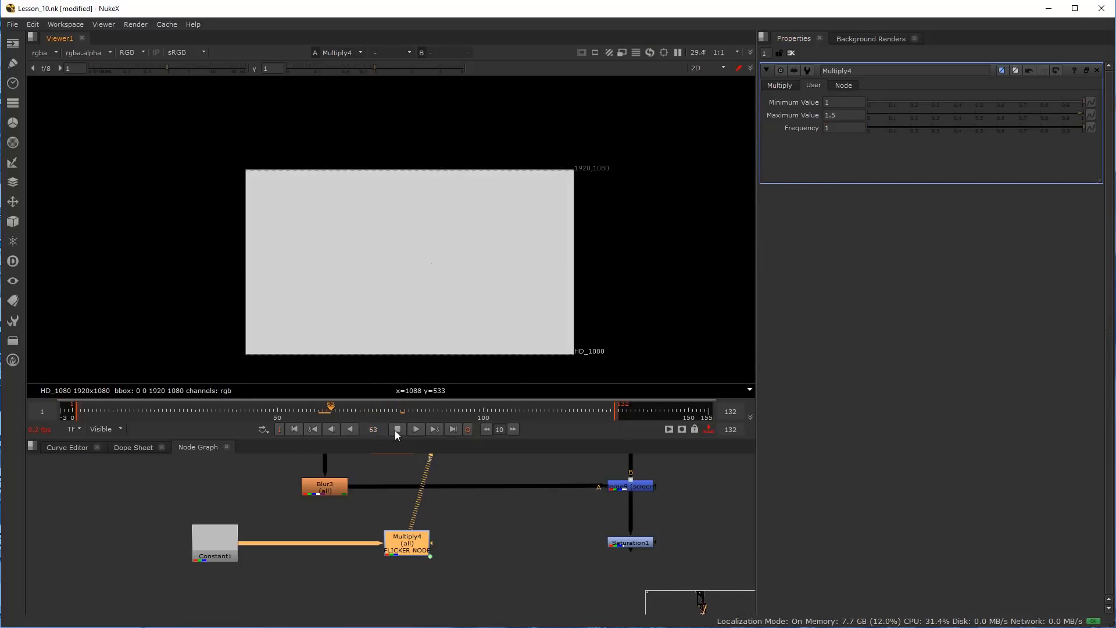
click(346, 410)
mouse_move(342, 419)
mouse_down()
mouse_move(329, 409)
mouse_move(350, 410)
mouse_move(324, 417)
mouse_move(340, 416)
mouse_up()
Try a flicker Frequency of 0.02 and scrub the timeline to see how the brightness changes
click(843, 128)
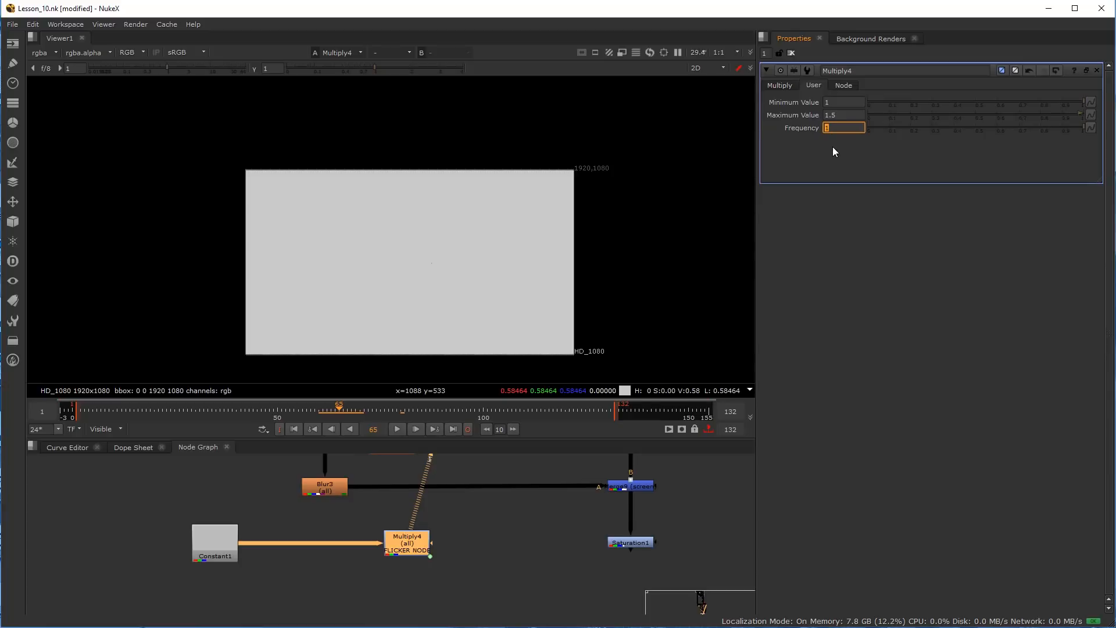
text(.02)
key(Return)
drag(348, 410, 384, 417)
Restore the flicker Frequency to 1 and scrub a few frames to check the flicker
double_click(843, 127)
text(1)
key(Return)
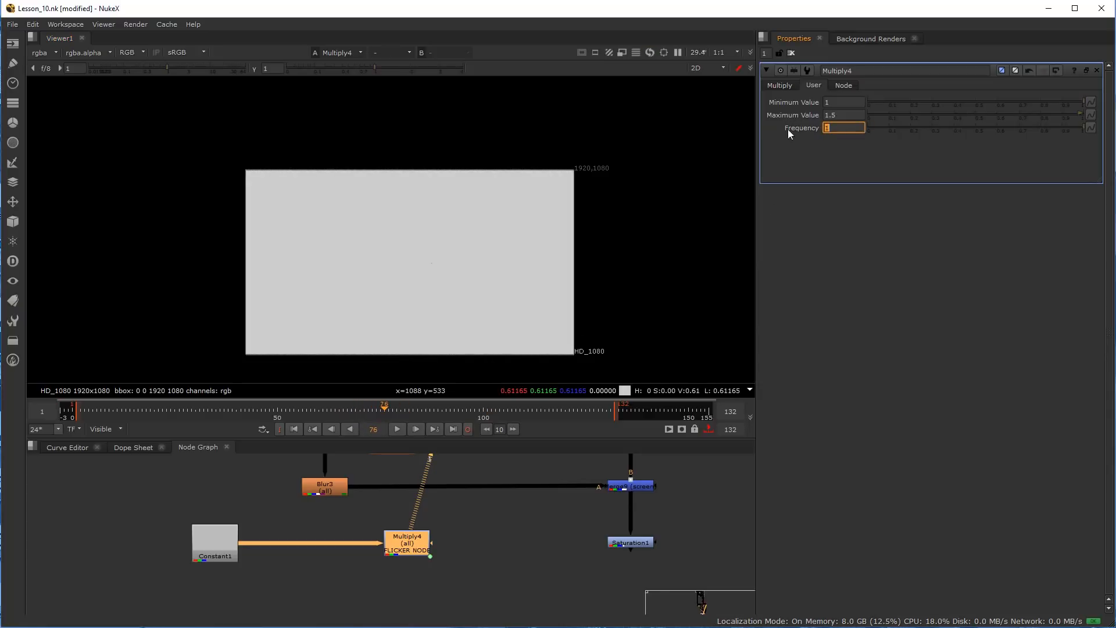
drag(379, 414, 400, 417)
click(232, 552)
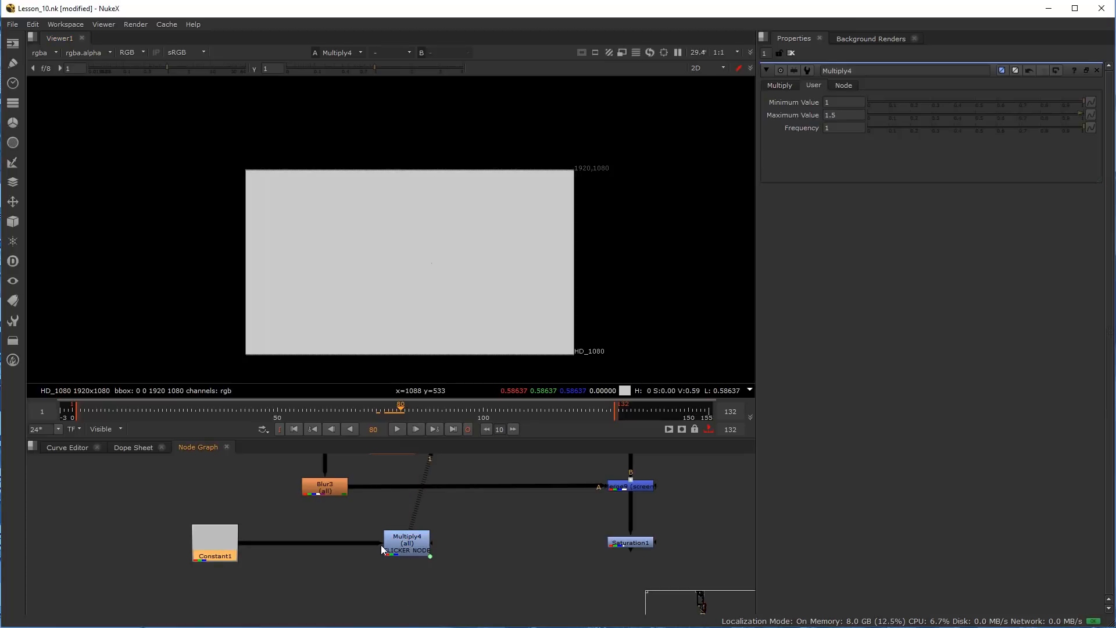
Set the flicker node's Minimum Value to 0.7 and Maximum Value to 1.3
double_click(843, 103)
text(0.7)
key(Tab)
text(1.3)
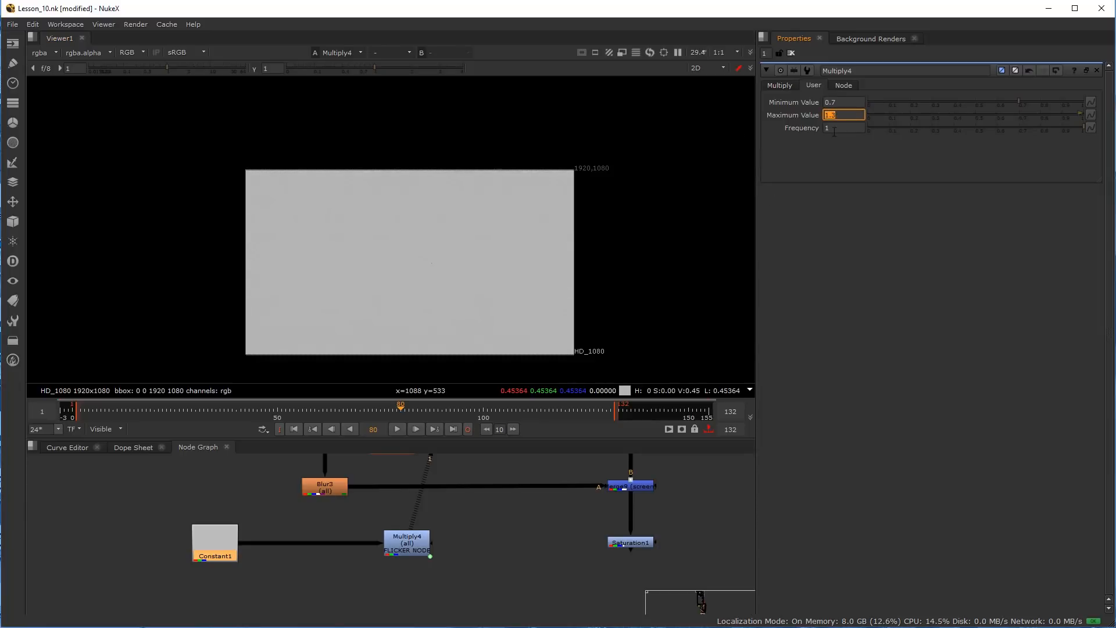
click(836, 133)
Disconnect the flicker node from Constant1 and delete the Constant1 node
drag(360, 544, 339, 547)
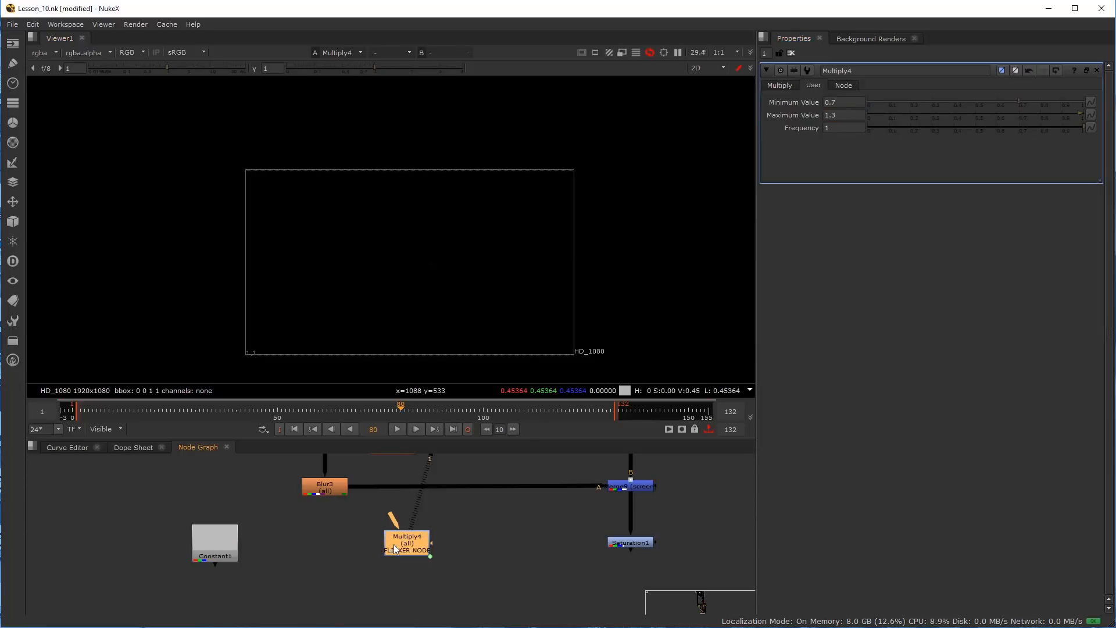
scroll(419, 556, down, 1)
middle_drag(405, 551, 390, 570)
scroll(385, 570, up, 1)
click(221, 566)
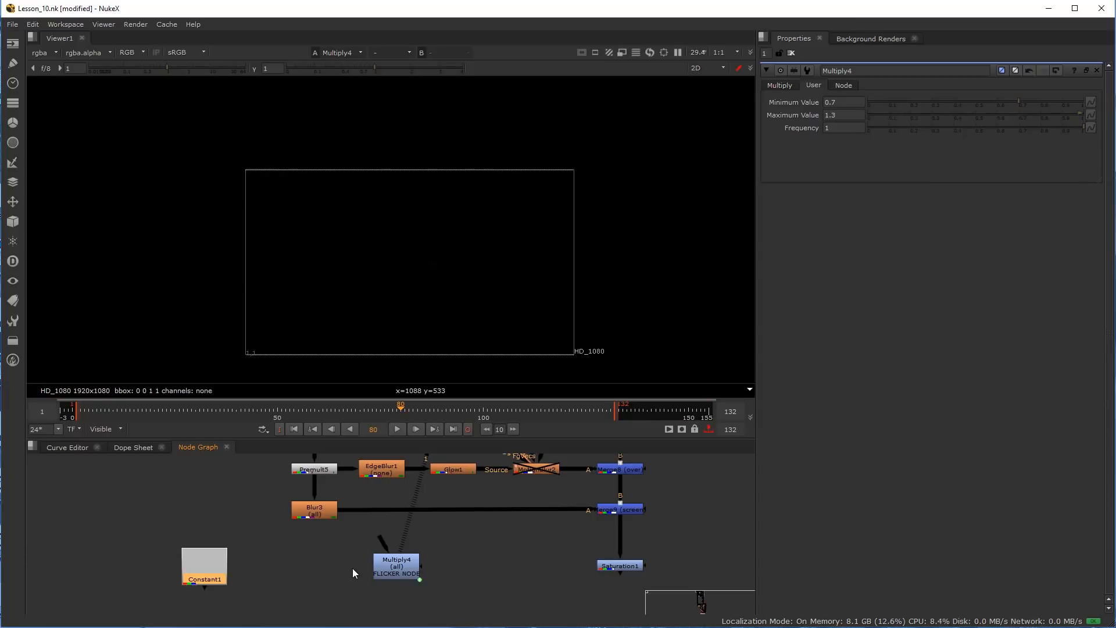
key(Delete)
scroll(408, 572, down, 6)
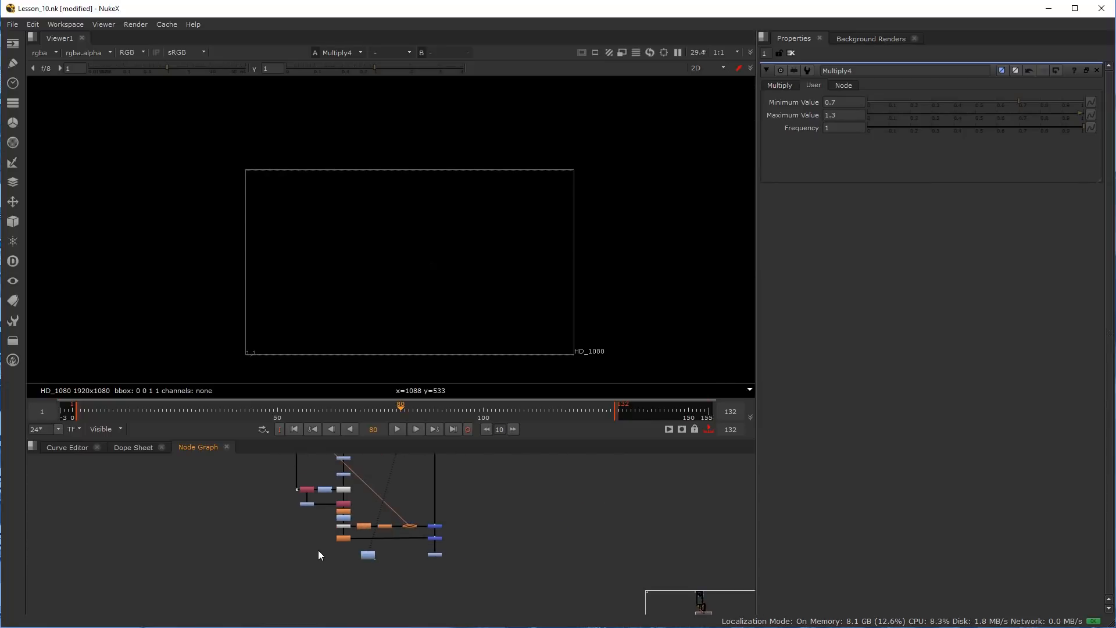
Realign the dot beside the DIRECT SHADOWS backdrop so its long pipe to the UV Shuffle runs straight down
key(space)
scroll(291, 560, up, 3)
drag(448, 464, 659, 306)
drag(637, 416, 598, 417)
middle_drag(454, 79, 484, 240)
scroll(485, 239, down, 3)
middle_drag(489, 102, 500, 155)
scroll(500, 155, up, 4)
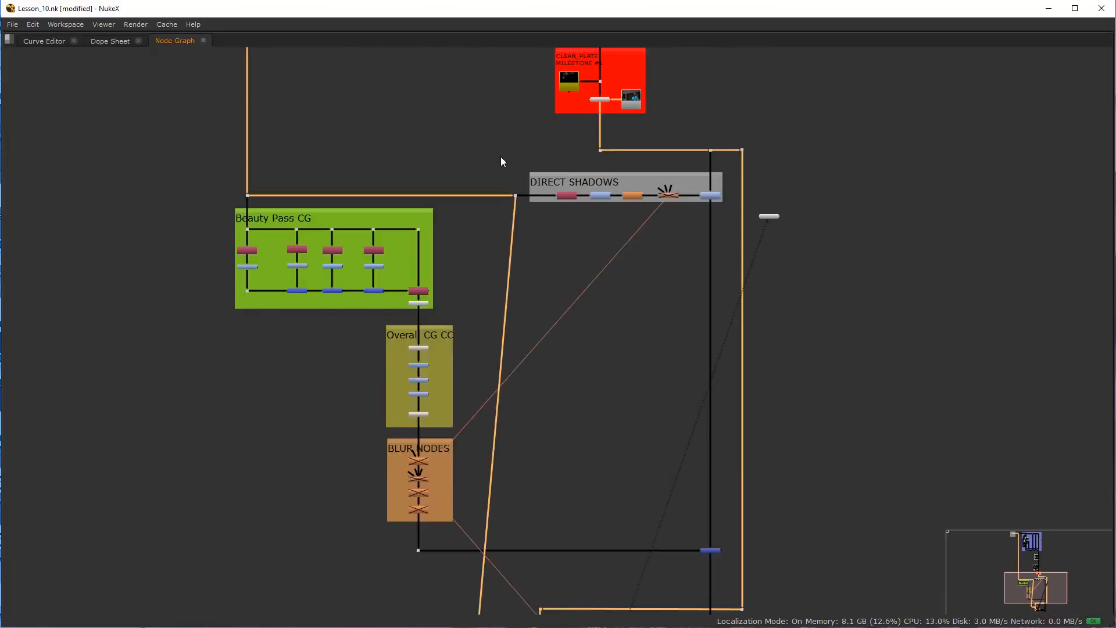
click(448, 241)
drag(518, 205, 469, 205)
scroll(481, 306, down, 5)
middle_drag(486, 395, 472, 304)
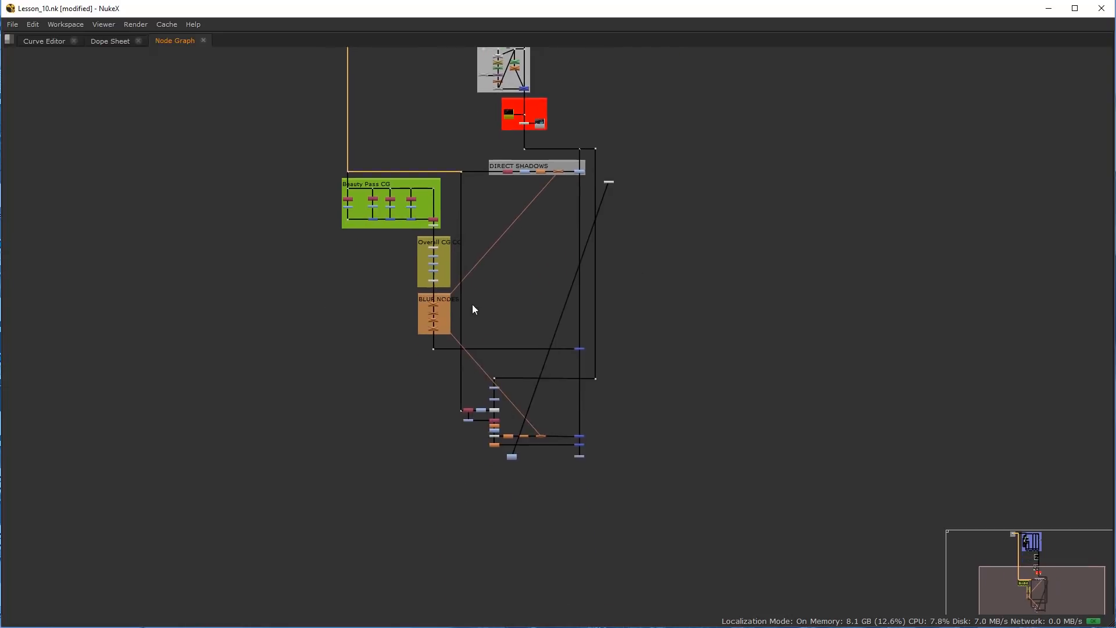
Shift MotionBlur2 and Glow1 along the pipe and insert the Multiply4 flicker node between MotionBlur2 and Merge8
scroll(476, 416, up, 6)
scroll(519, 439, up, 1)
middle_drag(660, 464, 549, 438)
scroll(549, 438, up, 1)
scroll(549, 439, up, 1)
drag(602, 456, 573, 457)
drag(505, 456, 489, 458)
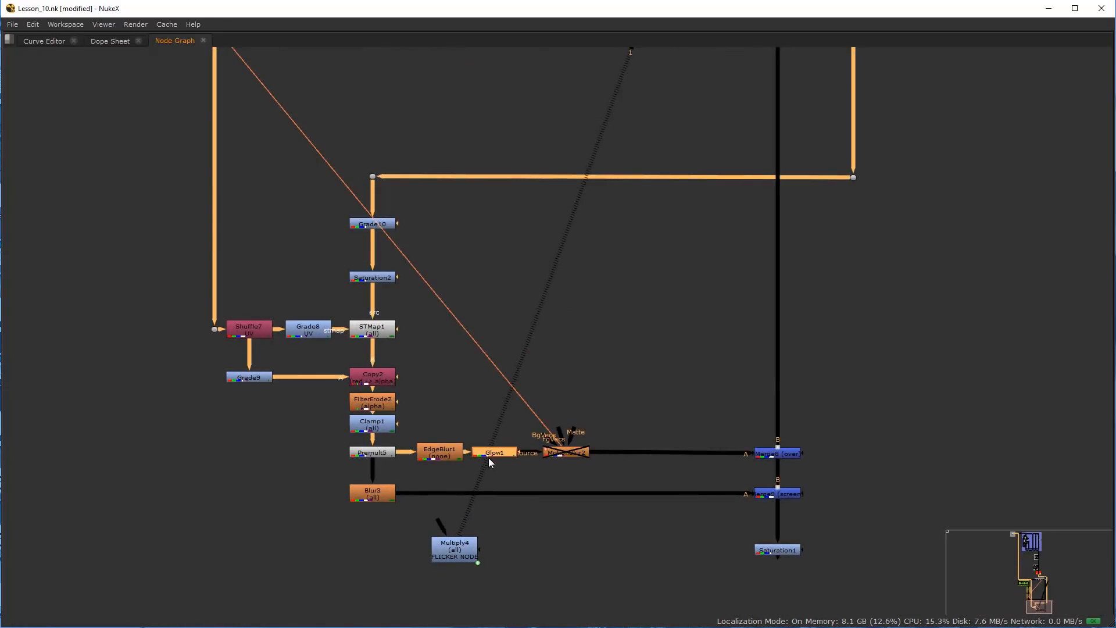
click(585, 452)
middle_drag(589, 482, 555, 465)
drag(433, 541, 652, 441)
click(675, 434)
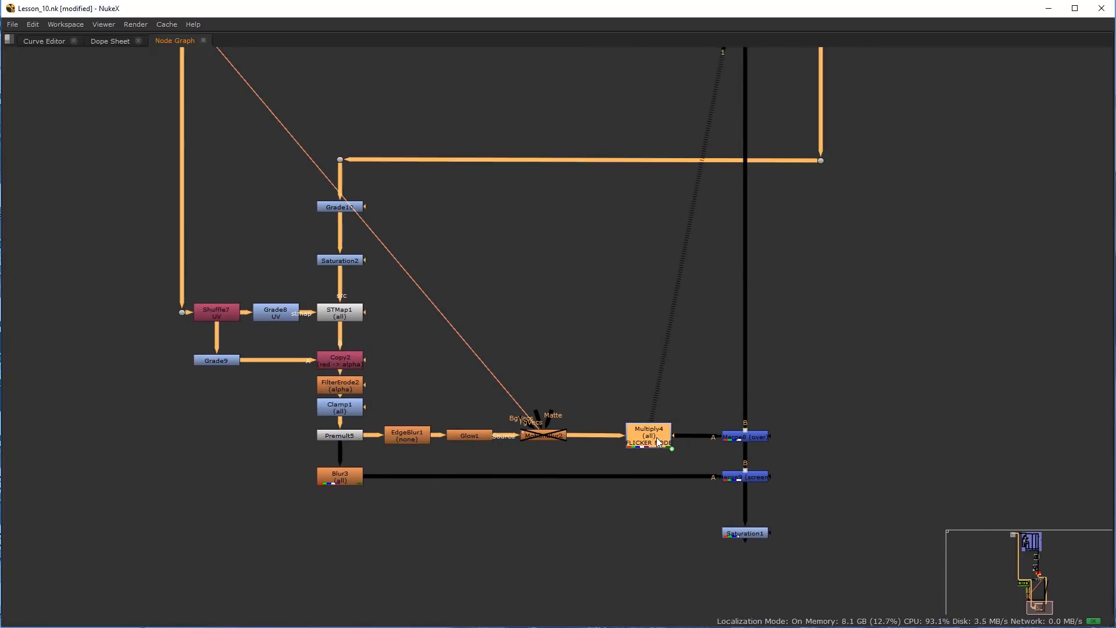
Clone the flicker node, insert the clone between Blur3 and Merge9, and save the script
scroll(685, 443, up, 2)
right_click(581, 414)
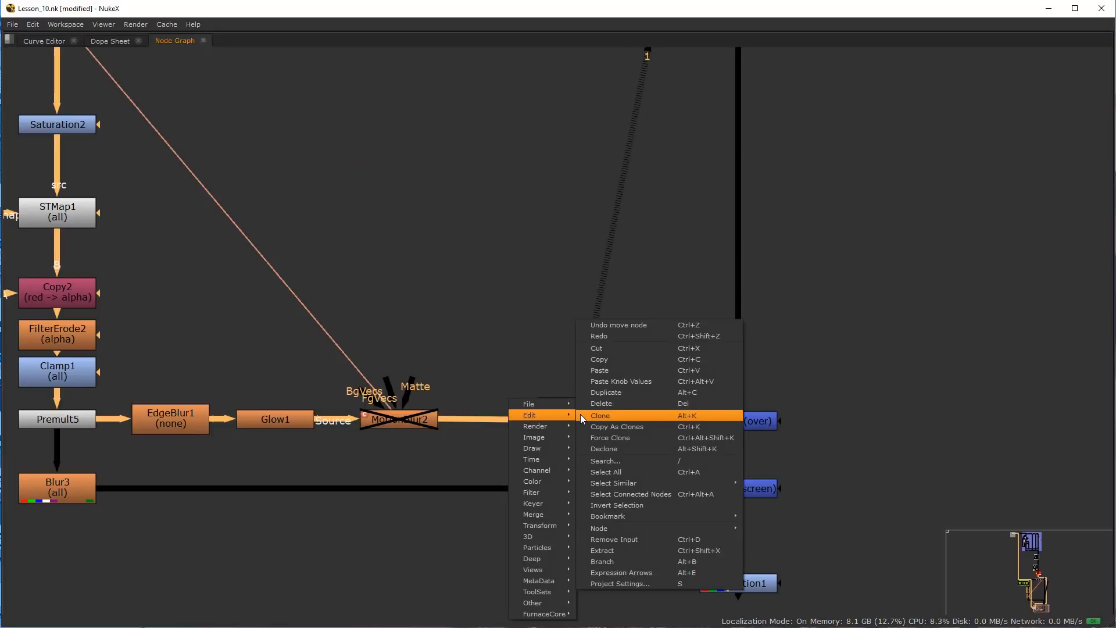
click(623, 415)
drag(719, 459, 576, 496)
key(ctrl+s)
click(525, 323)
View Merge9 close up on the TV screens and limit the playback range to frames 72 to 83
scroll(568, 410, down, 2)
scroll(508, 441, up, 3)
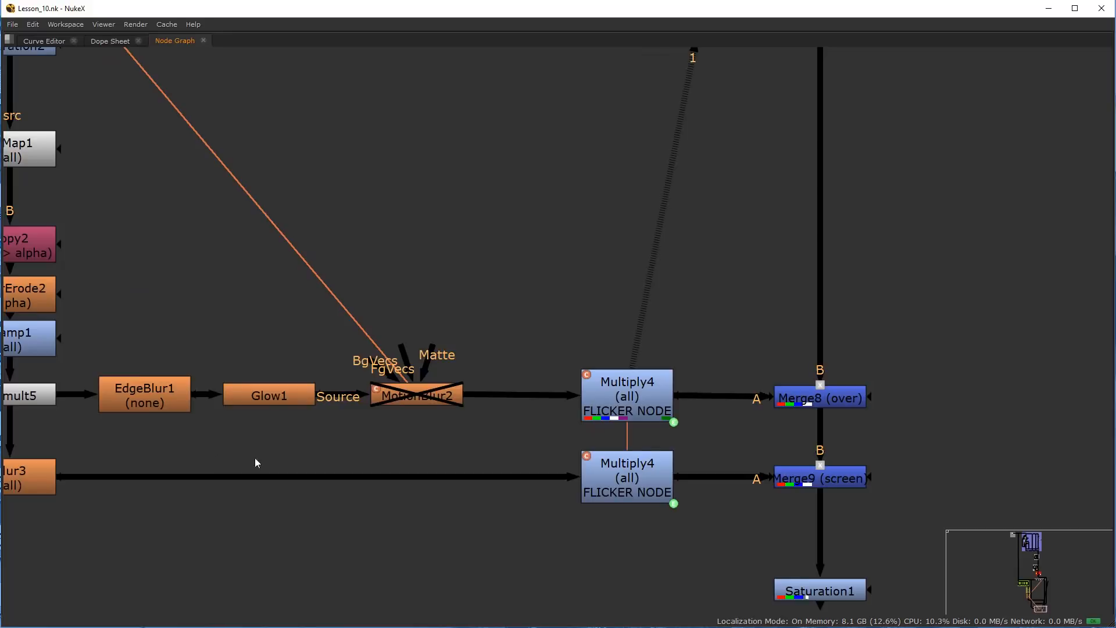
middle_drag(222, 462, 343, 436)
scroll(747, 349, down, 4)
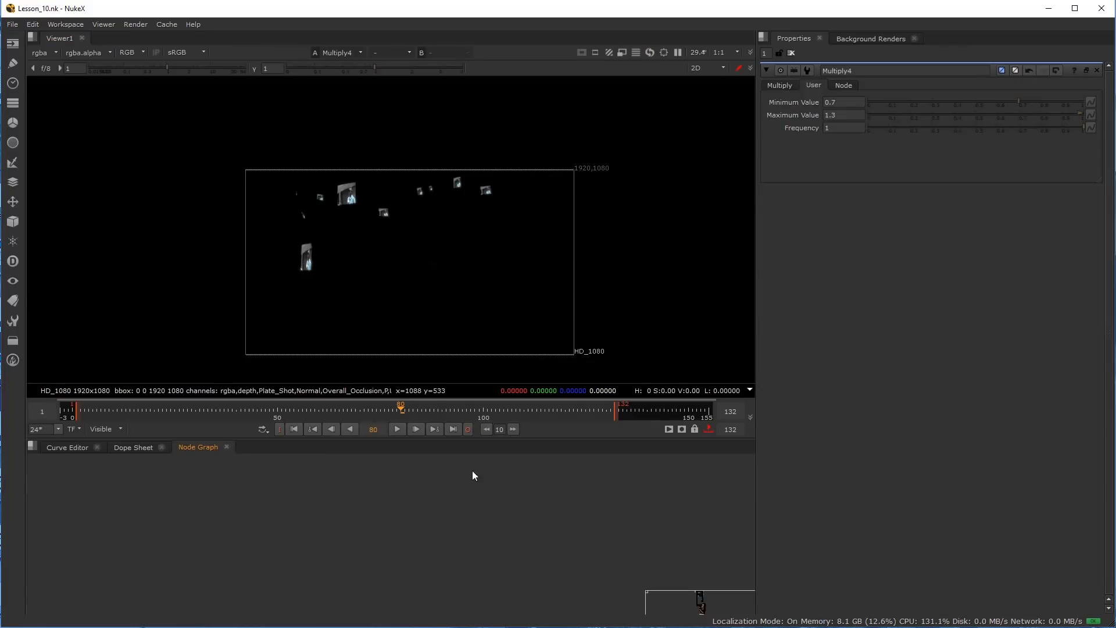
scroll(472, 476, up, 10)
key(1)
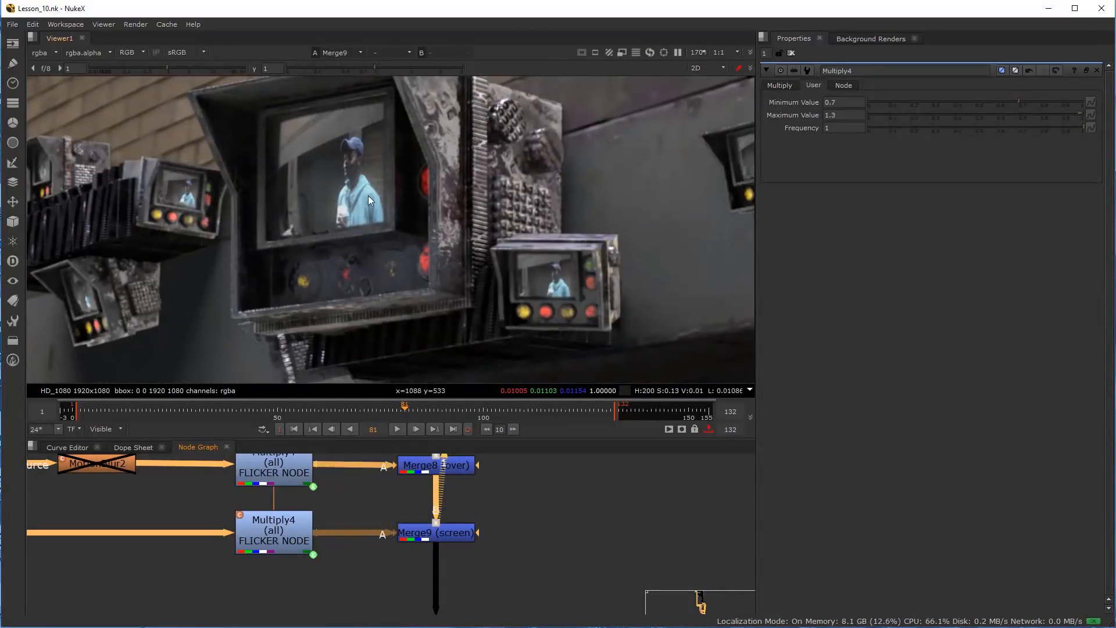
click(367, 414)
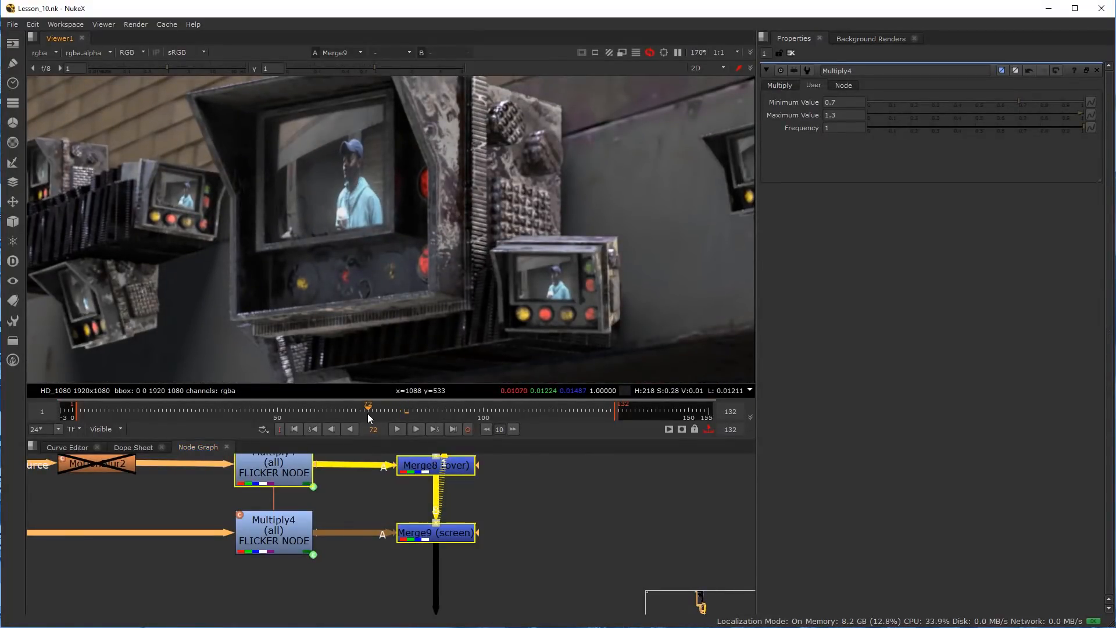
key(i)
click(422, 414)
click(414, 415)
key(o)
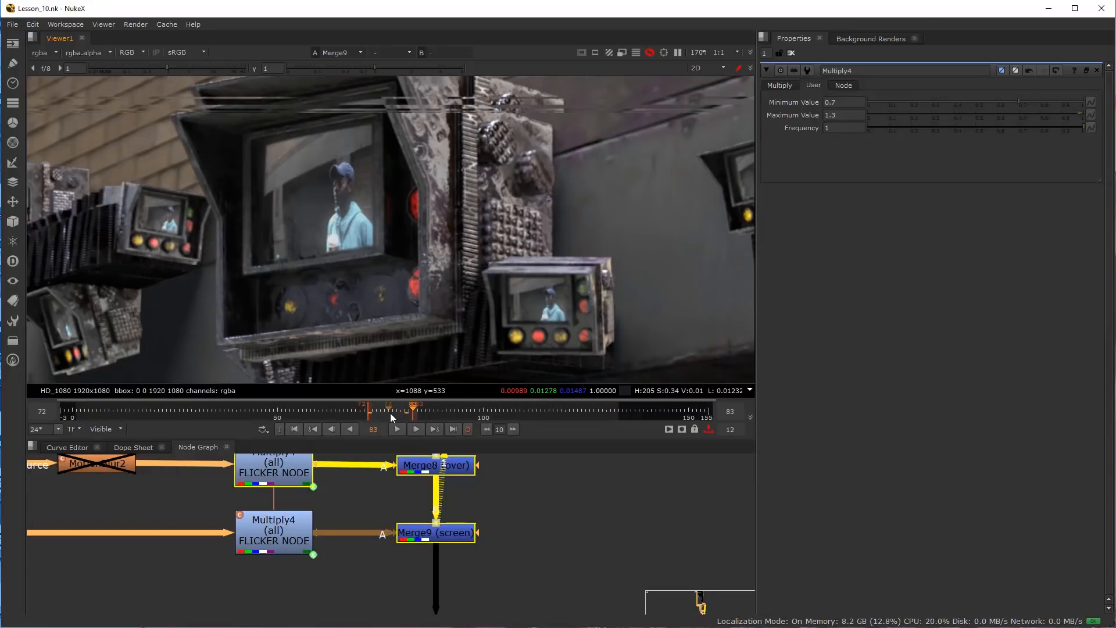
Play back the shortened frame range to check the flicker on the TV screens
click(377, 413)
click(467, 494)
click(396, 429)
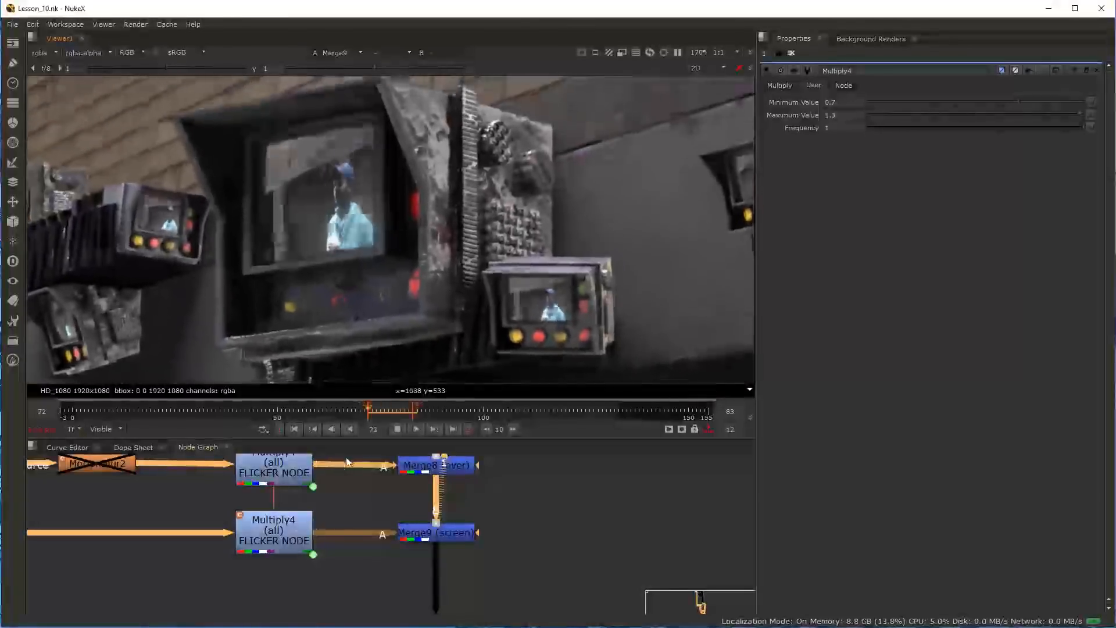
click(398, 430)
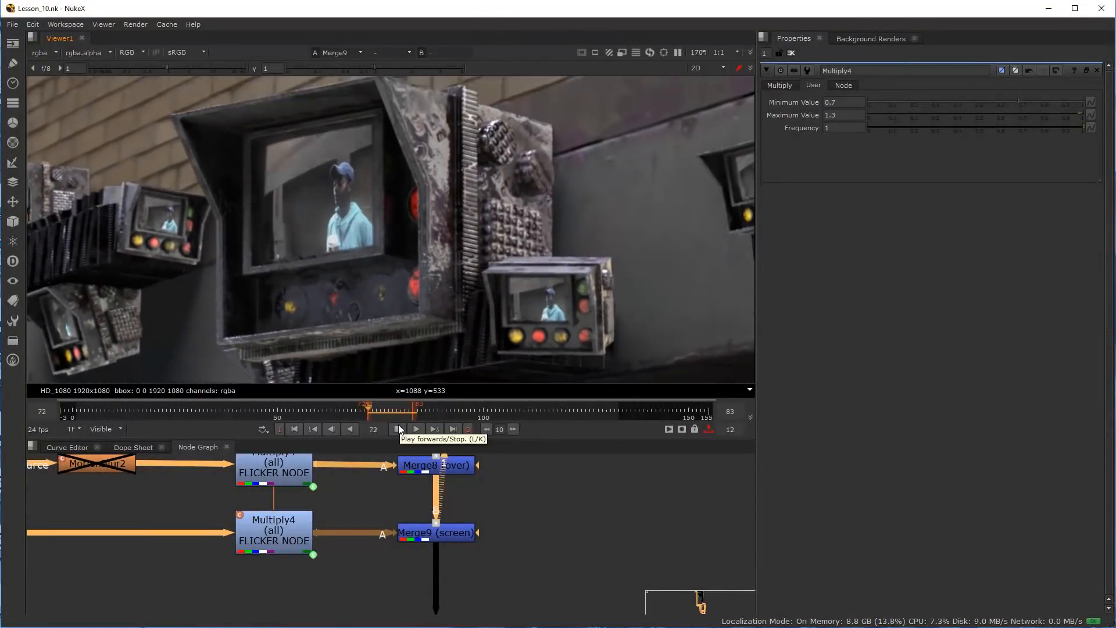
click(399, 429)
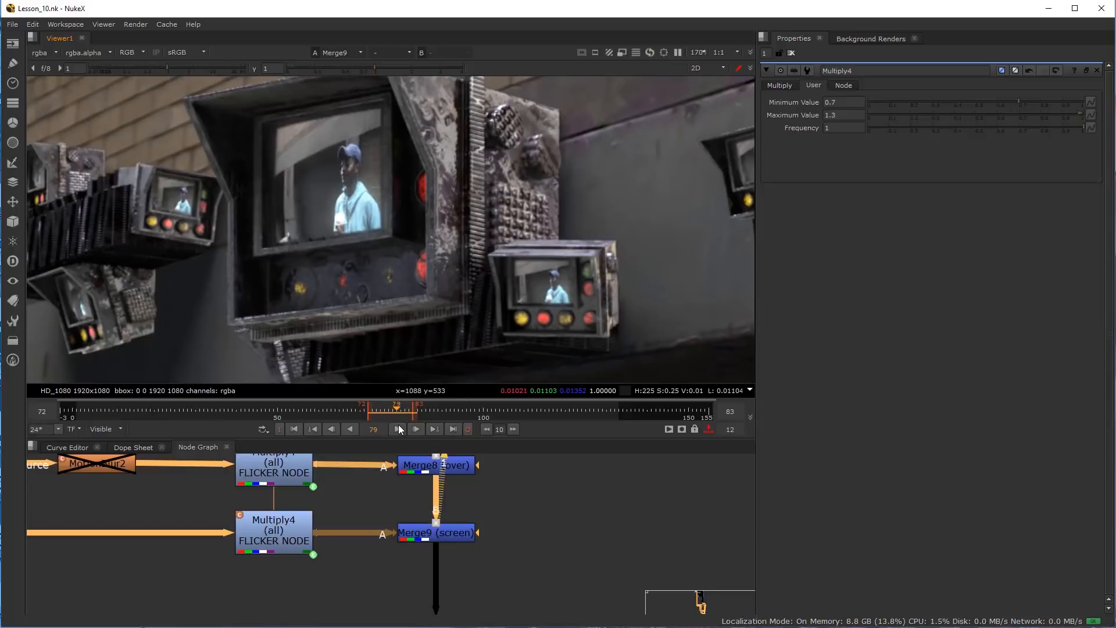
Set the flicker node's Minimum Value to 1 and Maximum Value to 1.2, and play back the range to check it
click(299, 466)
drag(843, 116, 784, 107)
text(1)
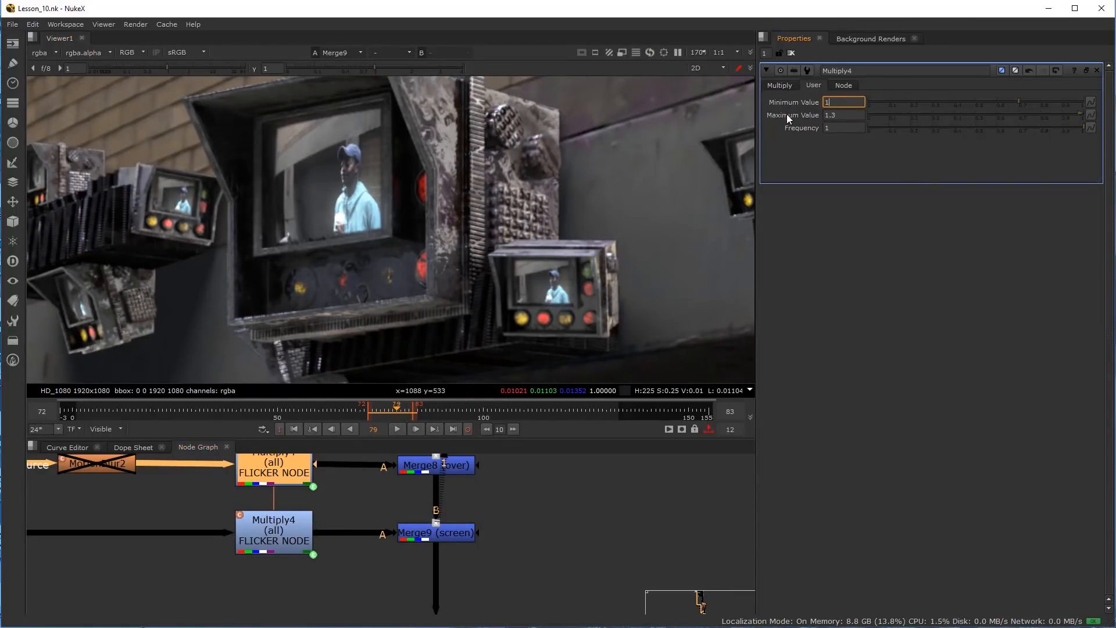
drag(854, 116, 761, 110)
text(1.2)
key(Return)
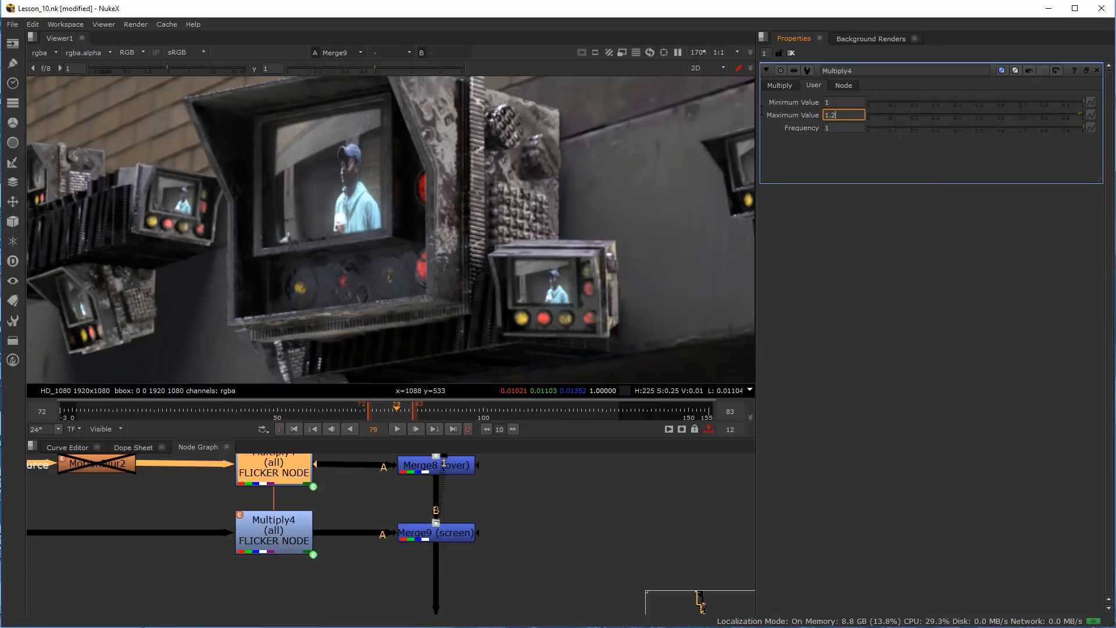
click(397, 428)
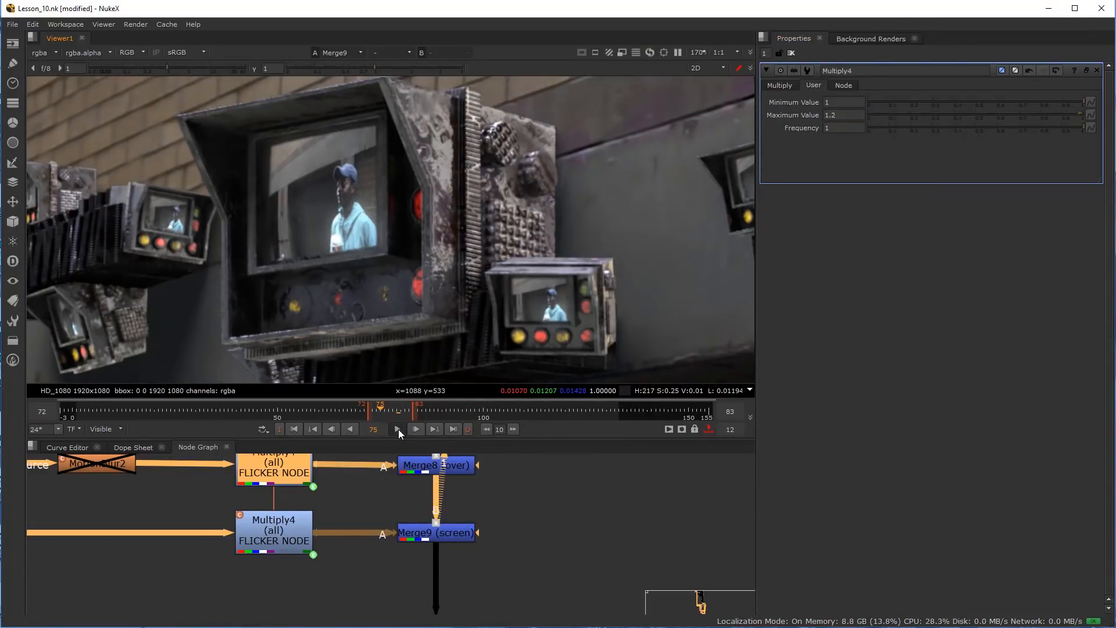
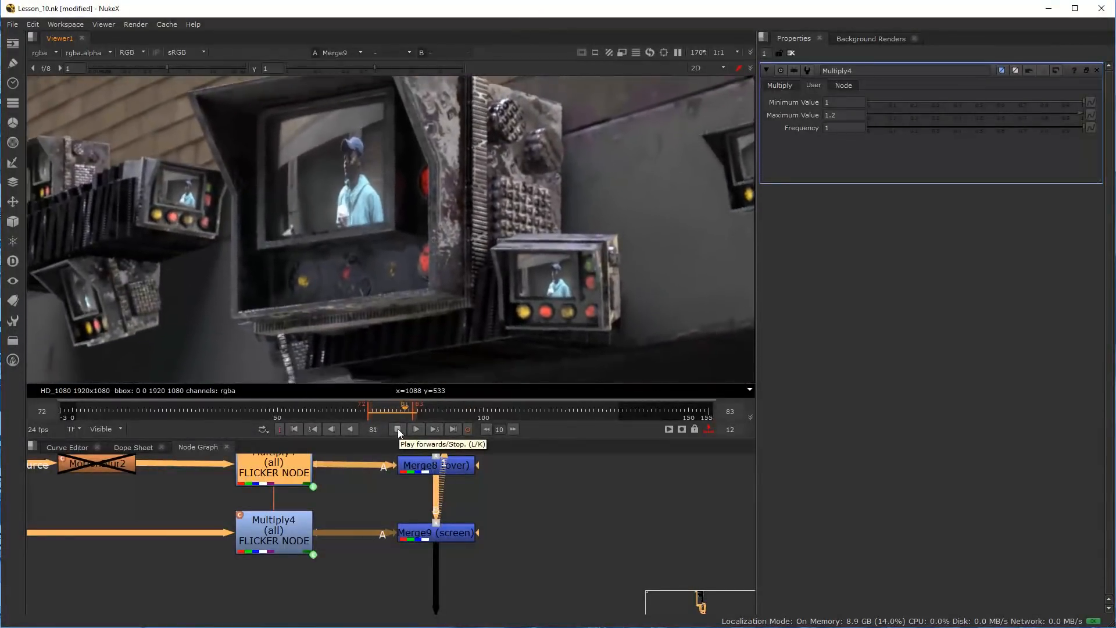
click(398, 429)
Restore the playback range to frames 1 to 132 and save the script
drag(366, 409, 59, 414)
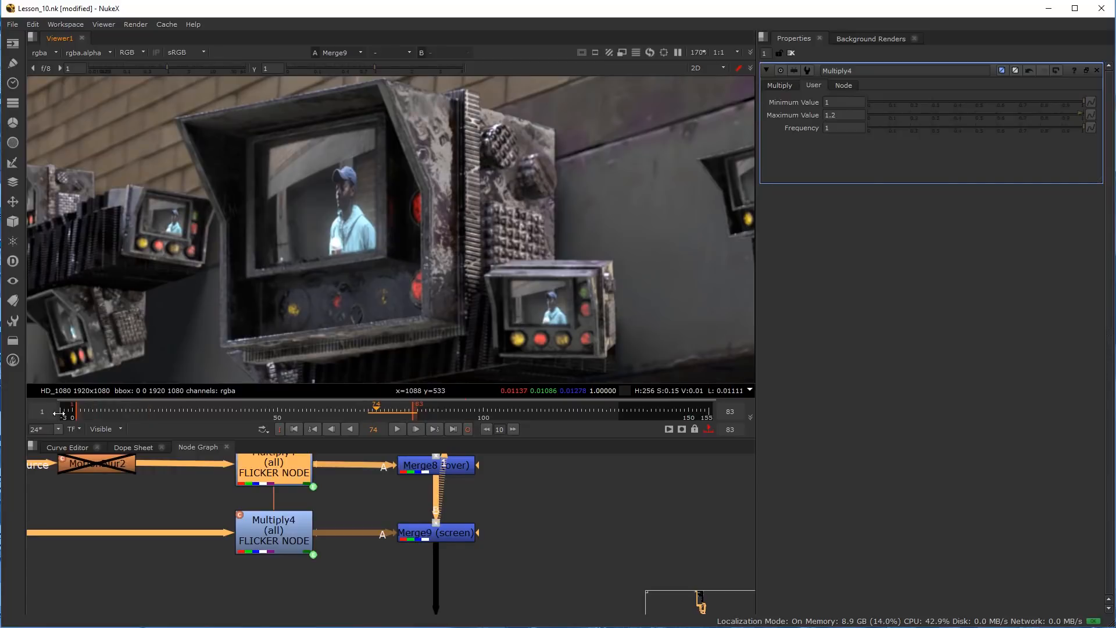
drag(415, 409, 697, 432)
scroll(345, 406, down, 3)
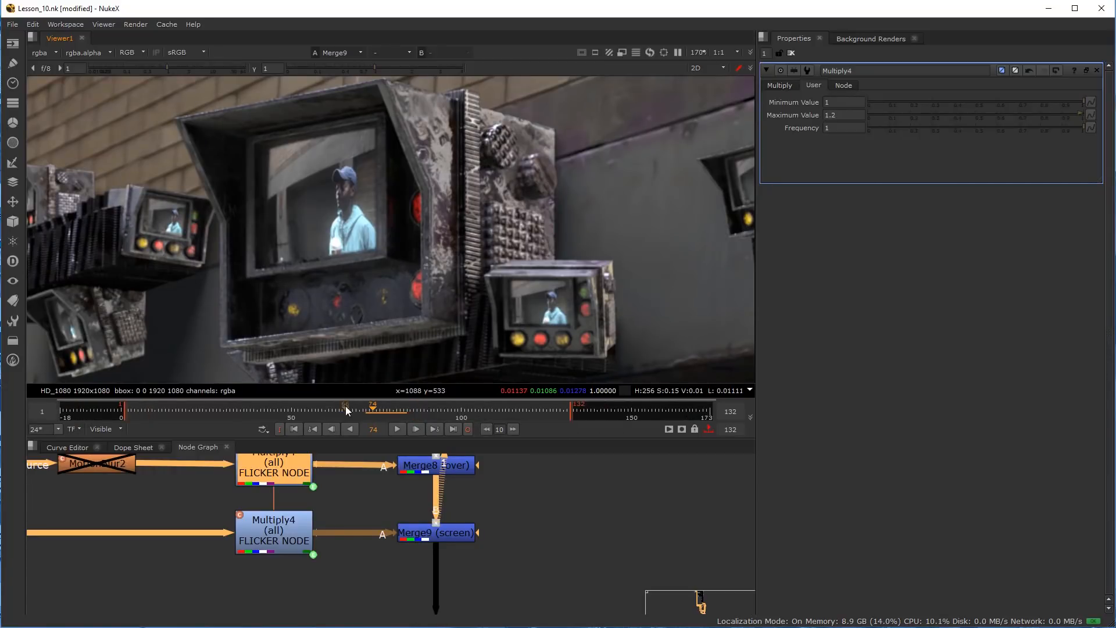
scroll(365, 546, down, 5)
scroll(365, 546, up, 5)
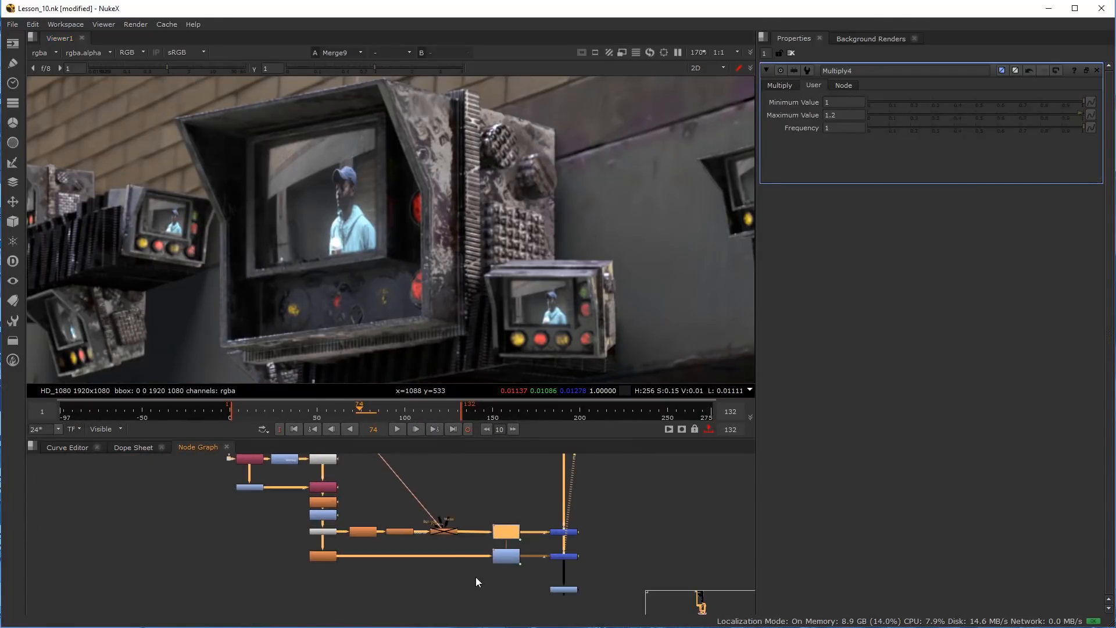
key(ctrl+s)
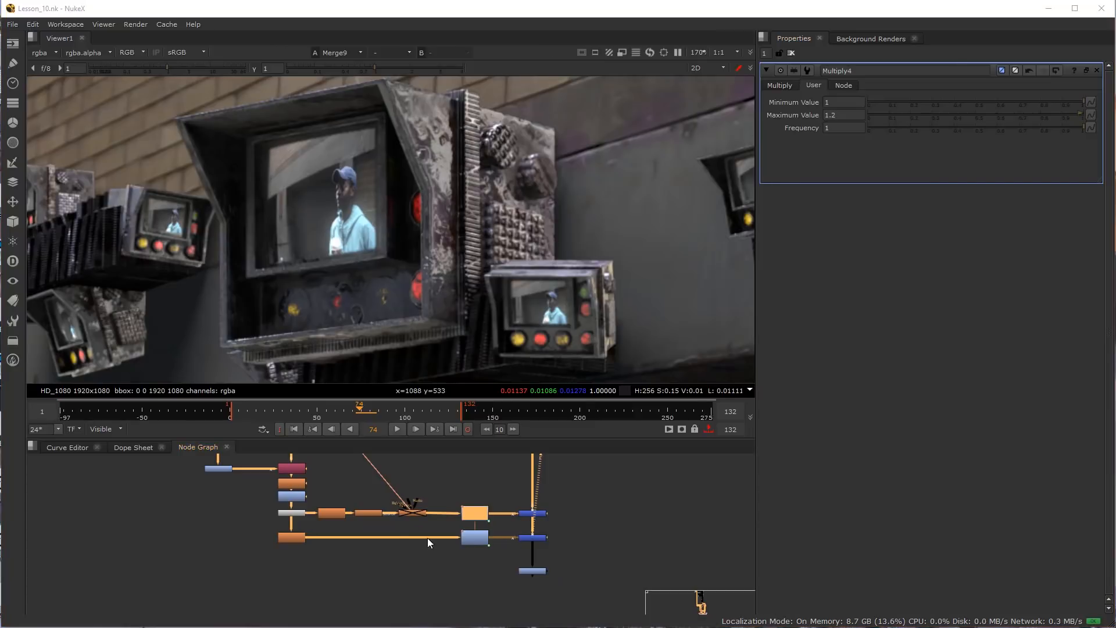
Move both flicker nodes closer to MotionBlur2 and create a backdrop around all the TV-screen nodes
click(297, 560)
key(space)
scroll(251, 549, down, 4)
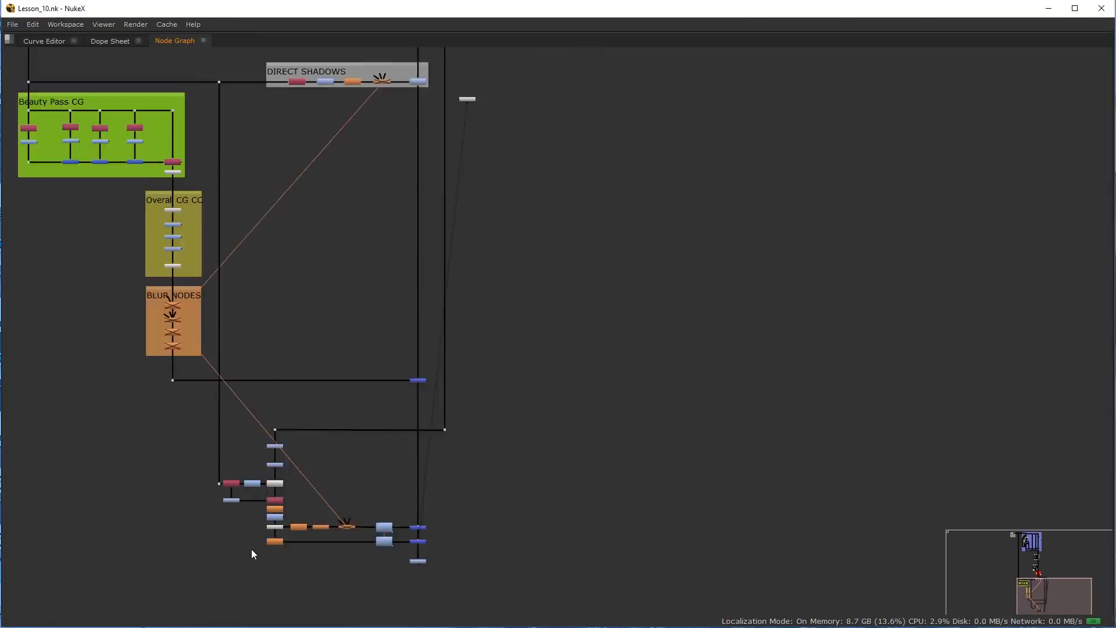
middle_drag(244, 540, 354, 501)
scroll(354, 501, up, 4)
drag(560, 440, 625, 523)
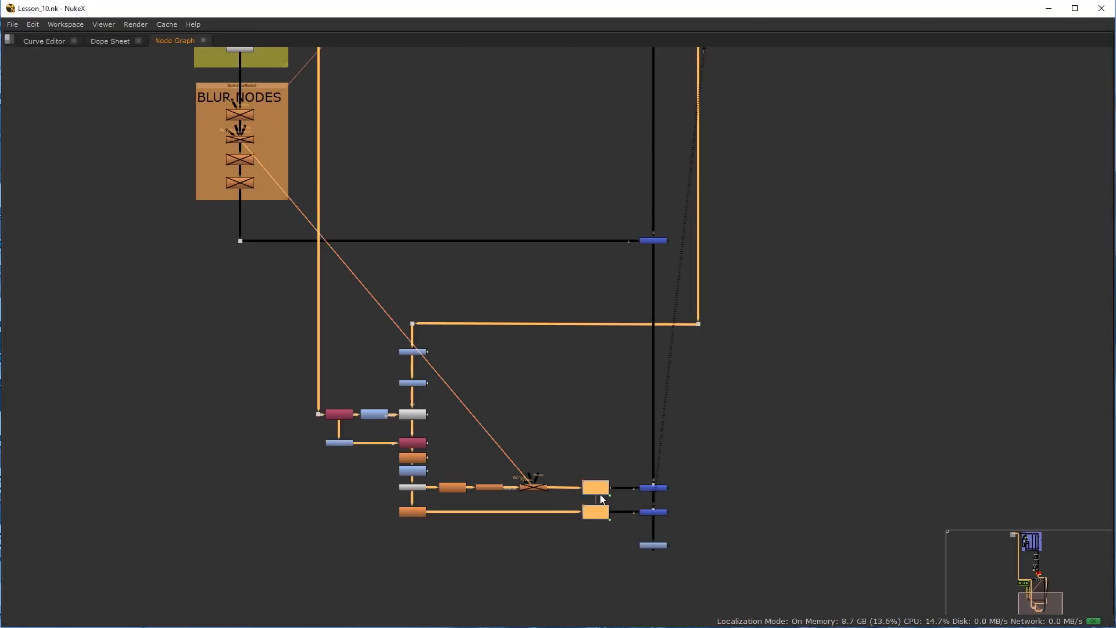
drag(277, 297, 625, 566)
key(Tab)
text(backdrop)
key(Return)
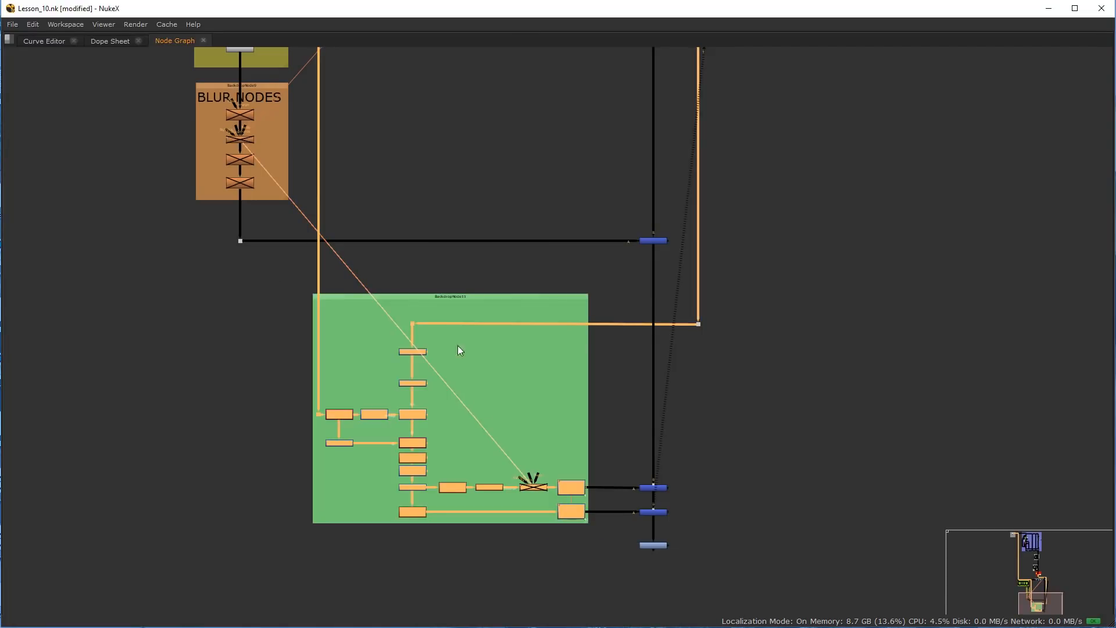
Change the new backdrop's colour to bright blue
click(449, 301)
key(space)
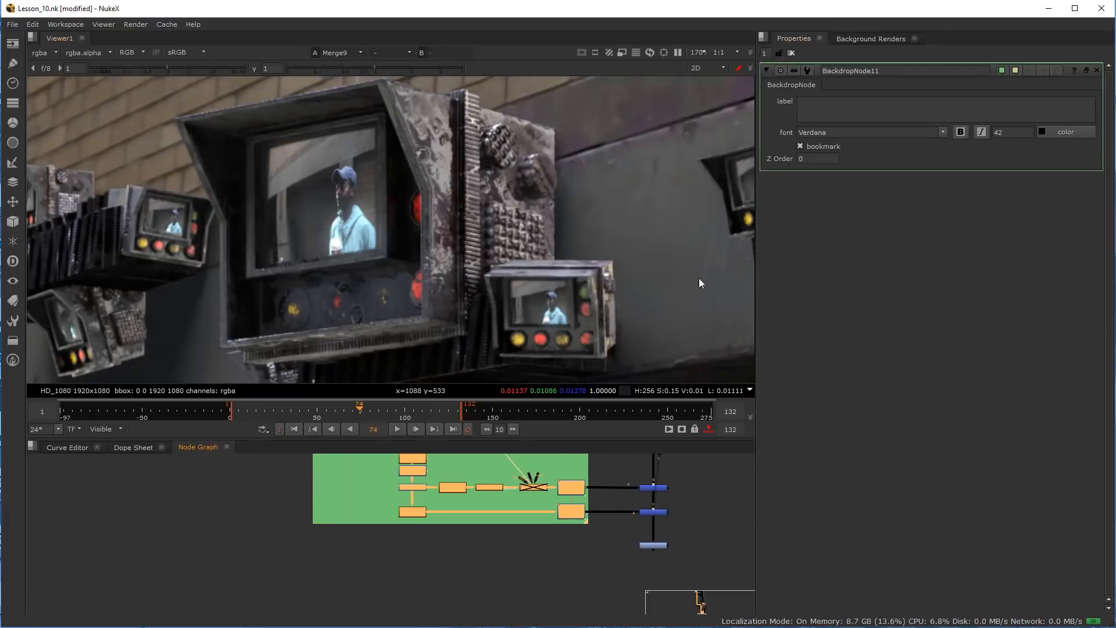
click(1002, 70)
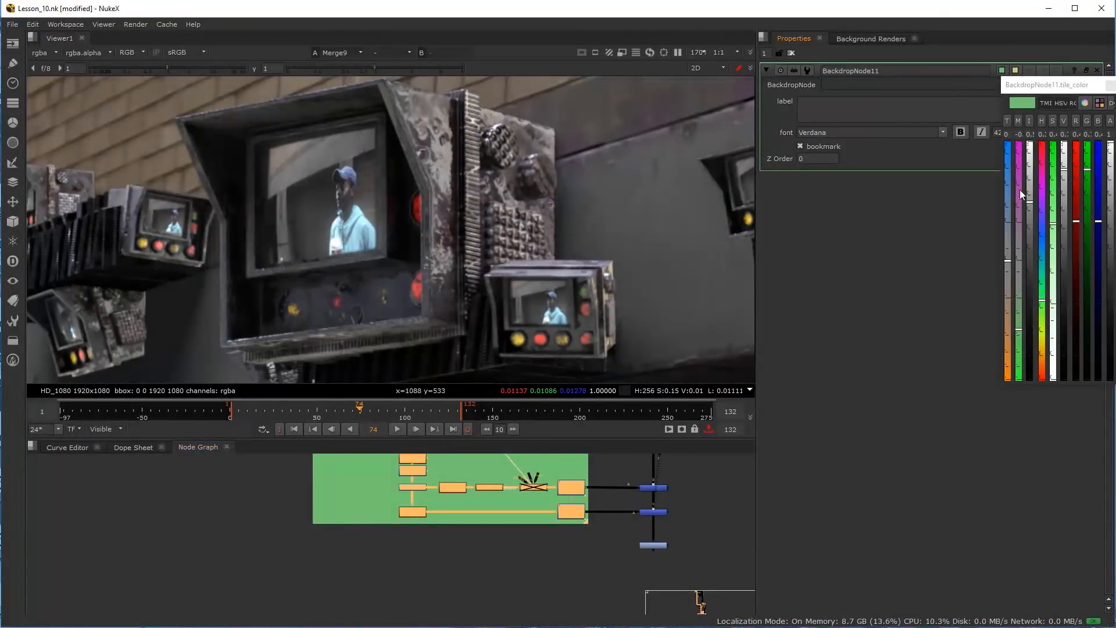
drag(1009, 184, 1010, 144)
scroll(373, 532, down, 3)
scroll(421, 487, up, 5)
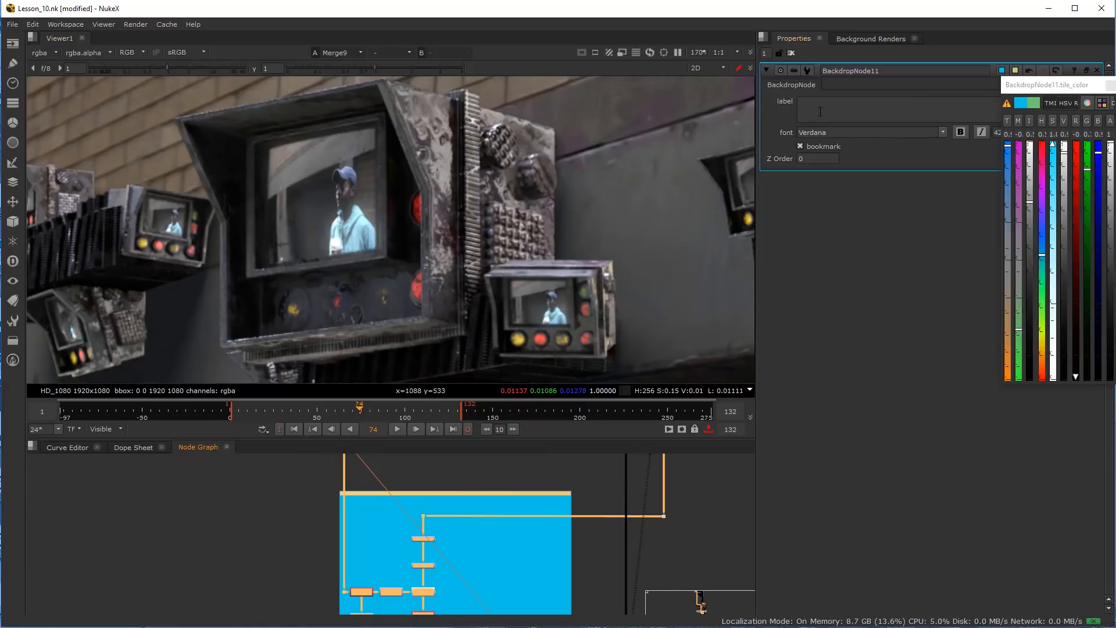
Label the blue backdrop "CRT MONITORS"
click(850, 118)
text(CRT MONTIOR)
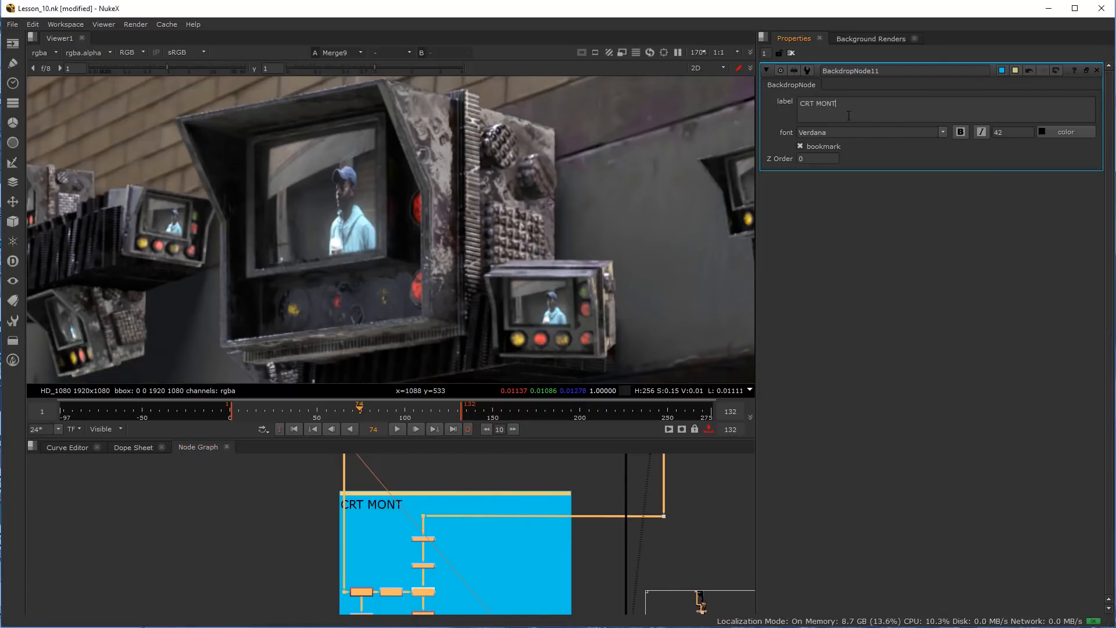
key(BackSpace)
key(BackSpace)
key(BackSpace)
key(BackSpace)
text(IN)
key(BackSpace)
text(TORS)
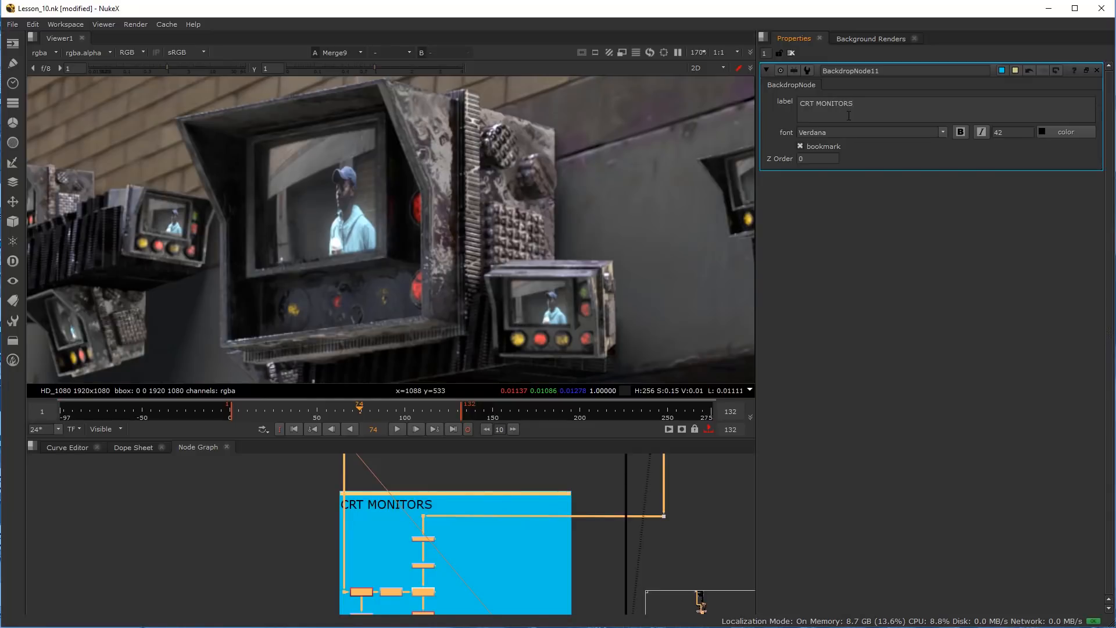
click(271, 562)
Add a Shuffle node beside the CRT MONITORS backdrop and connect its input to the dot below BLUR NODES
scroll(320, 550, down, 3)
middle_drag(430, 567, 468, 509)
middle_drag(553, 589, 555, 543)
scroll(555, 543, up, 1)
scroll(365, 562, down, 3)
middle_drag(322, 476, 501, 387)
scroll(440, 518, up, 2)
key(space)
scroll(501, 387, up, 2)
scroll(412, 382, up, 1)
key(Tab)
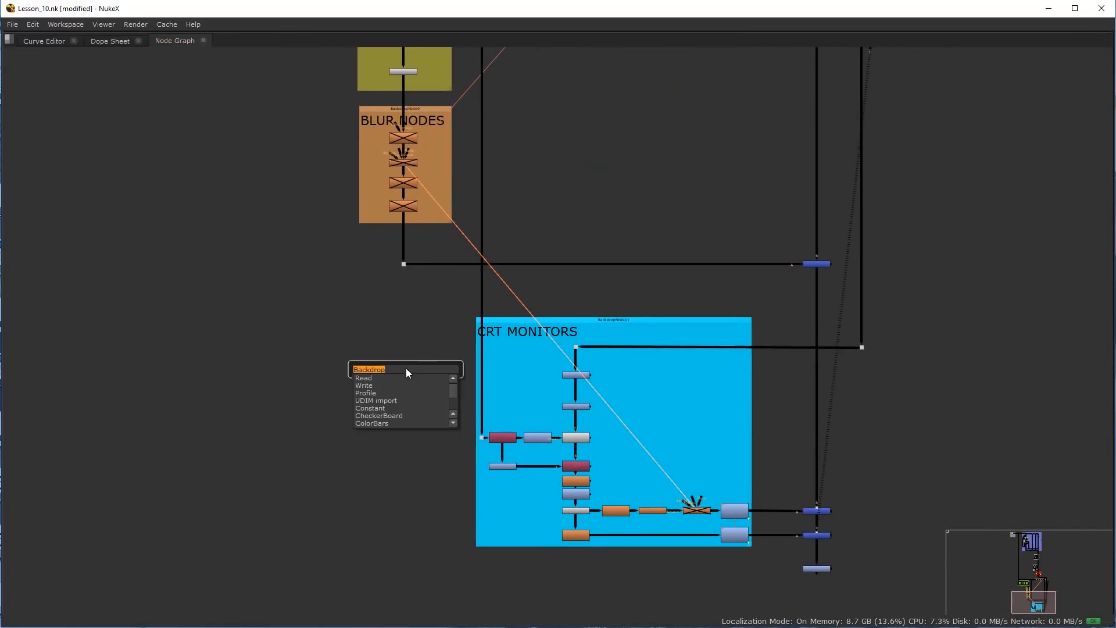
text(shu)
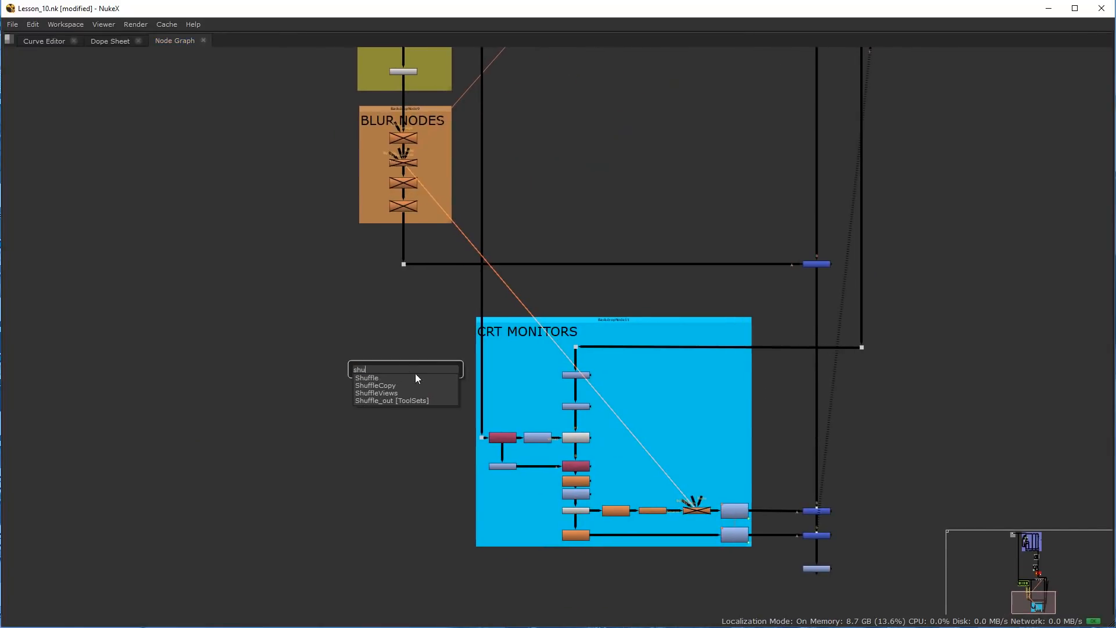
click(376, 378)
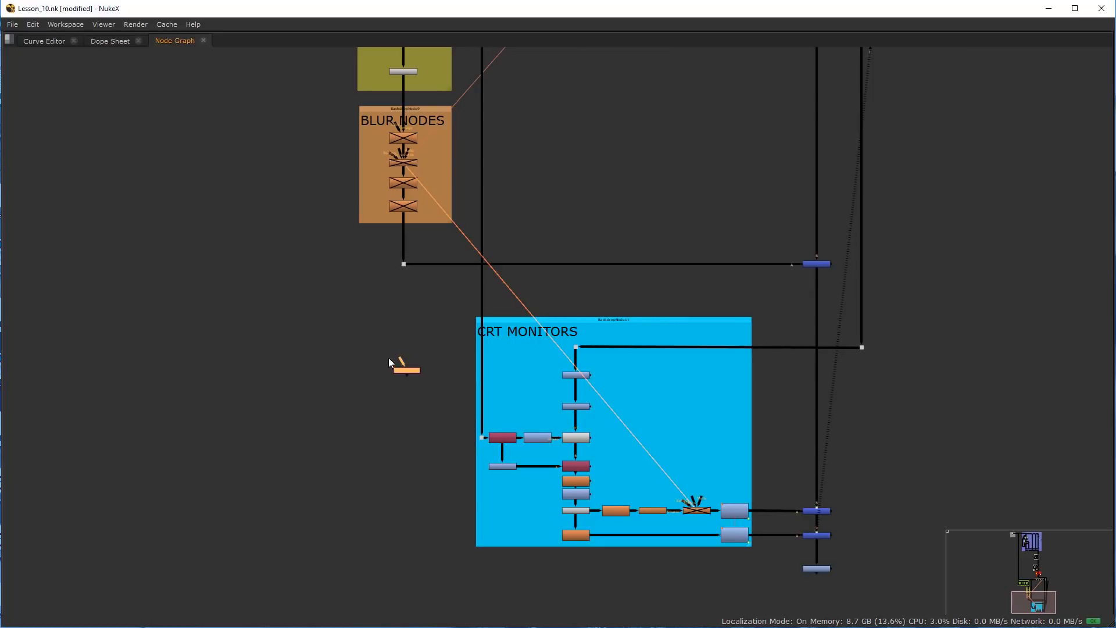
drag(402, 357, 404, 264)
Move the new Shuffle node and Saturation1 down below the CRT MONITORS backdrop to make room
scroll(480, 382, down, 3)
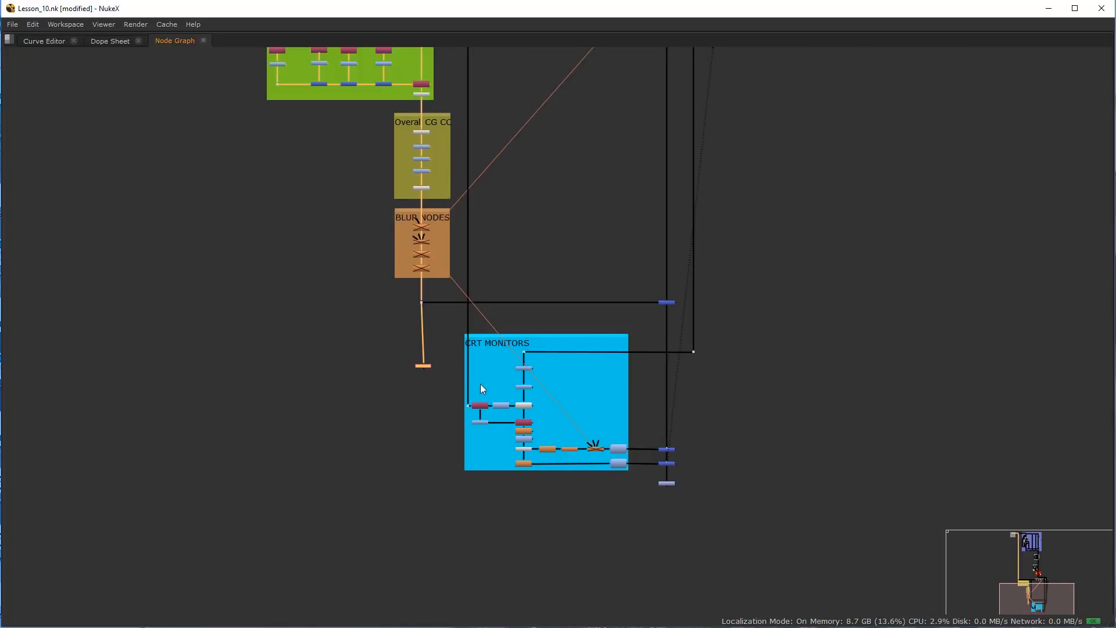
scroll(410, 340, up, 2)
drag(399, 325, 398, 520)
scroll(634, 528, up, 3)
drag(798, 462, 798, 595)
click(287, 550)
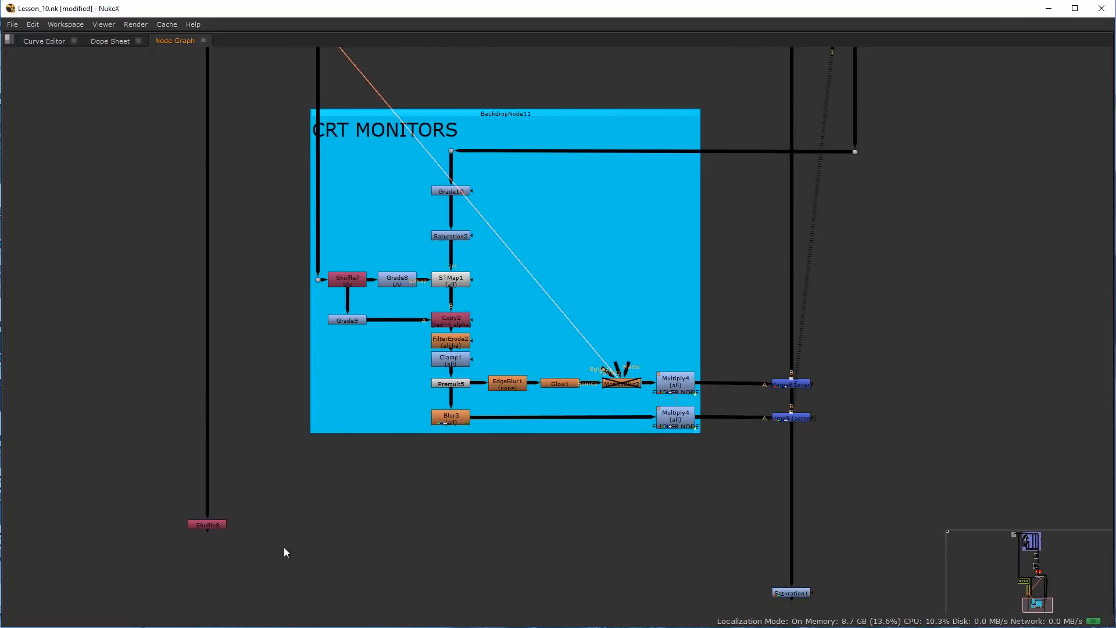
Label the new Shuffle node "Occlusion" and nudge it down slightly in the graph
middle_drag(196, 526, 415, 487)
scroll(415, 487, up, 1)
click(423, 486)
key(space)
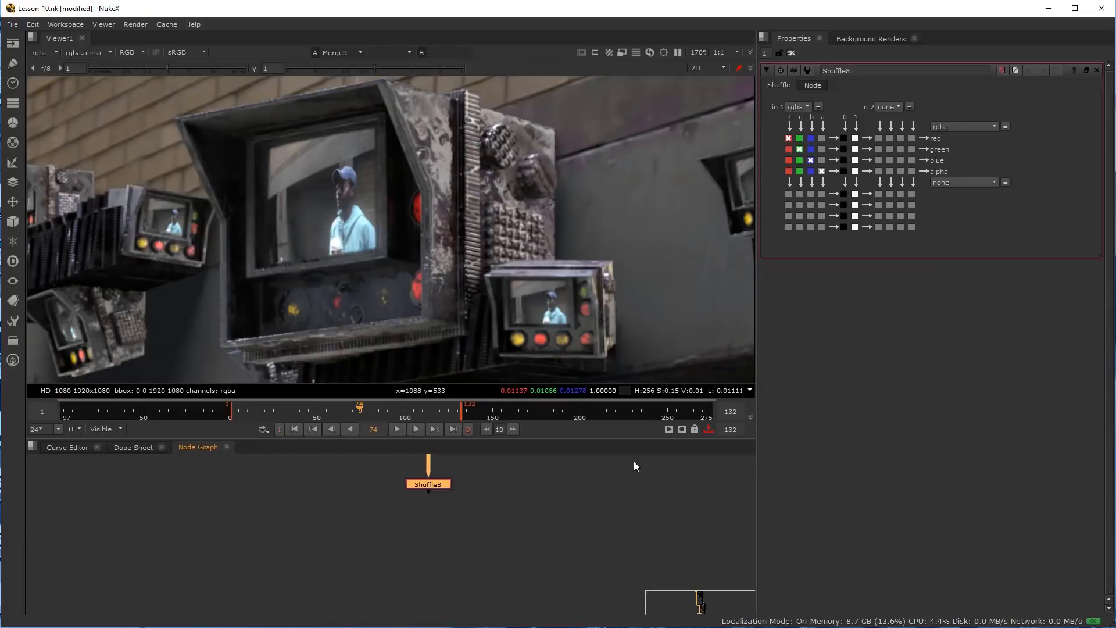
click(813, 85)
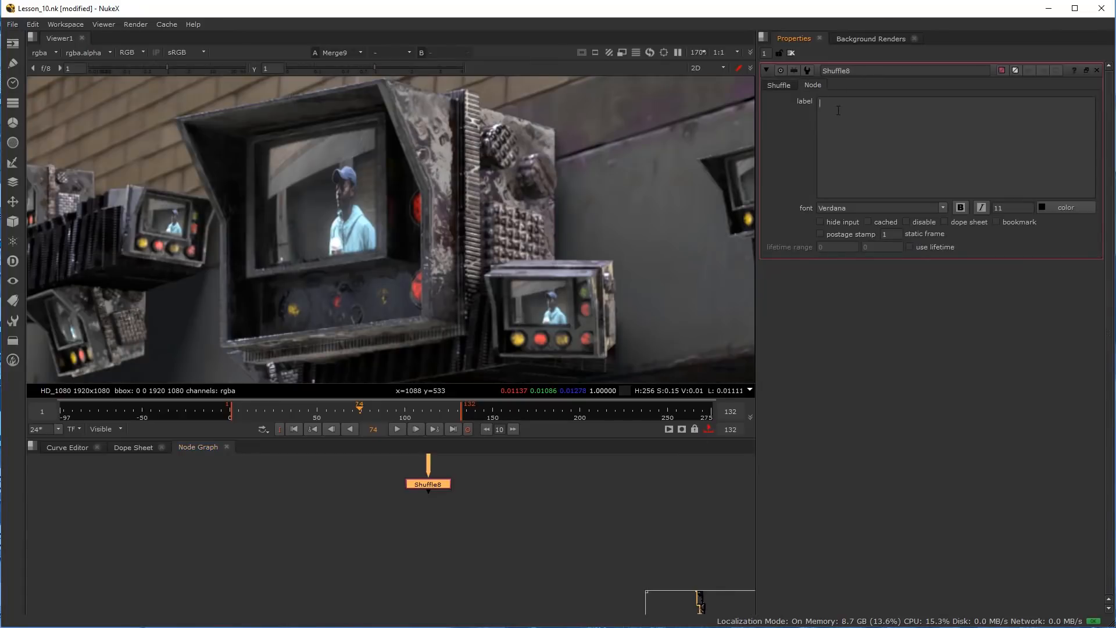
click(838, 111)
text(Occlusion)
click(450, 507)
middle_drag(458, 524, 412, 562)
click(375, 530)
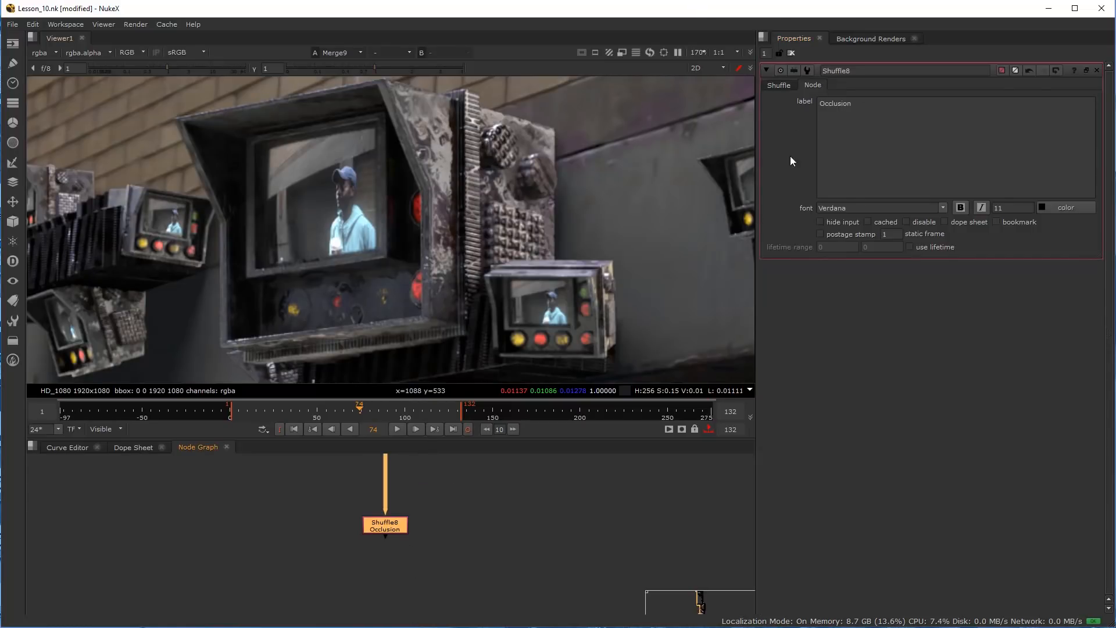
Set the Occlusion Shuffle's input layer to Overall_Occlusion, route its red channel into red, green, blue and alpha, and view the result
click(781, 88)
click(798, 107)
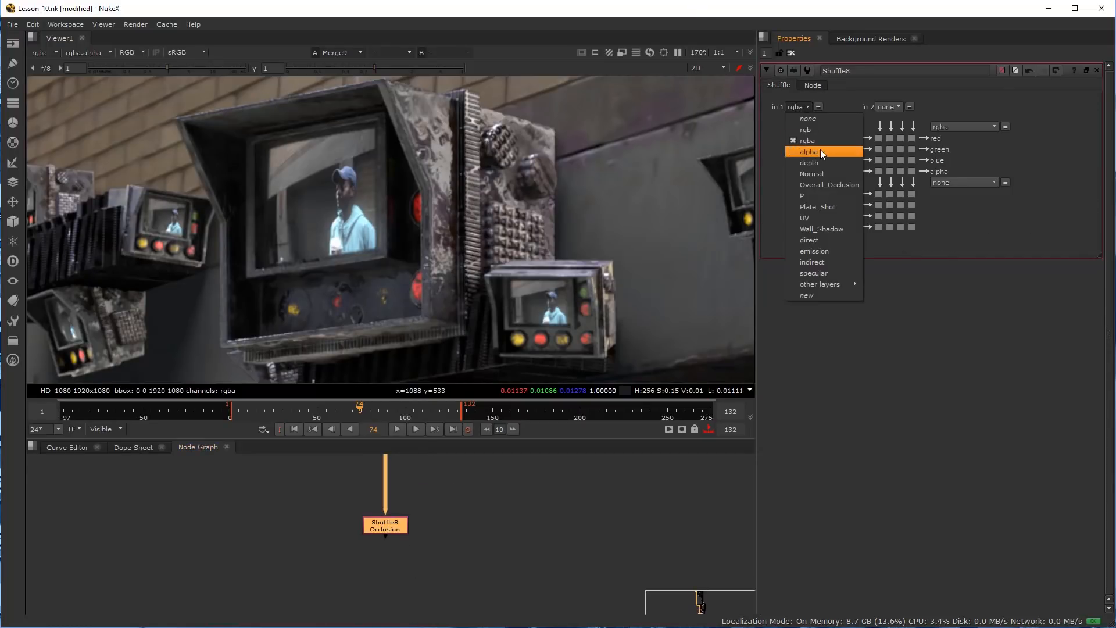
click(842, 185)
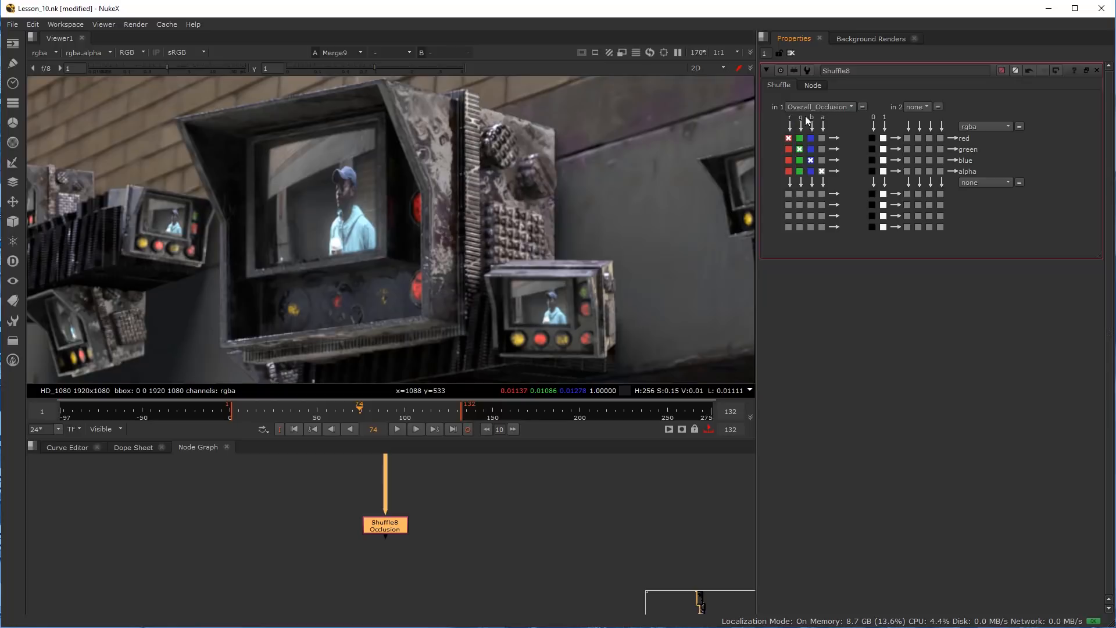
click(789, 148)
click(788, 161)
key(1)
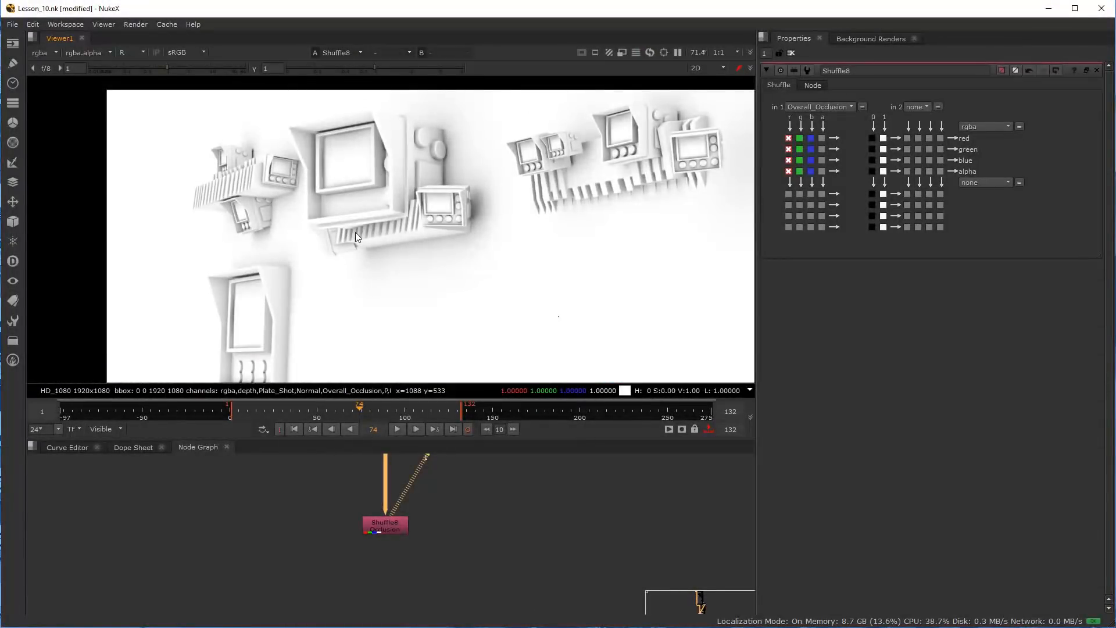
key(a)
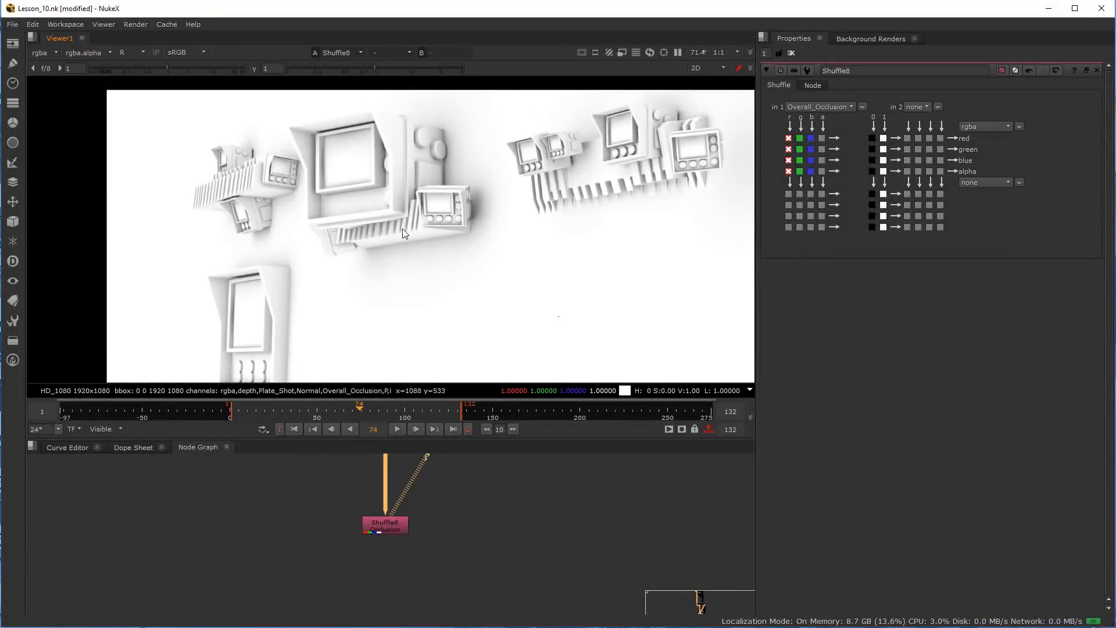
Insert a Grade node into the main pipe between the CRT MONITORS merges and Saturation1
click(422, 547)
scroll(424, 546, down, 5)
middle_drag(541, 536, 448, 554)
scroll(449, 553, up, 2)
scroll(449, 557, up, 2)
scroll(666, 543, up, 3)
key(g)
mouse_move(656, 548)
mouse_down()
mouse_move(700, 552)
mouse_move(672, 553)
mouse_up()
Label the new Grade node on the main pipe "Occlusion"
click(810, 85)
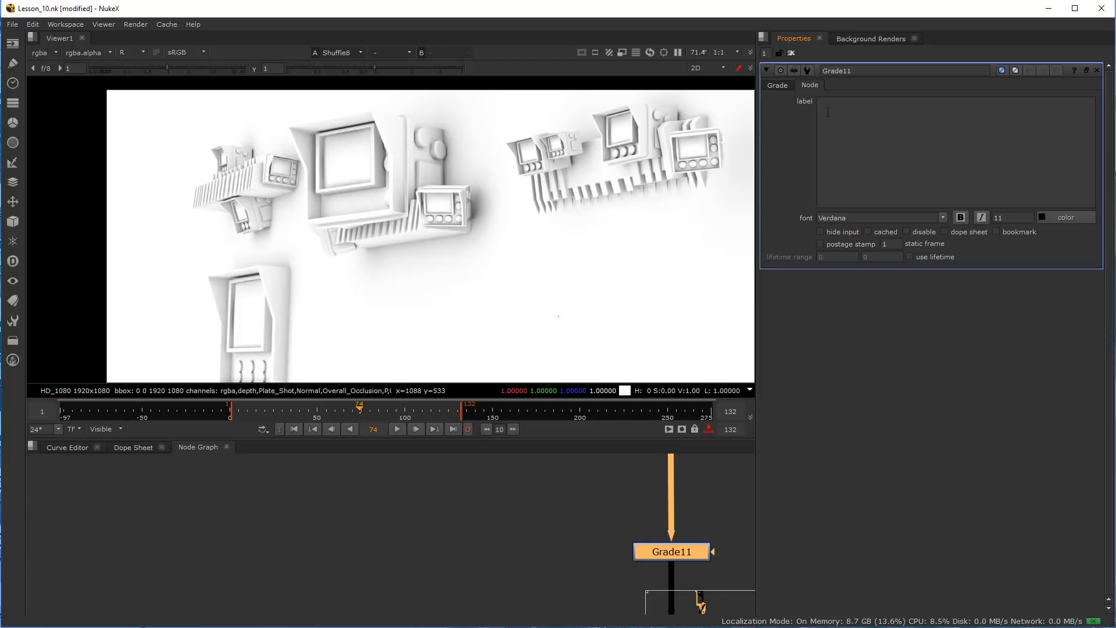
click(872, 103)
text(Occlusion)
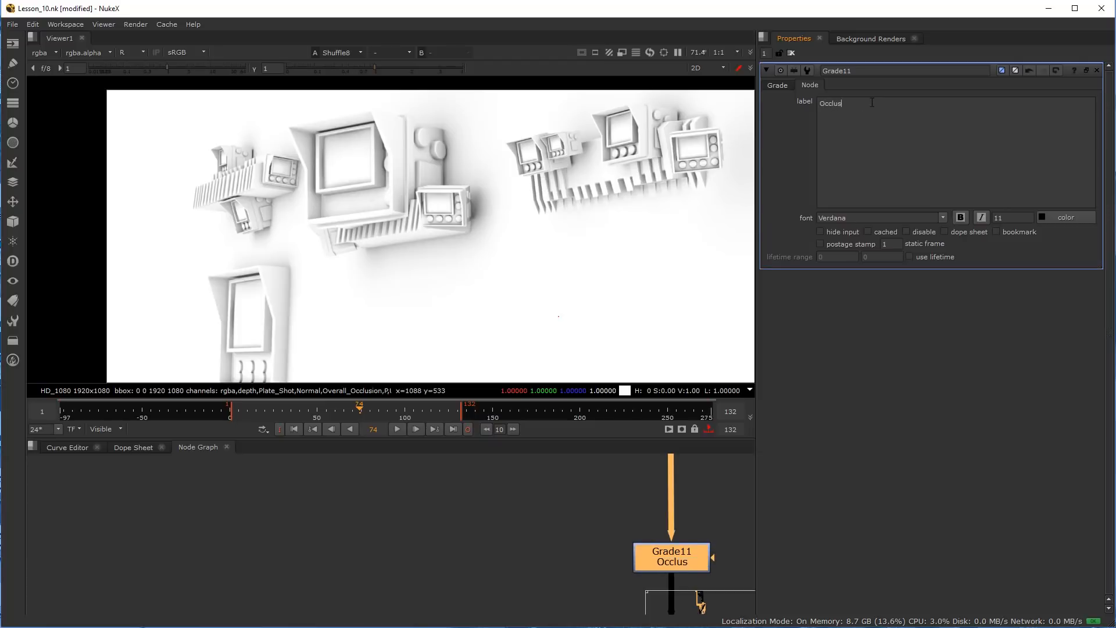
click(511, 555)
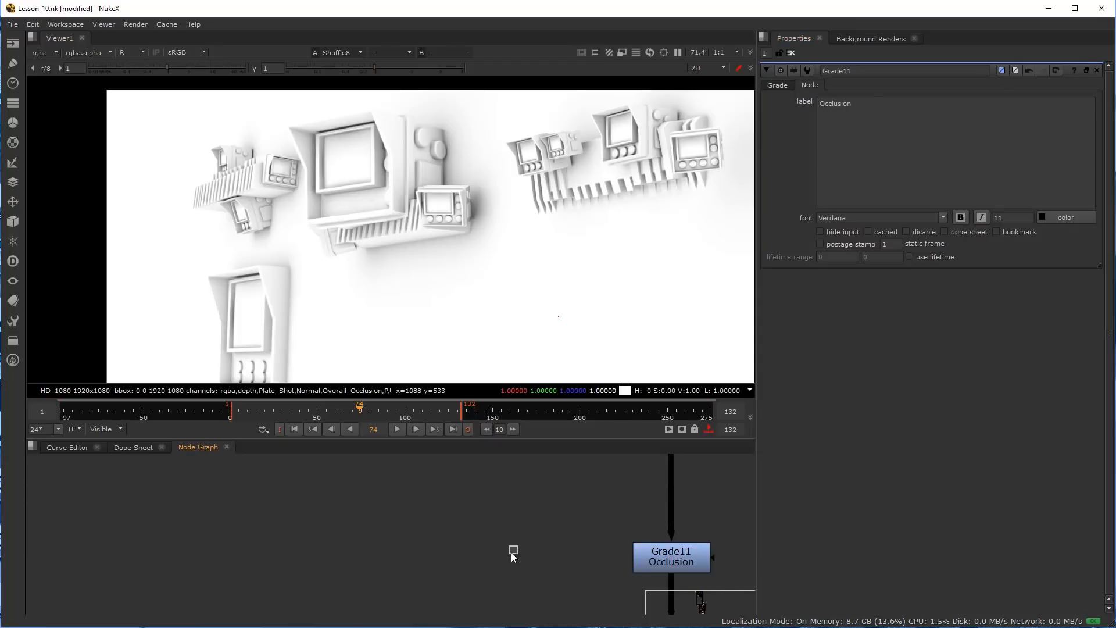
Connect the Occlusion Grade's mask input to the Occlusion Shuffle node
scroll(511, 555, down, 5)
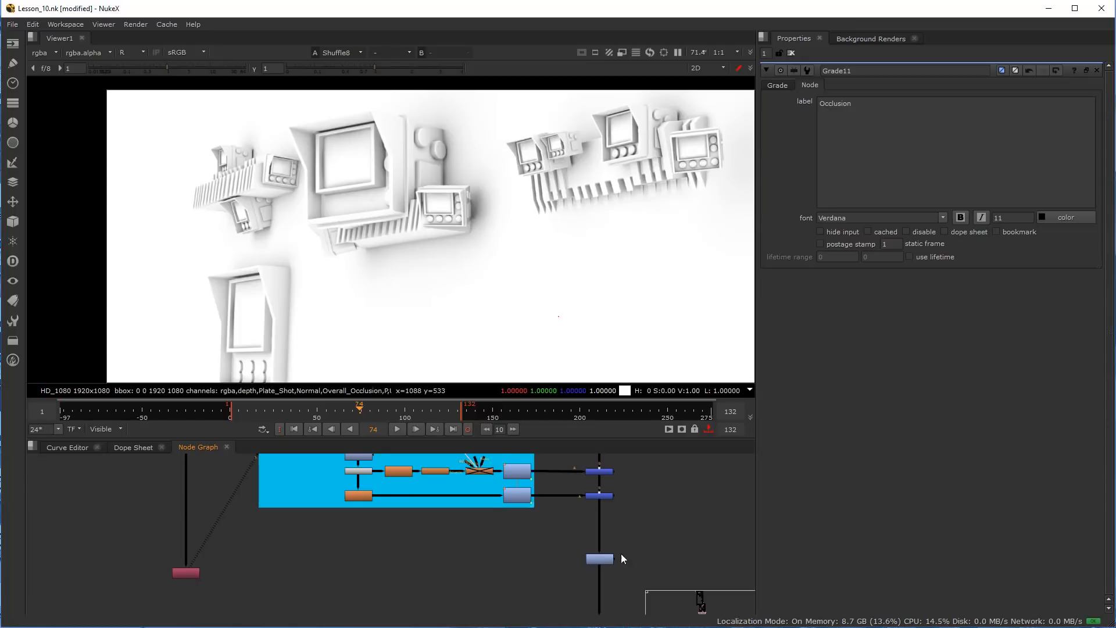
scroll(625, 557, up, 1)
drag(615, 559, 100, 561)
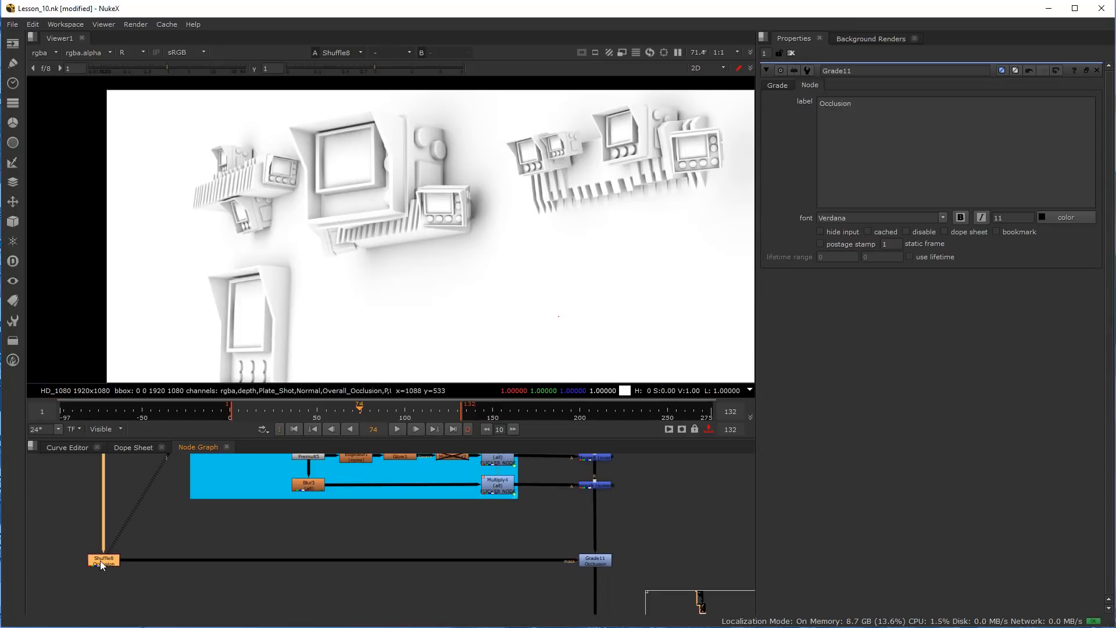
click(277, 558)
scroll(291, 556, down, 1)
scroll(280, 558, up, 1)
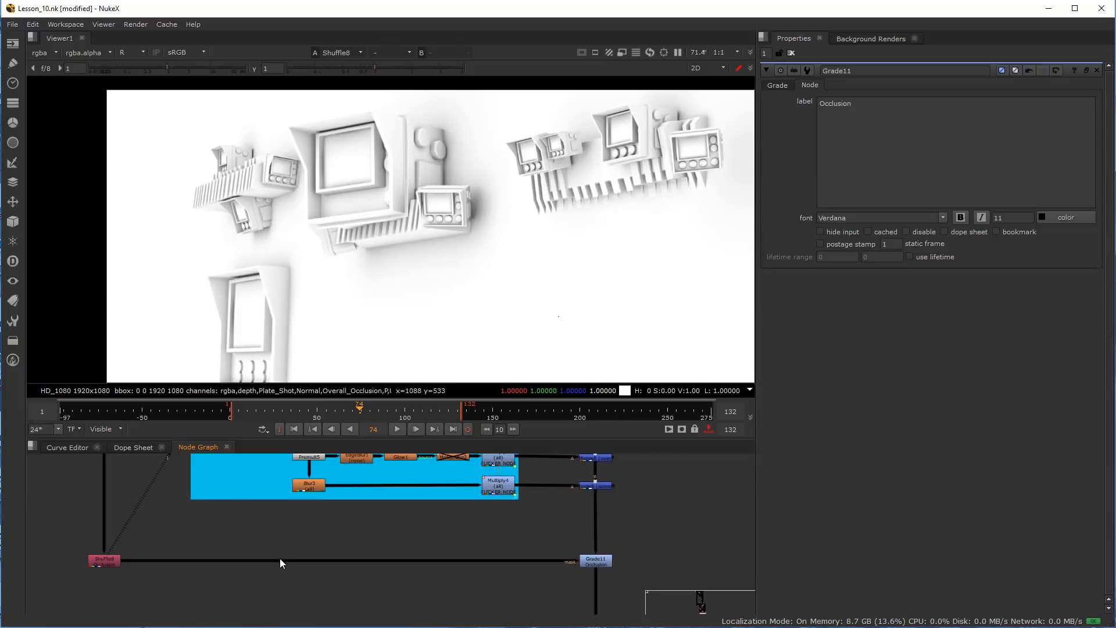
middle_drag(281, 558, 379, 534)
scroll(436, 518, up, 2)
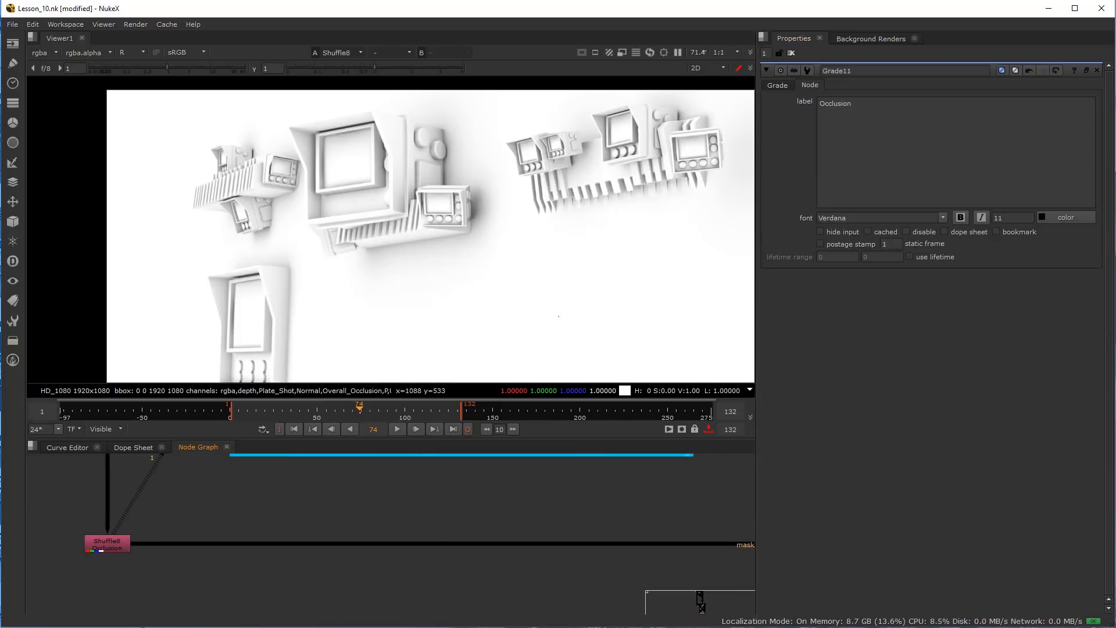
Insert an Invert node into the mask line between the Occlusion Shuffle and Grade, view it, and move it close to the Grade
click(108, 546)
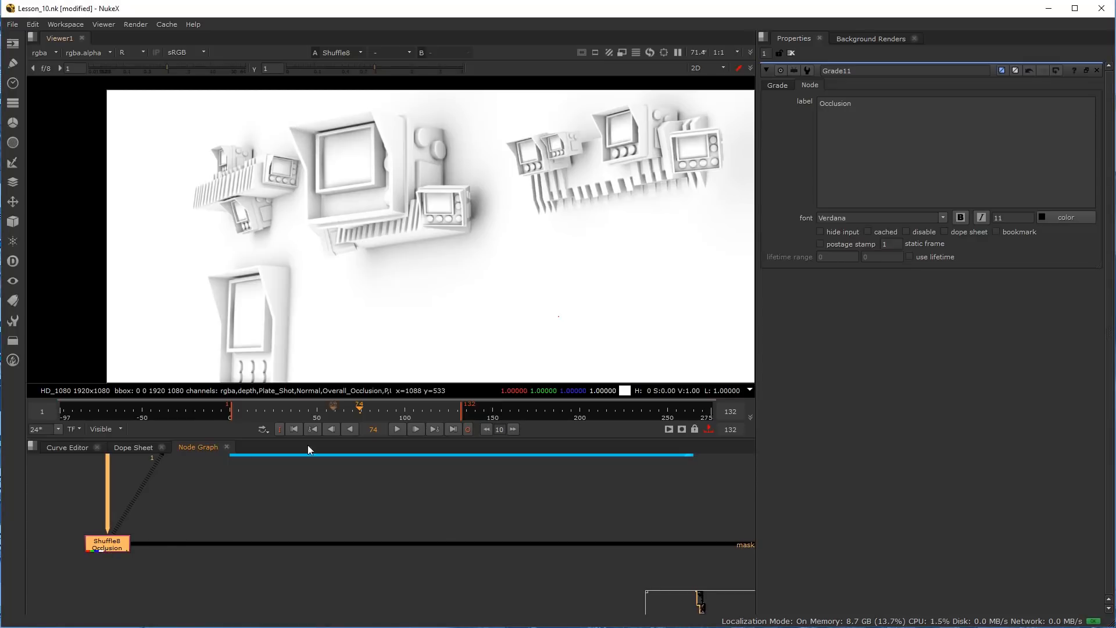
click(358, 511)
key(Tab)
text(inver)
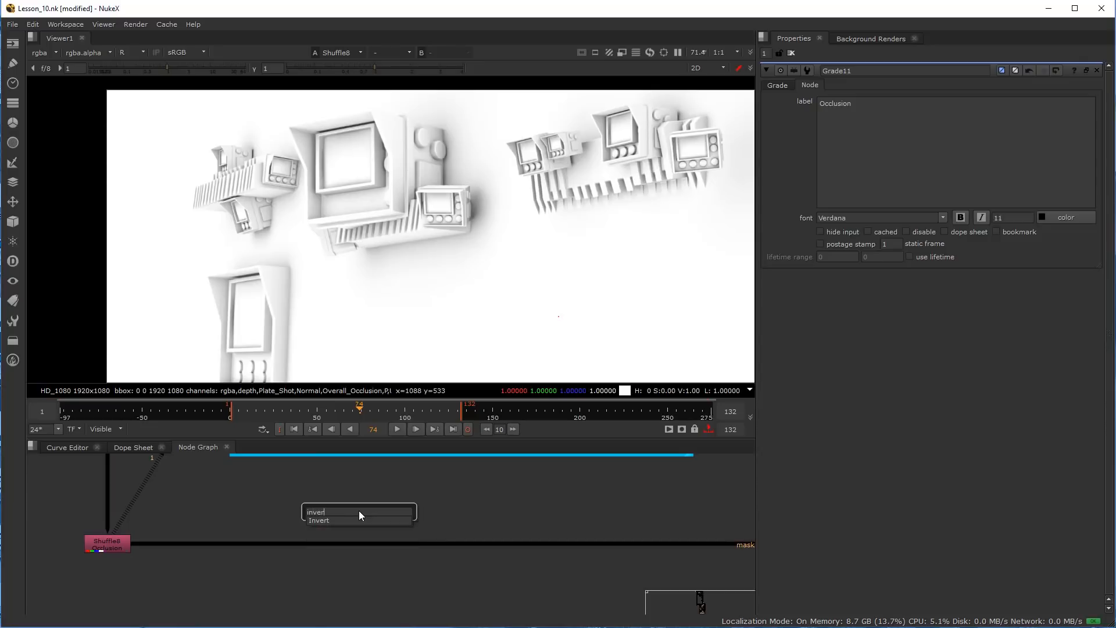
click(337, 522)
drag(348, 523, 450, 547)
key(1)
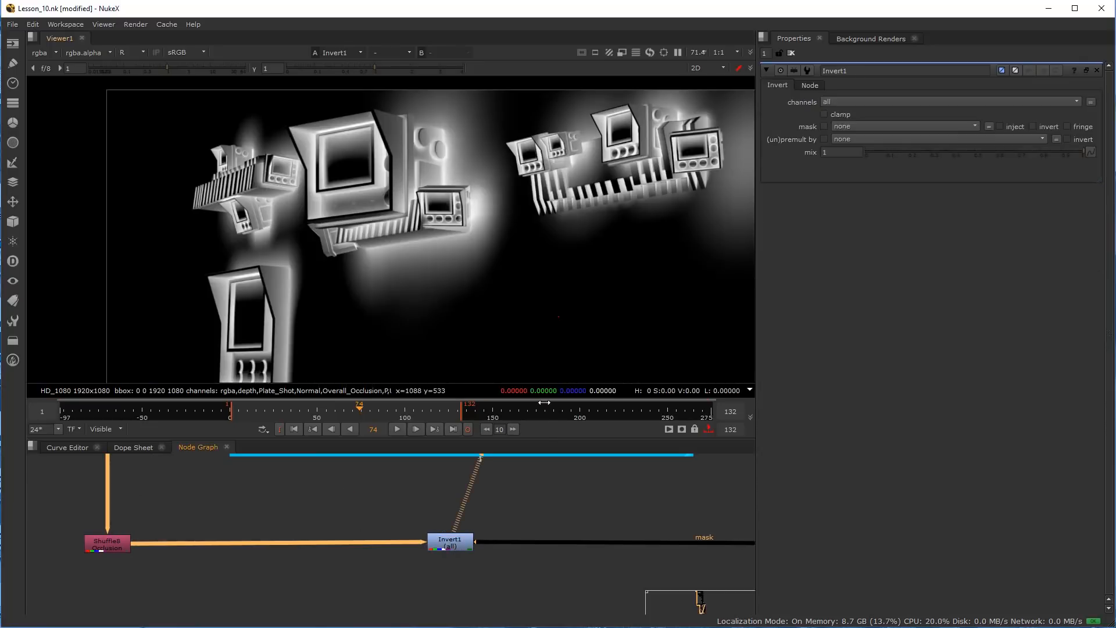
scroll(560, 521, down, 4)
drag(349, 536, 499, 539)
scroll(592, 558, up, 3)
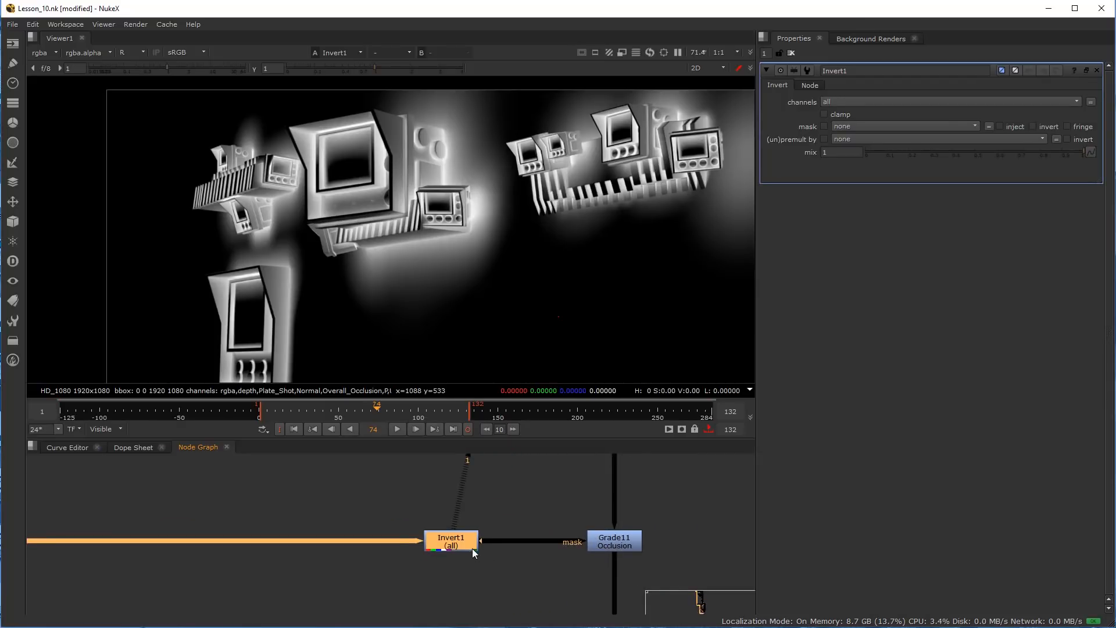
View the Occlusion Grade's output in full colour and lower its gain to 0.31
scroll(355, 566, down, 4)
scroll(355, 567, up, 2)
click(603, 560)
key(1)
key(r)
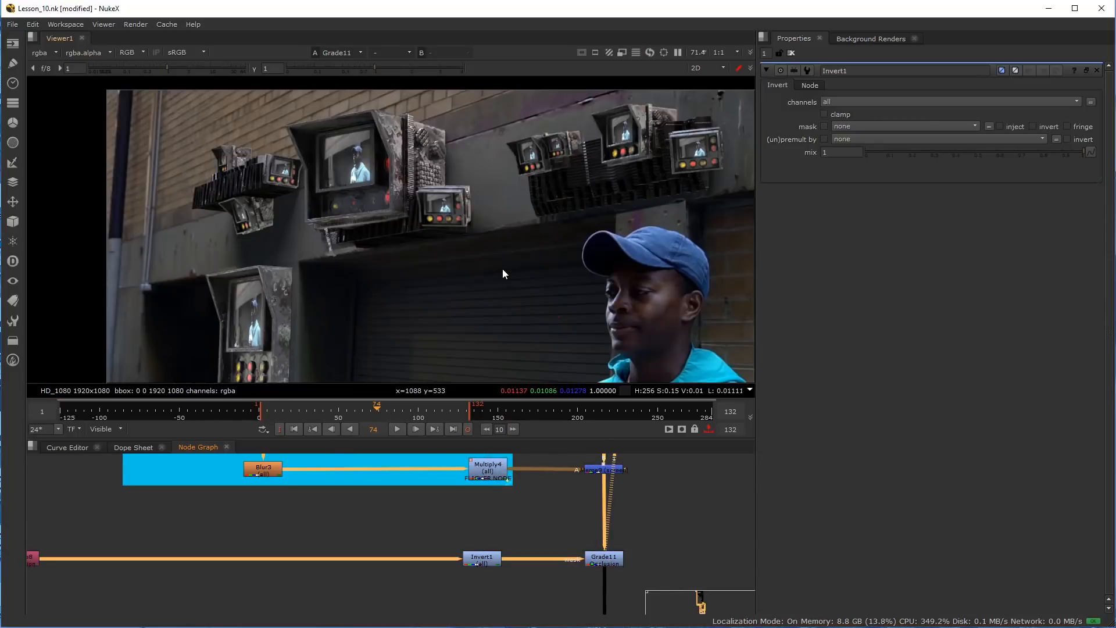
double_click(605, 559)
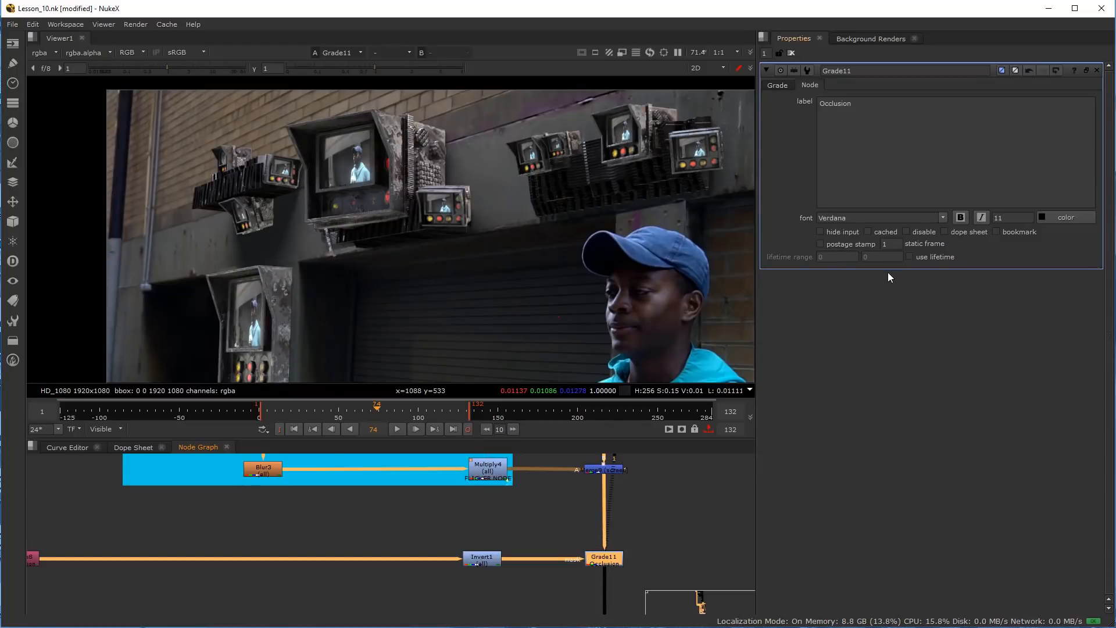
click(782, 85)
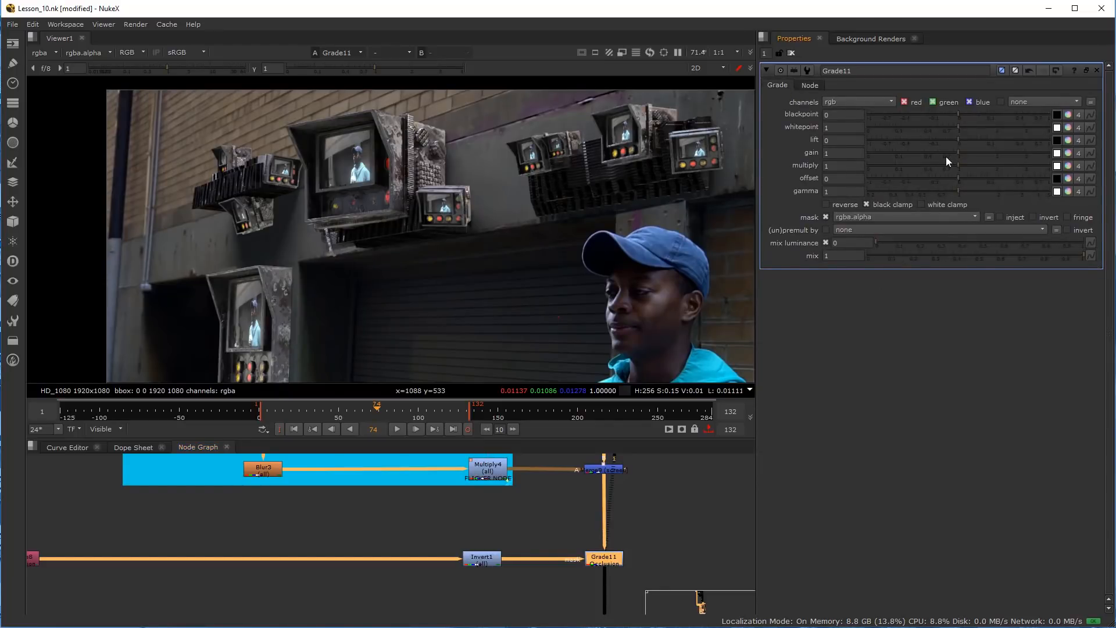
drag(957, 151, 926, 160)
Set the blue component of the Occlusion Grade's offset to 0.007 with the colour sliders
click(1072, 182)
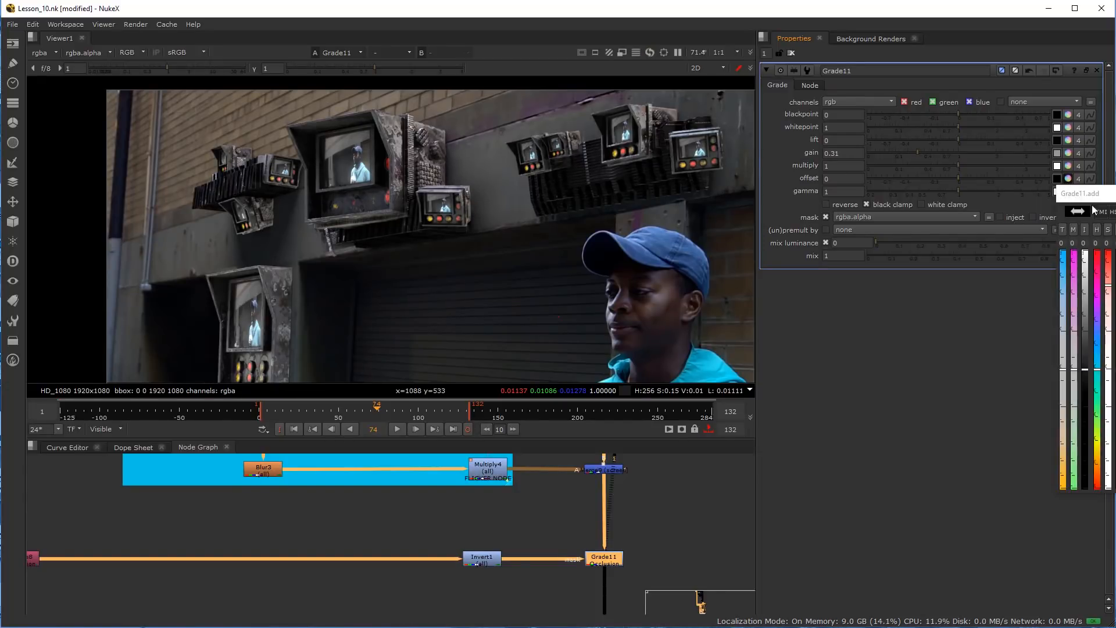
drag(1097, 194, 807, 194)
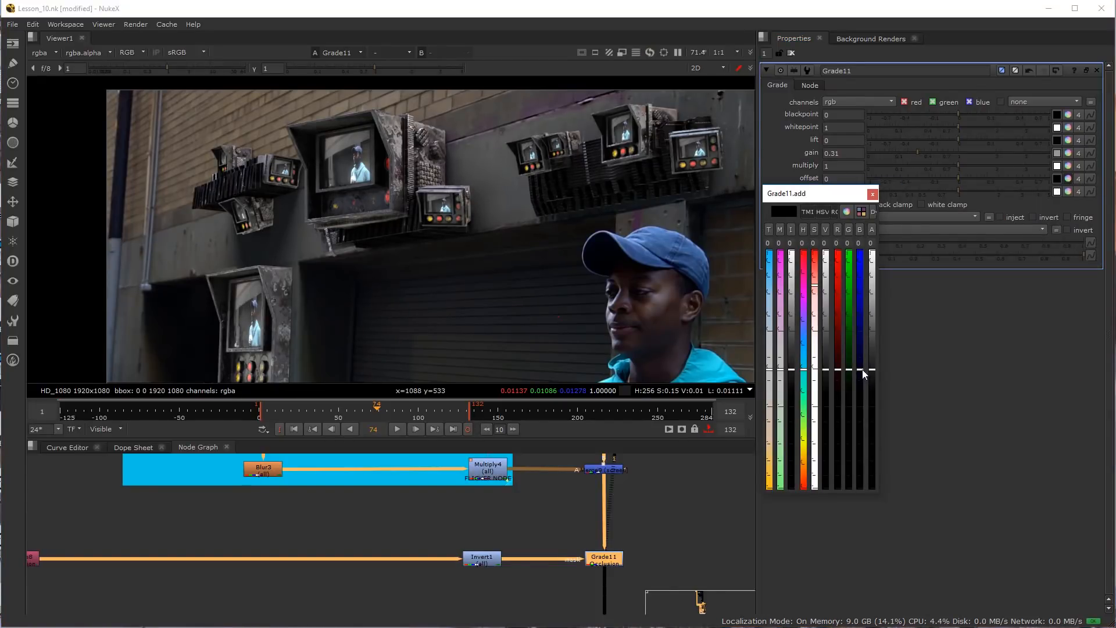
drag(865, 372, 864, 360)
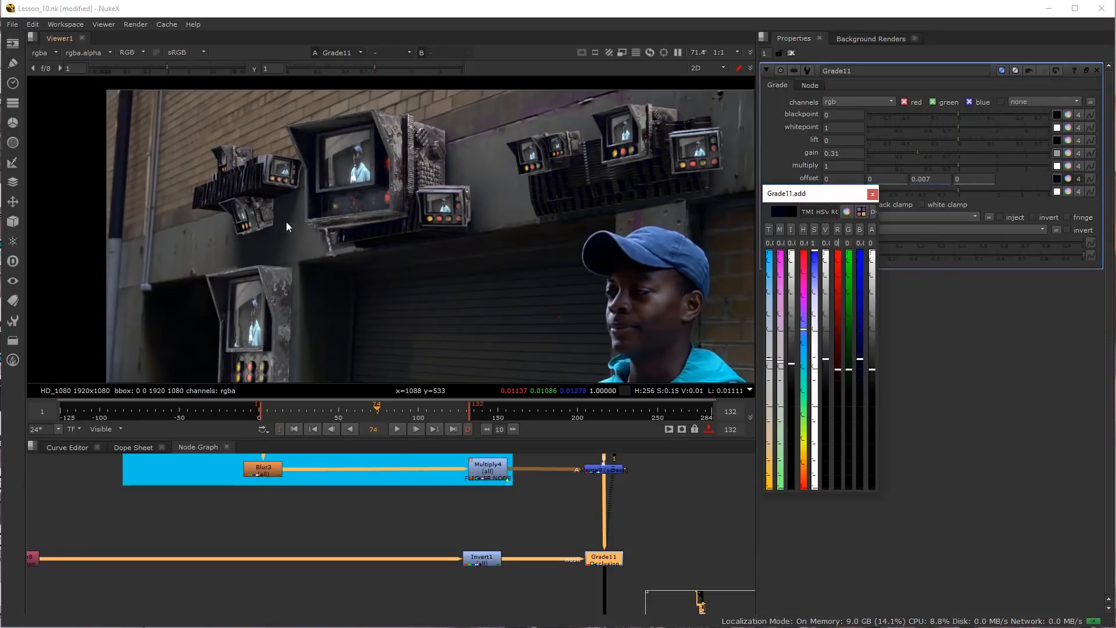
click(873, 194)
View the Occlusion Shuffle and insert a second Grade node between it and the Invert node
scroll(303, 580, down, 4)
middle_drag(298, 550, 494, 529)
scroll(399, 543, up, 3)
middle_drag(399, 542, 255, 535)
click(190, 545)
key(1)
click(290, 515)
key(g)
drag(282, 504, 310, 540)
Label the second Grade node "Occlusion_Mask"
click(810, 86)
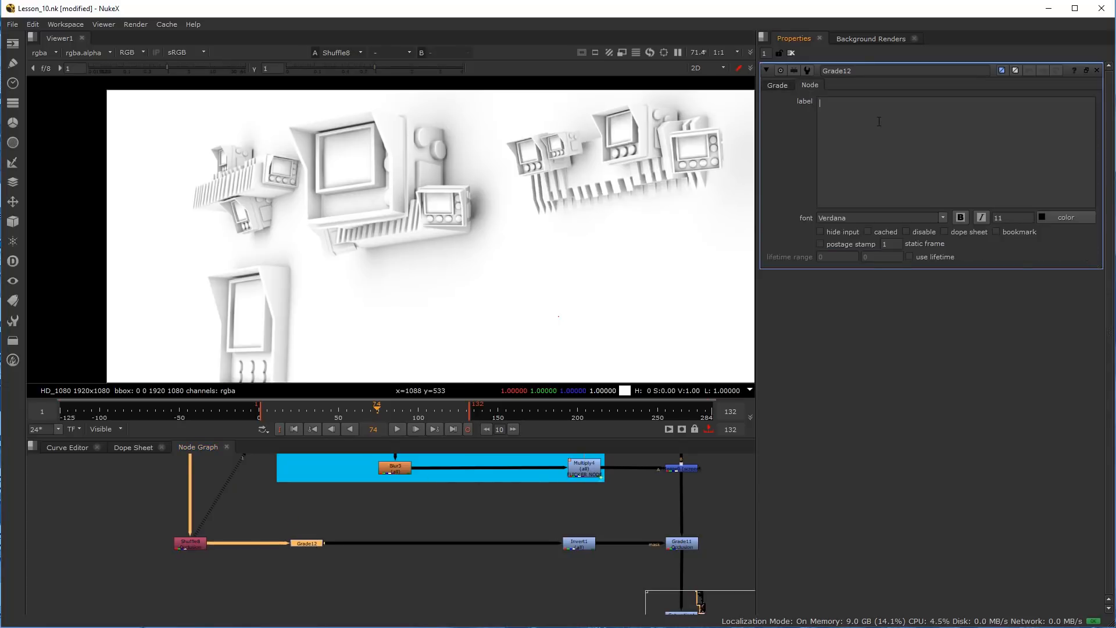
text(Occlusoin)
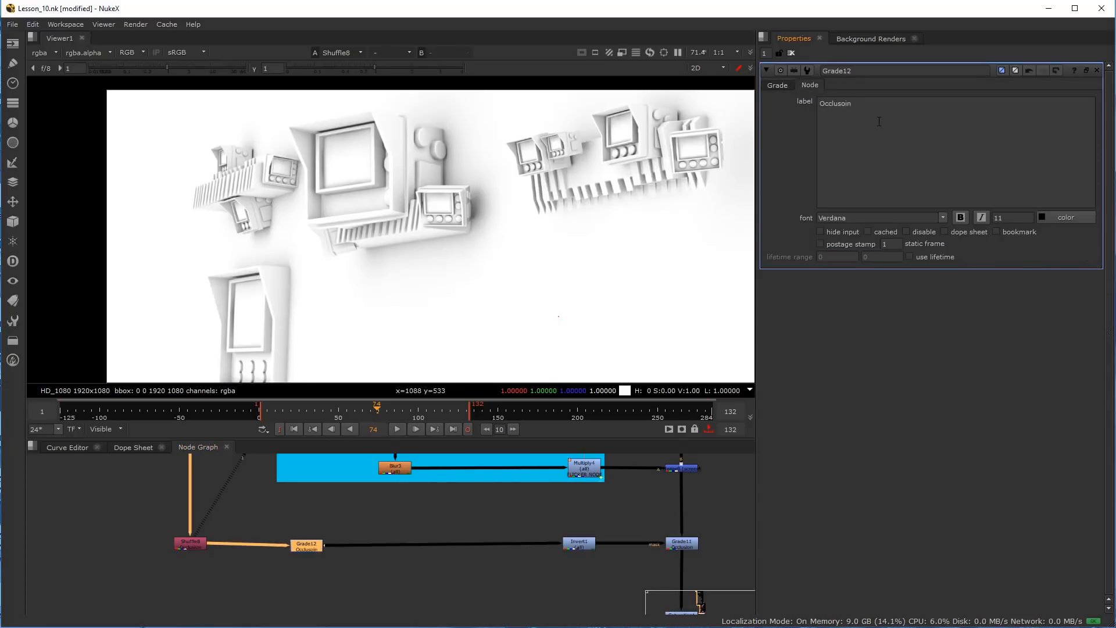
key(BackSpace)
key(BackSpace)
key(BackSpace)
text(ion_Mask)
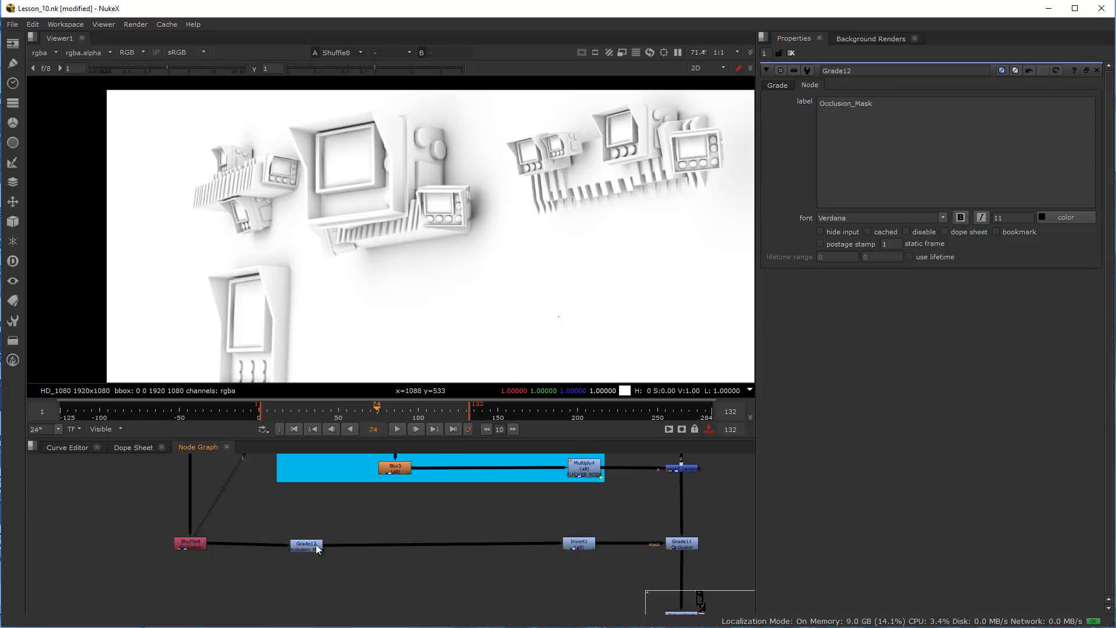
Set the Occlusion_Mask Grade's channels to rgba
scroll(308, 547, up, 2)
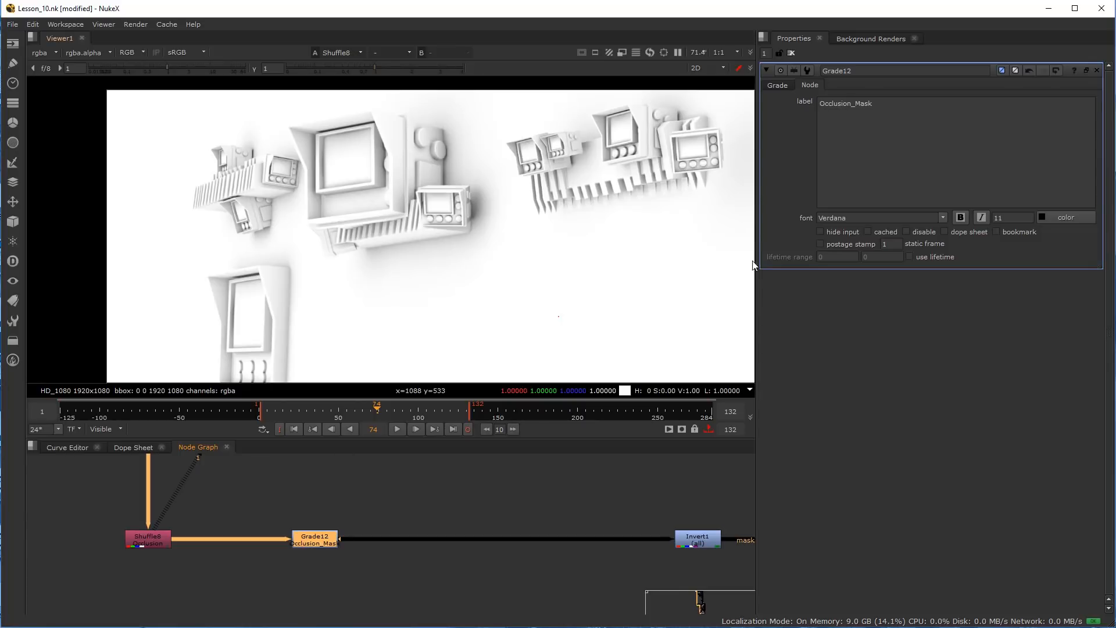
click(782, 86)
click(850, 102)
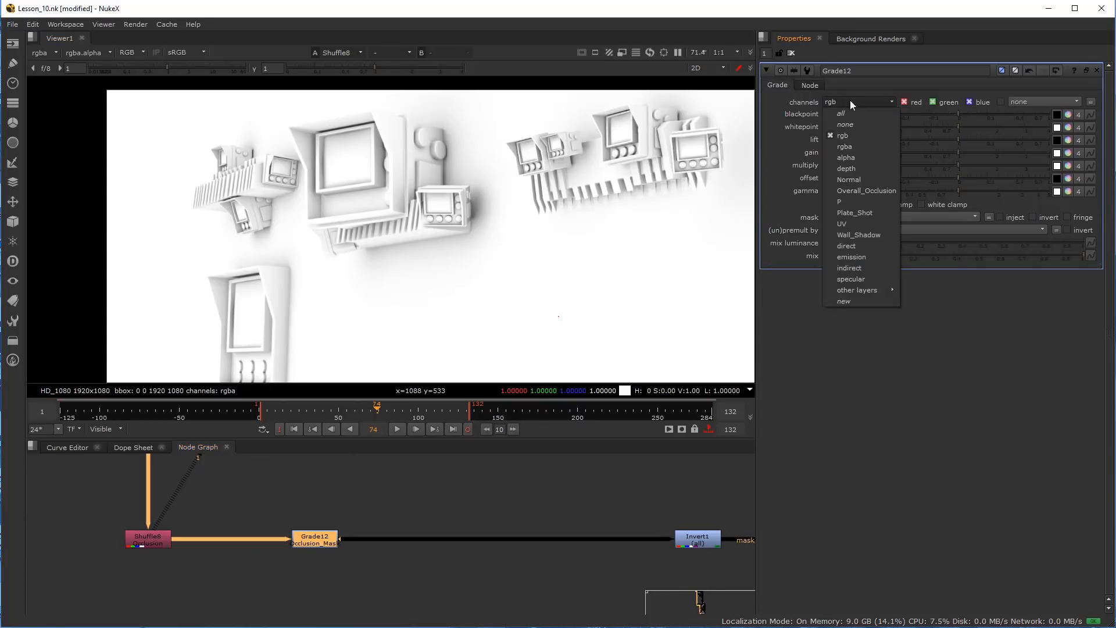
click(867, 145)
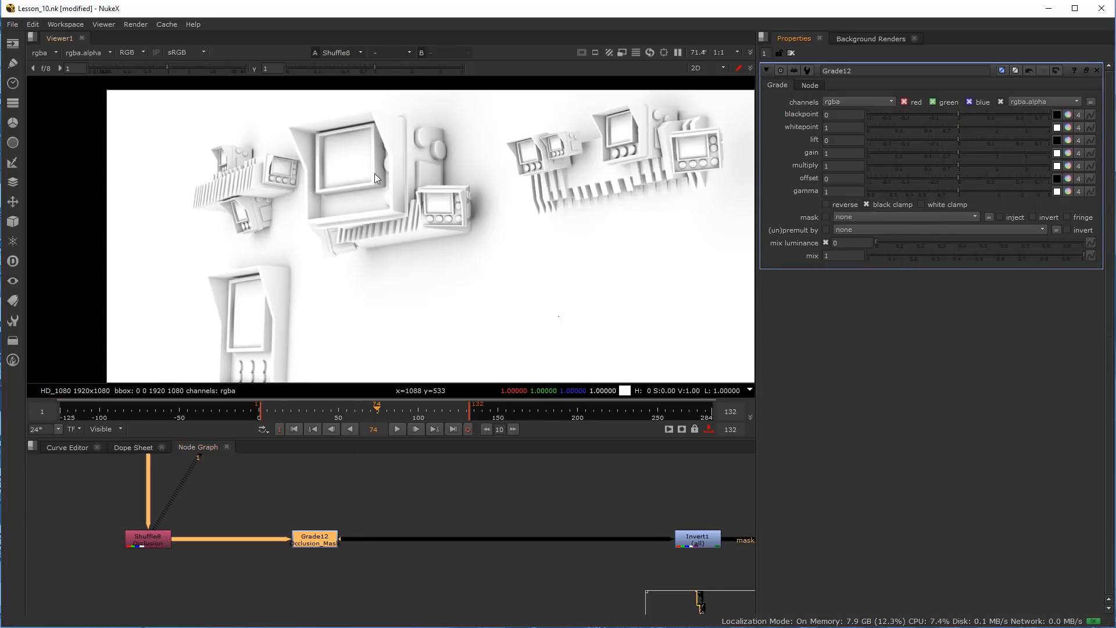
View the Occlusion_Mask Grade and set its gamma to 0.79, checking the monitors' contact shadows
scroll(375, 173, up, 4)
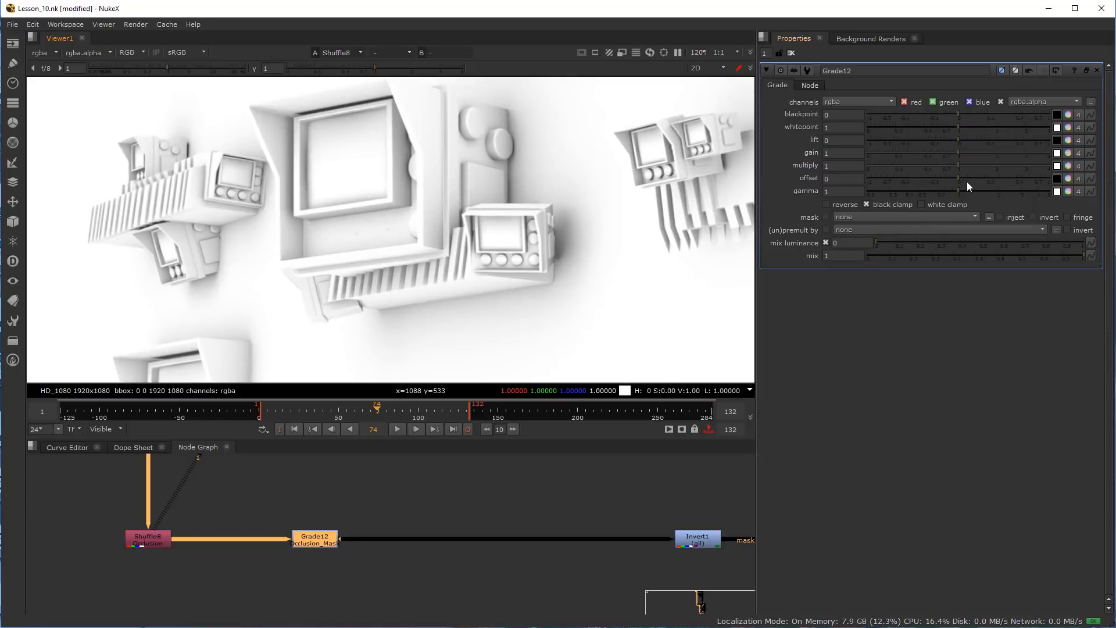
mouse_move(958, 191)
mouse_down()
mouse_move(912, 189)
mouse_move(965, 188)
mouse_up()
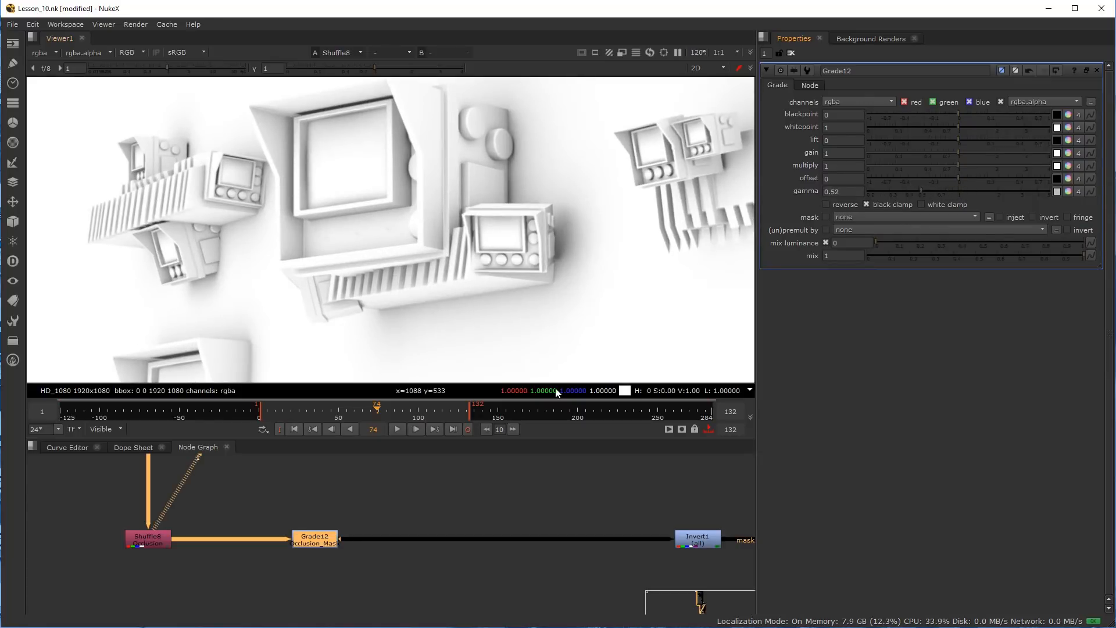
key(1)
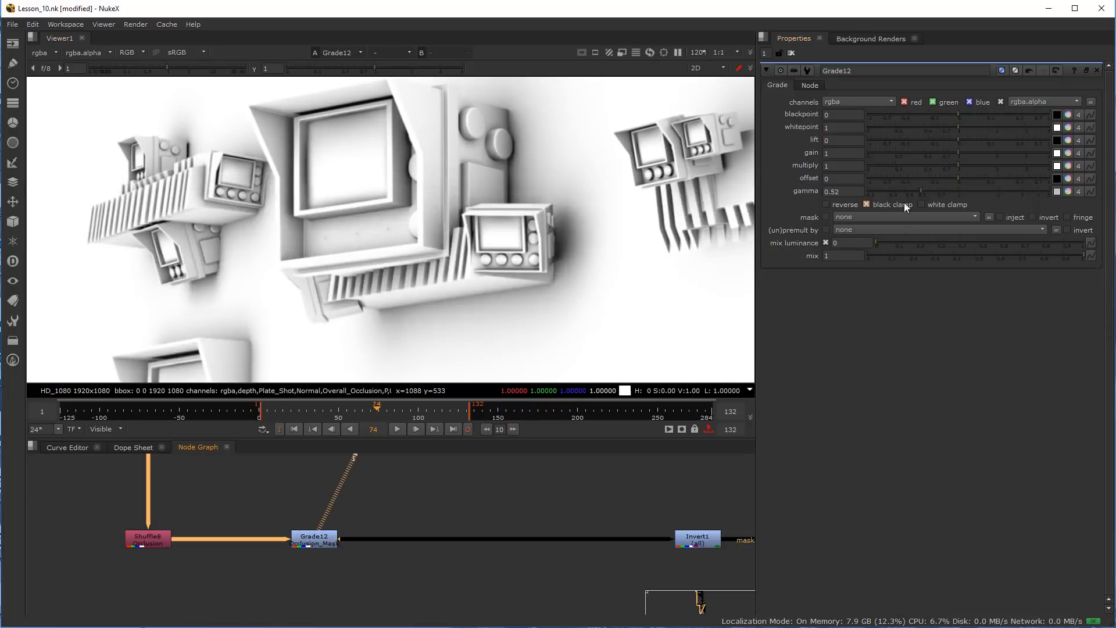
mouse_move(932, 191)
mouse_down()
mouse_move(964, 187)
mouse_move(928, 191)
mouse_move(957, 190)
mouse_move(943, 190)
mouse_up()
scroll(493, 153, up, 5)
scroll(581, 221, down, 5)
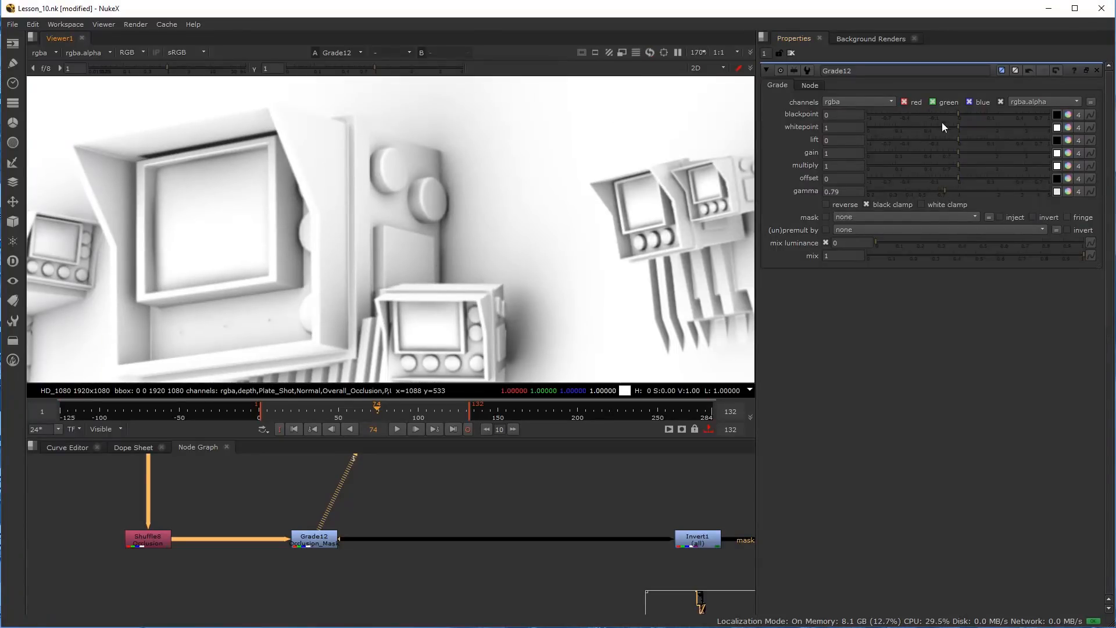
Set the Occlusion_Mask Grade's blackpoint to 0.002
mouse_move(964, 127)
mouse_down()
mouse_move(927, 124)
mouse_move(961, 130)
mouse_move(954, 114)
mouse_move(907, 118)
mouse_move(1016, 124)
mouse_move(959, 113)
mouse_up()
scroll(523, 554, down, 2)
middle_drag(550, 554, 350, 533)
scroll(542, 522, up, 2)
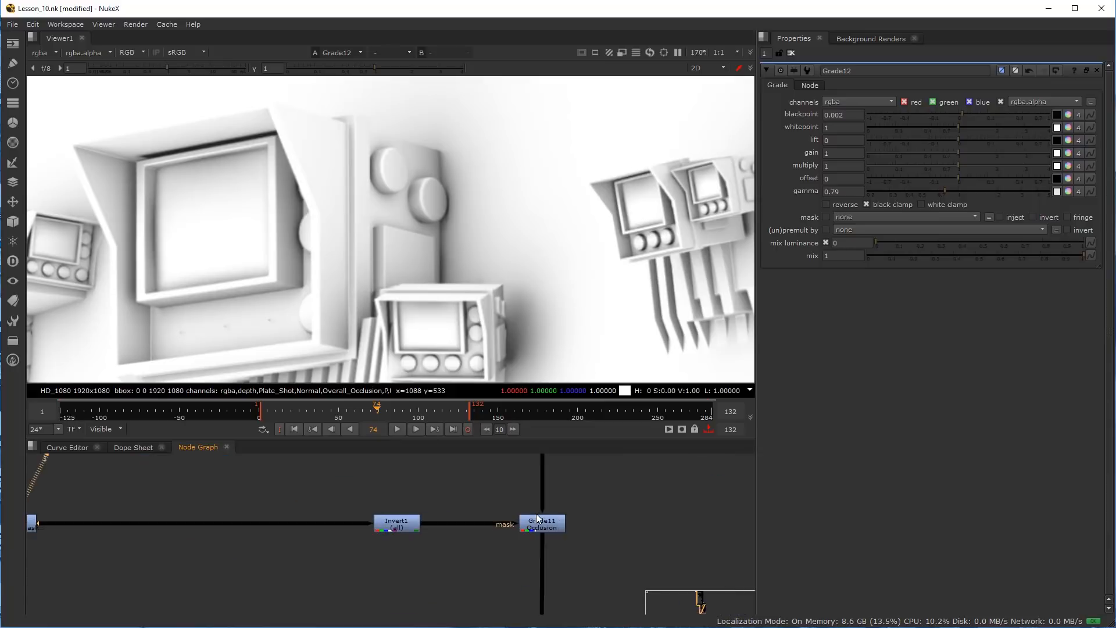
View the Occlusion Grade's result and set the Occlusion_Mask Grade's blackpoint to 0 and gamma to 0.77
click(543, 519)
key(1)
scroll(378, 554, down, 2)
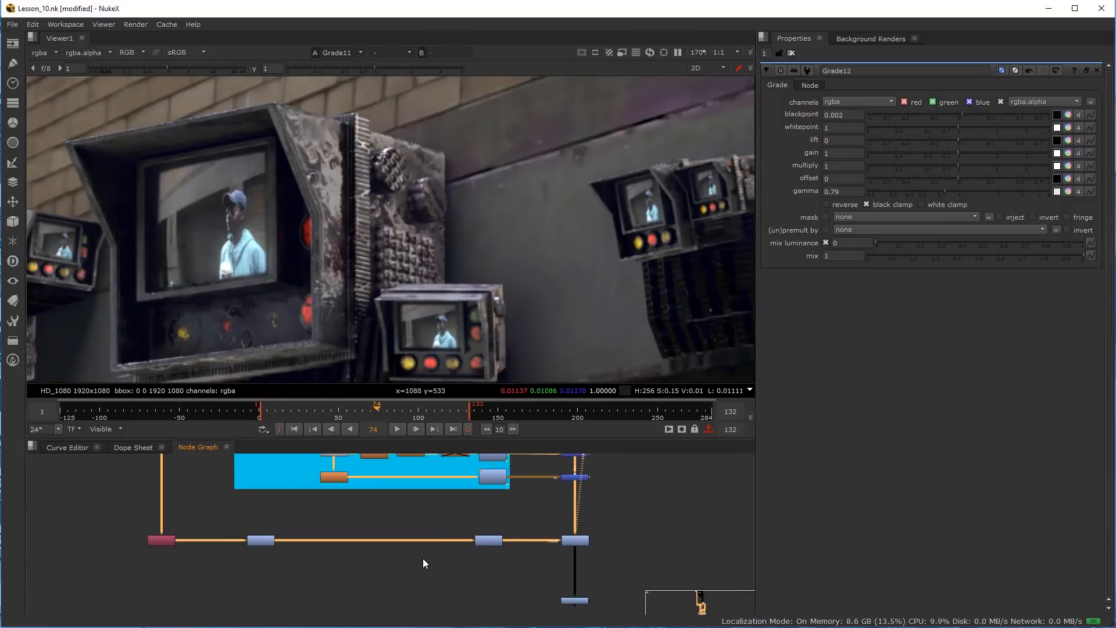
scroll(273, 561, up, 3)
click(231, 538)
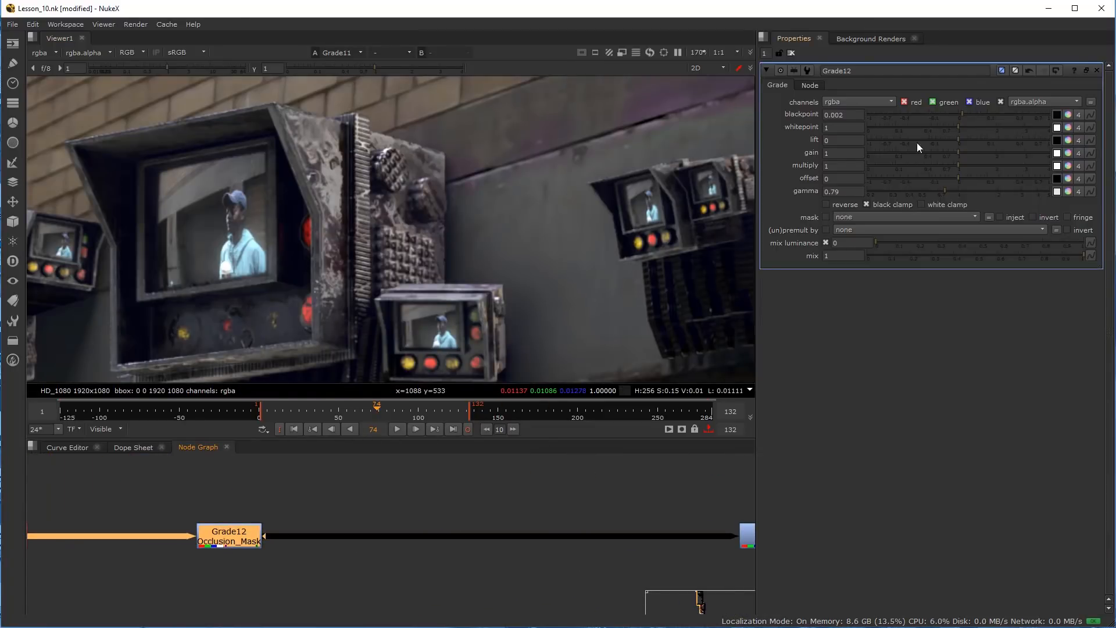
mouse_move(961, 113)
mouse_down()
mouse_move(982, 114)
mouse_move(959, 114)
mouse_up()
mouse_move(944, 194)
mouse_down()
mouse_move(897, 190)
mouse_move(925, 191)
mouse_up()
drag(888, 190, 943, 189)
Move the occlusion Shuffle and Occlusion_Mask Grade nodes closer to the Invert node, beneath the CRT MONITORS section
scroll(590, 200, down, 5)
scroll(442, 264, up, 1)
scroll(594, 578, down, 3)
scroll(594, 578, down, 1)
middle_drag(595, 572, 306, 536)
scroll(305, 537, up, 2)
drag(427, 519, 437, 520)
middle_drag(152, 528, 350, 518)
click(233, 508)
scroll(286, 550, down, 6)
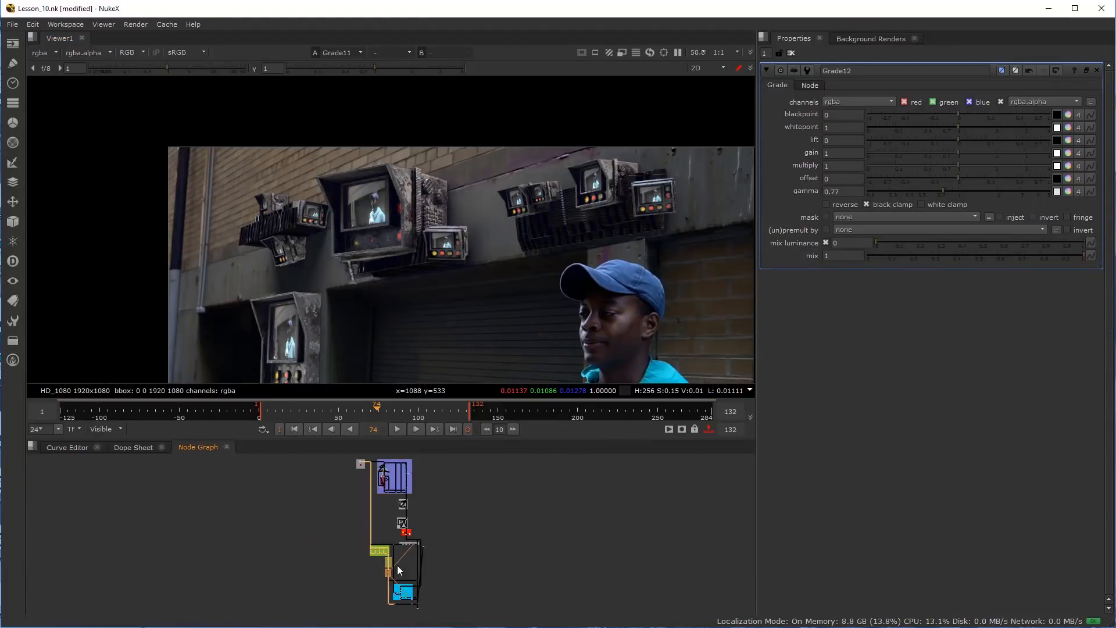
scroll(421, 608, up, 1)
mouse_move(421, 608)
middle_down()
mouse_move(423, 460)
mouse_move(416, 620)
middle_up()
scroll(395, 553, up, 5)
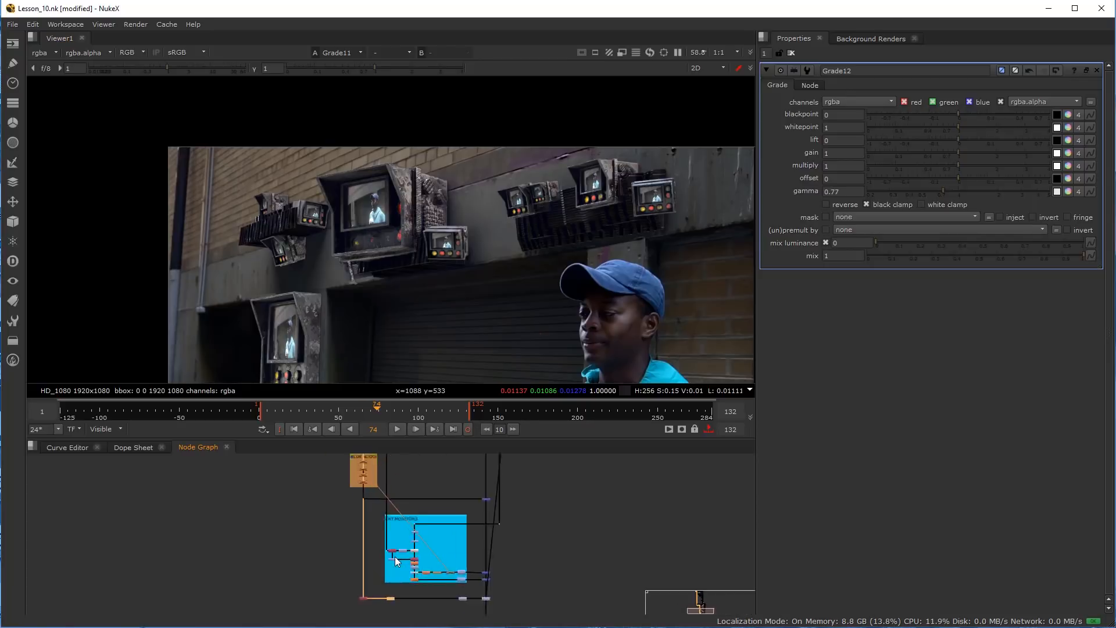
scroll(395, 553, up, 6)
middle_drag(395, 554, 352, 456)
scroll(420, 546, up, 2)
scroll(303, 567, up, 1)
click(197, 570)
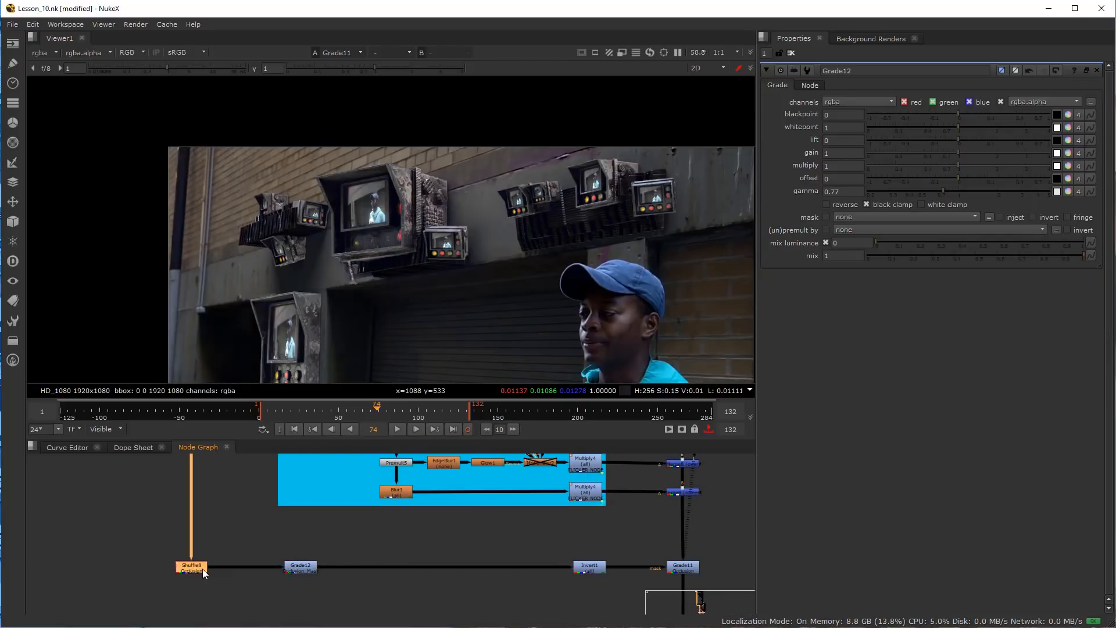
drag(311, 572, 428, 572)
drag(200, 568, 316, 574)
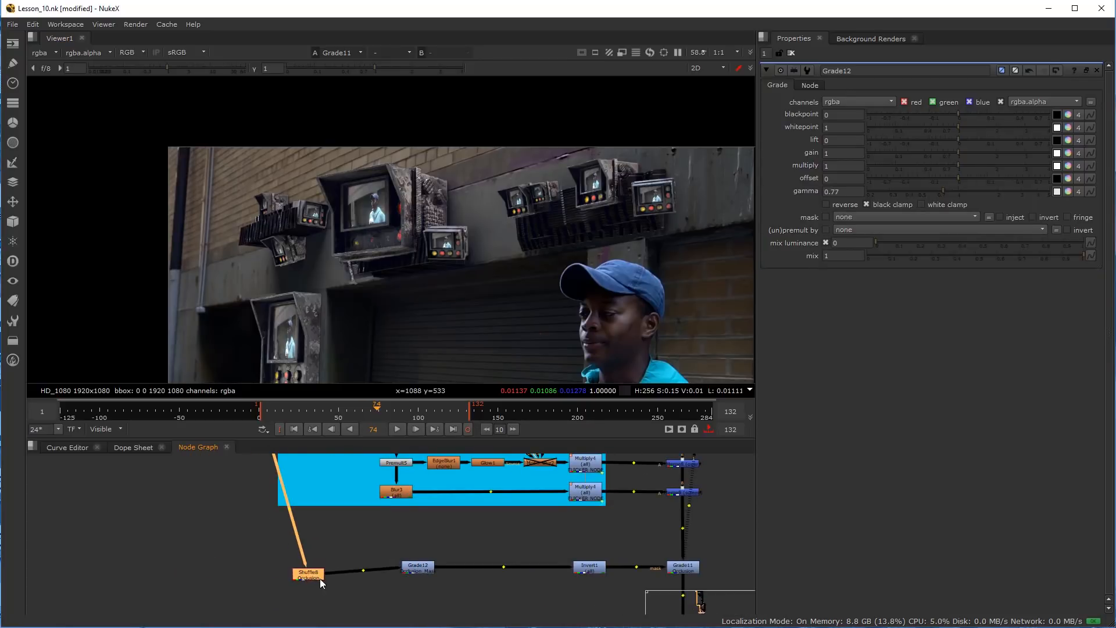
Place a Dot on the occlusion Shuffle's input pipe so it runs straight down and squarely into the node
scroll(308, 565, down, 5)
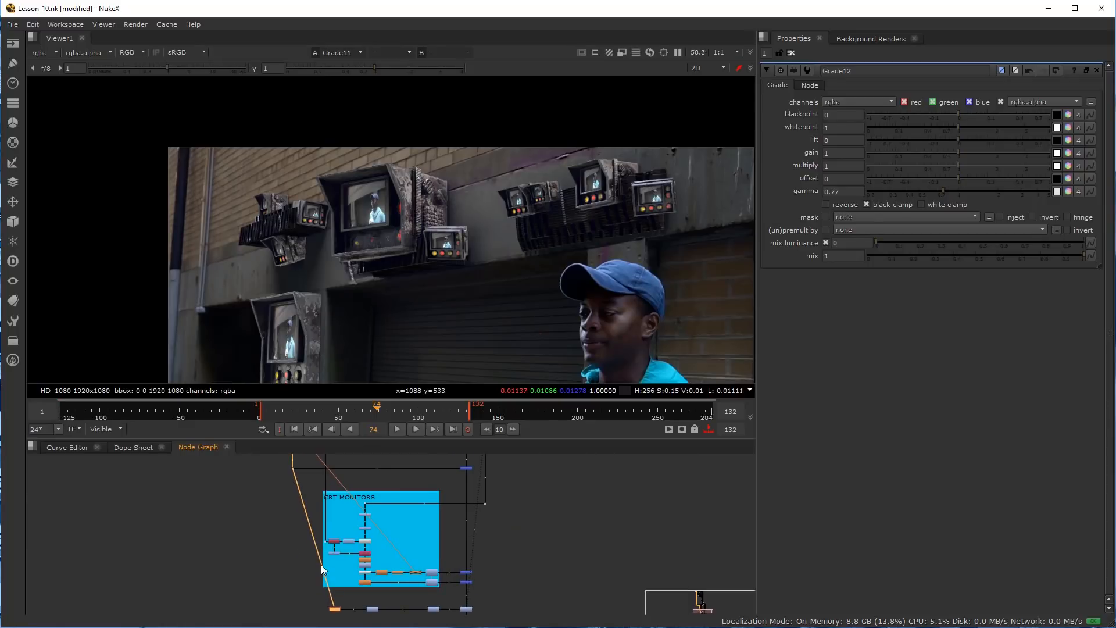
scroll(317, 563, up, 5)
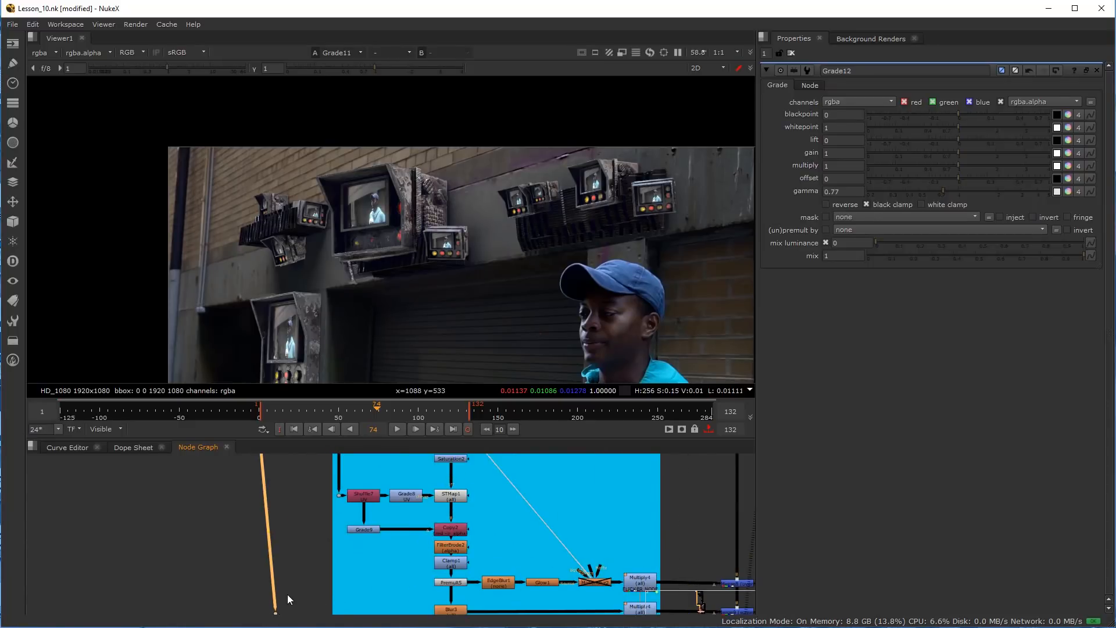
scroll(287, 595, down, 2)
drag(290, 514, 264, 571)
middle_drag(379, 575, 260, 560)
scroll(260, 560, up, 2)
drag(242, 558, 255, 559)
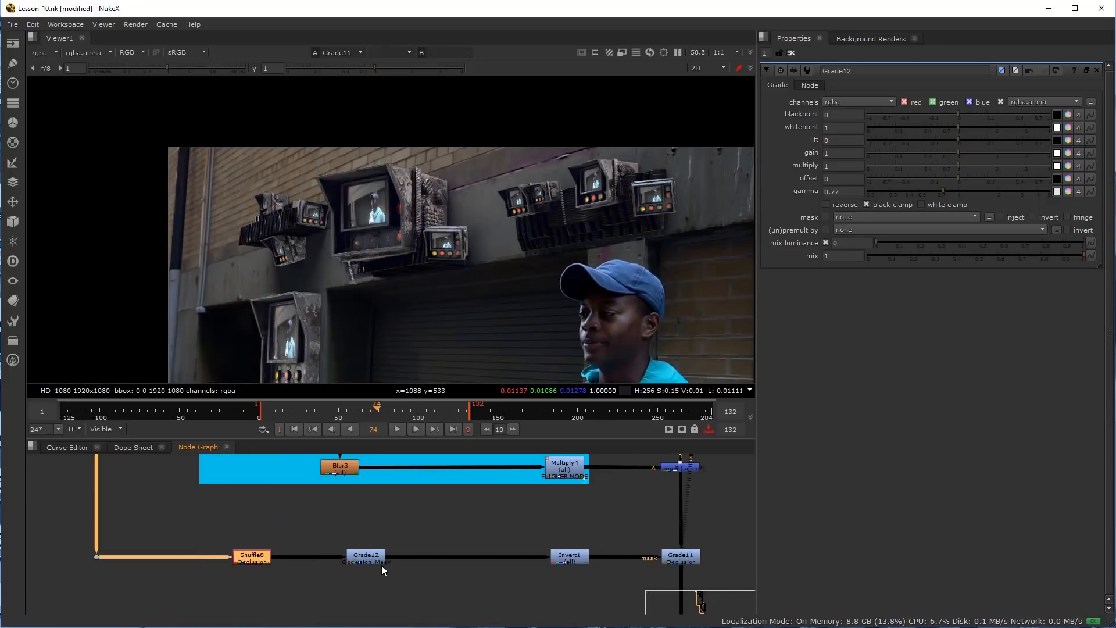
Align the Occlusion_Mask Grade and Invert nodes in a straight row with the occlusion Shuffle
drag(380, 561, 371, 561)
drag(559, 557, 553, 556)
middle_drag(523, 554, 396, 601)
Widen the CRT MONITORS backdrop to enclose the merge nodes on the main pipe
scroll(395, 601, down, 3)
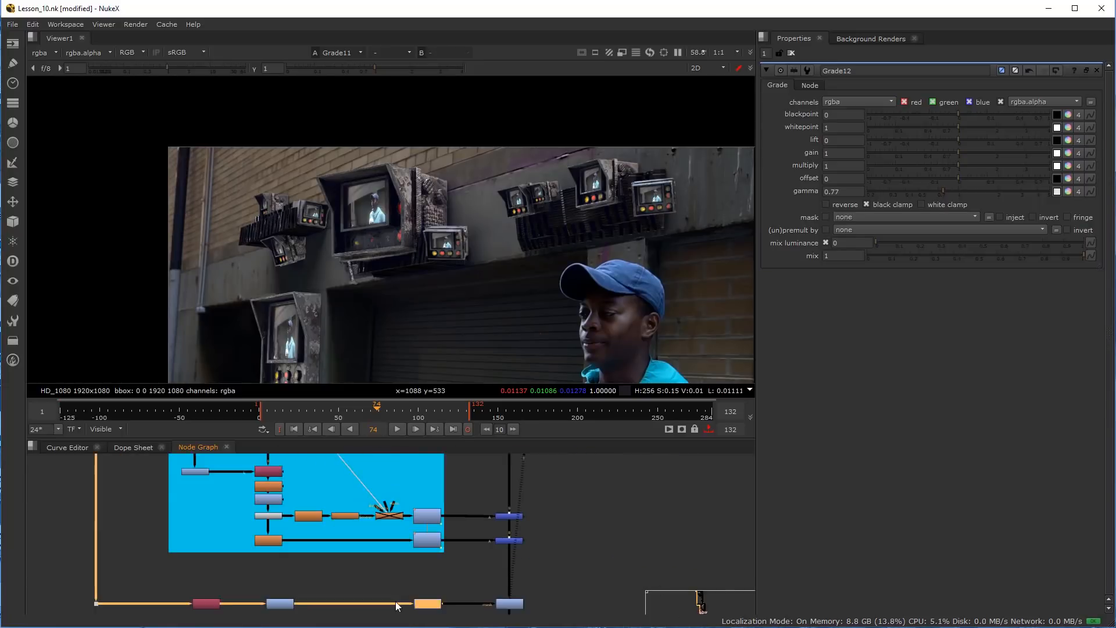
scroll(448, 569, up, 4)
scroll(445, 554, down, 4)
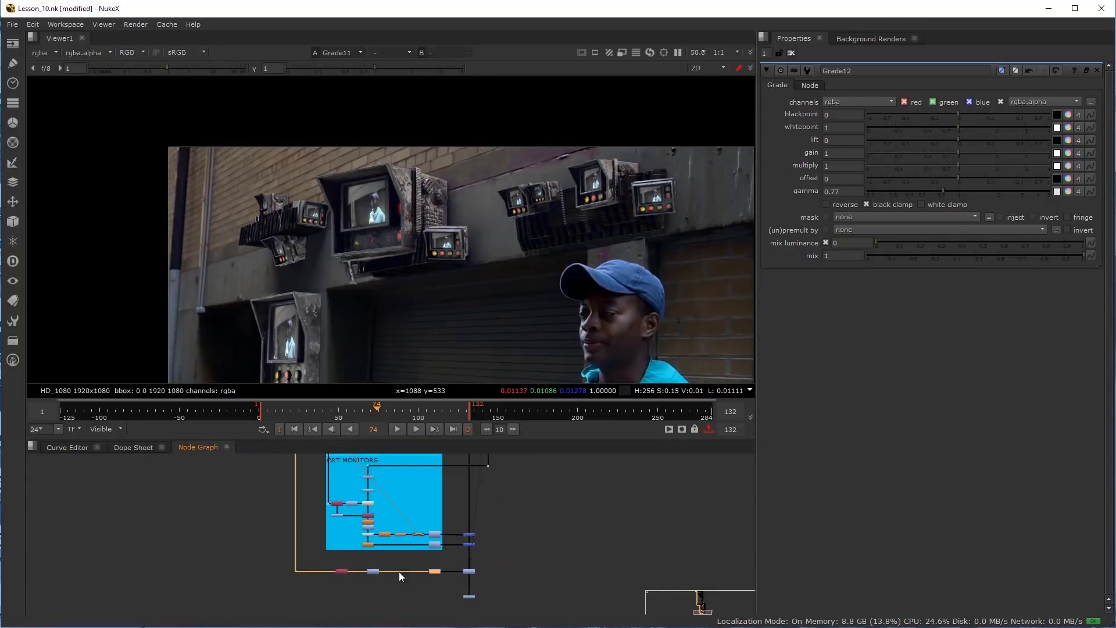
scroll(369, 575, up, 3)
drag(372, 576, 446, 579)
scroll(466, 584, down, 3)
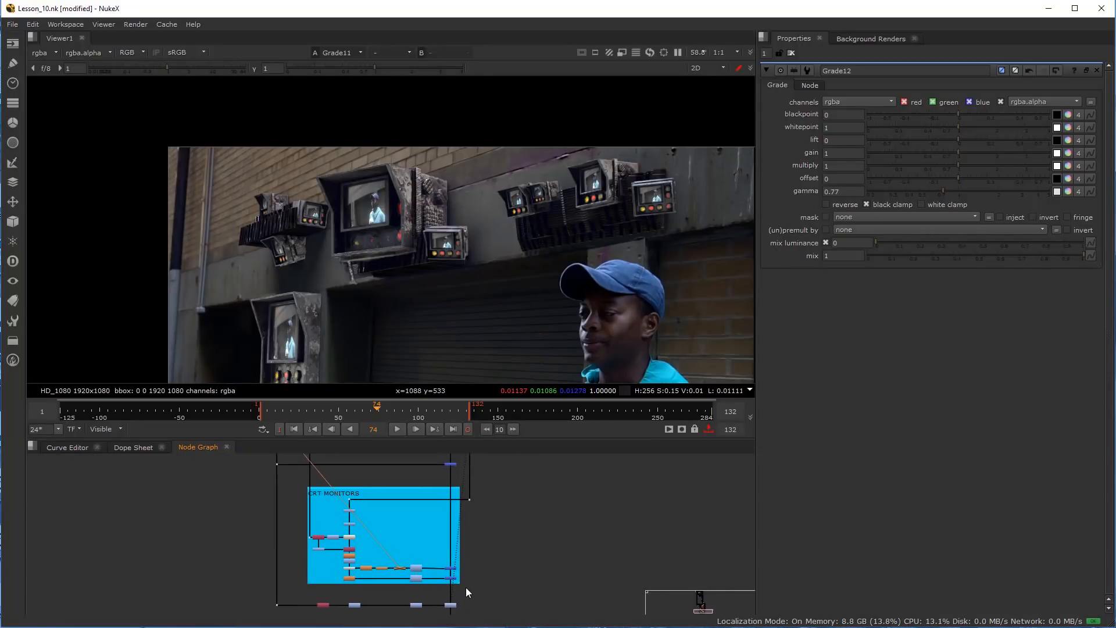
Select the whole row of occlusion nodes below CRT MONITORS and add a Backdrop behind them
scroll(474, 561, up, 1)
key(space)
scroll(550, 454, up, 5)
drag(406, 428, 721, 469)
key(Tab)
text(ba)
click(753, 482)
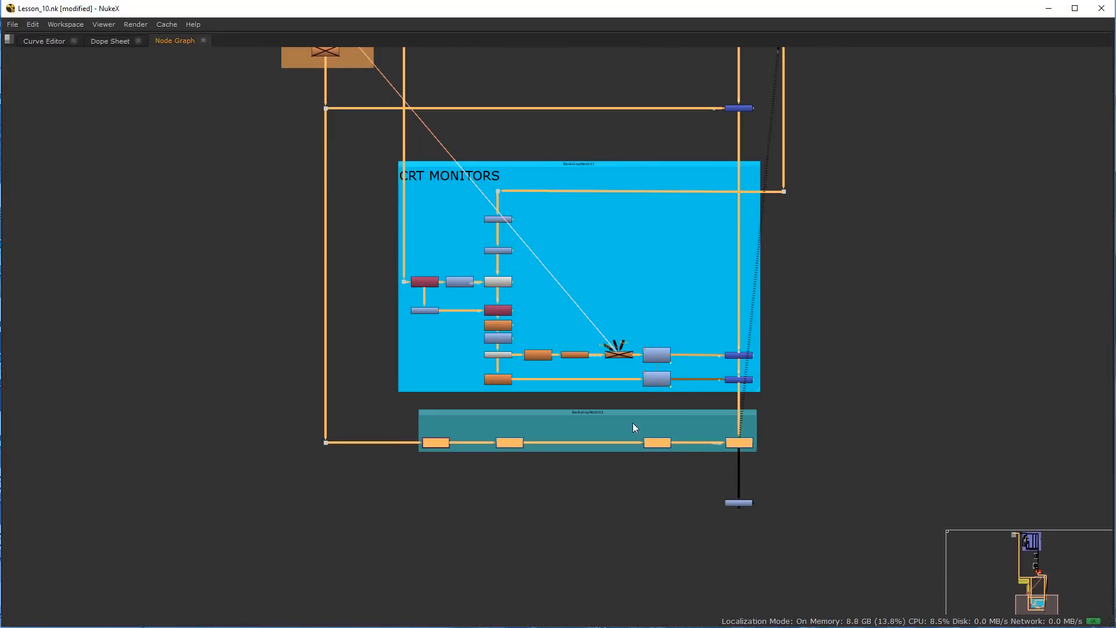
Set the new occlusion backdrop's tile color to white
scroll(586, 415, up, 2)
double_click(589, 410)
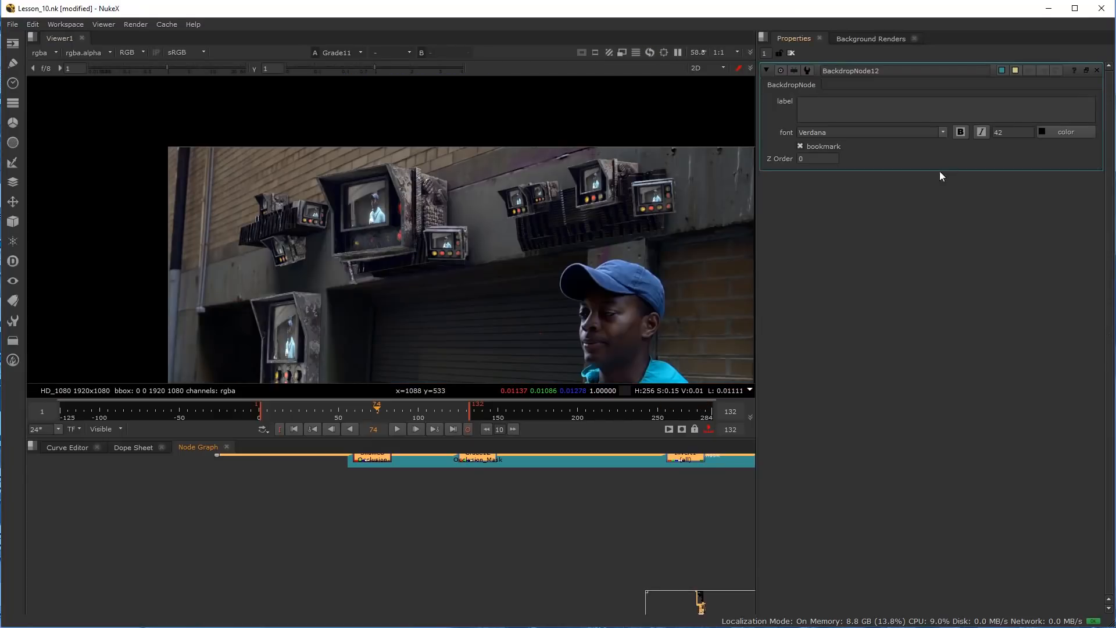
click(1002, 70)
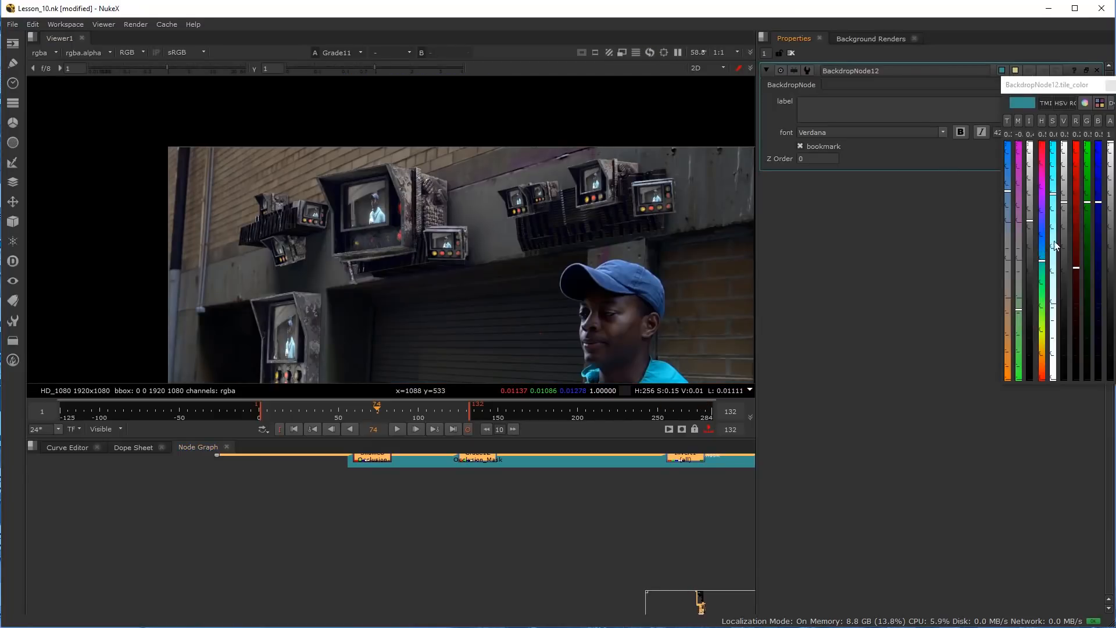
drag(1064, 228, 1063, 141)
drag(1056, 187, 1052, 381)
scroll(589, 564, down, 4)
middle_drag(488, 546, 368, 549)
scroll(422, 510, up, 4)
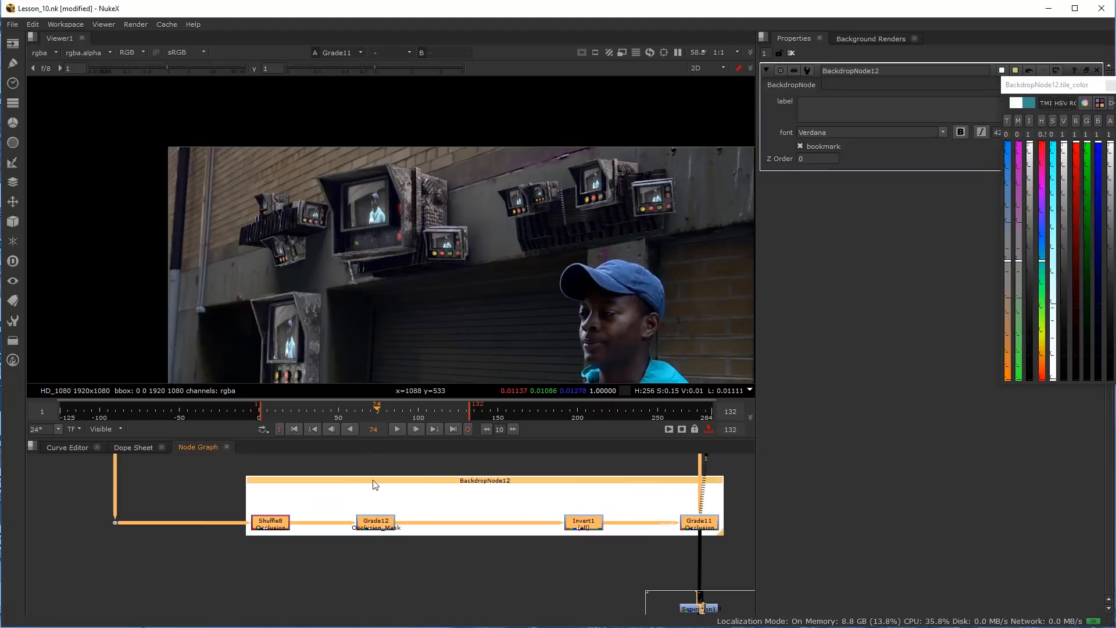
Label the white backdrop "Occlusion Overall"
click(920, 113)
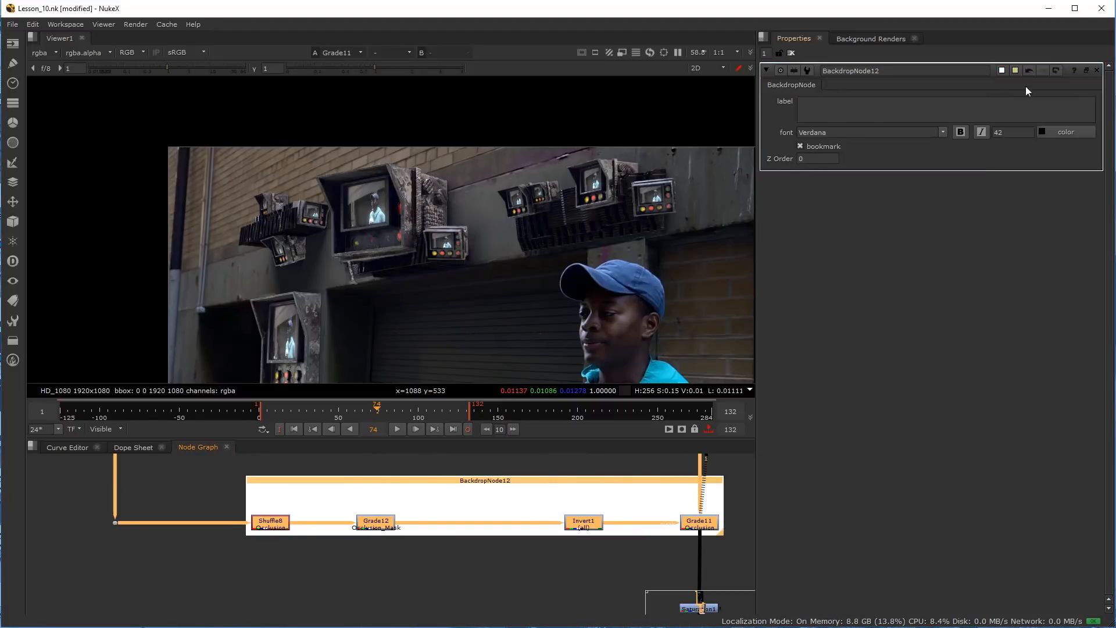
text(Occlu)
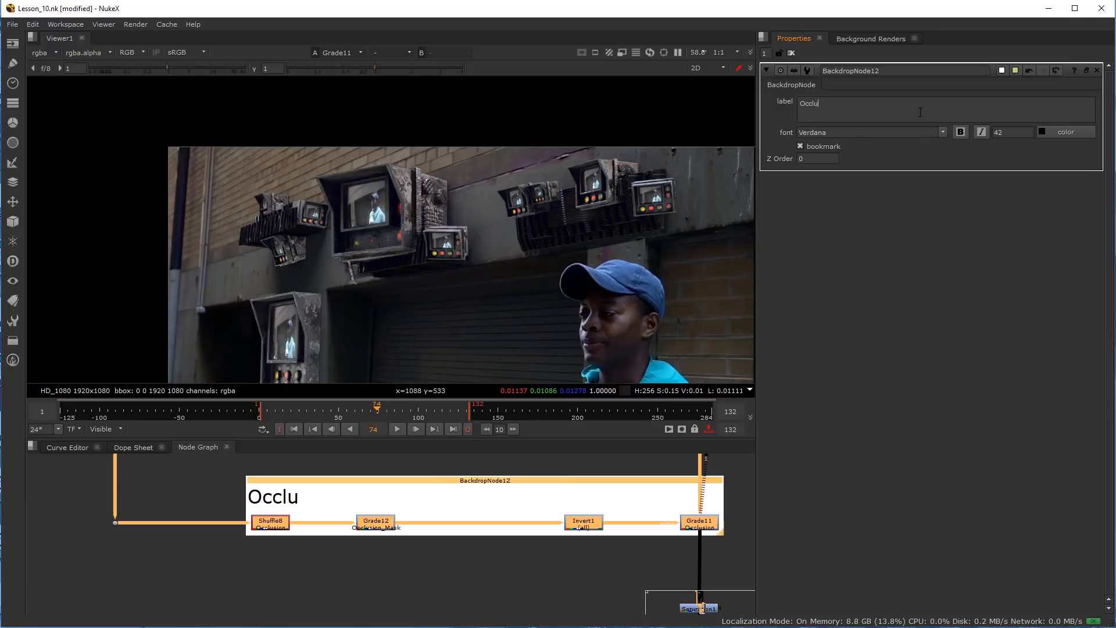
text(sion Overall)
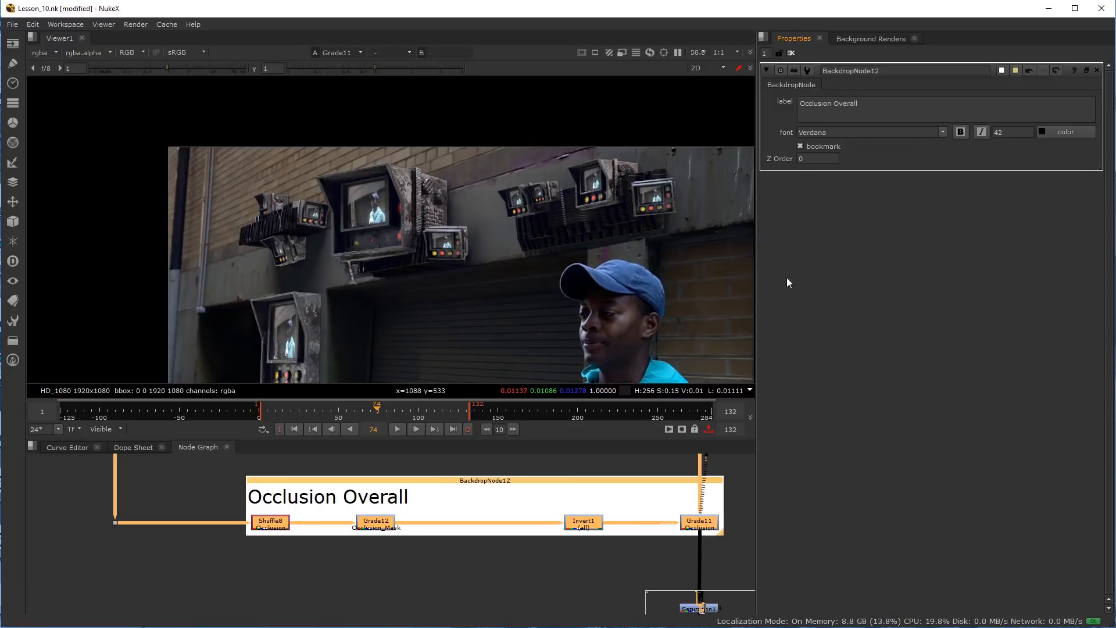
click(404, 561)
scroll(413, 568, down, 3)
scroll(466, 207, up, 2)
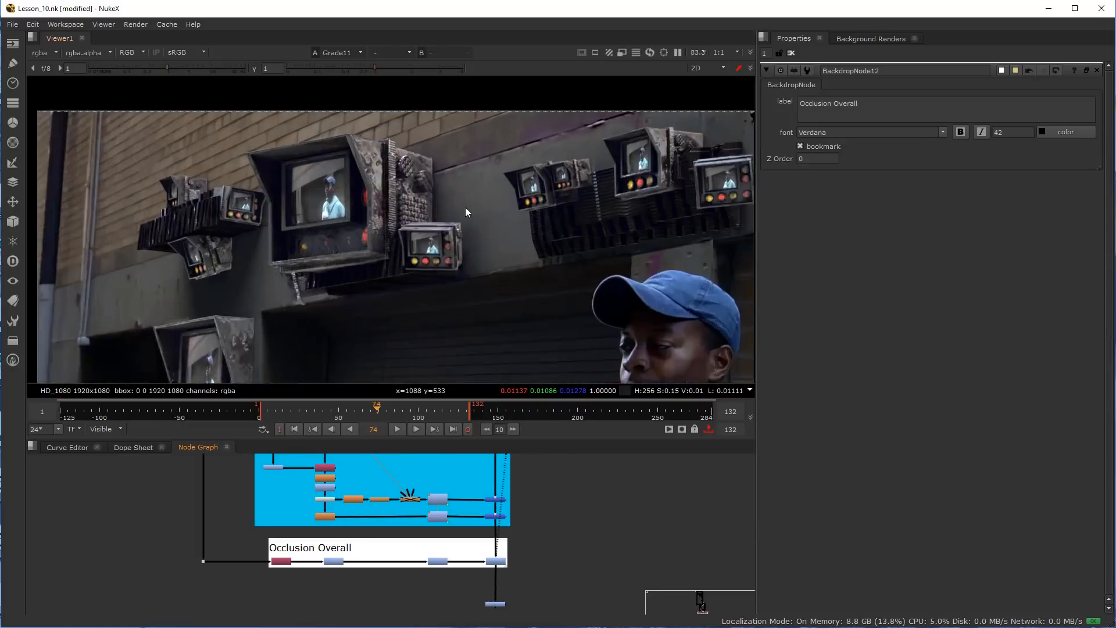
Examine the contact shadows around the wall monitors and the Occlusion Grade node
scroll(465, 207, up, 2)
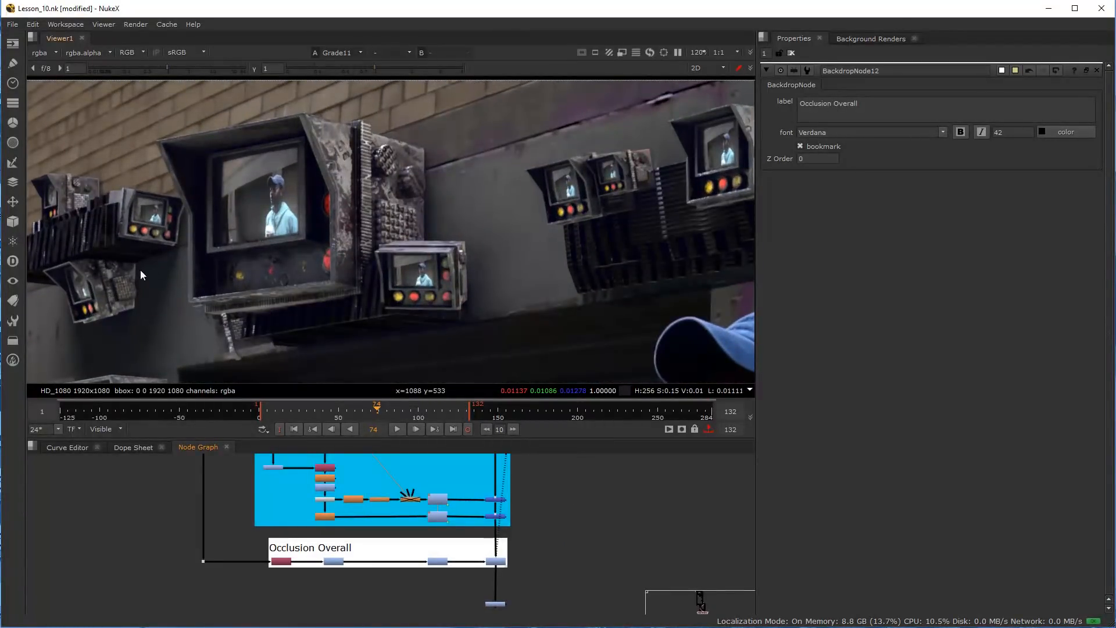
middle_drag(135, 250, 300, 246)
scroll(449, 245, up, 3)
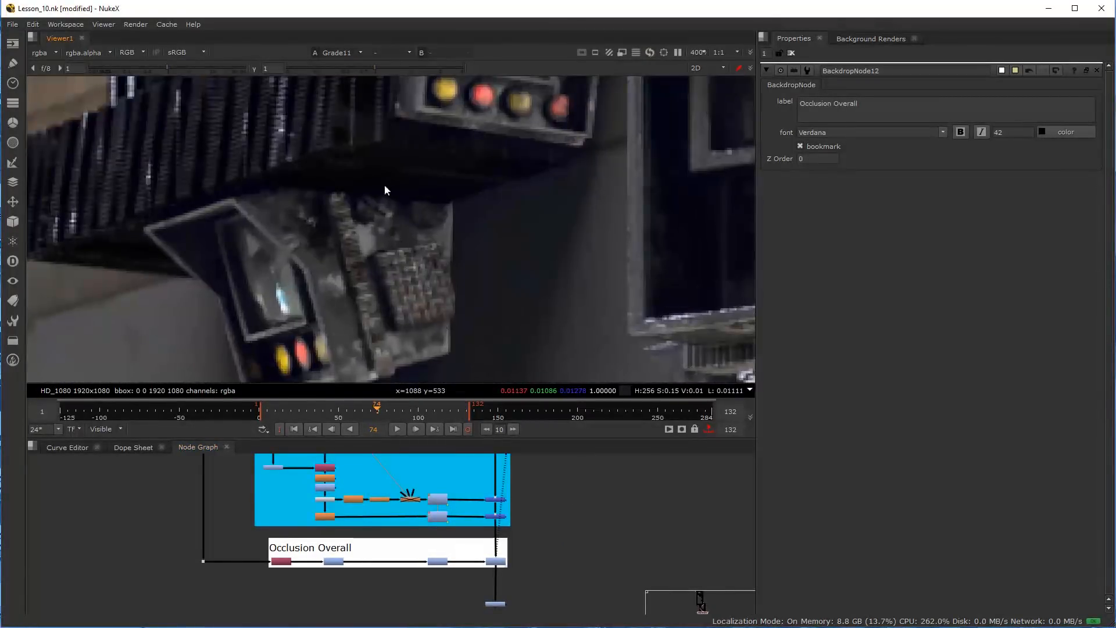
scroll(440, 581, down, 3)
middle_drag(435, 582, 369, 544)
scroll(308, 536, up, 6)
scroll(369, 545, down, 5)
middle_drag(420, 571, 517, 594)
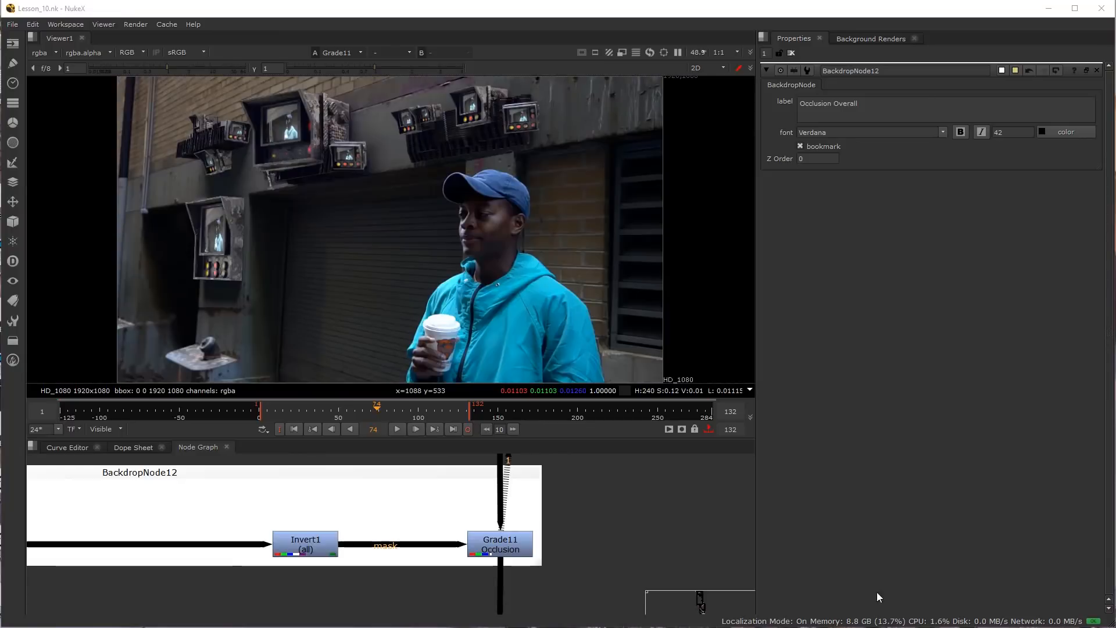
Move the Saturation1 node further below the Occlusion Overall backdrop, in line with the Occlusion Grade
scroll(577, 535, down, 5)
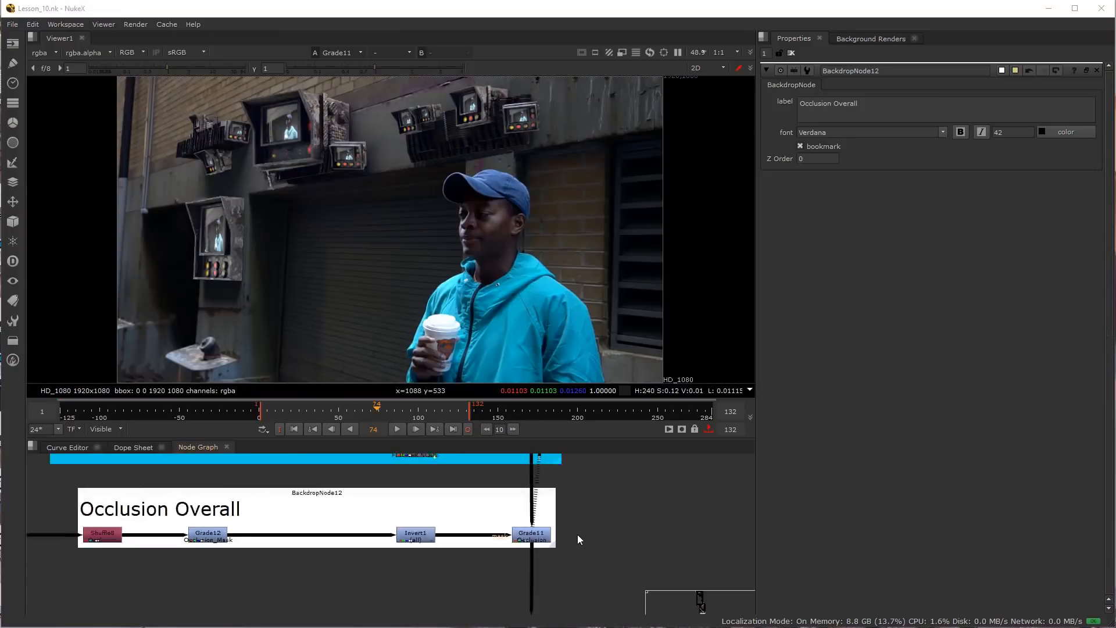
middle_drag(579, 556, 578, 539)
scroll(578, 535, up, 5)
drag(578, 535, 574, 581)
scroll(524, 521, down, 3)
middle_drag(524, 521, 498, 488)
drag(523, 530, 528, 517)
scroll(506, 521, down, 3)
middle_drag(492, 495, 486, 535)
scroll(485, 536, up, 3)
Select the Saturation1 node and add a Backdrop behind it
drag(461, 523, 572, 585)
key(Tab)
text(bad)
key(Down)
key(Return)
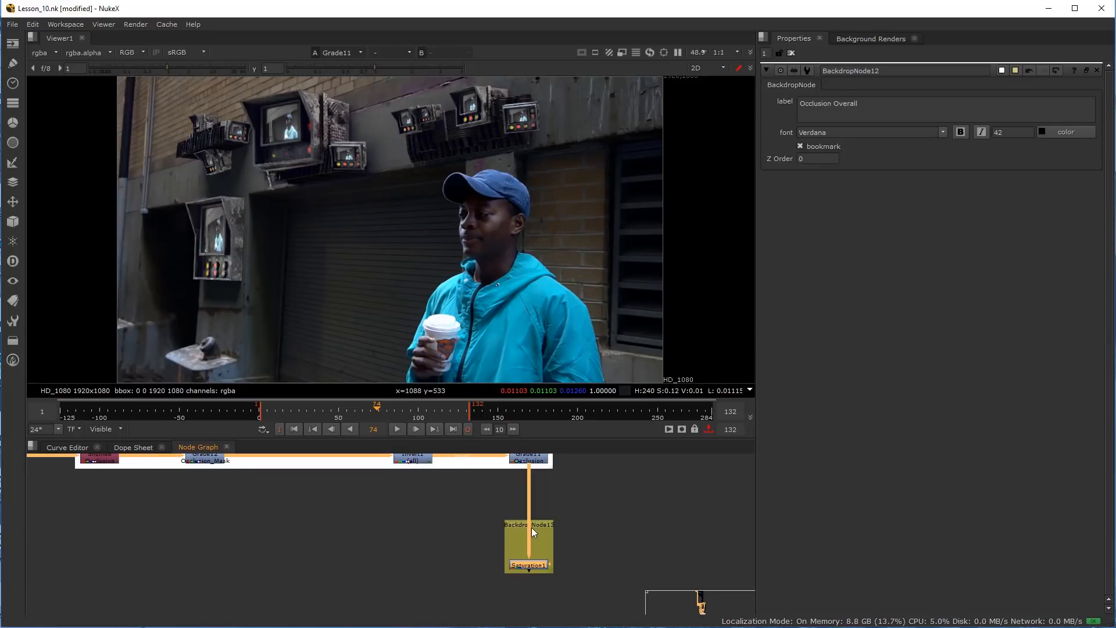
Set the Saturation1 backdrop's tile color to bright red
click(1002, 71)
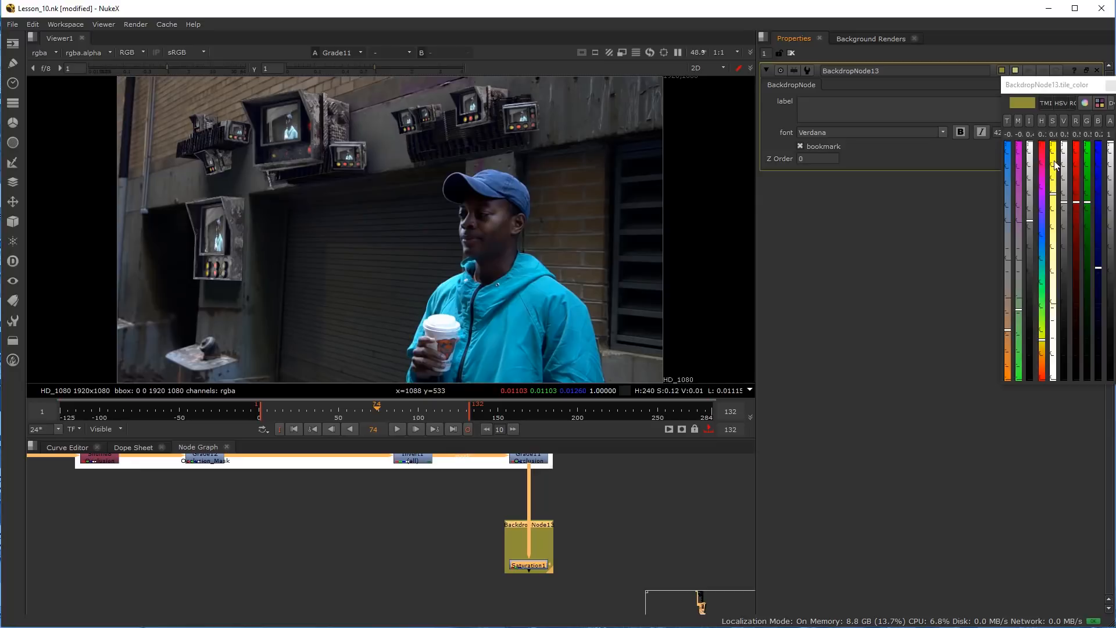
click(1076, 153)
drag(1077, 152, 1077, 140)
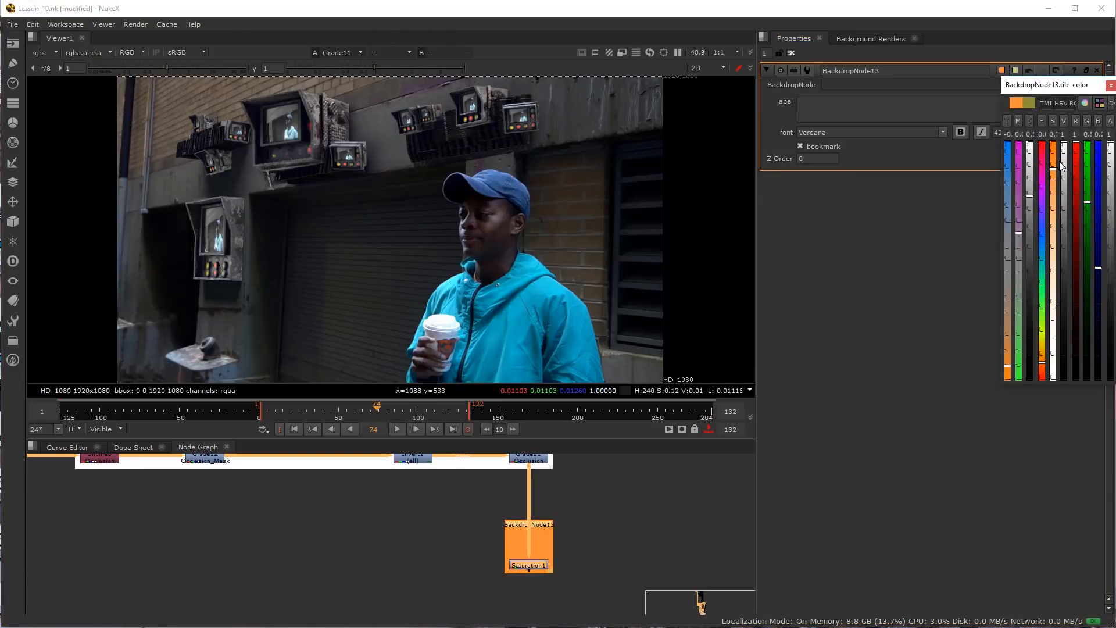
drag(1055, 153, 1056, 139)
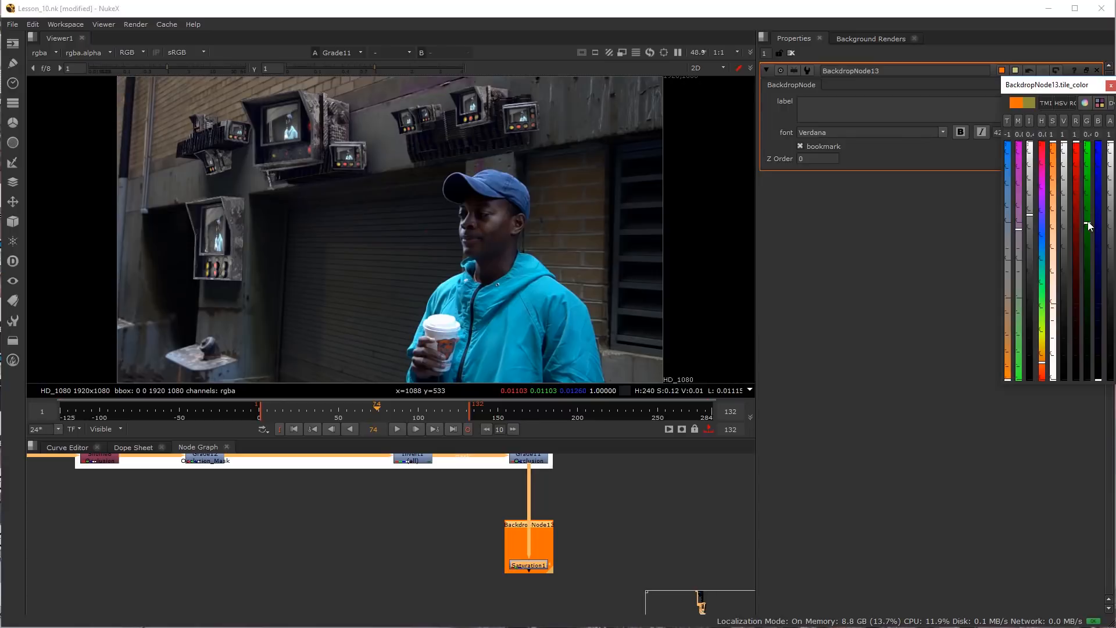
drag(1088, 223, 1104, 434)
Shift the red backdrop sideways and enlarge it to leave room beside the Saturation1 node
scroll(610, 549, up, 3)
ctrl+drag(458, 501, 382, 494)
drag(437, 579, 615, 603)
scroll(484, 547, down, 2)
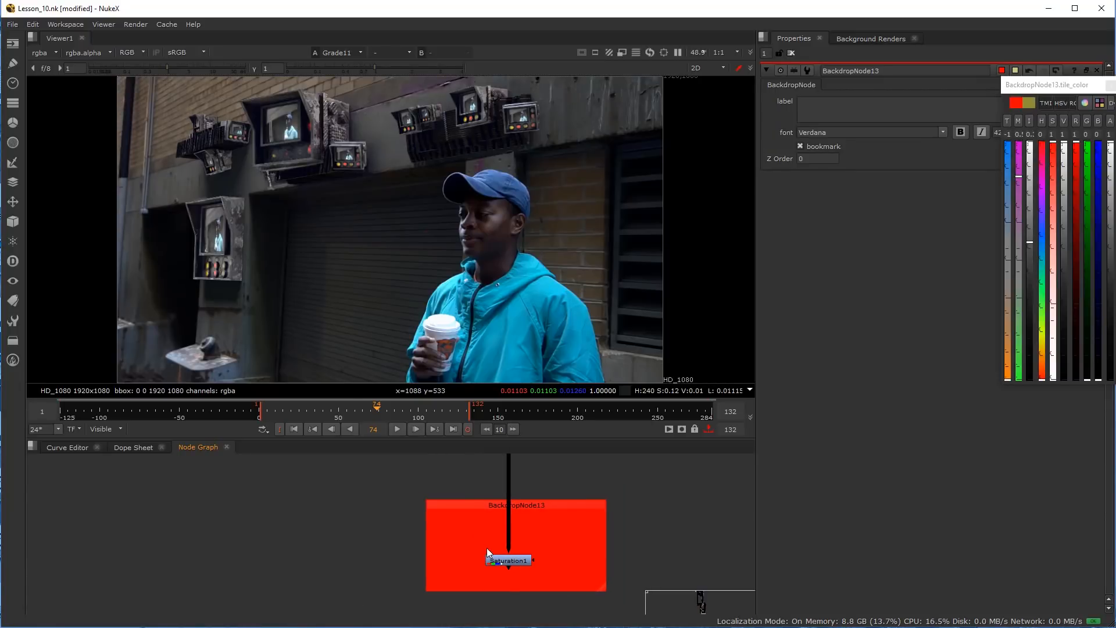
Add a Write node in the red backdrop and branch it through Dots off the pipe above Saturation1
key(Tab)
text(wr)
key(Return)
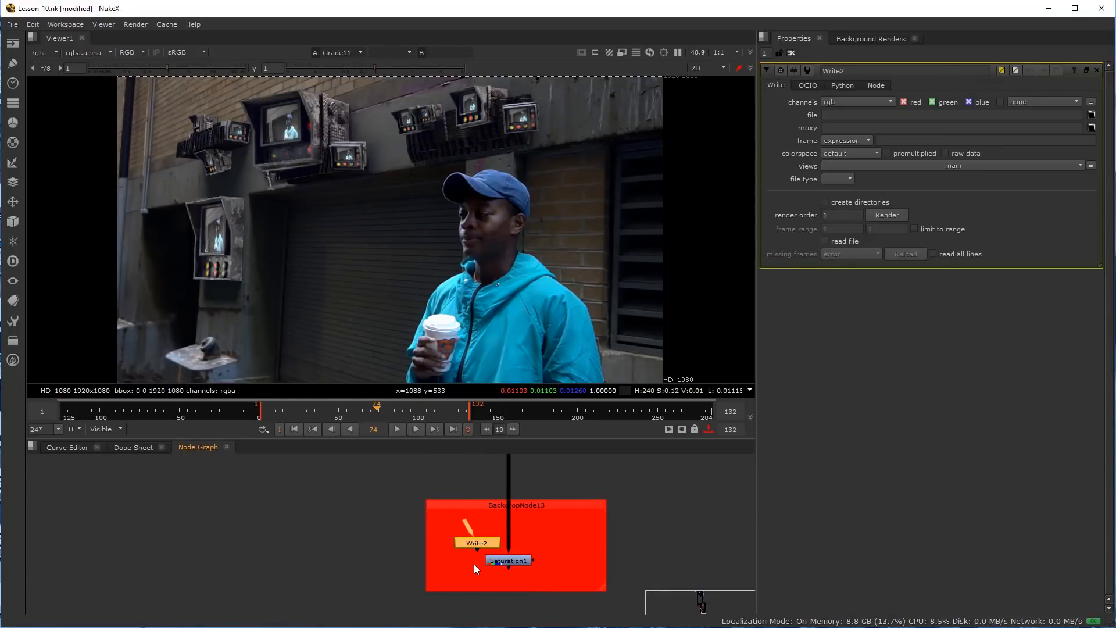
ctrl+drag(508, 504, 480, 524)
drag(510, 561, 482, 572)
mouse_move(570, 545)
mouse_down()
mouse_move(480, 525)
mouse_move(577, 524)
mouse_move(571, 571)
mouse_up()
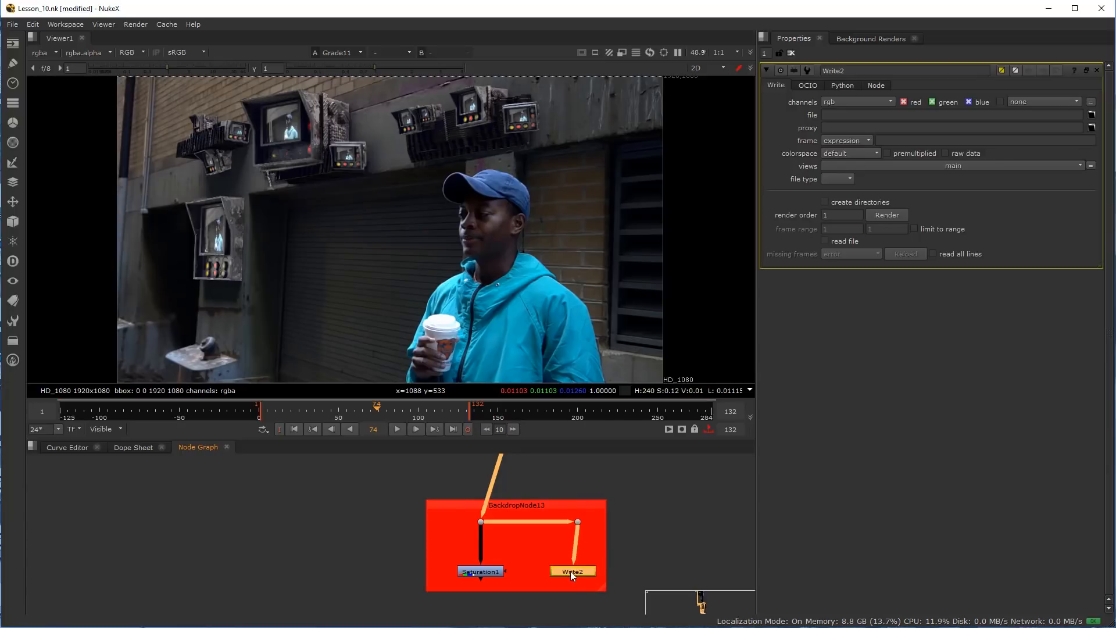
Set the Write node's file type to mov with the Animation codec
click(847, 179)
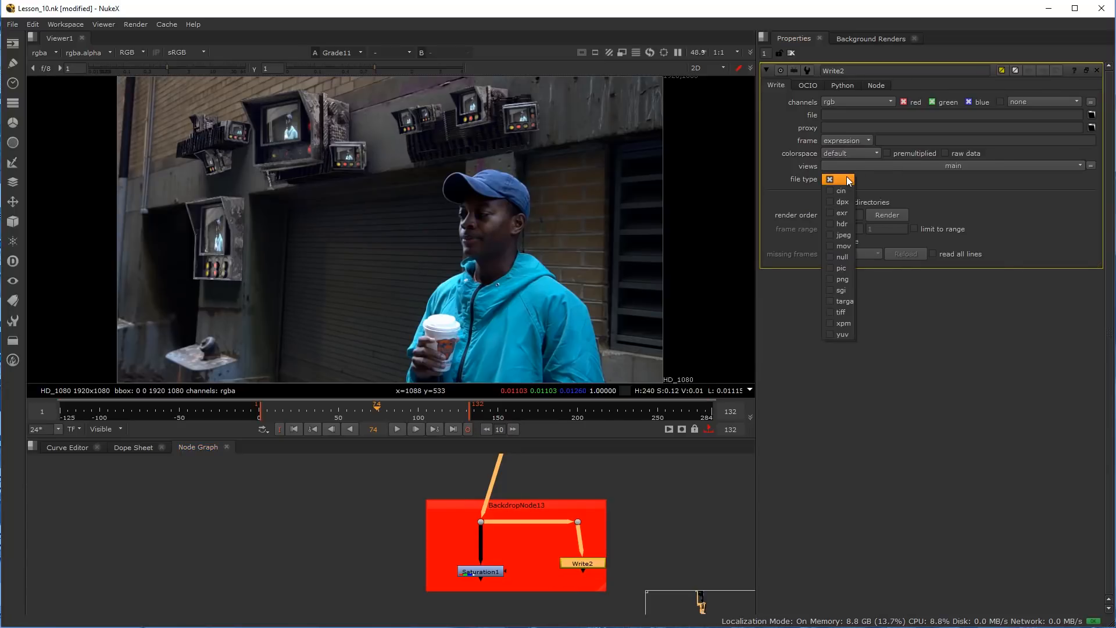
click(842, 246)
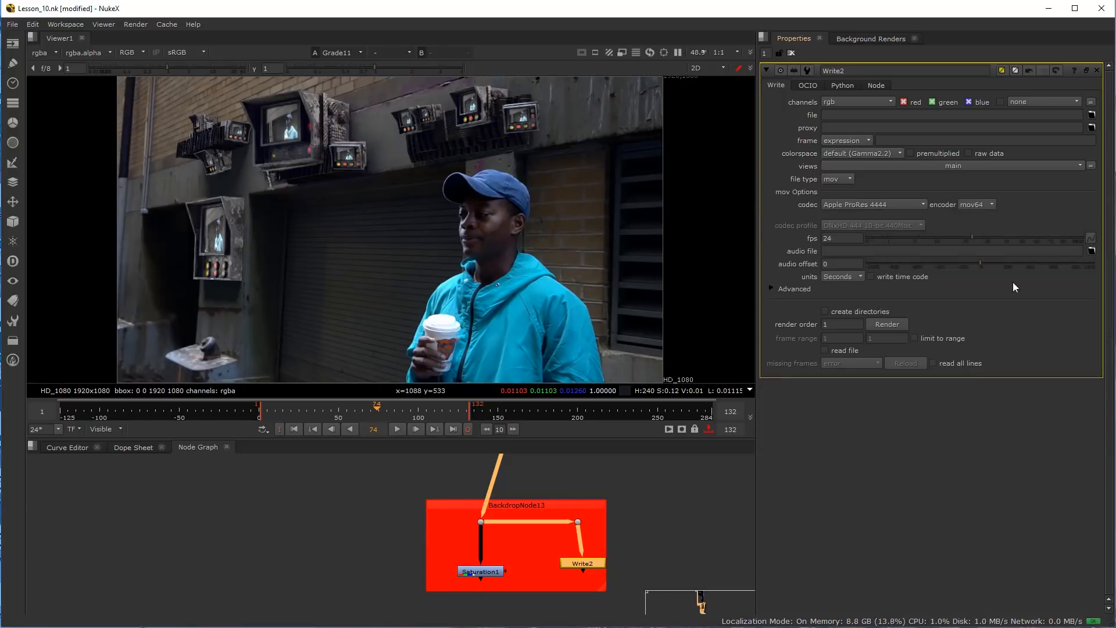
click(901, 205)
click(875, 154)
scroll(533, 564, up, 2)
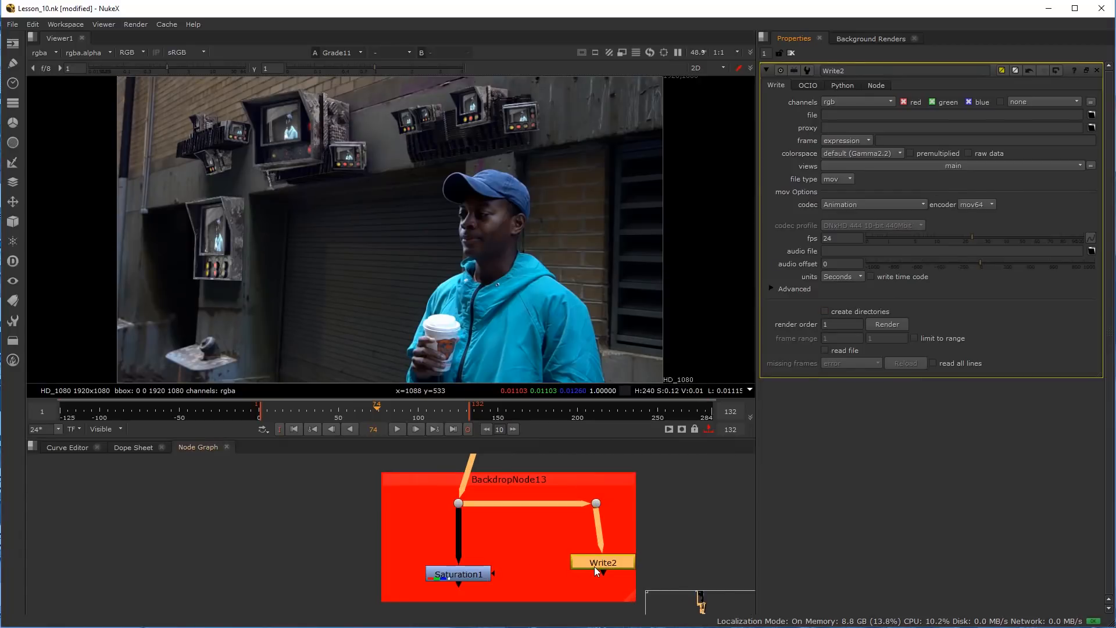
Open the red backdrop's properties and extend the backdrop around the Saturation1 and Write nodes
double_click(500, 478)
scroll(484, 538, down, 2)
drag(560, 575, 570, 596)
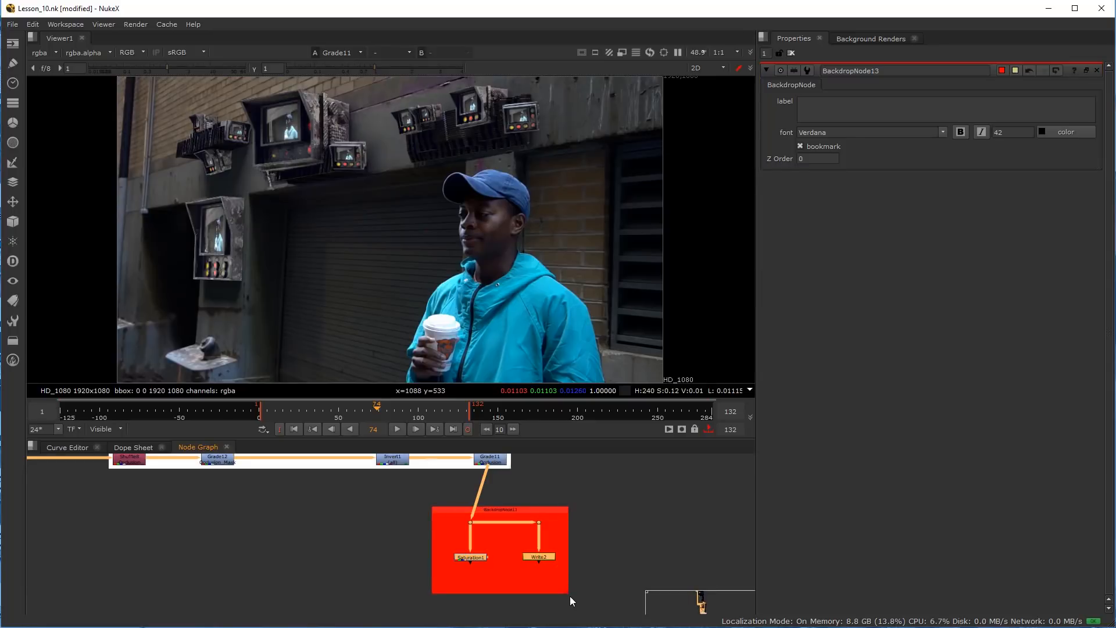
scroll(511, 571, up, 2)
drag(429, 575, 553, 539)
click(496, 504)
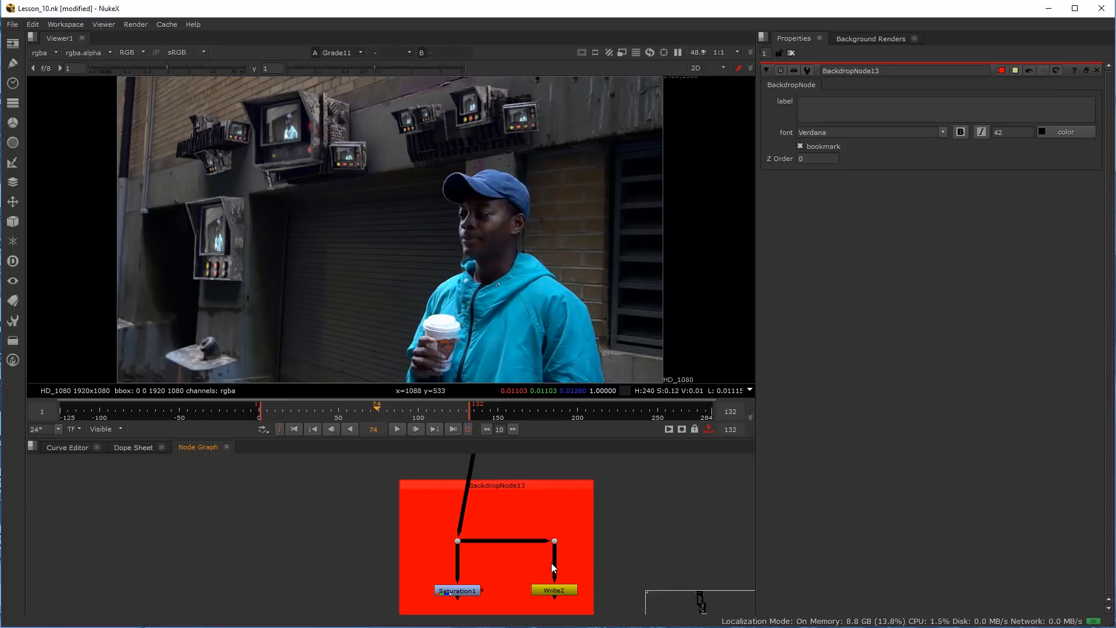
click(499, 481)
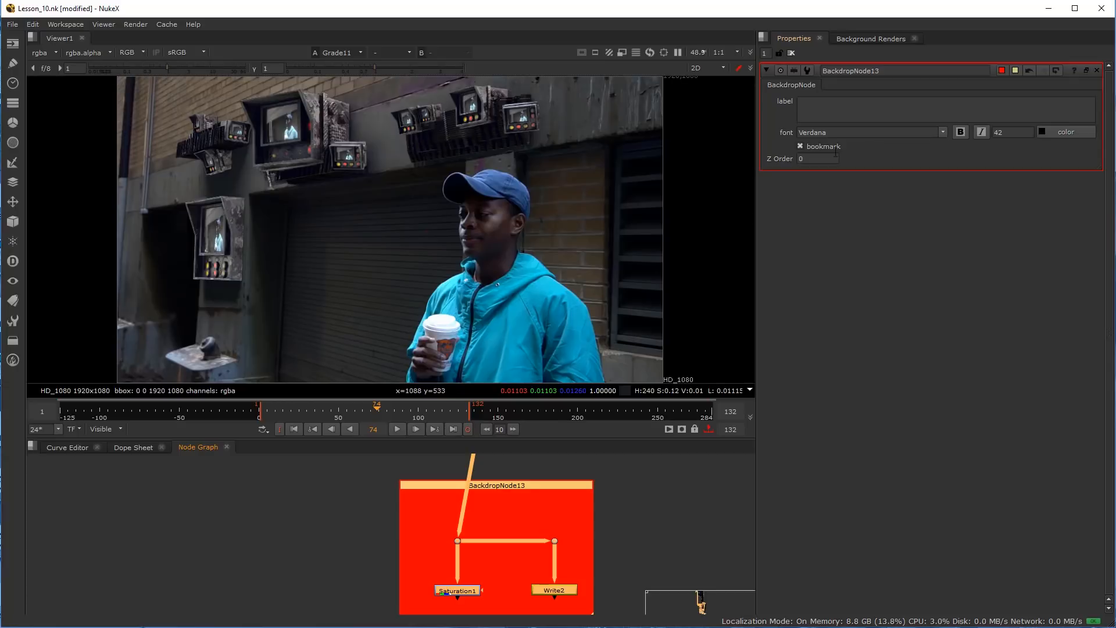
click(546, 557)
scroll(547, 586, up, 2)
drag(495, 519, 605, 605)
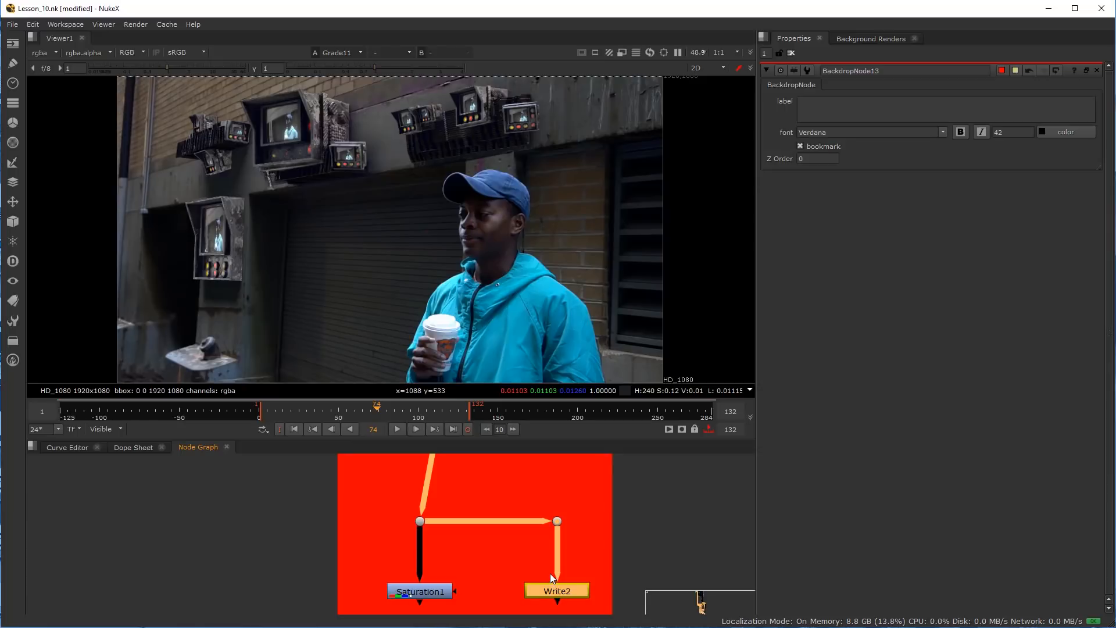
drag(508, 492, 605, 590)
click(579, 519)
Move the red backdrop with its nodes sideways so the pipe from the Grade node above runs straight down into it
scroll(576, 518, down, 3)
drag(525, 473, 553, 471)
middle_drag(540, 504, 521, 525)
scroll(392, 529, down, 4)
scroll(418, 541, up, 5)
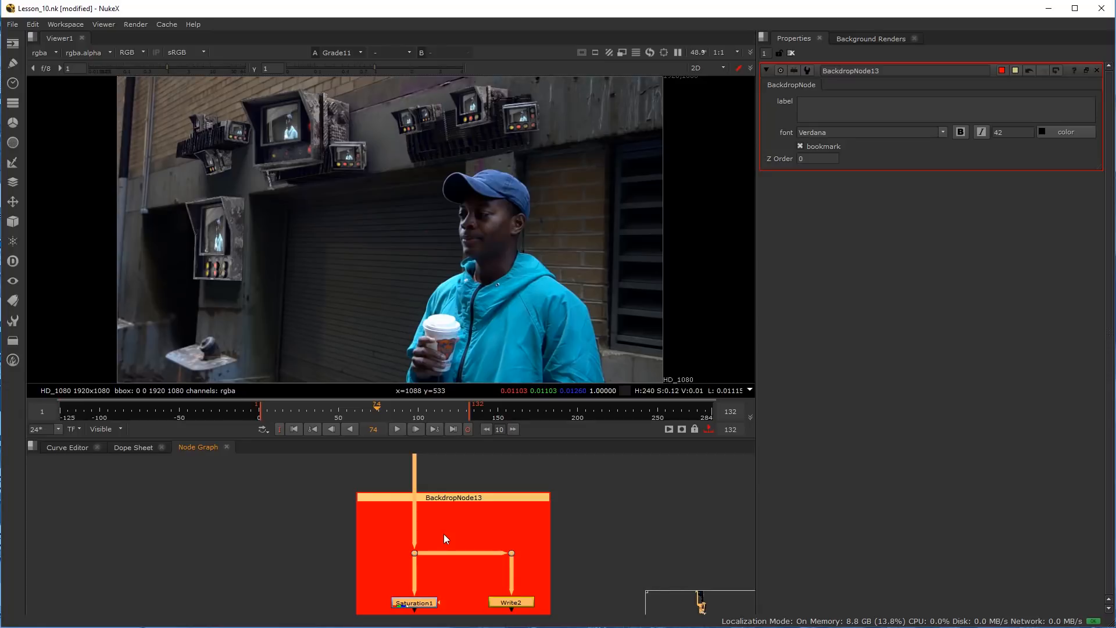
Label the red backdrop OUTPUT
scroll(465, 481, up, 2)
scroll(452, 518, down, 2)
middle_drag(443, 530, 429, 500)
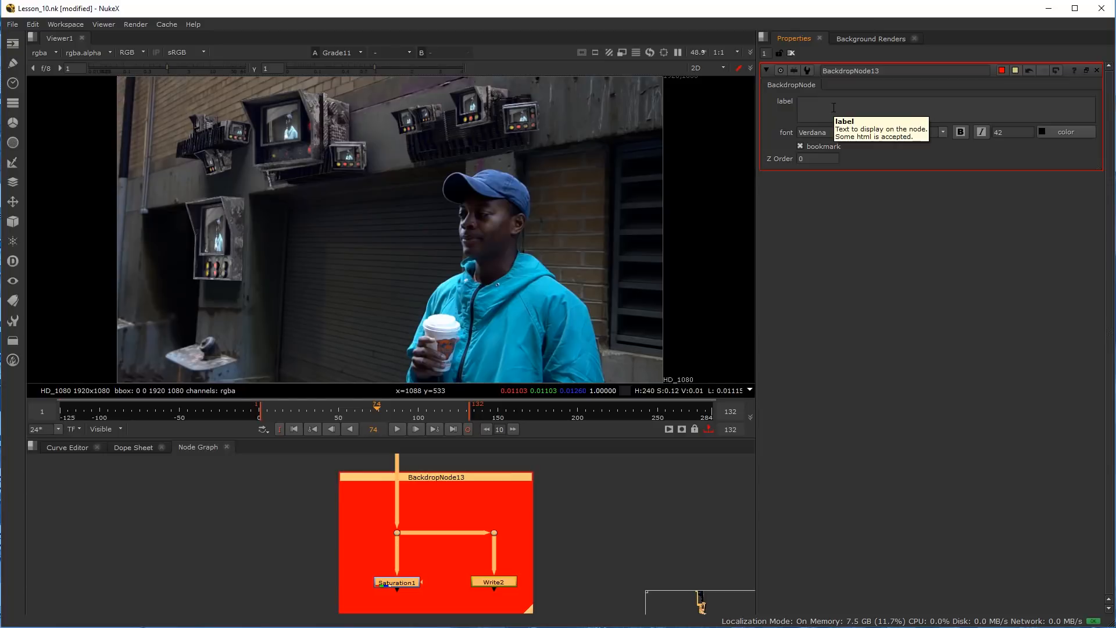
click(835, 97)
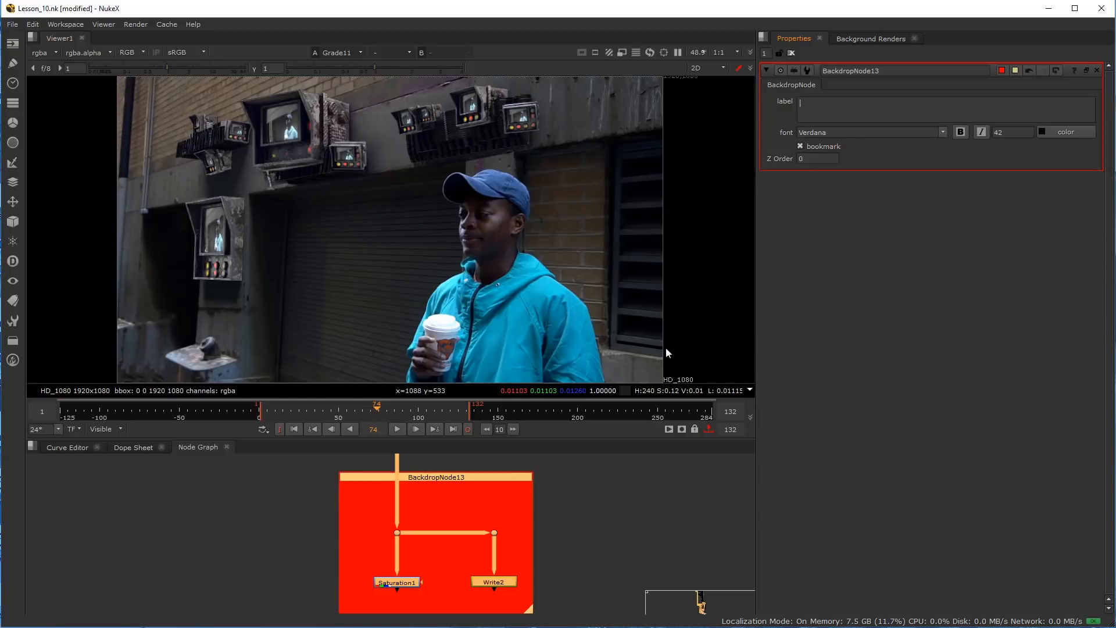
click(351, 514)
click(375, 477)
click(843, 103)
text(OUTPUT)
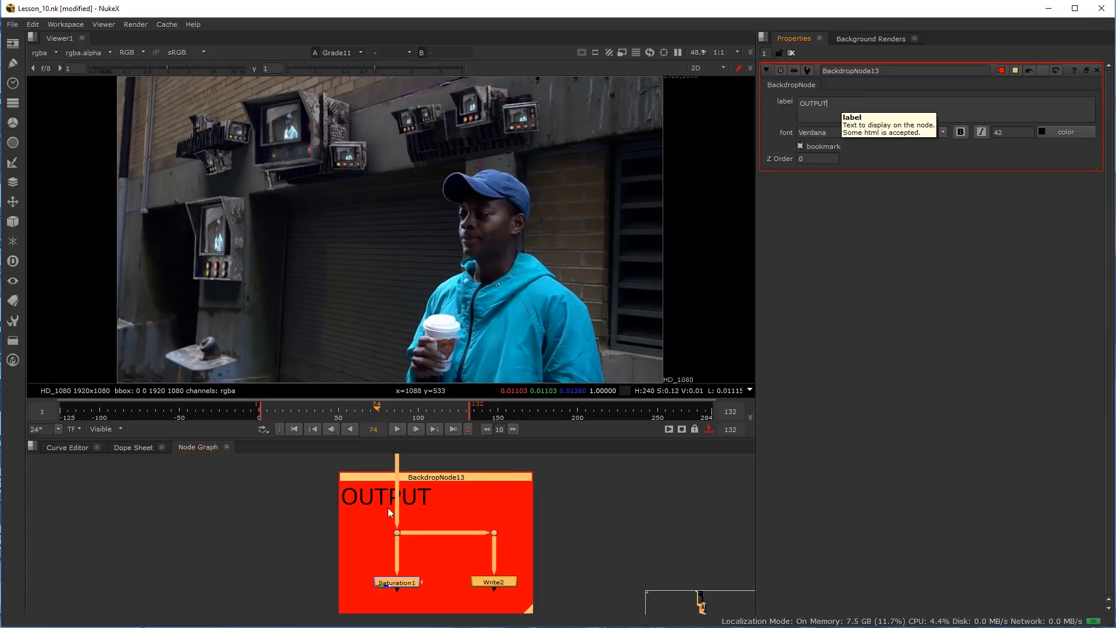
click(294, 557)
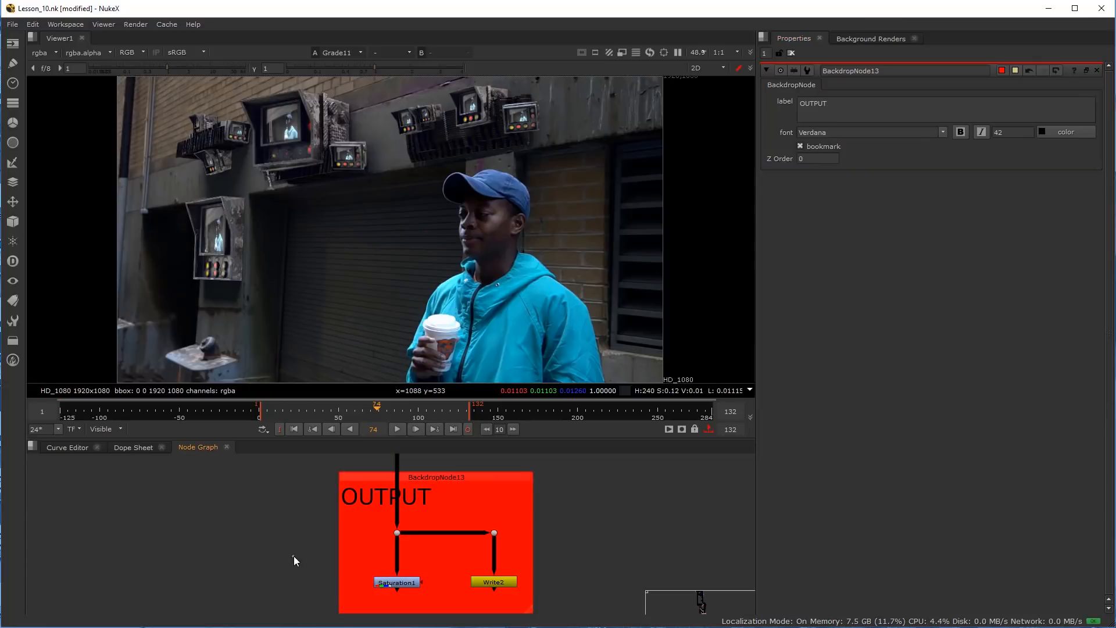
Nudge the OUTPUT backdrop and the nodes inside it slightly downward
click(440, 480)
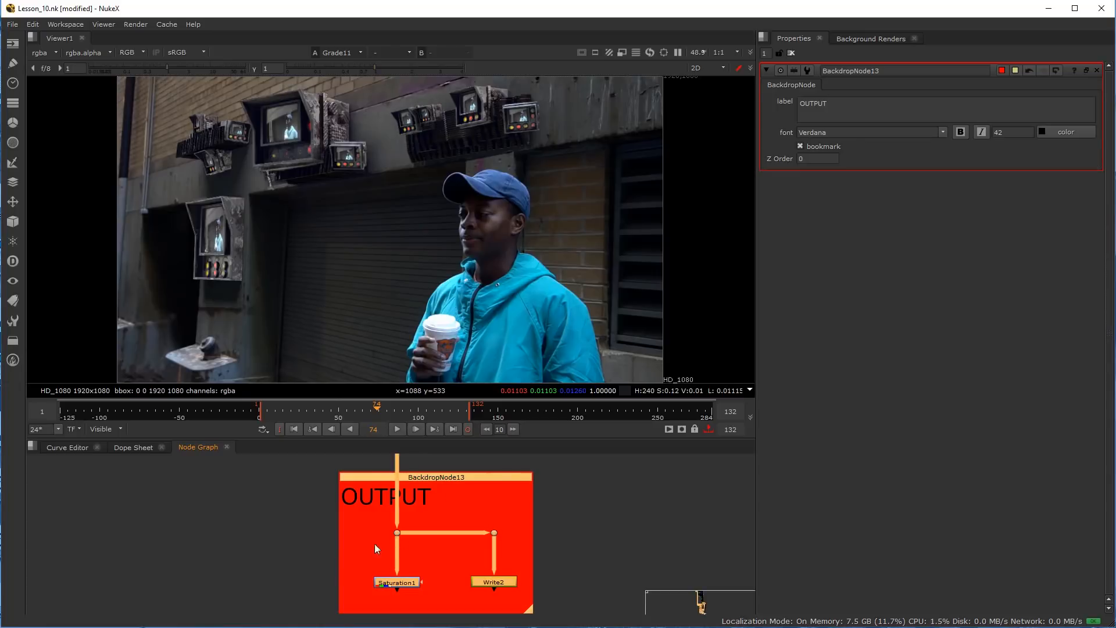
click(382, 520)
drag(383, 473, 383, 479)
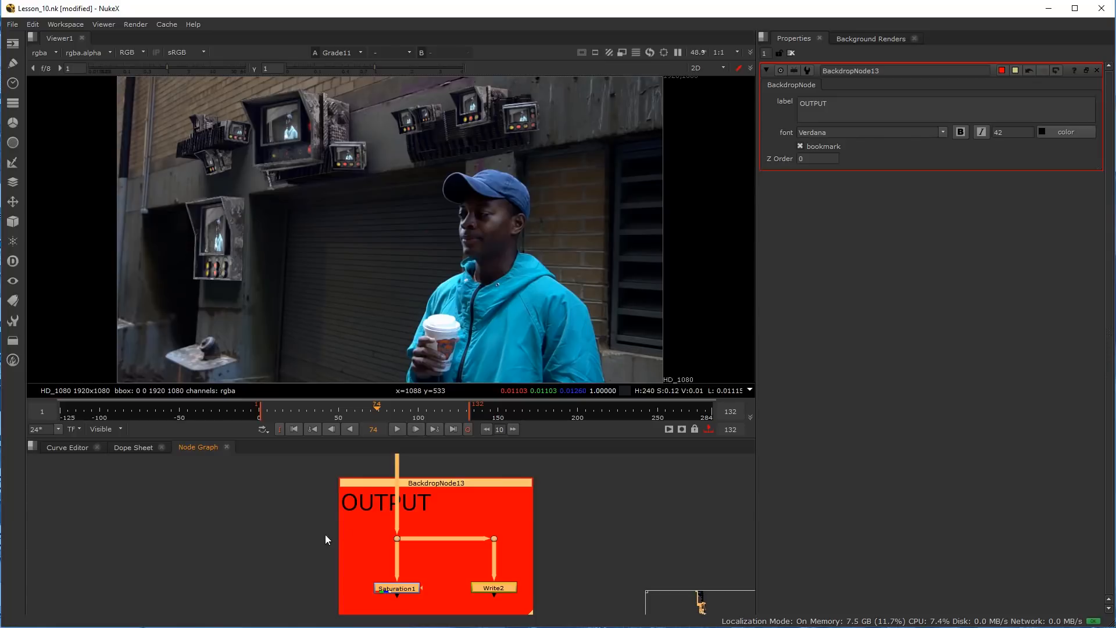
click(308, 535)
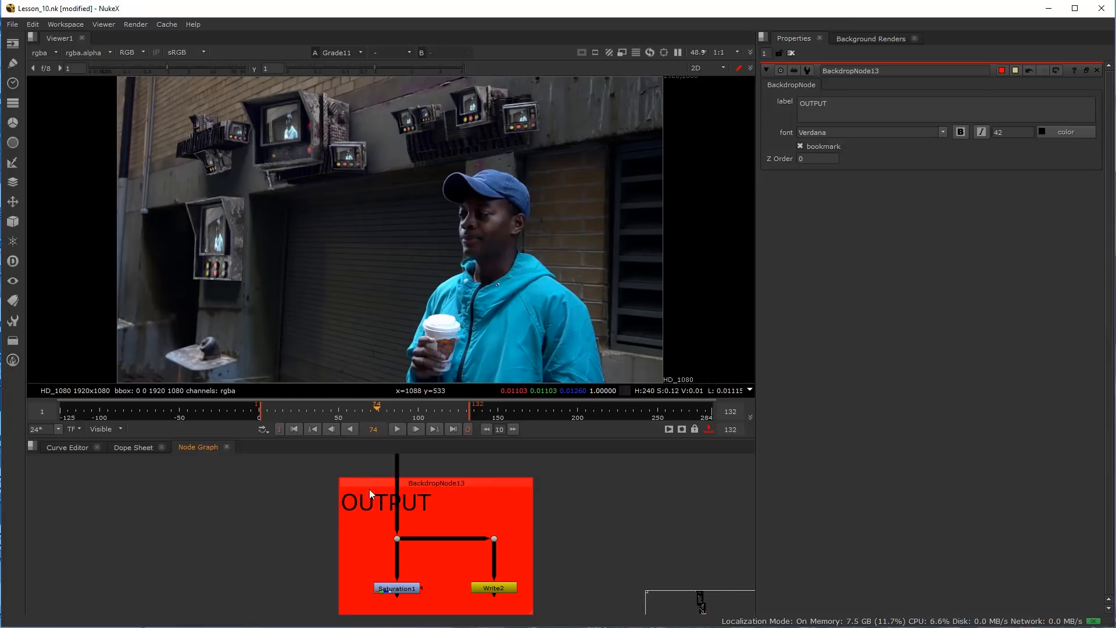
click(374, 485)
click(376, 544)
scroll(400, 576, up, 2)
middle_drag(398, 572, 382, 570)
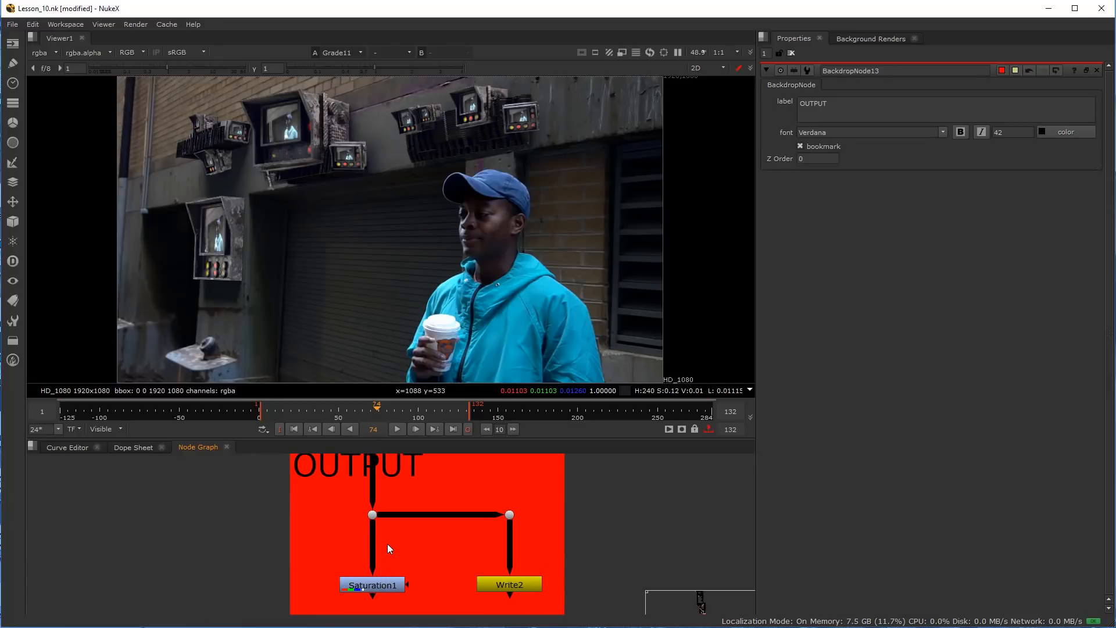
scroll(388, 544, down, 2)
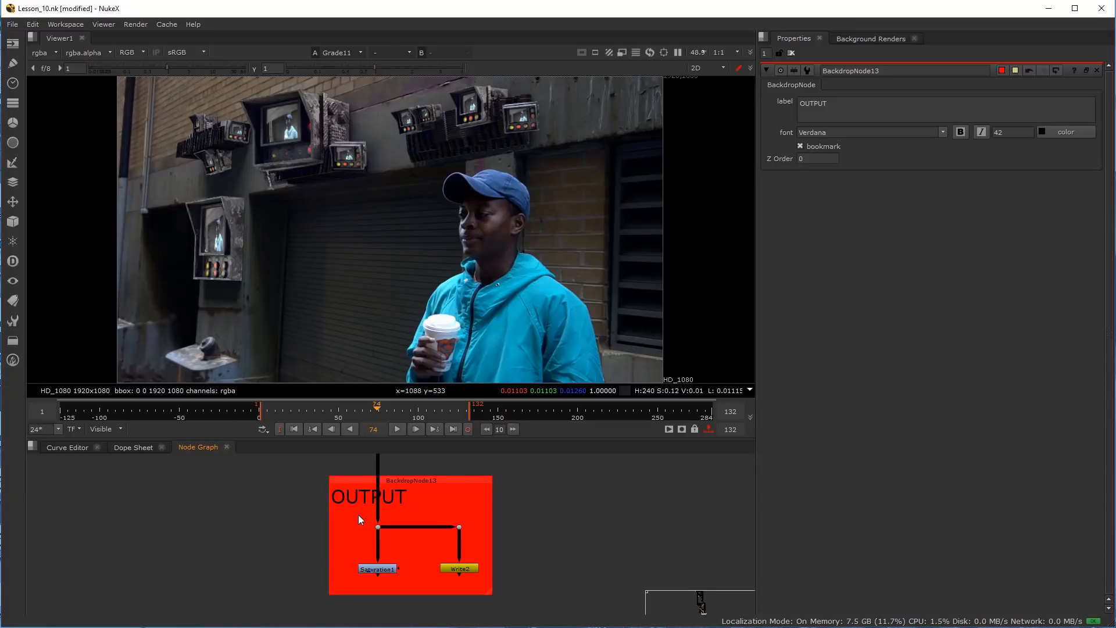
scroll(357, 514, up, 1)
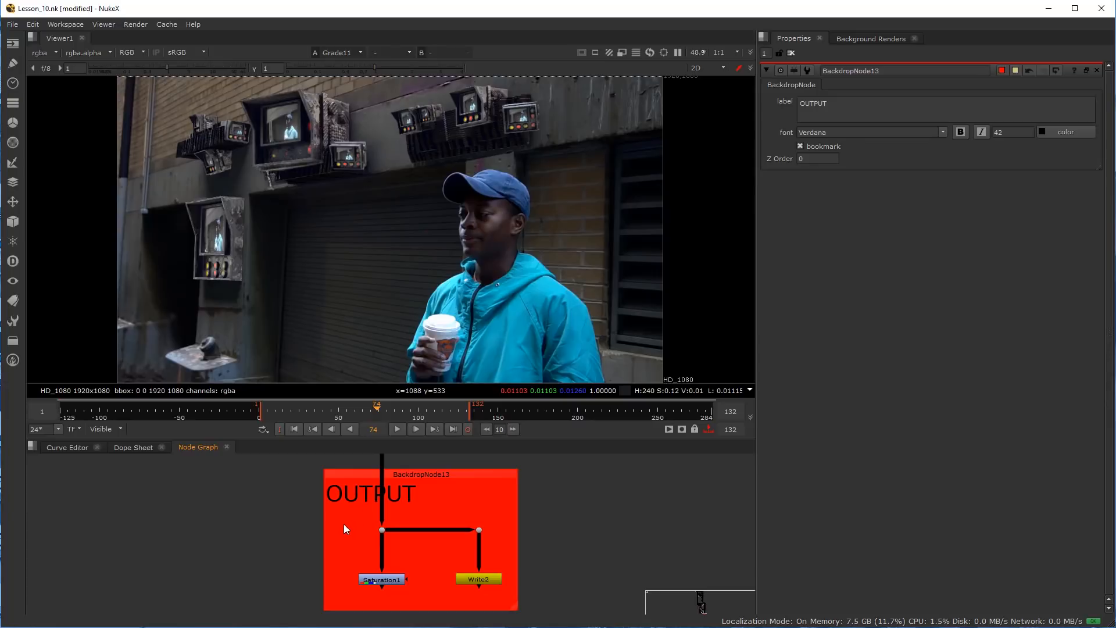
drag(345, 520, 515, 595)
click(345, 542)
mouse_move(347, 545)
middle_down()
mouse_move(347, 562)
mouse_move(349, 544)
middle_up()
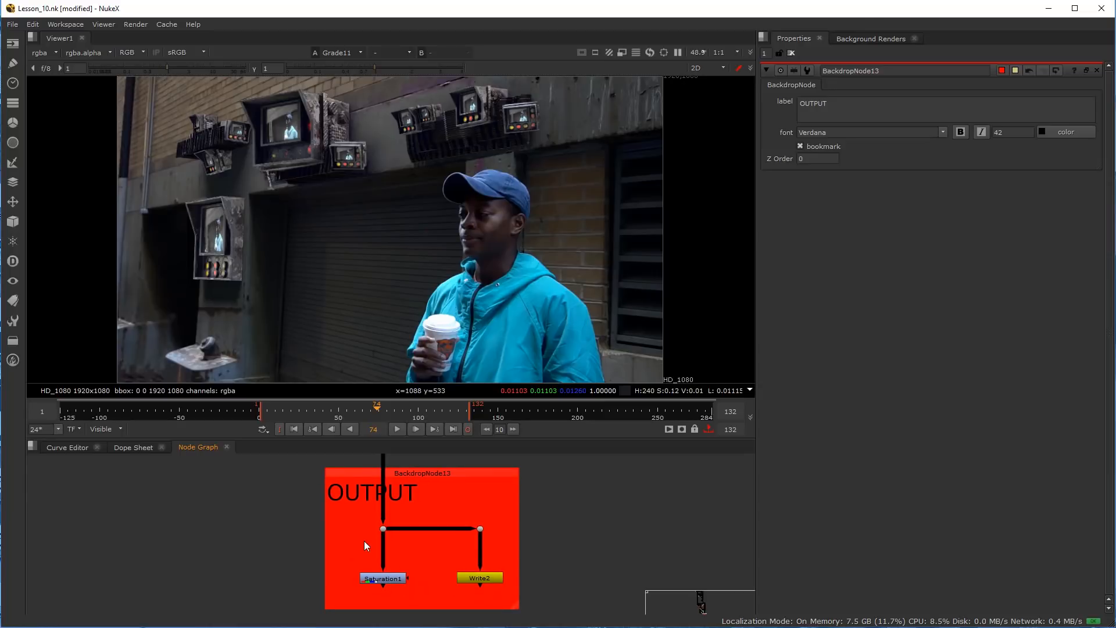
scroll(364, 541, up, 2)
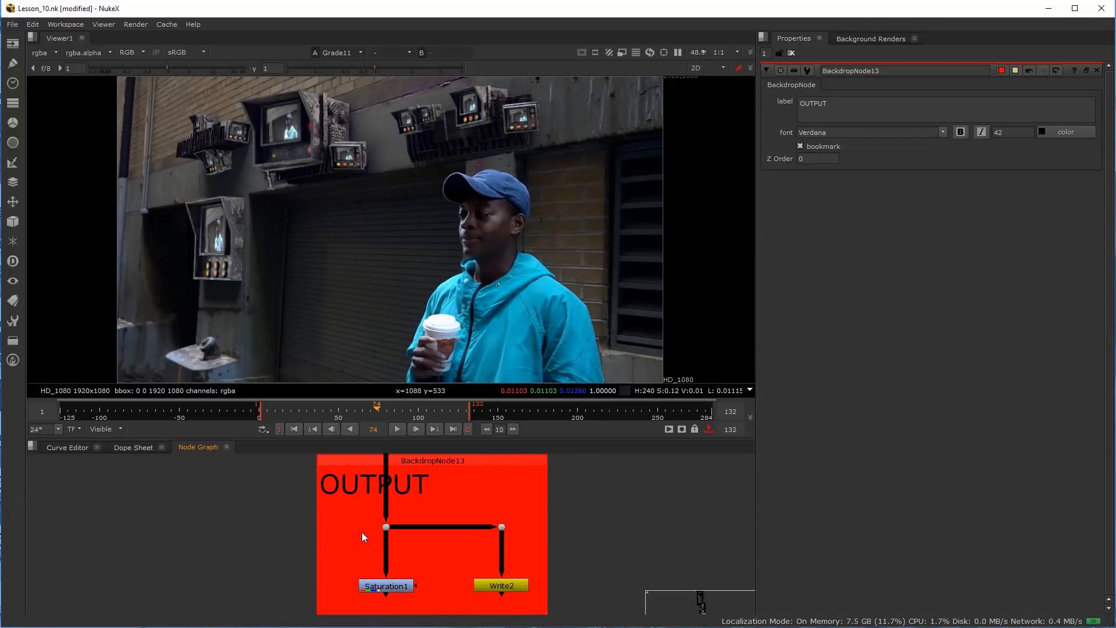
drag(399, 544, 533, 587)
click(428, 507)
drag(343, 505, 495, 573)
click(518, 512)
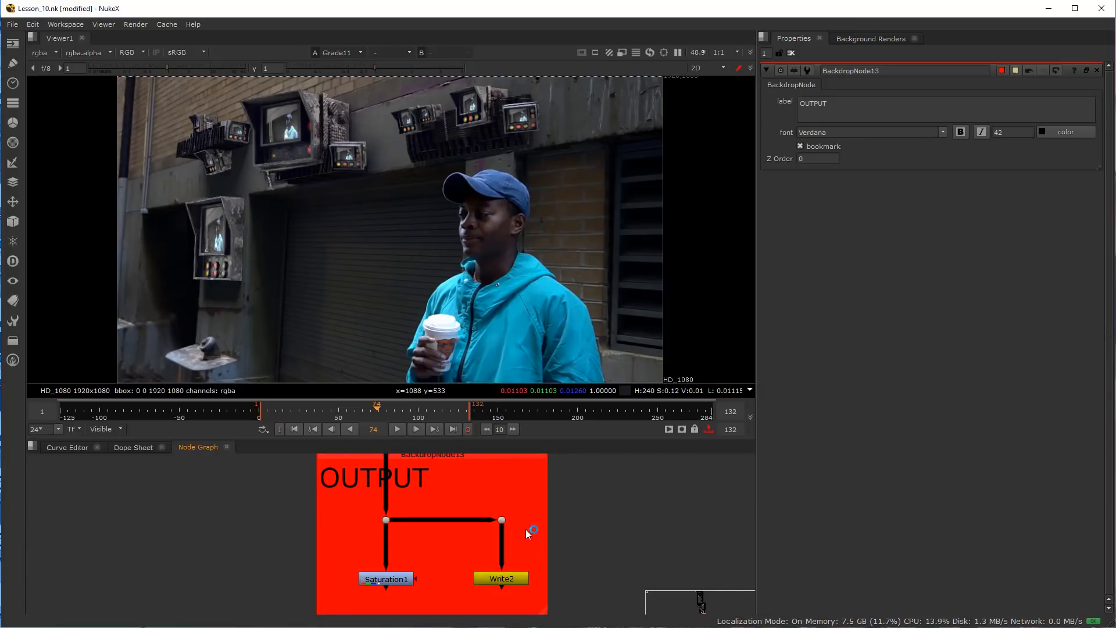
Open the Write node's properties and review its colorspace options
double_click(504, 577)
click(1045, 115)
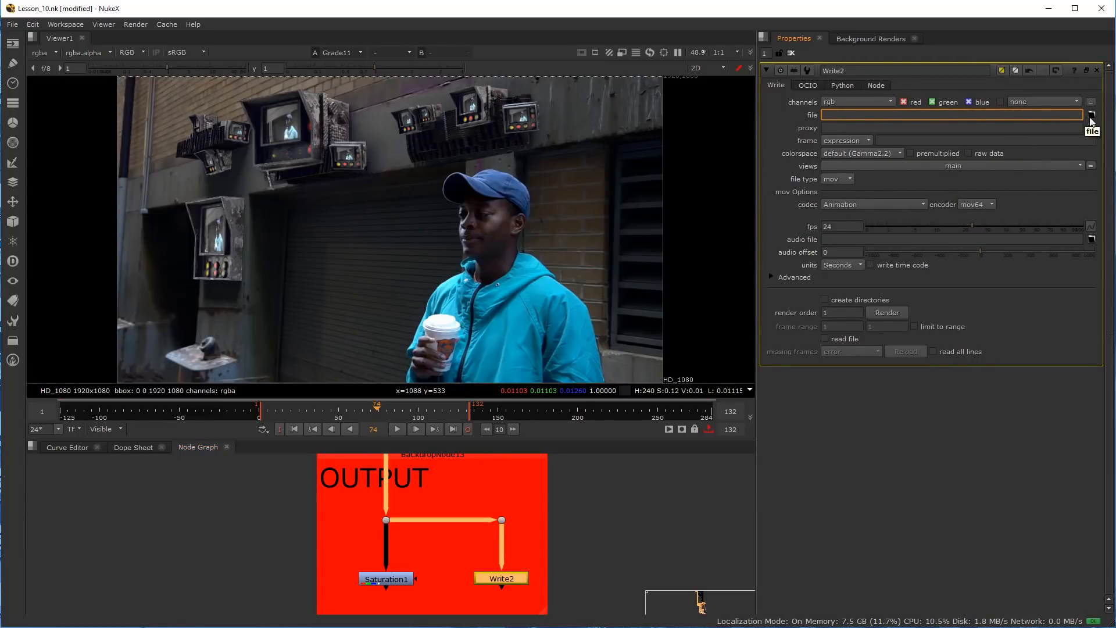
click(870, 153)
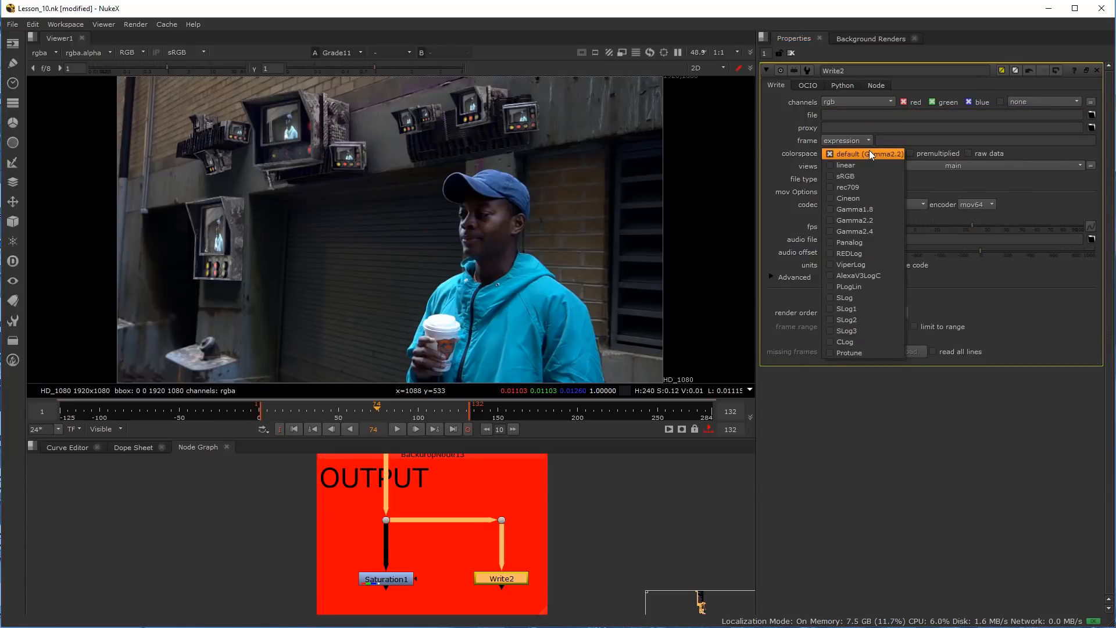
click(784, 118)
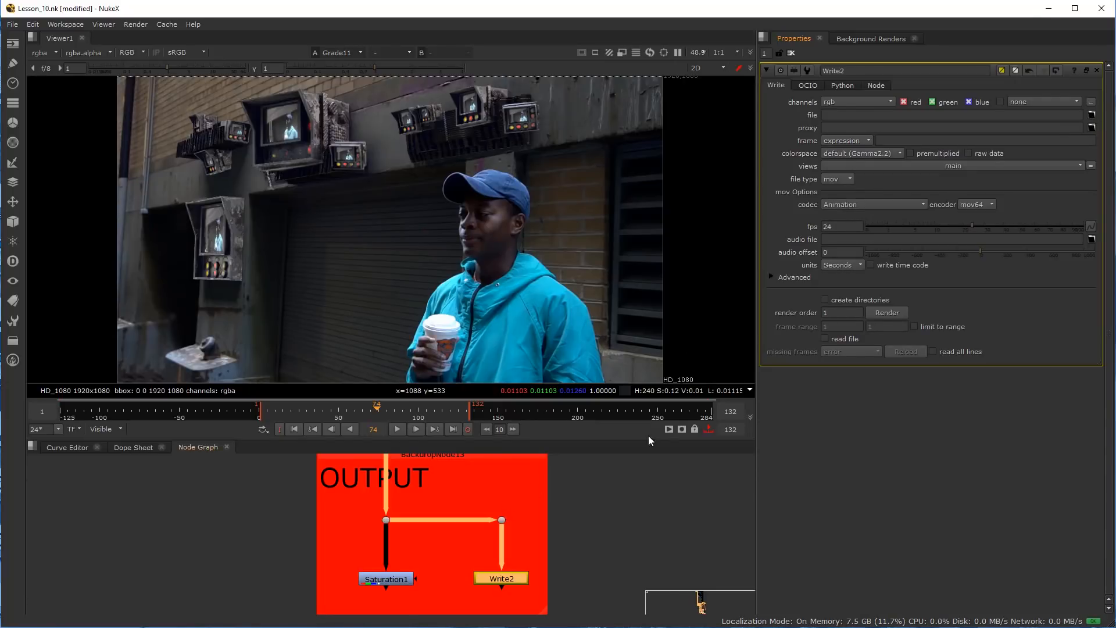
Copy the full file path from the footage Read node in the CLASS_CONTENT backdrop
scroll(557, 516, down, 8)
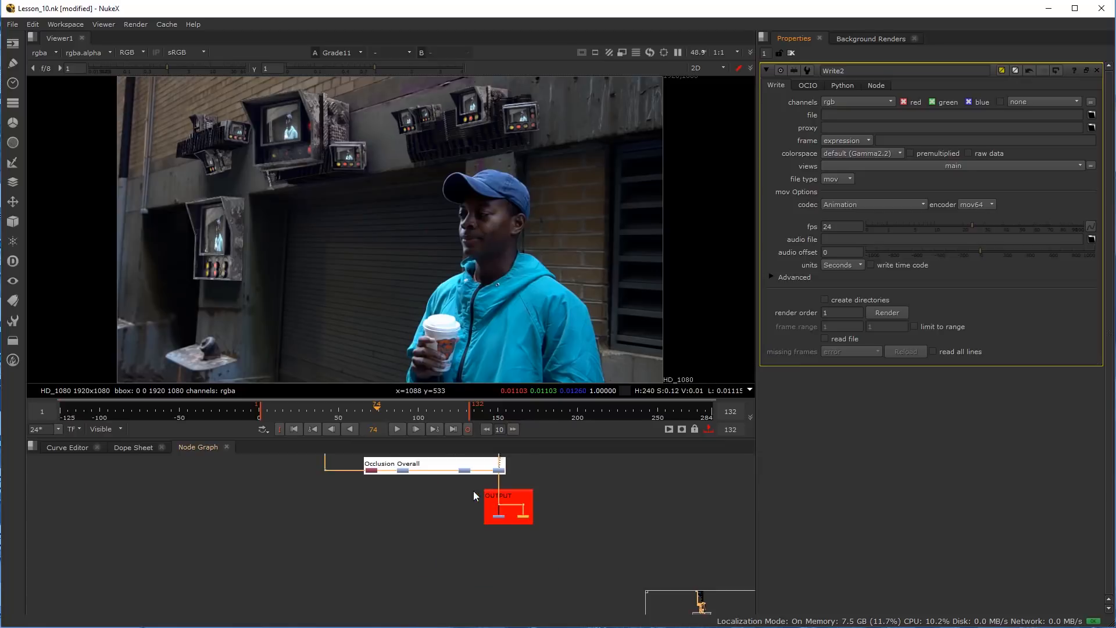
middle_drag(429, 504, 443, 583)
middle_drag(427, 471, 433, 607)
scroll(420, 515, up, 8)
double_click(377, 478)
drag(1050, 103, 776, 116)
key(ctrl+c)
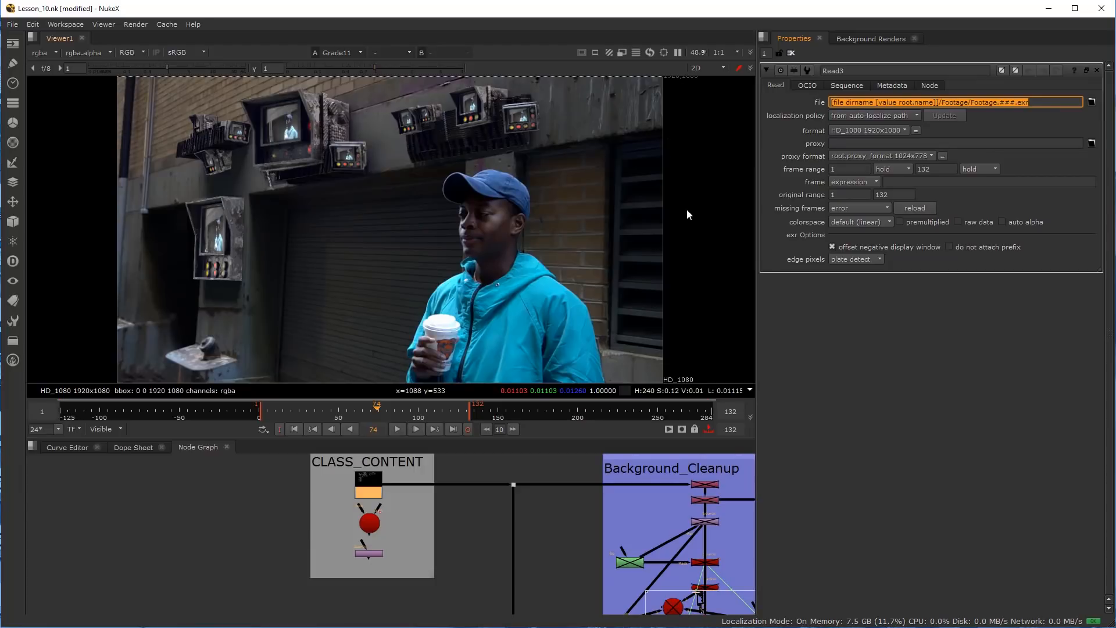
Return to the Write node in the OUTPUT backdrop and paste the copied path as its output file
scroll(558, 553, down, 5)
middle_drag(556, 550, 461, 474)
middle_drag(521, 509, 413, 355)
middle_drag(567, 559, 494, 326)
scroll(540, 519, up, 2)
middle_drag(573, 582, 484, 308)
scroll(522, 564, down, 5)
middle_drag(514, 595, 522, 491)
middle_drag(527, 549, 540, 455)
scroll(542, 518, up, 10)
double_click(588, 498)
click(875, 116)
key(ctrl+v)
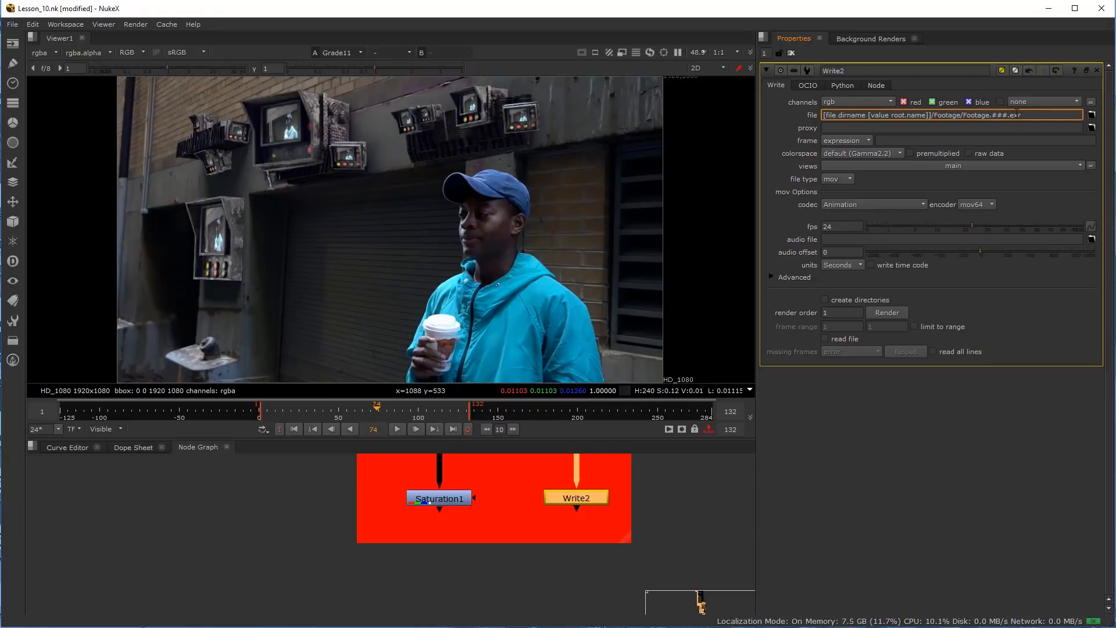
Replace the footage folder and file name in the Write node's path with RenderTest.mov, keeping the script-relative directory expression
drag(1022, 117, 939, 119)
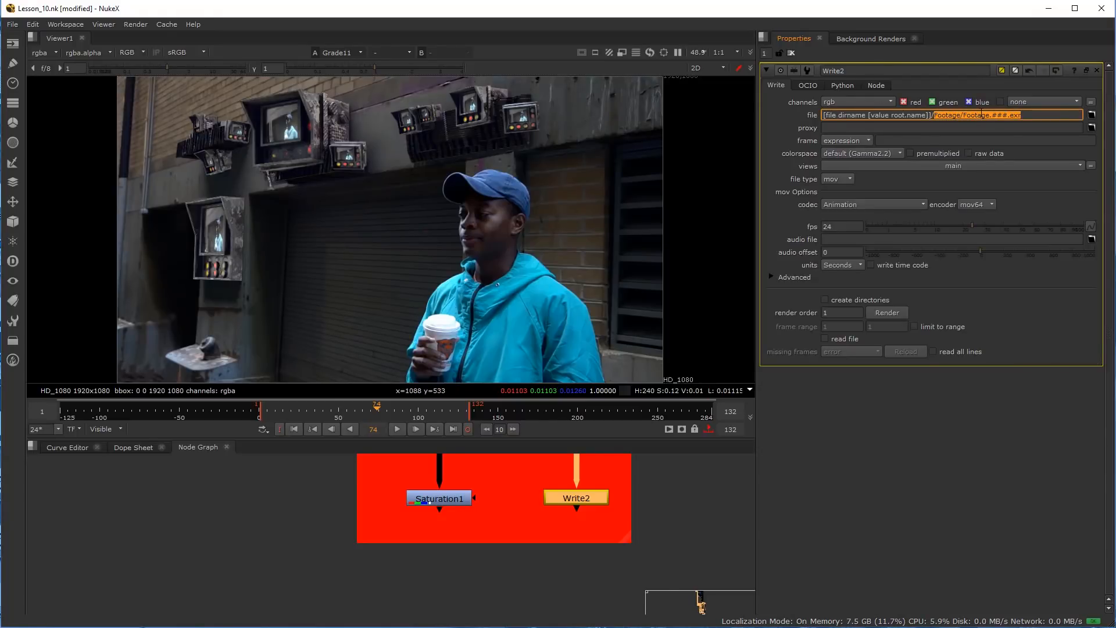
text(Rend)
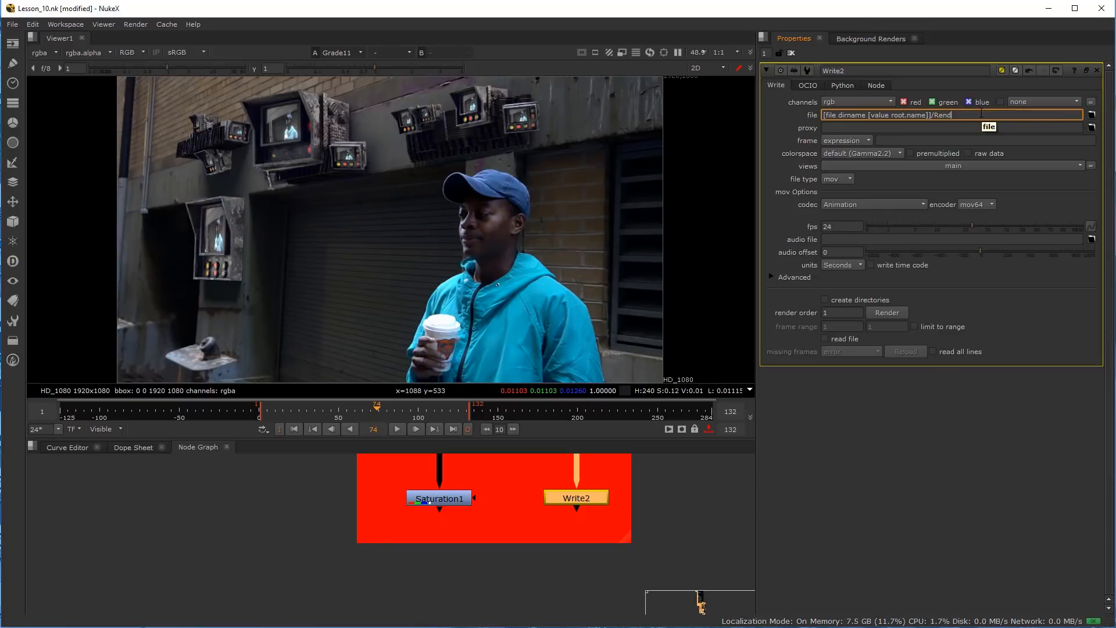
text(erTest.mov)
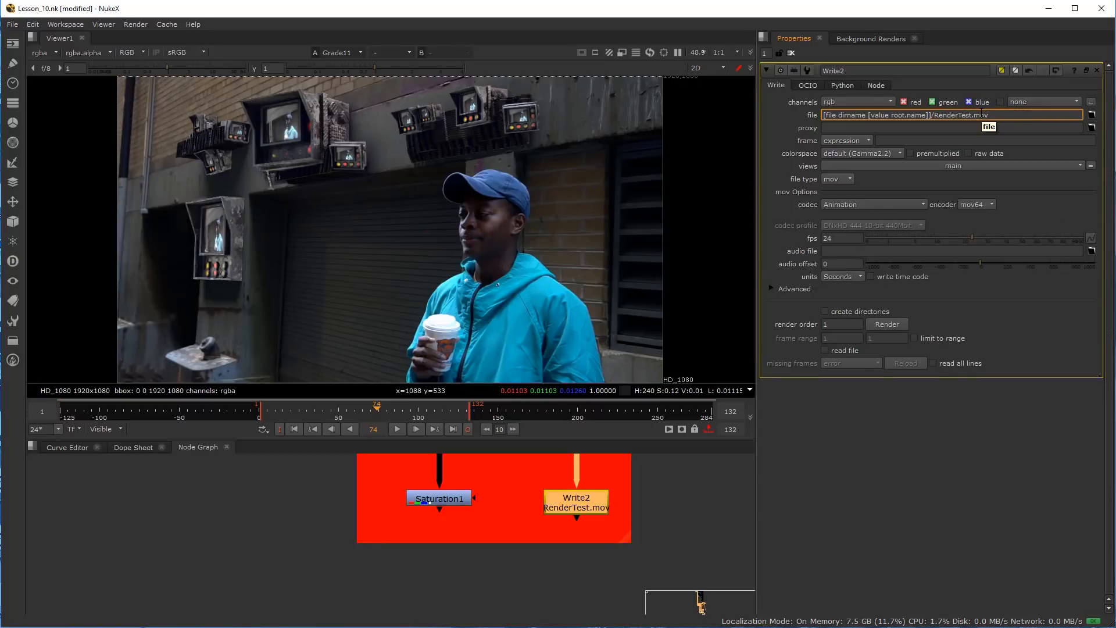
click(572, 526)
click(564, 509)
View the Saturation1 output and inspect the oversaturated composite up close
scroll(511, 515, down, 3)
middle_drag(477, 525, 462, 561)
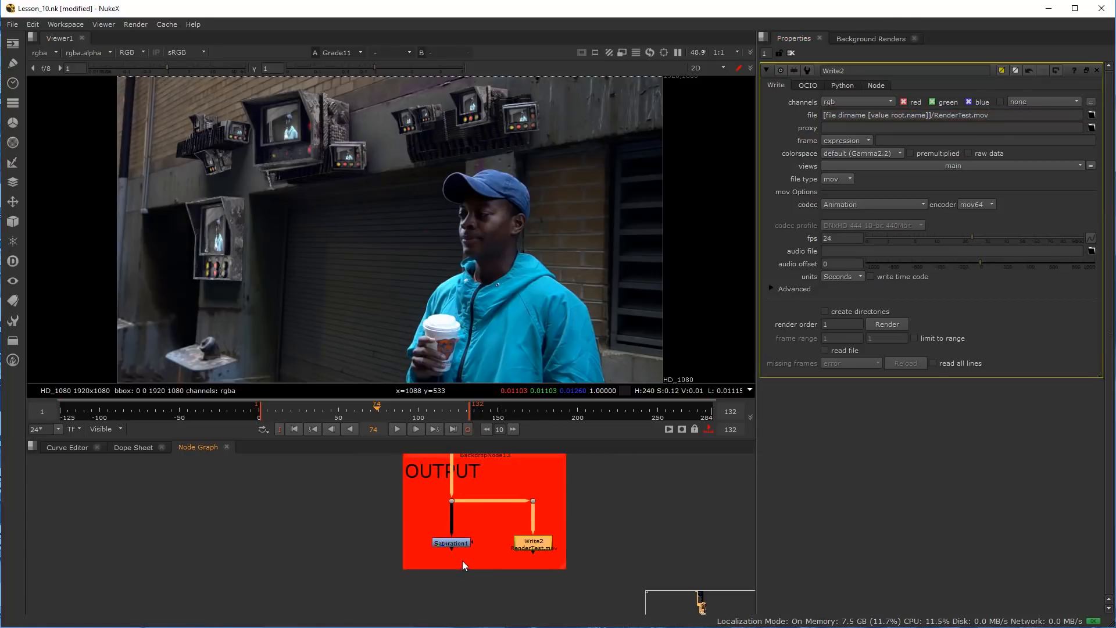
scroll(457, 552, up, 2)
click(443, 544)
key(1)
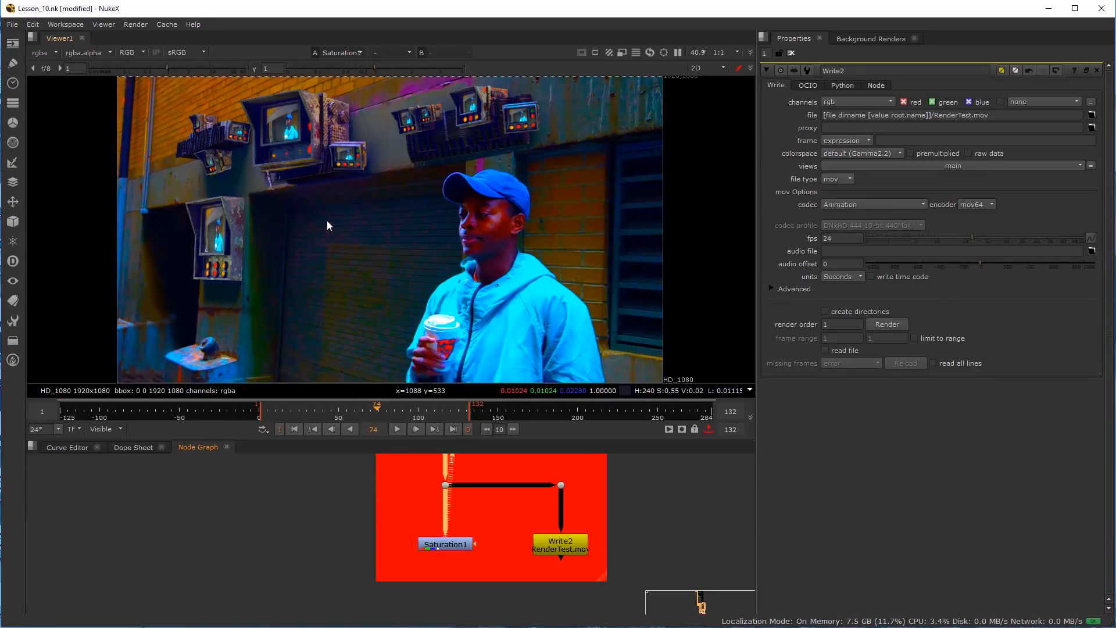
scroll(327, 226, up, 3)
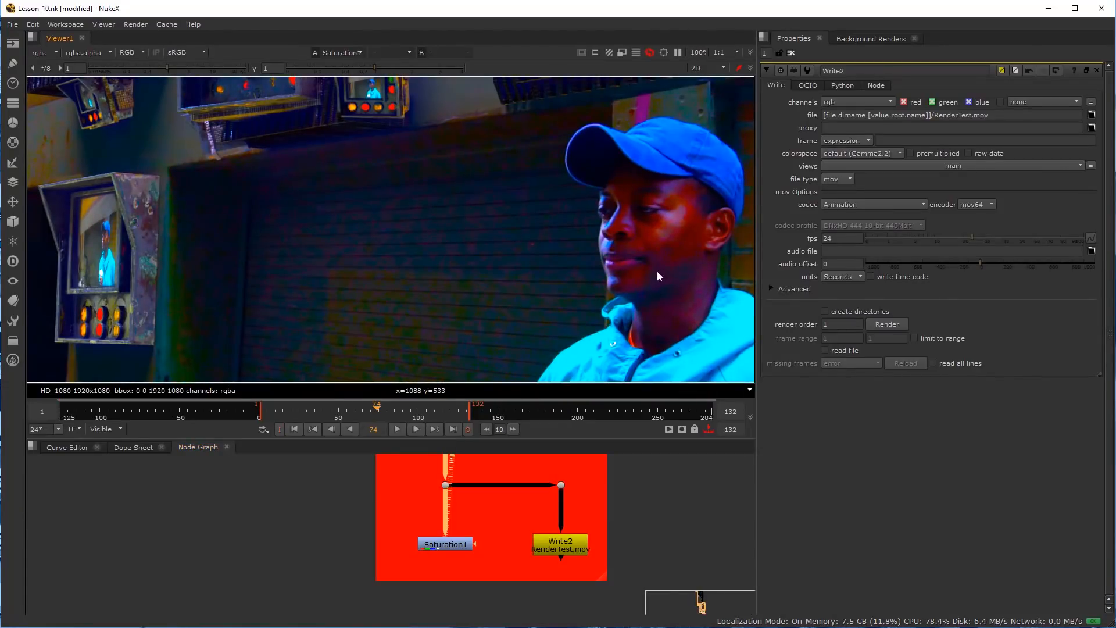
scroll(444, 274, down, 5)
Widen the OUTPUT backdrop and move the Write node with its Dot farther from Saturation1
click(567, 544)
middle_drag(421, 534, 474, 547)
scroll(474, 547, down, 2)
drag(605, 579, 691, 580)
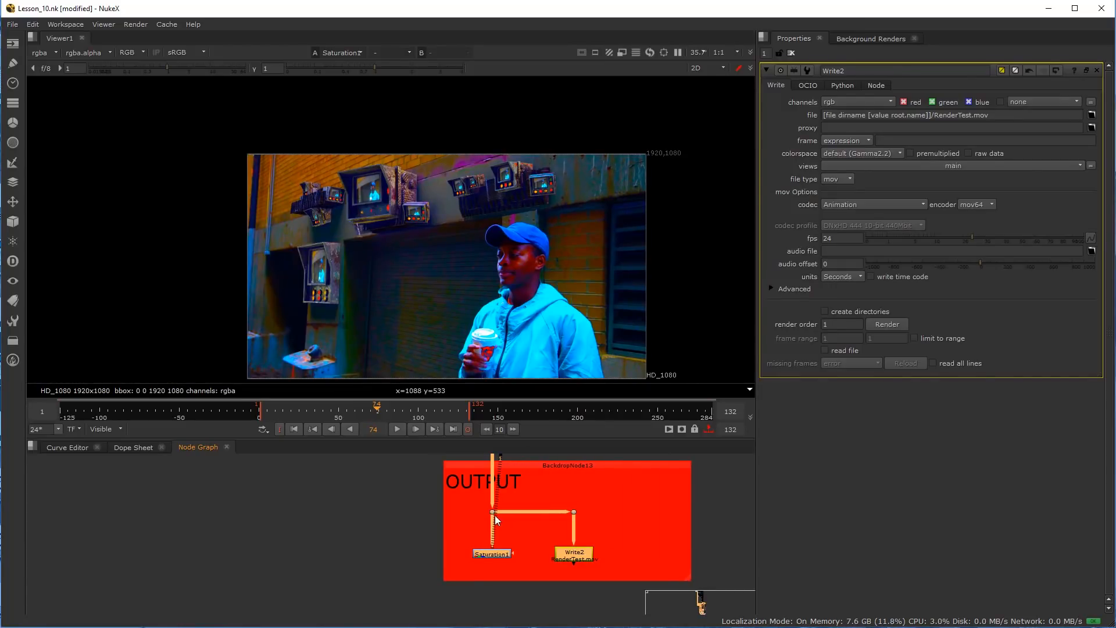
drag(567, 554, 650, 552)
click(553, 543)
Add a Grade node between Saturation1 and the Write node and connect it through a new Dot on the horizontal pipe
scroll(549, 543, up, 2)
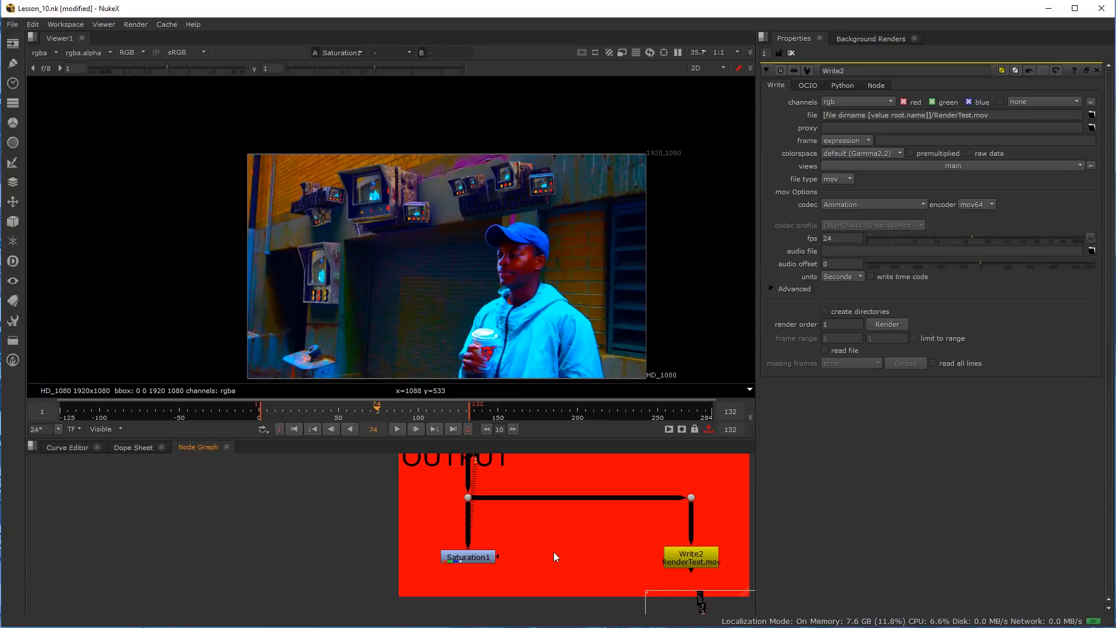
key(g)
drag(543, 535, 547, 509)
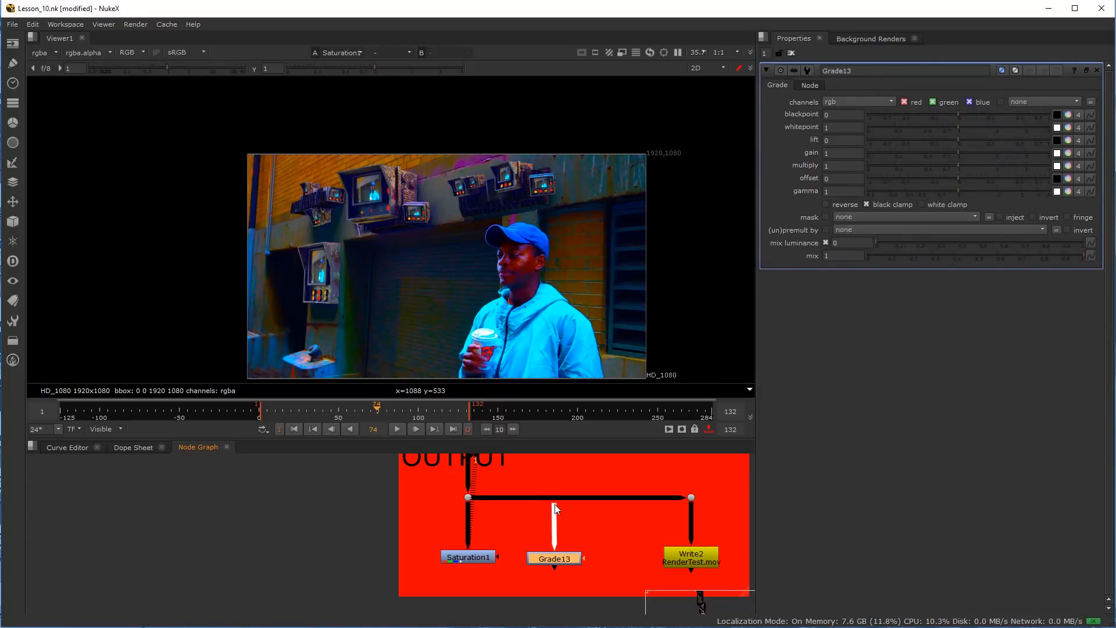
ctrl+drag(579, 498, 553, 499)
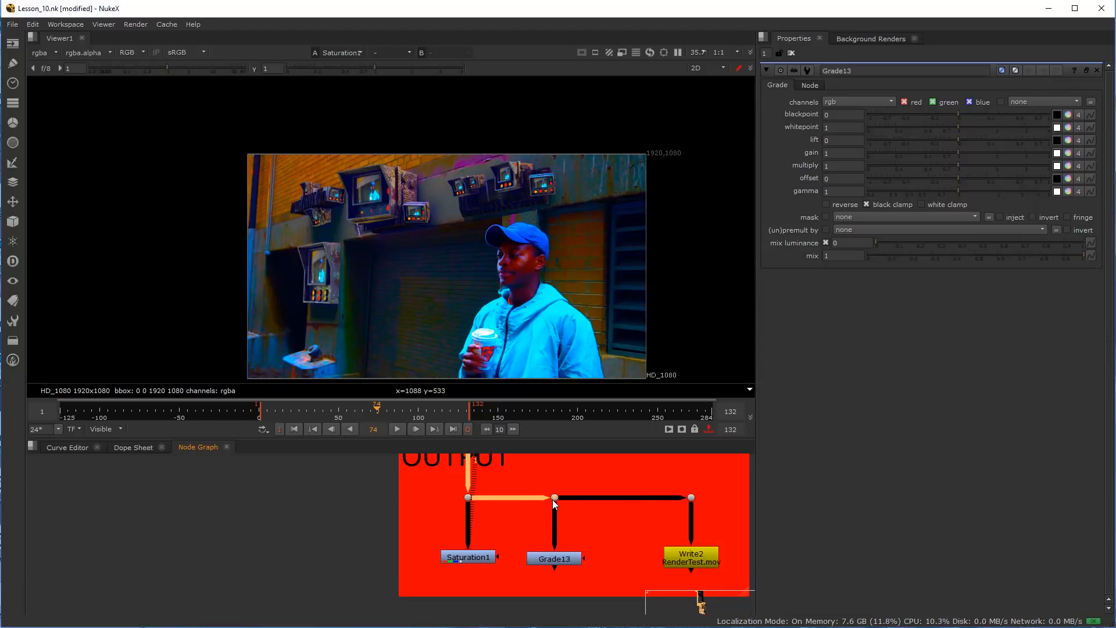
Insert a Saturation node between the new Dot and the Grade node and fully desaturate the image
key(Tab)
text(sat)
key(Return)
drag(556, 522, 556, 531)
drag(683, 498, 555, 498)
drag(911, 116, 769, 121)
View the new Grade node in the OUTPUT backdrop and raise its gamma to about 1.92
click(549, 560)
key(1)
double_click(549, 560)
drag(954, 195, 996, 190)
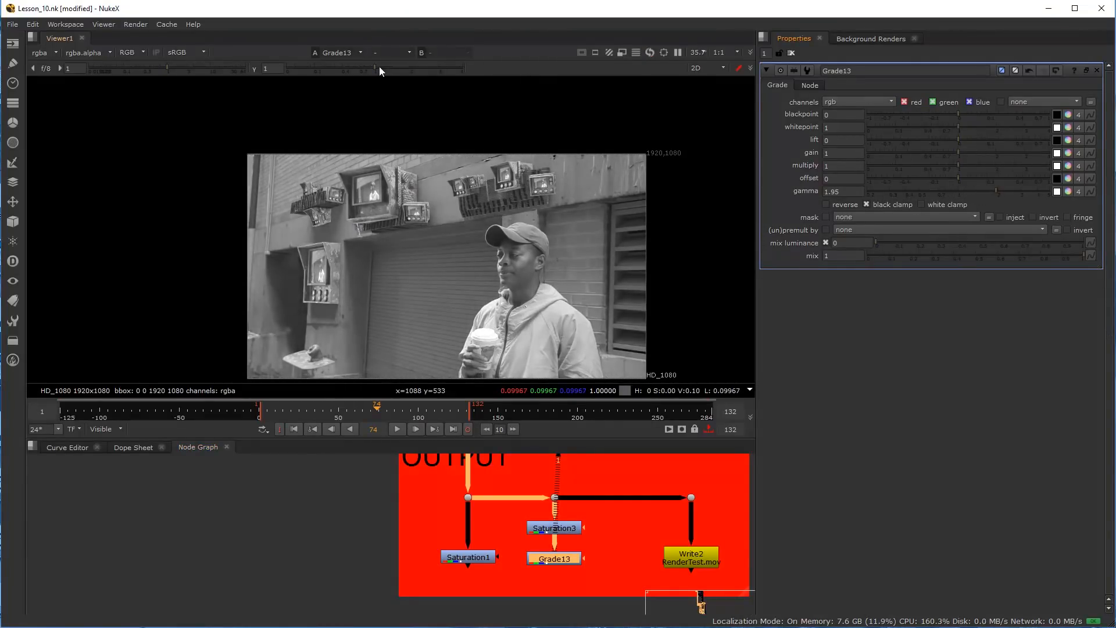
drag(966, 193, 995, 190)
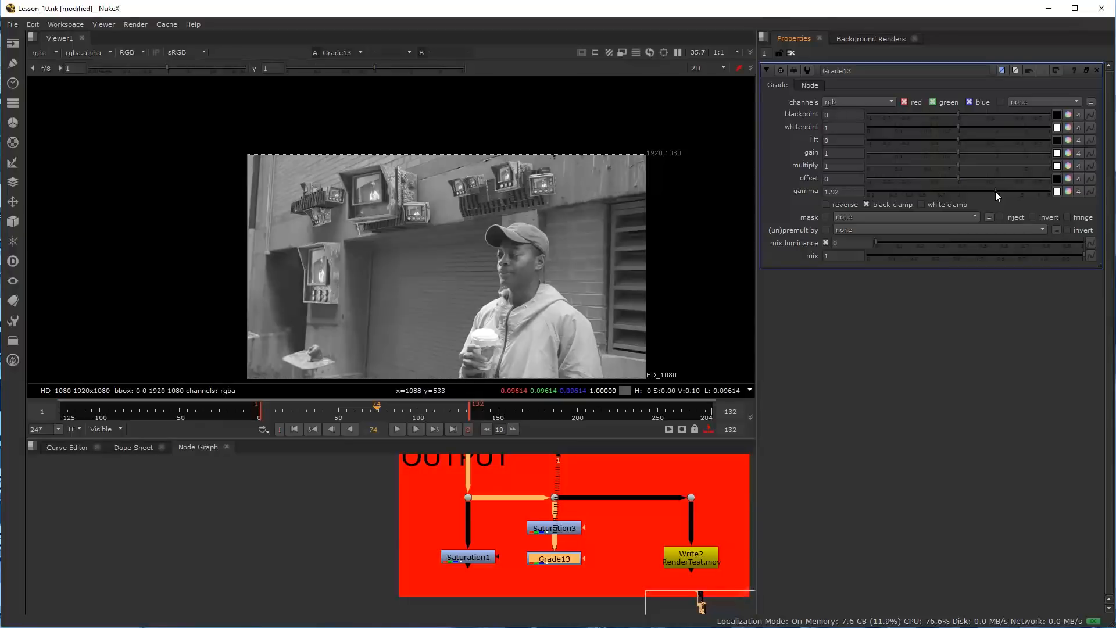
Duplicate Saturation3, Grade13 and their Dot, and place the copies between Grade13 and the Write node
click(555, 530)
scroll(553, 530, up, 1)
drag(511, 473, 602, 580)
drag(567, 533, 551, 536)
key(ctrl+c)
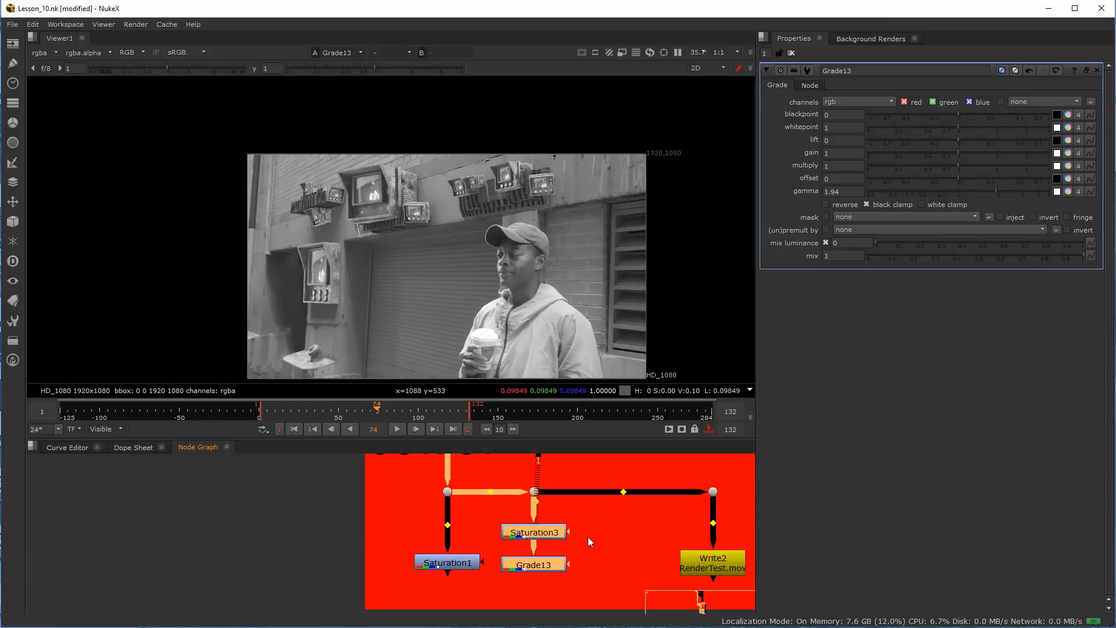
click(624, 538)
key(ctrl+v)
drag(626, 575, 626, 546)
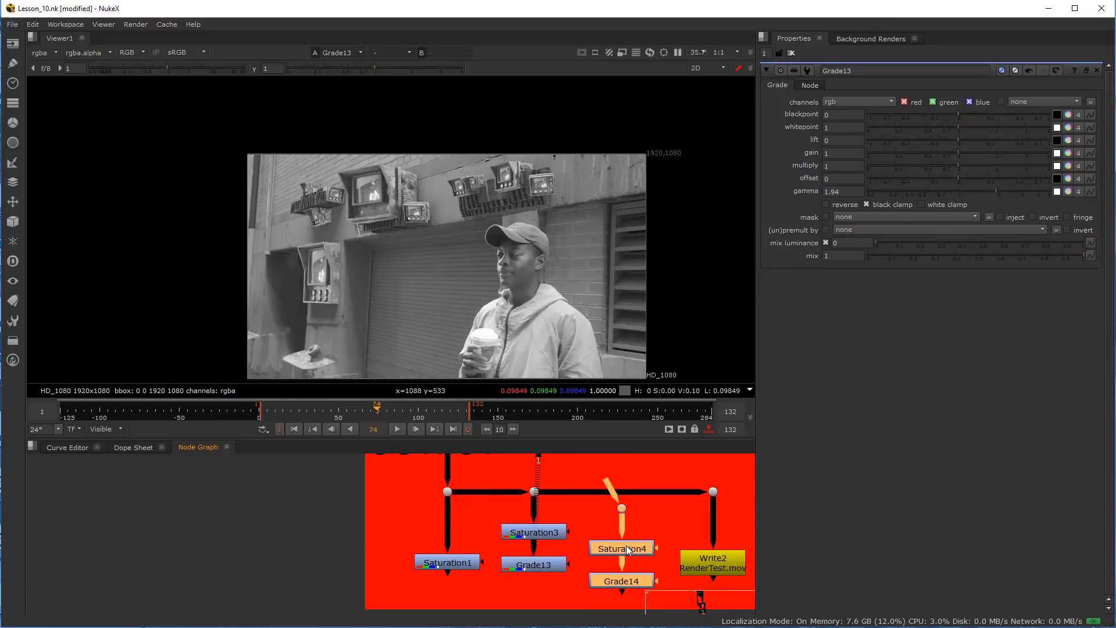
Splice the copied Dot into the horizontal pipe feeding the Write node and line up Saturation4 beneath it
drag(615, 496, 537, 493)
drag(704, 493, 622, 492)
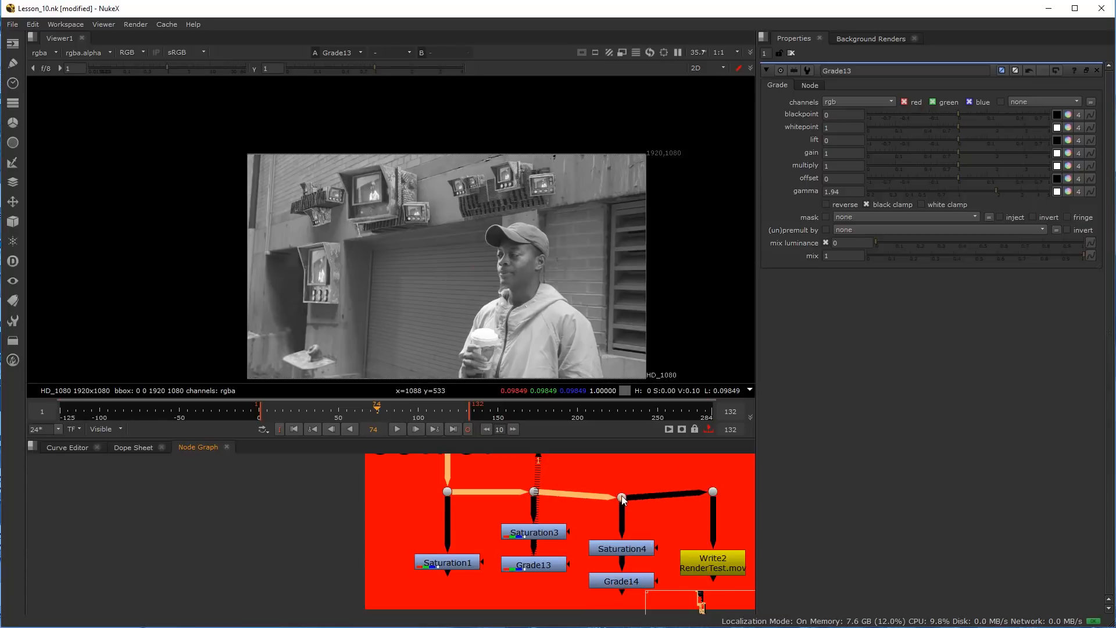
drag(627, 545, 628, 530)
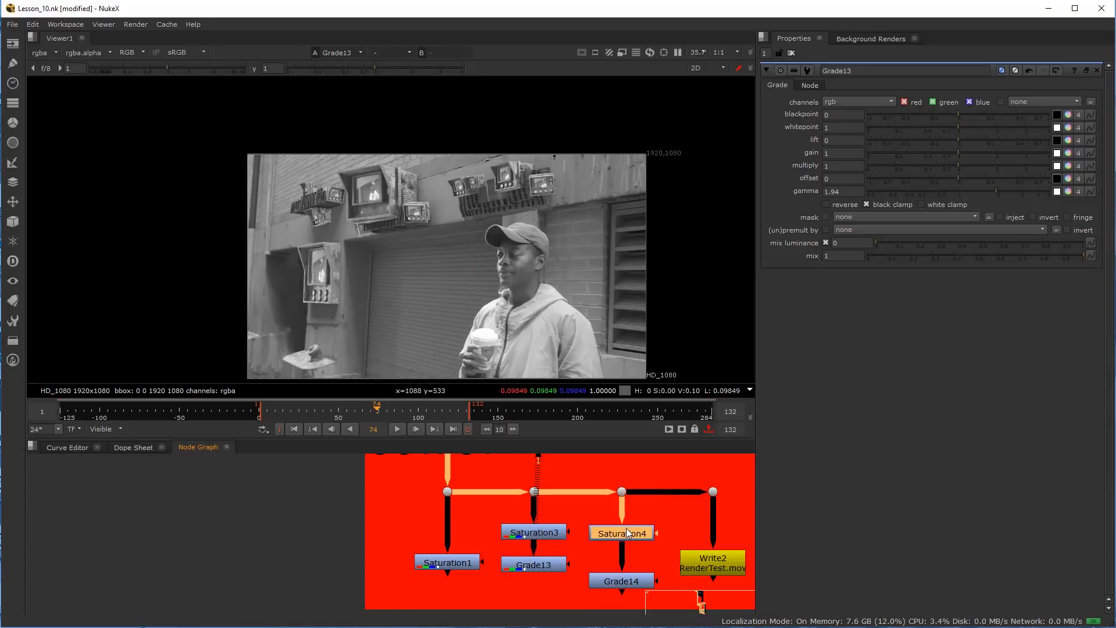
Align Grade14 with Grade13 and lower its gamma to about 0.7 while viewing its darkened result
double_click(627, 562)
drag(936, 192, 916, 192)
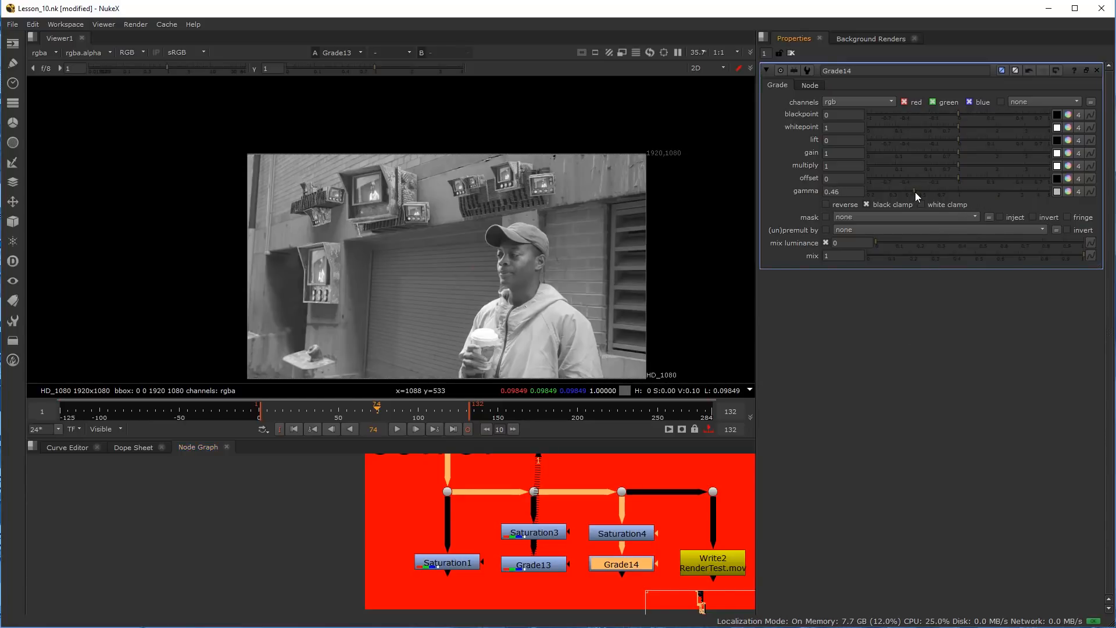
click(618, 562)
key(1)
click(472, 561)
key(1)
click(537, 568)
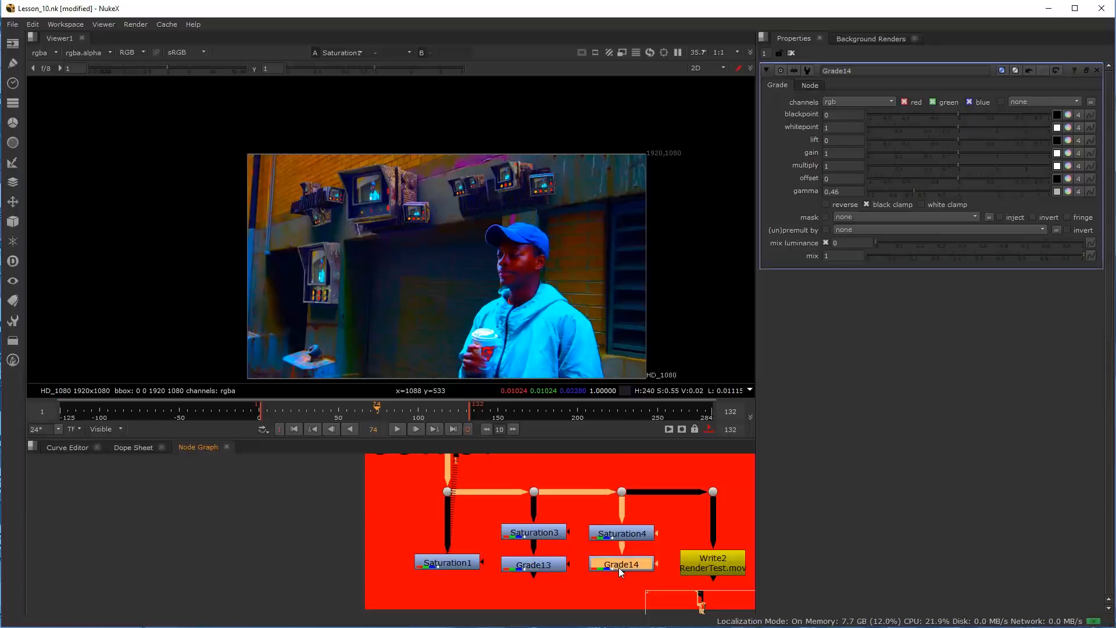
click(619, 567)
key(1)
drag(930, 194, 939, 191)
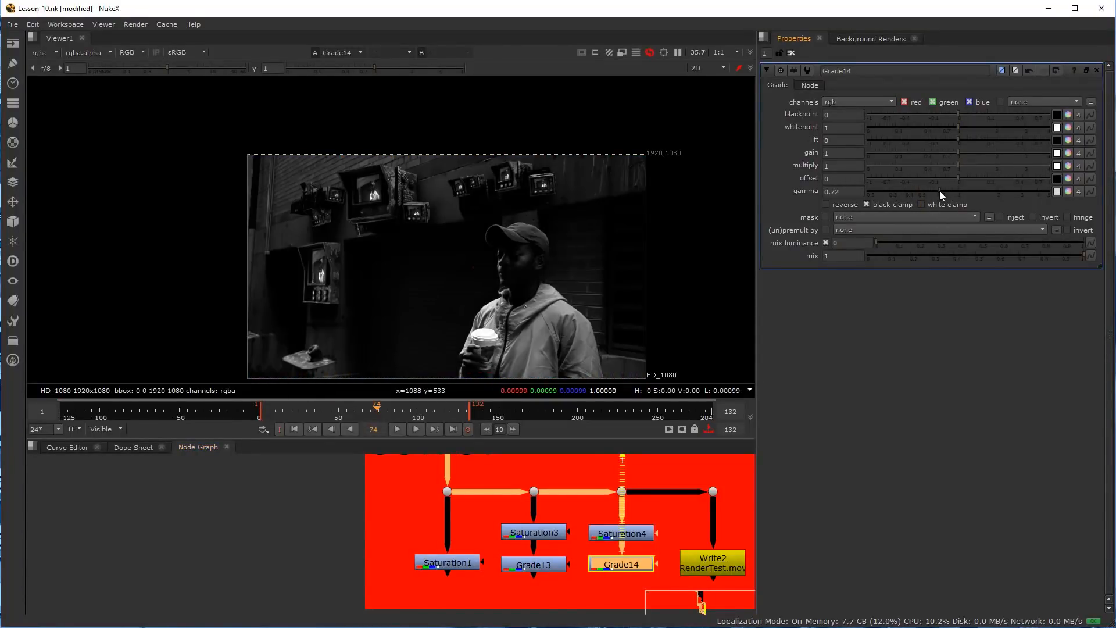
Compare the Grade13, Grade14, Saturation1 and Write2 outputs in the viewer, ending on Write2
click(517, 564)
key(1)
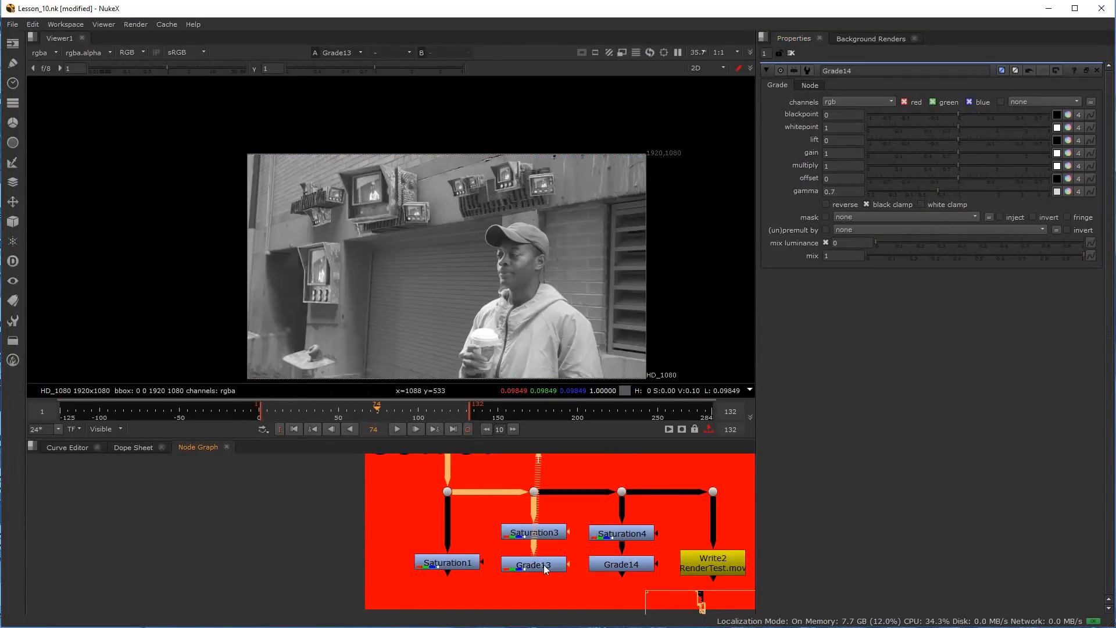
click(619, 564)
key(1)
click(703, 551)
key(1)
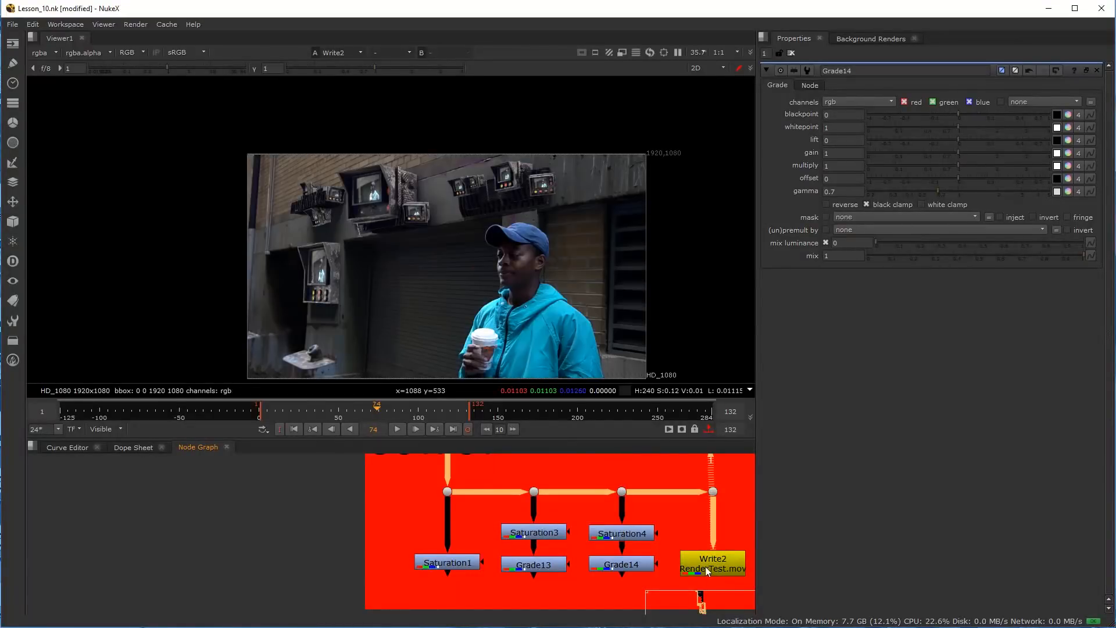
click(455, 564)
key(1)
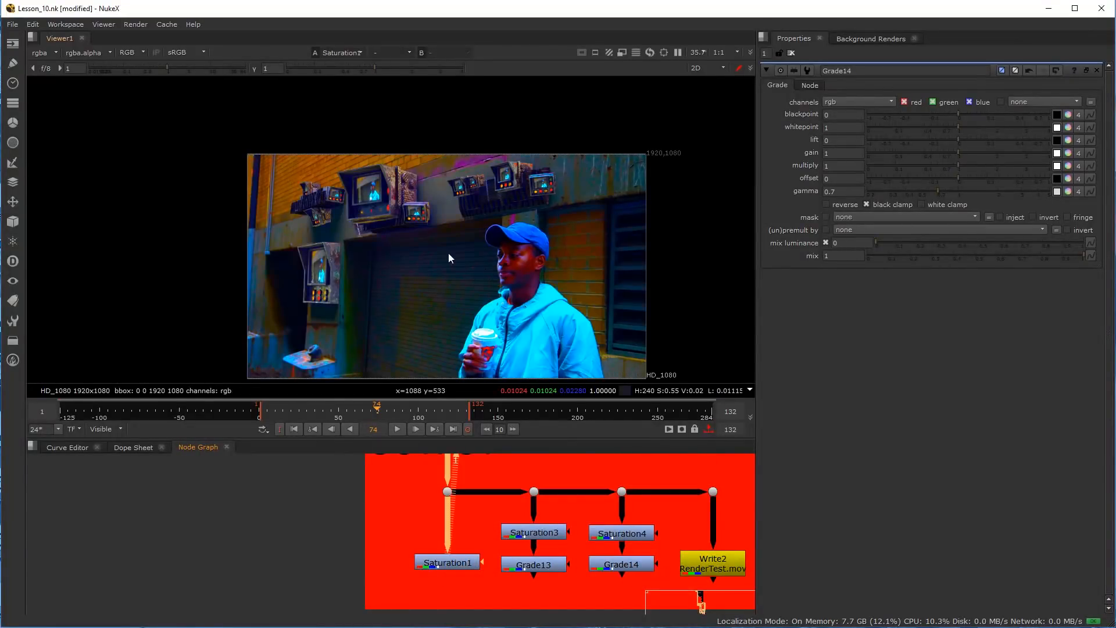
click(699, 563)
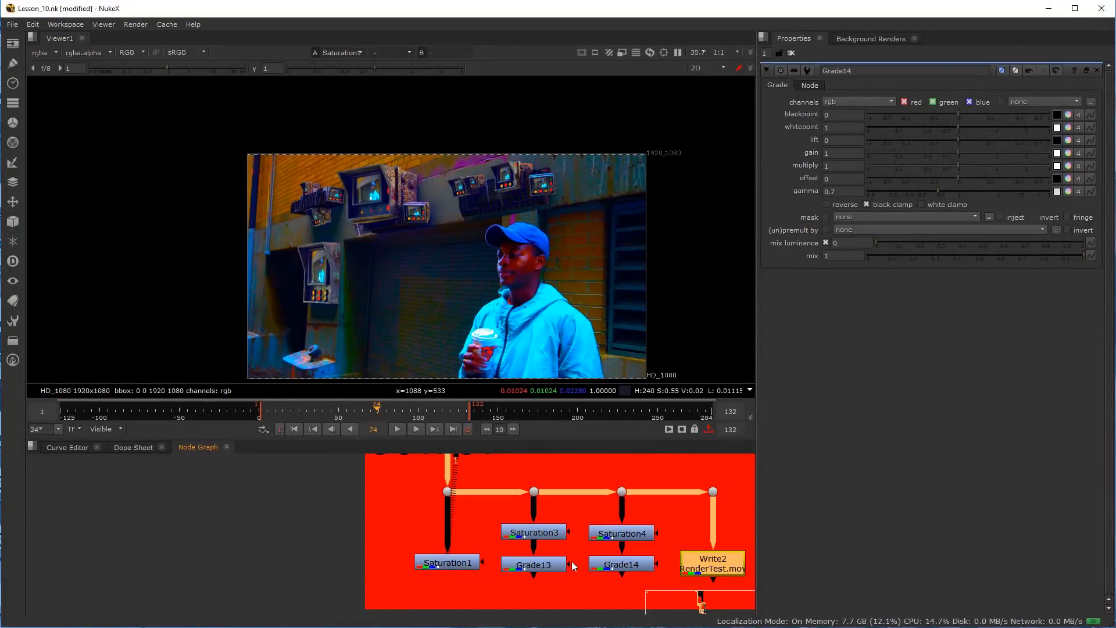
click(541, 563)
click(619, 565)
key(1)
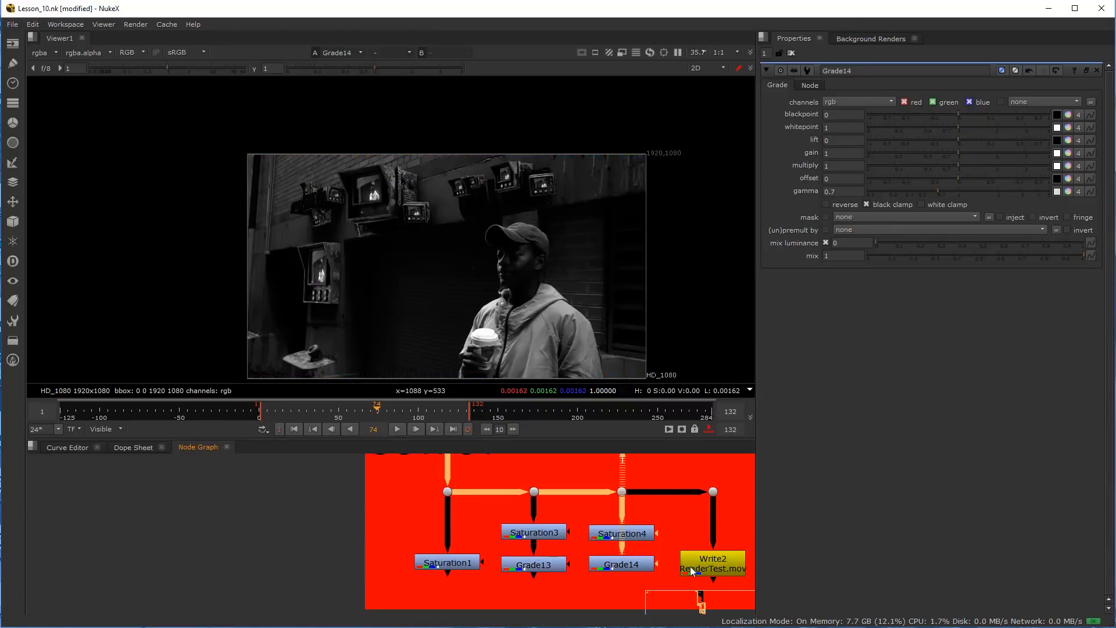
click(726, 568)
key(1)
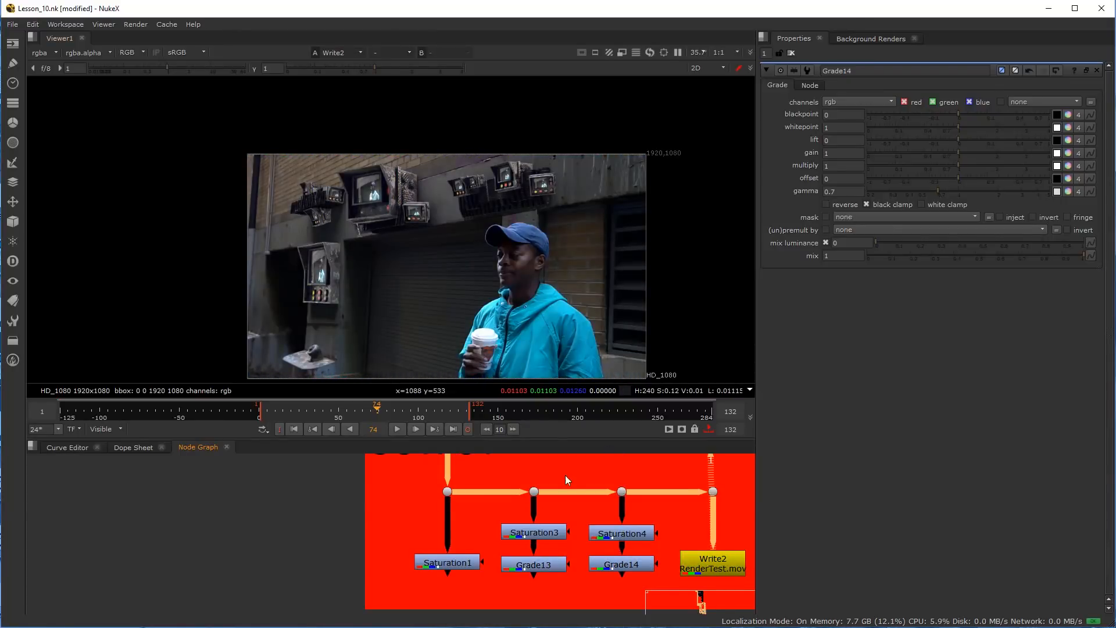
Save the comp under its existing file name
scroll(553, 500, down, 5)
click(507, 481)
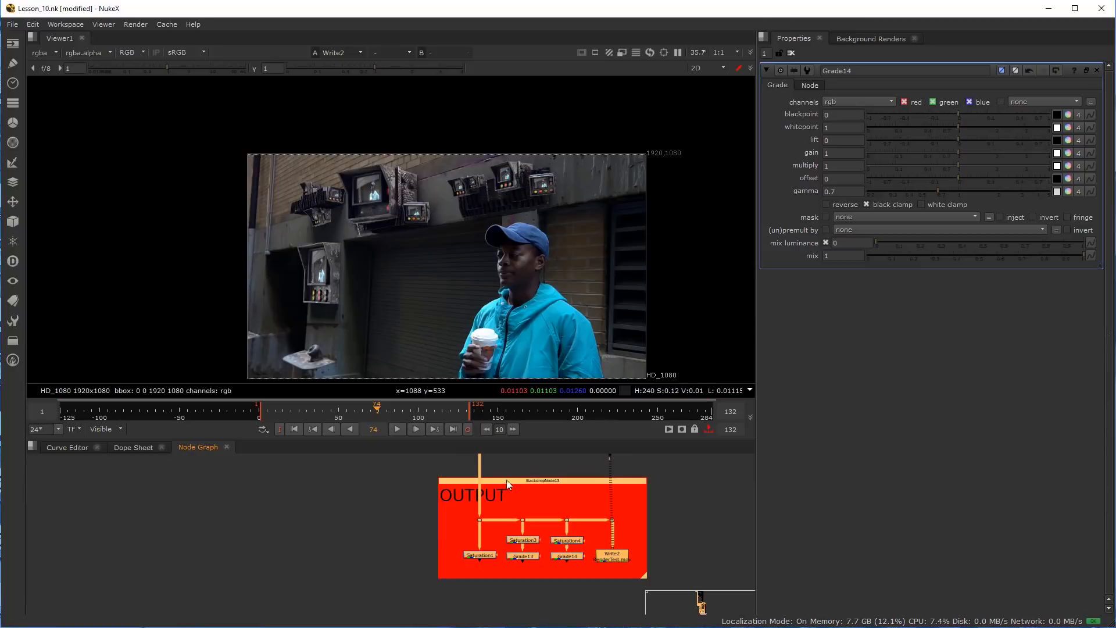
scroll(408, 516, down, 6)
middle_drag(369, 530, 436, 549)
scroll(442, 573, up, 6)
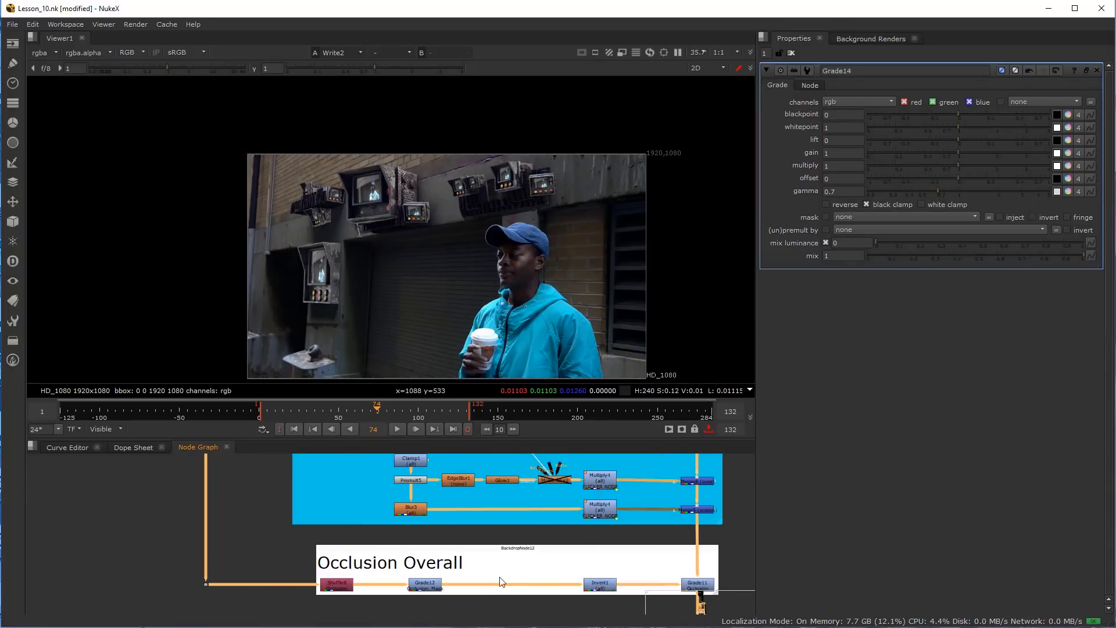
scroll(503, 582, down, 3)
click(18, 26)
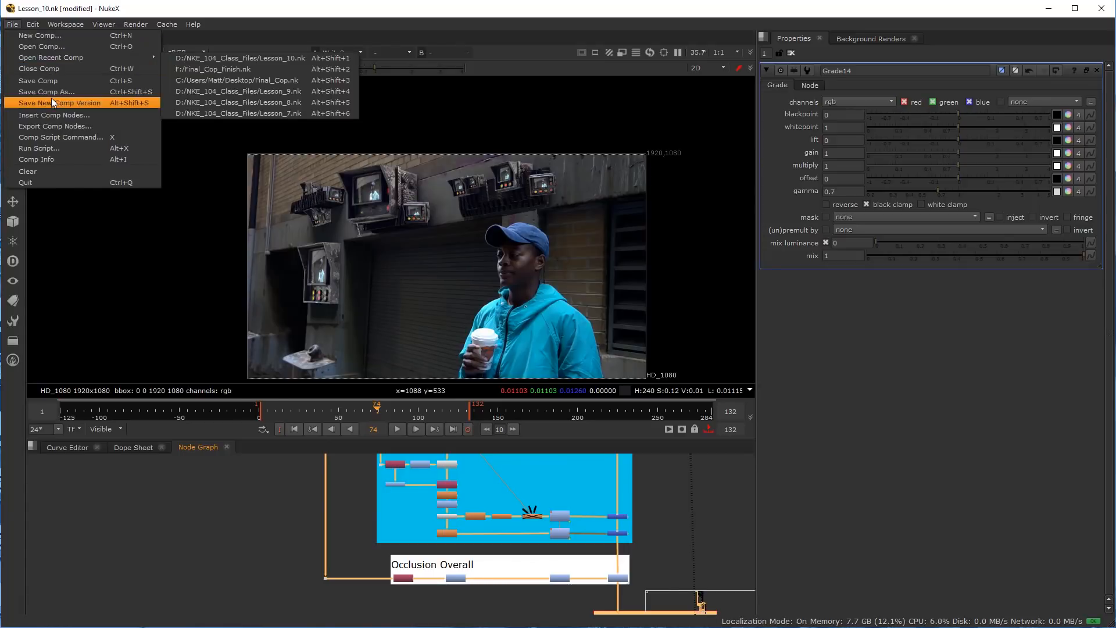
click(61, 81)
Inspect the two Multiply4 nodes labelled FLICKER NODE in the CRT monitors branch and view the upper one's output
scroll(590, 556, down, 3)
scroll(548, 551, up, 5)
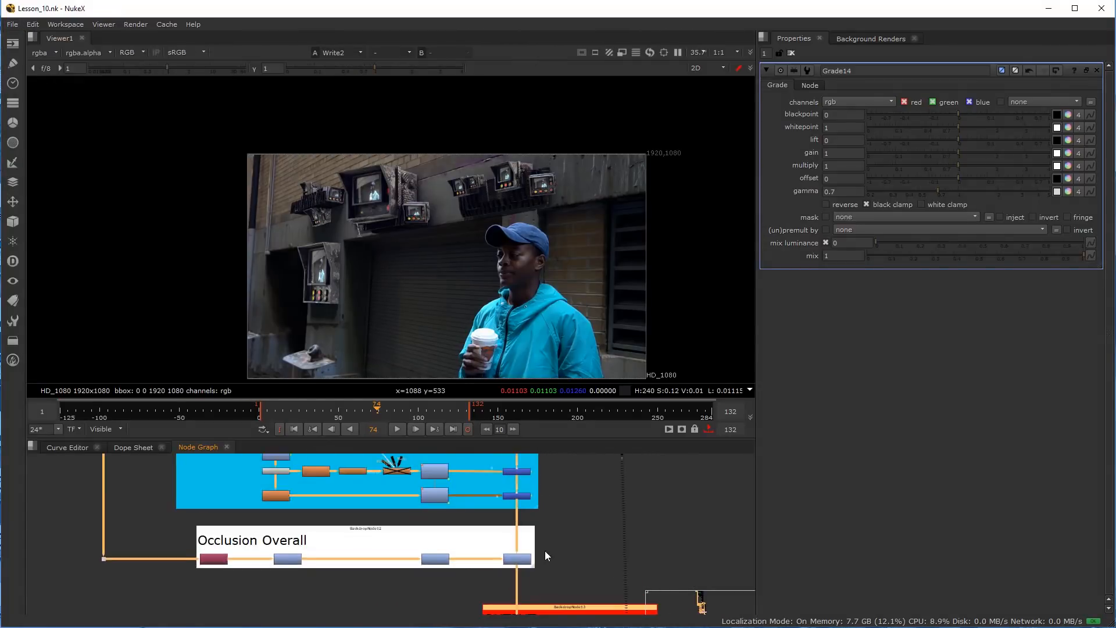
scroll(548, 557, up, 3)
scroll(493, 568, down, 2)
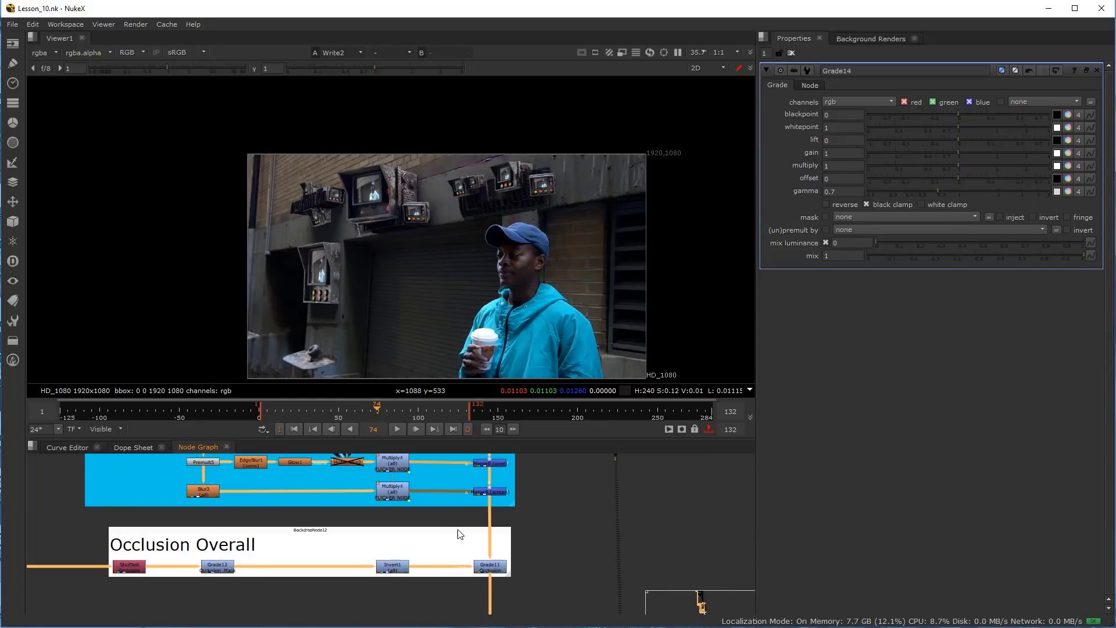
middle_drag(465, 508, 528, 570)
scroll(413, 534, up, 1)
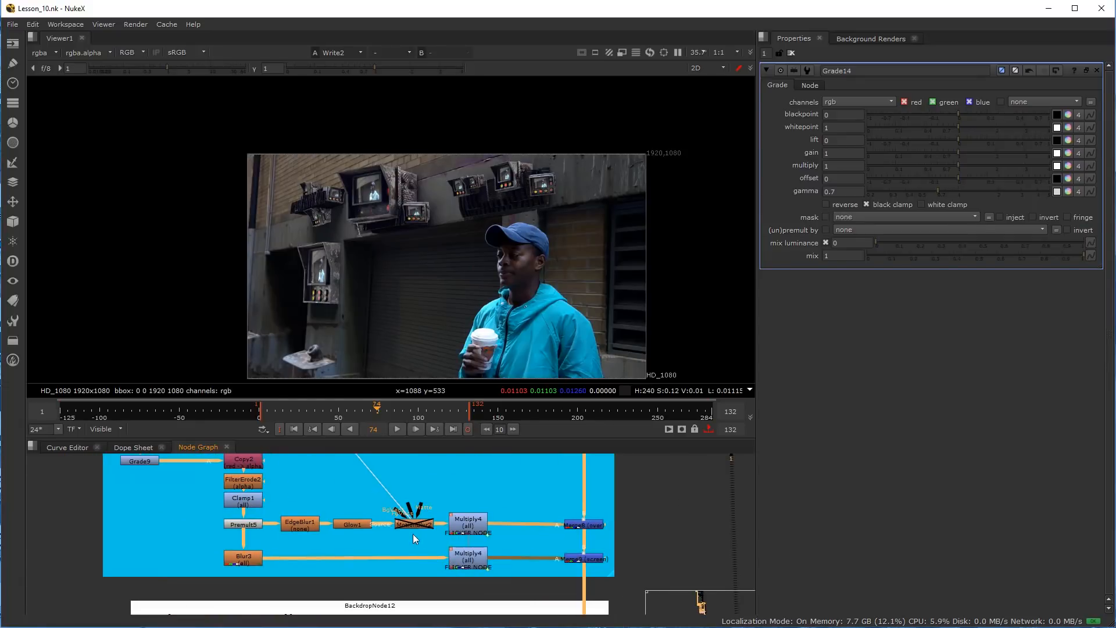
scroll(263, 503, down, 3)
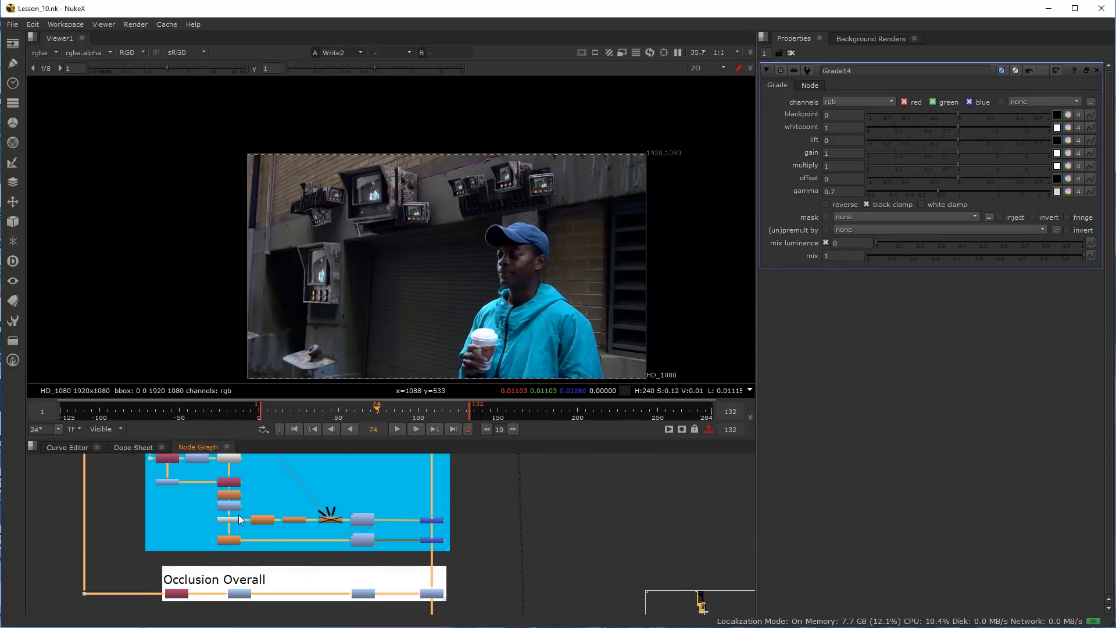
scroll(334, 514, up, 3)
click(355, 531)
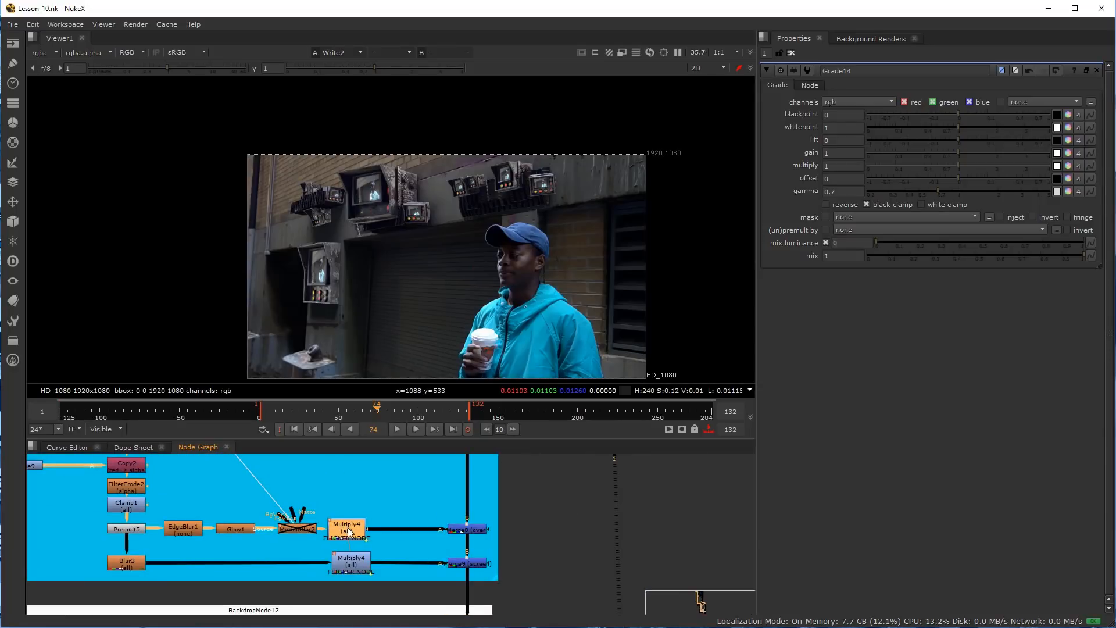
click(353, 562)
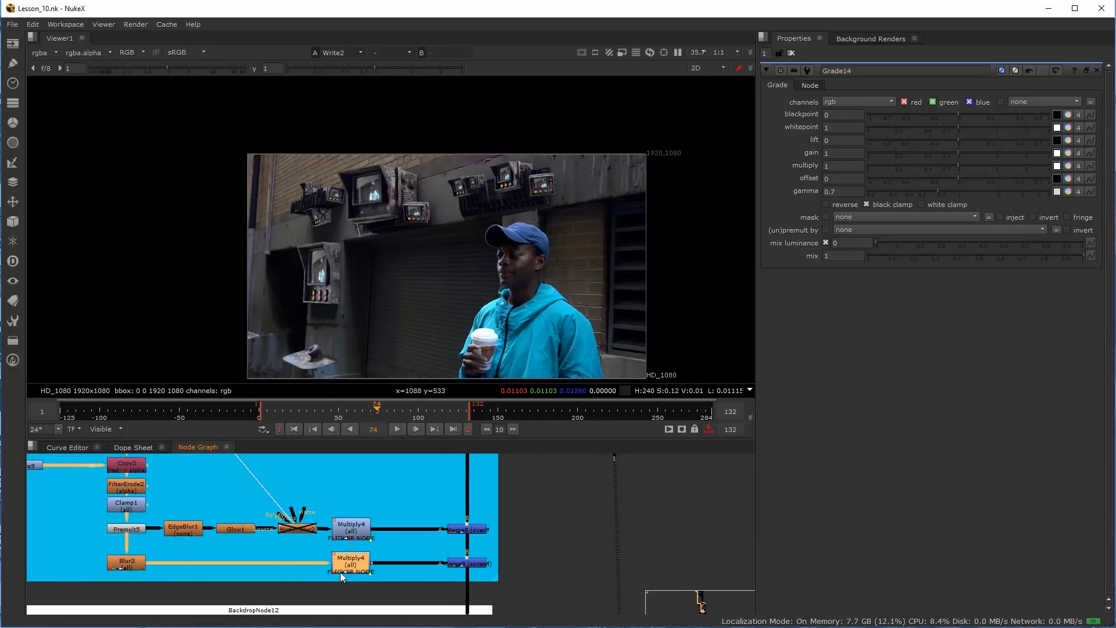
drag(350, 574, 346, 571)
scroll(359, 528, up, 2)
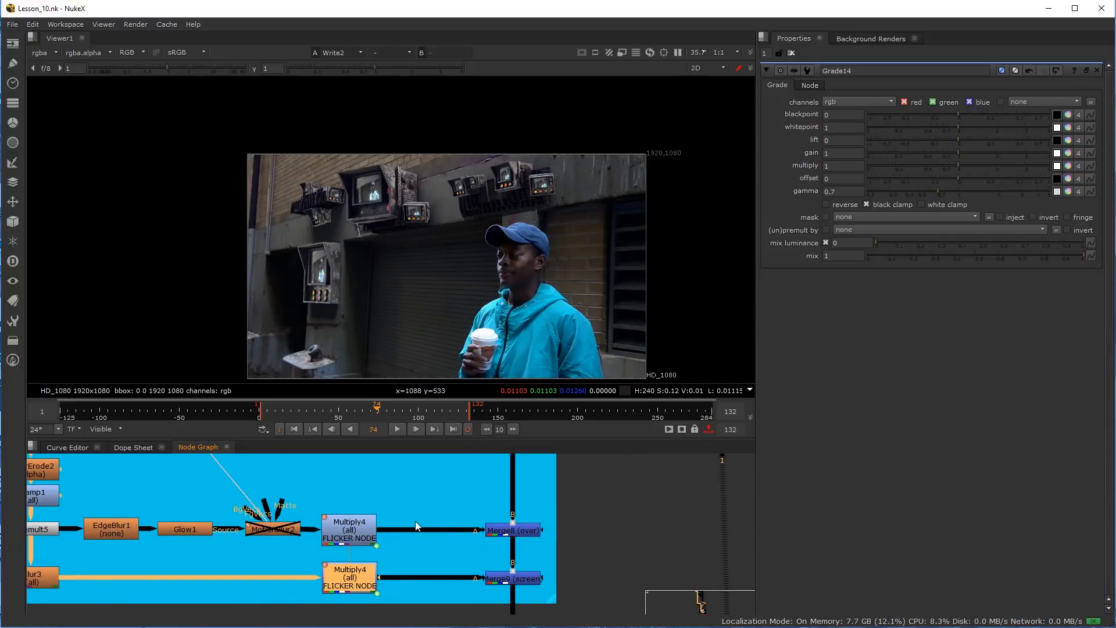
scroll(415, 522, down, 3)
scroll(392, 526, up, 2)
click(373, 527)
key(1)
click(381, 570)
scroll(418, 470, down, 5)
scroll(406, 583, down, 3)
middle_drag(312, 471, 354, 587)
middle_drag(370, 505, 409, 535)
scroll(488, 584, up, 5)
scroll(488, 584, up, 2)
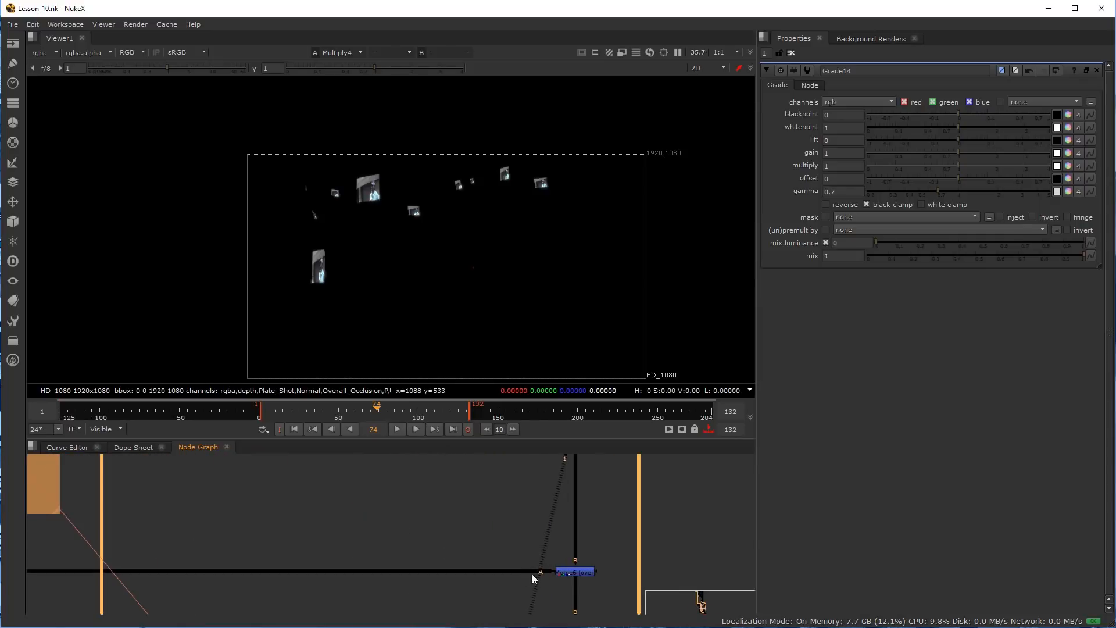
key(Tab)
text(grain)
key(Return)
scroll(413, 564, down, 2)
middle_drag(410, 566, 323, 533)
scroll(325, 533, up, 3)
drag(388, 535, 404, 487)
drag(407, 532, 396, 496)
key(Delete)
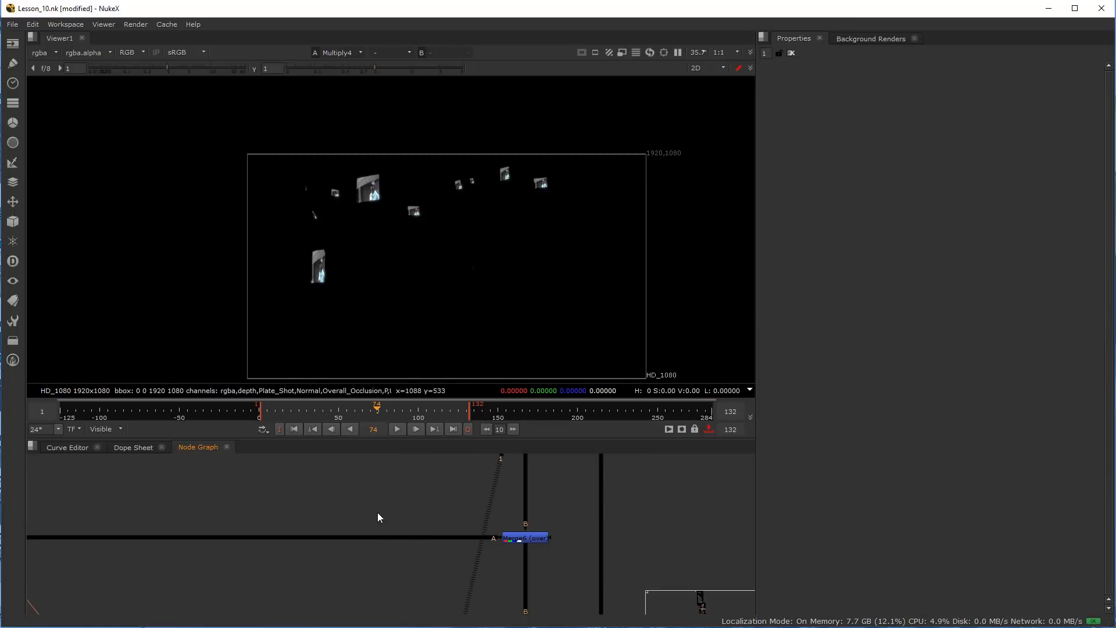
key(Tab)
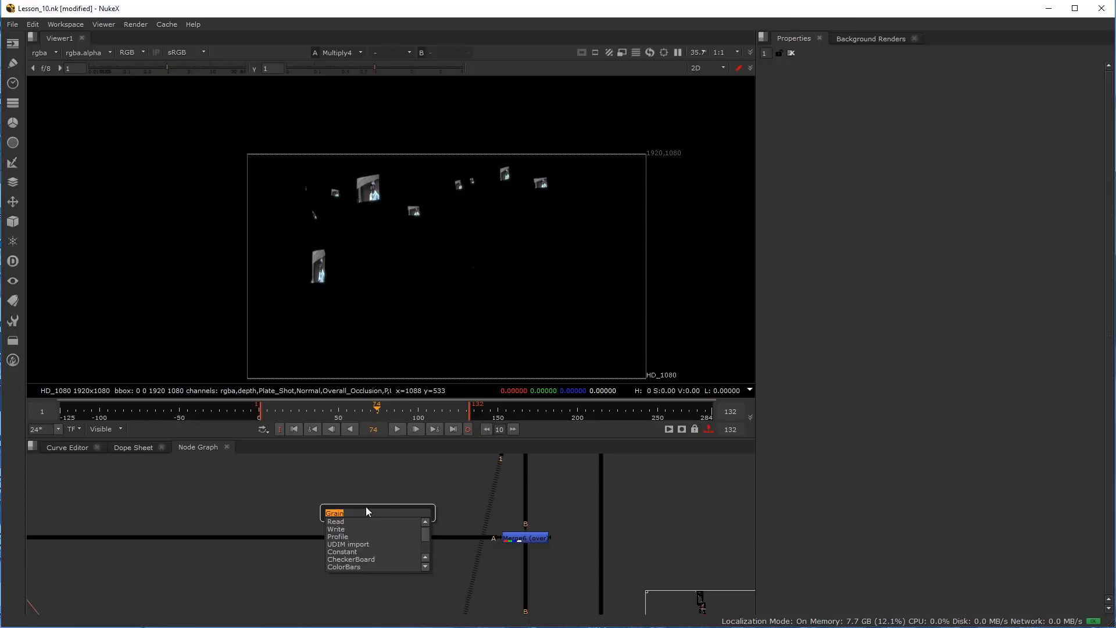
Add an F_ReGrain node and insert it on the horizontal pipe feeding the A input of the Merge (over) node below BLUR NODES
click(14, 363)
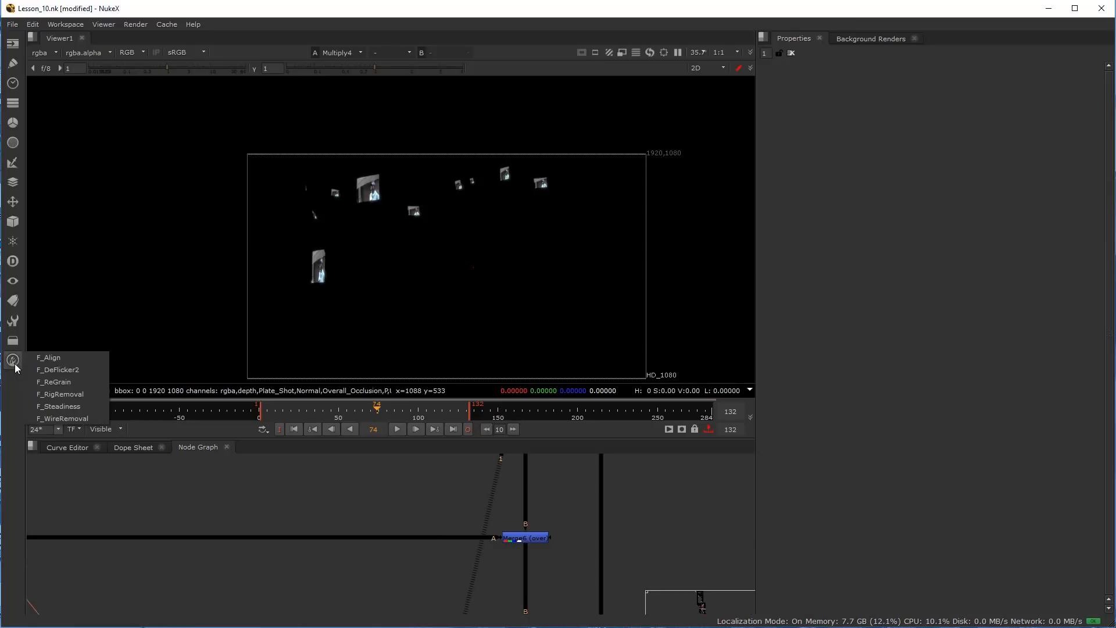
click(76, 381)
drag(423, 509, 432, 541)
scroll(465, 539, down, 4)
middle_drag(493, 511, 410, 550)
scroll(418, 545, down, 5)
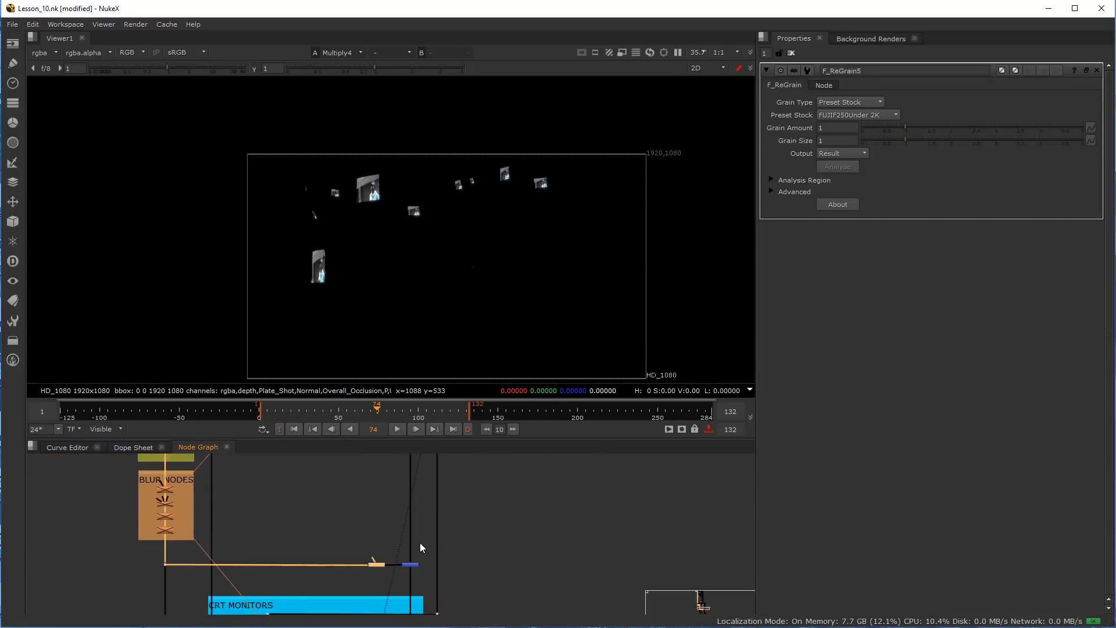
middle_drag(414, 511, 435, 525)
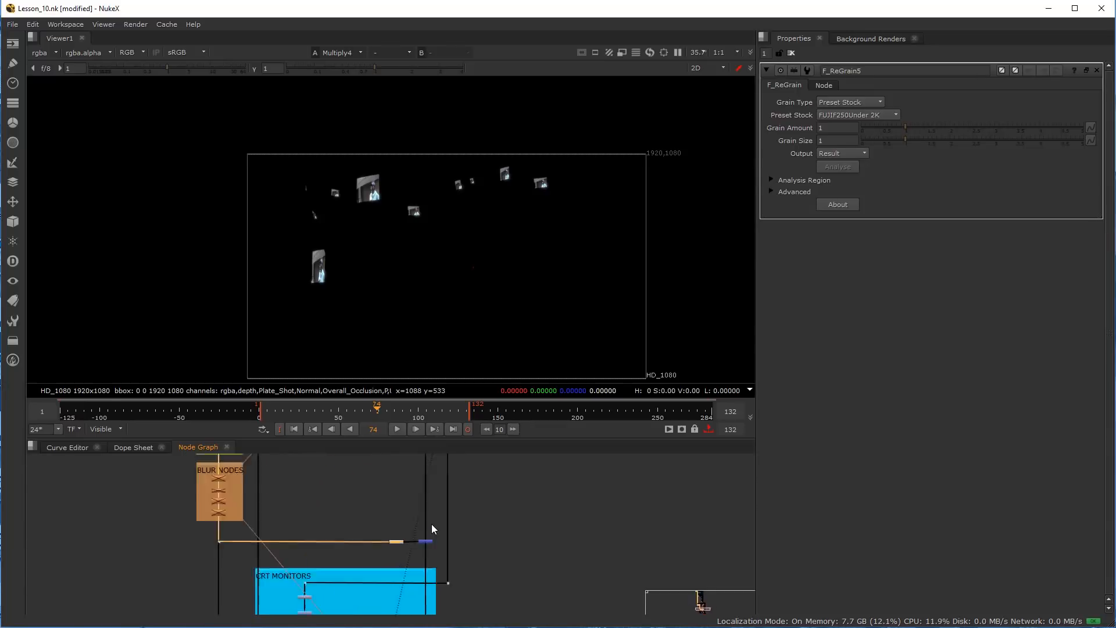
Connect F_ReGrain5's Grain input to the vertical pipe beyond the Merge as its grain clip, routing the connection through two Dots
scroll(393, 532, up, 5)
click(479, 533)
scroll(361, 548, up, 2)
drag(370, 549, 556, 501)
ctrl+drag(472, 535, 385, 505)
click(388, 572)
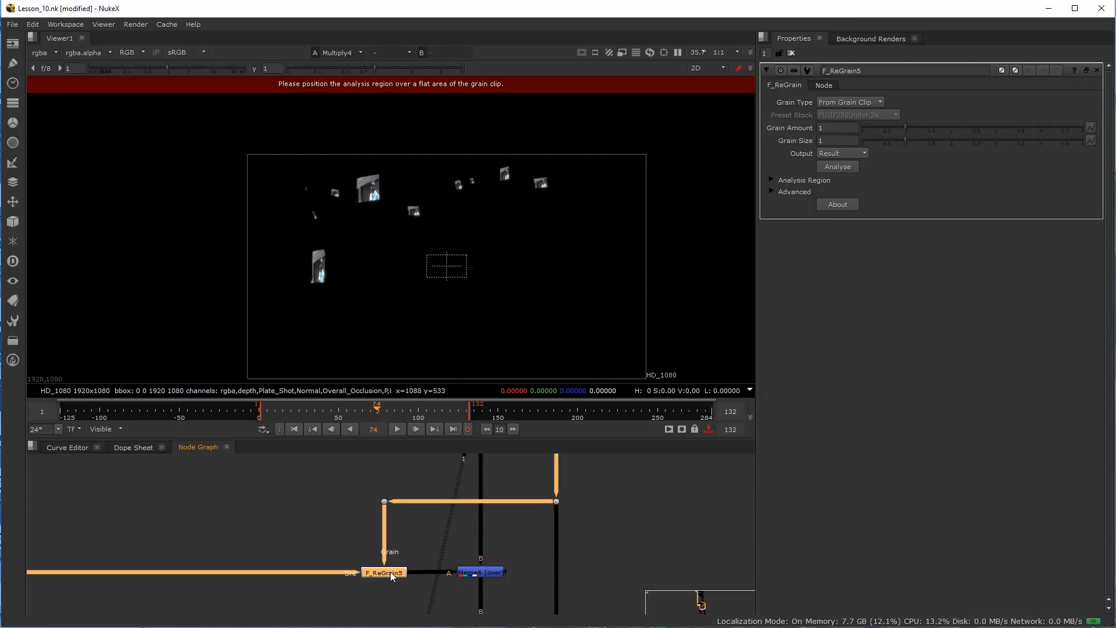
Position F_ReGrain5's analysis region over a flat area of the grain clip and compare the monitors with the node enabled and disabled
key(1)
click(375, 573)
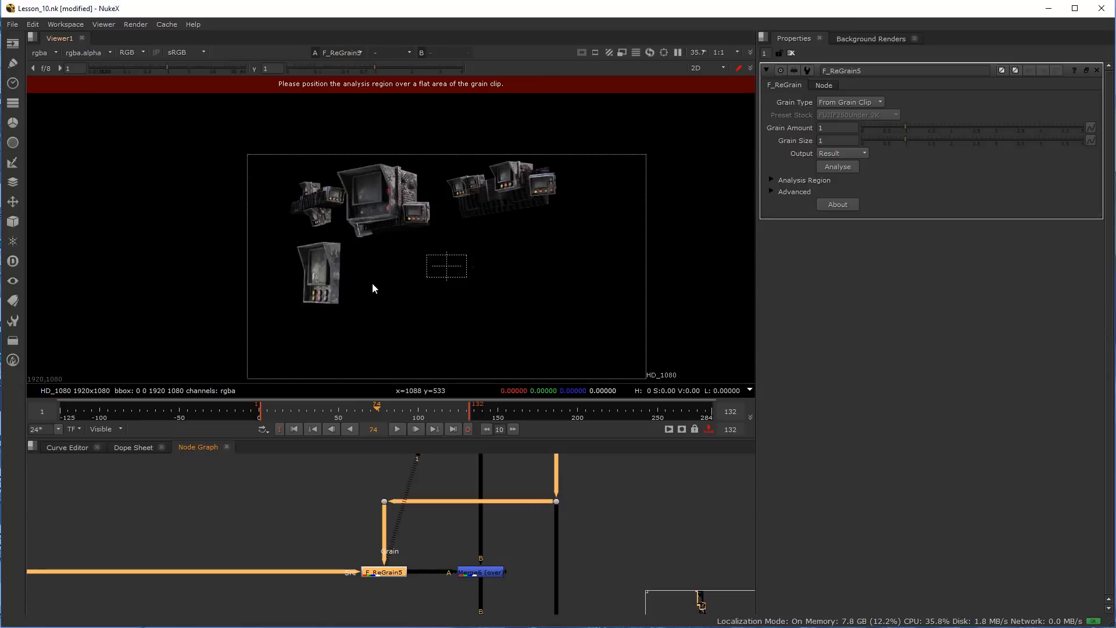
click(556, 501)
key(1)
click(389, 574)
scroll(418, 273, up, 2)
drag(433, 249, 373, 190)
key(1)
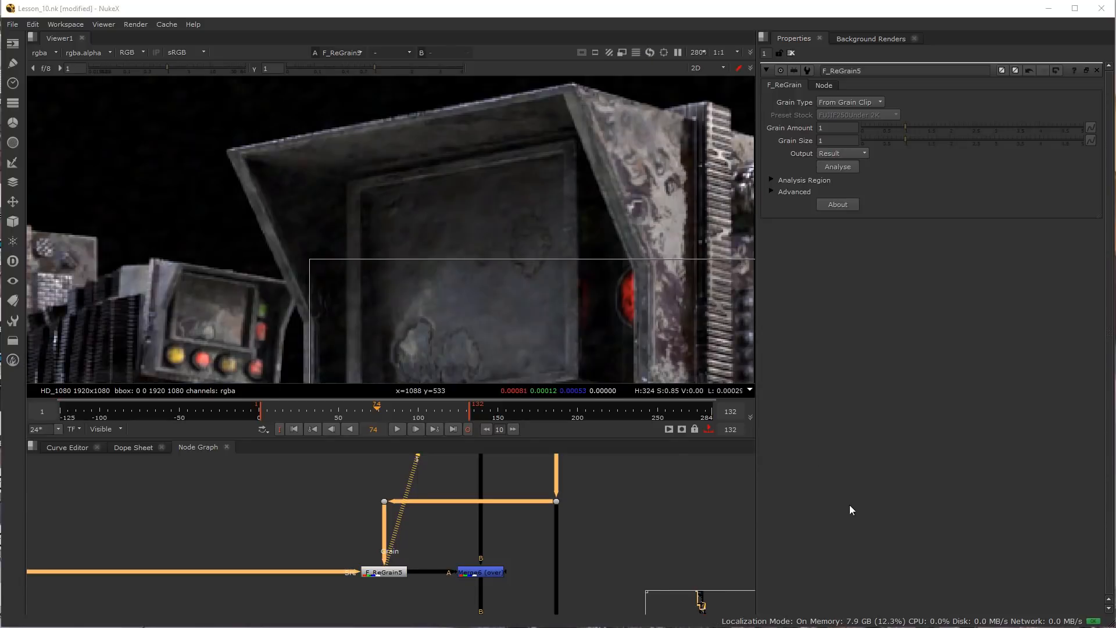
click(385, 573)
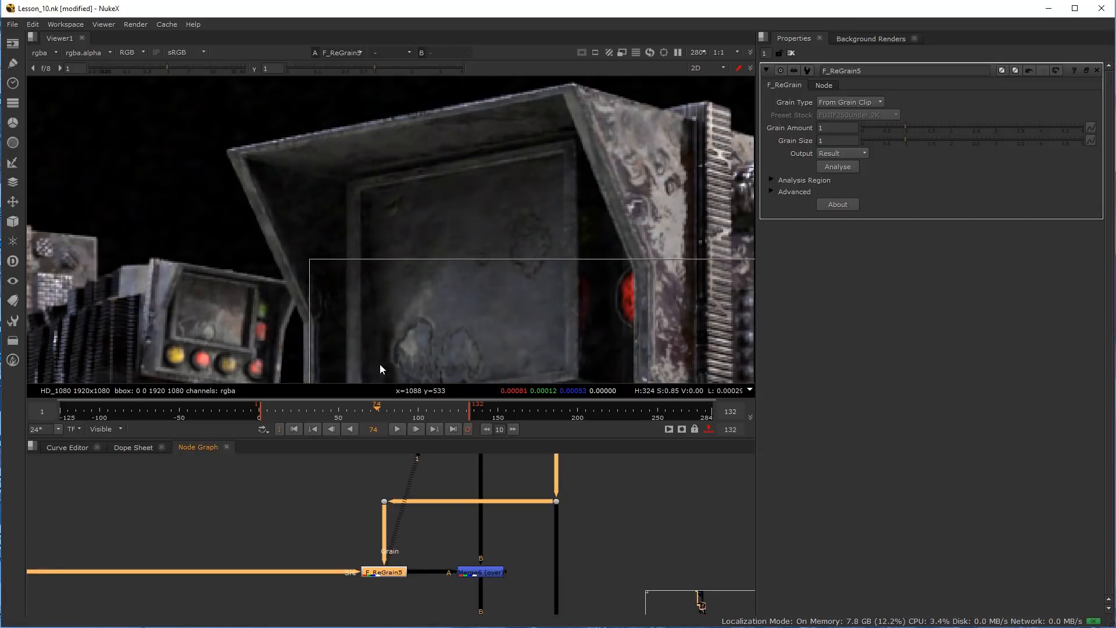
scroll(340, 189, up, 2)
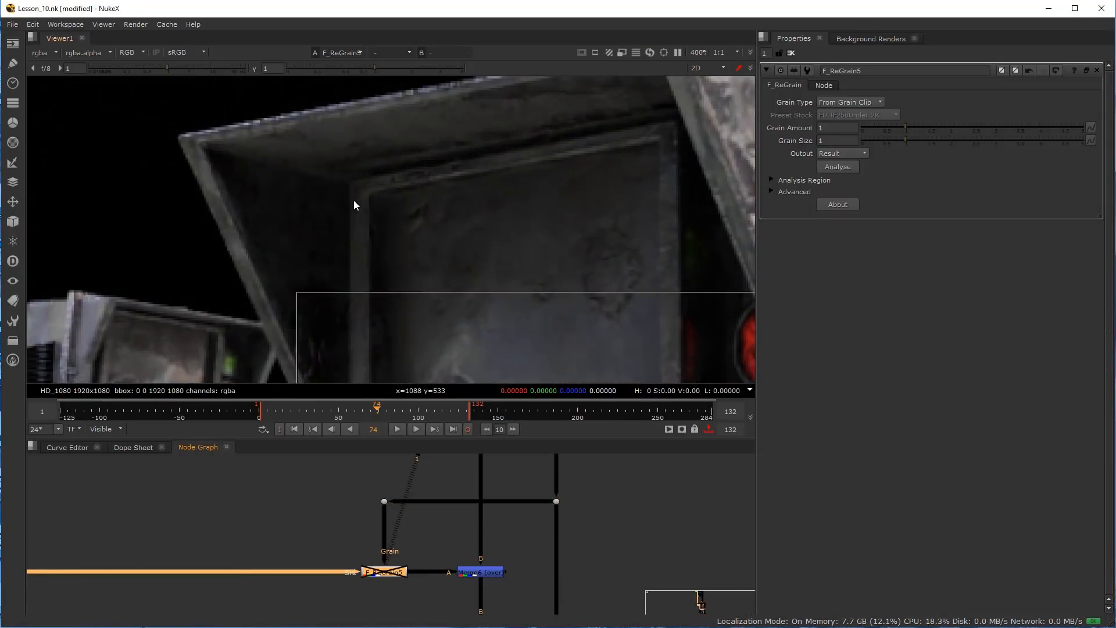
Add an Unpremult node and insert it on the pipe feeding F_ReGrain5's Src input
middle_drag(367, 576, 393, 534)
drag(383, 467, 375, 529)
click(279, 489)
key(Tab)
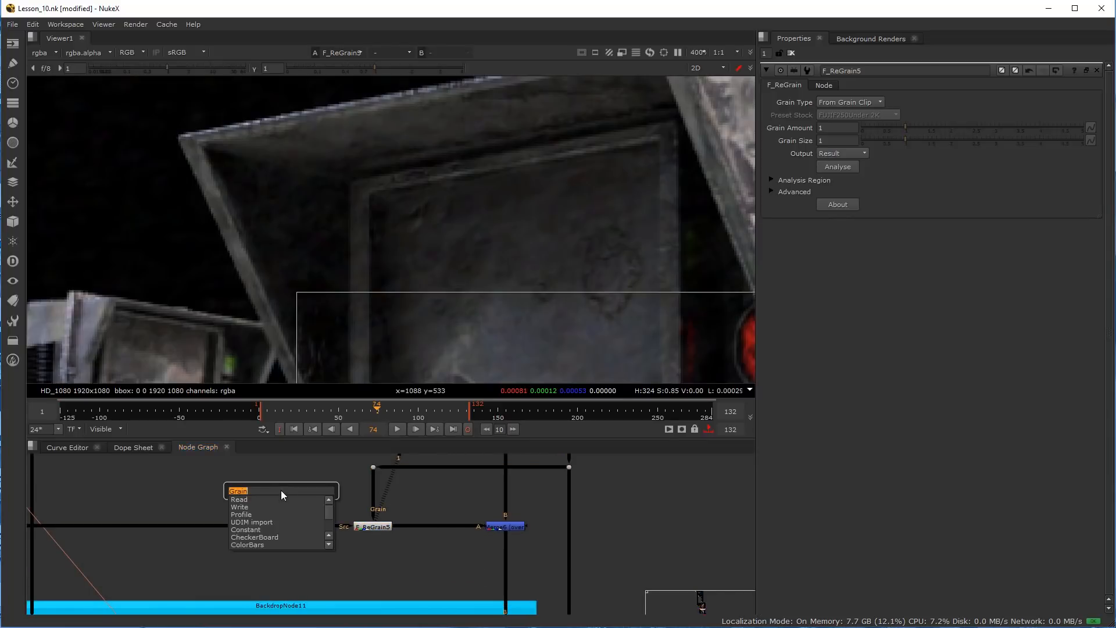
text(un)
key(Return)
drag(260, 499, 286, 527)
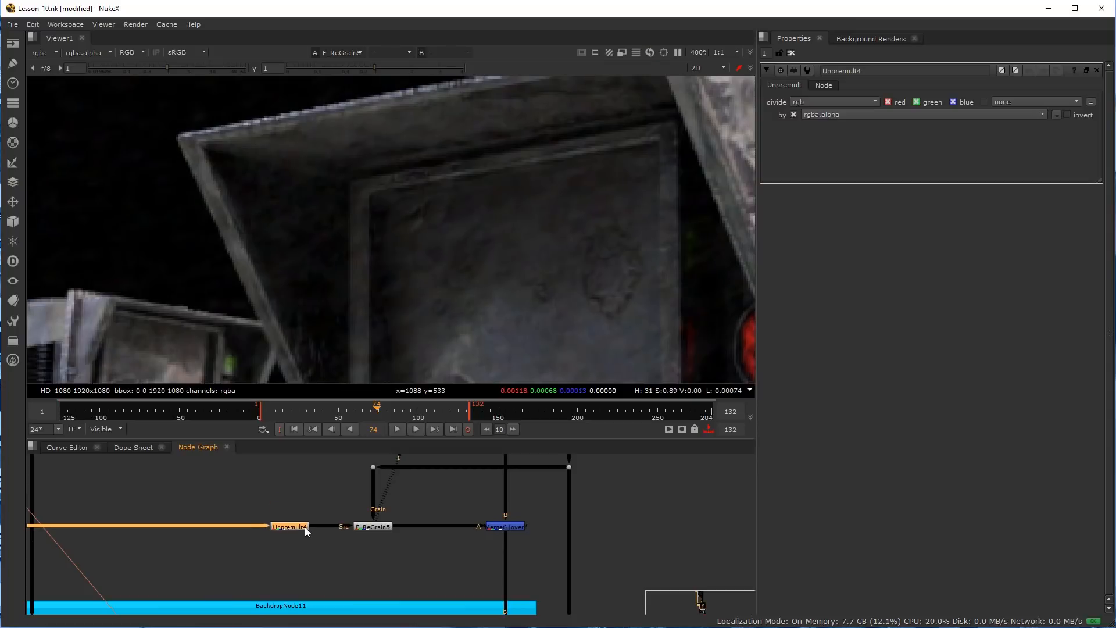
Add a Premult node and insert it between F_ReGrain5 and the A input of Merge6 (over)
click(323, 490)
key(Tab)
text(prem)
key(Return)
drag(315, 484, 426, 527)
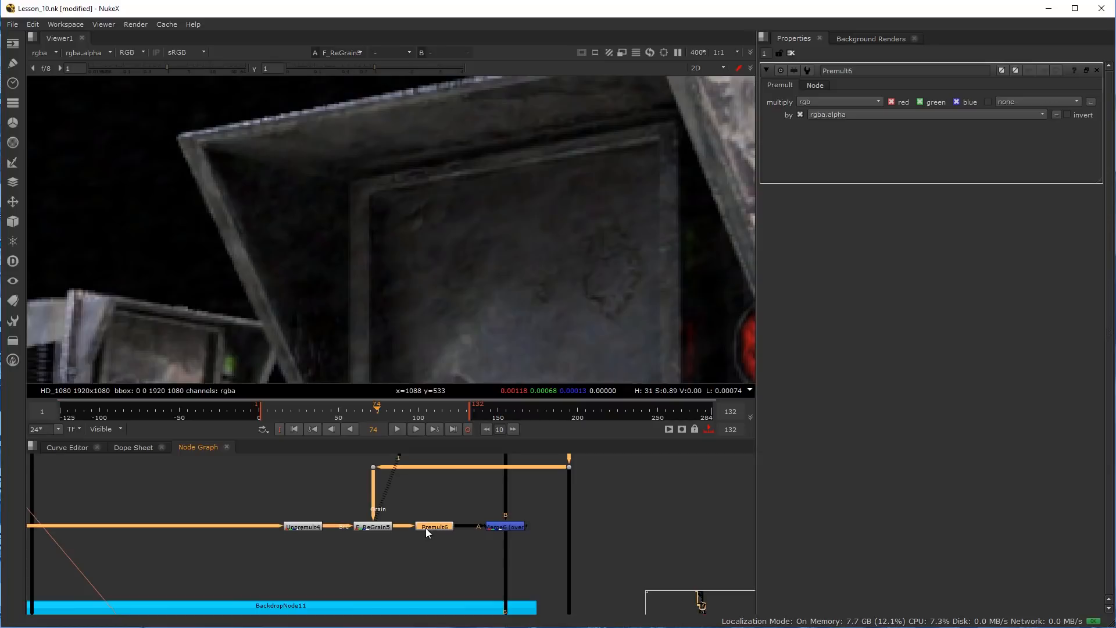
Examine the Premult6 and Merge6 outputs up close, comparing the monitor edges and grain on frames 73 and 74
click(508, 529)
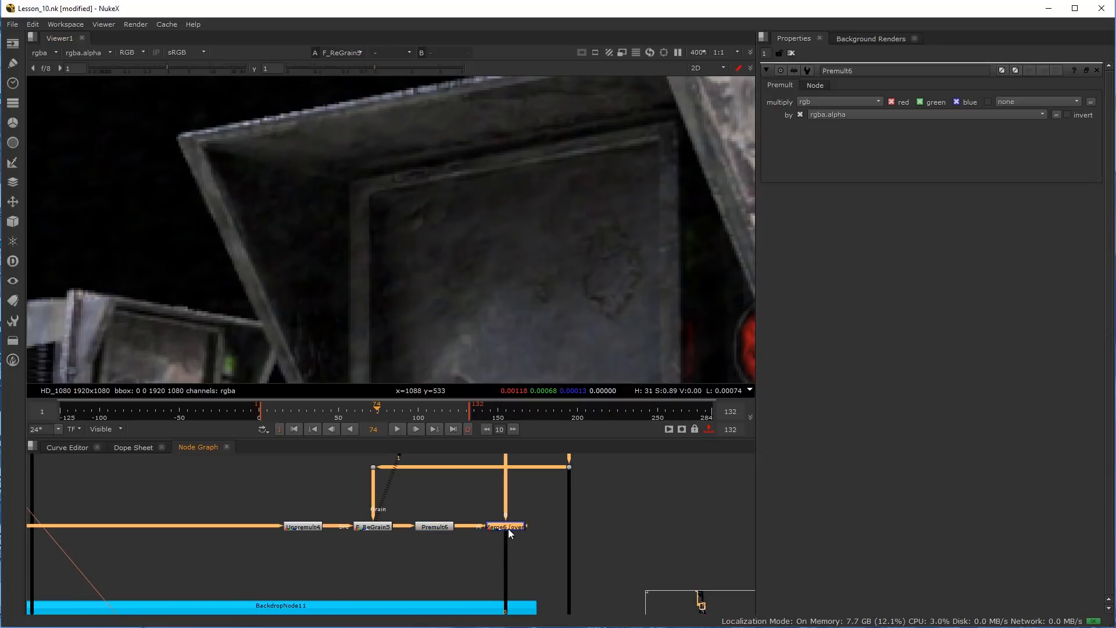
key(1)
click(444, 525)
key(1)
scroll(176, 234, up, 3)
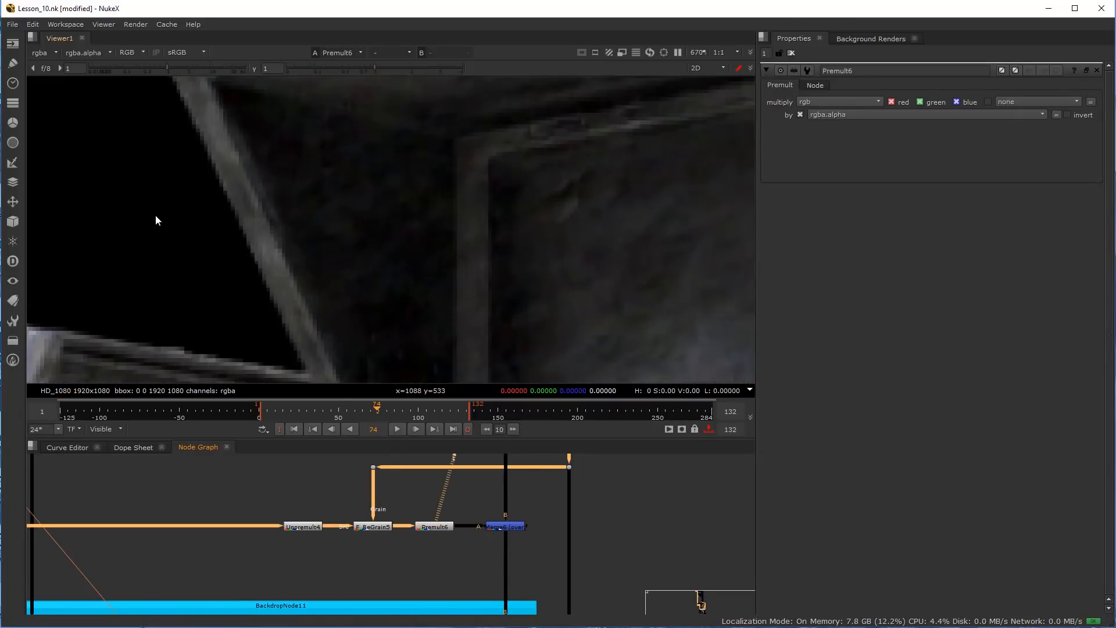
scroll(169, 335, down, 5)
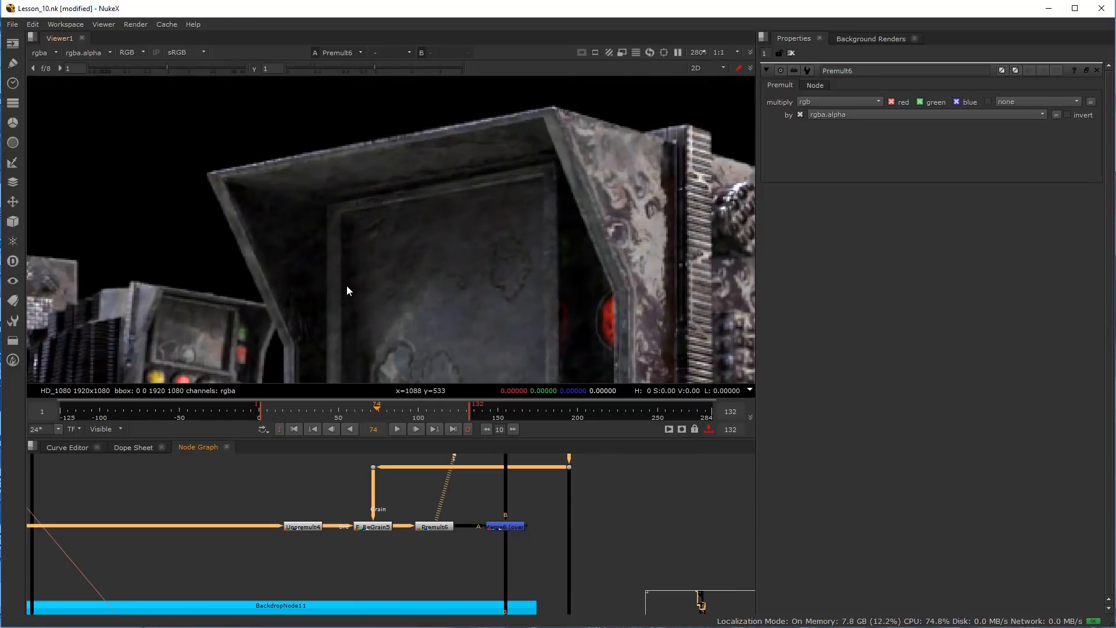
key(Left)
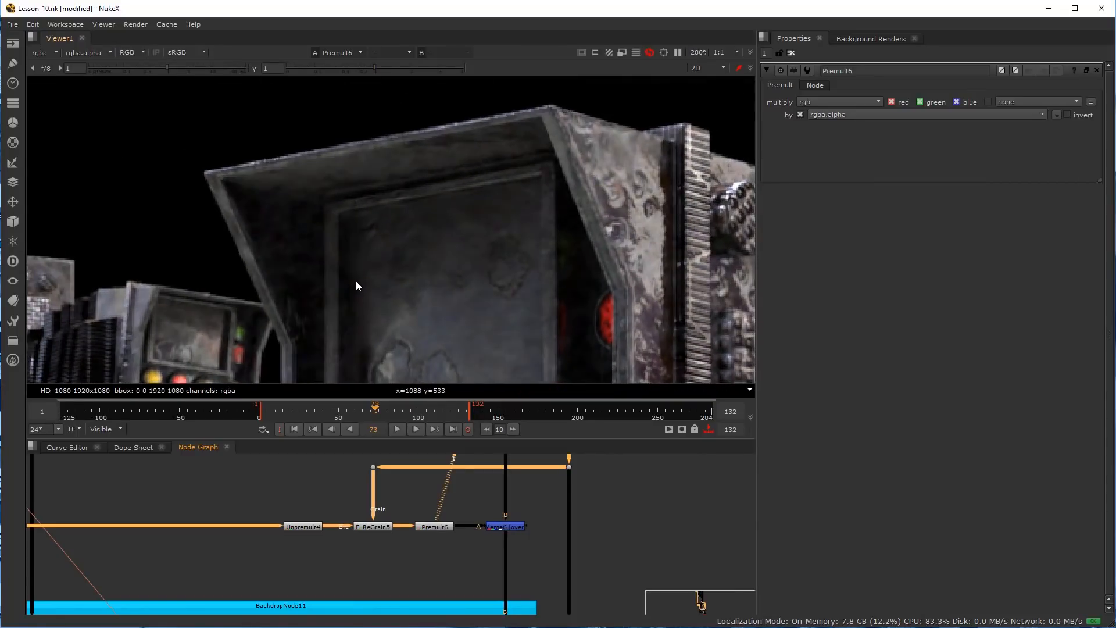
key(1)
key(Right)
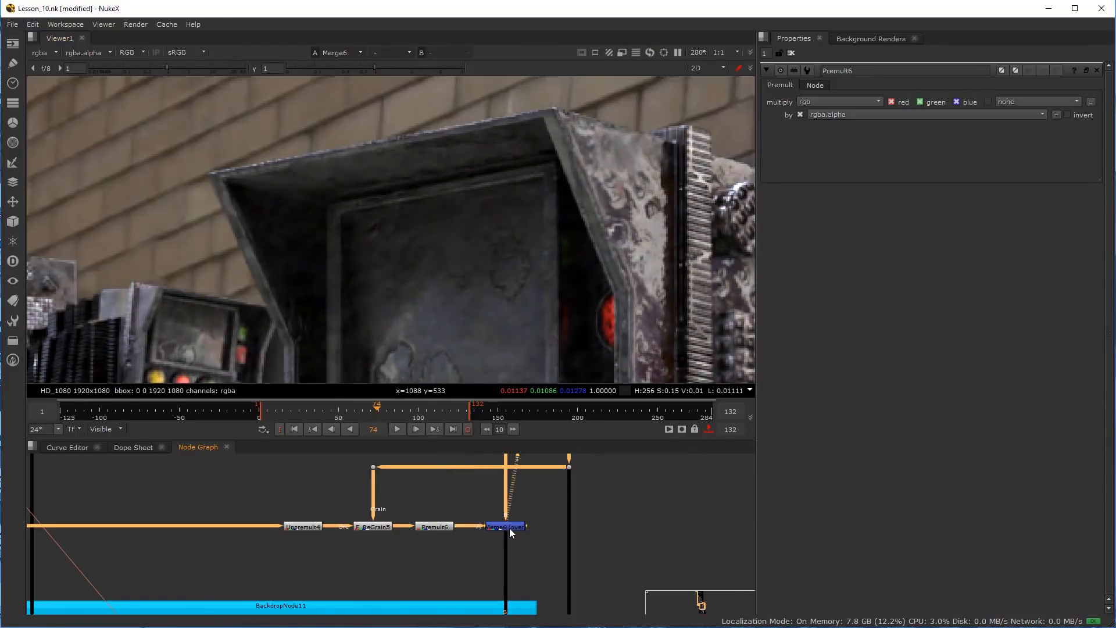
scroll(209, 222, up, 4)
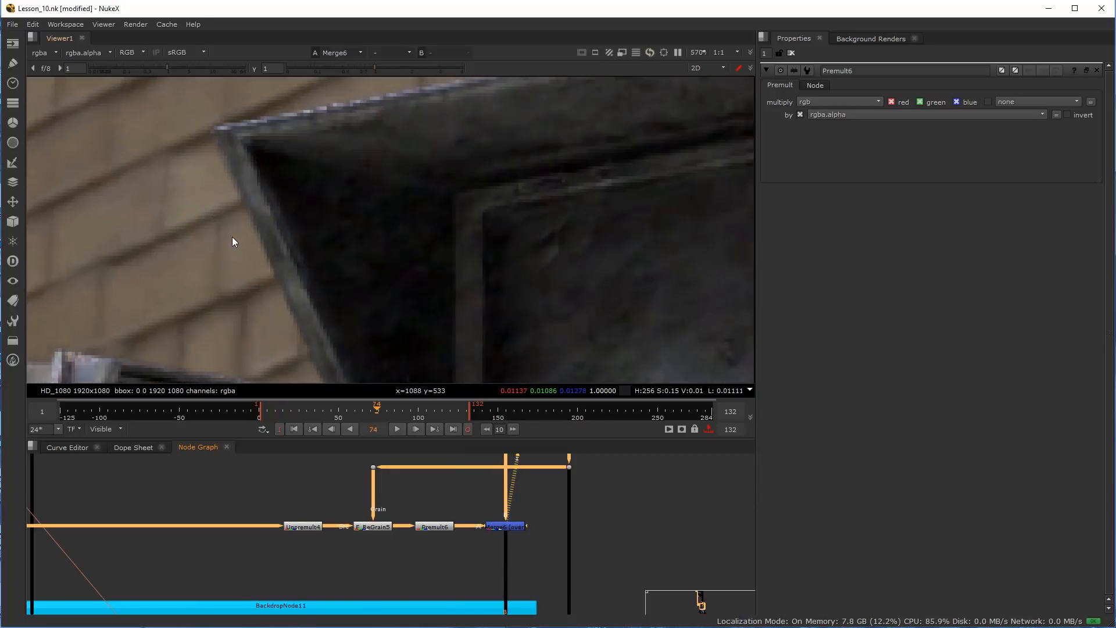
key(Left)
key(Right)
Set F_ReGrain5's Grain Amount to 0.14 and check the monitors' grain over neighbouring frames
double_click(368, 526)
scroll(368, 526, up, 2)
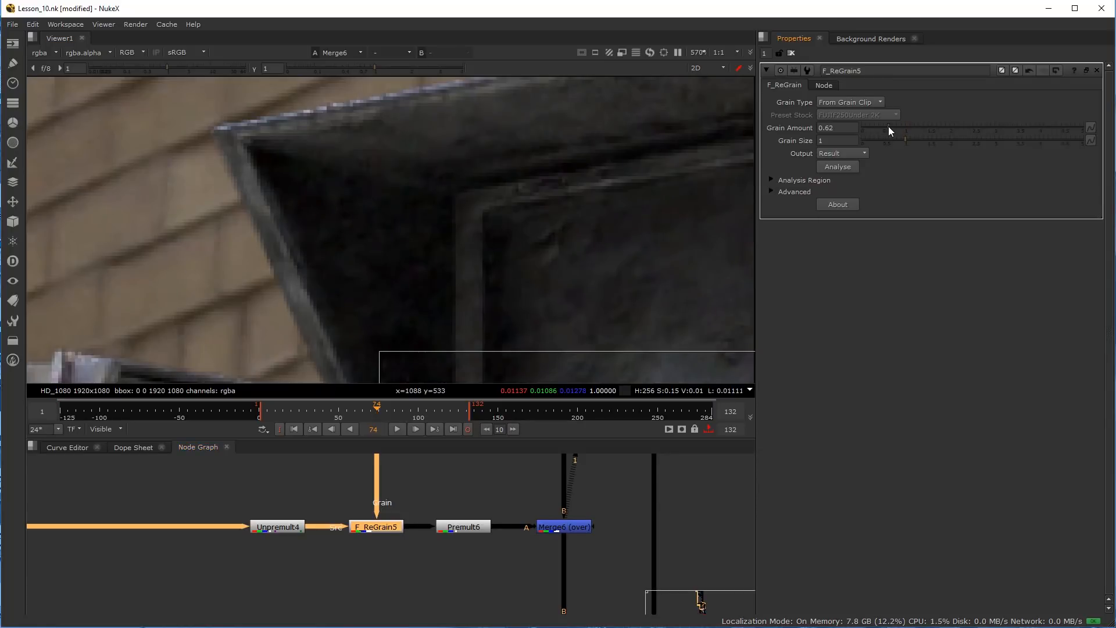
drag(888, 126, 867, 128)
key(Left)
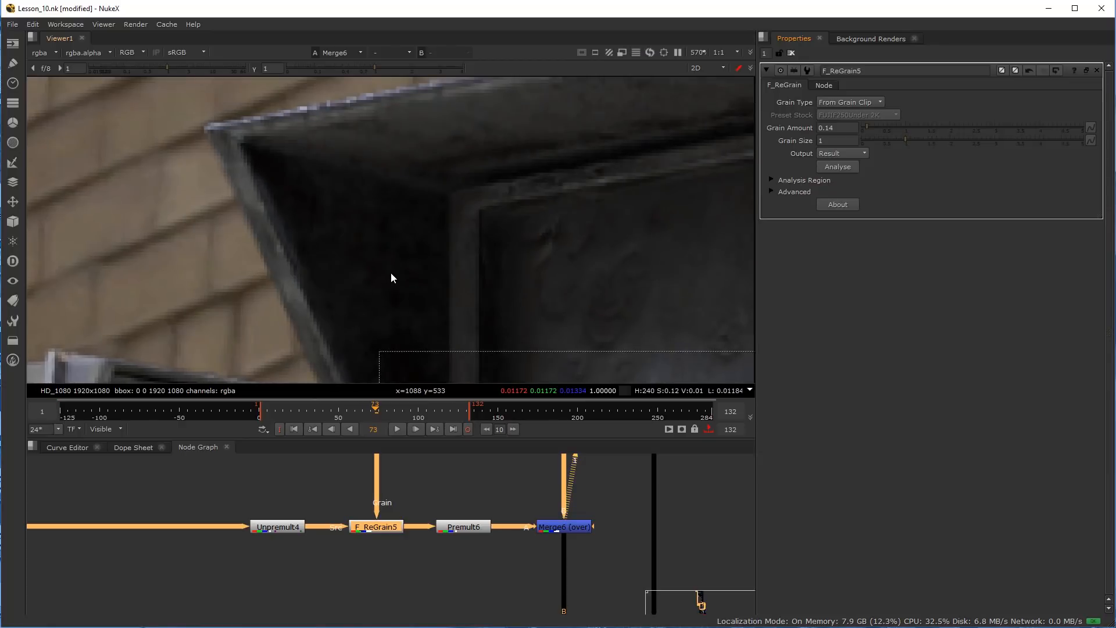
scroll(391, 272, down, 5)
scroll(358, 251, up, 6)
key(Left)
key(Right)
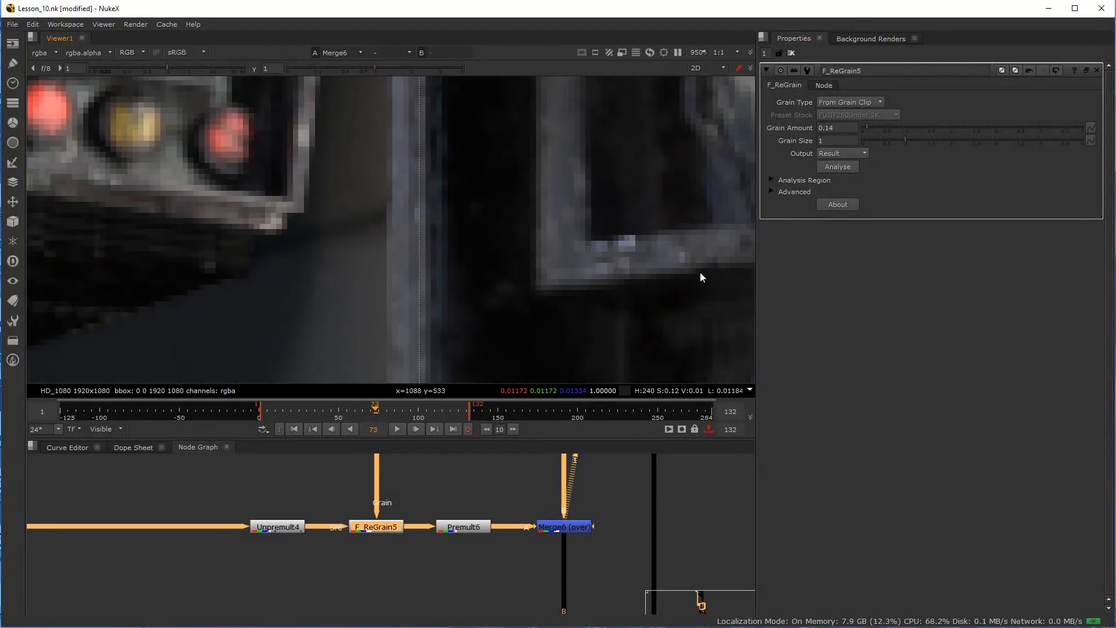
Set F_ReGrain5's Grain Size to 0.8 and check the monitors' grain against the brick wall
click(898, 140)
scroll(396, 211, down, 9)
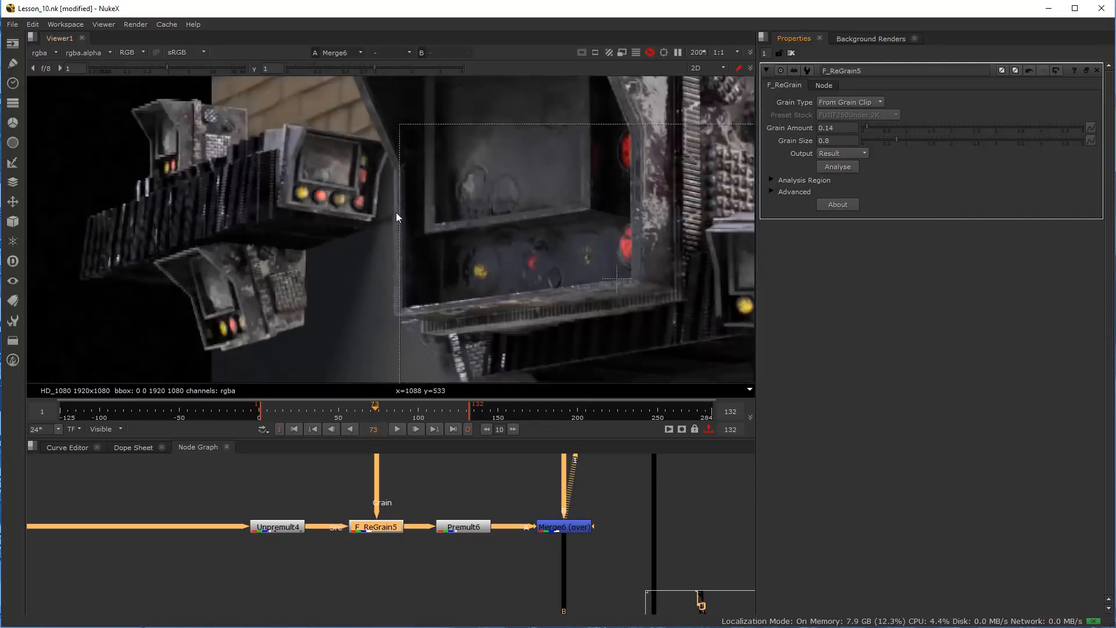
middle_drag(395, 119, 392, 218)
scroll(392, 175, up, 3)
key(Right)
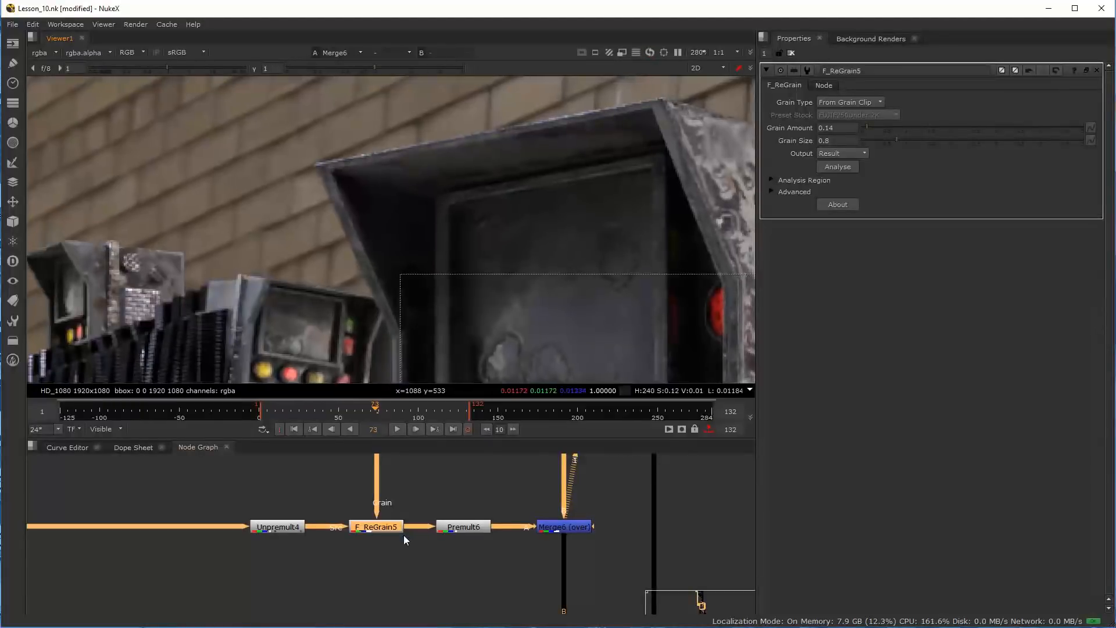
scroll(378, 561, down, 5)
scroll(378, 500, up, 4)
Clone F_ReGrain5 and insert the clone between the upper Multiply4 FLICKER NODE and its Merge (over) in the CRT MONITORS group
click(388, 493)
scroll(388, 498, up, 3)
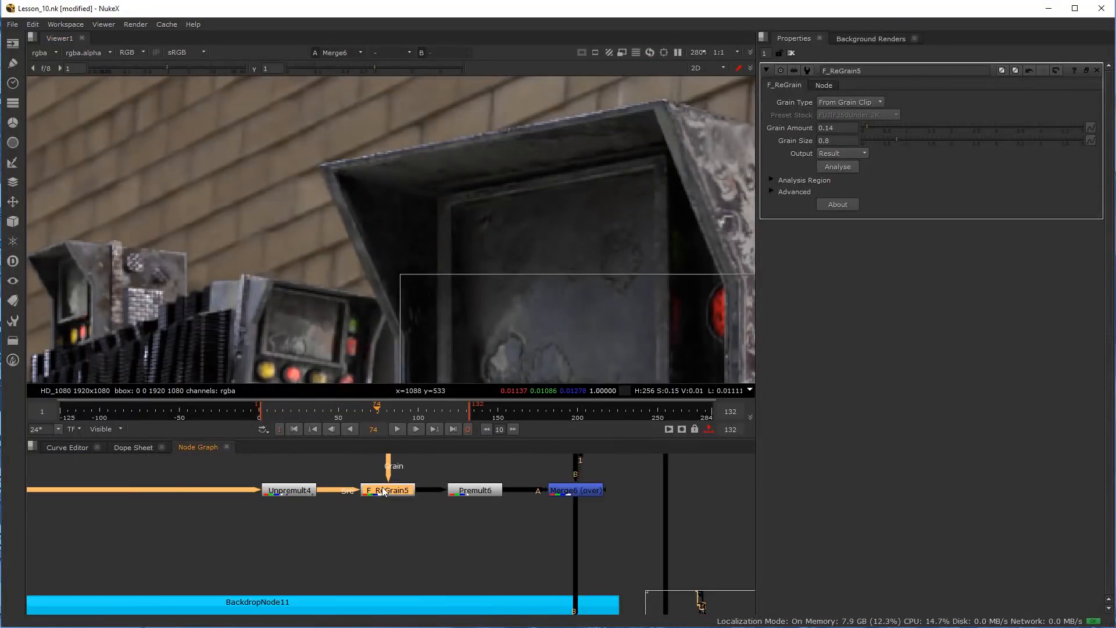
right_click(382, 489)
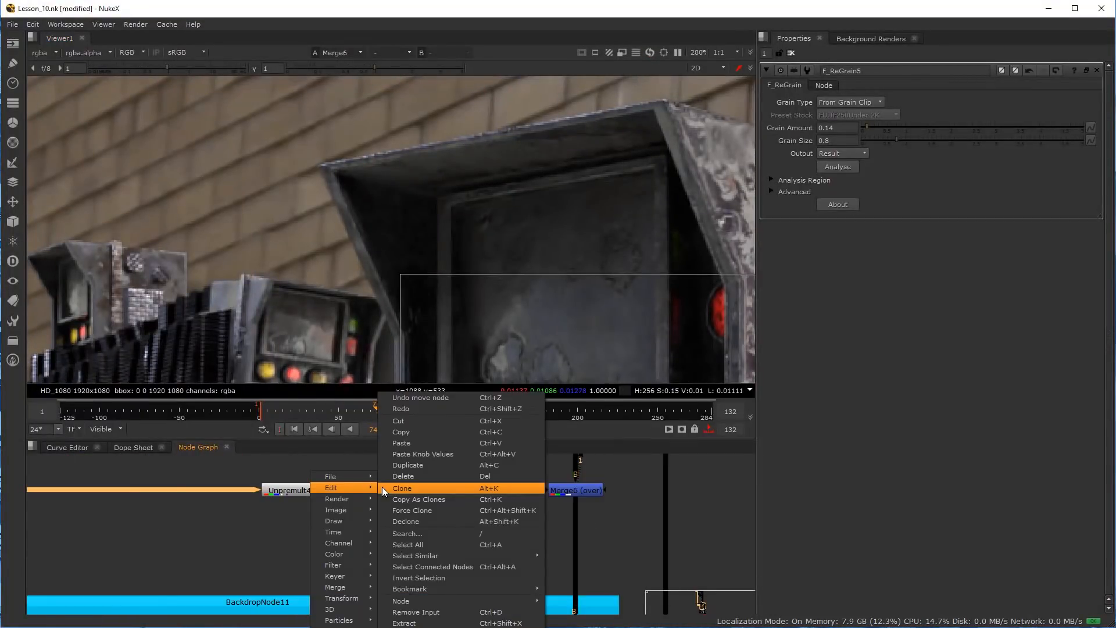
click(422, 490)
scroll(449, 546, down, 6)
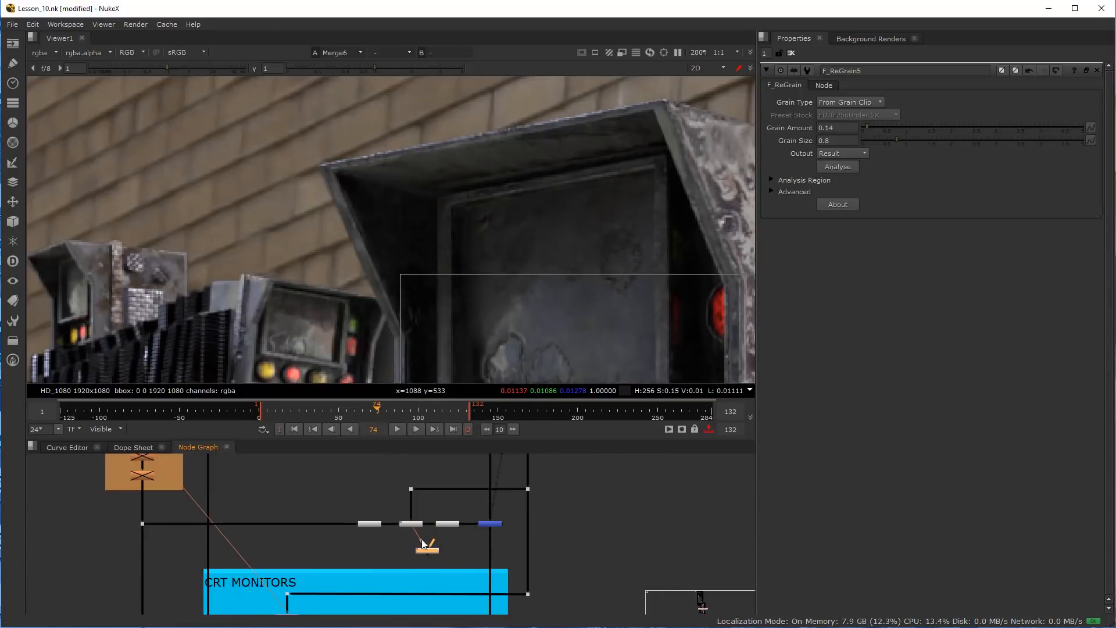
scroll(403, 555, up, 1)
middle_drag(418, 569, 419, 541)
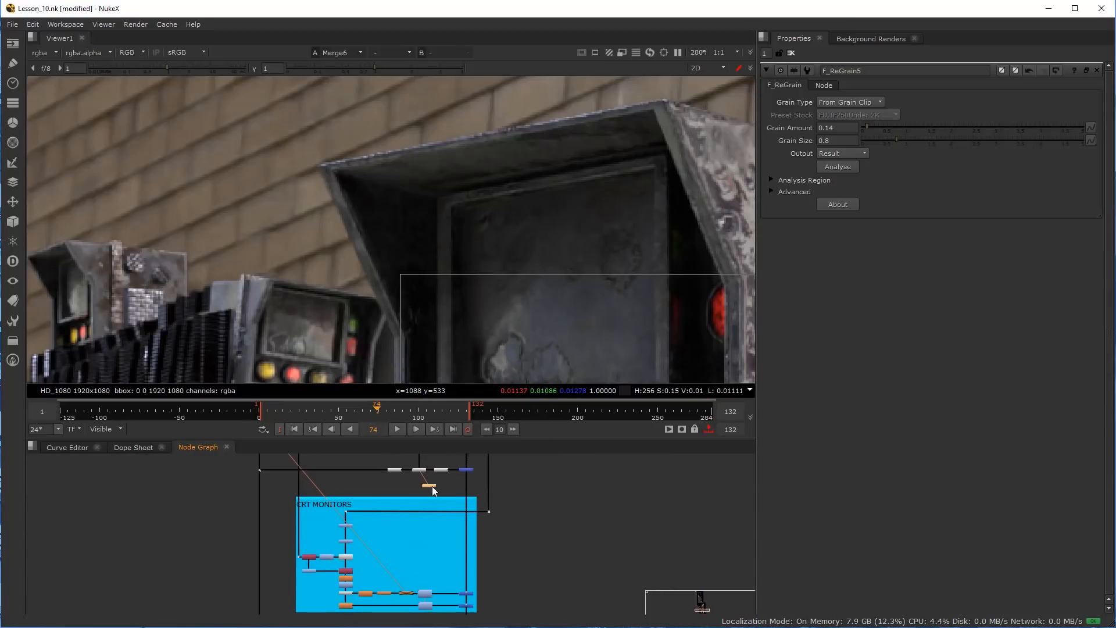
drag(429, 486, 445, 563)
scroll(434, 567, up, 5)
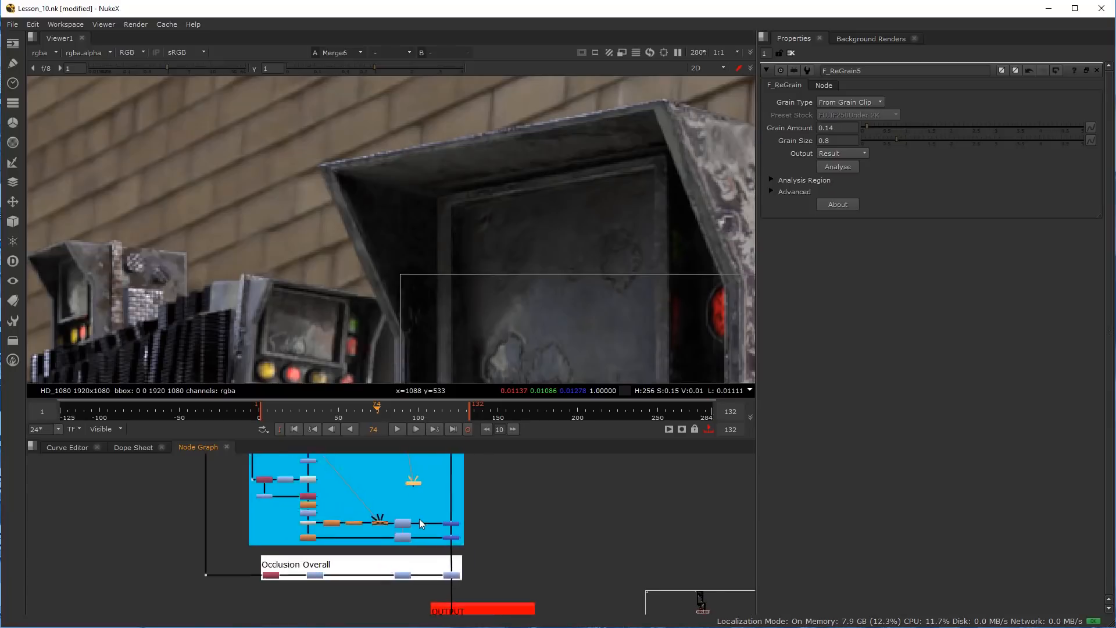
scroll(407, 491, up, 1)
drag(407, 491, 446, 600)
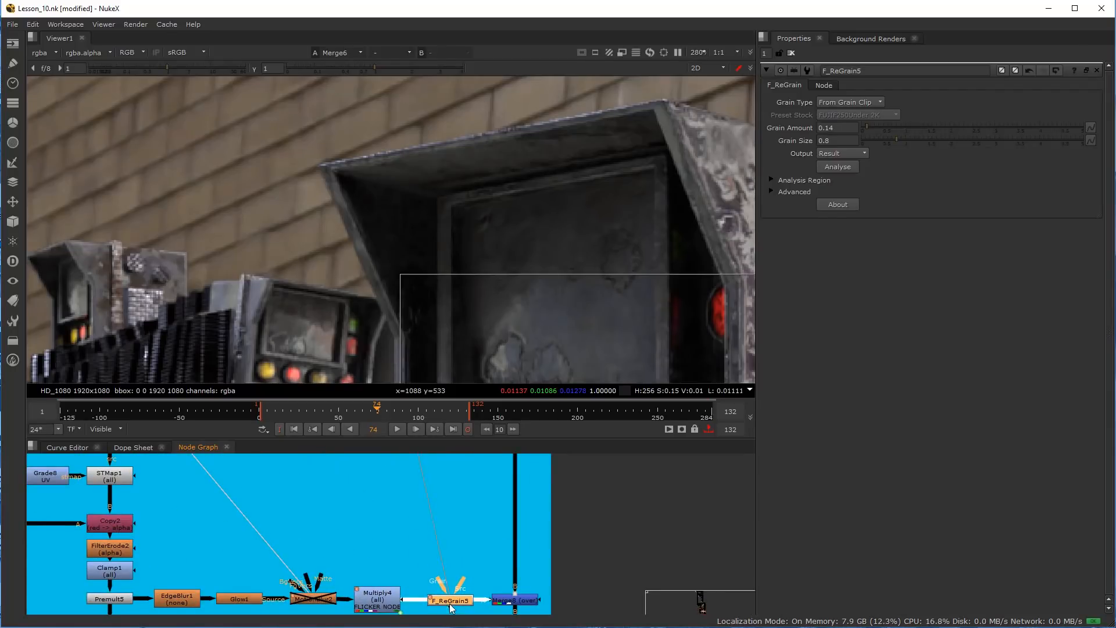
Connect the cloned F_ReGrain5's Grain input to the Dot on the grain clip pipe above the CRT MONITORS group
scroll(460, 584, down, 3)
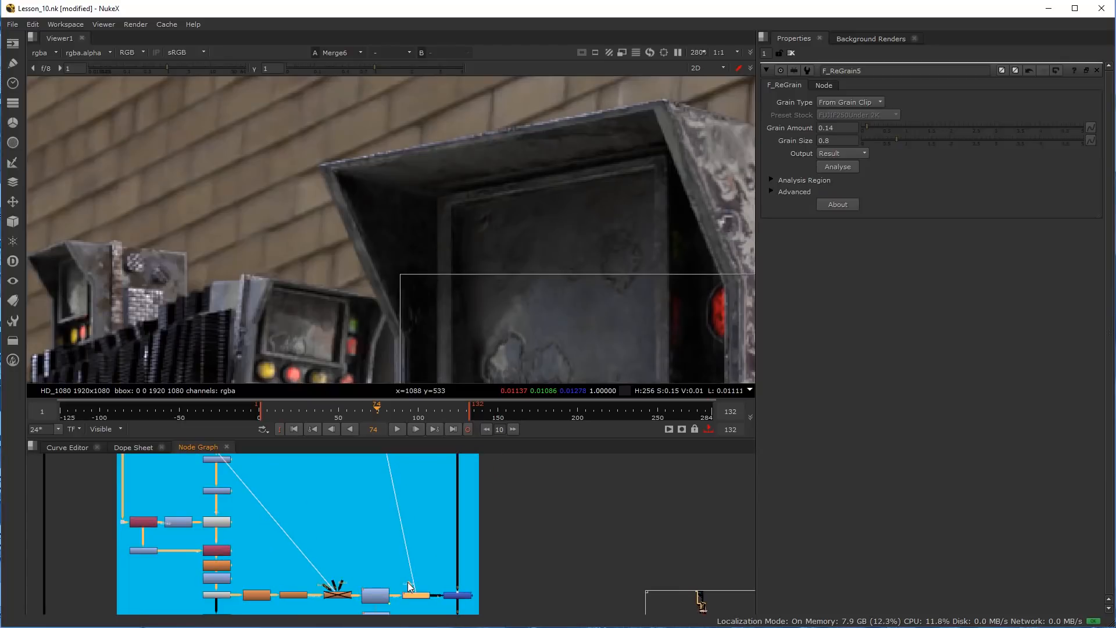
mouse_move(410, 584)
mouse_down()
mouse_move(529, 328)
mouse_move(542, 473)
mouse_move(515, 479)
mouse_move(494, 521)
mouse_move(515, 557)
mouse_move(540, 556)
mouse_move(503, 548)
mouse_up()
scroll(508, 558, down, 4)
middle_drag(529, 563, 545, 471)
scroll(497, 545, up, 3)
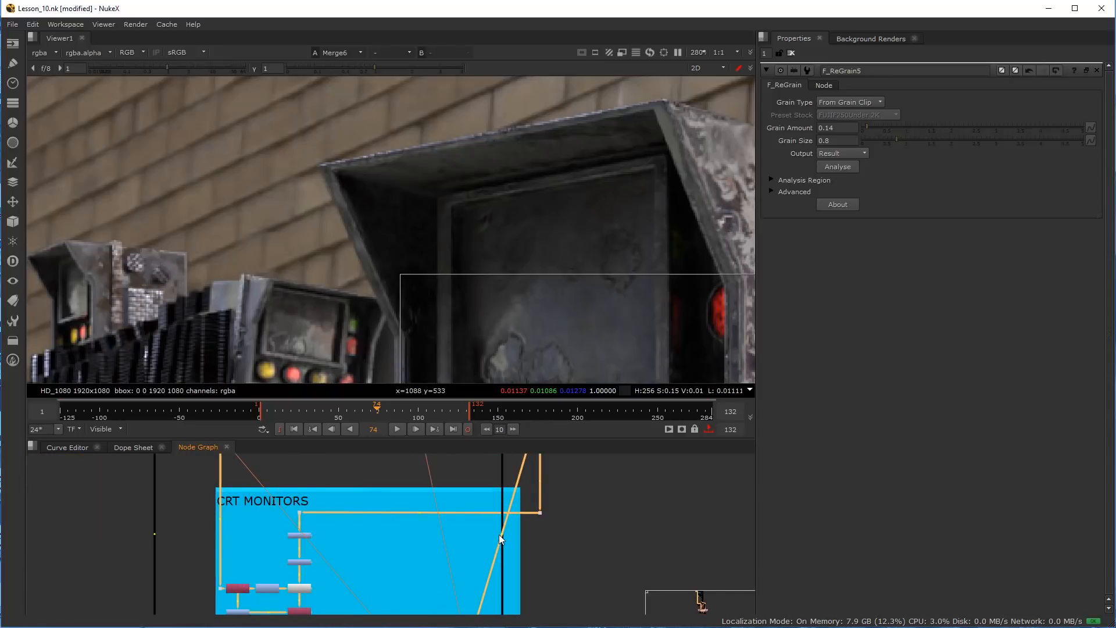
ctrl+drag(501, 535, 571, 587)
scroll(543, 552, down, 4)
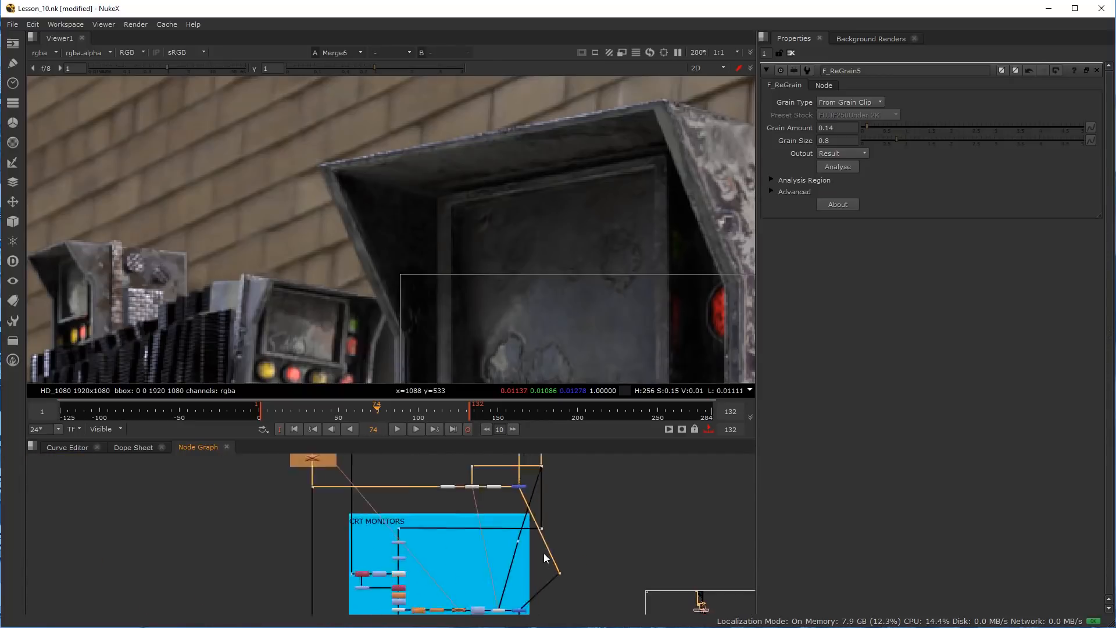
scroll(522, 585, up, 3)
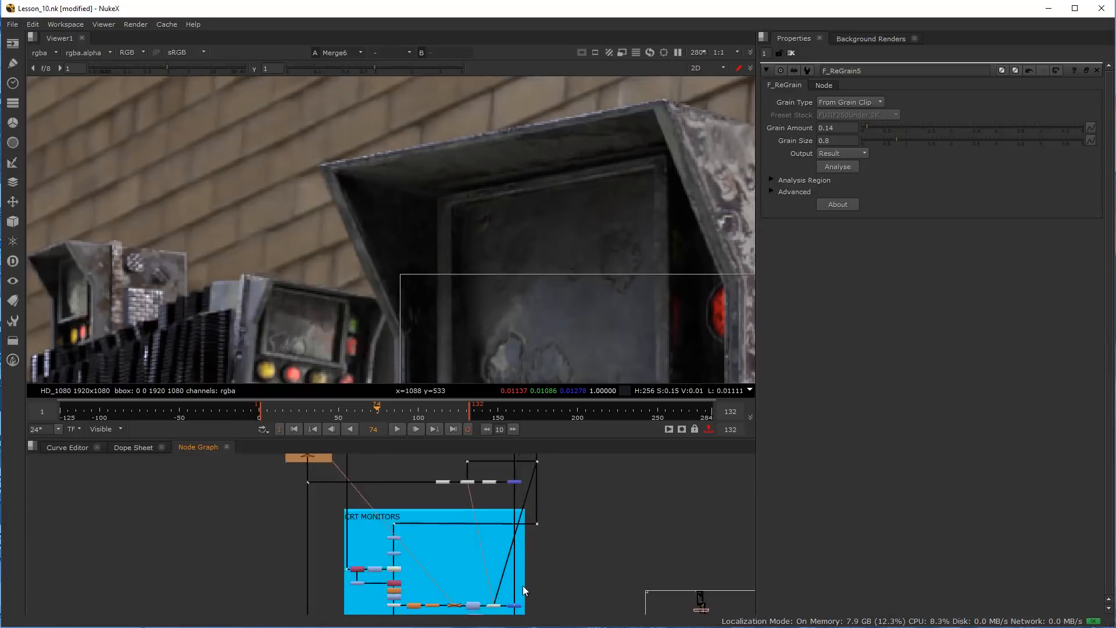
Add two Dots to the clone's Grain connection, one above the clone and one level with it outside the CRT MONITORS group
mouse_move(506, 536)
ctrl+mouse_down()
mouse_move(587, 584)
mouse_move(562, 557)
mouse_move(574, 538)
mouse_move(566, 555)
mouse_move(486, 539)
ctrl+mouse_up()
drag(565, 551, 564, 538)
scroll(549, 520, down, 2)
scroll(540, 523, up, 5)
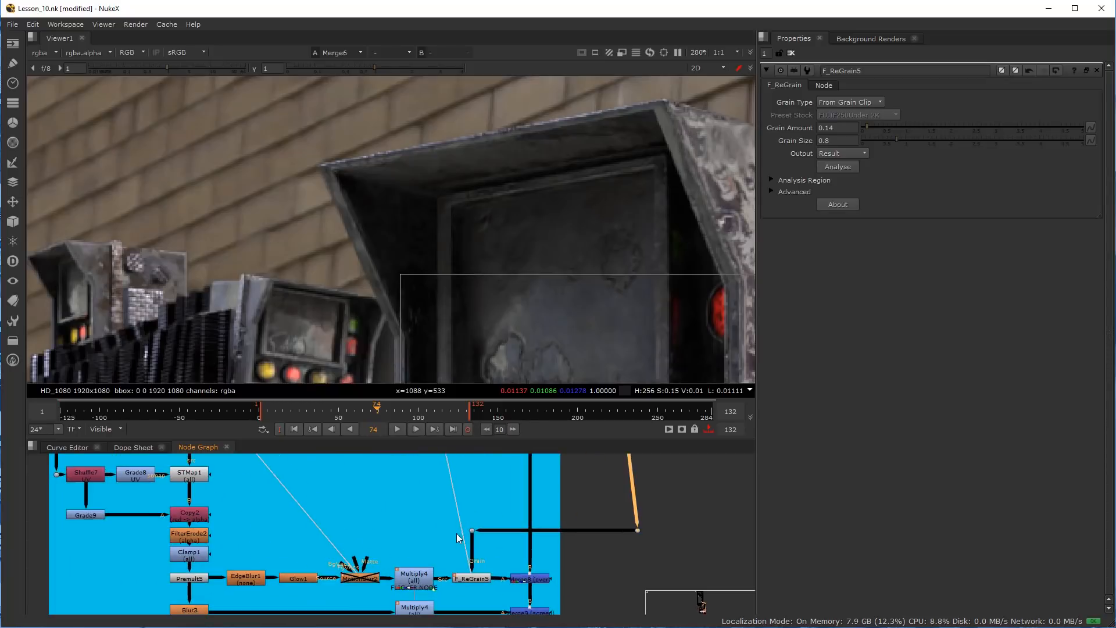
Add a third Dot to the diagonal Grain pipe, level with the source Dot, so the connection runs in straight lines
scroll(532, 527, down, 4)
scroll(576, 536, up, 1)
middle_drag(581, 563, 579, 538)
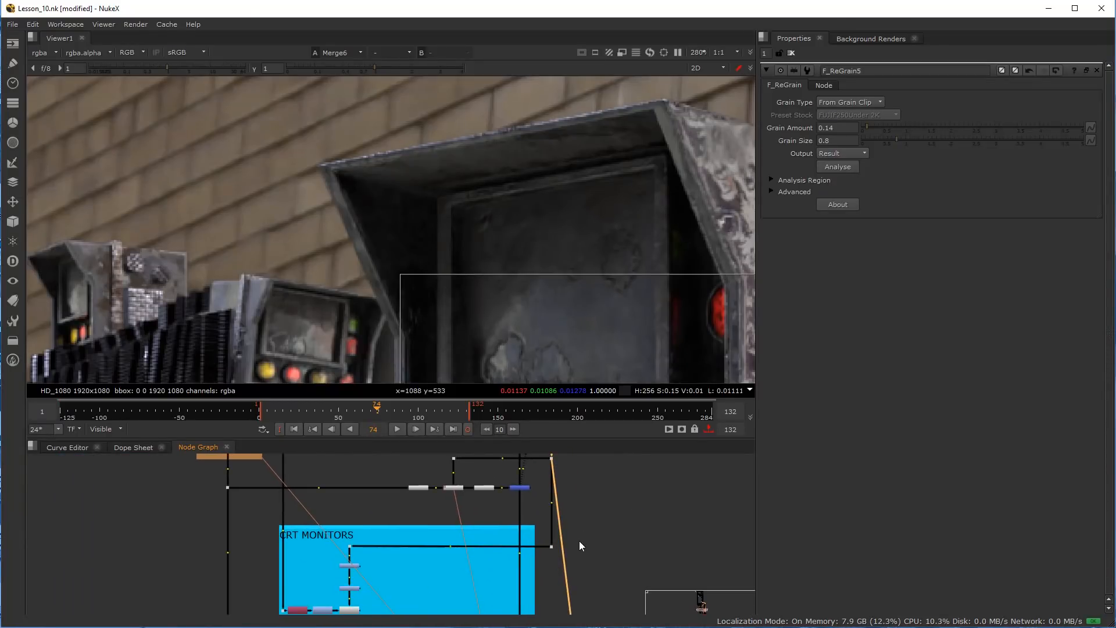
middle_drag(601, 596, 574, 534)
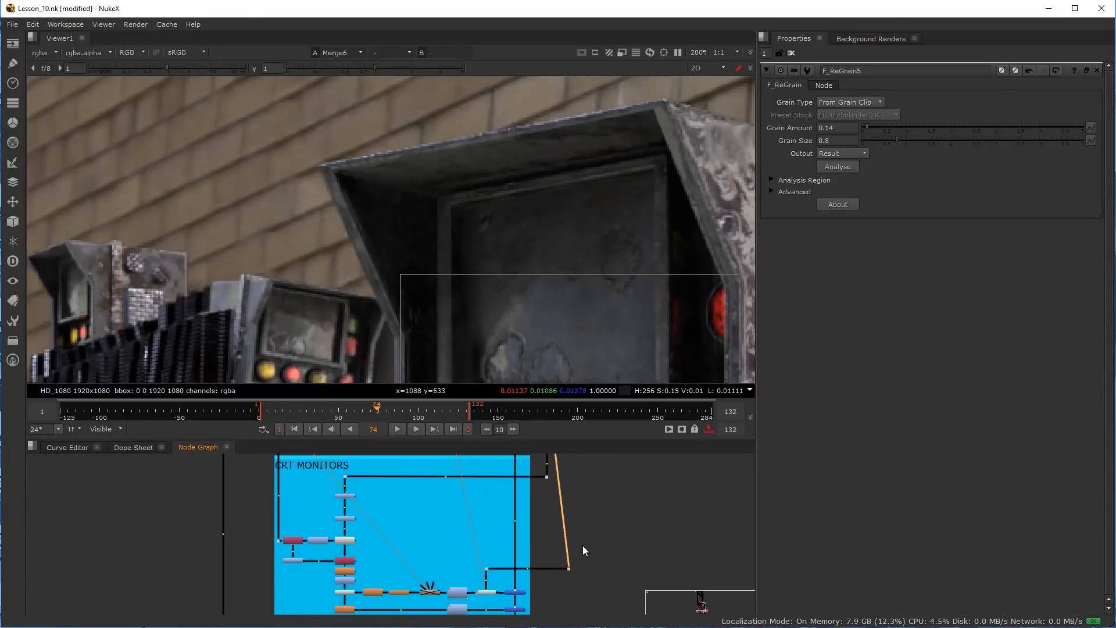
key(space)
middle_drag(628, 448, 630, 421)
scroll(632, 426, up, 4)
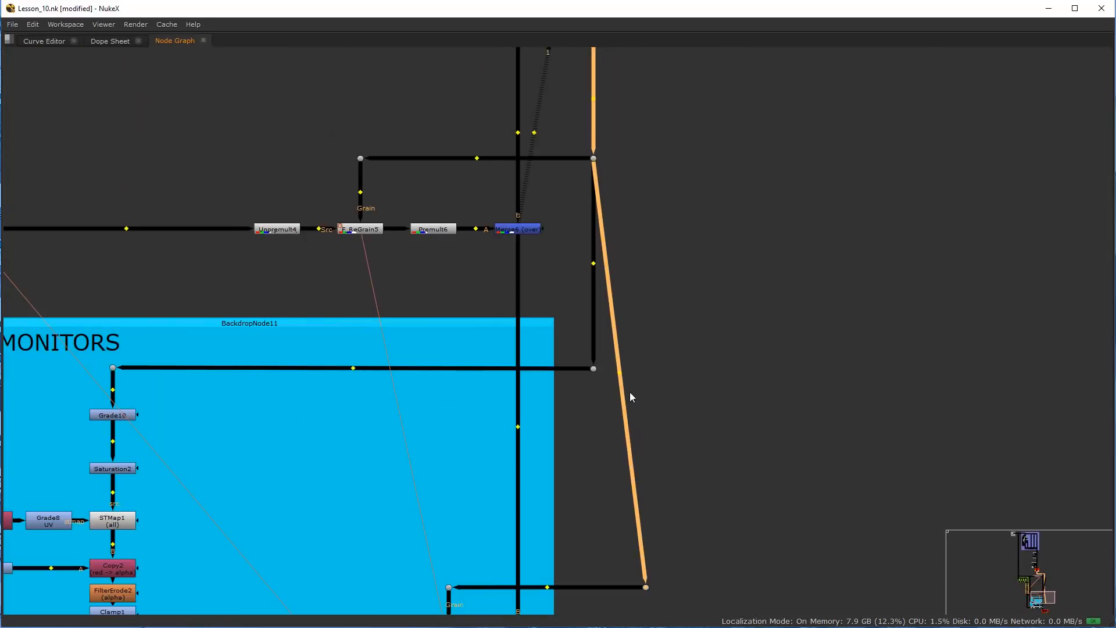
ctrl+drag(621, 373, 644, 159)
scroll(604, 285, down, 5)
scroll(601, 369, up, 4)
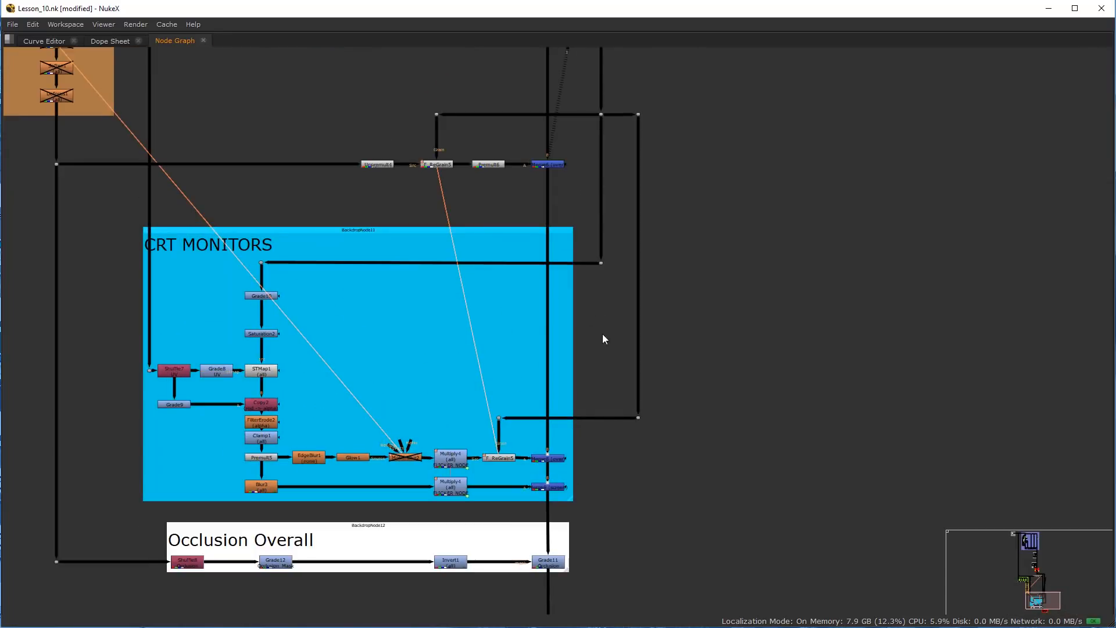
scroll(630, 302, down, 2)
mouse_move(610, 354)
middle_down()
mouse_move(631, 300)
mouse_move(629, 357)
middle_up()
scroll(627, 374, up, 4)
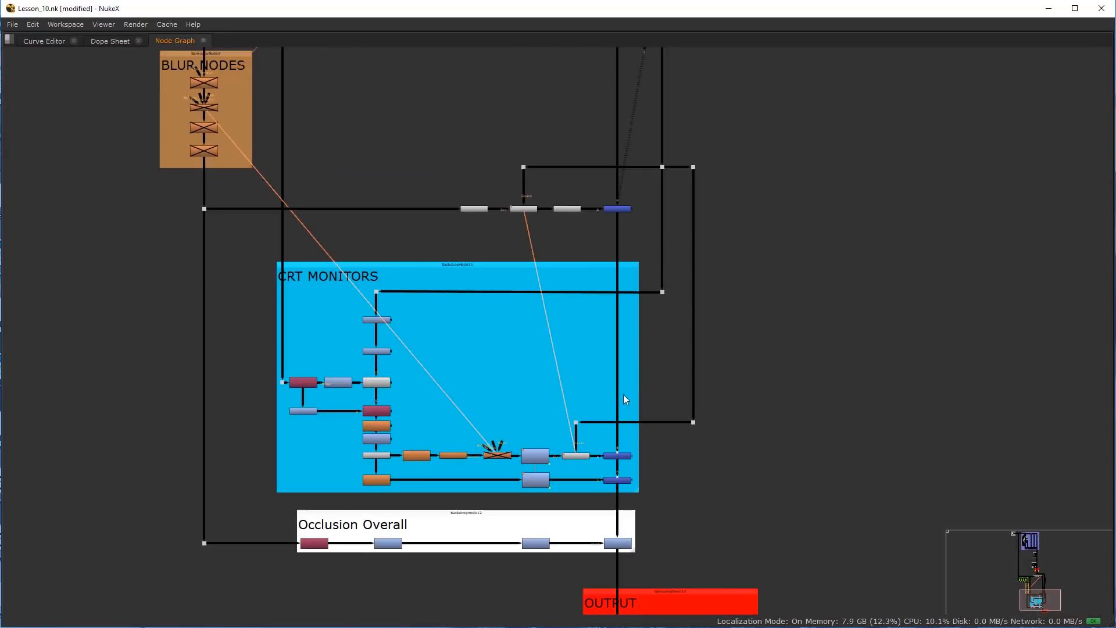
click(545, 425)
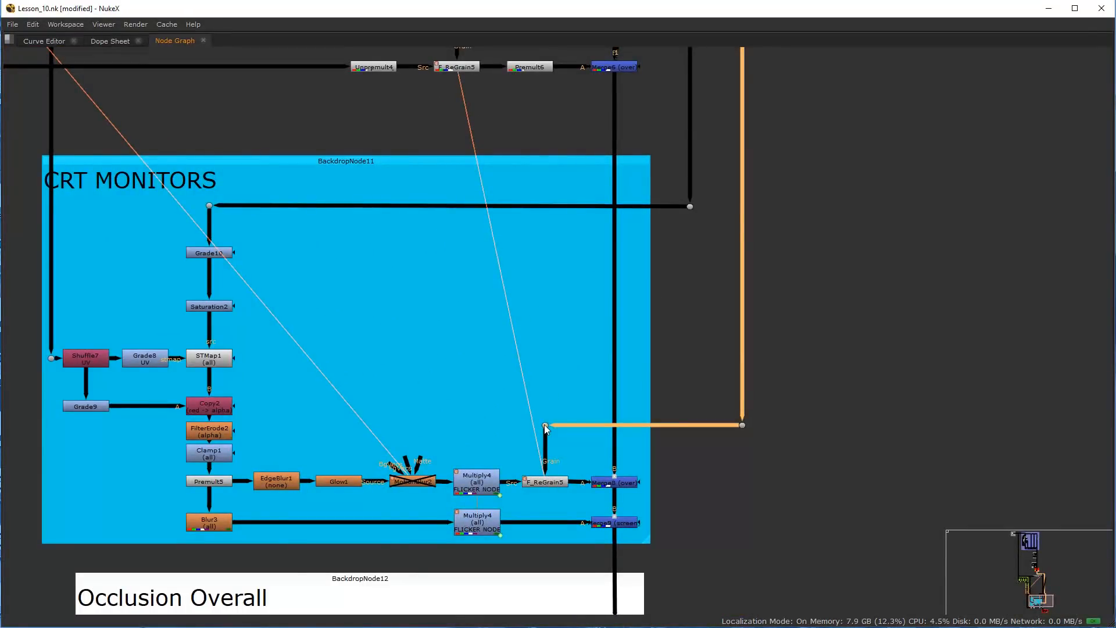
scroll(545, 426, down, 2)
key(Tab)
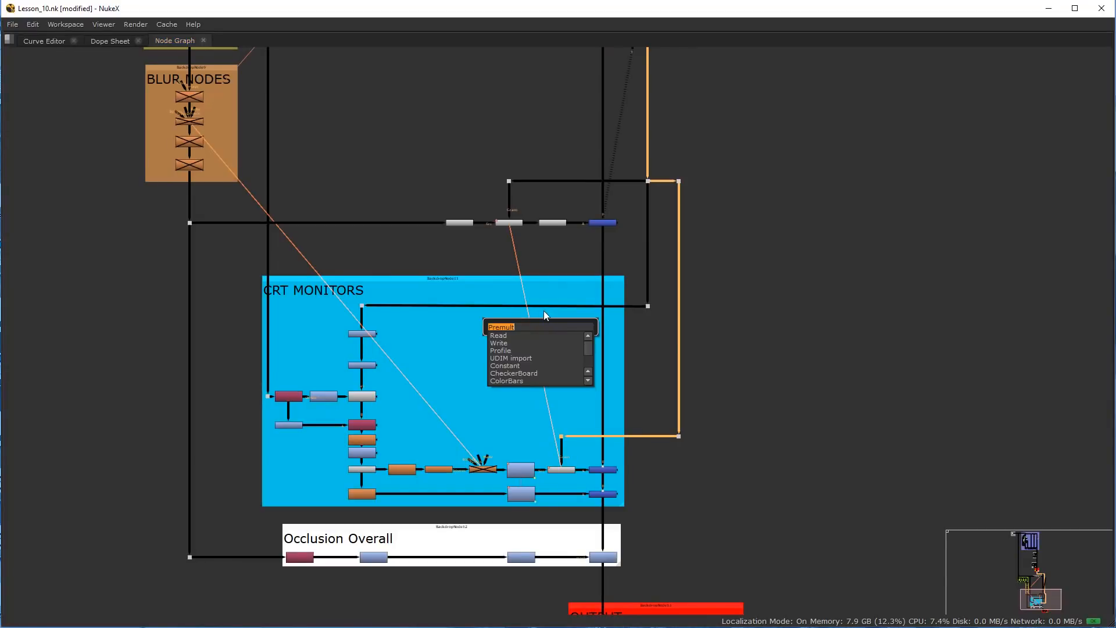
click(747, 246)
key(Tab)
key(Return)
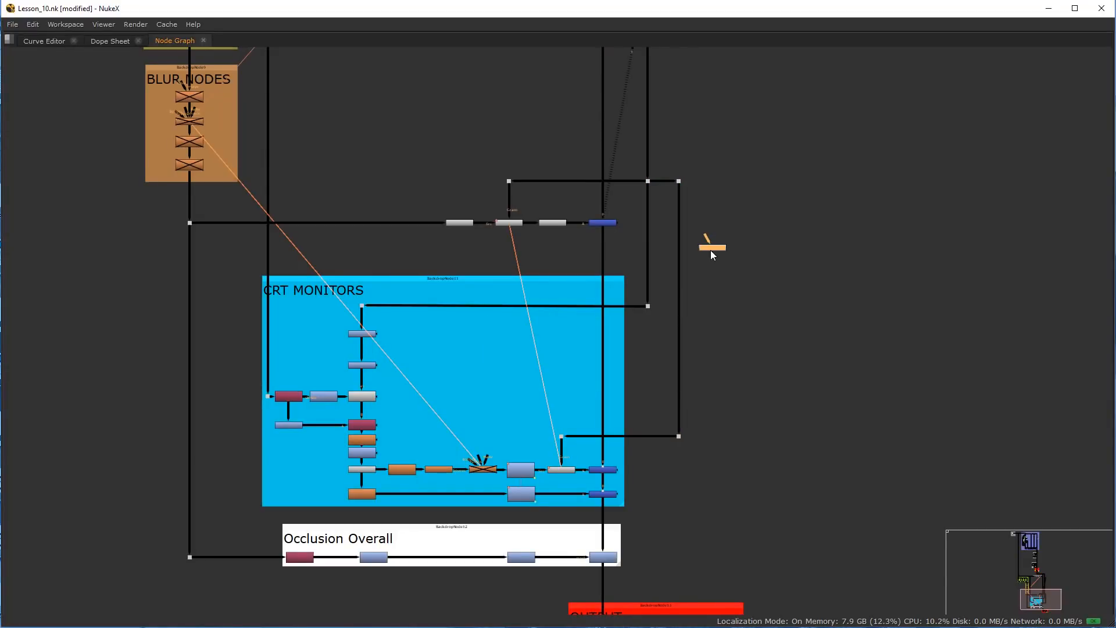
scroll(711, 249, up, 1)
key(Delete)
scroll(709, 274, down, 3)
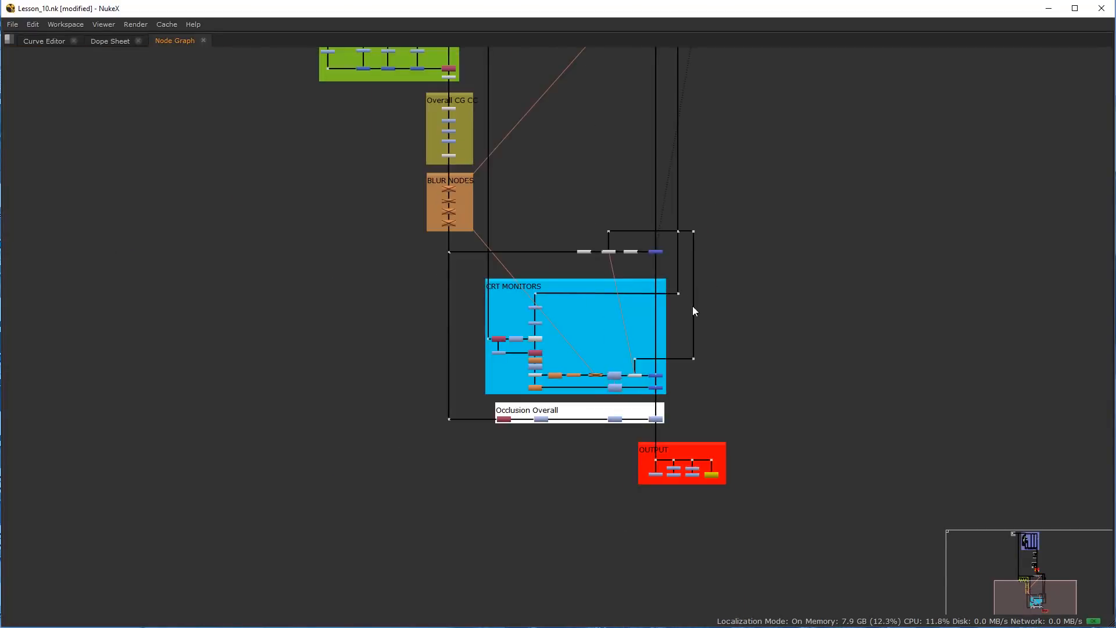
Show the output of the cloned F_ReGrain5 from the CRT MONITORS group in the Viewer
key(space)
scroll(567, 316, down, 1)
scroll(637, 536, up, 6)
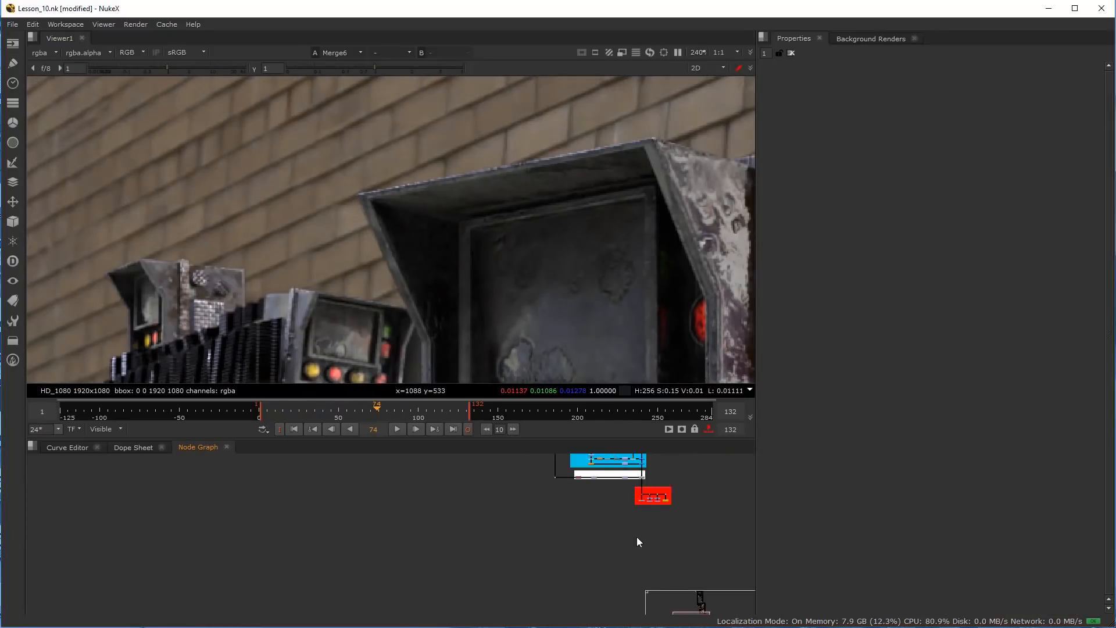
click(550, 500)
key(1)
scroll(349, 514, down, 2)
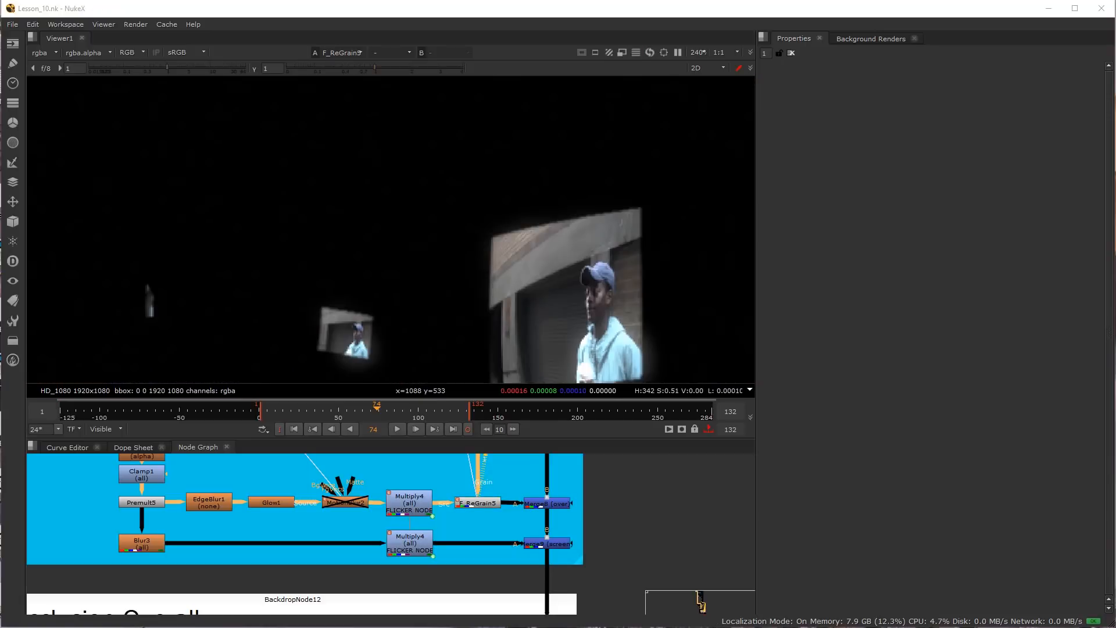
Shift MotionBlur2 and both Multiply4 FLICKER NODE nodes left in the CRT MONITORS group to make room before F_ReGrain5
scroll(372, 507, up, 3)
middle_drag(368, 507, 389, 535)
scroll(375, 536, down, 4)
drag(232, 533, 225, 532)
scroll(290, 532, up, 2)
click(294, 528)
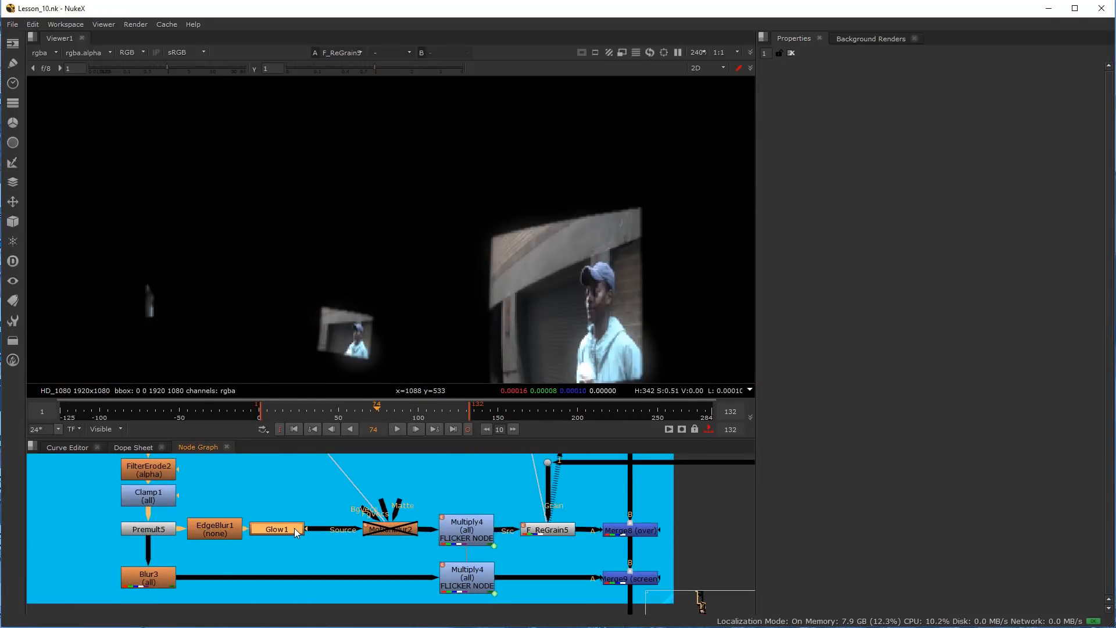
drag(389, 531, 347, 530)
drag(457, 536, 409, 536)
drag(470, 578, 426, 579)
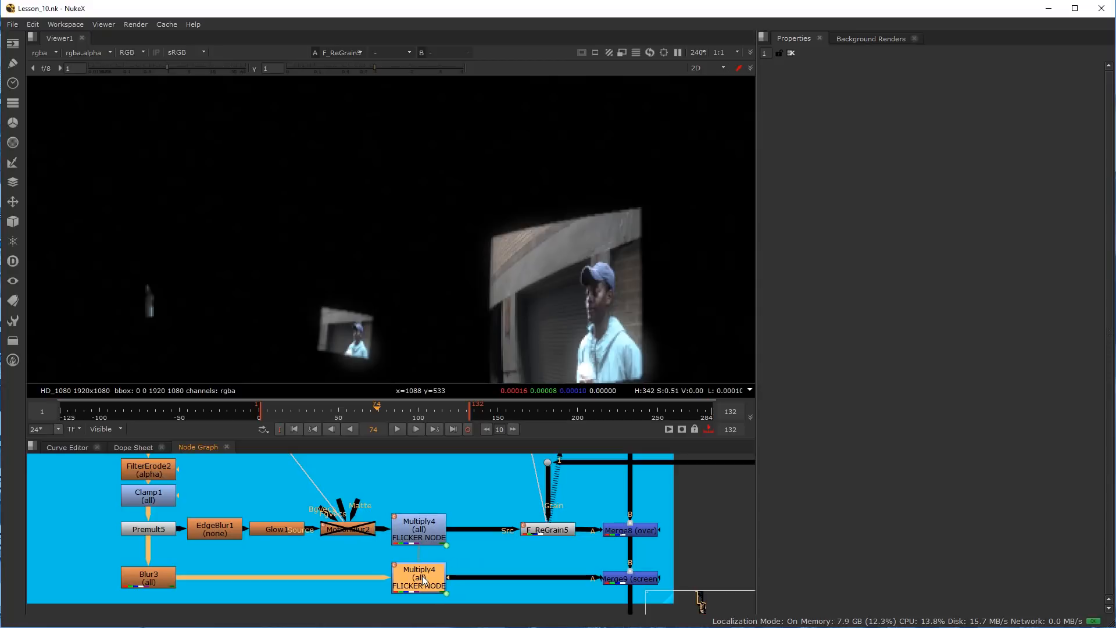
Insert an Unpremult node between the upper Multiply4 FLICKER NODE and the cloned F_ReGrain5
scroll(575, 545, up, 1)
middle_drag(576, 544, 482, 554)
scroll(485, 550, up, 1)
drag(425, 541, 411, 543)
scroll(423, 542, down, 2)
scroll(361, 532, up, 2)
click(369, 509)
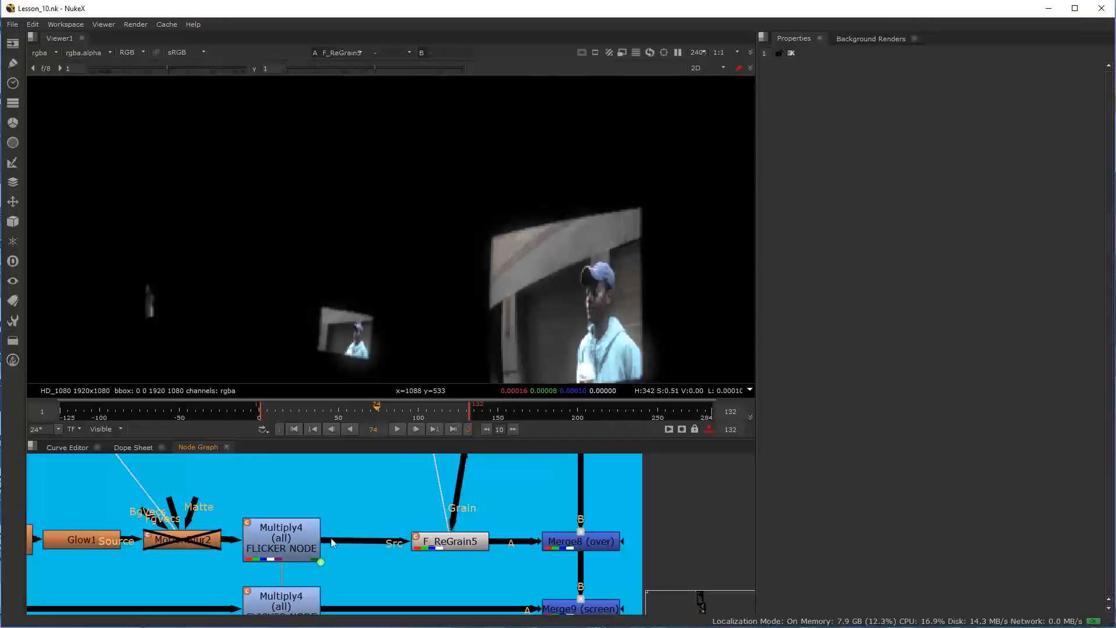
scroll(336, 542, down, 6)
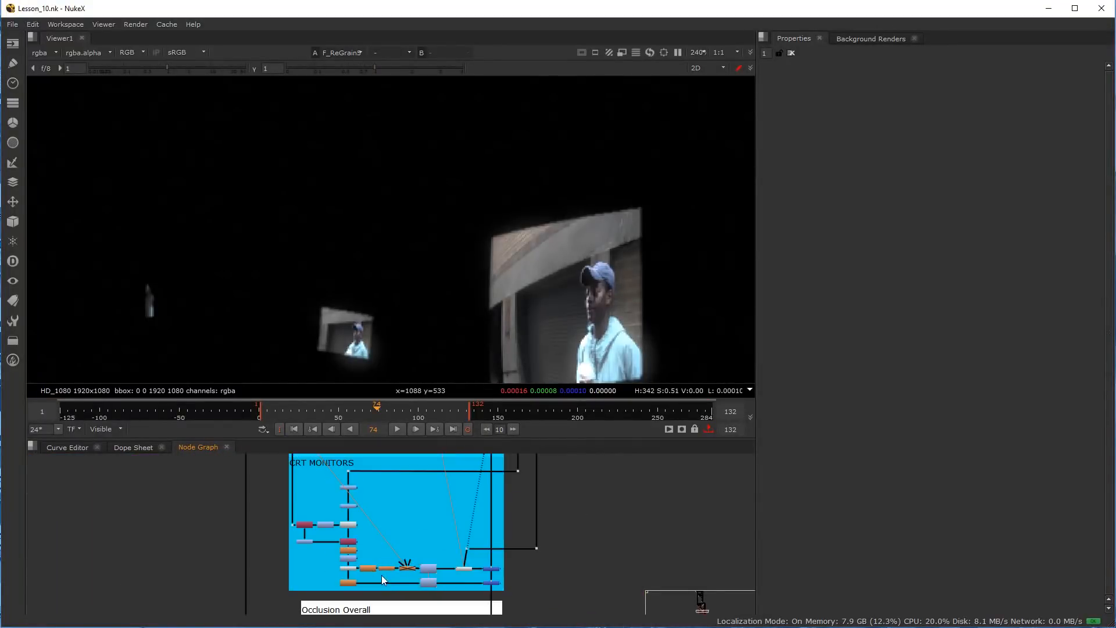
scroll(465, 586, up, 6)
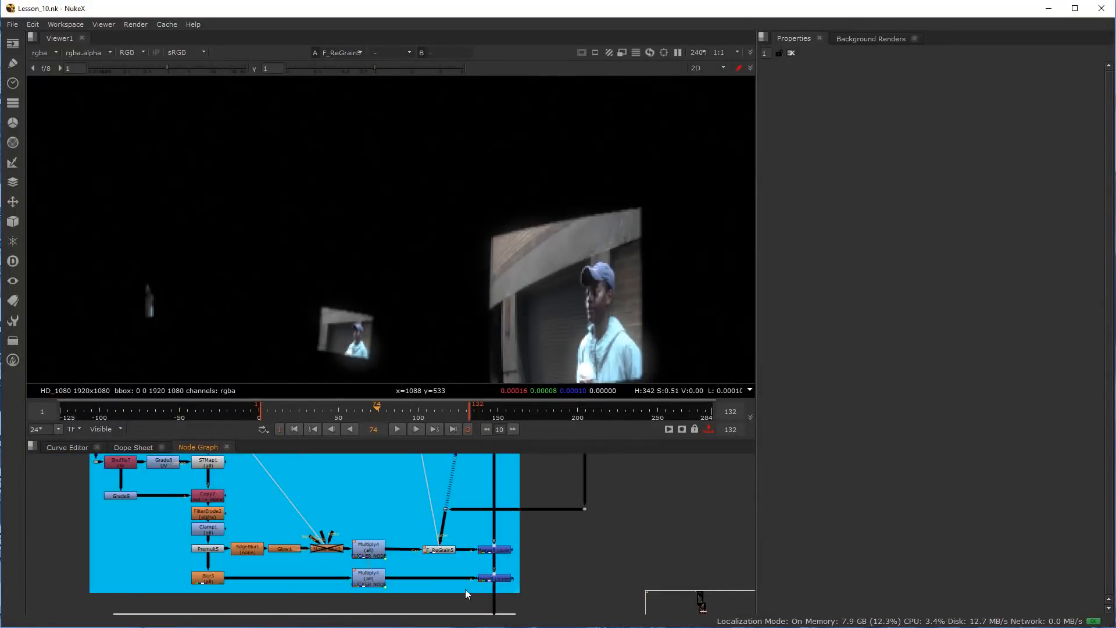
key(Tab)
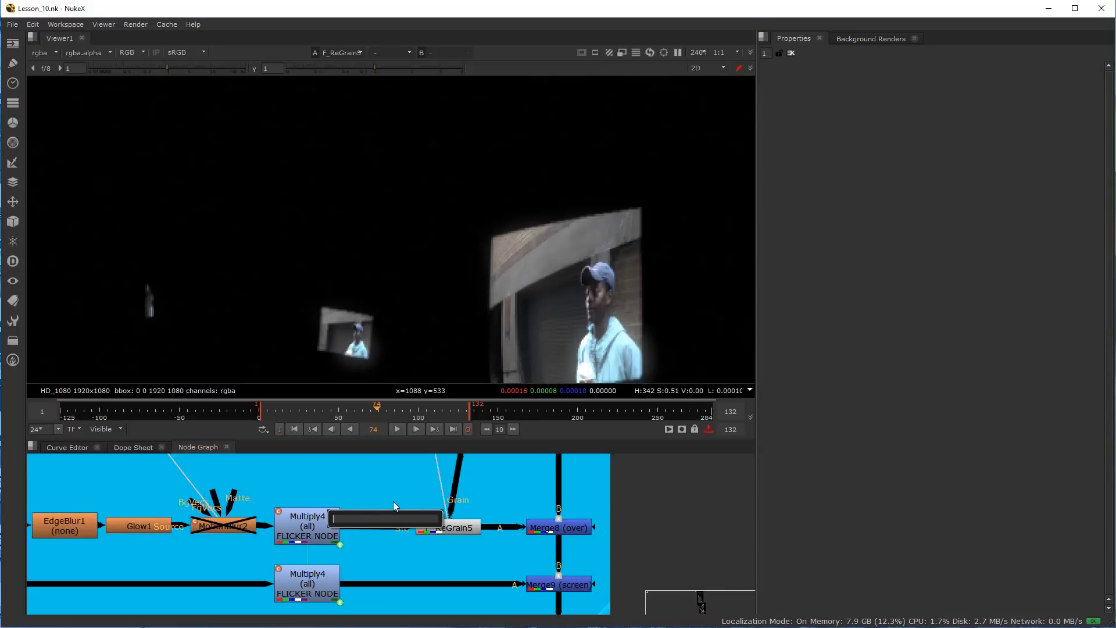
text(unpremult)
key(Return)
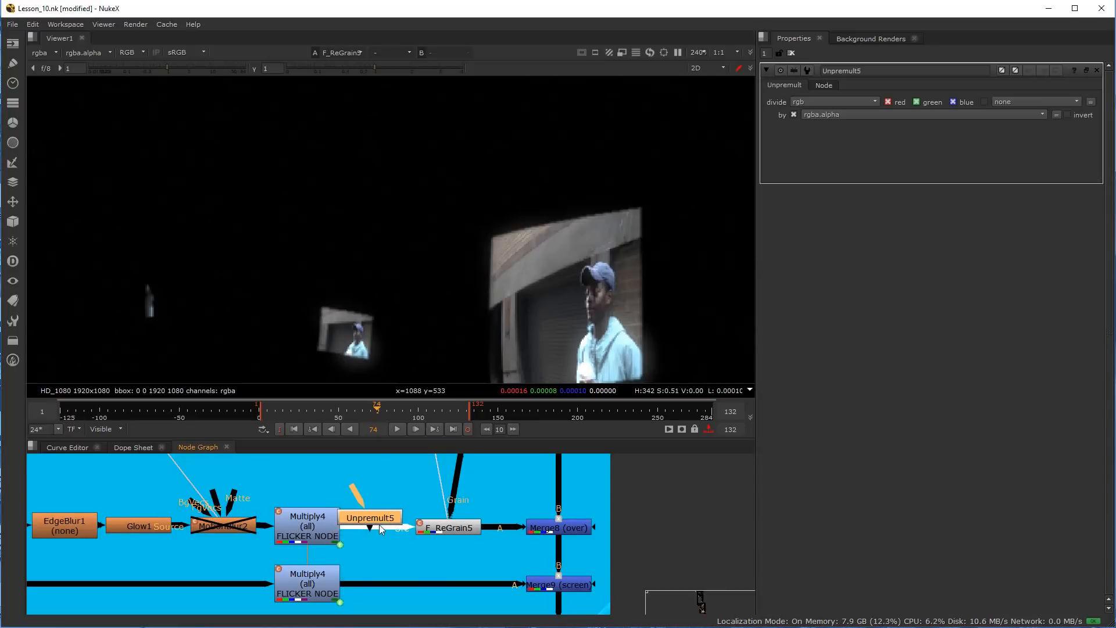
Insert a Premult node between the cloned F_ReGrain5 and Merge8 (over)
click(492, 511)
key(Tab)
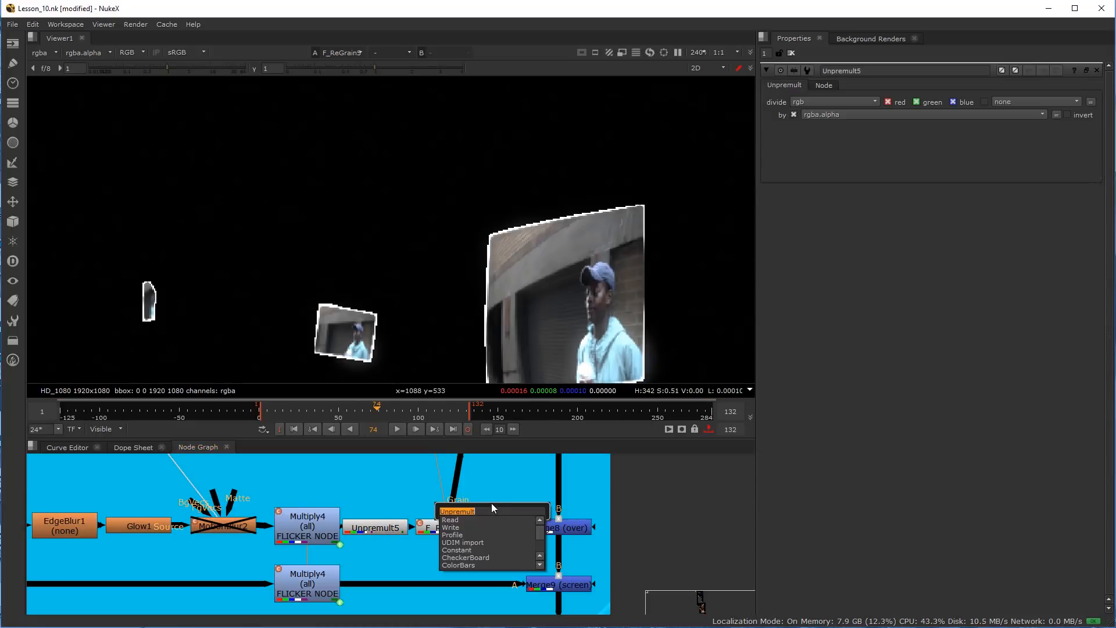
text(pre)
click(476, 519)
drag(495, 512, 500, 525)
Shift and widen the CRT MONITORS backdrop so it encloses the whole node row, including the two Merge nodes
scroll(512, 549, down, 5)
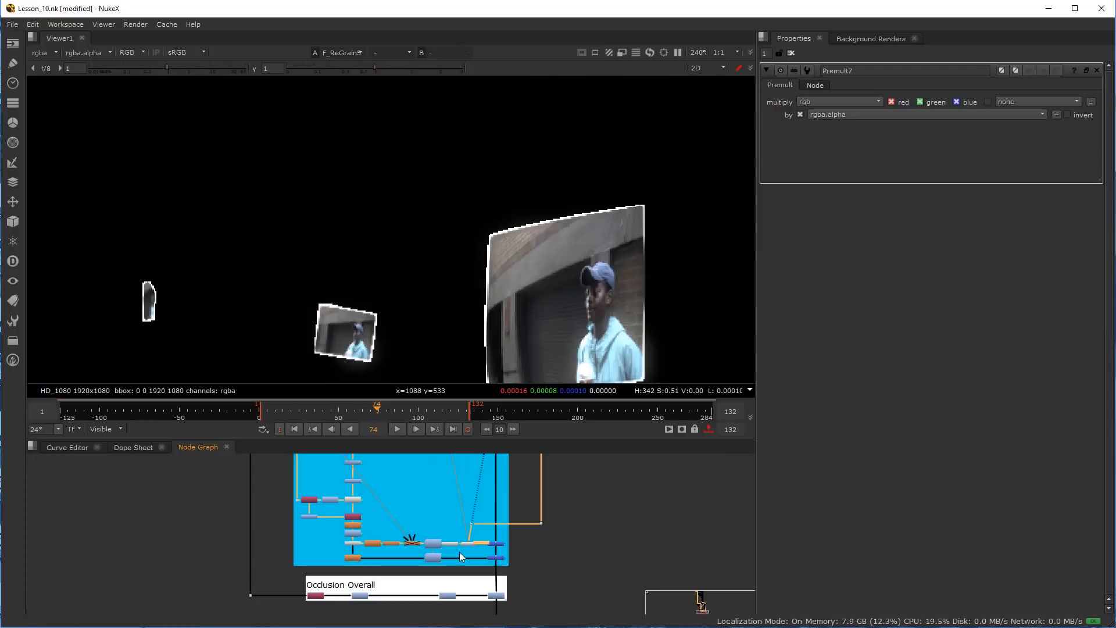
scroll(379, 517, up, 3)
ctrl+drag(362, 489, 341, 482)
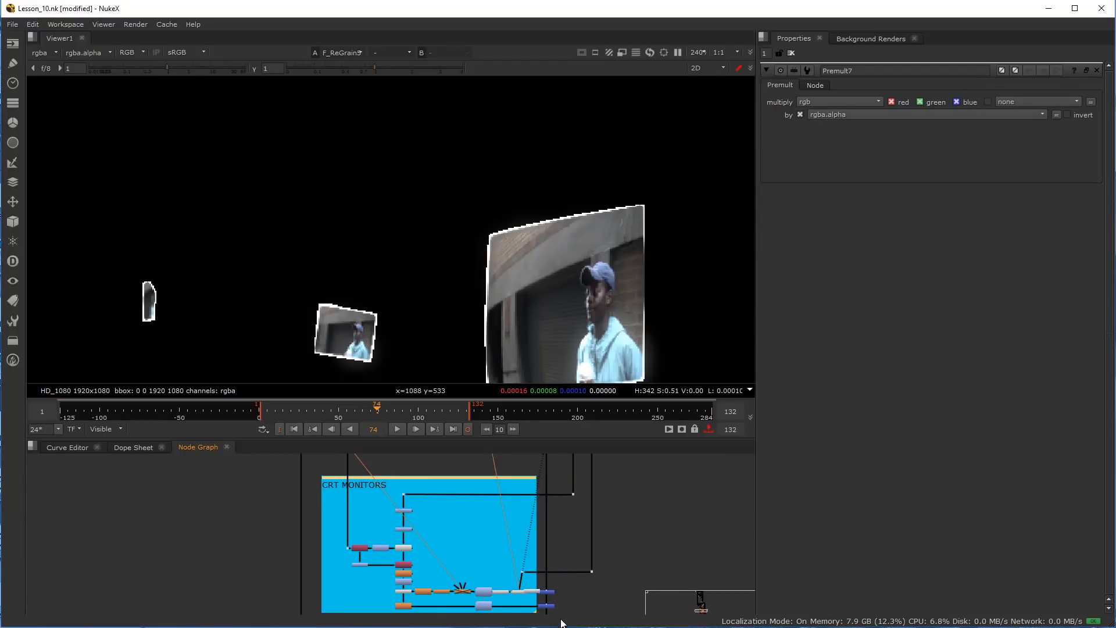
scroll(521, 609, up, 2)
middle_drag(518, 588, 486, 534)
drag(509, 559, 546, 561)
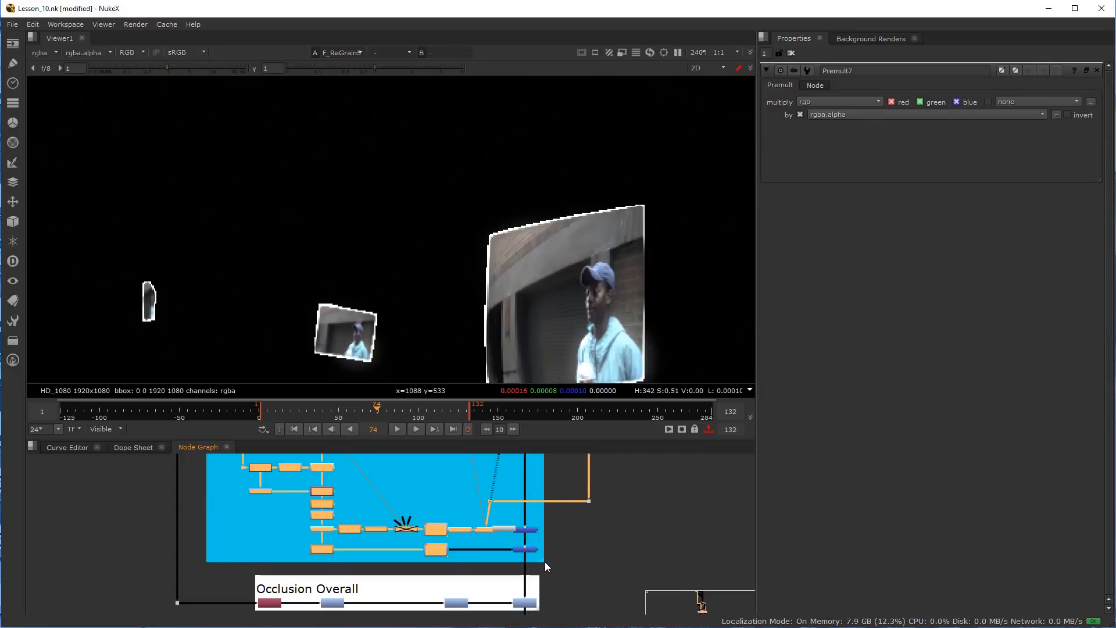
scroll(305, 549, down, 3)
scroll(293, 480, up, 1)
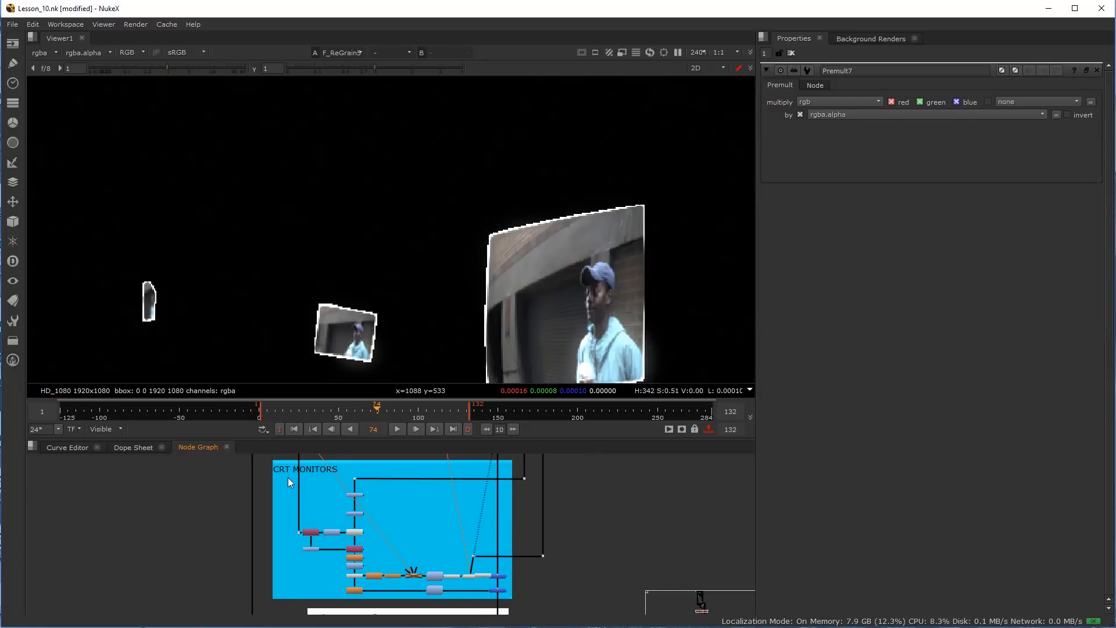
drag(288, 464, 336, 498)
key(ctrl+z)
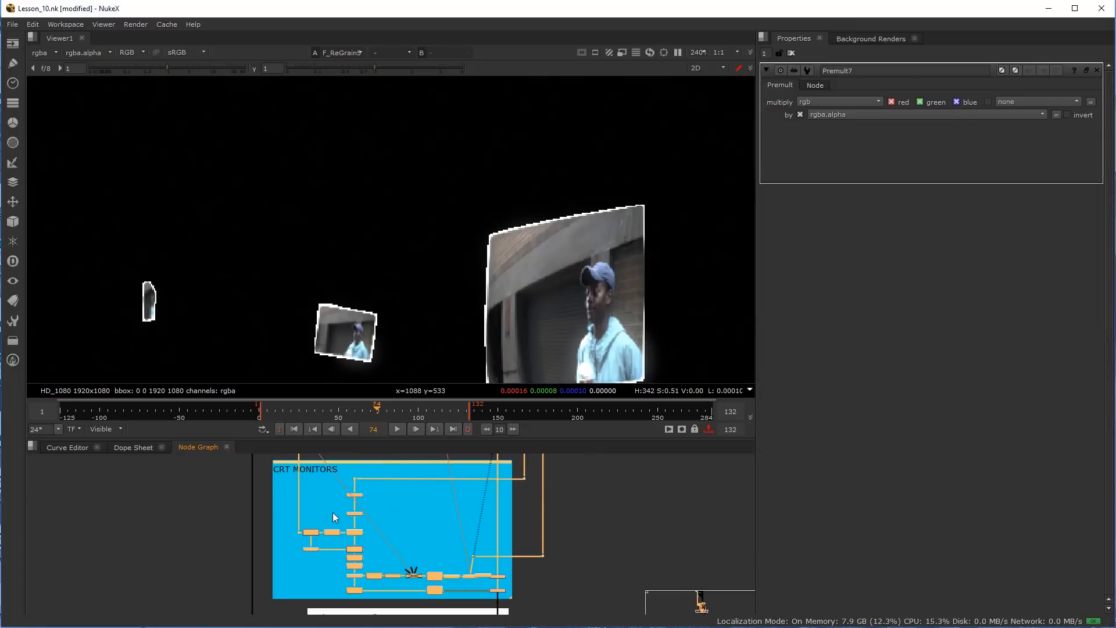
click(285, 476)
drag(354, 506, 456, 575)
click(396, 503)
Space the Unpremult, cloned F_ReGrain5 and Premult nodes evenly between the upper Multiply4 and Merge8
scroll(436, 572, up, 3)
scroll(445, 582, up, 5)
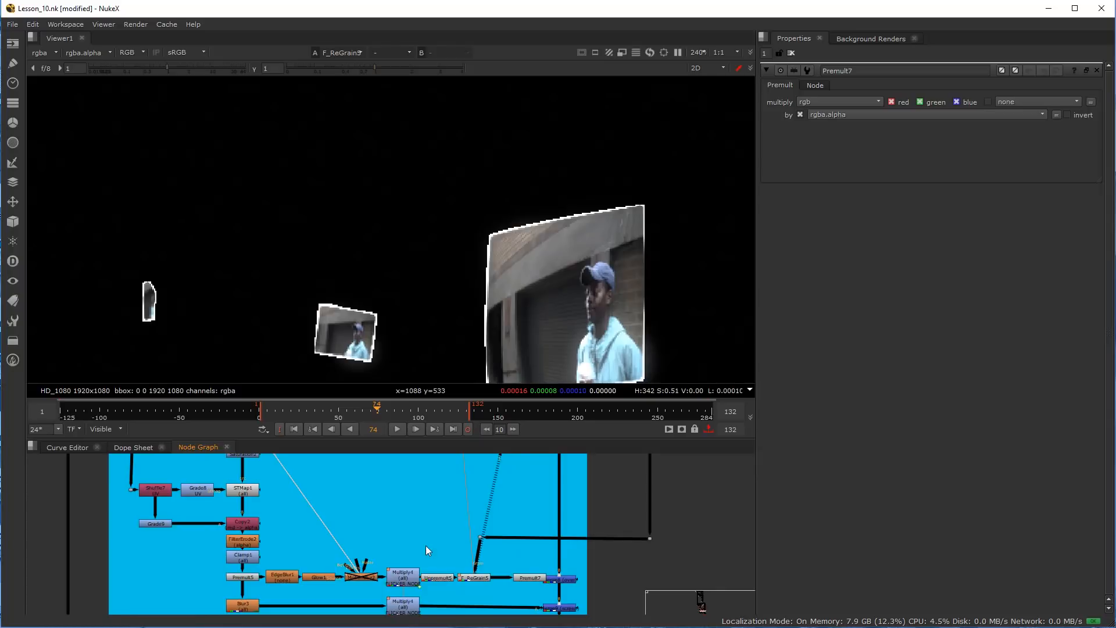
click(422, 536)
click(469, 533)
scroll(419, 532, up, 2)
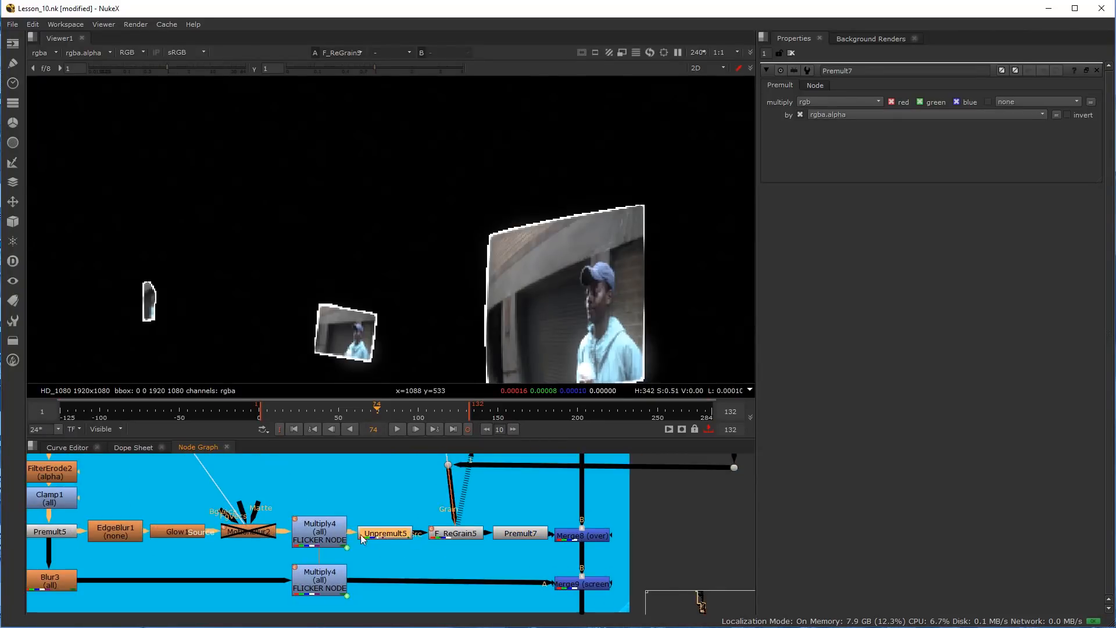
scroll(361, 535, down, 5)
scroll(223, 500, down, 2)
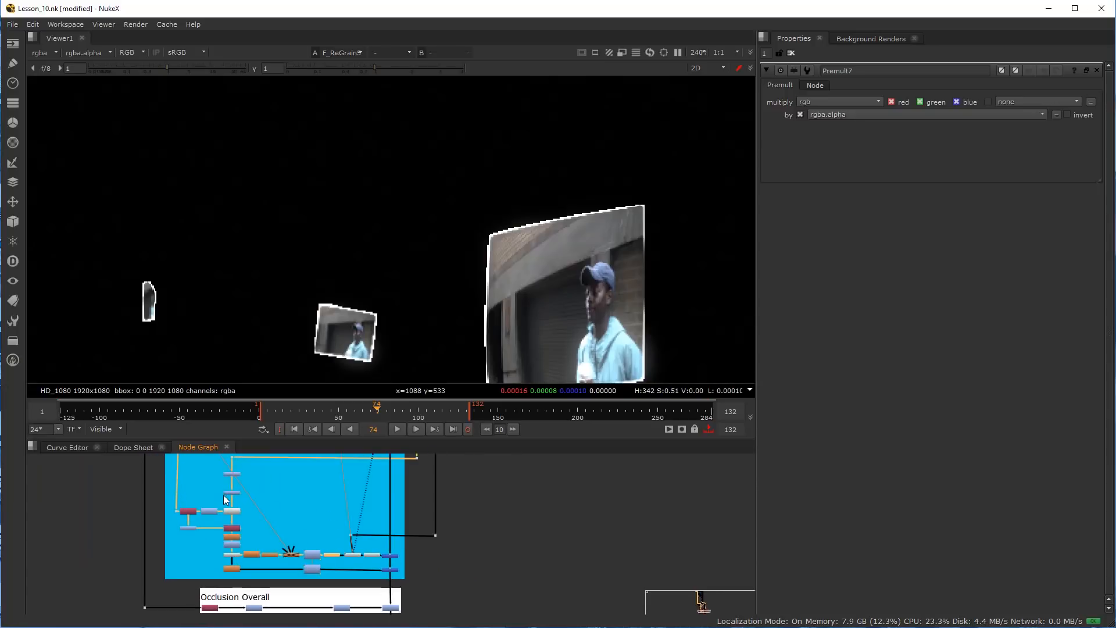
scroll(204, 523, up, 3)
scroll(346, 600, up, 5)
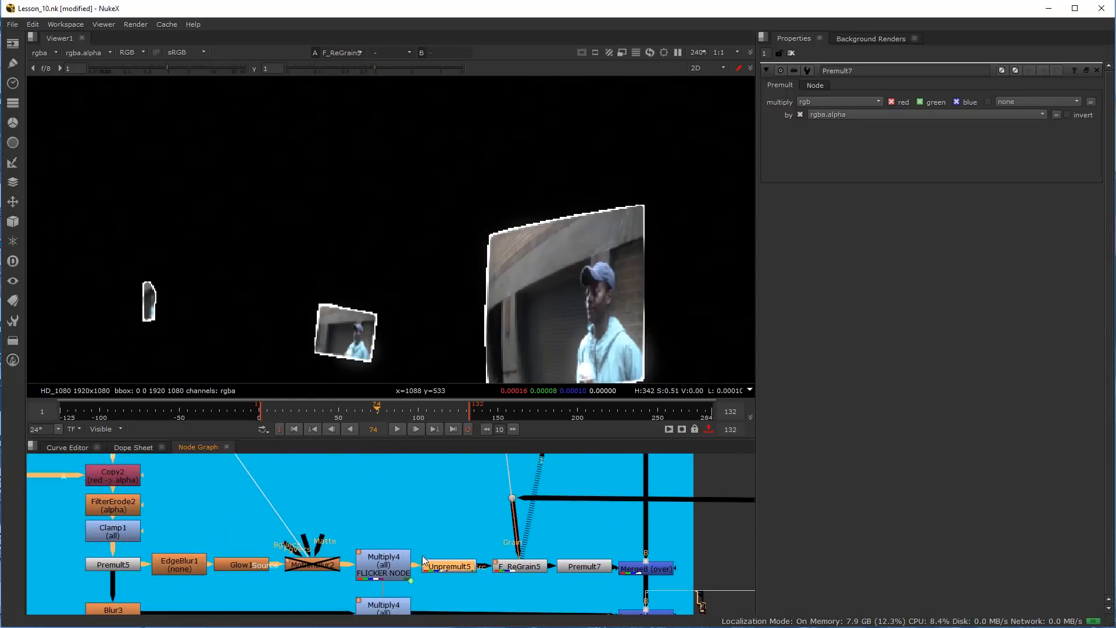
Align the Dots on the clone's Grain connection so the pipe runs straight down into F_ReGrain5 and level to the corner
scroll(465, 510, down, 2)
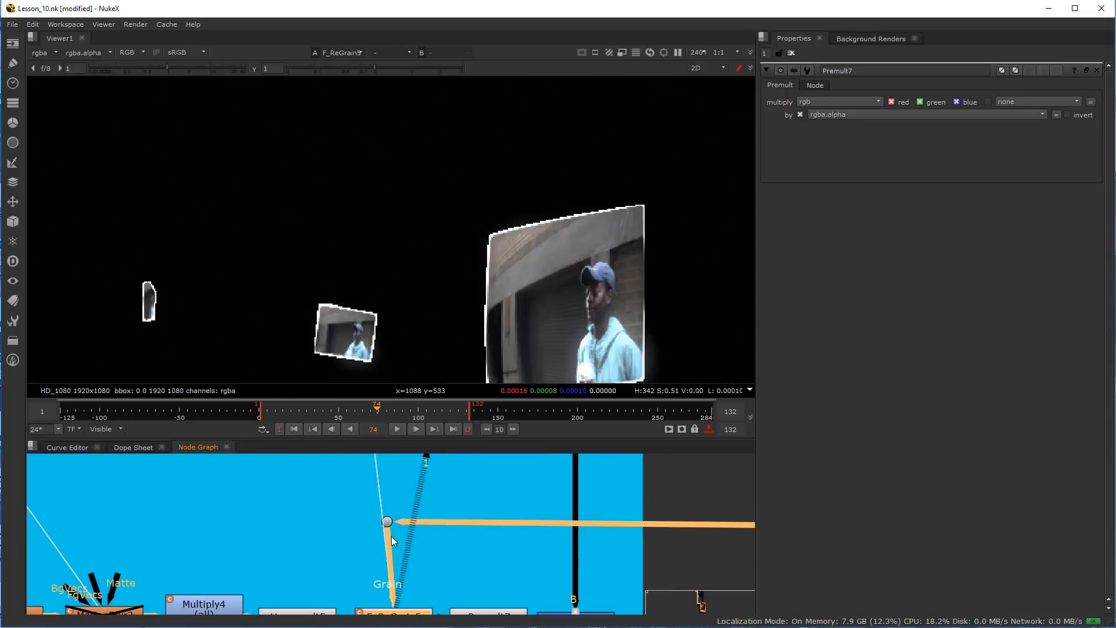
scroll(544, 549, down, 2)
middle_drag(544, 545, 502, 535)
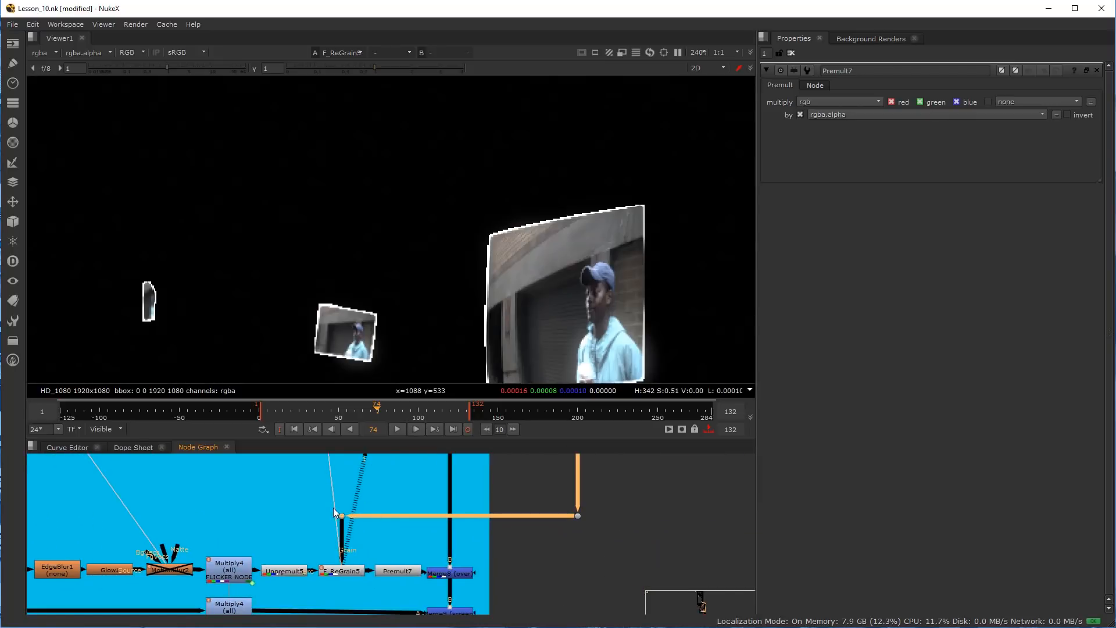
click(403, 569)
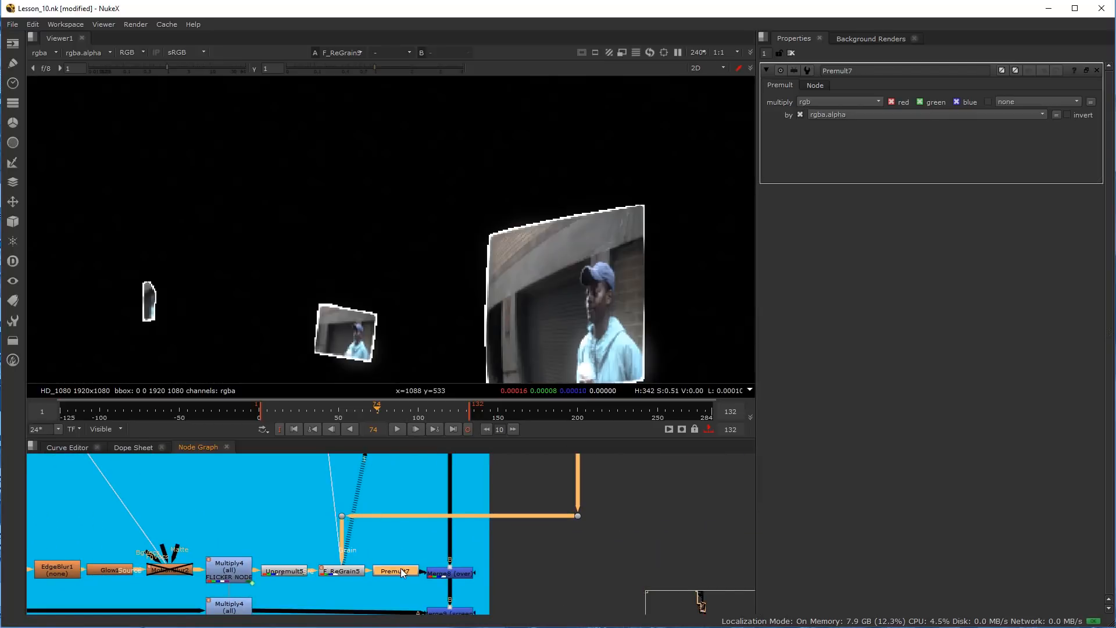
click(579, 515)
View the output of the Premult after the cloned F_ReGrain5 and examine the largest monitor screen up close
click(360, 570)
key(1)
click(391, 568)
key(1)
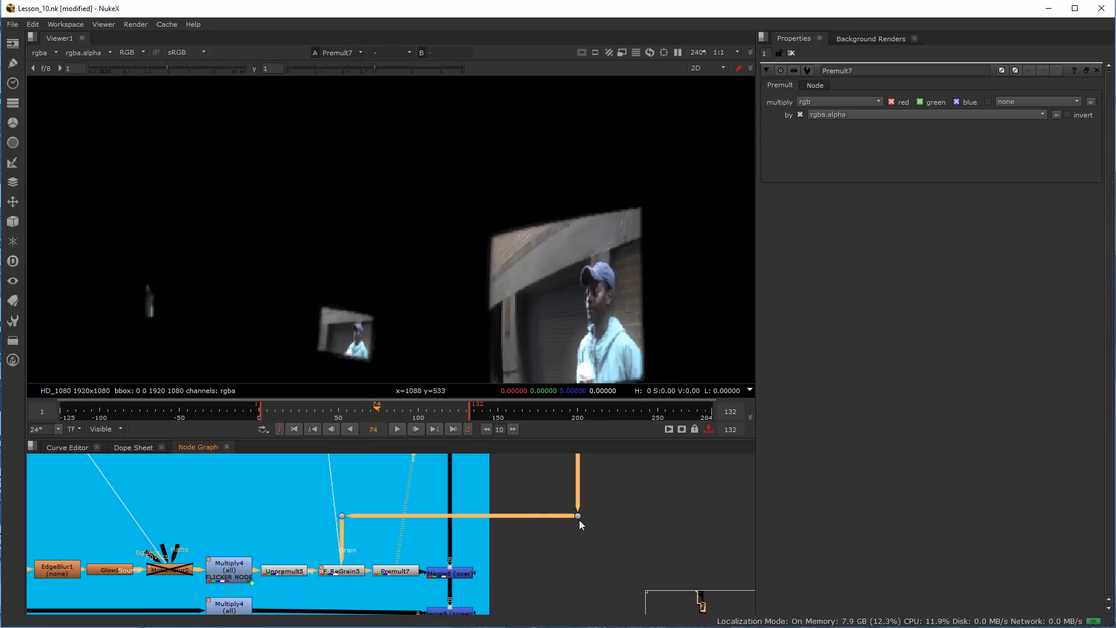
scroll(533, 322, up, 4)
scroll(366, 353, up, 3)
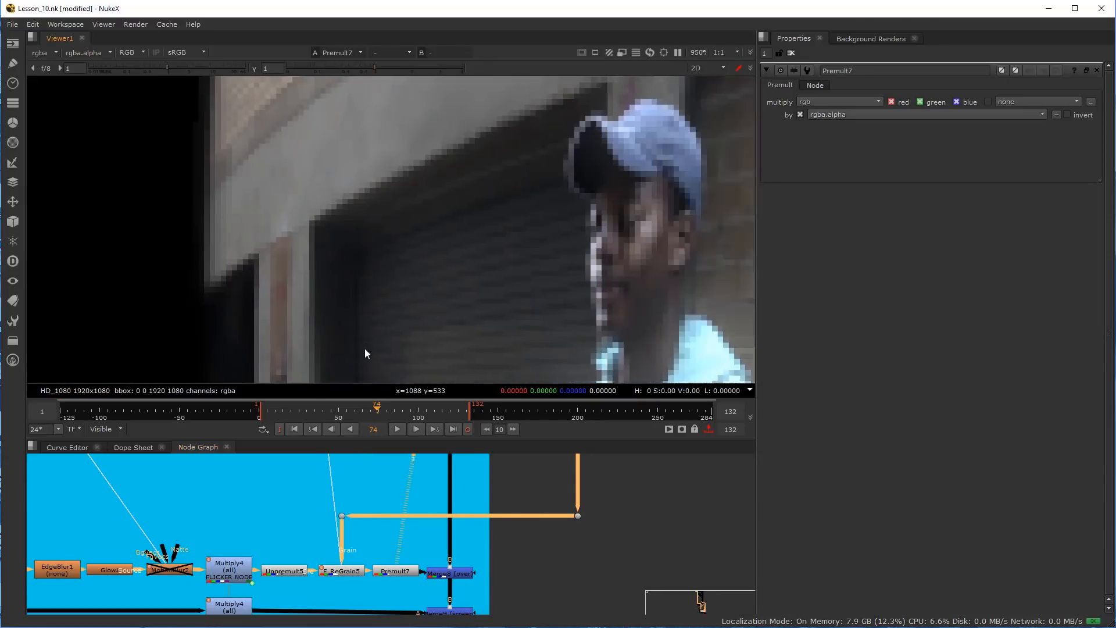
middle_drag(572, 310, 461, 327)
Compare the monitor screen with and without grain by repeatedly disabling and re-enabling the cloned F_ReGrain5
click(334, 570)
key(d)
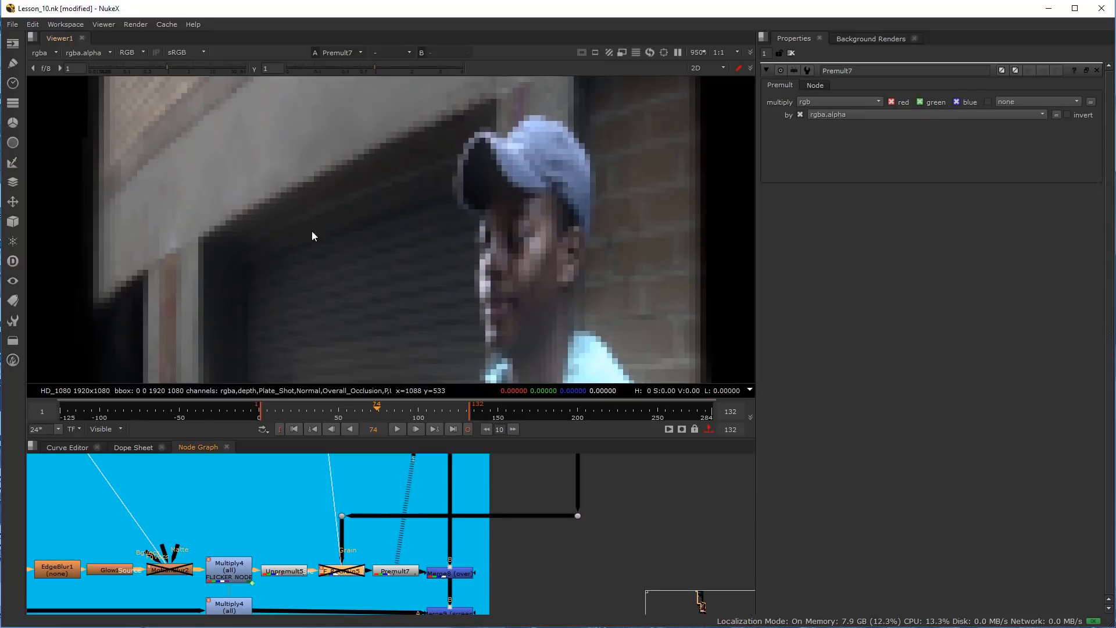
scroll(559, 227, up, 5)
key(d)
key(d)
key(d)
key(d)
key(d)
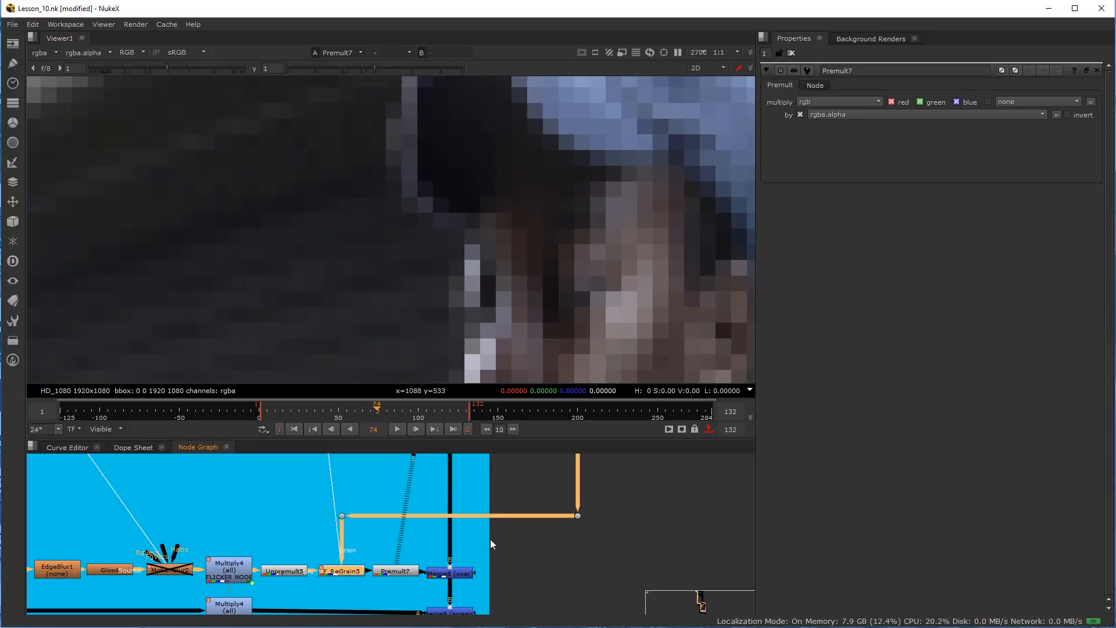
Move the Dot on the pipe before DIRECT SHADOWS so its branch into the CRT MONITORS group runs vertically
scroll(471, 526, down, 2)
scroll(443, 523, up, 4)
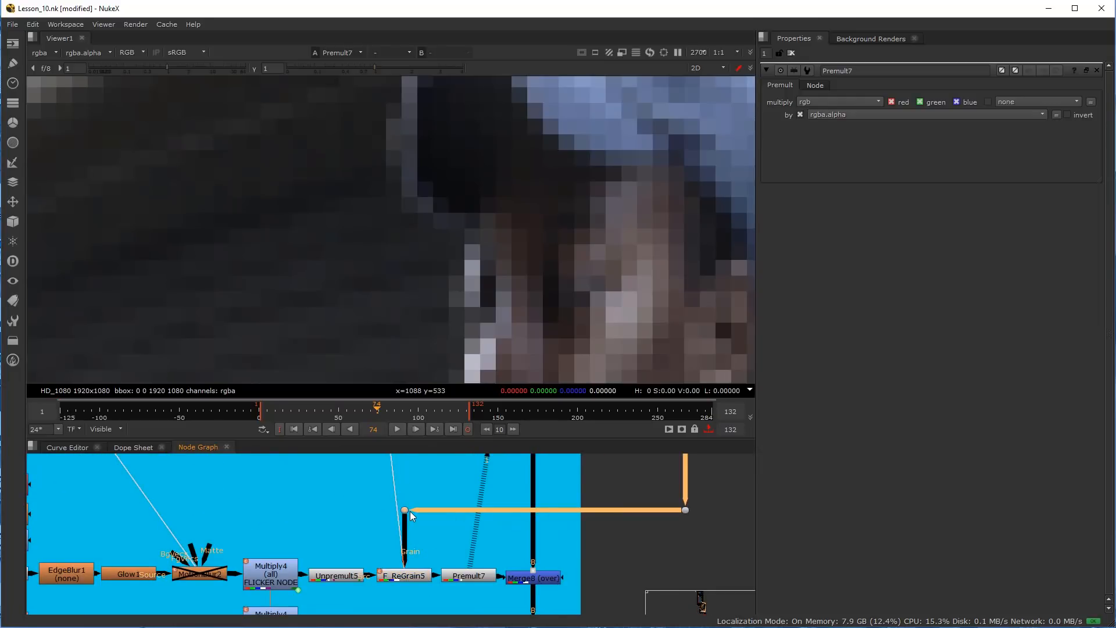
scroll(385, 564, down, 6)
scroll(399, 573, down, 3)
scroll(373, 559, down, 3)
key(space)
scroll(409, 404, up, 10)
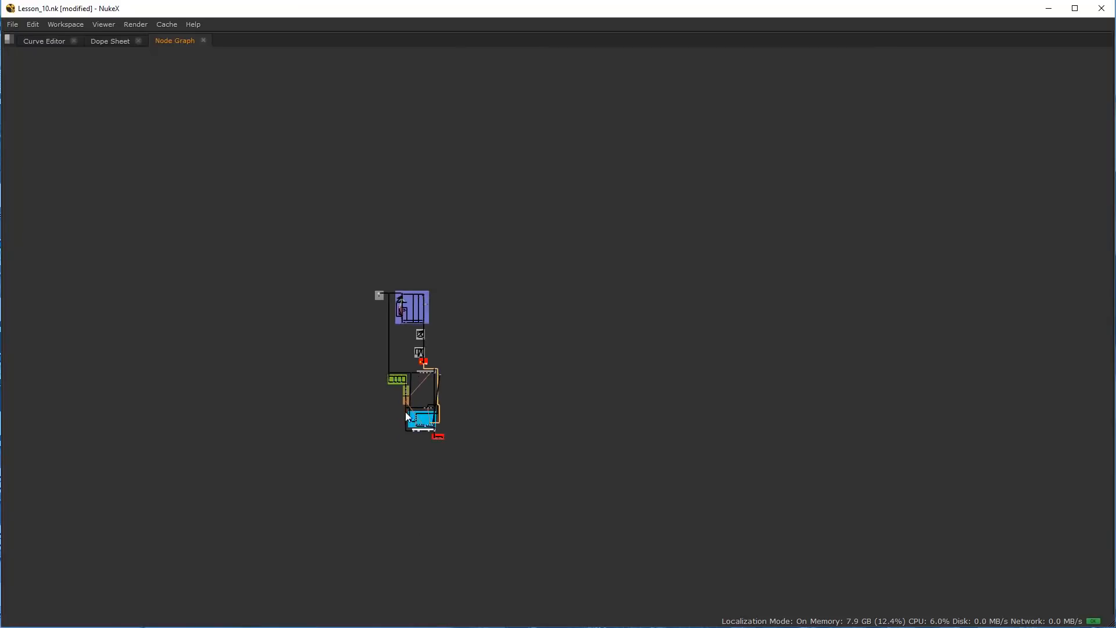
middle_drag(380, 182, 441, 500)
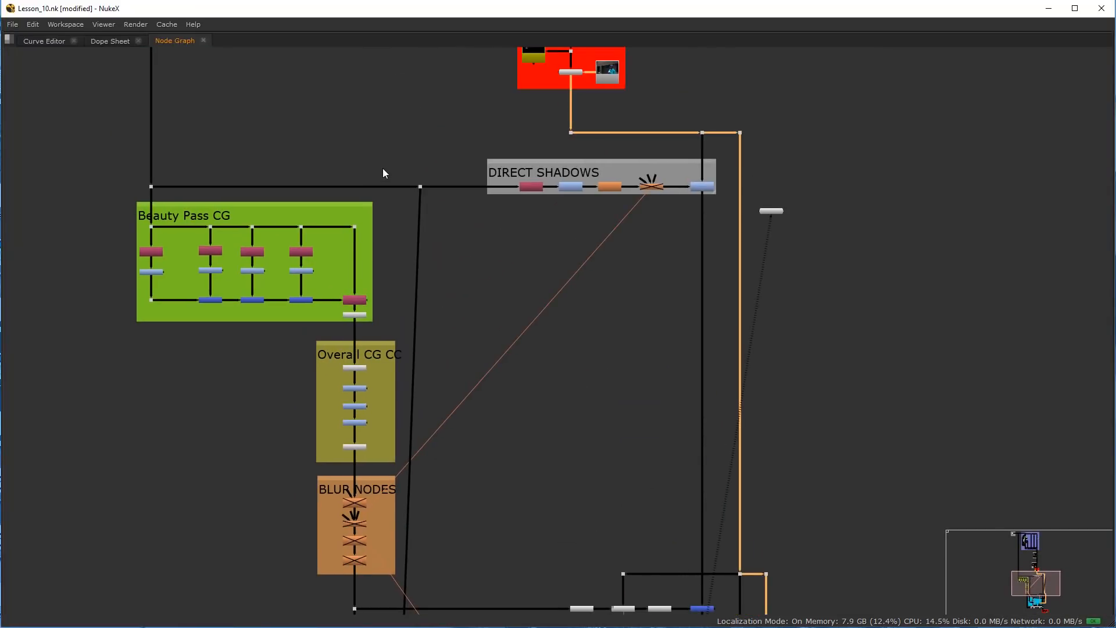
drag(420, 186, 399, 186)
scroll(274, 289, down, 2)
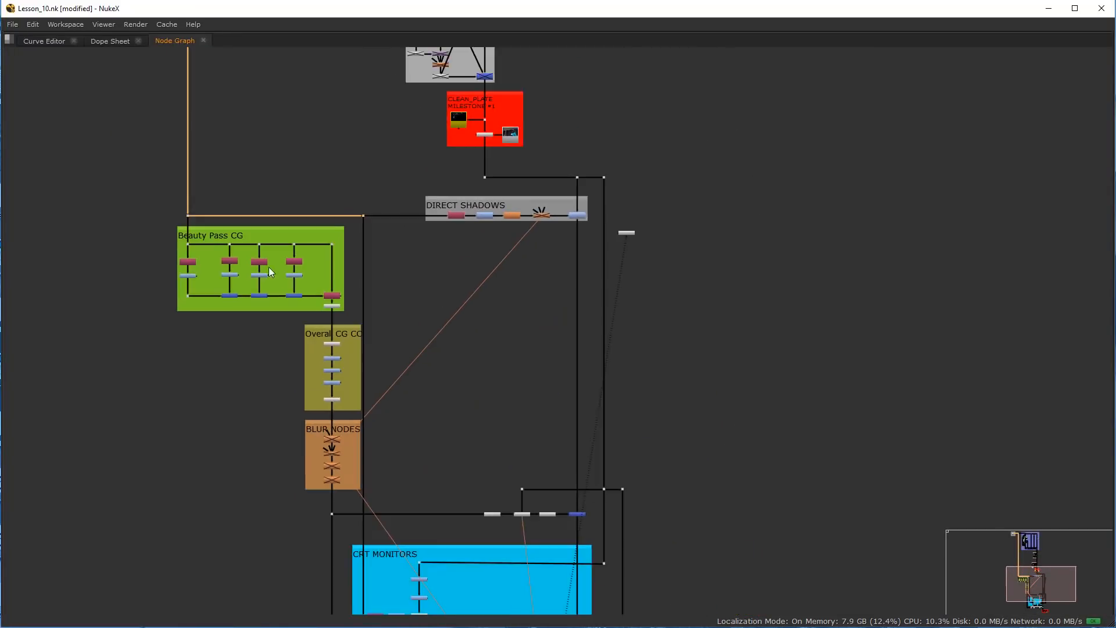
Shift the Overall CG CC and BLUR NODES groups and the Dot beneath them left, clear of the vertical pipe to CRT MONITORS
scroll(236, 225, up, 2)
drag(370, 356, 351, 353)
drag(335, 233, 365, 332)
click(374, 330)
scroll(392, 410, up, 1)
middle_drag(372, 461, 395, 378)
scroll(393, 385, up, 1)
drag(393, 386, 369, 384)
middle_drag(376, 565, 389, 476)
scroll(390, 478, up, 1)
drag(392, 482, 361, 487)
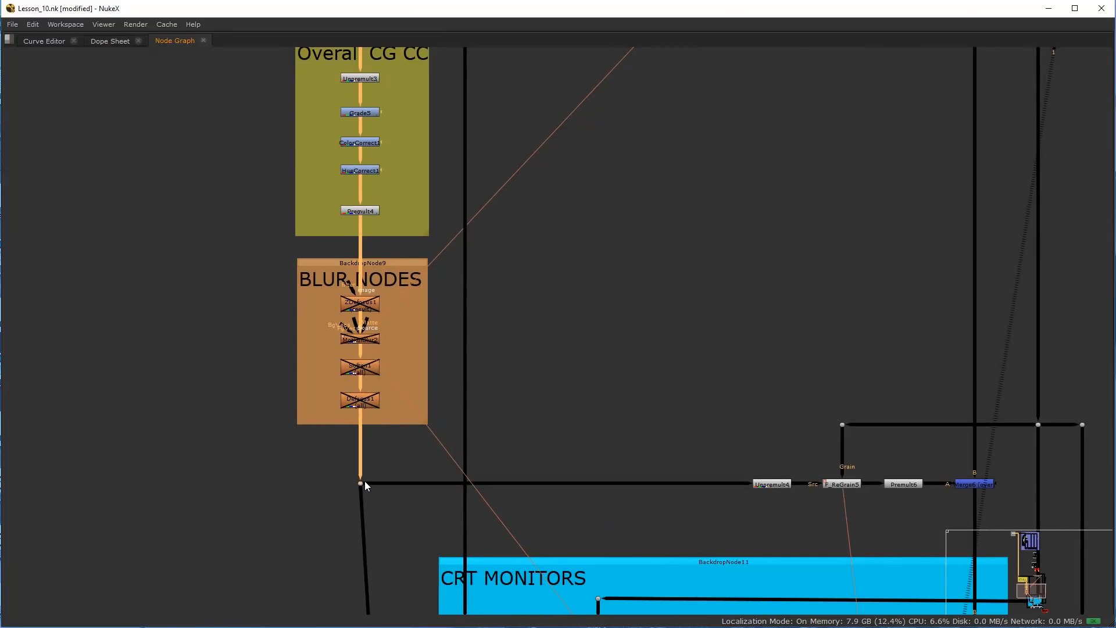
Align the corner Dot feeding the Occlusion Overall group with the Dot below BLUR NODES so the pipe runs straight
scroll(333, 499, down, 5)
middle_drag(337, 510, 373, 304)
scroll(370, 500, up, 2)
scroll(372, 500, up, 2)
drag(425, 465, 394, 470)
click(598, 500)
scroll(583, 490, down, 5)
scroll(395, 443, up, 2)
middle_drag(476, 397, 266, 343)
scroll(465, 480, up, 1)
scroll(396, 417, up, 2)
scroll(618, 397, up, 2)
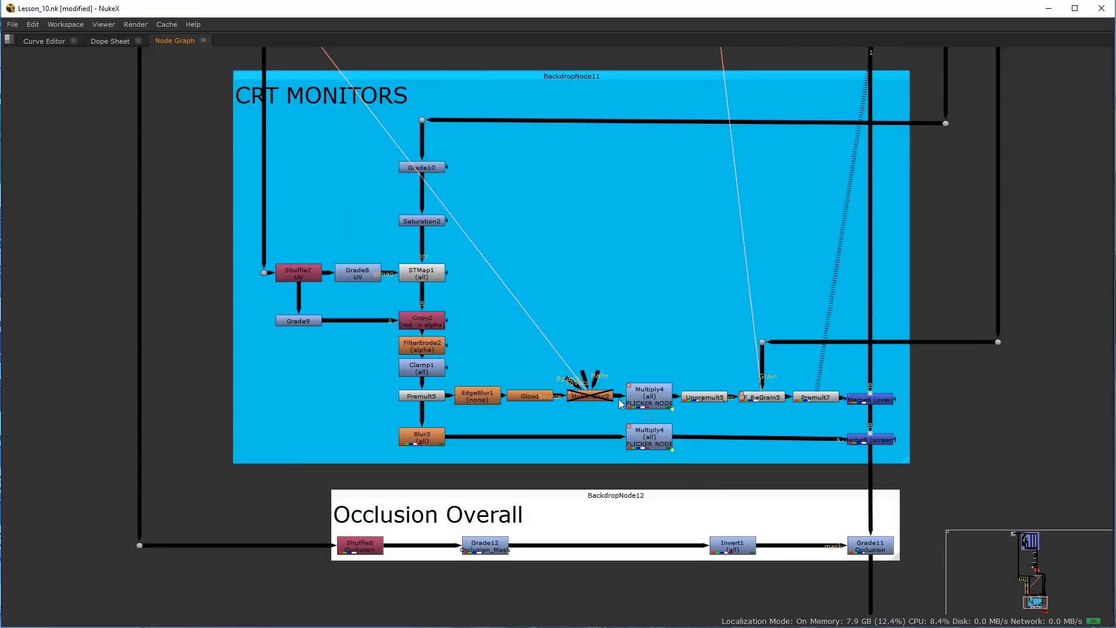
Save the comp under its existing file name
scroll(598, 351, down, 5)
key(space)
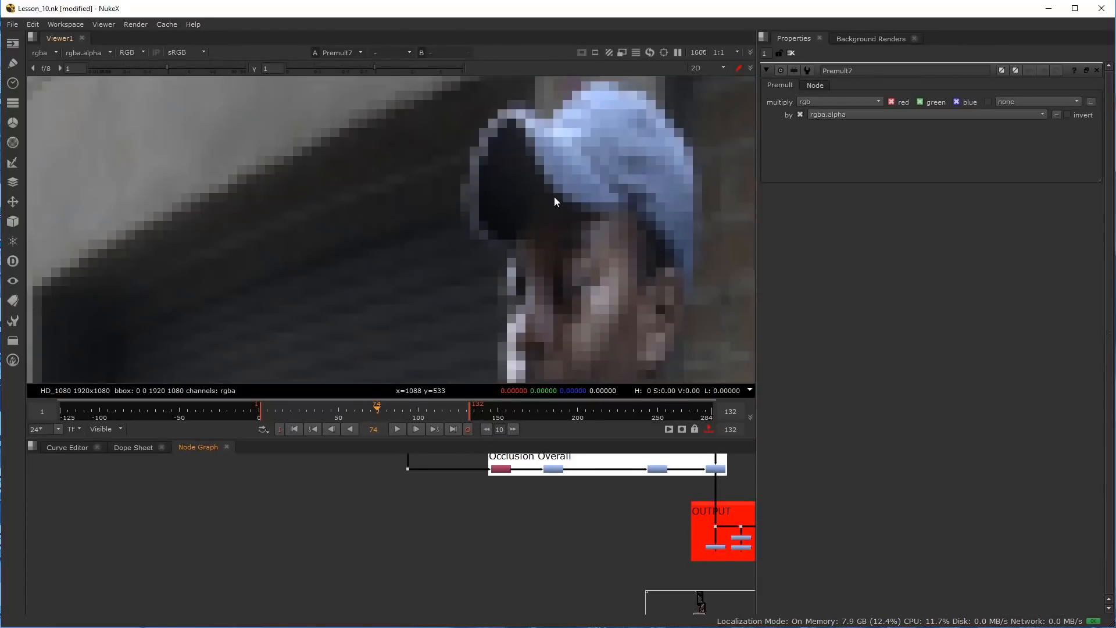
click(22, 25)
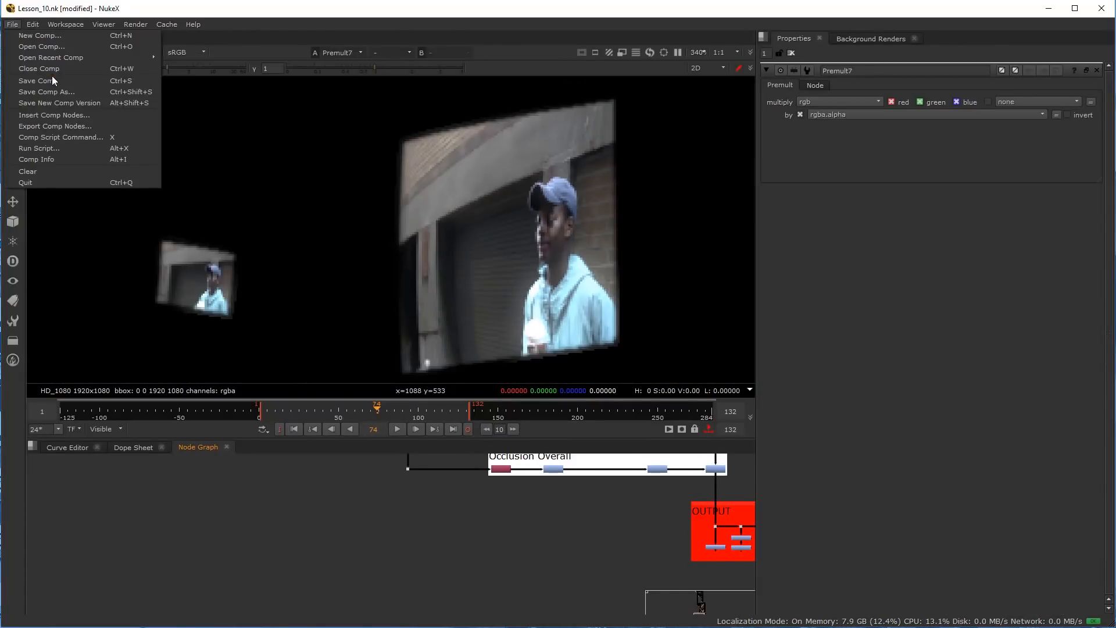
click(52, 75)
Re-enable the disabled nodes in the BLUR NODES group, including ZDefocus1, MotionBlur2, Soften1 and Defocus1
scroll(548, 548, down, 2)
middle_drag(517, 478, 458, 605)
scroll(415, 520, up, 6)
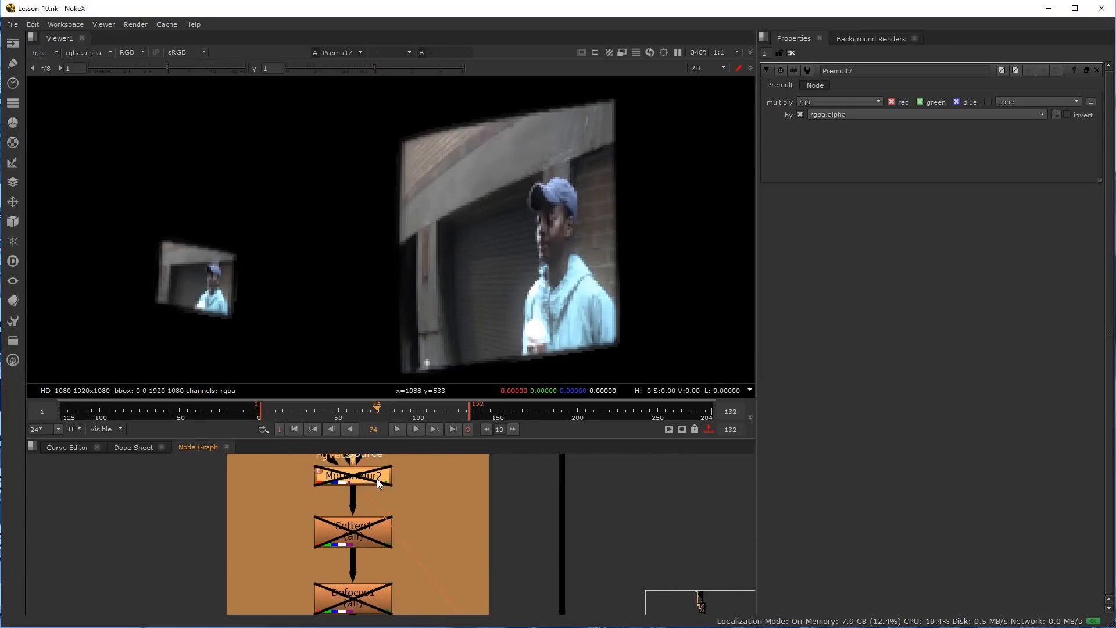
scroll(378, 494, down, 5)
scroll(366, 517, up, 4)
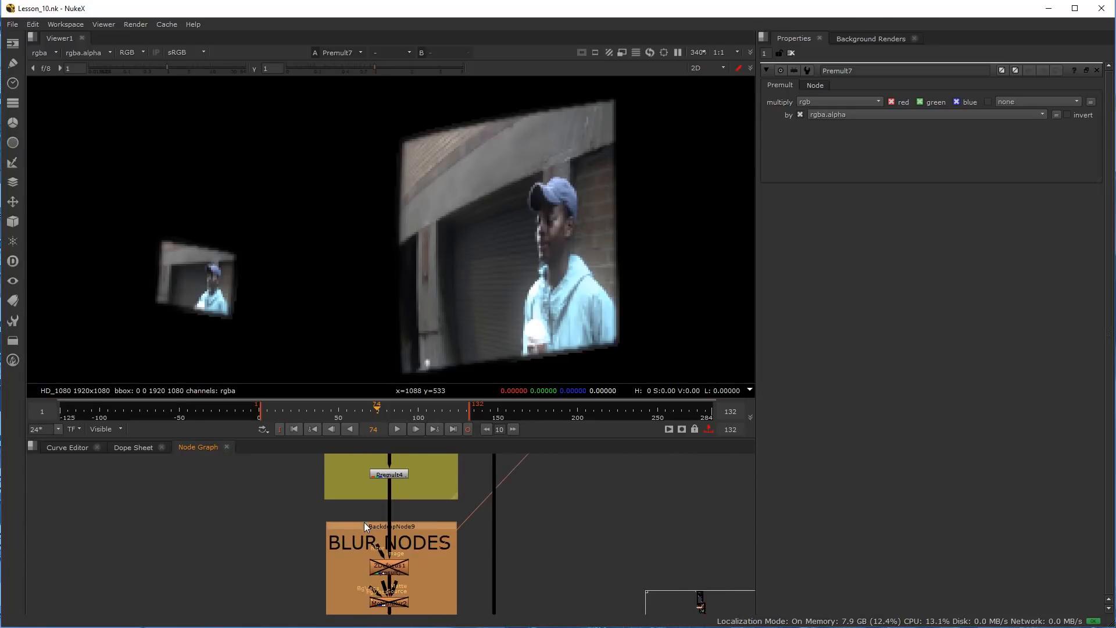
key(d)
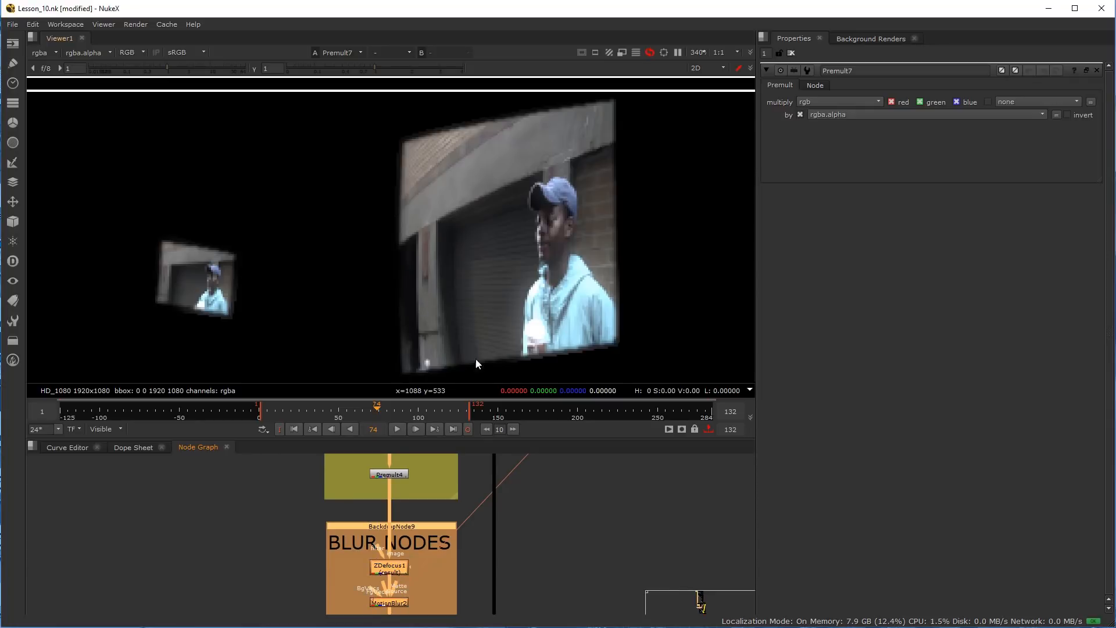
View the Write2 node of the OUTPUT group full screen and play back the comp, stopping after review
scroll(582, 559, down, 6)
middle_drag(583, 558, 385, 466)
middle_drag(436, 543, 406, 436)
scroll(467, 528, up, 7)
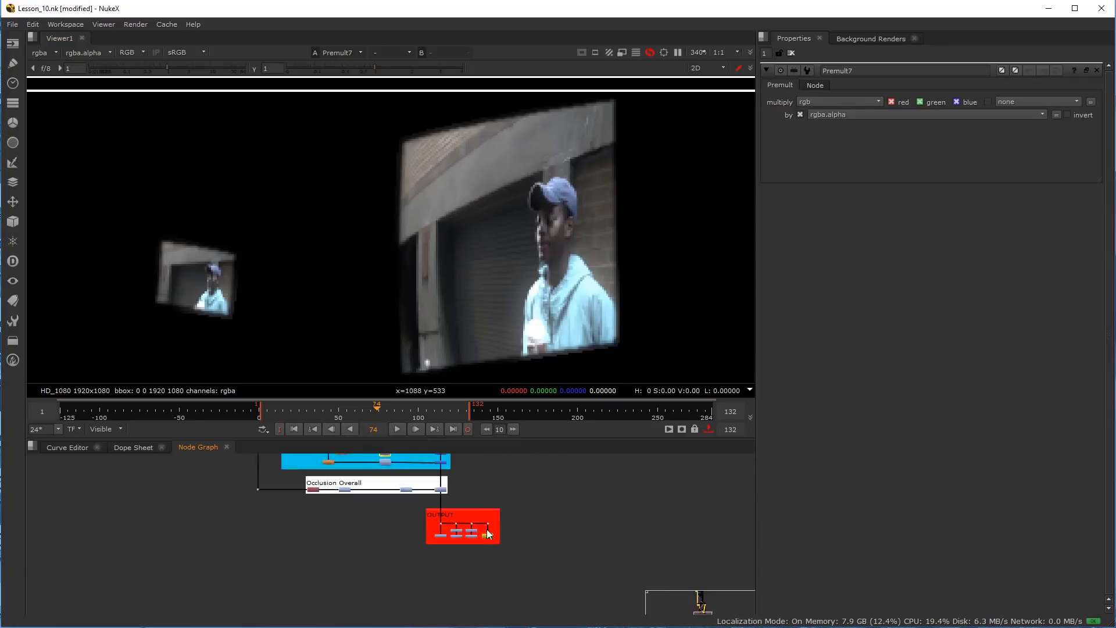
scroll(378, 546, up, 1)
scroll(378, 549, up, 2)
click(638, 567)
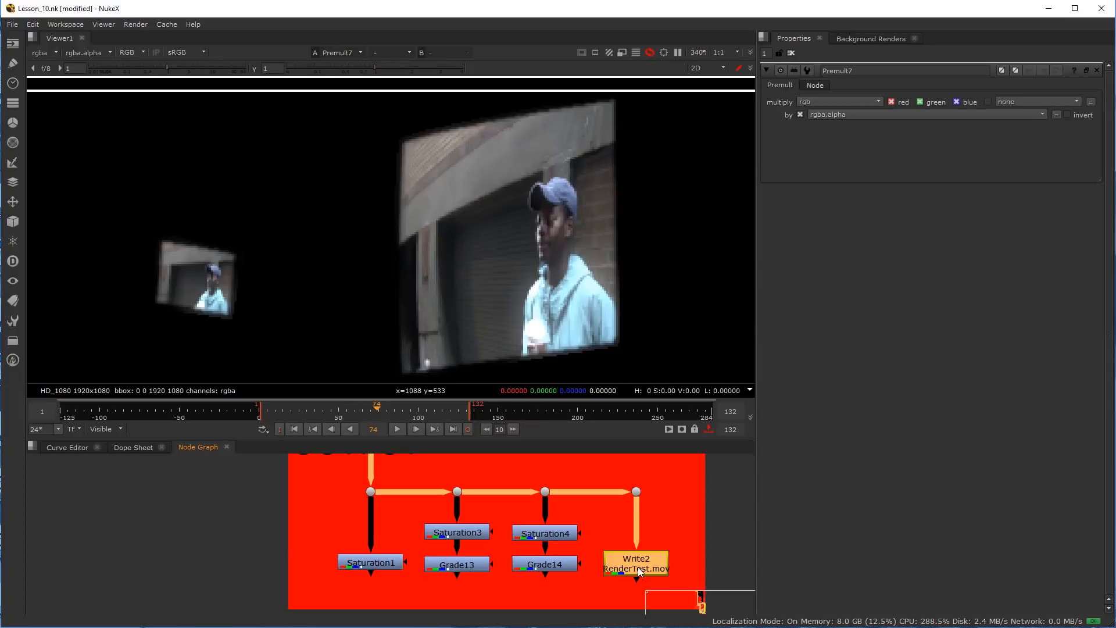
key(1)
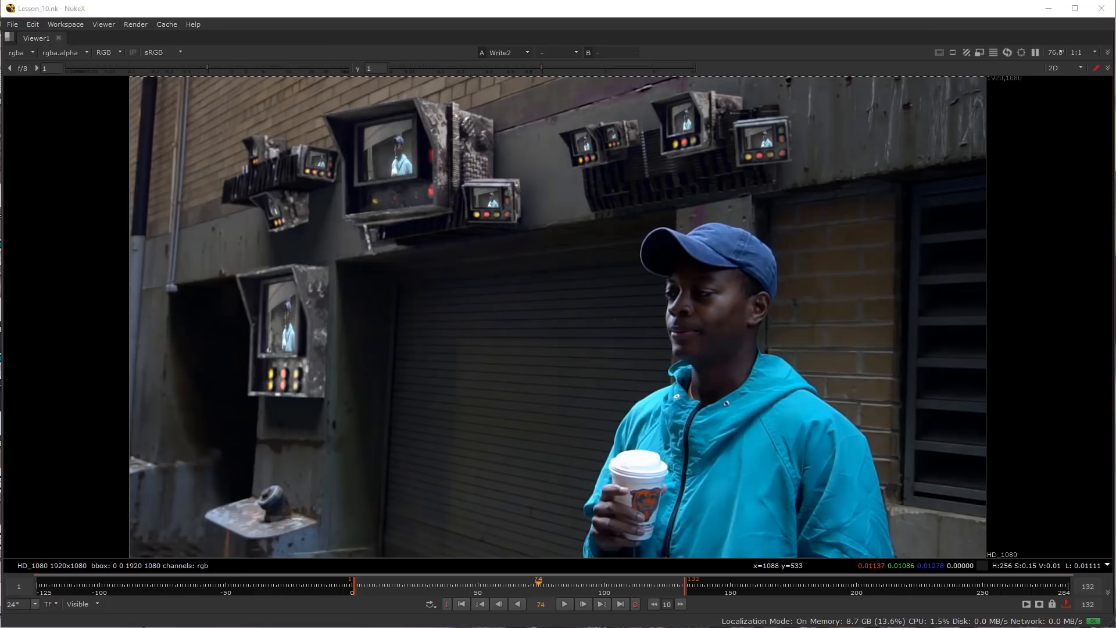
click(565, 604)
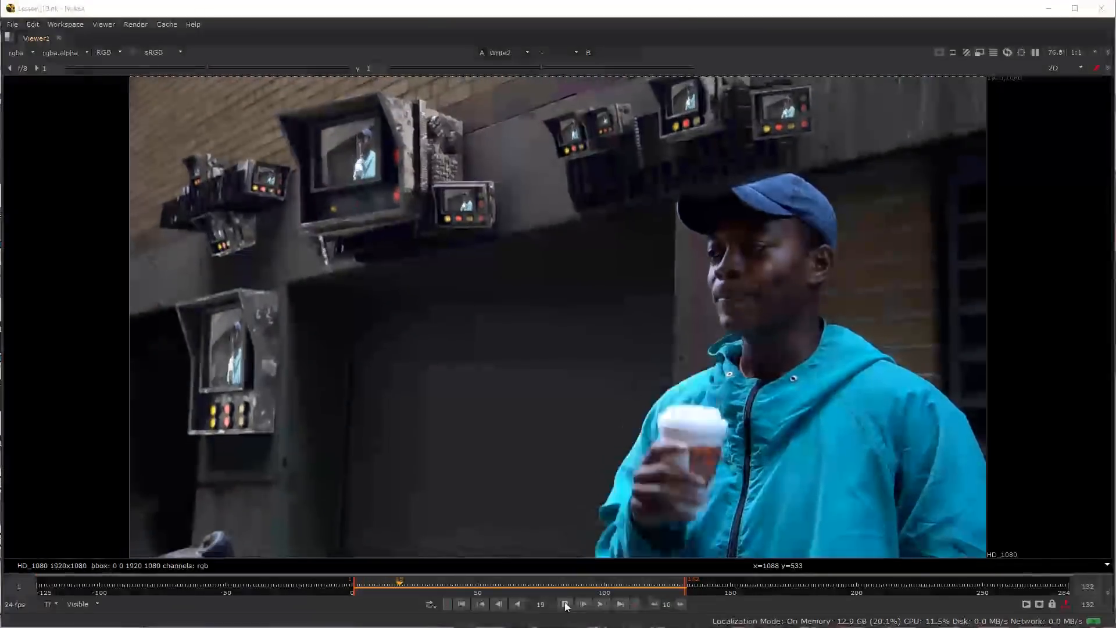
click(564, 604)
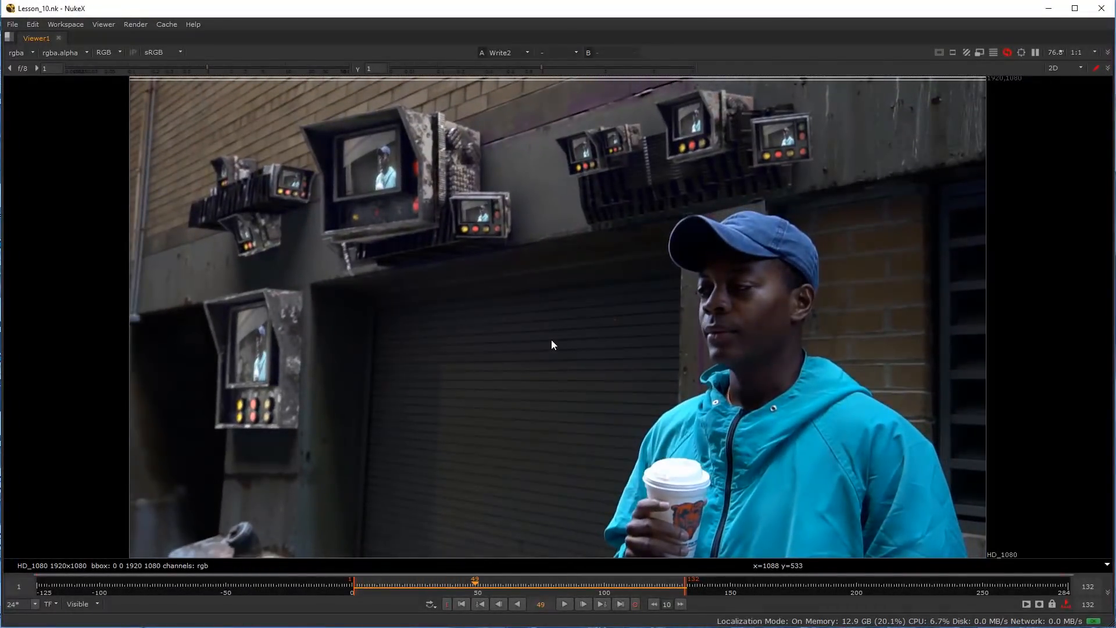
Examine the tracked camera, Scene1 and ModelBuilder nodes in the Background_Cleanup group of the node graph
key(space)
scroll(433, 514, down, 11)
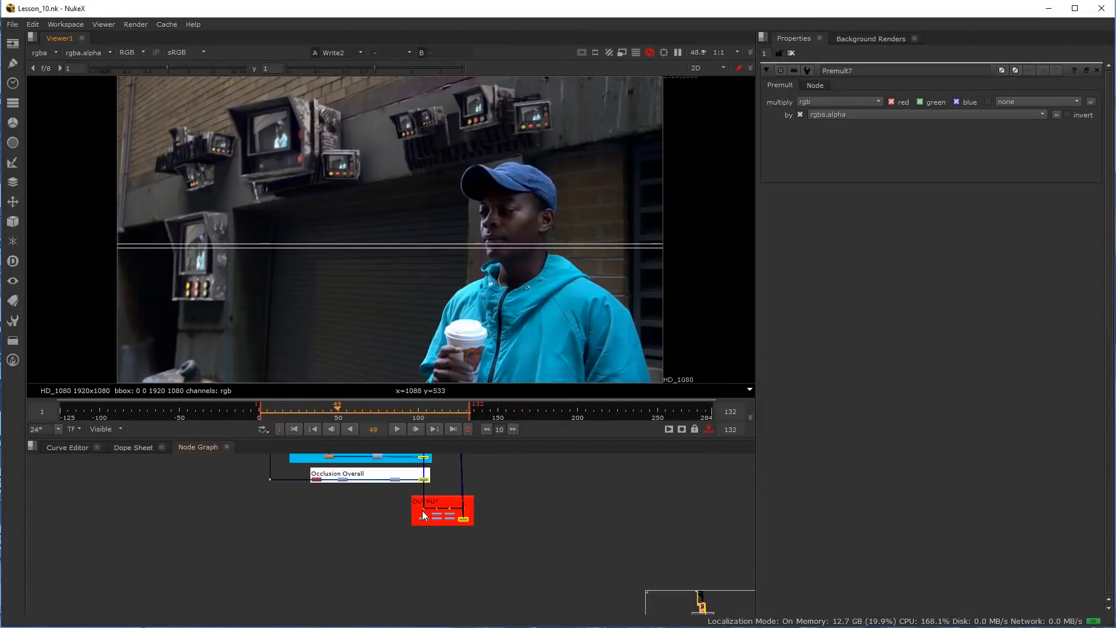
middle_drag(381, 512, 438, 579)
middle_drag(413, 497, 443, 590)
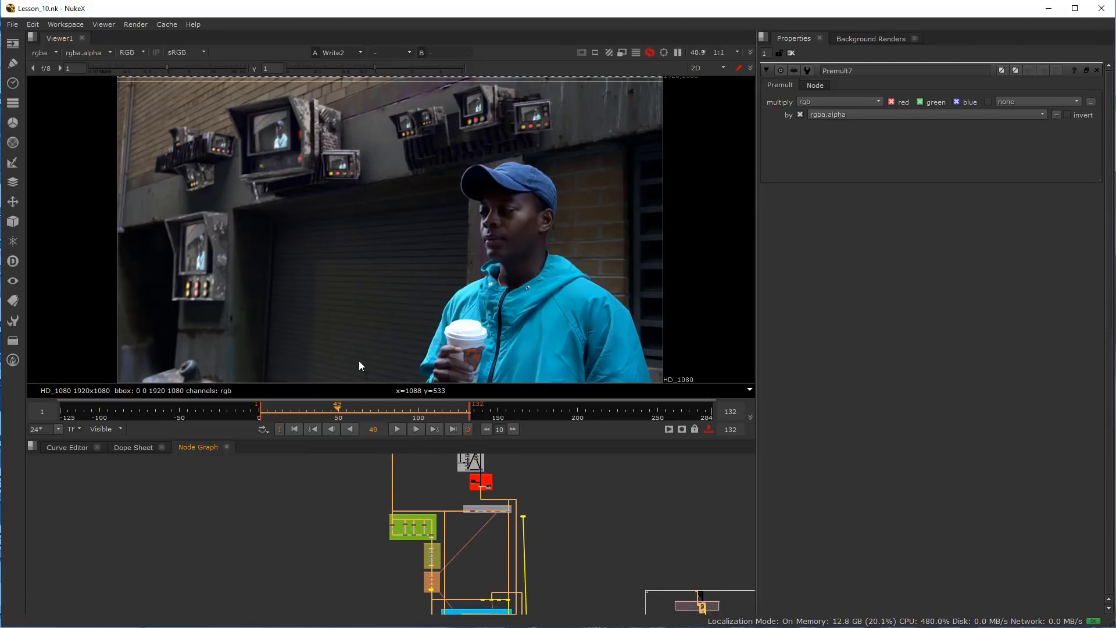
scroll(377, 504, down, 3)
middle_drag(378, 503, 395, 588)
scroll(410, 510, up, 12)
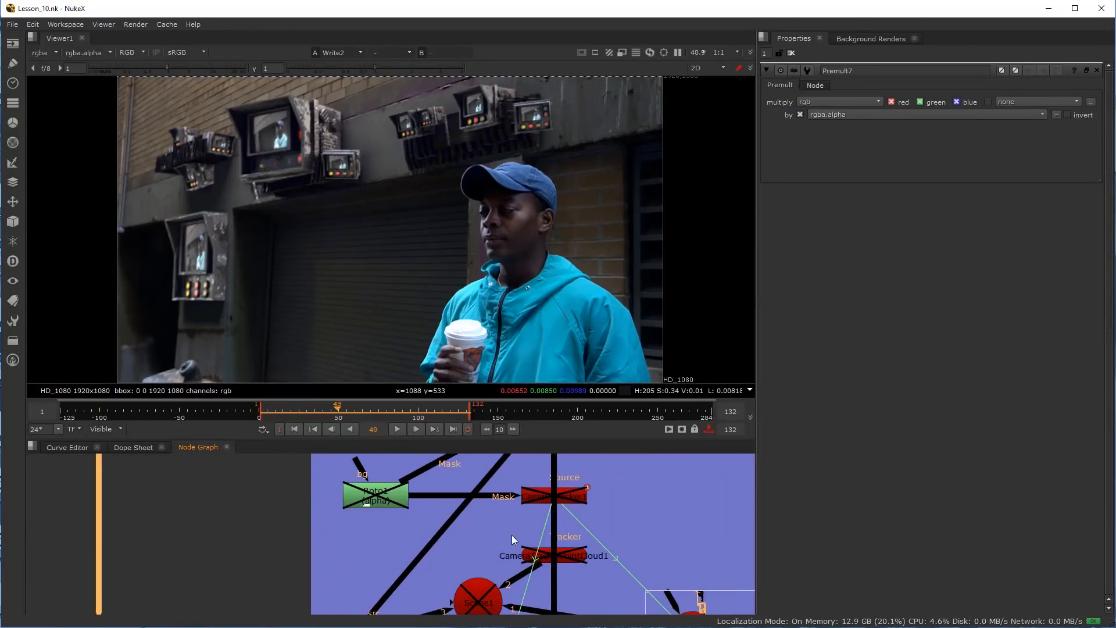
middle_drag(491, 597, 514, 530)
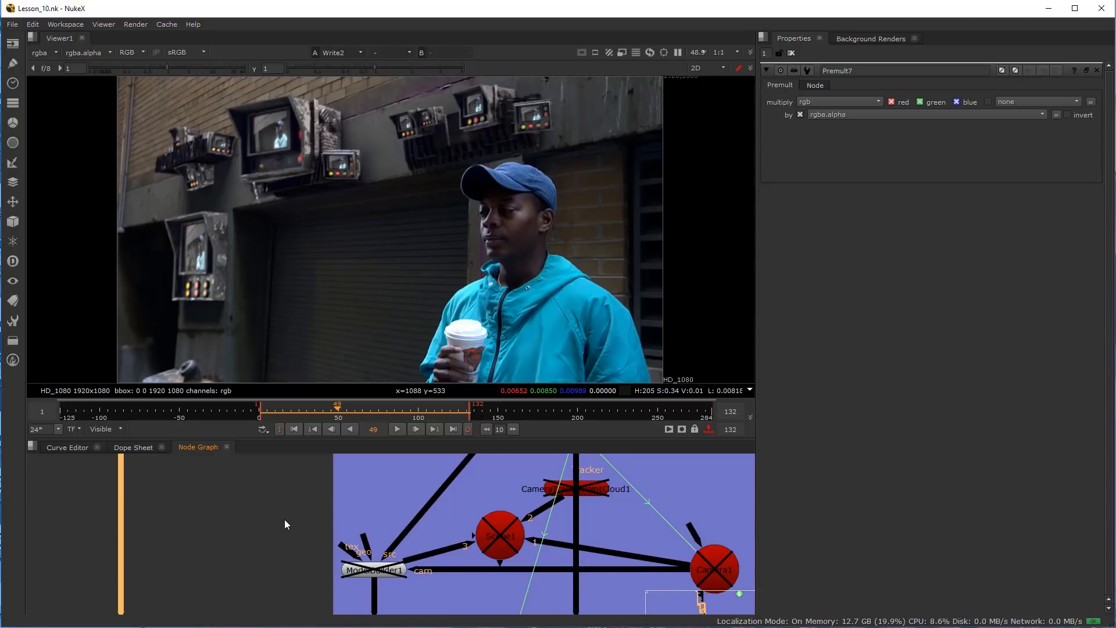
Examine the Read3, Shot_Cam_From_Maya and Re_Distort_Footage nodes in CLASS_CONTENT and look through the viewer's layer list
scroll(520, 553, down, 5)
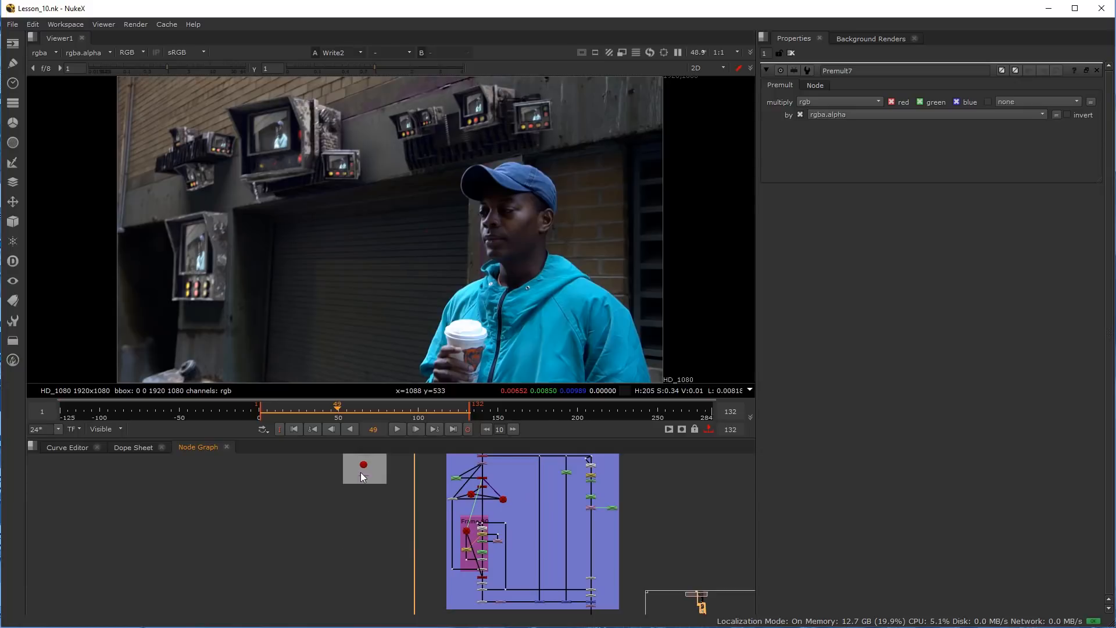
middle_drag(361, 490, 407, 548)
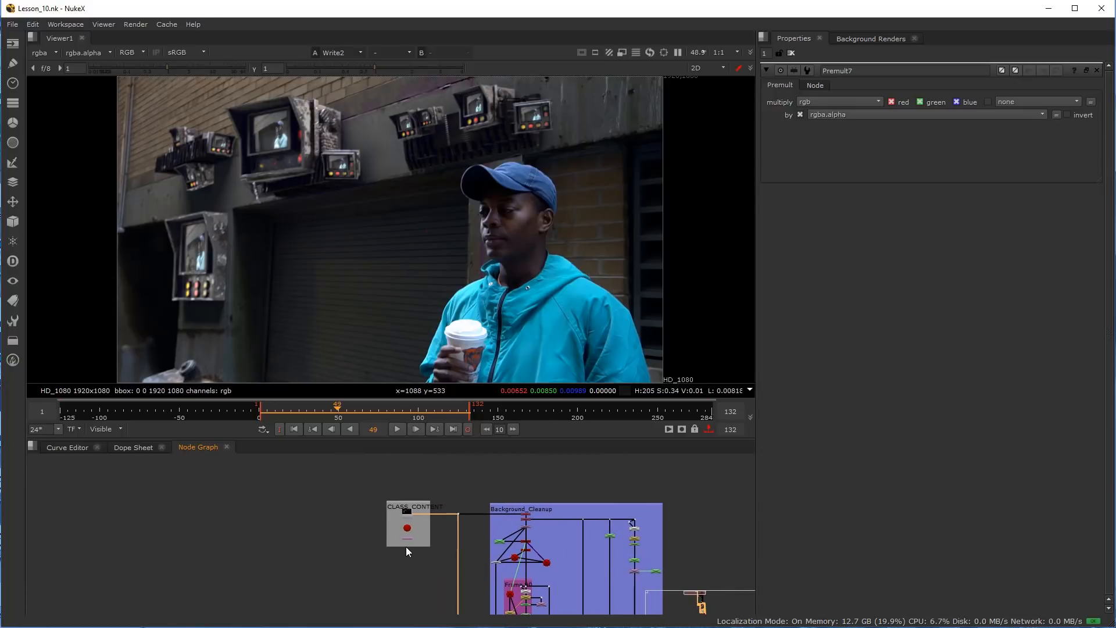
scroll(404, 542, up, 6)
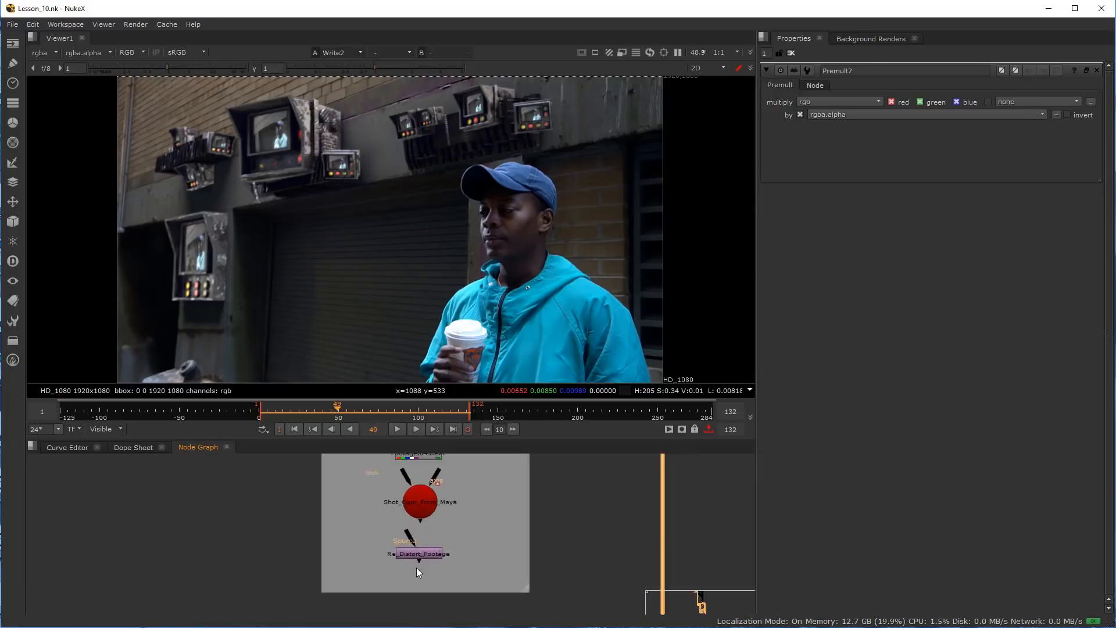
click(56, 53)
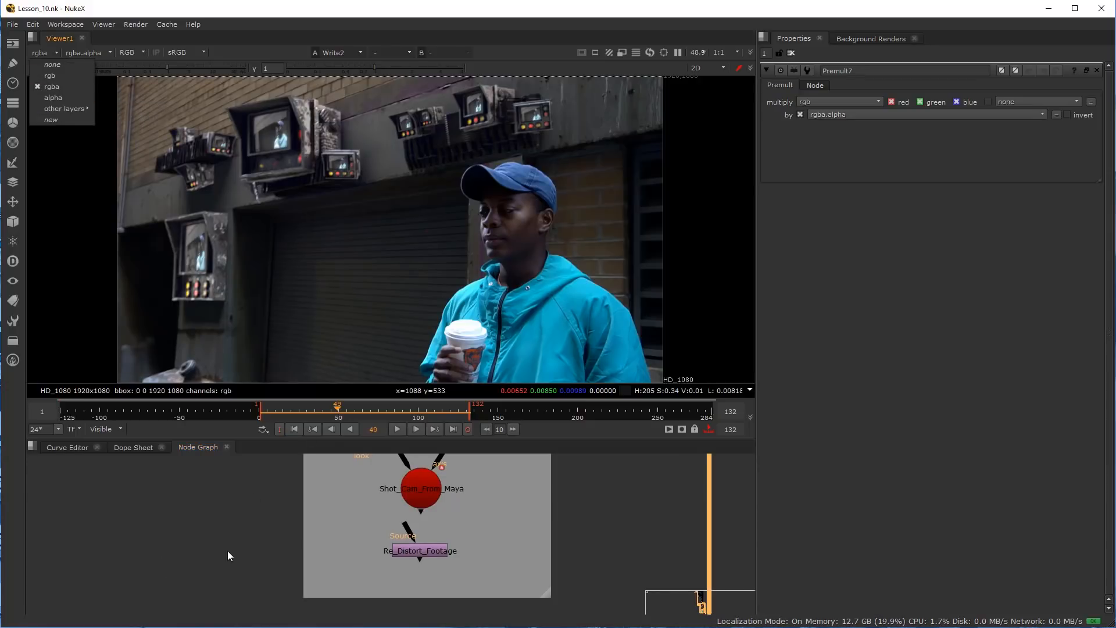
click(256, 531)
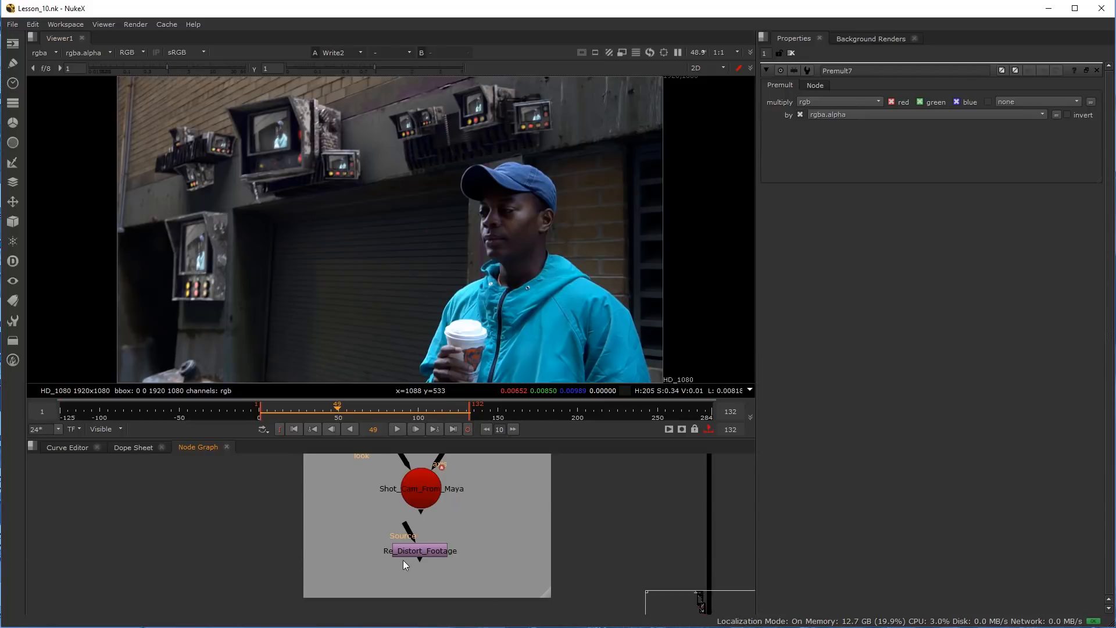
scroll(314, 552, down, 5)
scroll(318, 553, up, 5)
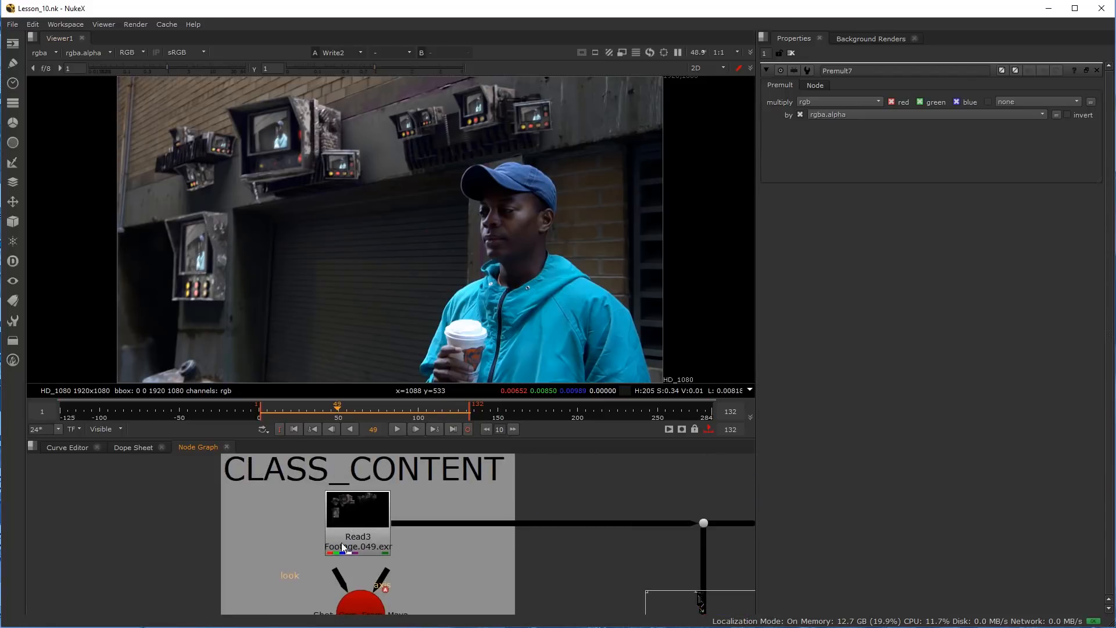
Review the whole script in a maximized node graph, from CLASS_CONTENT and Background_Cleanup through CRT MONITORS to OUTPUT
scroll(494, 523, down, 12)
middle_drag(495, 593, 386, 494)
scroll(407, 532, up, 10)
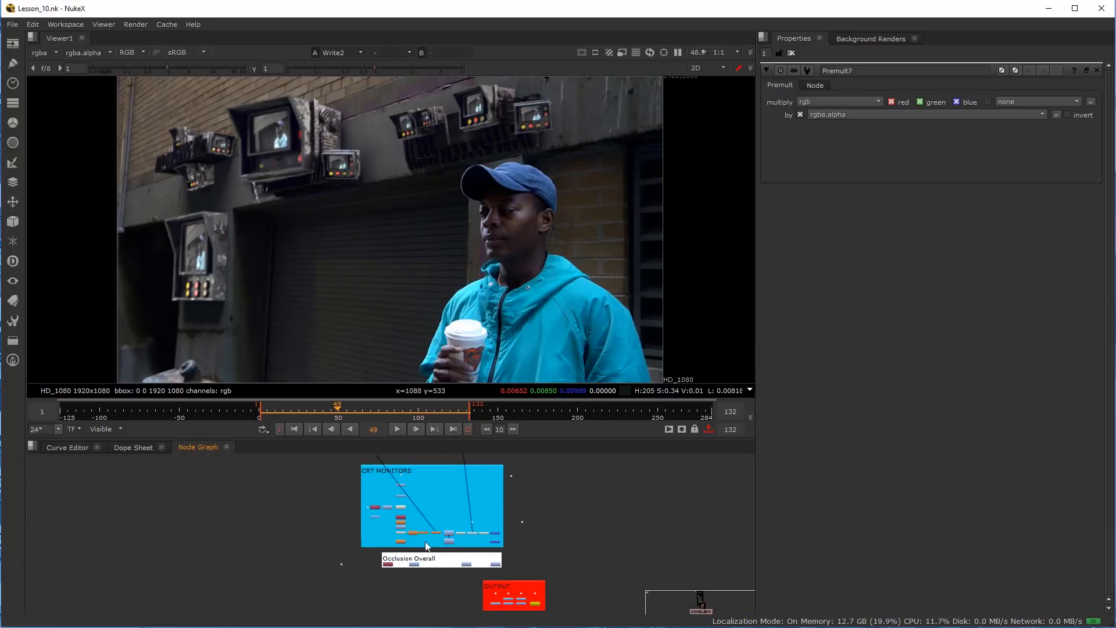
key(space)
middle_drag(350, 514, 518, 450)
scroll(512, 465, down, 3)
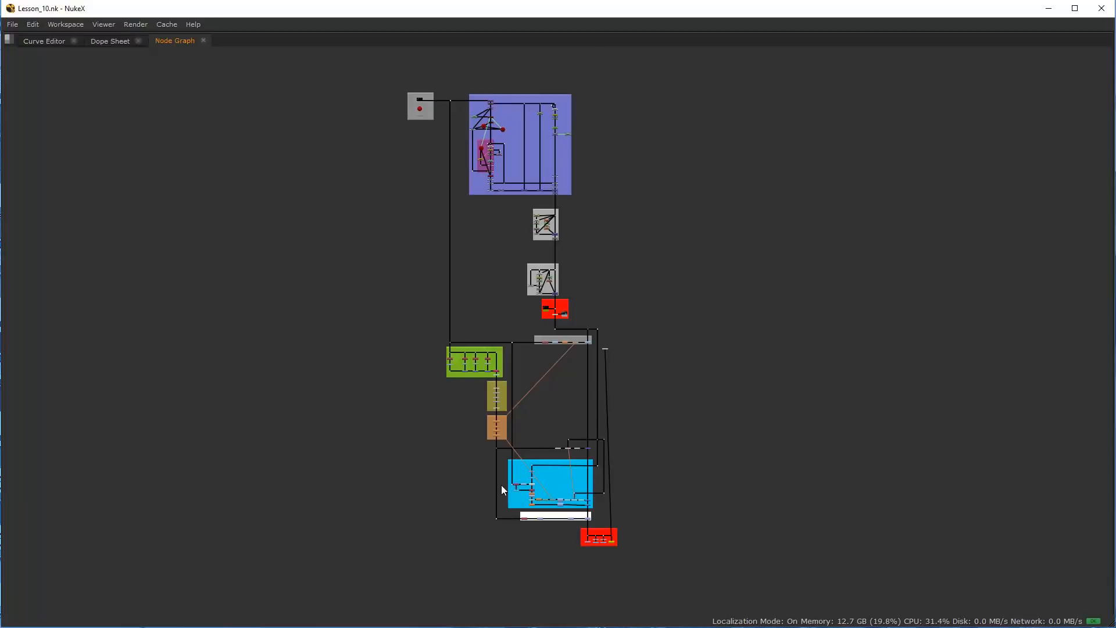
scroll(501, 485, up, 1)
middle_drag(476, 481, 506, 511)
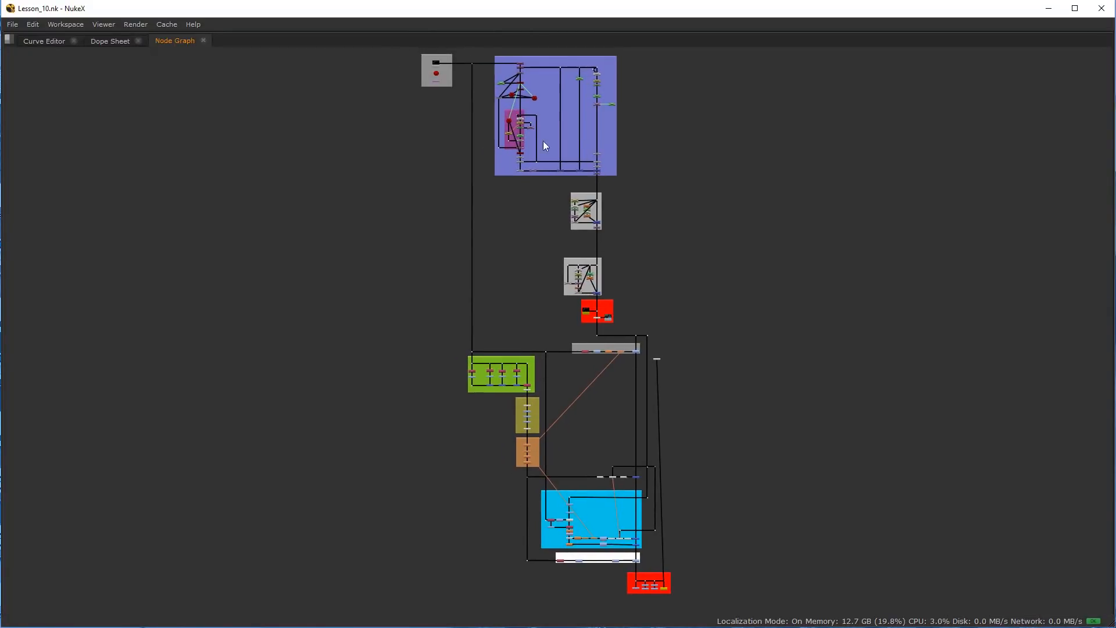
scroll(660, 359, up, 4)
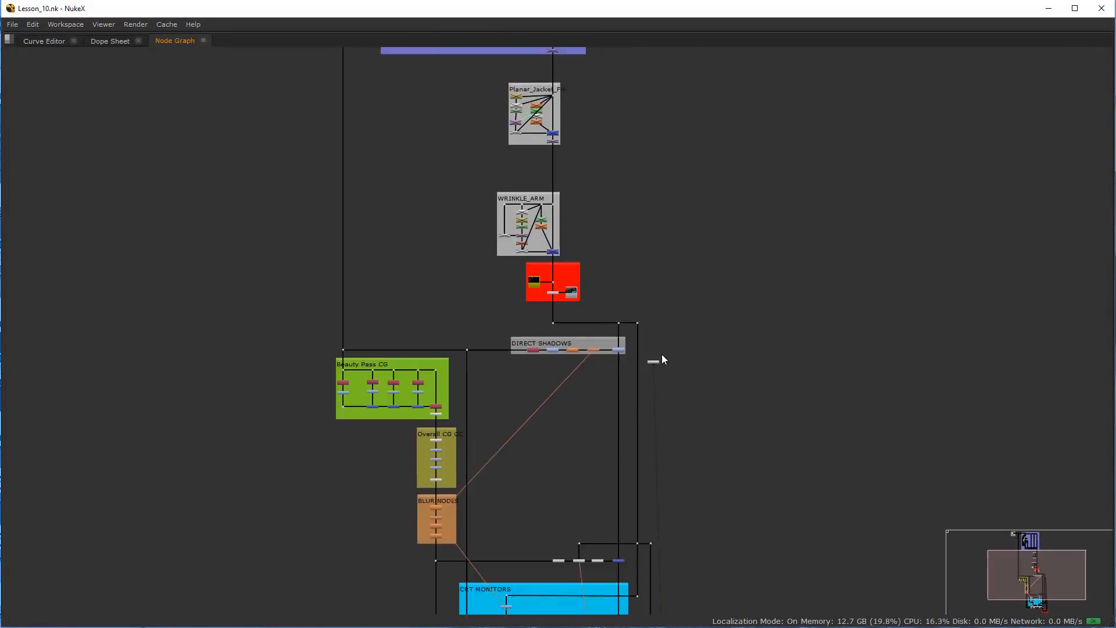
scroll(653, 367, down, 6)
middle_drag(585, 466, 561, 412)
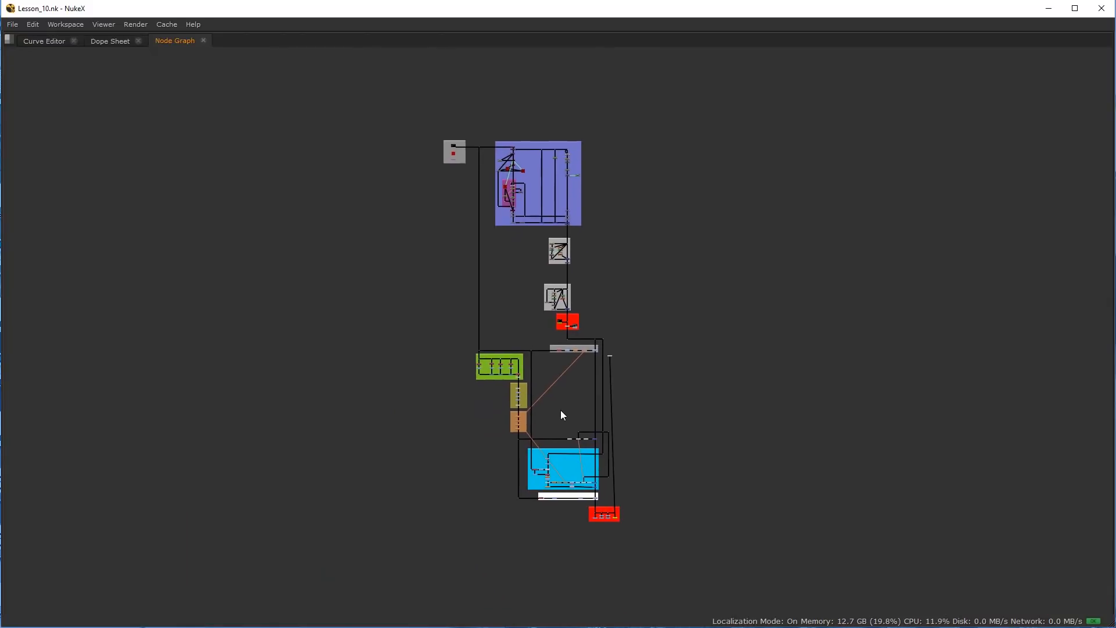
scroll(562, 406, up, 5)
scroll(557, 378, up, 1)
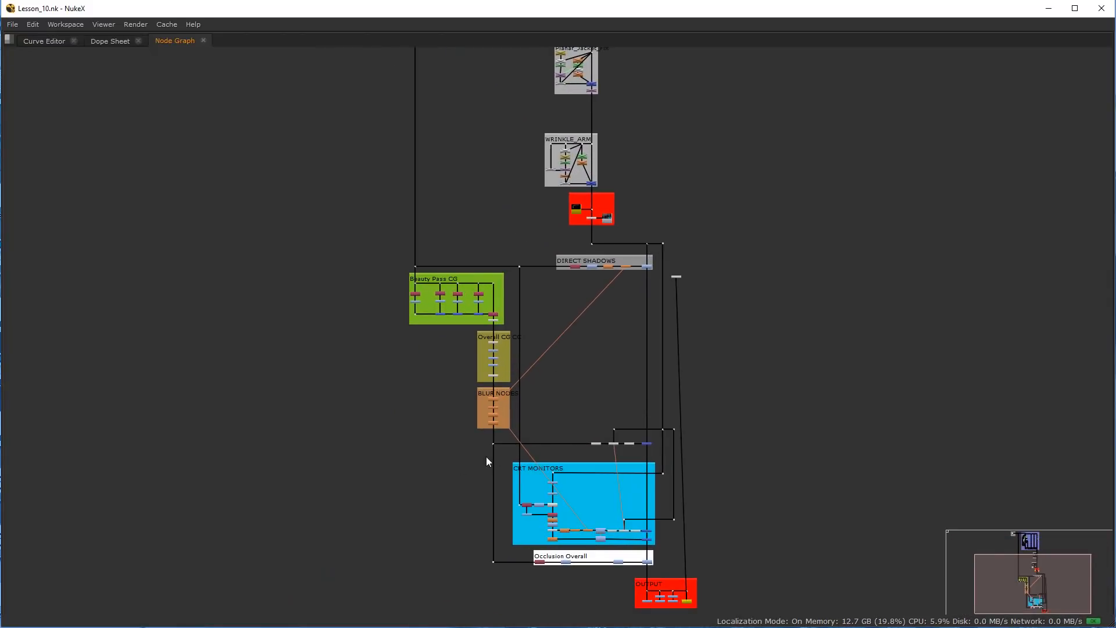